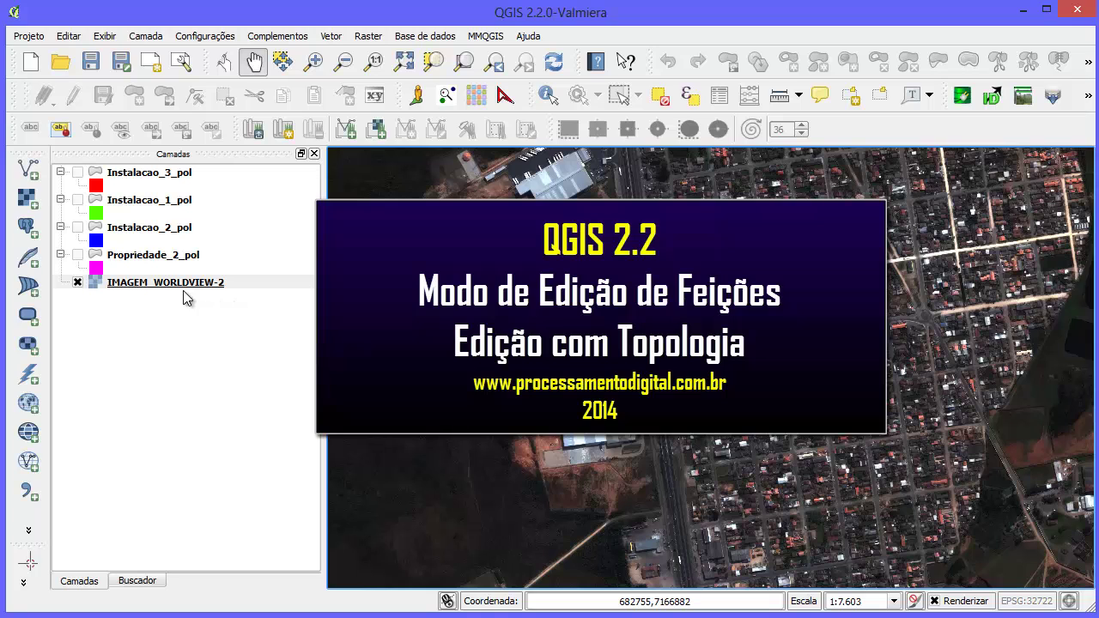
Step: Zoom in on the large warehouses beside the highway and narrow the layer list to enlarge the map
{"action": "scroll", "coordinate": [559, 359], "scroll_direction": "up", "scroll_amount": 2}
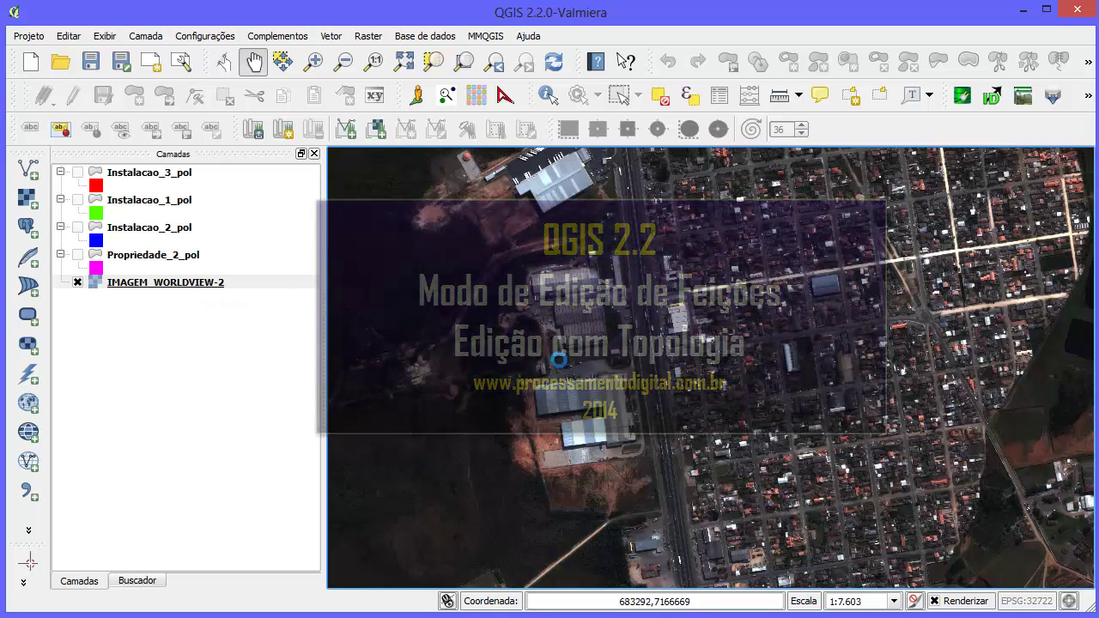
{"action": "scroll", "coordinate": [559, 360], "scroll_direction": "down", "scroll_amount": 1}
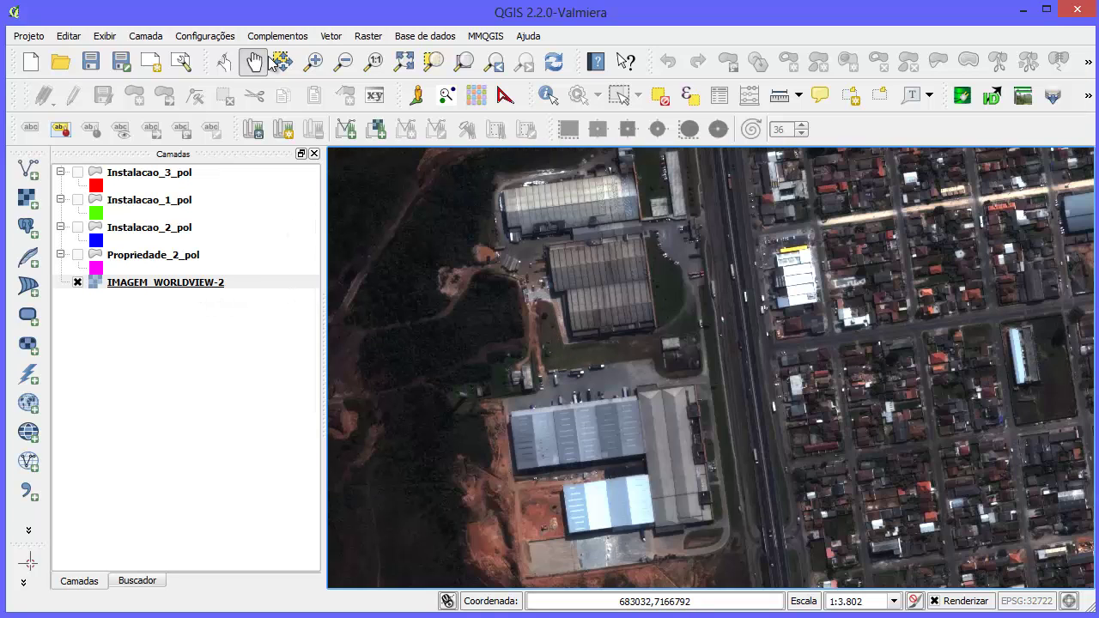
{"action": "left_click_drag", "start_coordinate": [569, 419], "coordinate": [585, 392]}
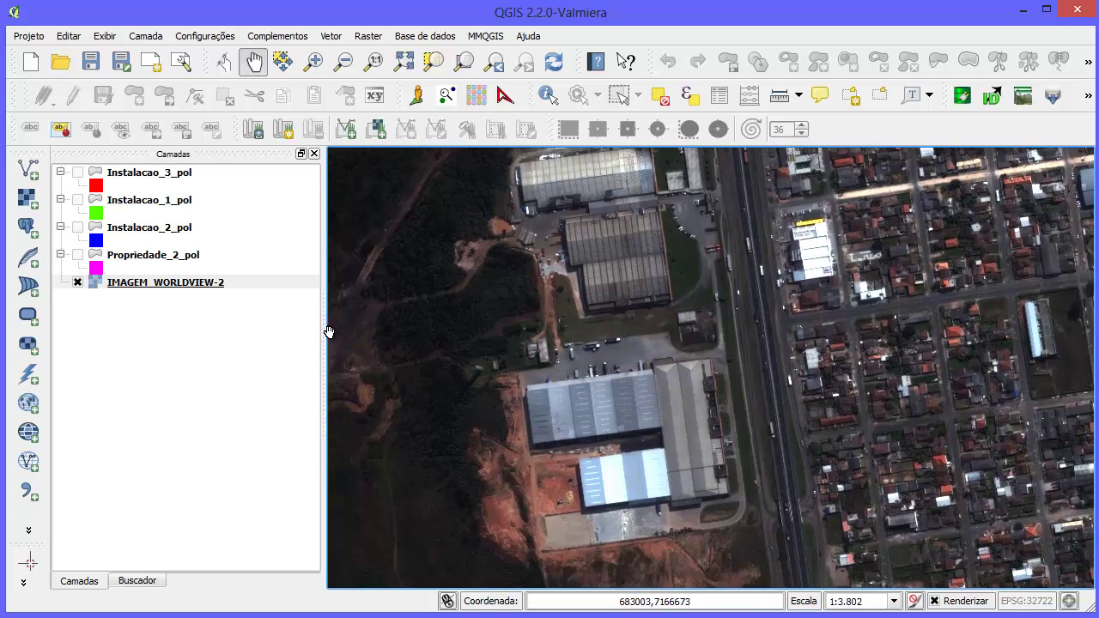
{"action": "left_click_drag", "start_coordinate": [323, 332], "coordinate": [273, 330]}
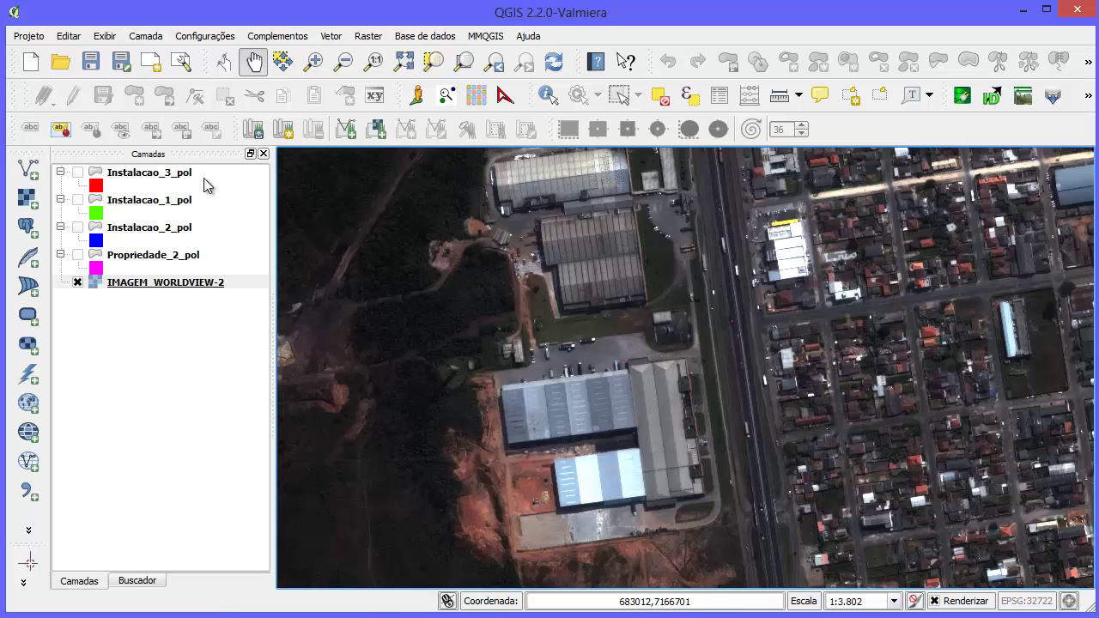
{"action": "left_click", "coordinate": [228, 286]}
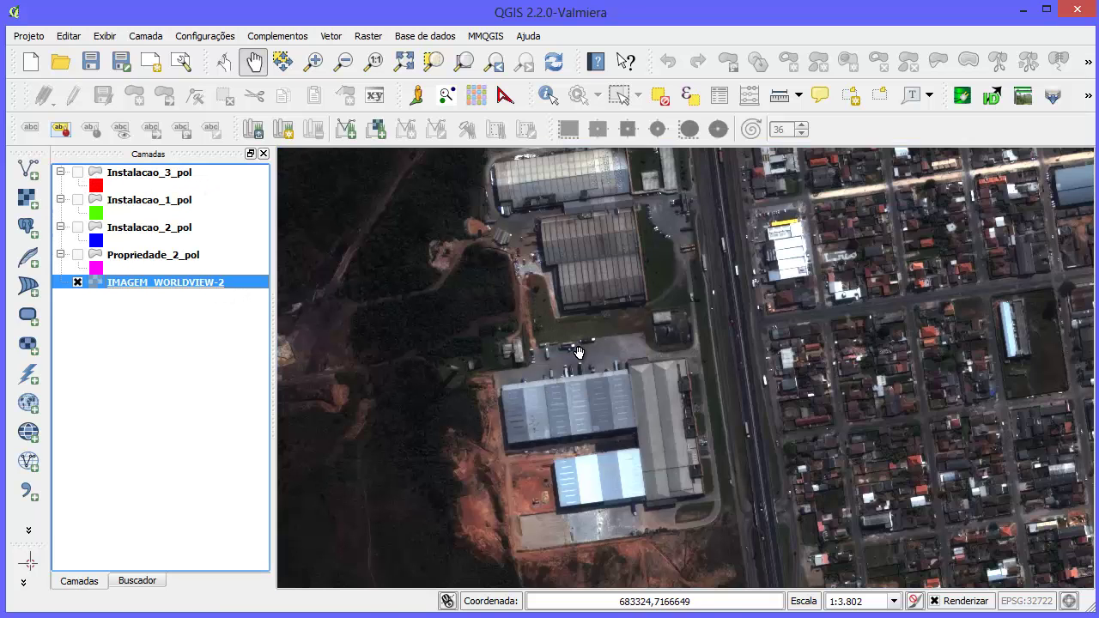
{"action": "left_click_drag", "start_coordinate": [558, 292], "coordinate": [558, 315]}
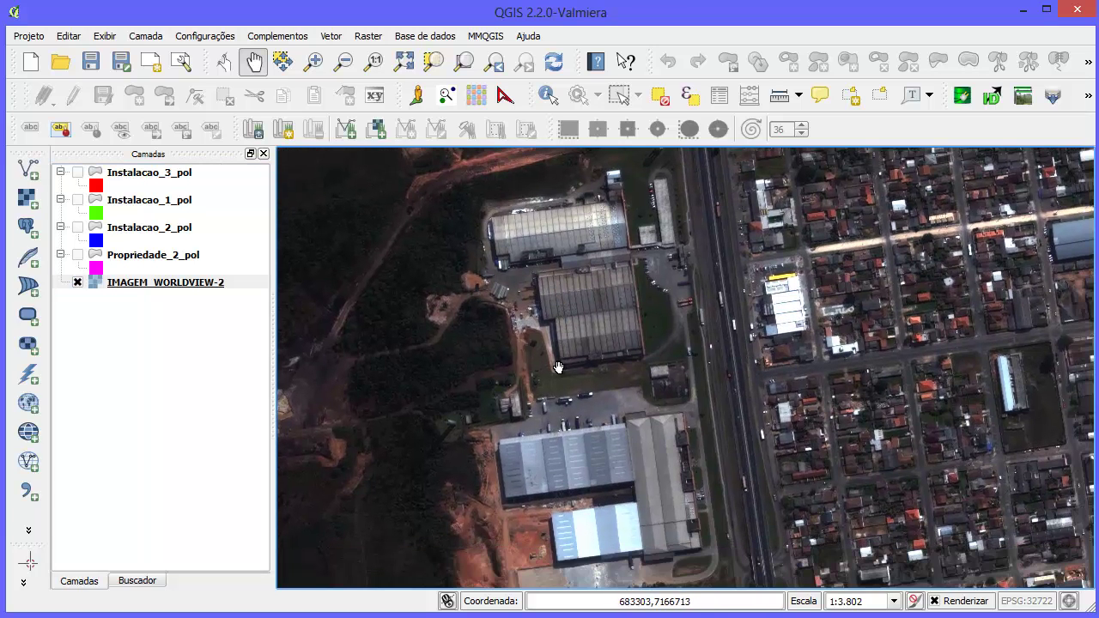
{"action": "left_click_drag", "start_coordinate": [560, 364], "coordinate": [552, 354]}
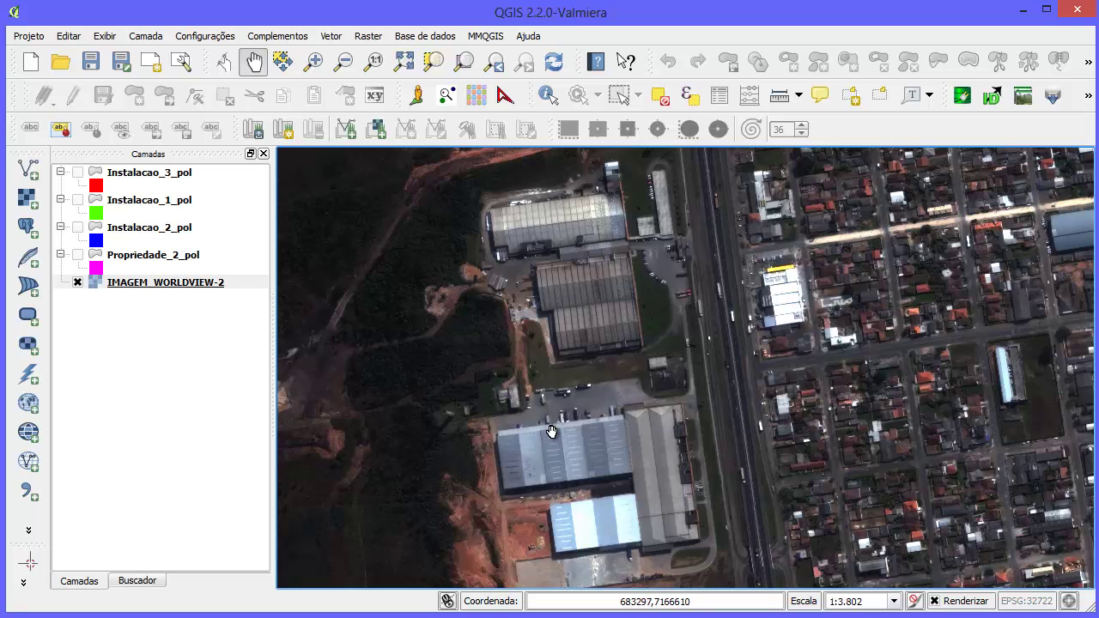
Step: Check the coordinate reference system in the general properties of the IMAGEM_WORLDVIEW-2 layer
{"action": "left_click", "coordinate": [165, 287]}
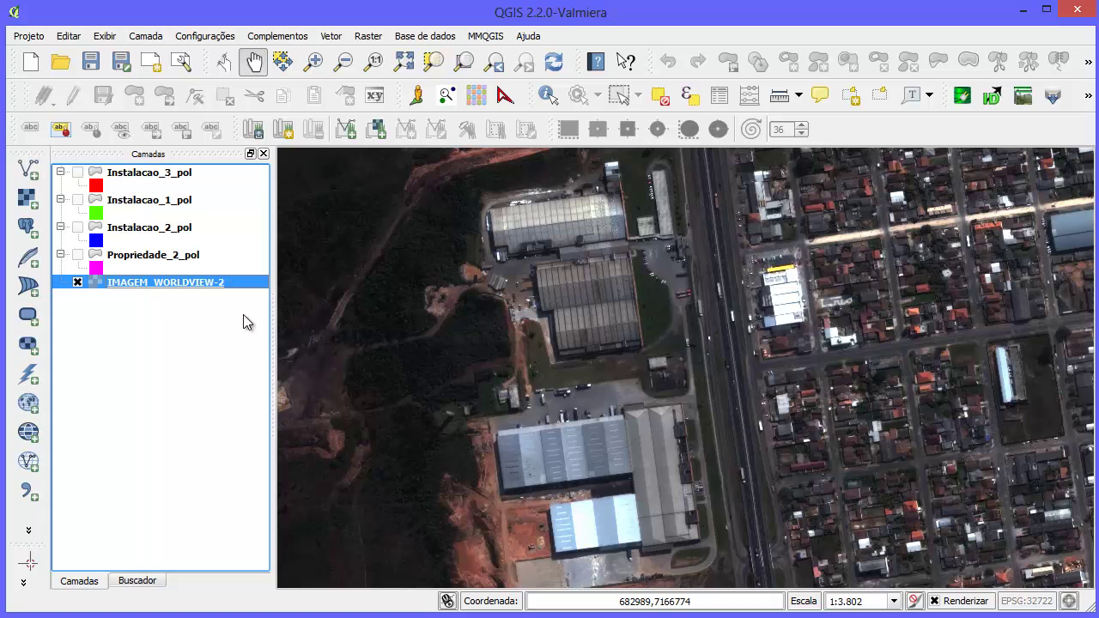
{"action": "right_click", "coordinate": [211, 281]}
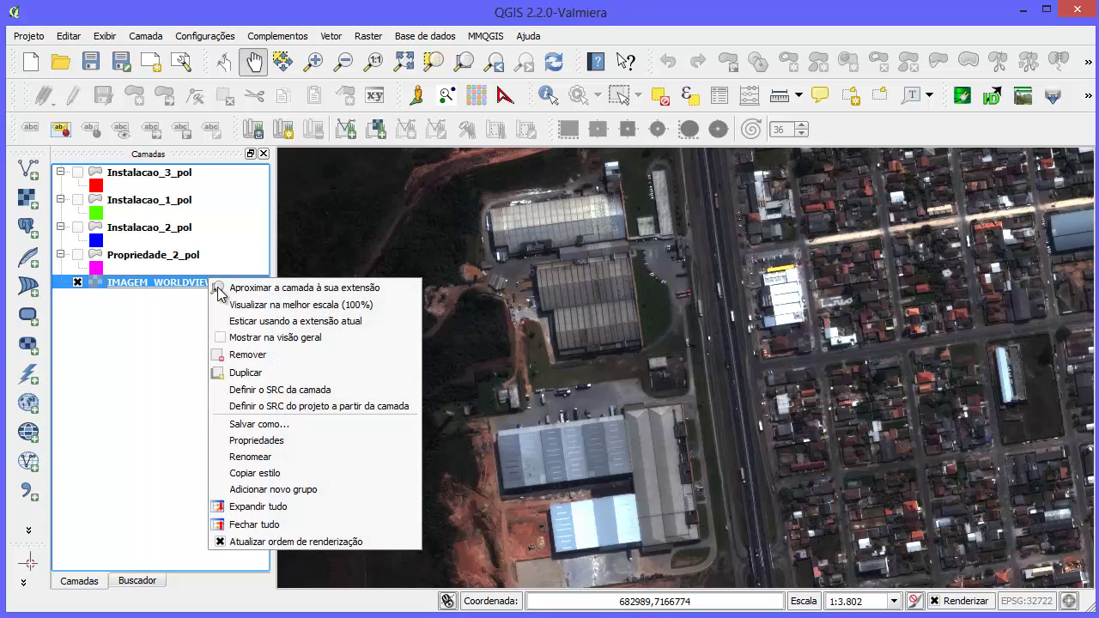
{"action": "left_click", "coordinate": [357, 439]}
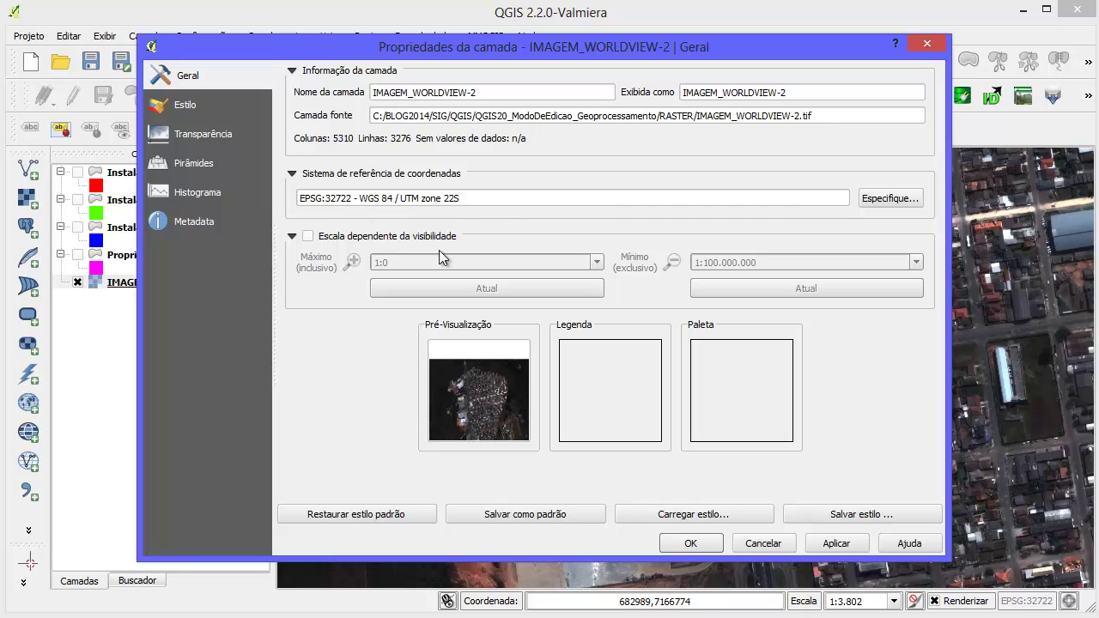
{"action": "left_click", "coordinate": [780, 544]}
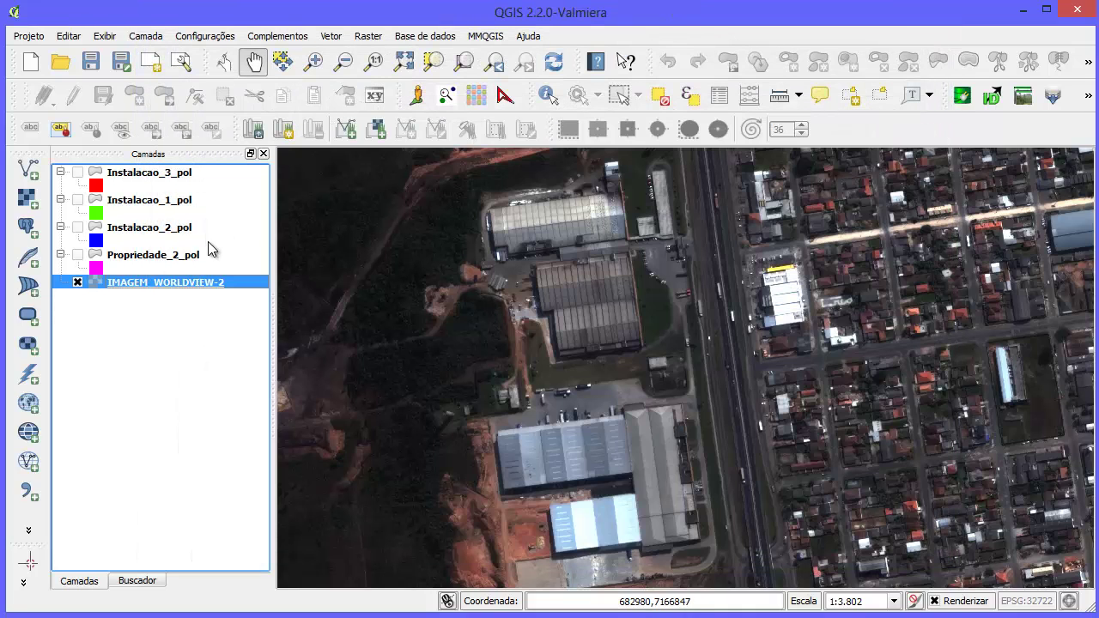
Step: Check the coordinate reference system in the general properties of the Propriedade_2_pol layer
{"action": "double_click", "coordinate": [176, 254]}
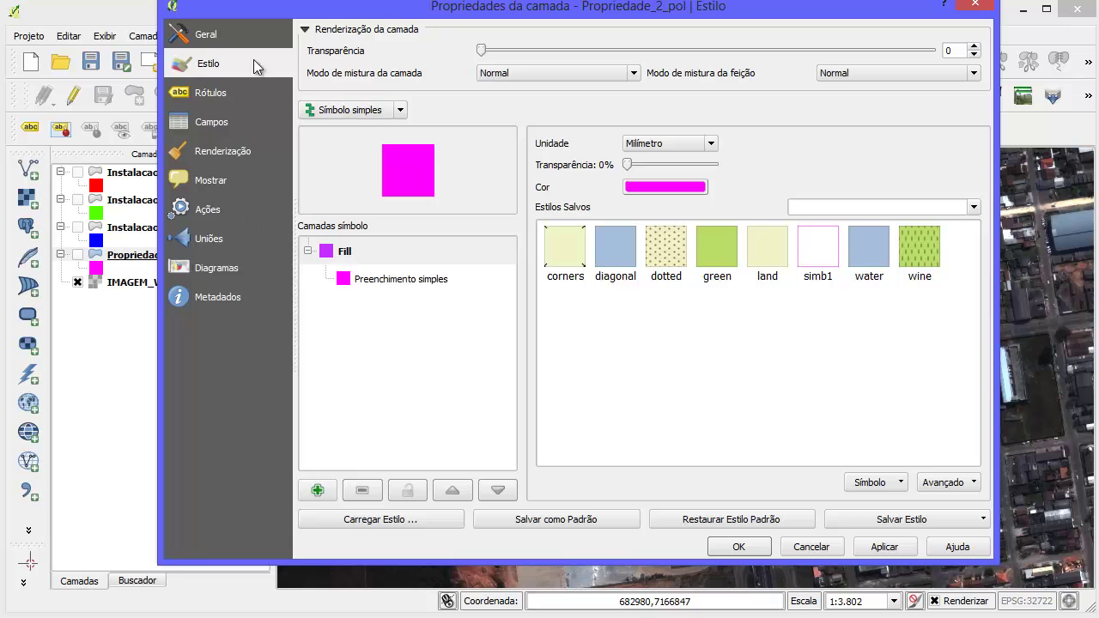
{"action": "left_click", "coordinate": [206, 34]}
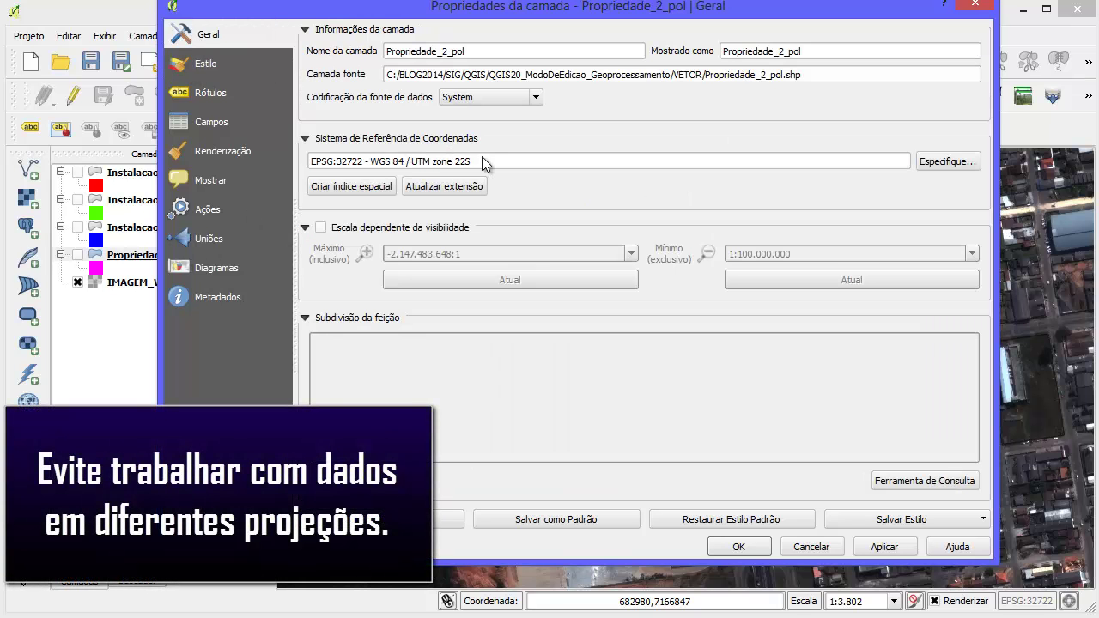
{"action": "left_click_drag", "start_coordinate": [482, 161], "coordinate": [188, 139]}
{"action": "left_click", "coordinate": [812, 547]}
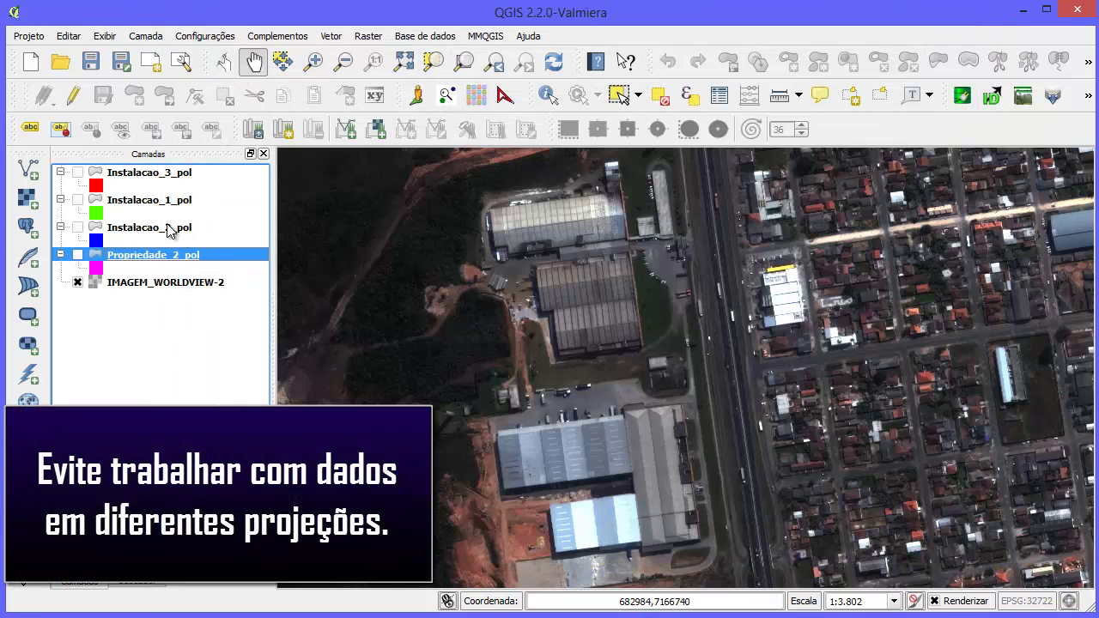
Step: Check the coordinate reference systems of the Instalacao_2_pol and Instalacao_1_pol layers in their general properties
{"action": "double_click", "coordinate": [164, 227]}
{"action": "left_click_drag", "start_coordinate": [455, 161], "coordinate": [249, 153]}
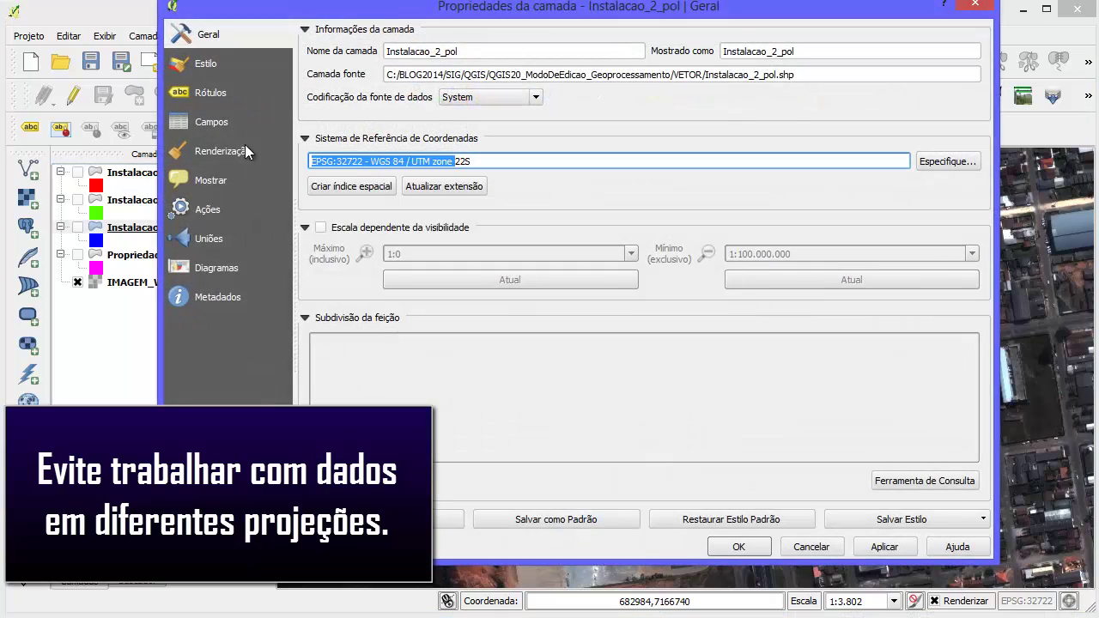
{"action": "left_click", "coordinate": [811, 547]}
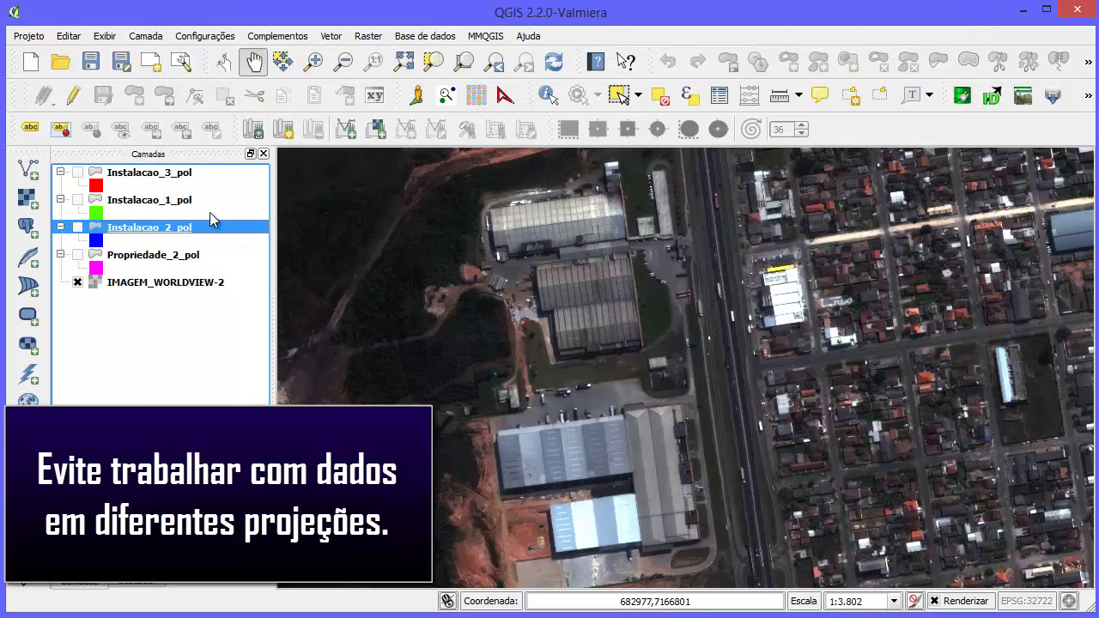
{"action": "left_click", "coordinate": [178, 202]}
{"action": "double_click", "coordinate": [177, 202]}
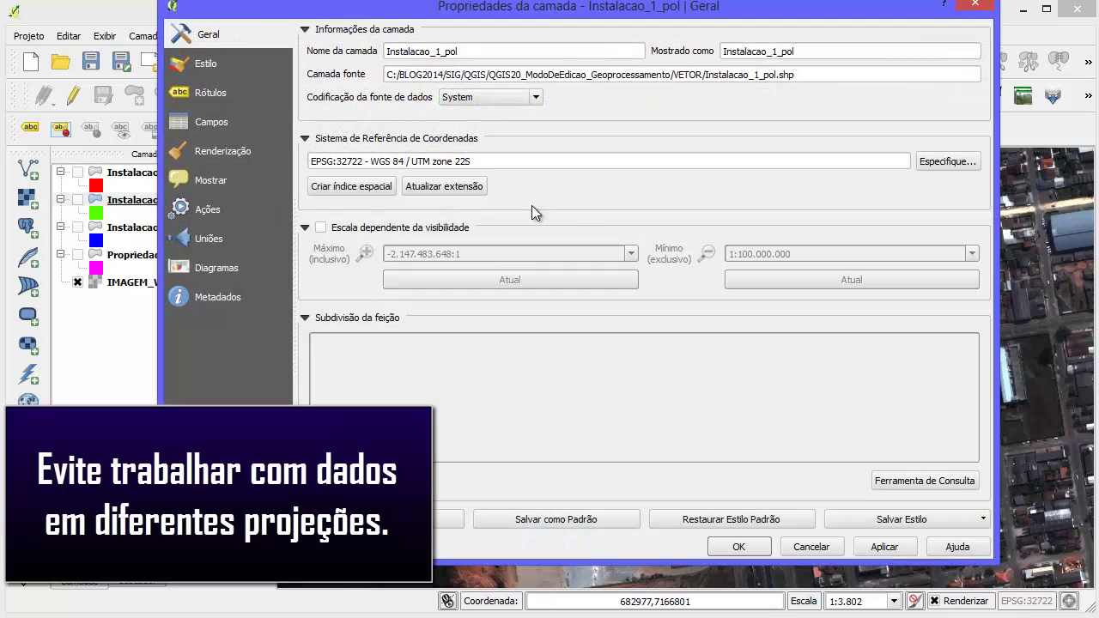
{"action": "left_click", "coordinate": [811, 547]}
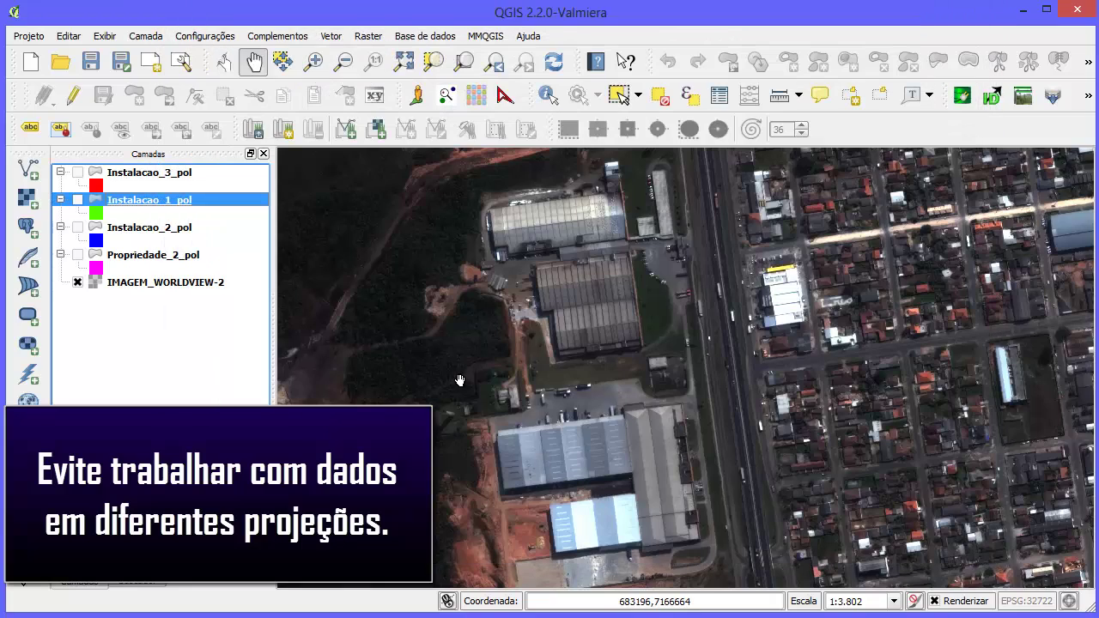
Step: Make the Propriedade_2_pol, Instalacao_2_pol, Instalacao_1_pol and Instalacao_3_pol layers visible over the satellite image
{"action": "left_click", "coordinate": [172, 186]}
{"action": "left_click", "coordinate": [171, 176]}
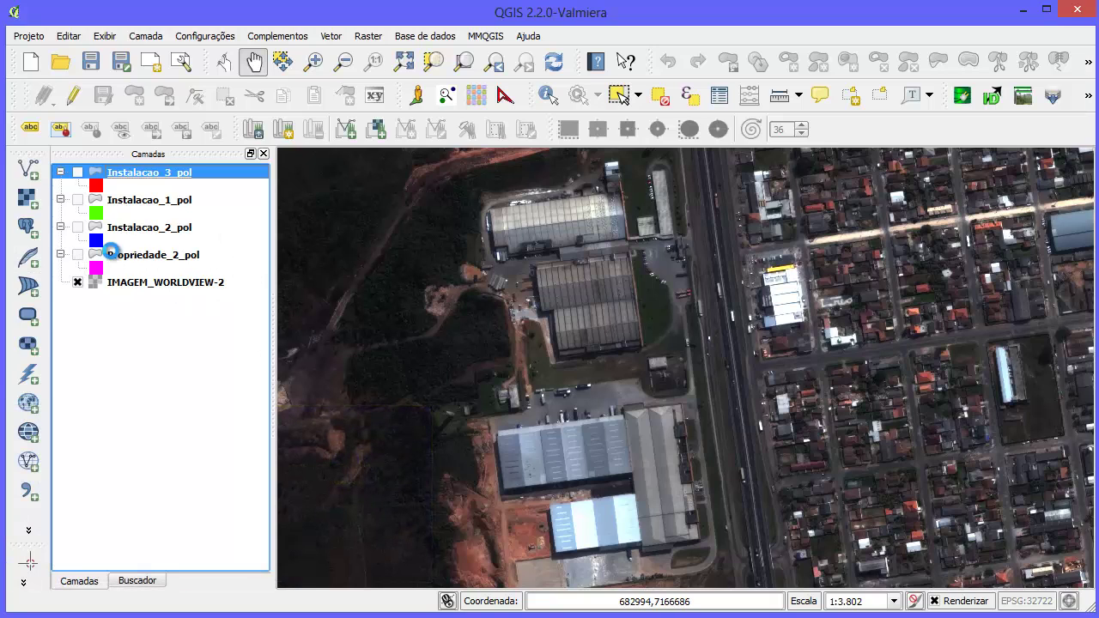
{"action": "left_click", "coordinate": [113, 255]}
{"action": "left_click", "coordinate": [77, 255]}
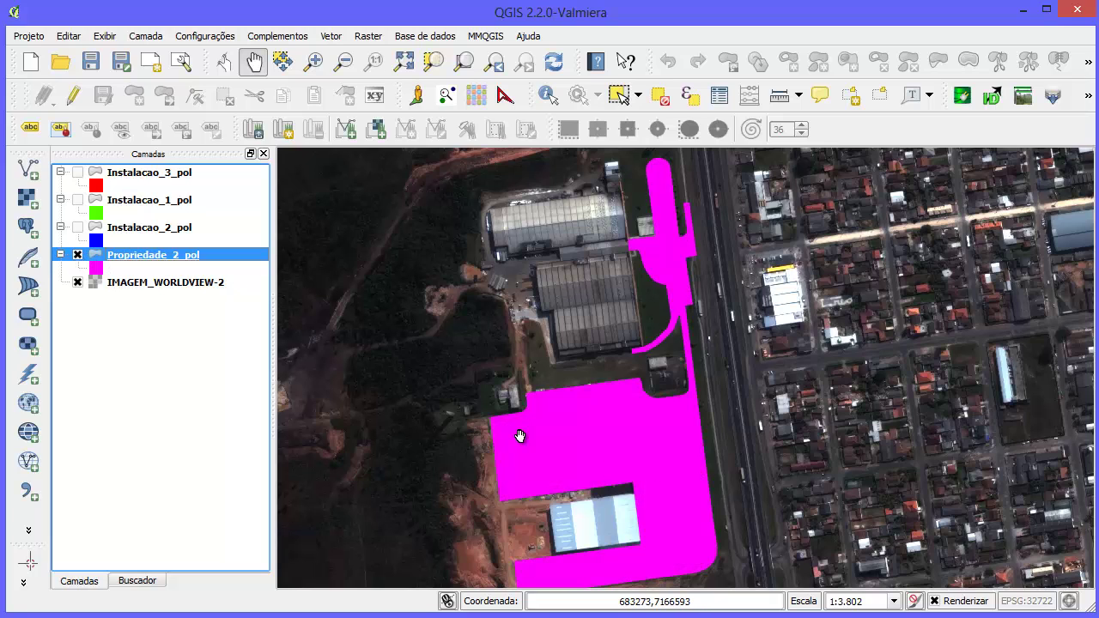
{"action": "left_click_drag", "start_coordinate": [543, 467], "coordinate": [554, 431]}
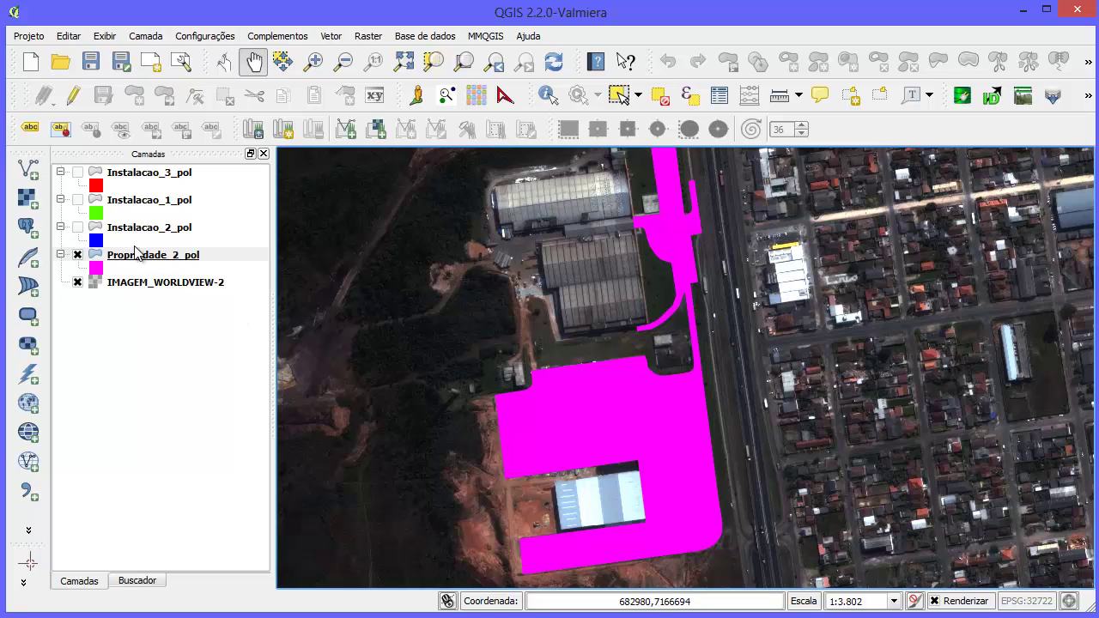
{"action": "left_click", "coordinate": [78, 228]}
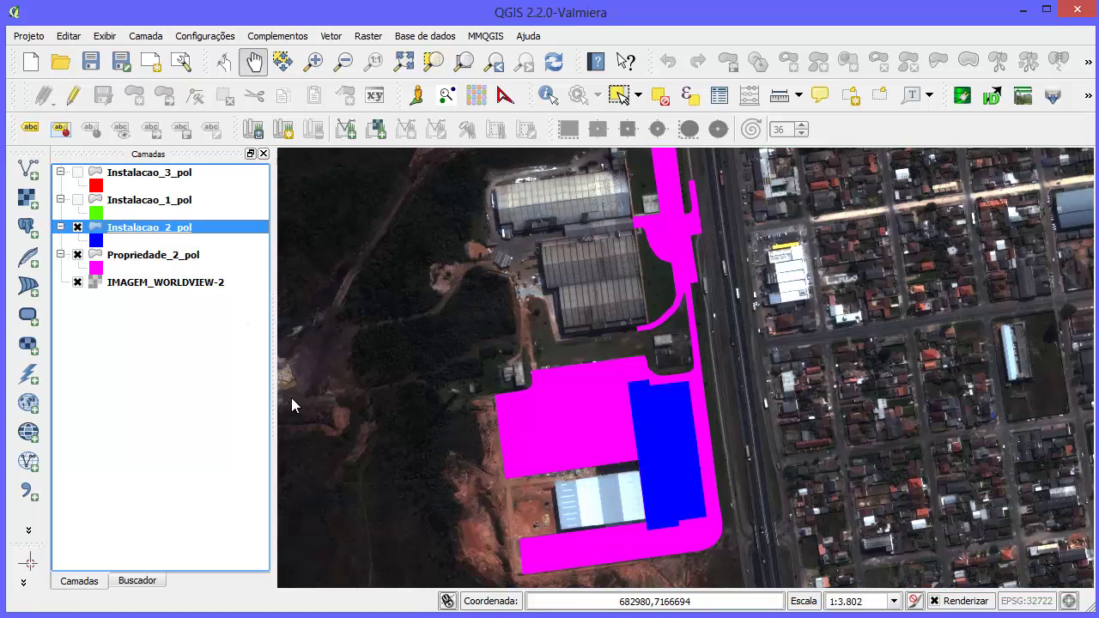
{"action": "left_click", "coordinate": [78, 200]}
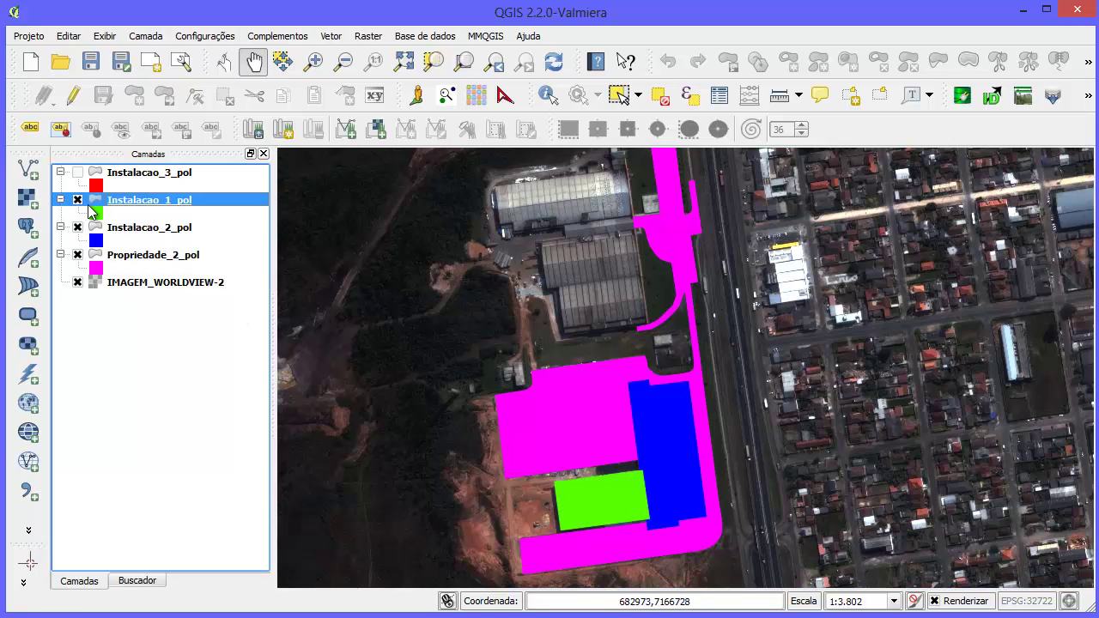
{"action": "left_click", "coordinate": [78, 173]}
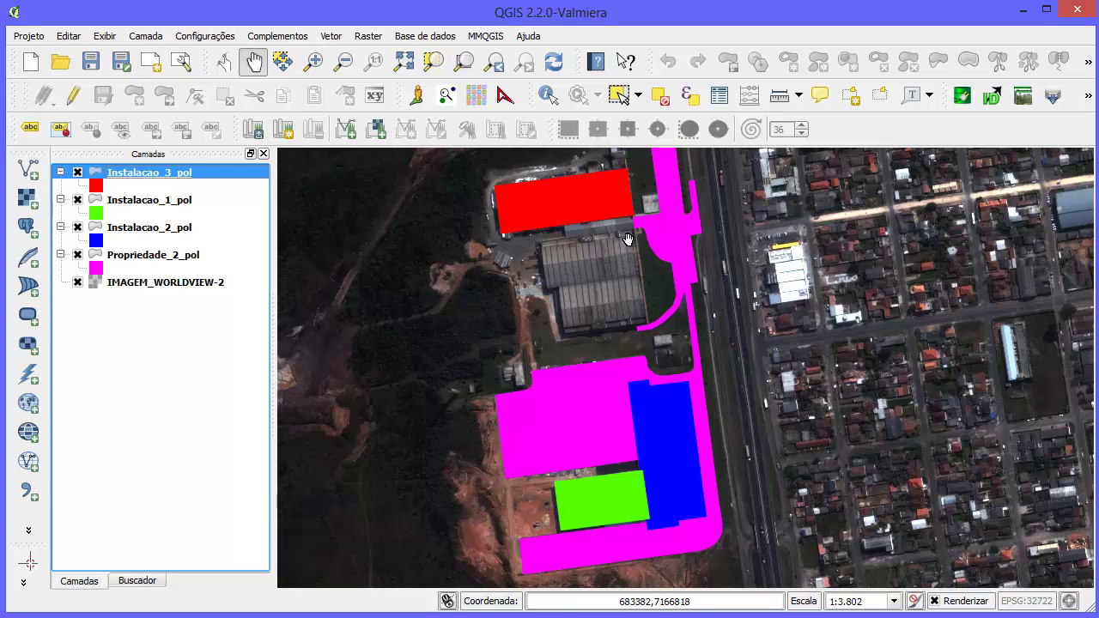
Step: Select the large property polygon in the Propriedade_2_pol layer on the map
{"action": "scroll", "coordinate": [593, 363], "scroll_direction": "up", "scroll_amount": 3}
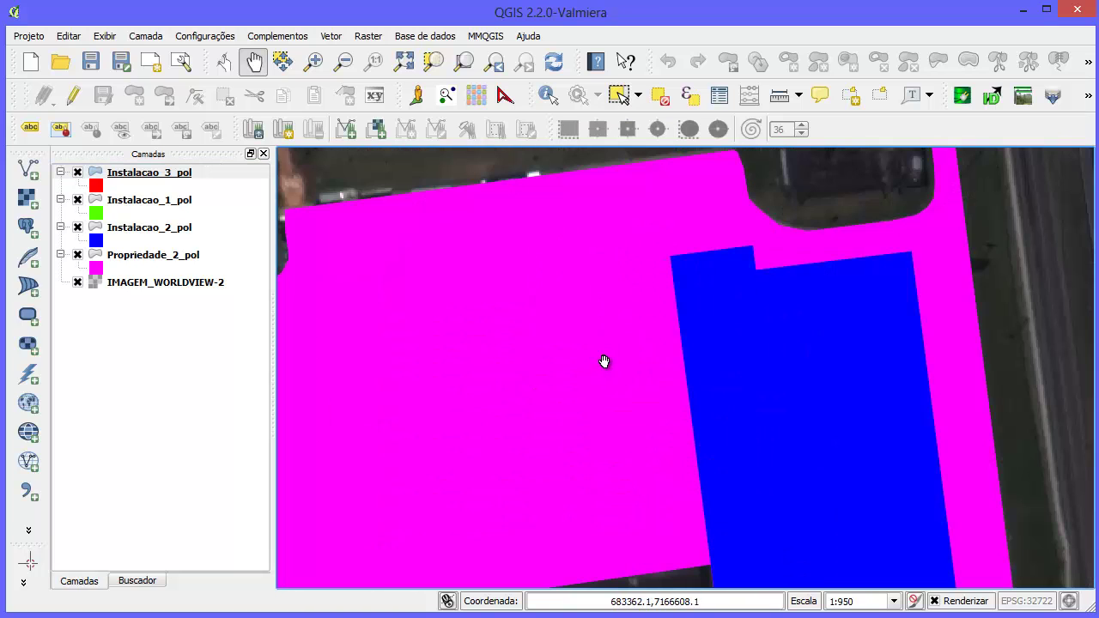
{"action": "scroll", "coordinate": [606, 367], "scroll_direction": "down", "scroll_amount": 2}
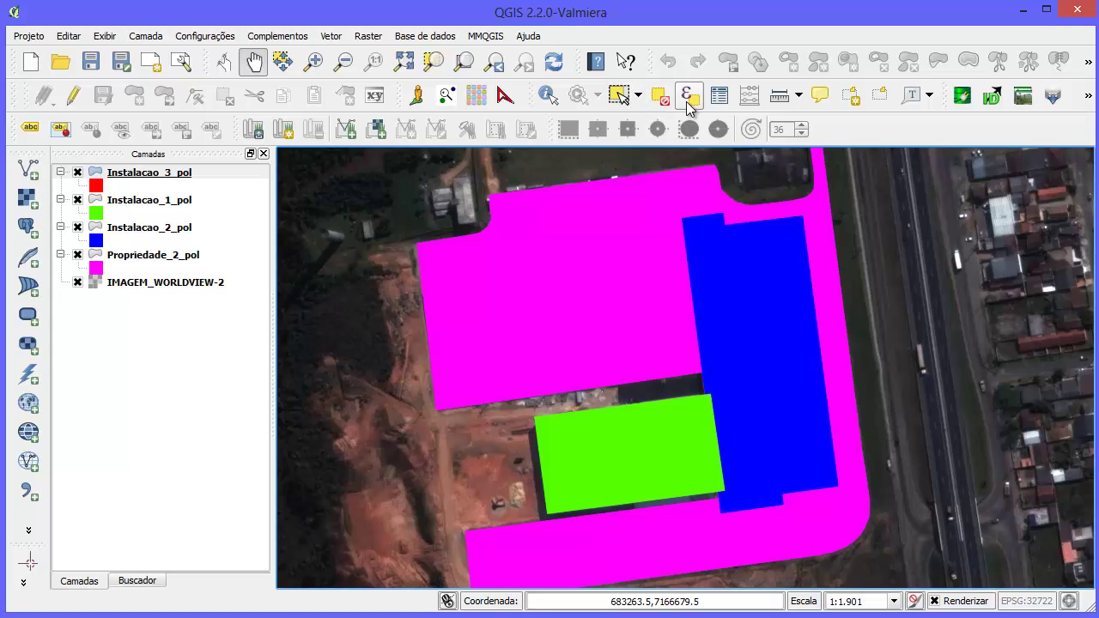
{"action": "left_click", "coordinate": [622, 96]}
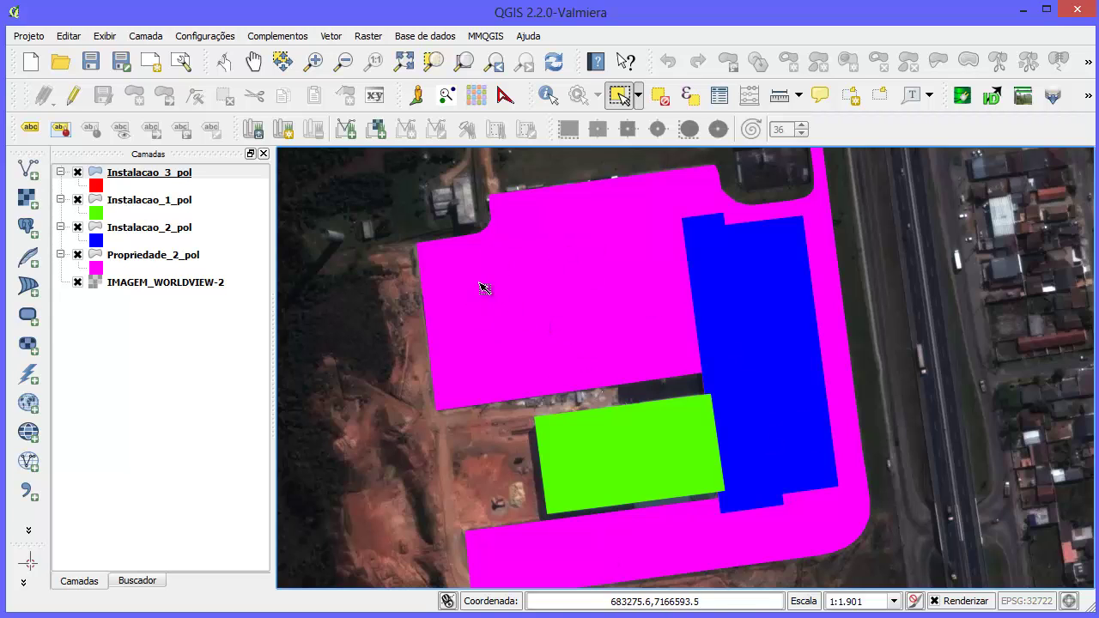
{"action": "left_click", "coordinate": [163, 256]}
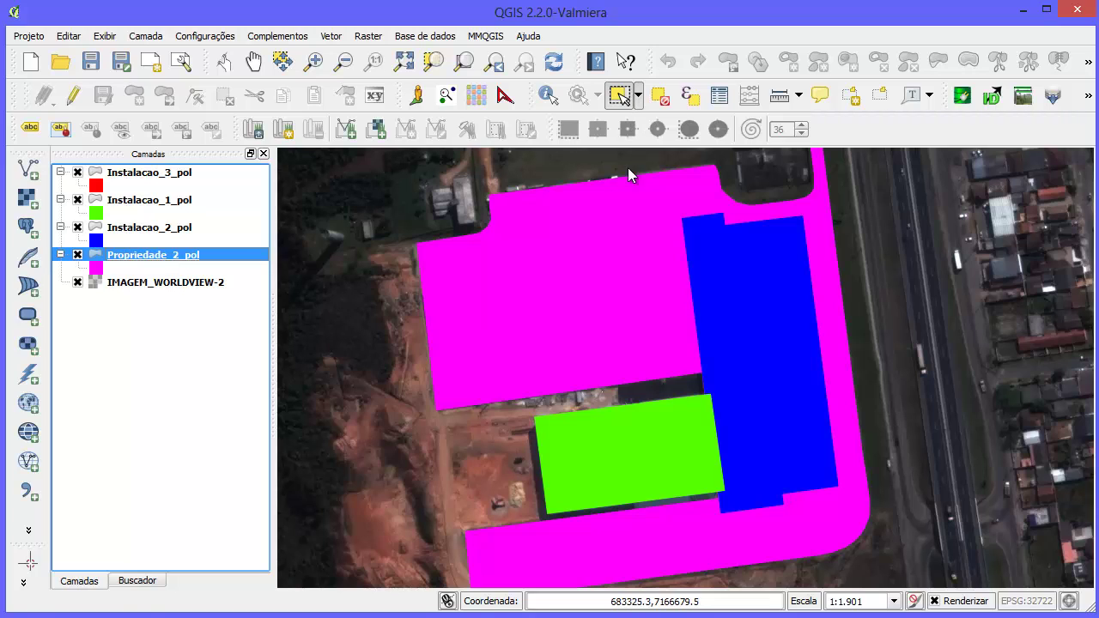
{"action": "left_click", "coordinate": [611, 257]}
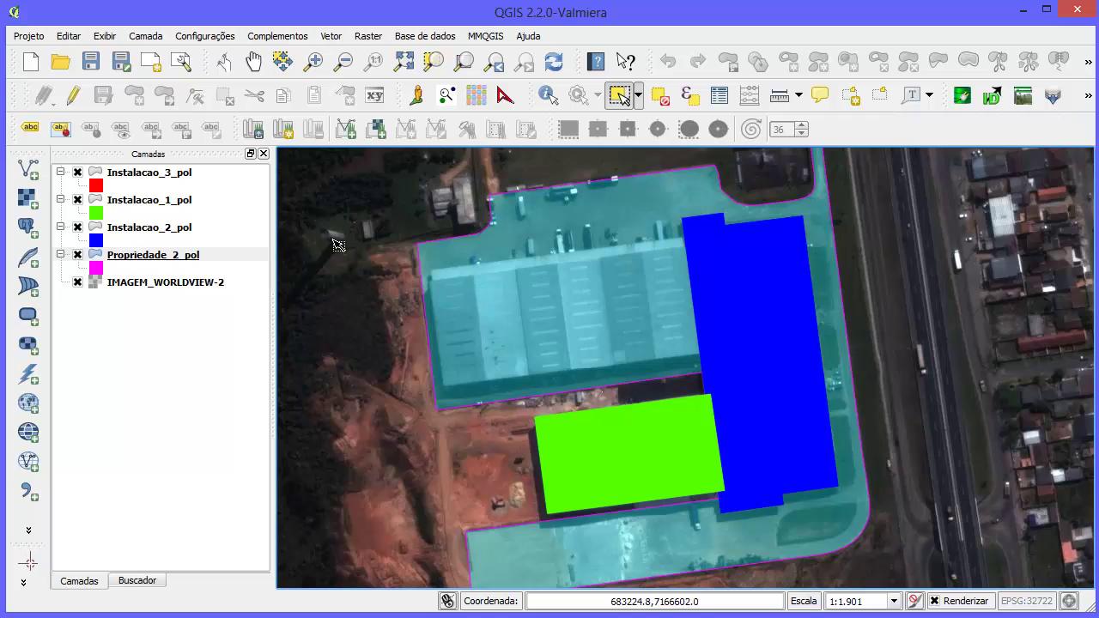
Step: Set the transparency channel of the project's cyan selection colour to 255 in the general project properties
{"action": "left_click", "coordinate": [29, 39]}
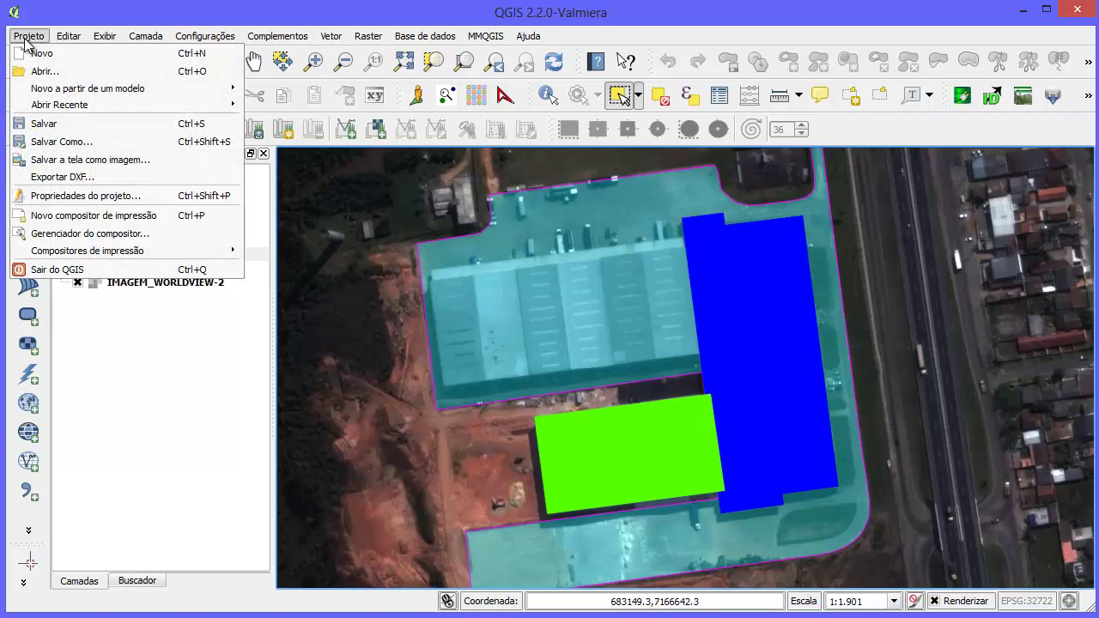
{"action": "left_click", "coordinate": [143, 195]}
{"action": "left_click_drag", "start_coordinate": [284, 123], "coordinate": [294, 22]}
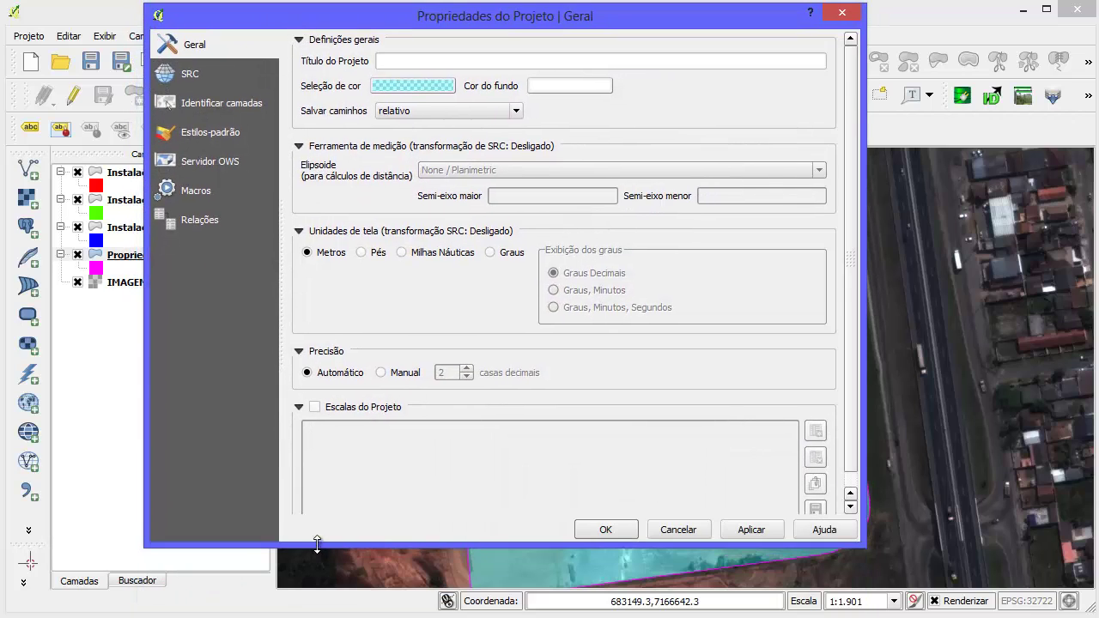
{"action": "left_click_drag", "start_coordinate": [330, 14], "coordinate": [428, 59]}
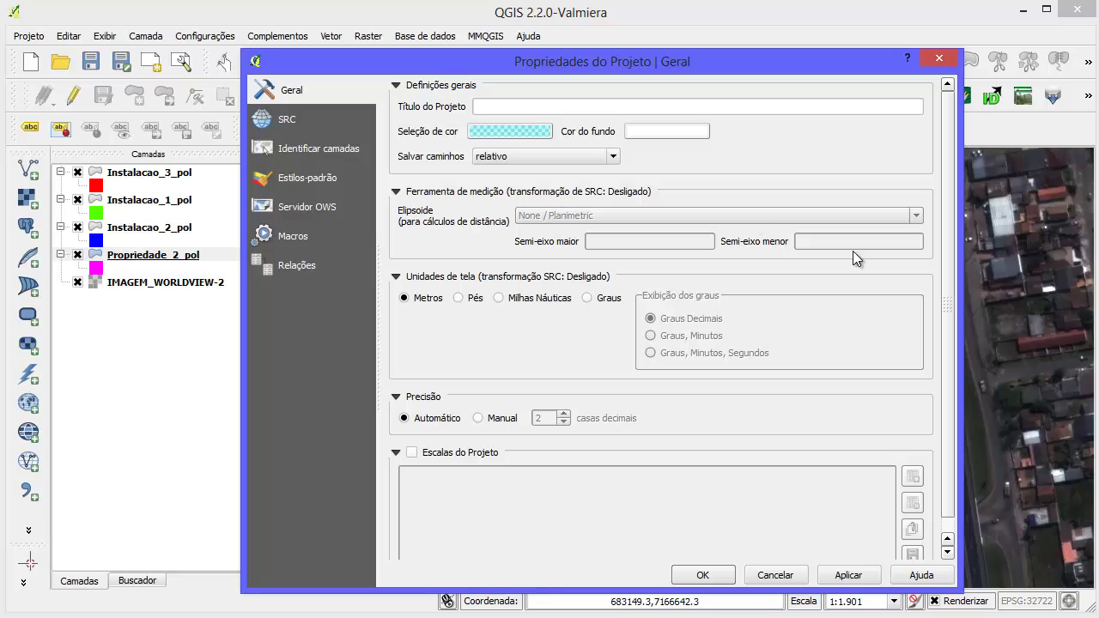
{"action": "left_click_drag", "start_coordinate": [704, 62], "coordinate": [399, 79]}
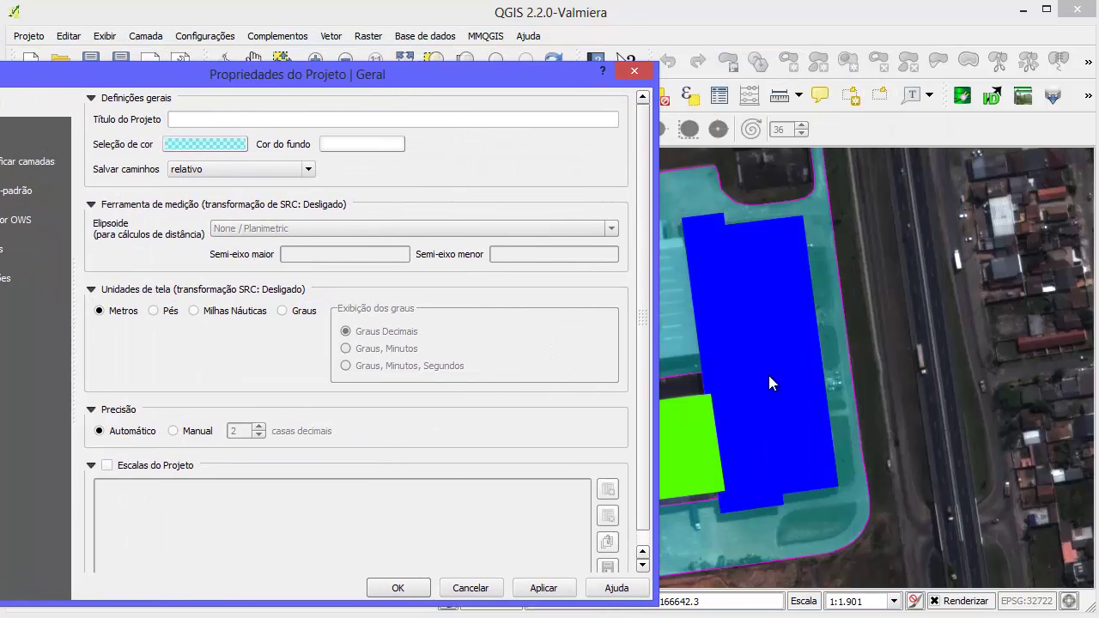
{"action": "left_click_drag", "start_coordinate": [206, 67], "coordinate": [463, 69]}
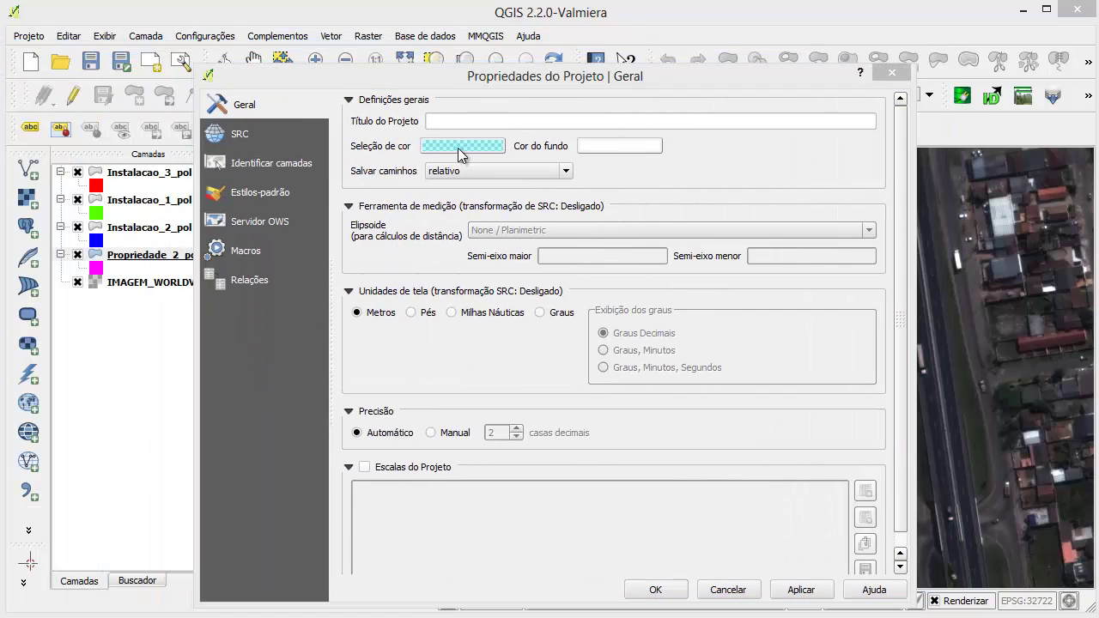
{"action": "left_click", "coordinate": [459, 146]}
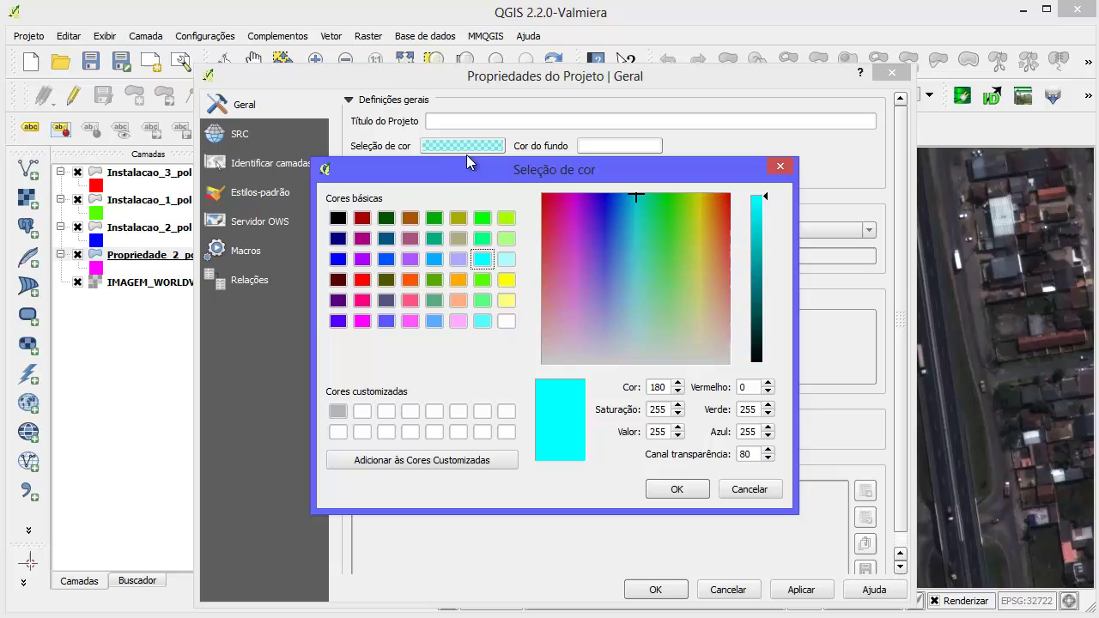
{"action": "double_click", "coordinate": [759, 454]}
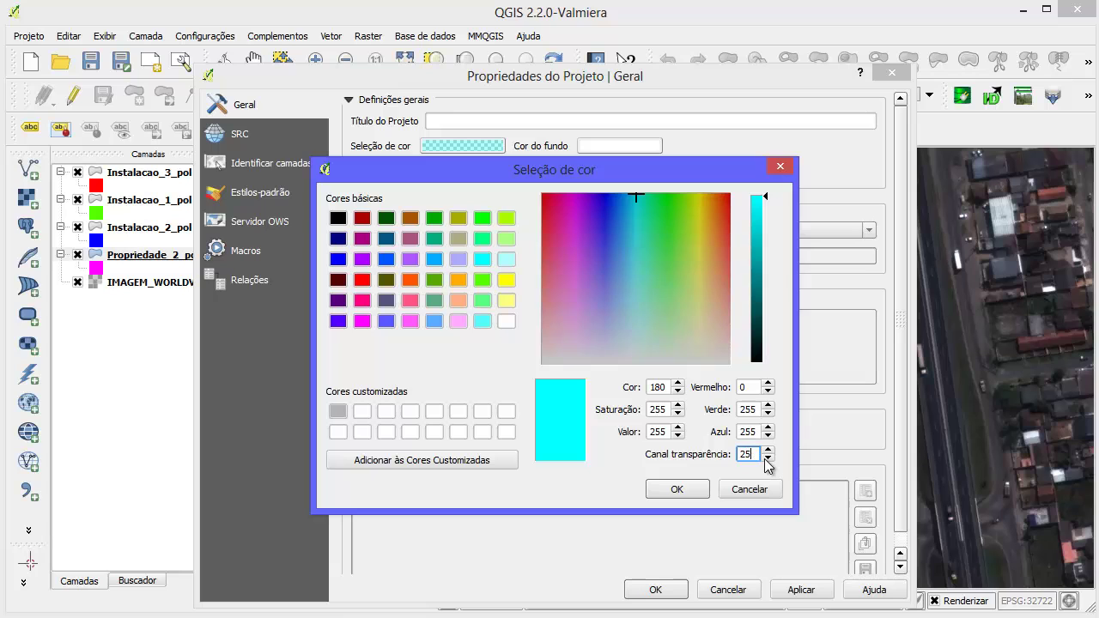
{"action": "left_click", "coordinate": [677, 489]}
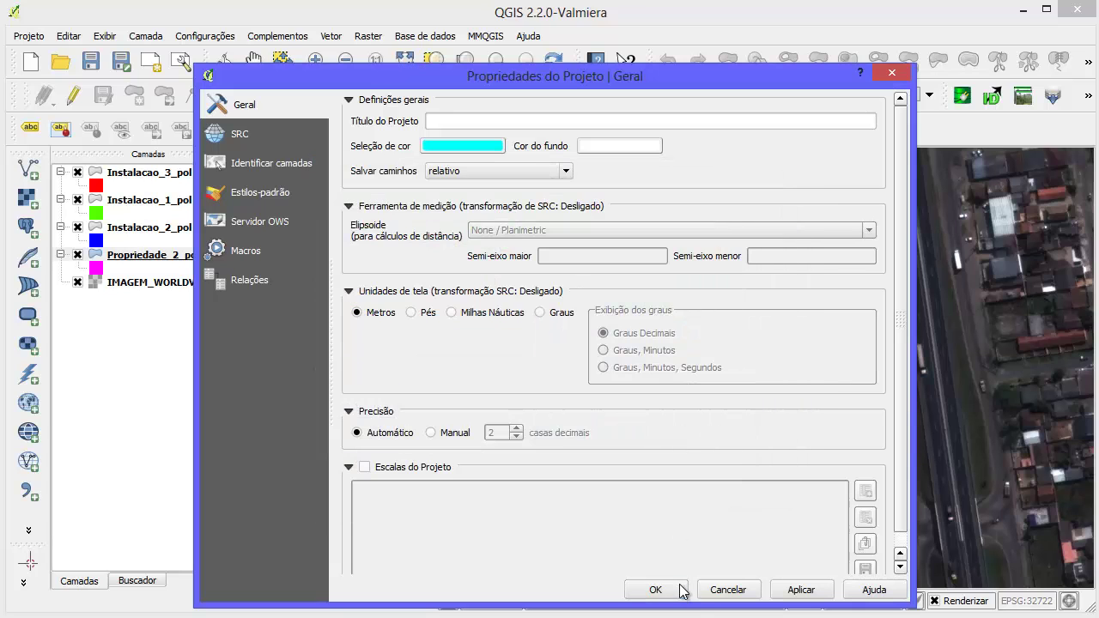
{"action": "left_click", "coordinate": [670, 592]}
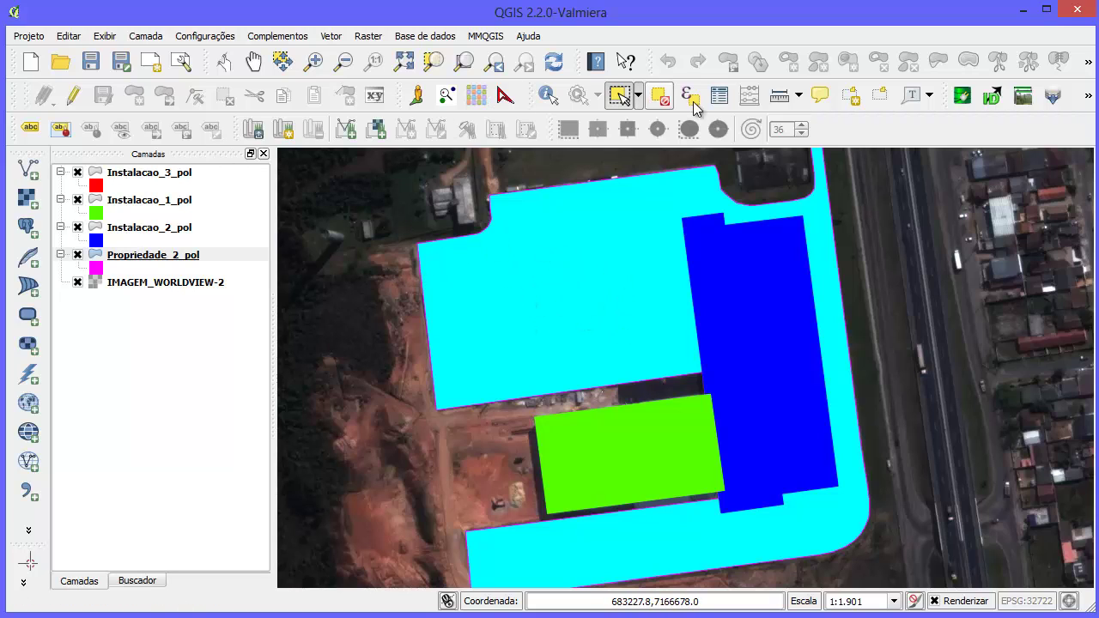
Step: Clear the selection and reselect the large property polygon to test the selection colour, leaving it deselected
{"action": "left_click", "coordinate": [658, 98]}
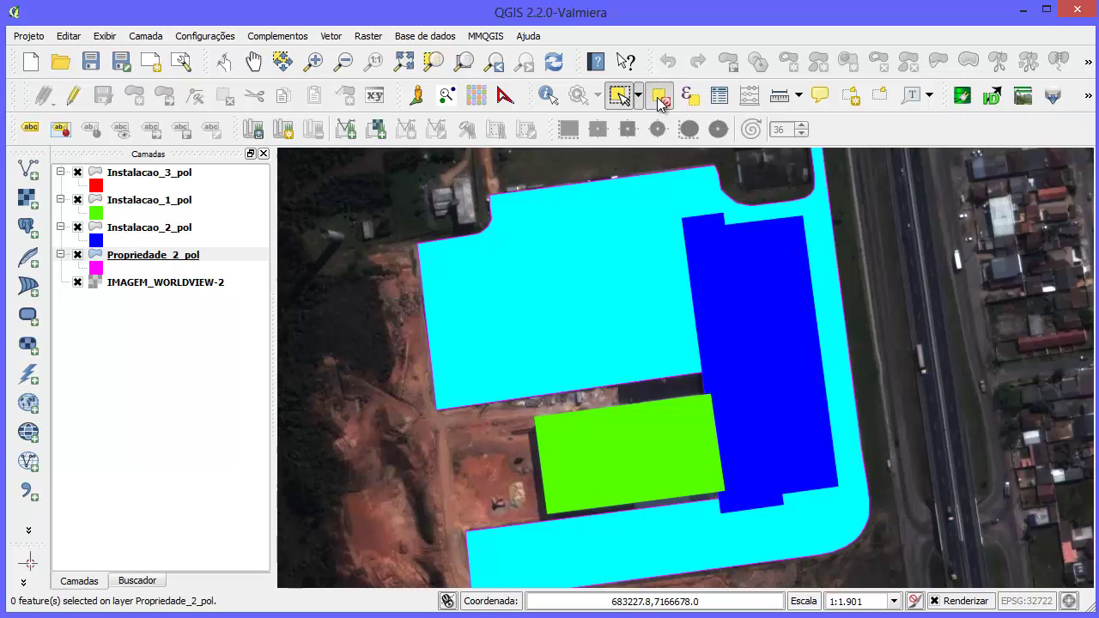
{"action": "left_click", "coordinate": [534, 323]}
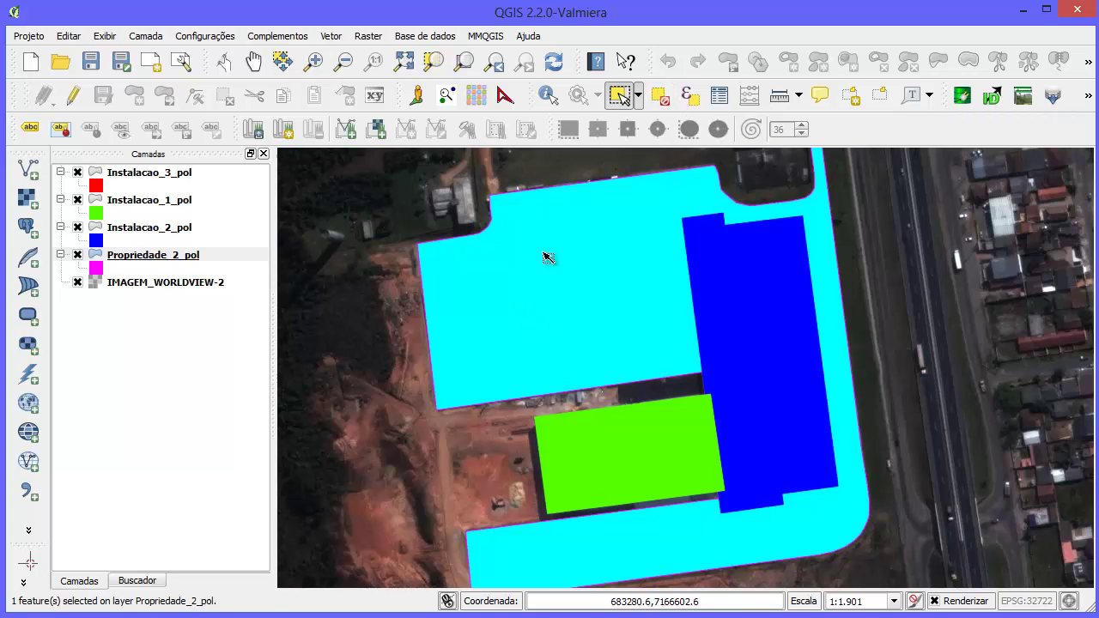
{"action": "left_click", "coordinate": [365, 279]}
Step: Change the project's selection colour to opaque yellow and select the large property polygon to test it
{"action": "left_click", "coordinate": [29, 36]}
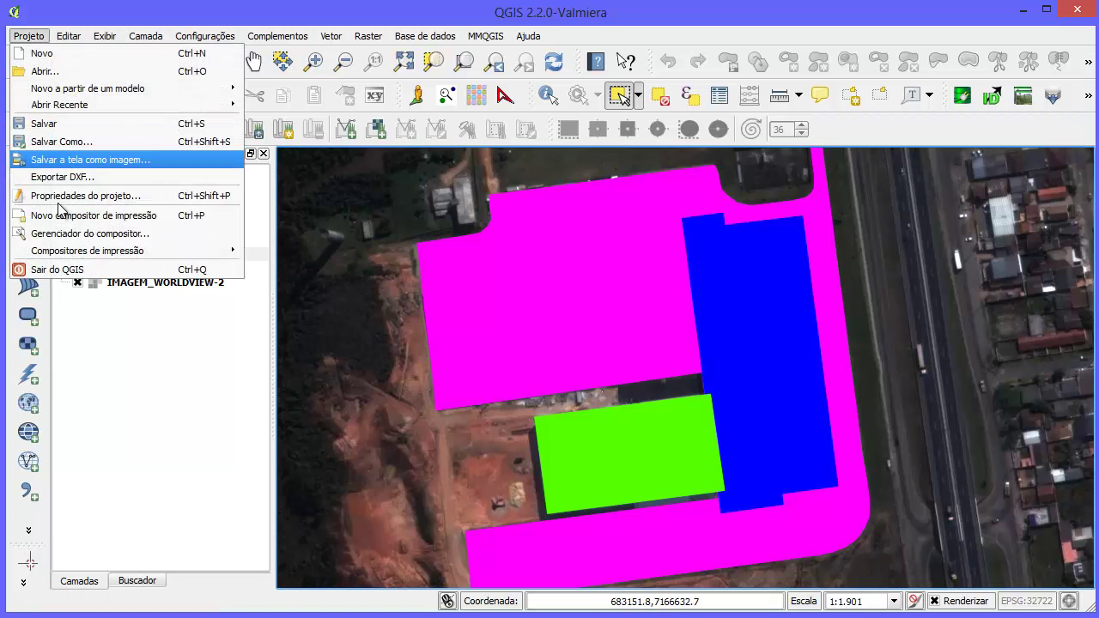
{"action": "left_click", "coordinate": [59, 194]}
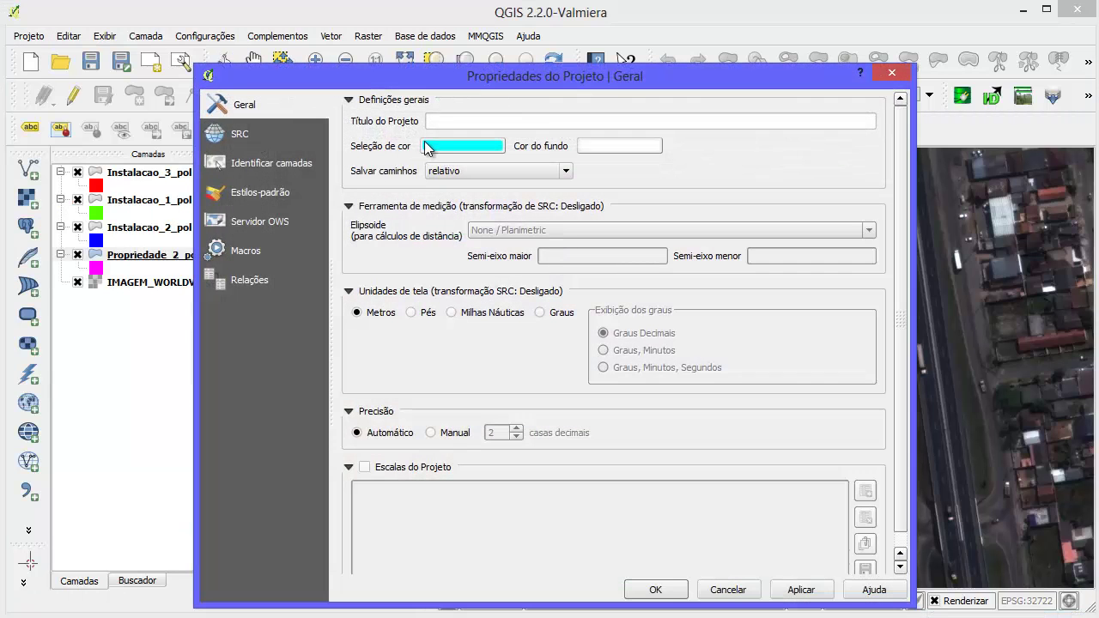
{"action": "left_click", "coordinate": [426, 148]}
{"action": "left_click", "coordinate": [505, 280]}
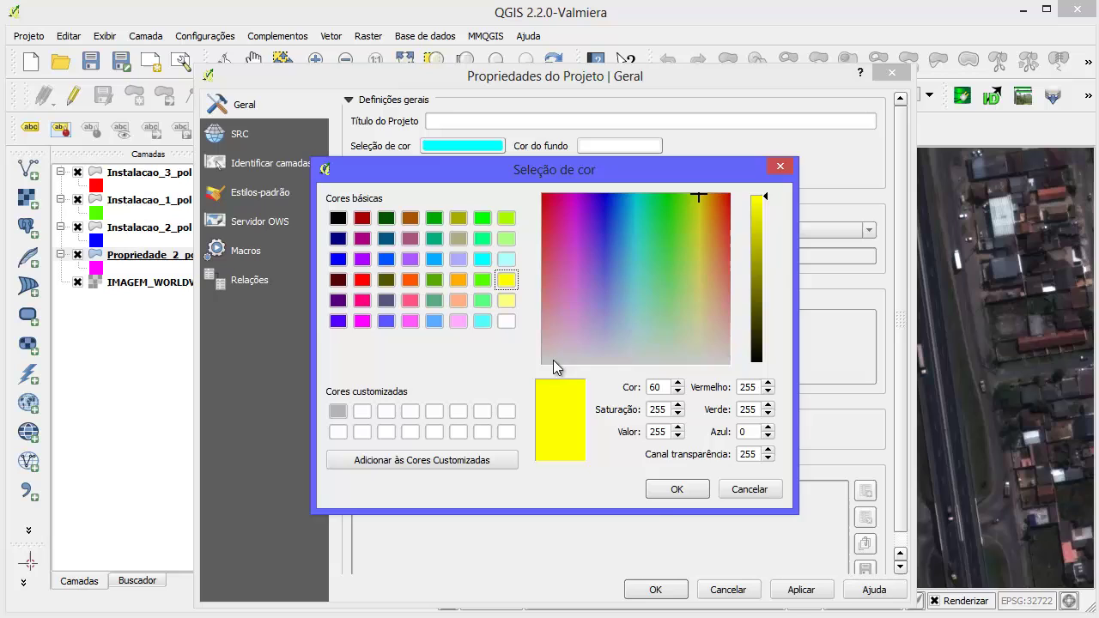
{"action": "left_click", "coordinate": [682, 495]}
{"action": "left_click", "coordinate": [659, 591]}
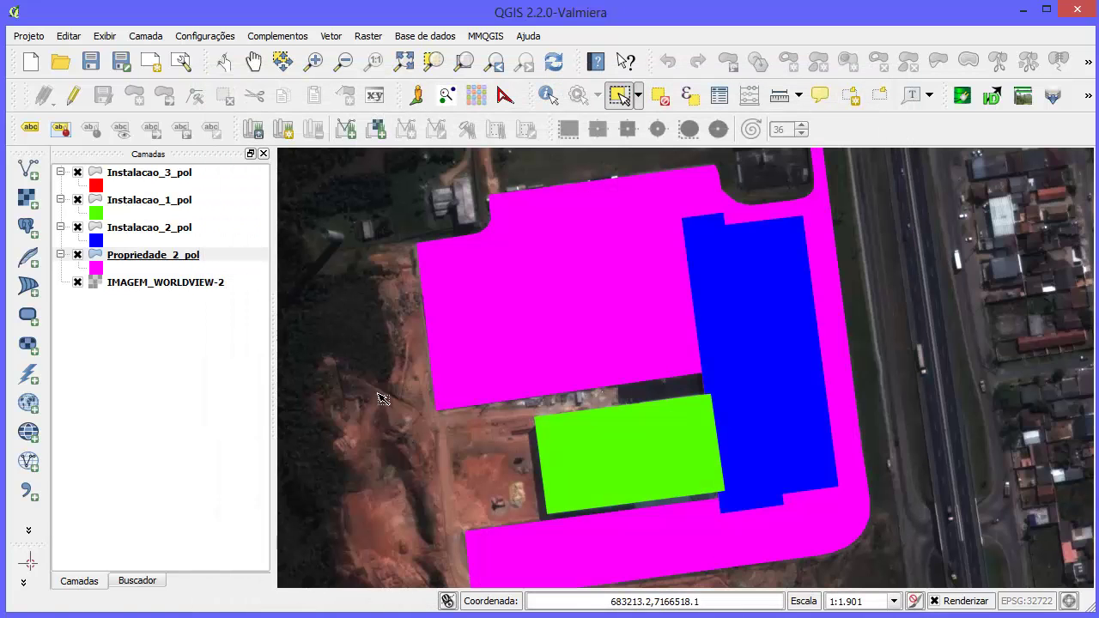
{"action": "left_click", "coordinate": [487, 328]}
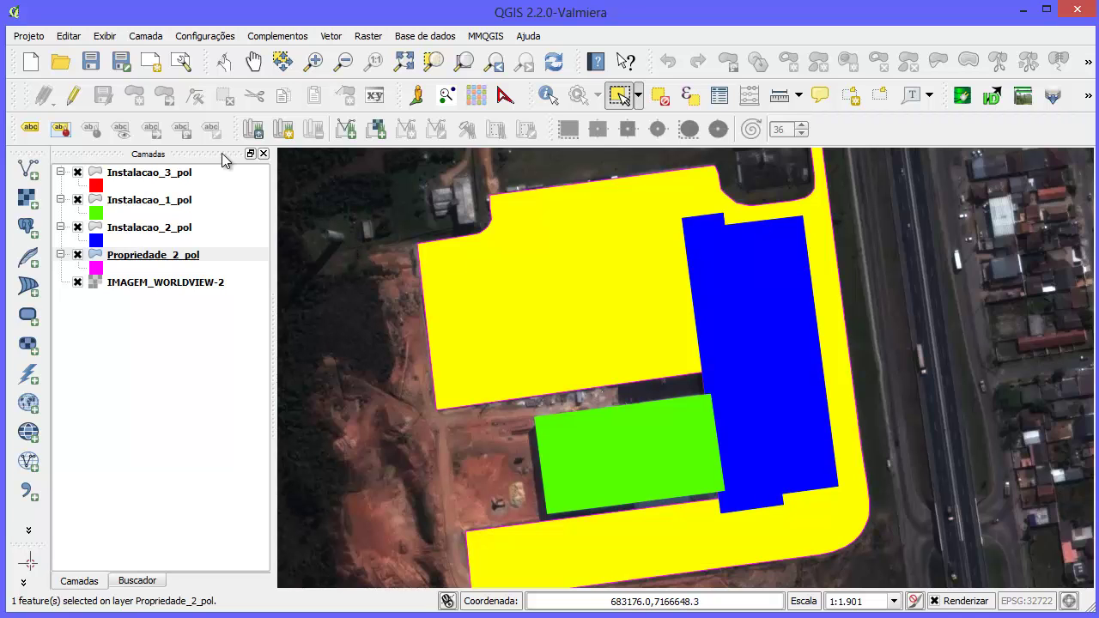
Step: Set the project's selection colour to cyan with a transparency channel of 80, and reselect the large property polygon
{"action": "left_click", "coordinate": [68, 36]}
{"action": "mouse_move", "coordinate": [29, 36]}
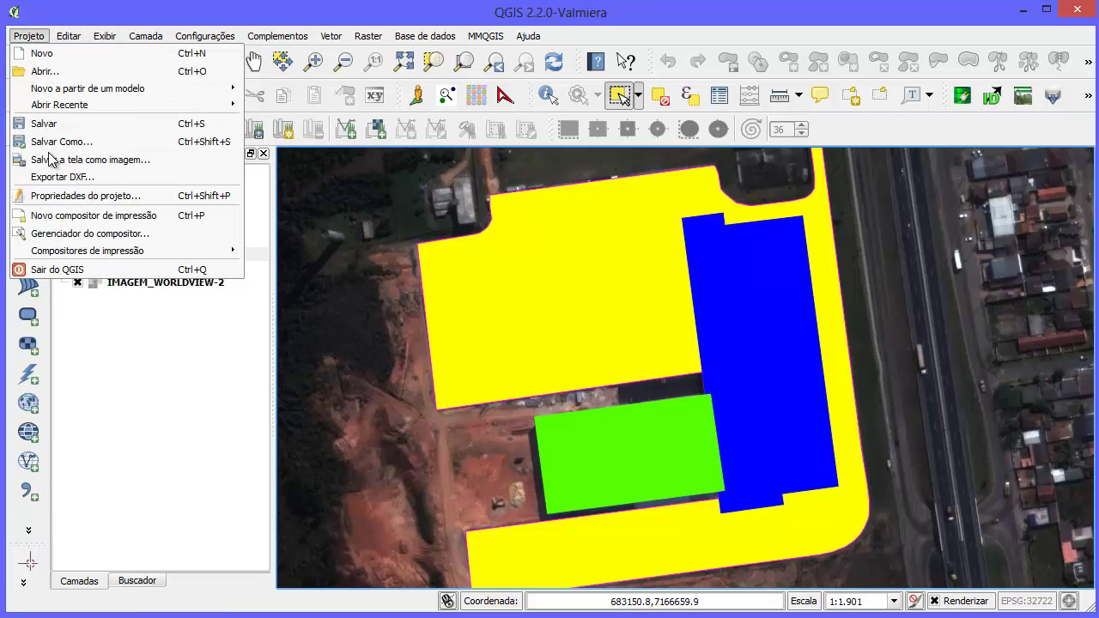
{"action": "left_click", "coordinate": [69, 196]}
{"action": "left_click", "coordinate": [454, 143]}
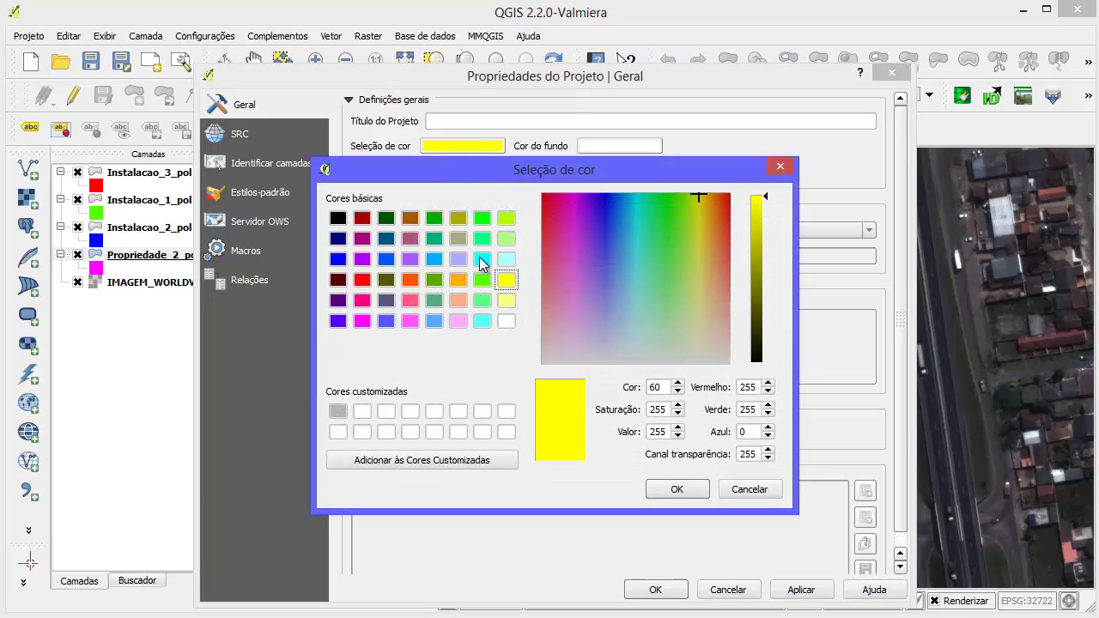
{"action": "left_click", "coordinate": [482, 259]}
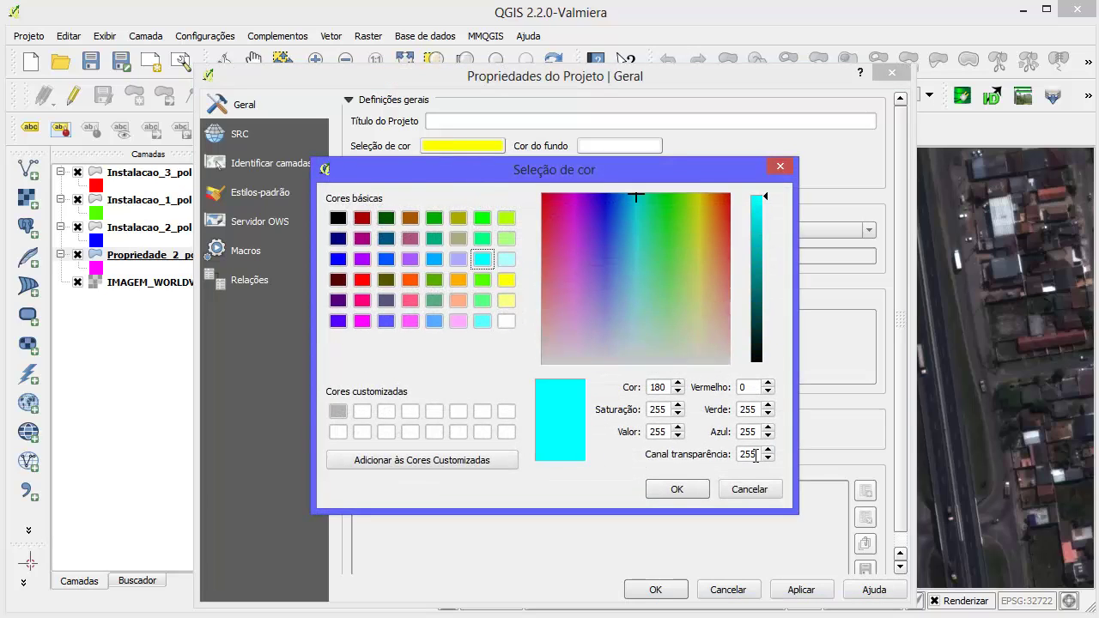
{"action": "left_click_drag", "start_coordinate": [758, 456], "coordinate": [729, 457]}
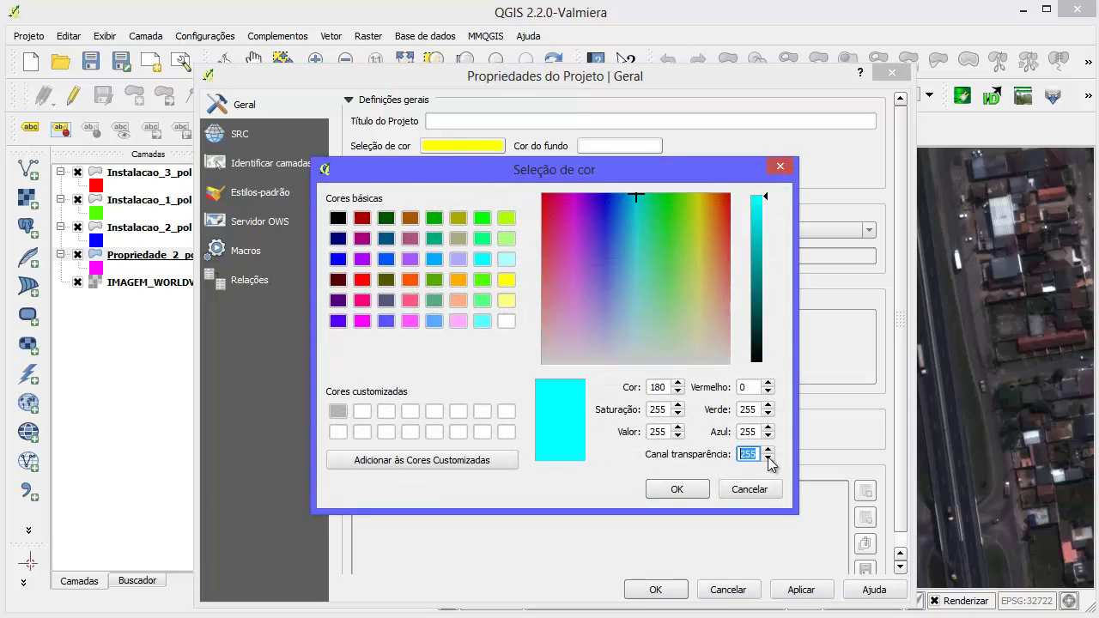
{"action": "left_click", "coordinate": [675, 488]}
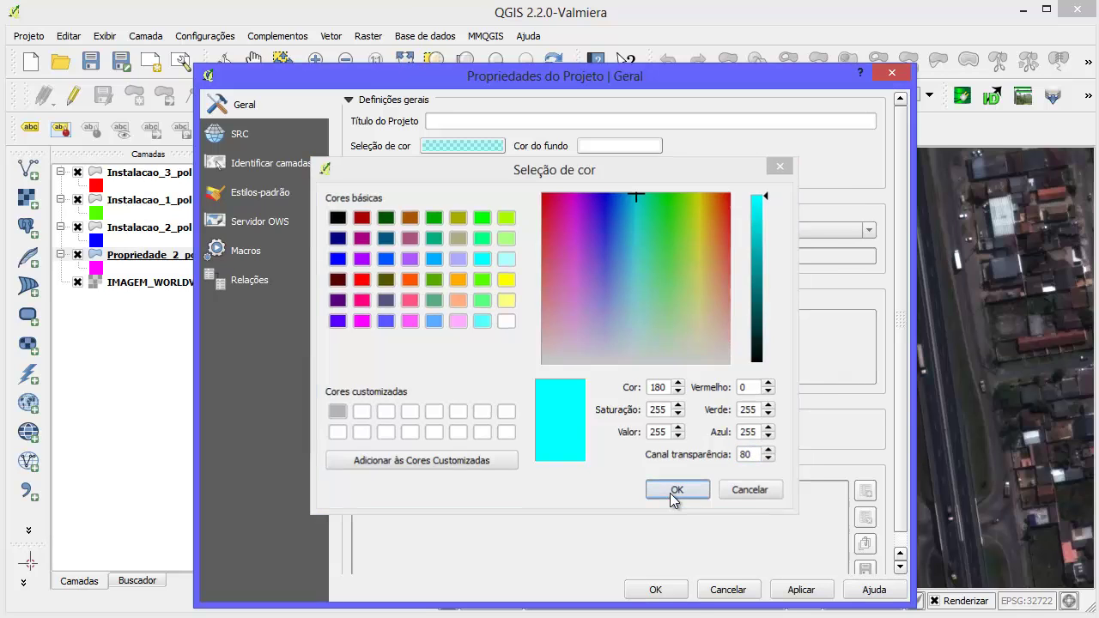
{"action": "left_click", "coordinate": [673, 589]}
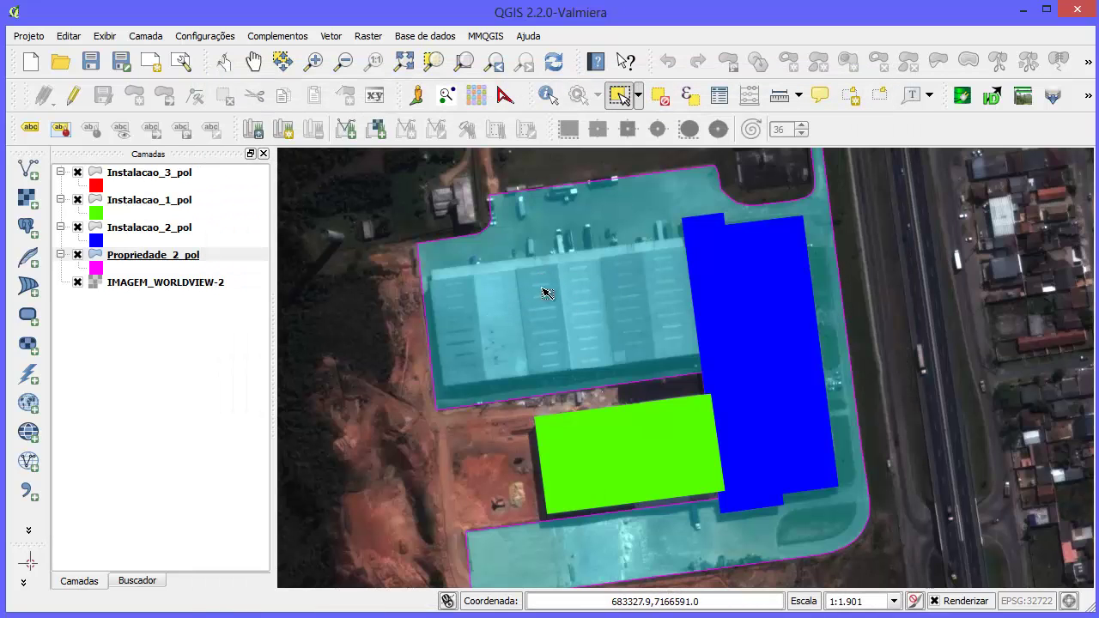
{"action": "left_click", "coordinate": [675, 473]}
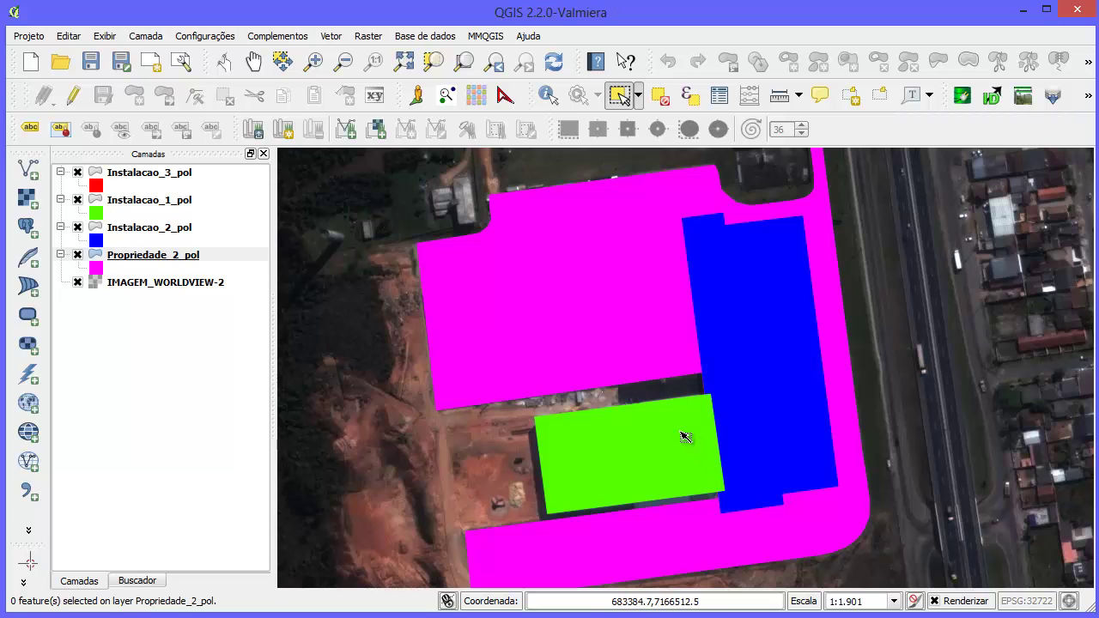
{"action": "left_click", "coordinate": [491, 263]}
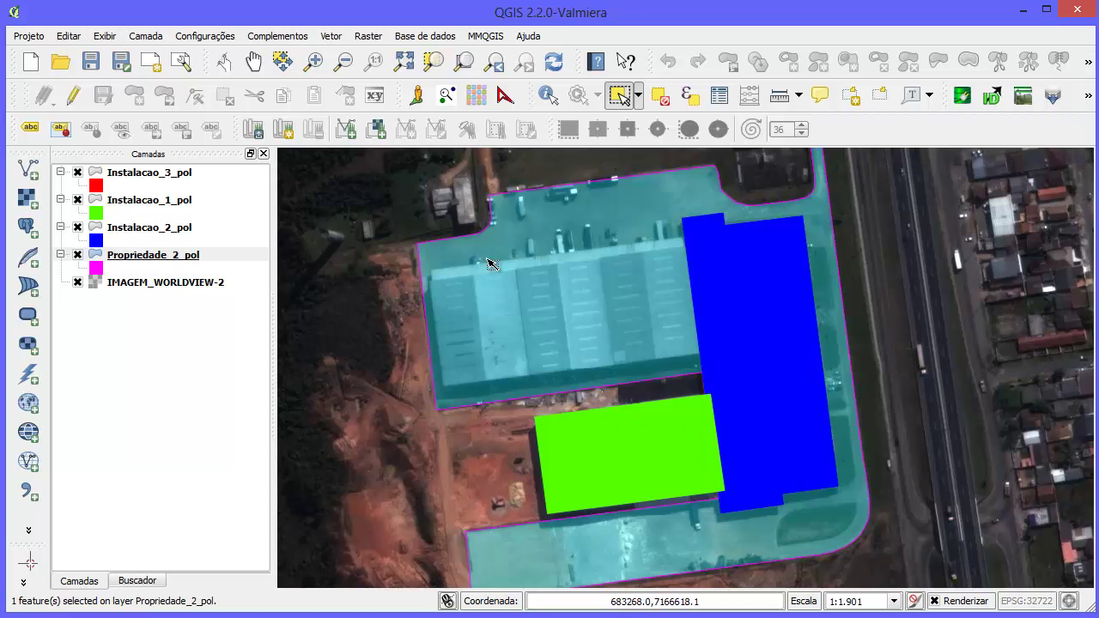
{"action": "left_click", "coordinate": [127, 208]}
{"action": "double_click", "coordinate": [128, 208]}
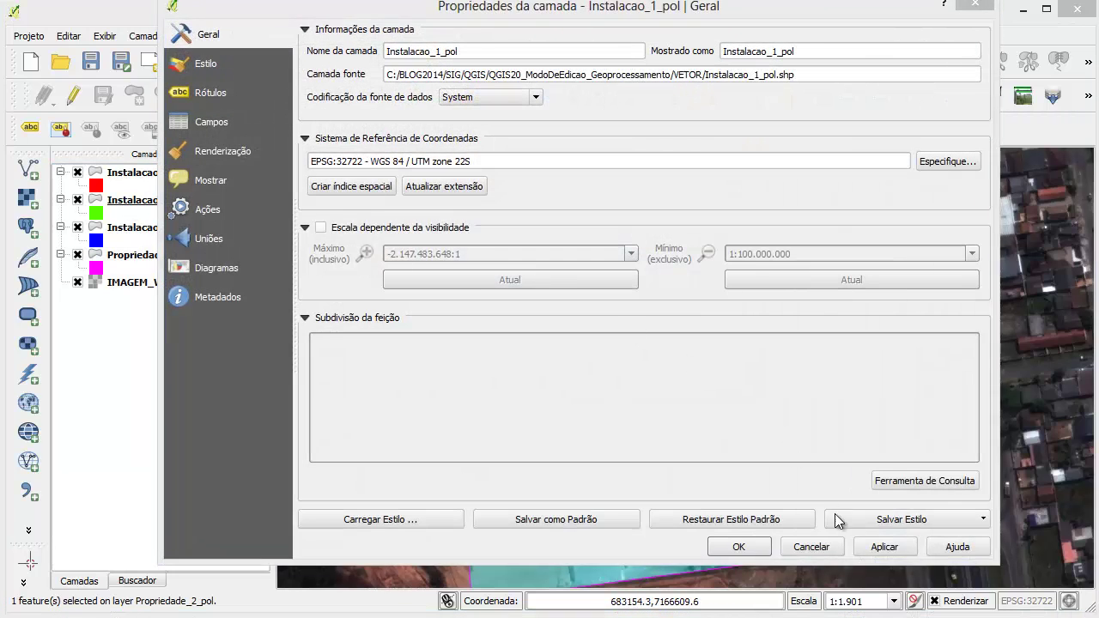
{"action": "left_click", "coordinate": [811, 546]}
Step: Select the building polygon in the Instalacao_1_pol layer and the one in the Instalacao_2_pol layer
{"action": "left_click", "coordinate": [134, 199]}
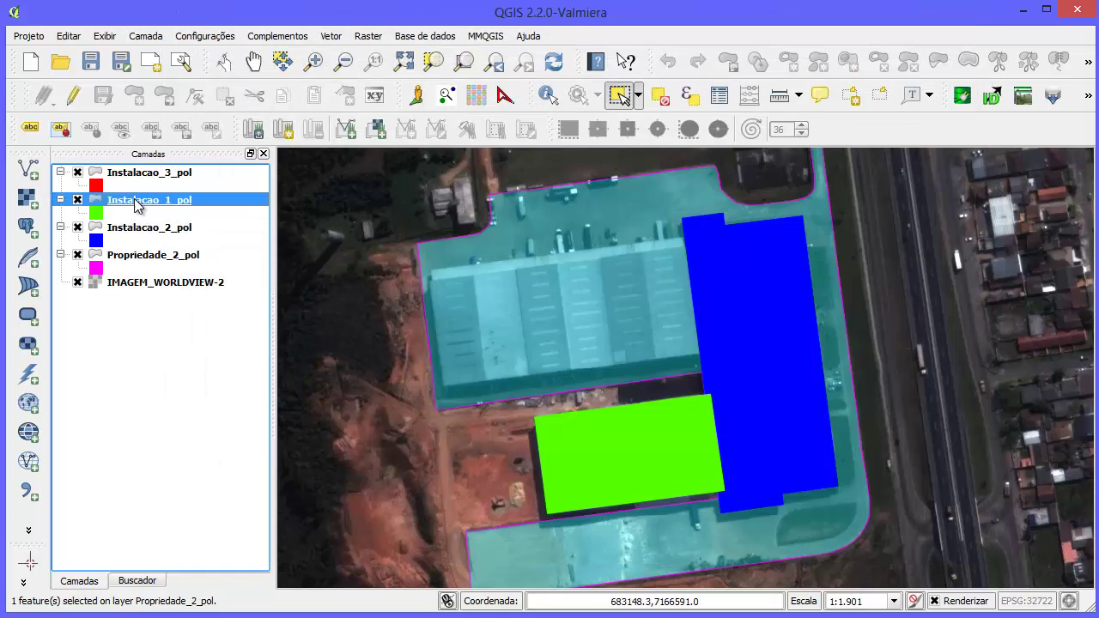
{"action": "left_click", "coordinate": [654, 474]}
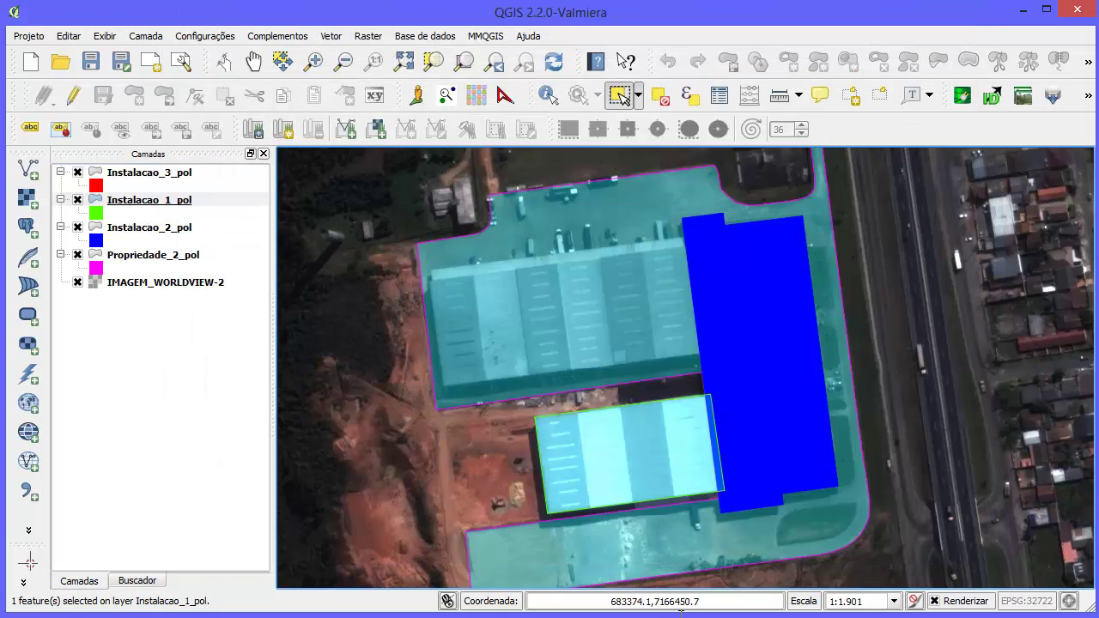
{"action": "left_click", "coordinate": [133, 228]}
{"action": "left_click", "coordinate": [770, 351]}
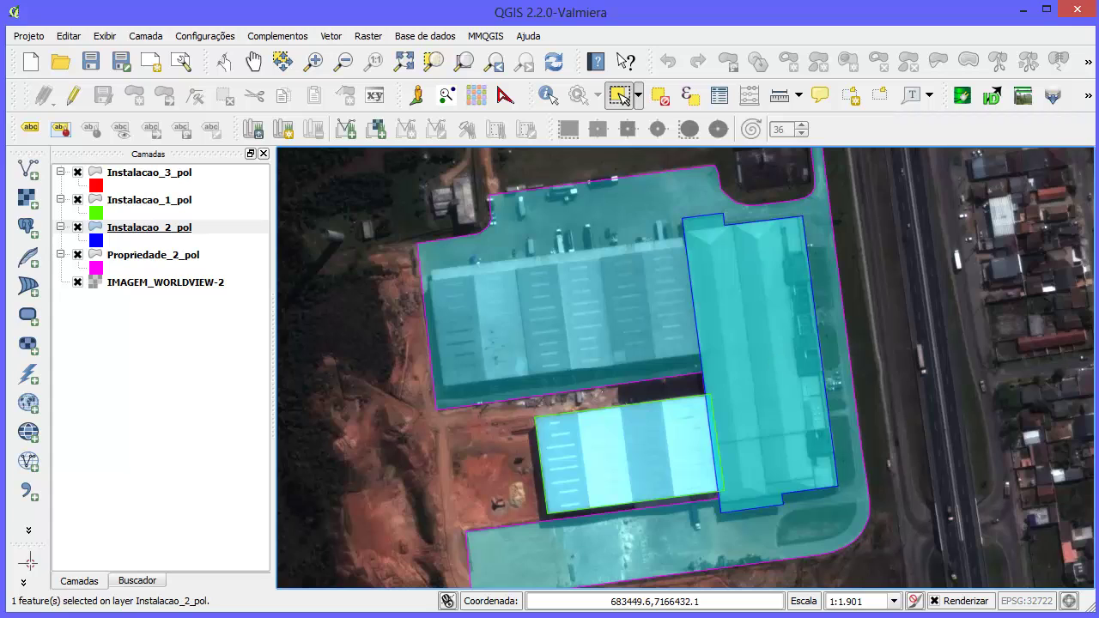
Step: Clear the selection in all layers and select the Instalacao_2_pol, Propriedade_2_pol and Instalacao_1_pol polygons one after another
{"action": "left_click", "coordinate": [659, 94]}
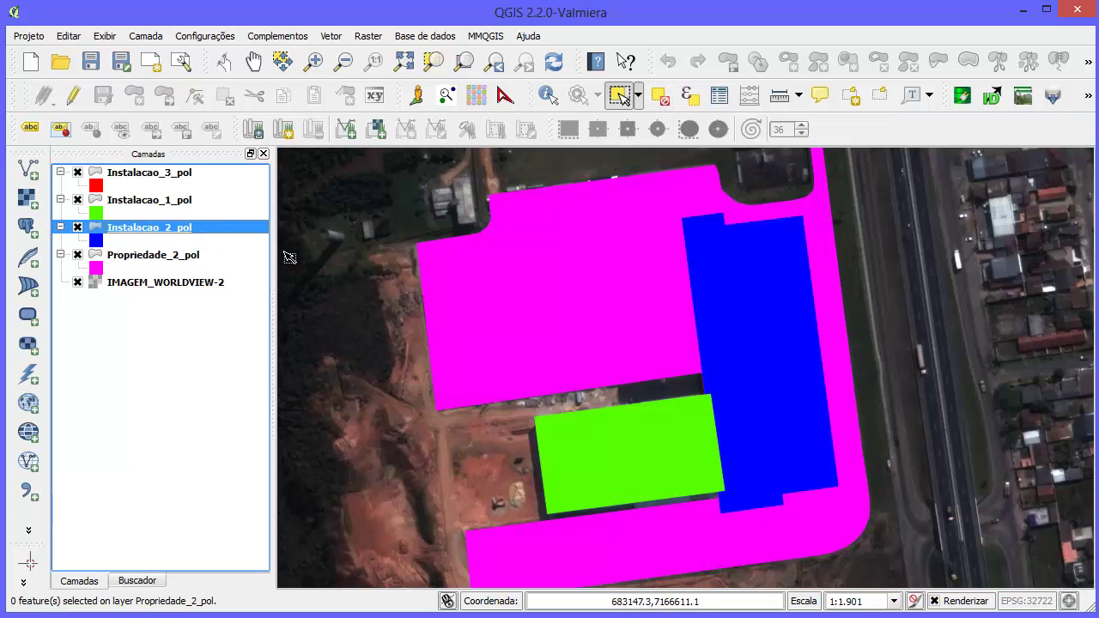
{"action": "left_click", "coordinate": [734, 294]}
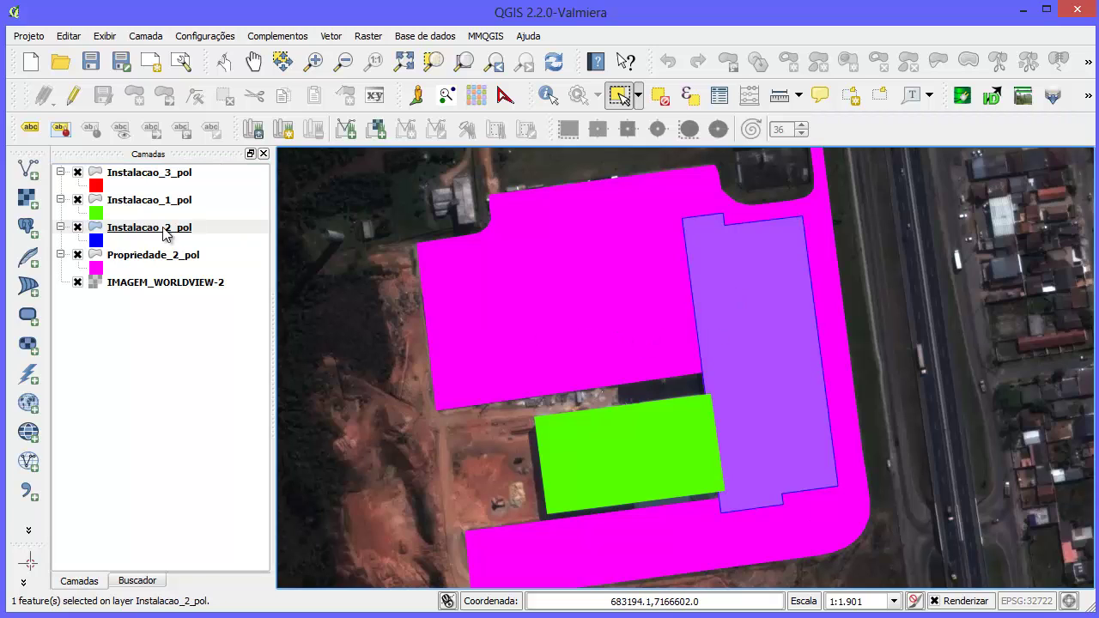
{"action": "left_click", "coordinate": [137, 255]}
{"action": "left_click", "coordinate": [620, 277]}
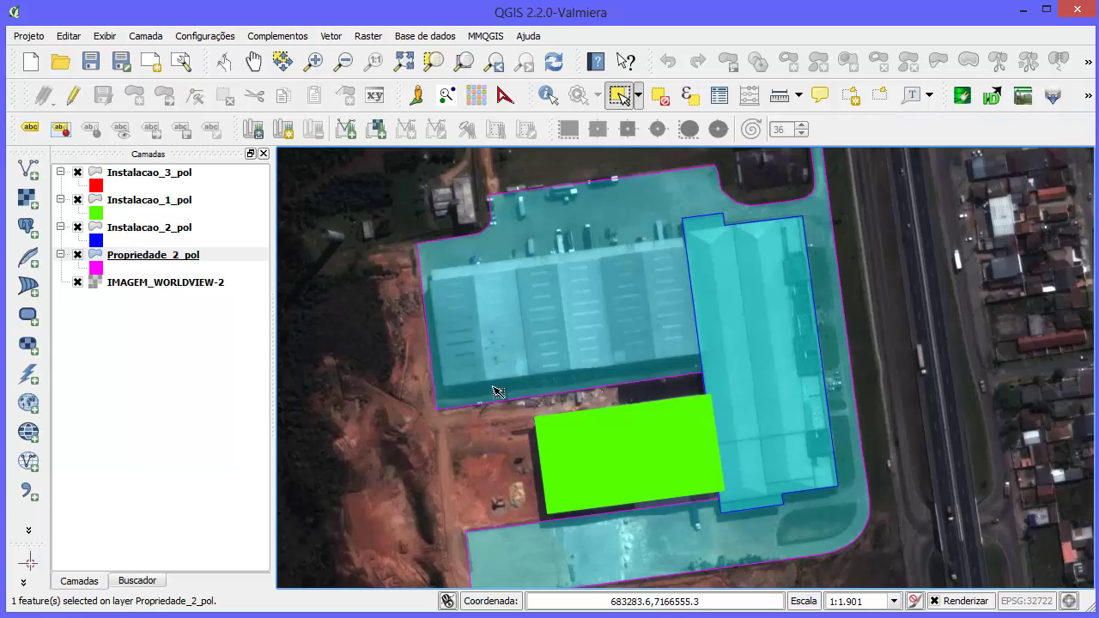
{"action": "left_click", "coordinate": [182, 205]}
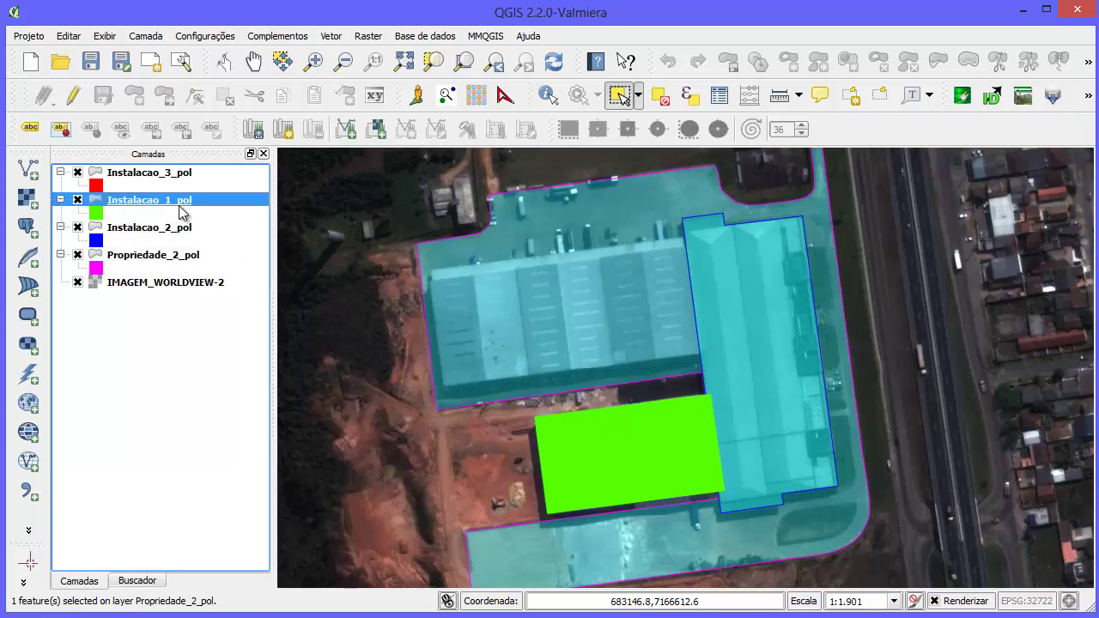
{"action": "left_click", "coordinate": [629, 457]}
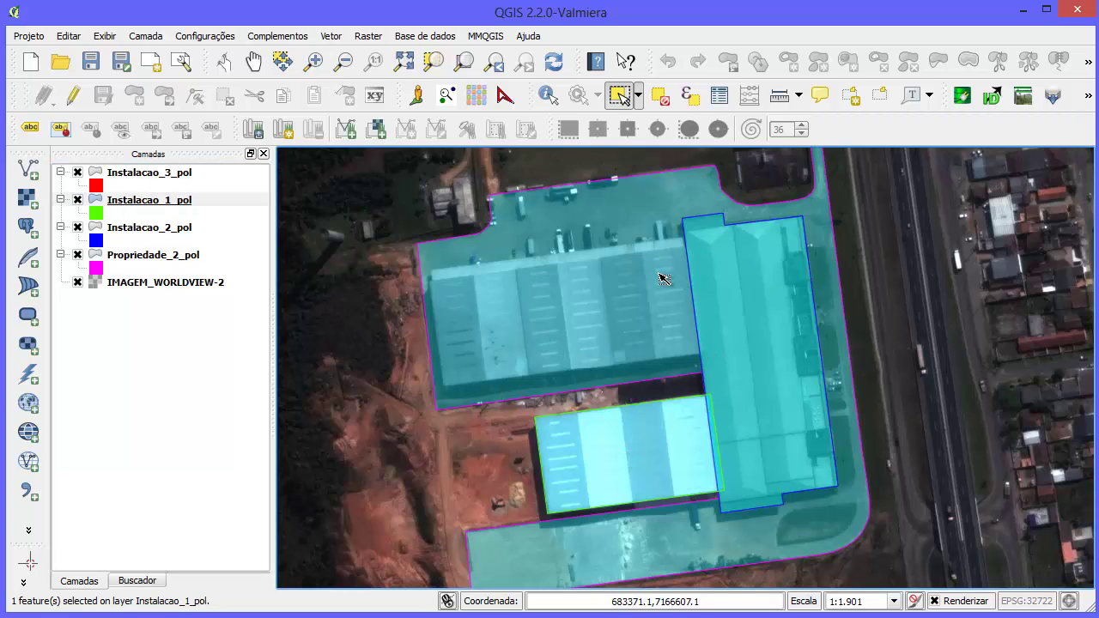
Step: Clear the selection in all layers and select only the large property polygon in Propriedade_2_pol
{"action": "left_click", "coordinate": [669, 100]}
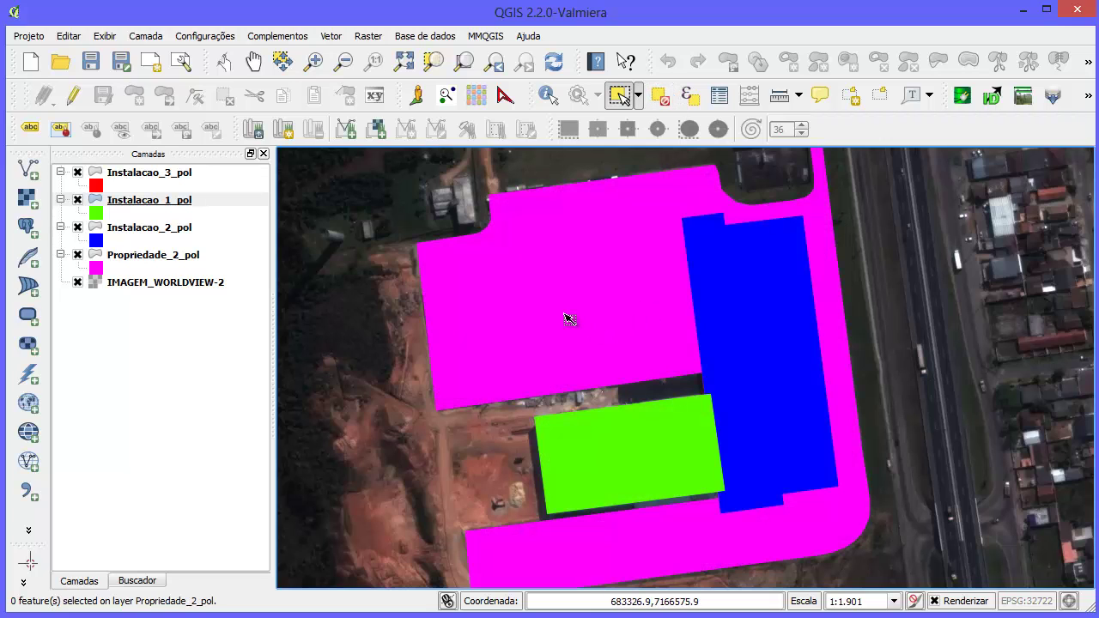
{"action": "left_click", "coordinate": [159, 254]}
{"action": "left_click", "coordinate": [618, 276]}
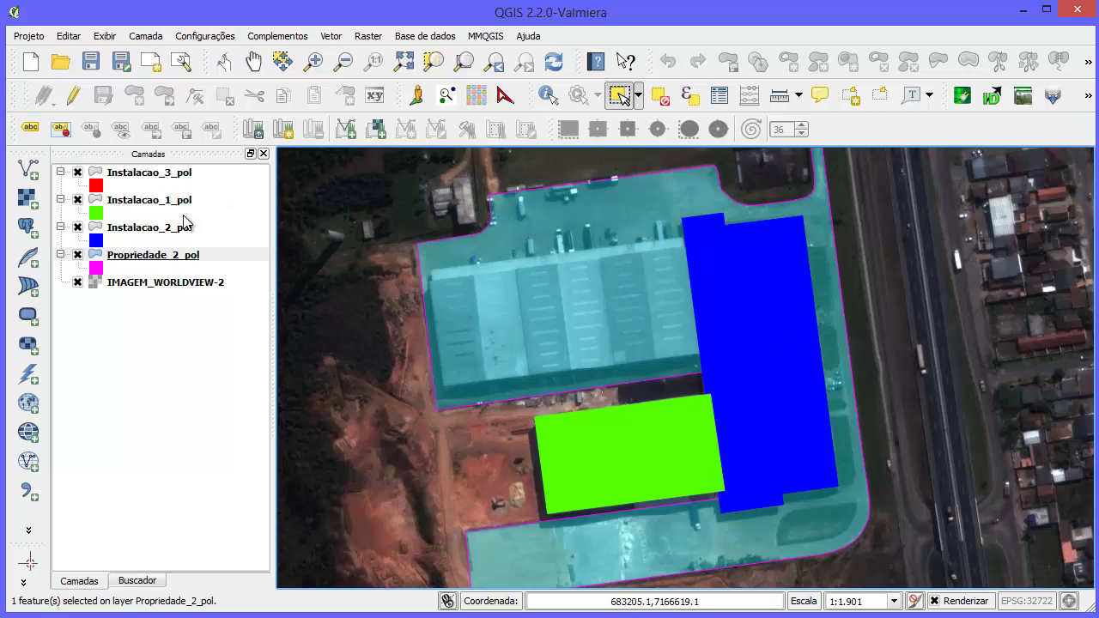
Step: Reorder the layers to Instalacao_1_pol, Instalacao_2_pol, Instalacao_3_pol above Propriedade_2_pol, and make Propriedade_2_pol the active layer
{"action": "left_click_drag", "start_coordinate": [163, 202], "coordinate": [129, 168]}
{"action": "left_click_drag", "start_coordinate": [143, 226], "coordinate": [144, 204]}
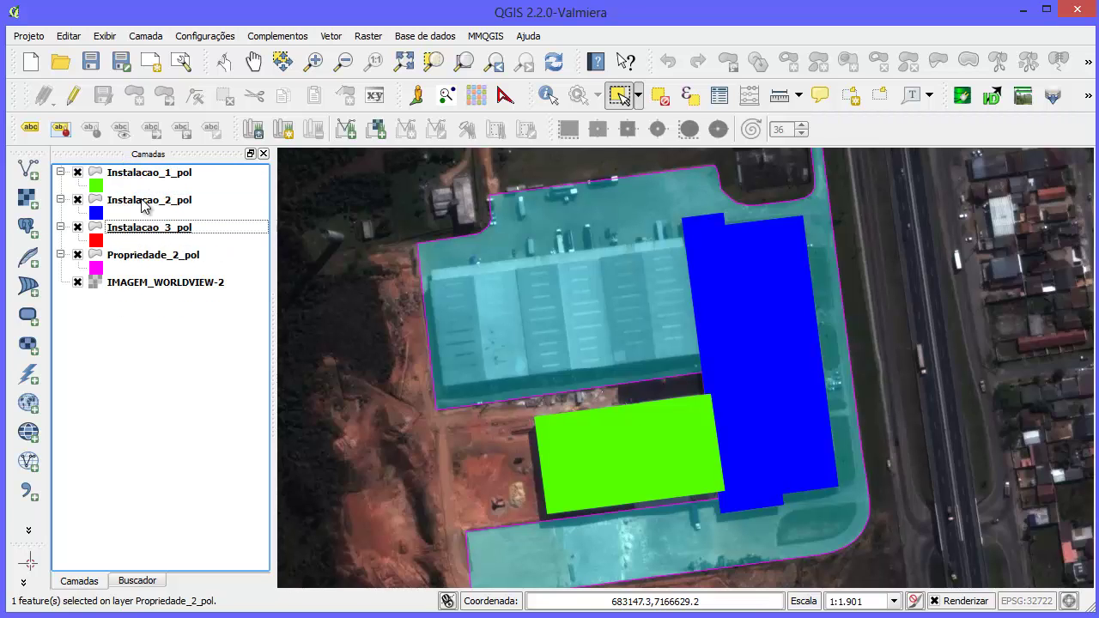
{"action": "left_click", "coordinate": [156, 284]}
{"action": "left_click", "coordinate": [152, 254]}
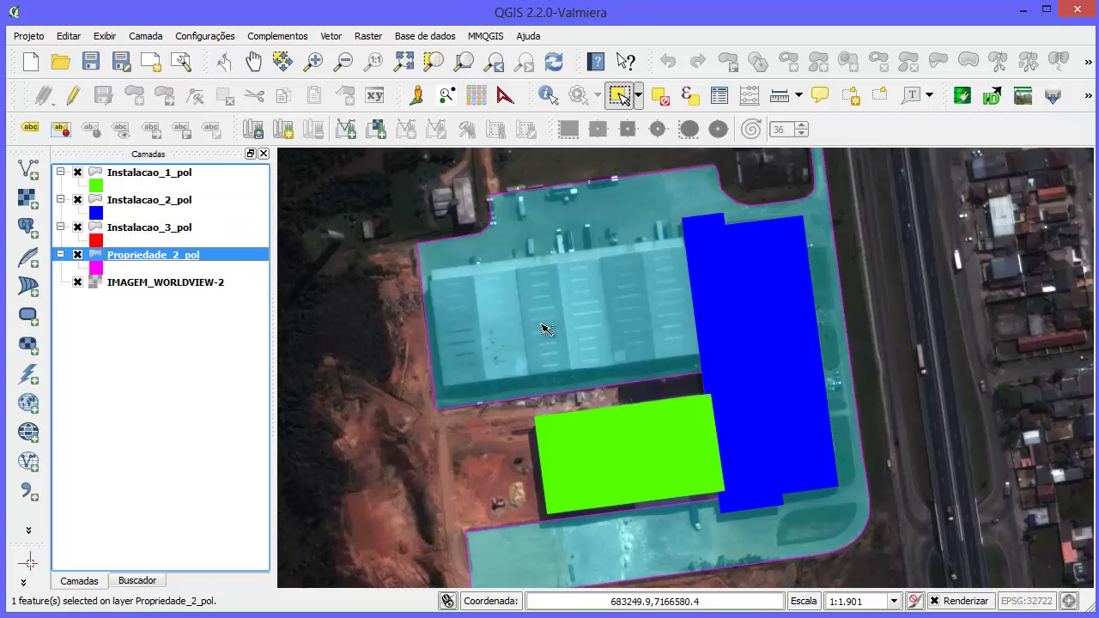
{"action": "scroll", "coordinate": [558, 318], "scroll_direction": "up", "scroll_amount": 1}
{"action": "scroll", "coordinate": [557, 318], "scroll_direction": "down", "scroll_amount": 2}
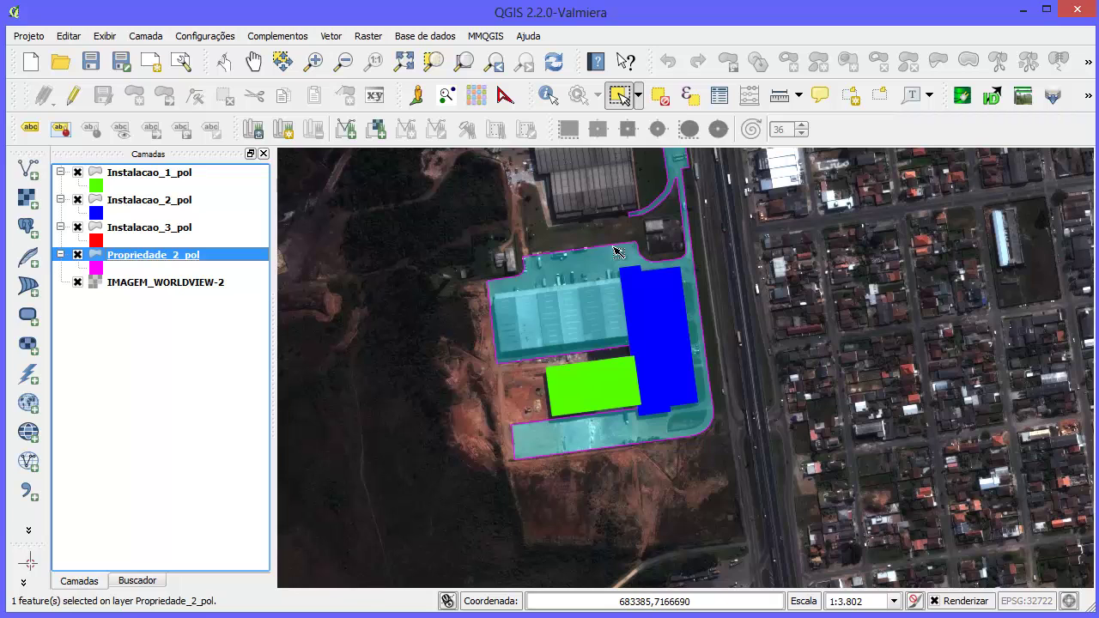
{"action": "scroll", "coordinate": [630, 352], "scroll_direction": "up", "scroll_amount": 1}
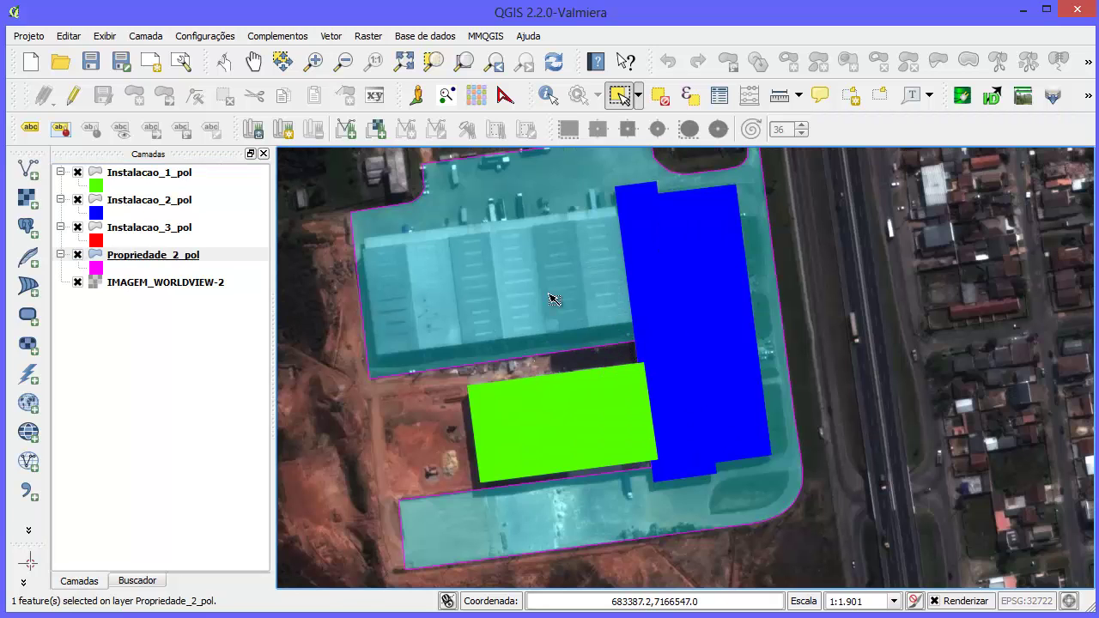
{"action": "scroll", "coordinate": [529, 243], "scroll_direction": "down", "scroll_amount": 1}
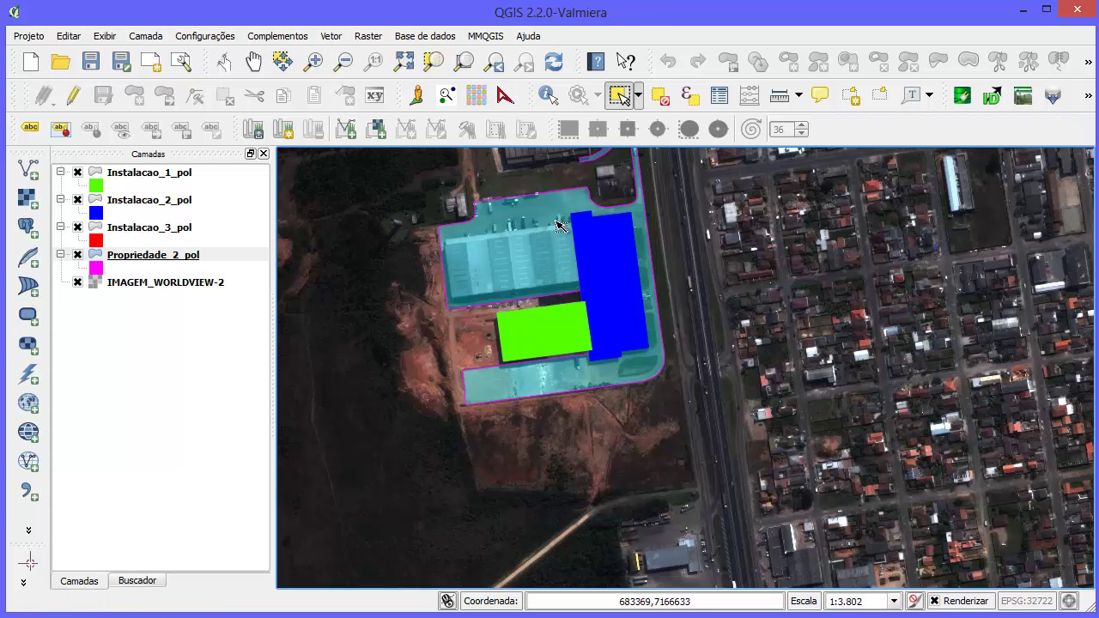
{"action": "scroll", "coordinate": [552, 232], "scroll_direction": "up", "scroll_amount": 1}
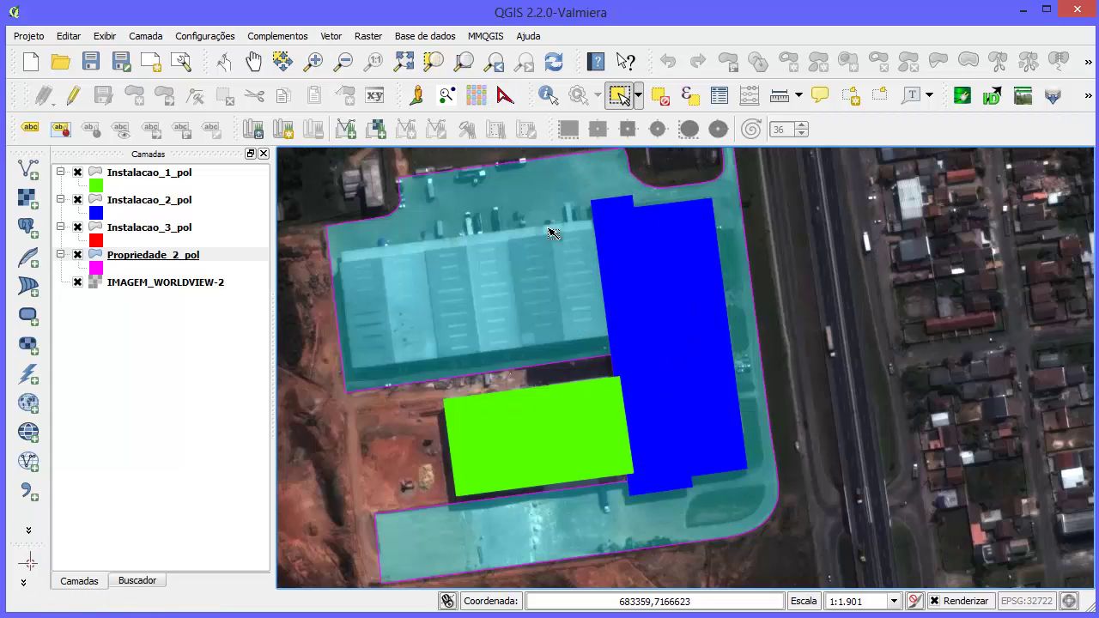
Step: Clear the selection in all layers and hide Propriedade_2_pol and Instalacao_2_pol, keeping Instalacao_3_pol shown and active
{"action": "left_click", "coordinate": [253, 61]}
{"action": "left_click_drag", "start_coordinate": [465, 318], "coordinate": [383, 337]}
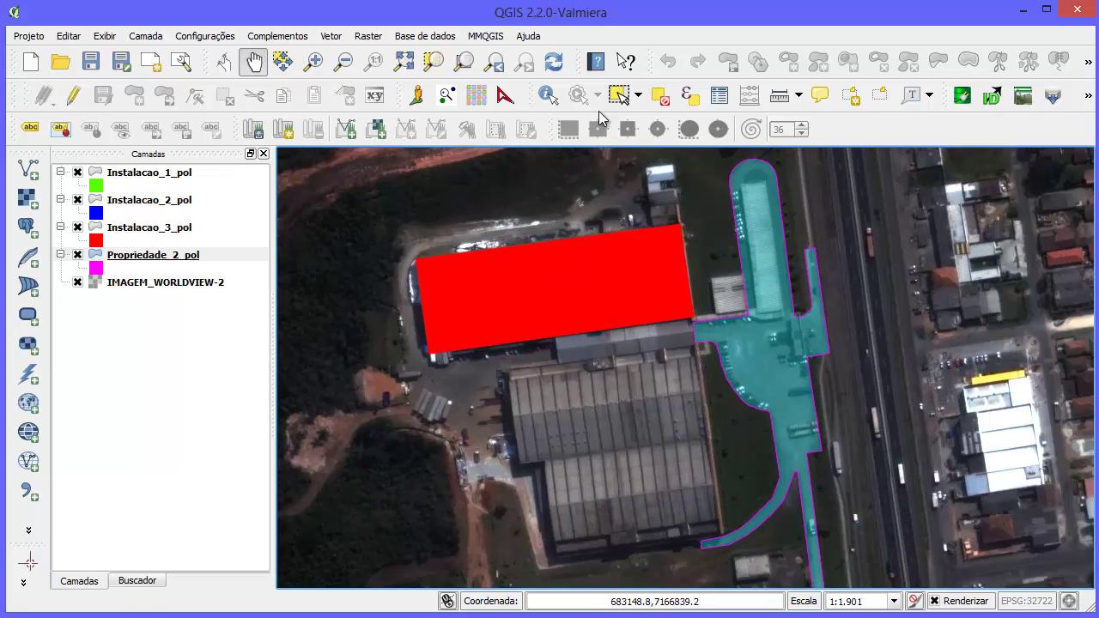
{"action": "left_click", "coordinate": [657, 96]}
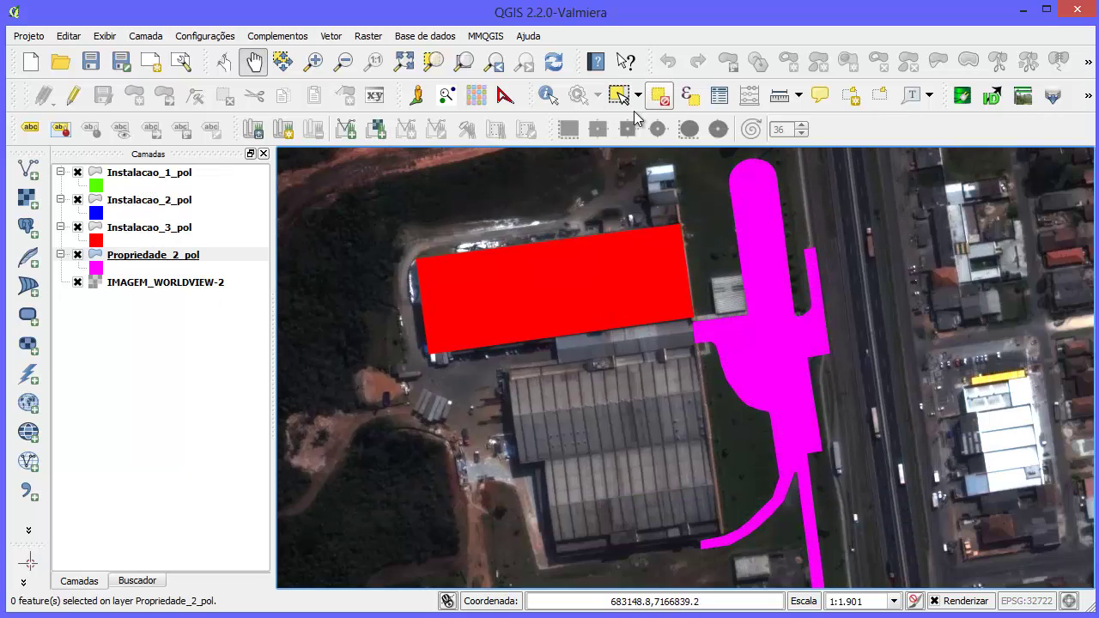
{"action": "left_click", "coordinate": [77, 255]}
{"action": "left_click", "coordinate": [78, 226]}
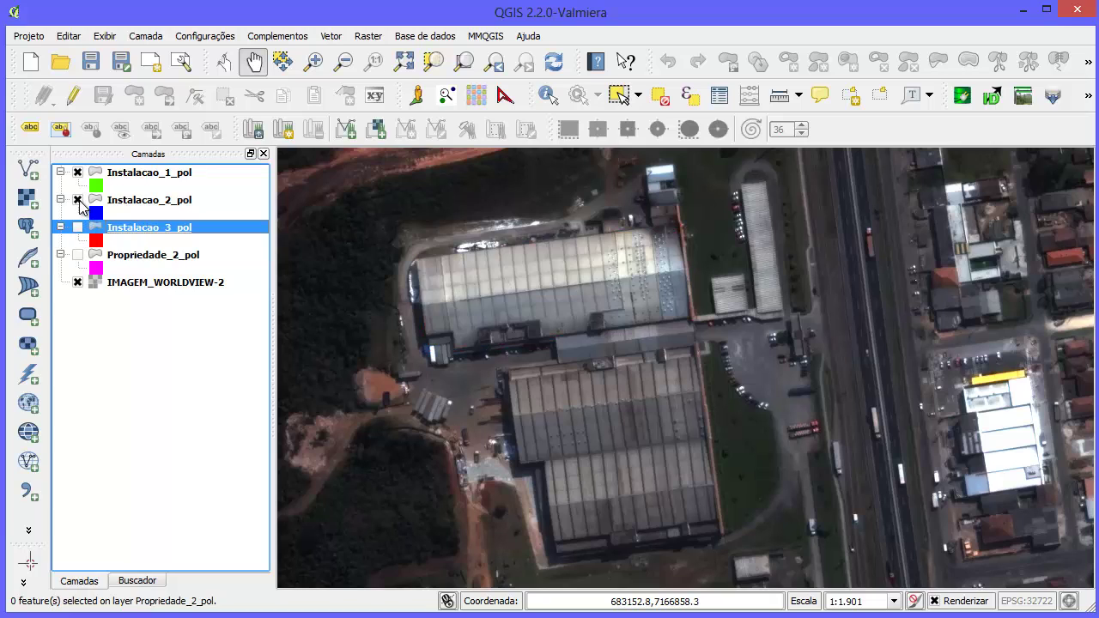
{"action": "left_click", "coordinate": [77, 199]}
{"action": "left_click", "coordinate": [89, 178]}
{"action": "left_click", "coordinate": [125, 226]}
{"action": "left_click", "coordinate": [78, 226]}
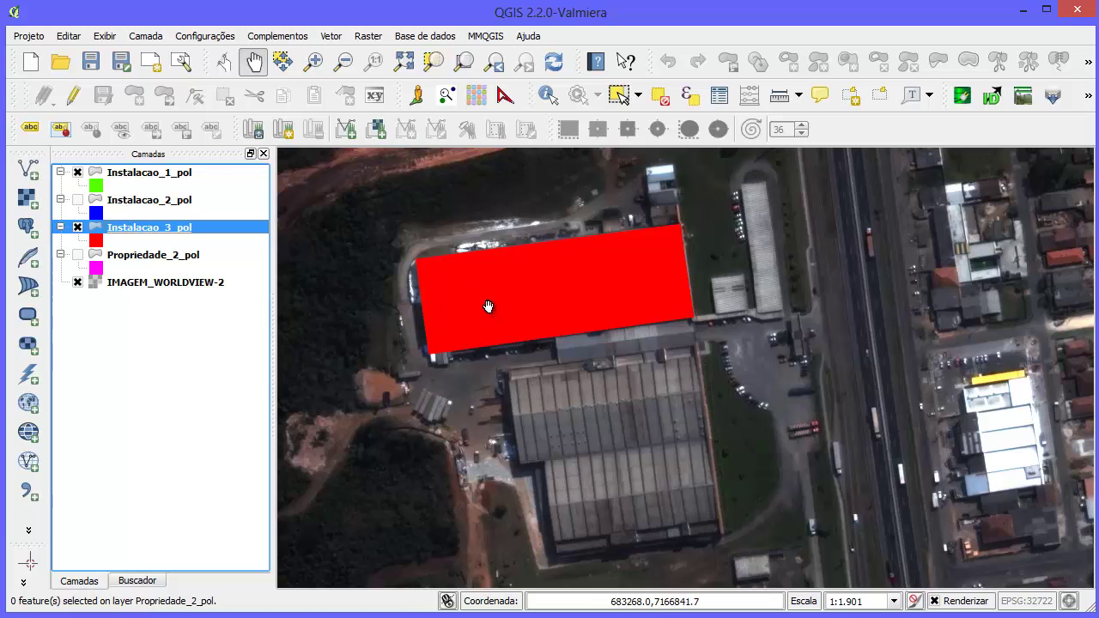
Step: Select the large building polygon in the Instalacao_3_pol layer
{"action": "left_click", "coordinate": [313, 62]}
{"action": "left_click", "coordinate": [618, 94]}
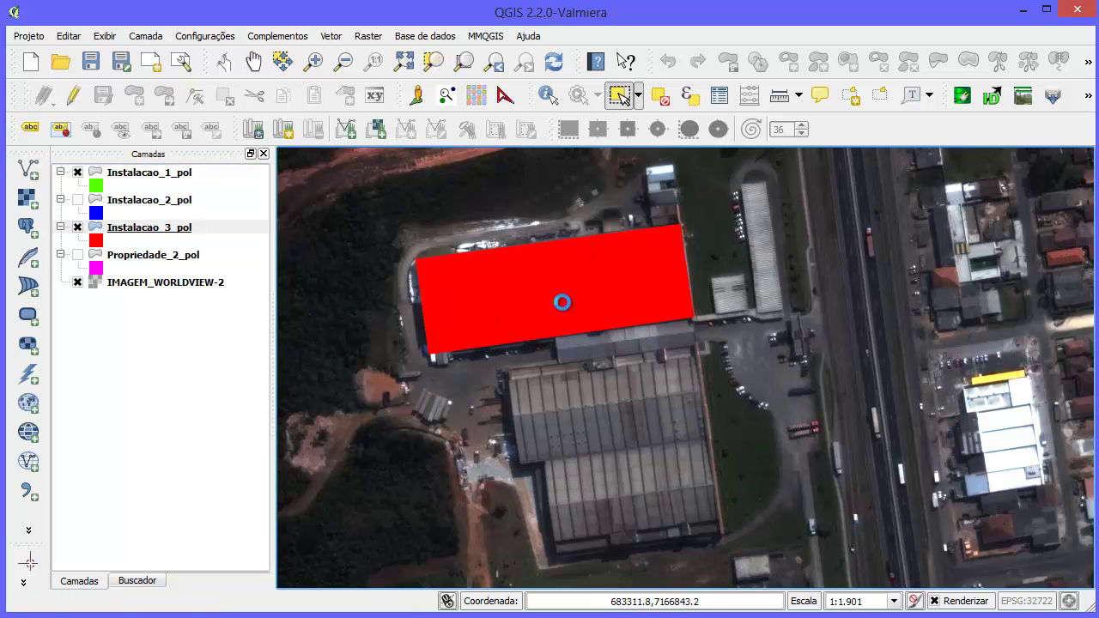
{"action": "left_click", "coordinate": [562, 302]}
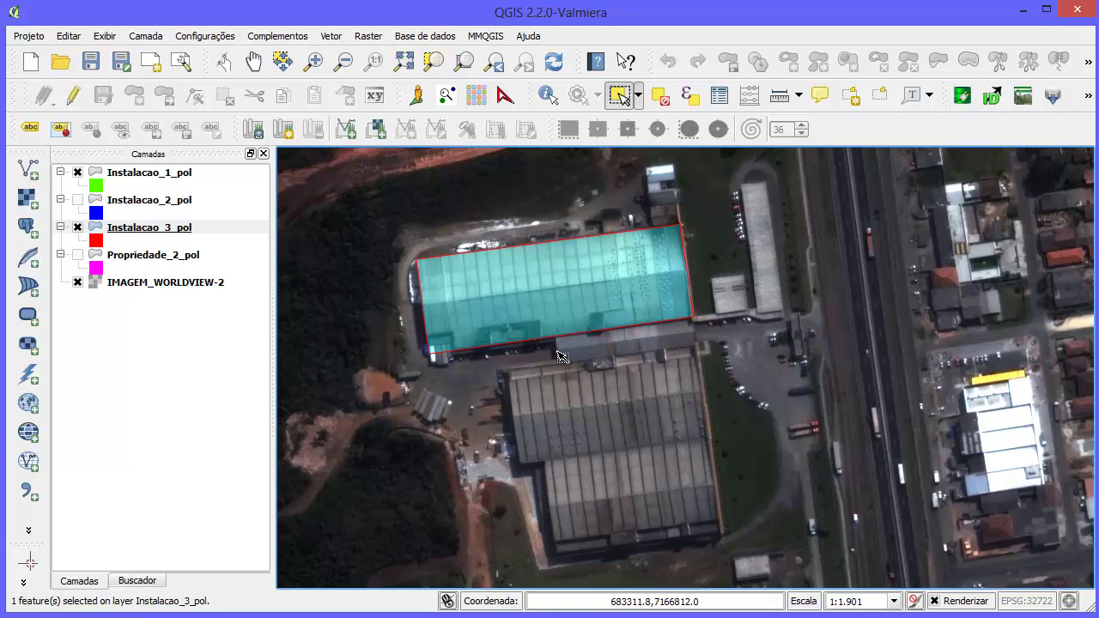
Step: Switch Instalacao_3_pol off and on twice to compare its selected polygon with the building roof in the image
{"action": "left_click", "coordinate": [77, 227]}
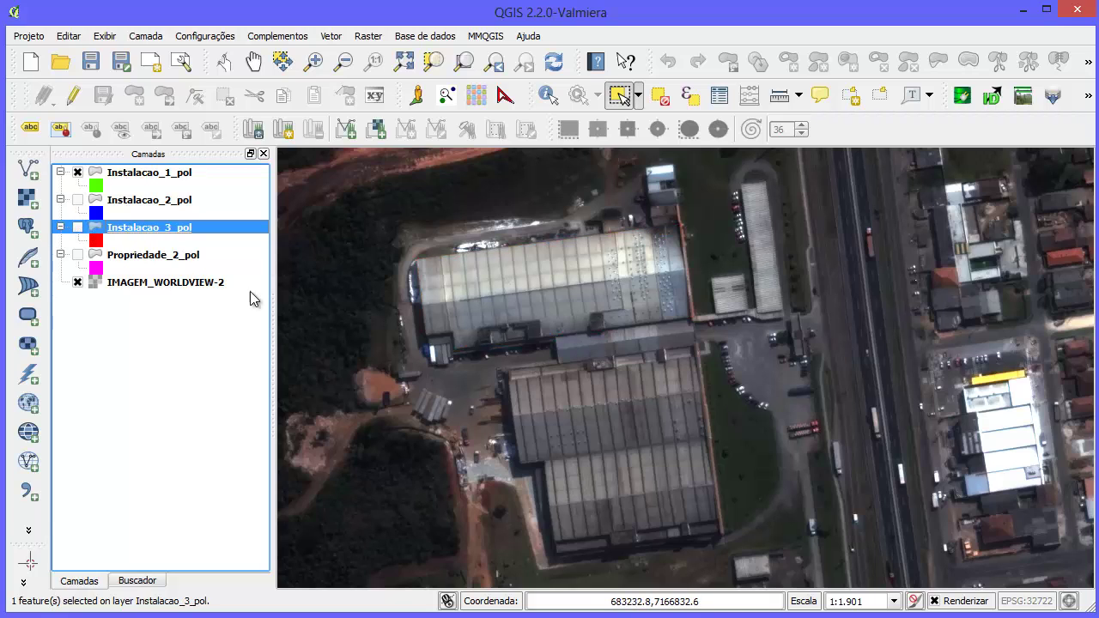
{"action": "left_click", "coordinate": [77, 227]}
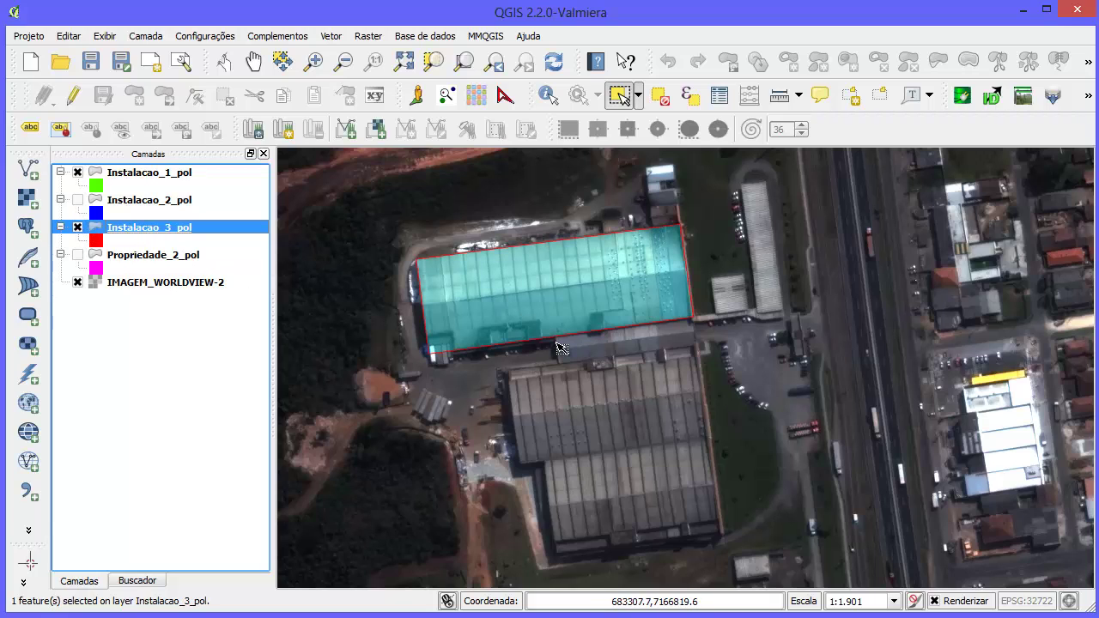
{"action": "left_click", "coordinate": [78, 229]}
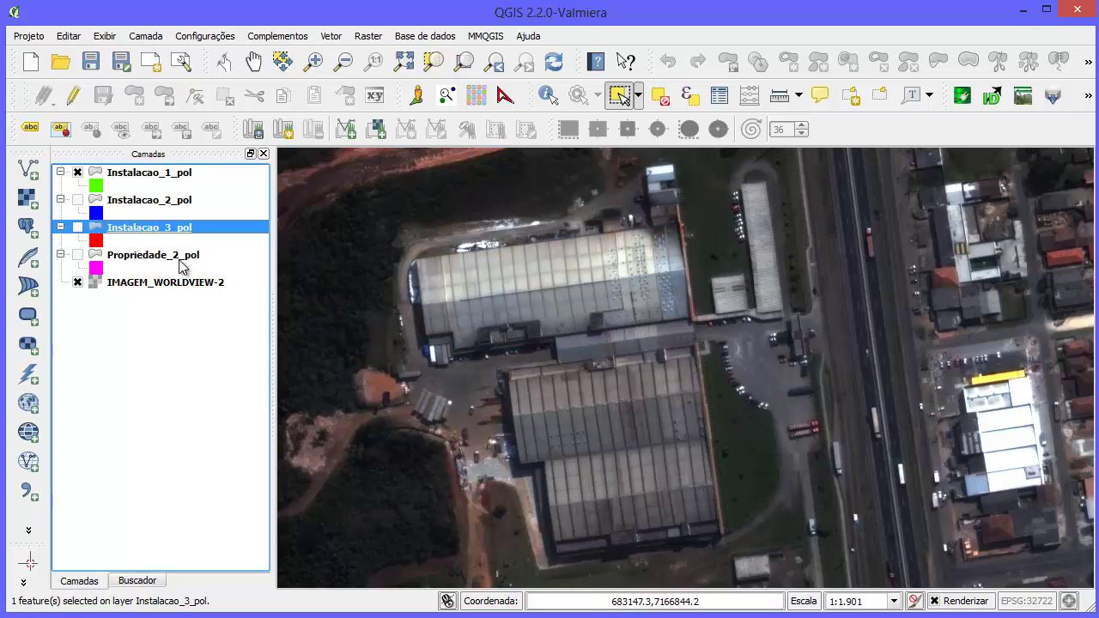
{"action": "left_click", "coordinate": [78, 228]}
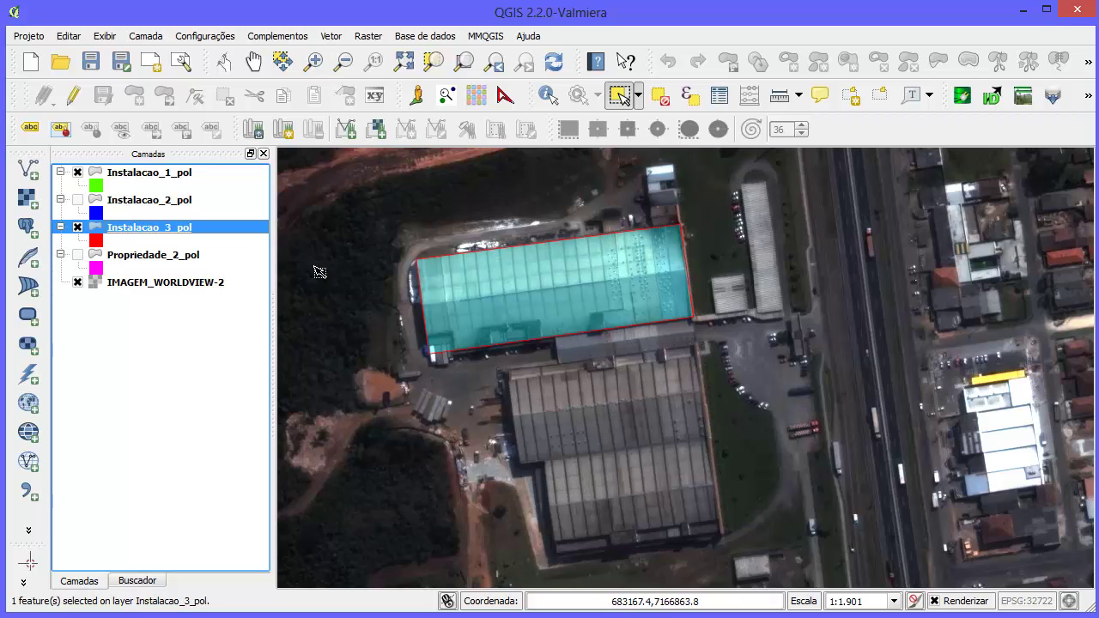
Step: Put Instalacao_3_pol into edit mode and add four vertices along the polygon's southern edge with the node tool
{"action": "left_click", "coordinate": [72, 96]}
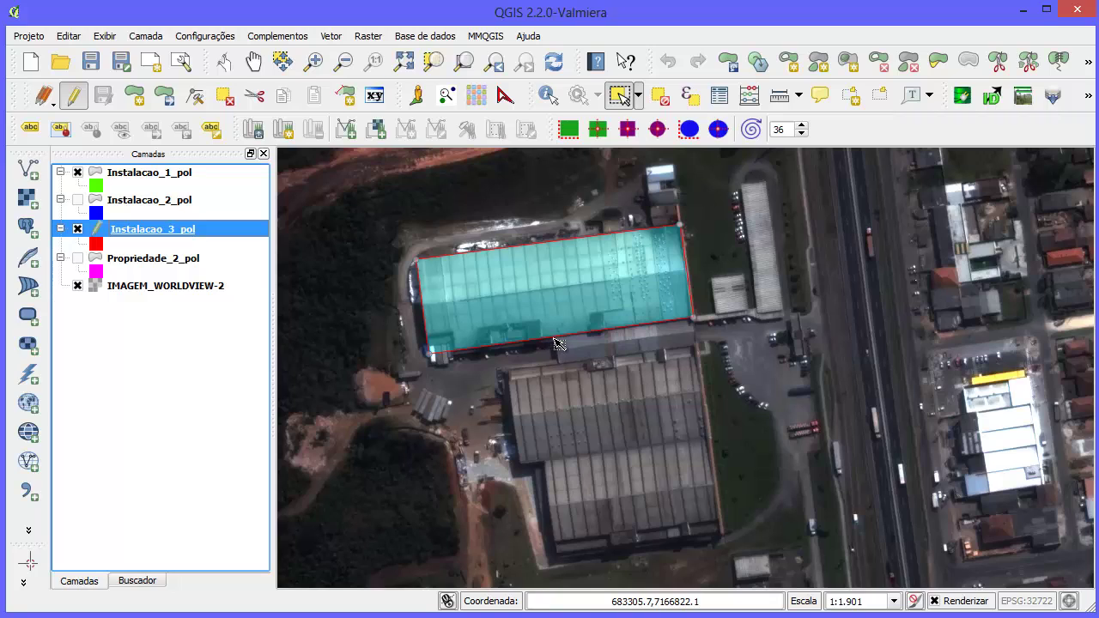
{"action": "left_click", "coordinate": [194, 100]}
{"action": "left_click", "coordinate": [414, 258]}
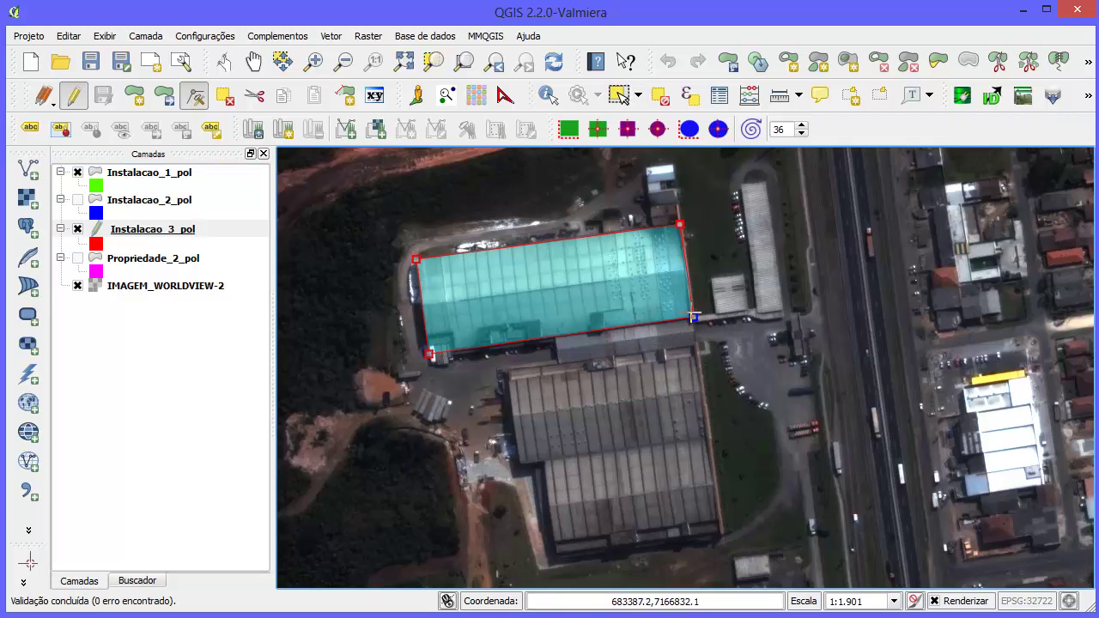
{"action": "left_click", "coordinate": [679, 223]}
{"action": "double_click", "coordinate": [534, 340]}
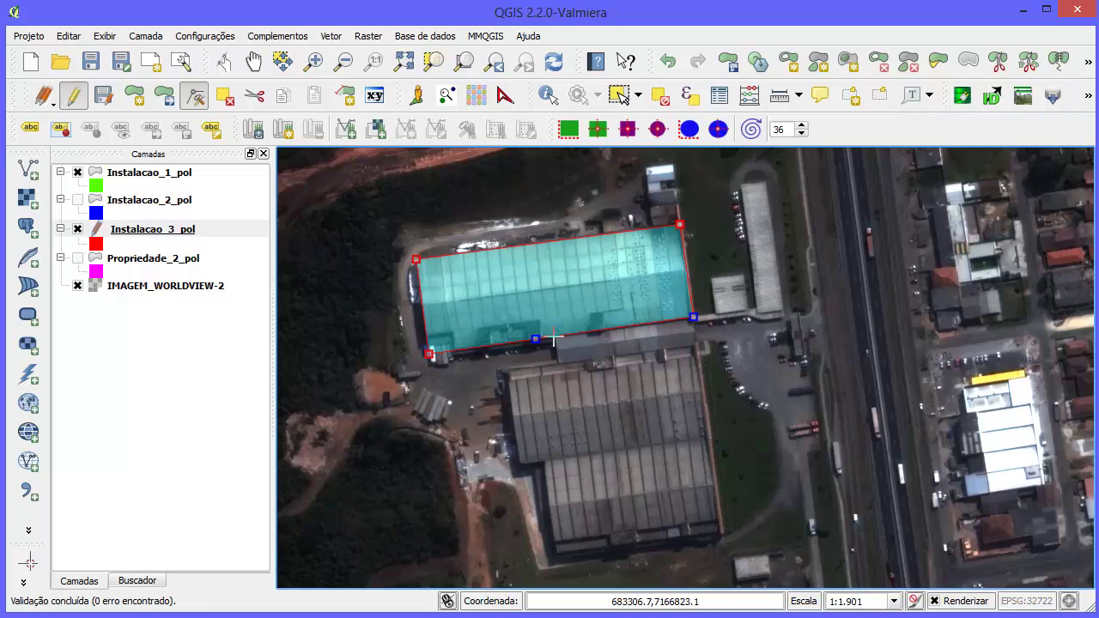
{"action": "double_click", "coordinate": [553, 338]}
{"action": "double_click", "coordinate": [644, 321]}
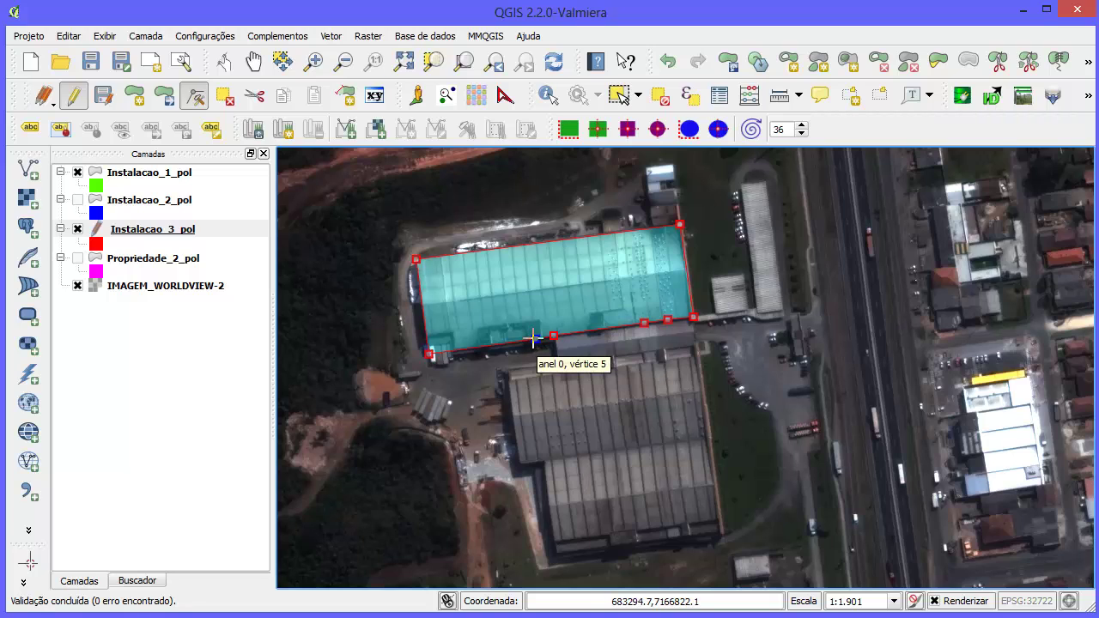
Step: Try moving the westernmost added vertex, undo that move, and shift the neighbouring vertex to the annex roof's southwest corner
{"action": "left_click_drag", "start_coordinate": [533, 339], "coordinate": [558, 363]}
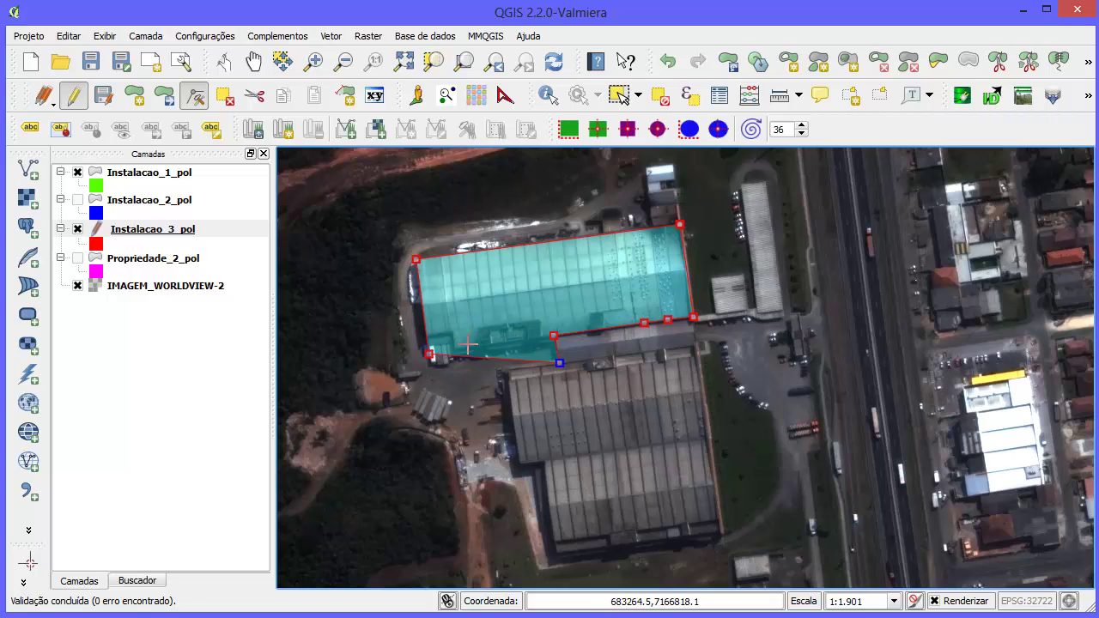
{"action": "left_click", "coordinate": [667, 60]}
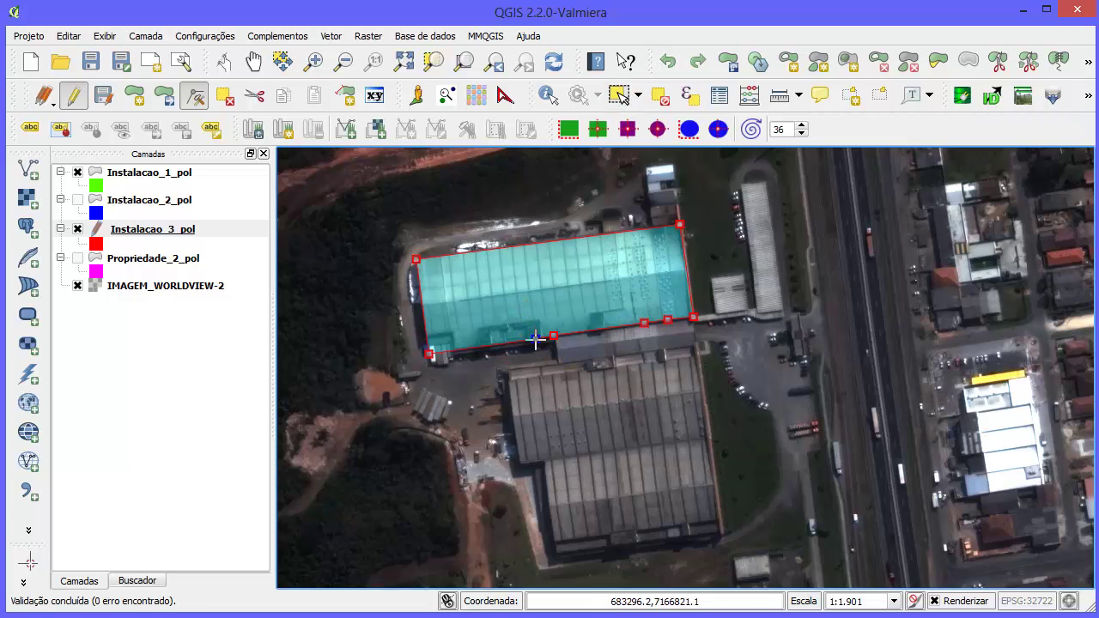
{"action": "left_click", "coordinate": [554, 336]}
{"action": "left_click_drag", "start_coordinate": [554, 335], "coordinate": [559, 366]}
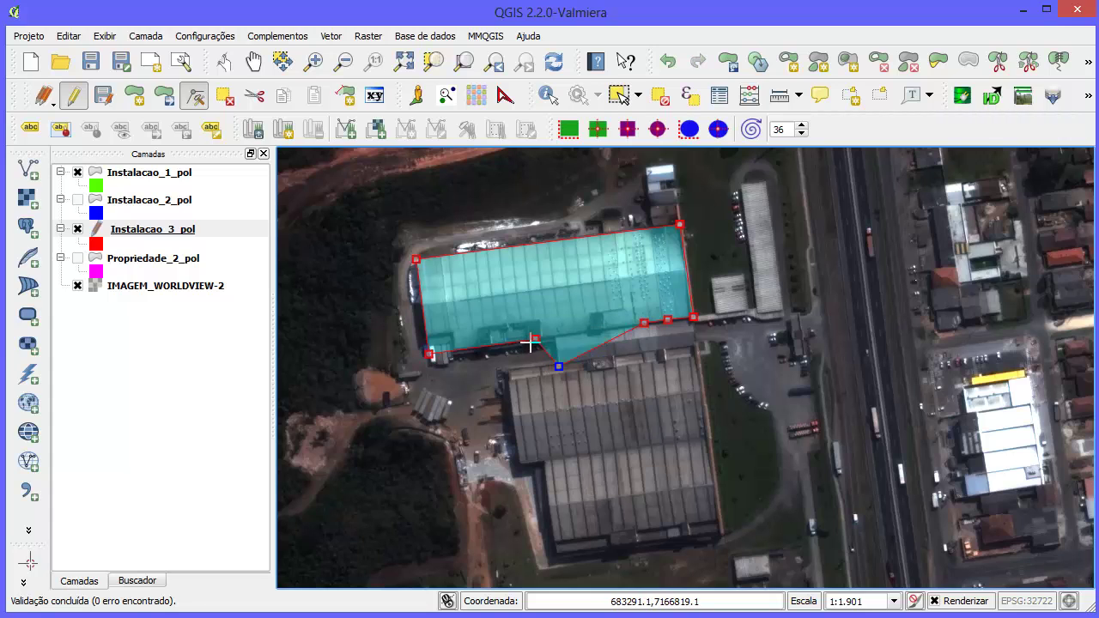
Step: Add a vertex on the slanted edge, move it to the annex roof's northwest corner, and delete the redundant vertex west of it
{"action": "scroll", "coordinate": [547, 340], "scroll_direction": "up", "scroll_amount": 1}
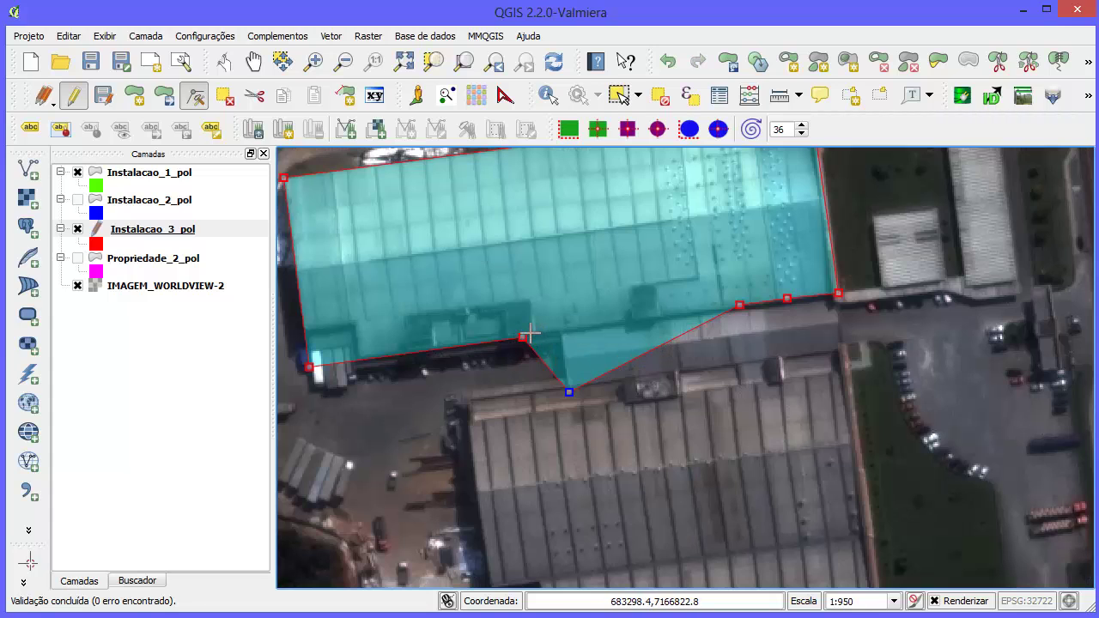
{"action": "double_click", "coordinate": [547, 366]}
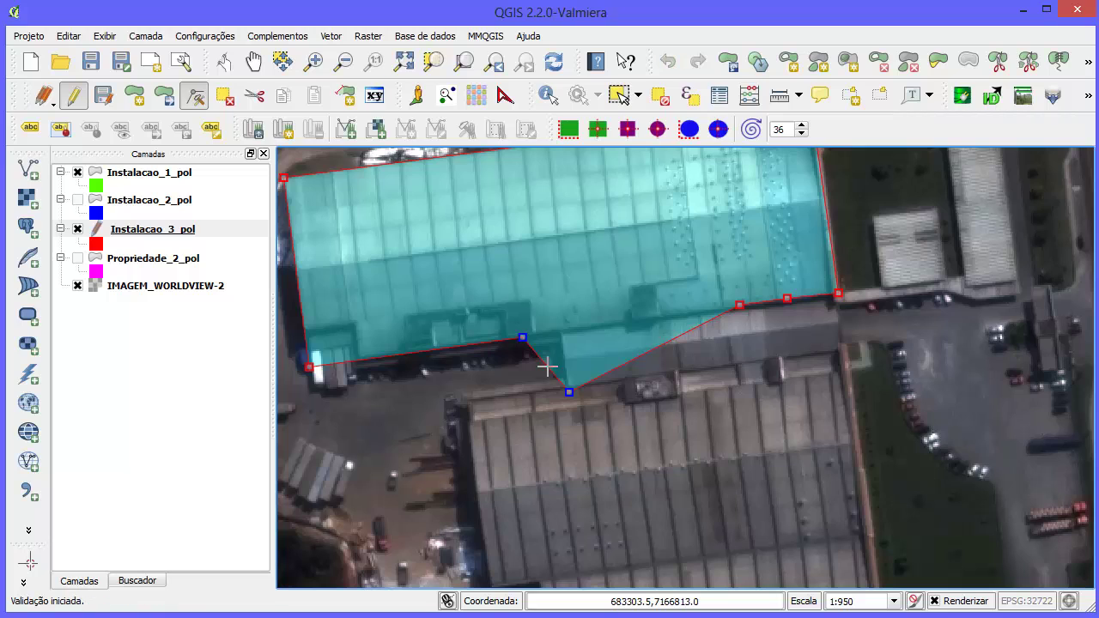
{"action": "left_click_drag", "start_coordinate": [547, 367], "coordinate": [562, 332]}
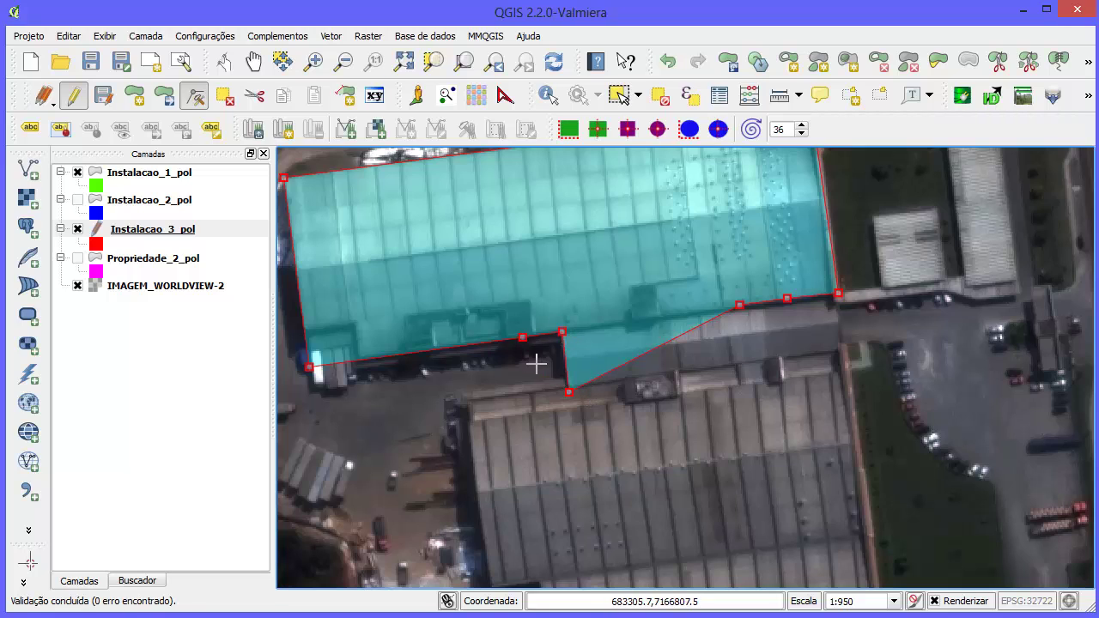
{"action": "left_click", "coordinate": [522, 338]}
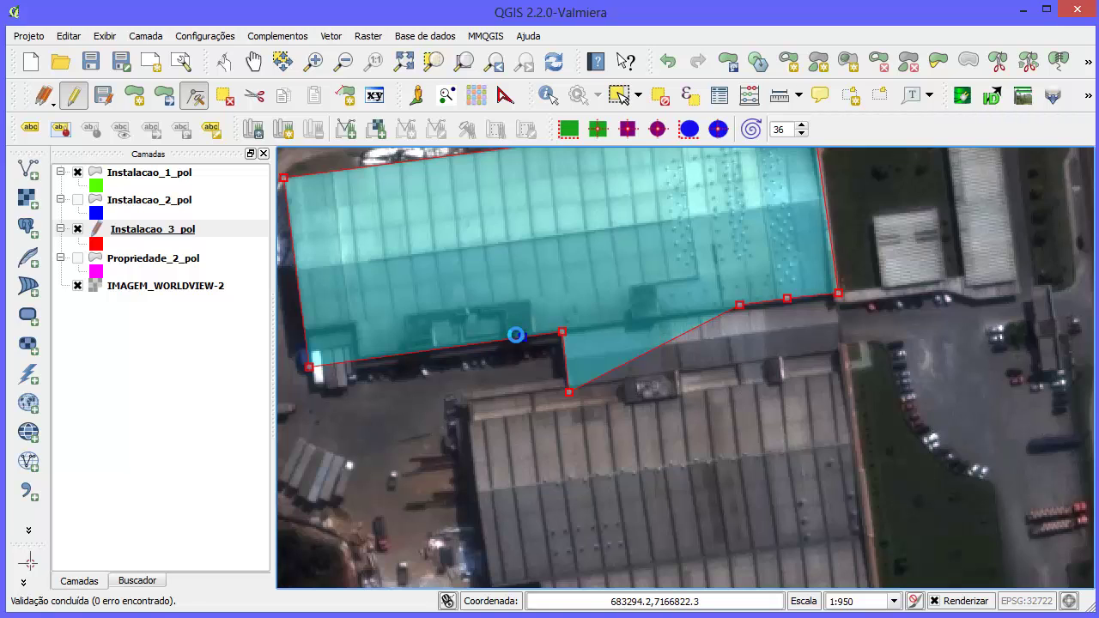
{"action": "key", "text": "Delete"}
Step: Fit the polygon's southern vertices to the annex roof's two outer corners and delete the two redundant vertices near its eastern end
{"action": "left_click_drag", "start_coordinate": [740, 305], "coordinate": [842, 351]}
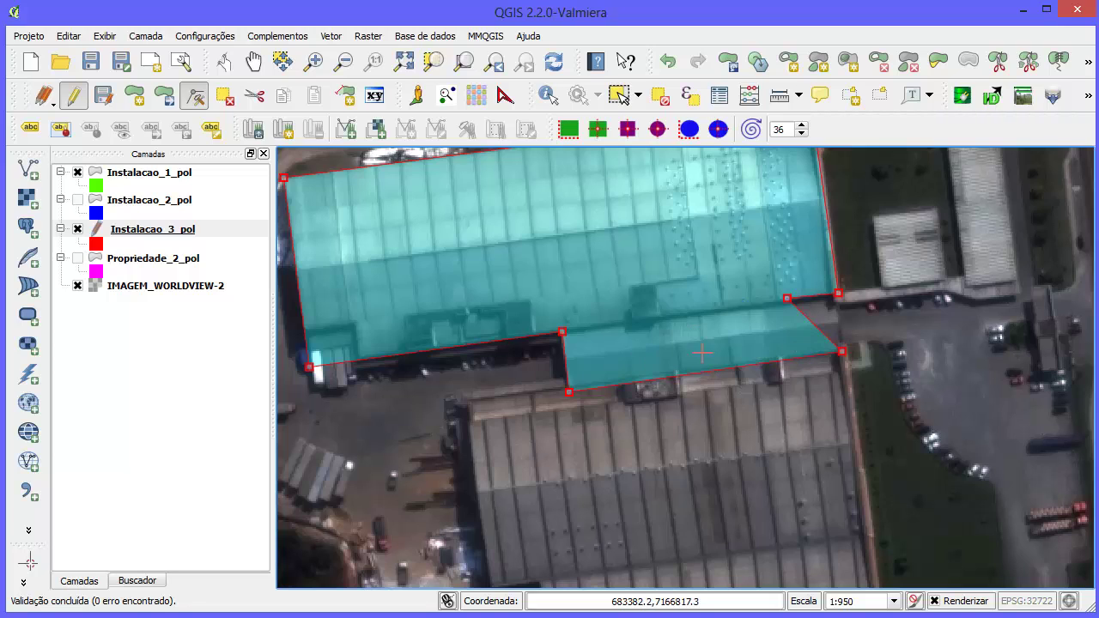
{"action": "left_click_drag", "start_coordinate": [568, 392], "coordinate": [568, 388]}
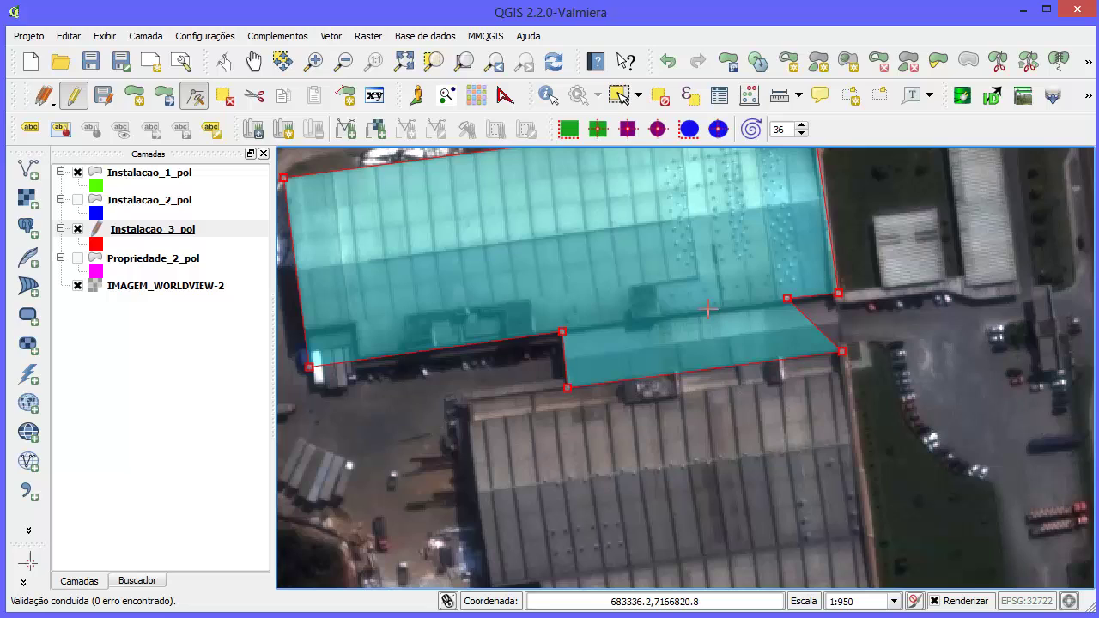
{"action": "left_click", "coordinate": [786, 298]}
{"action": "key", "text": "Delete"}
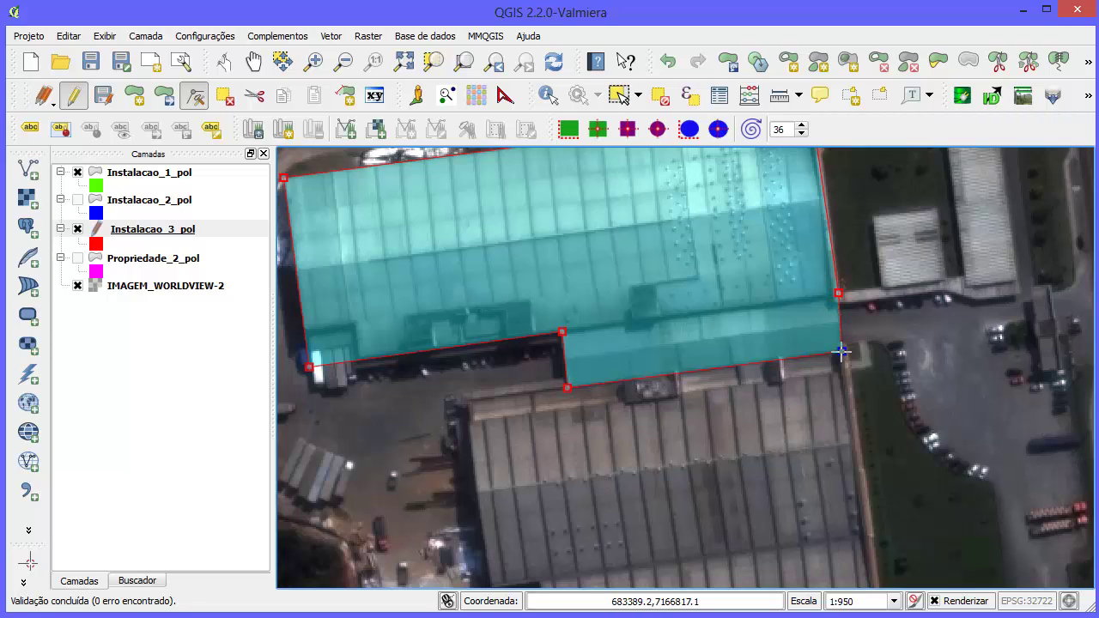
{"action": "left_click_drag", "start_coordinate": [840, 351], "coordinate": [845, 351]}
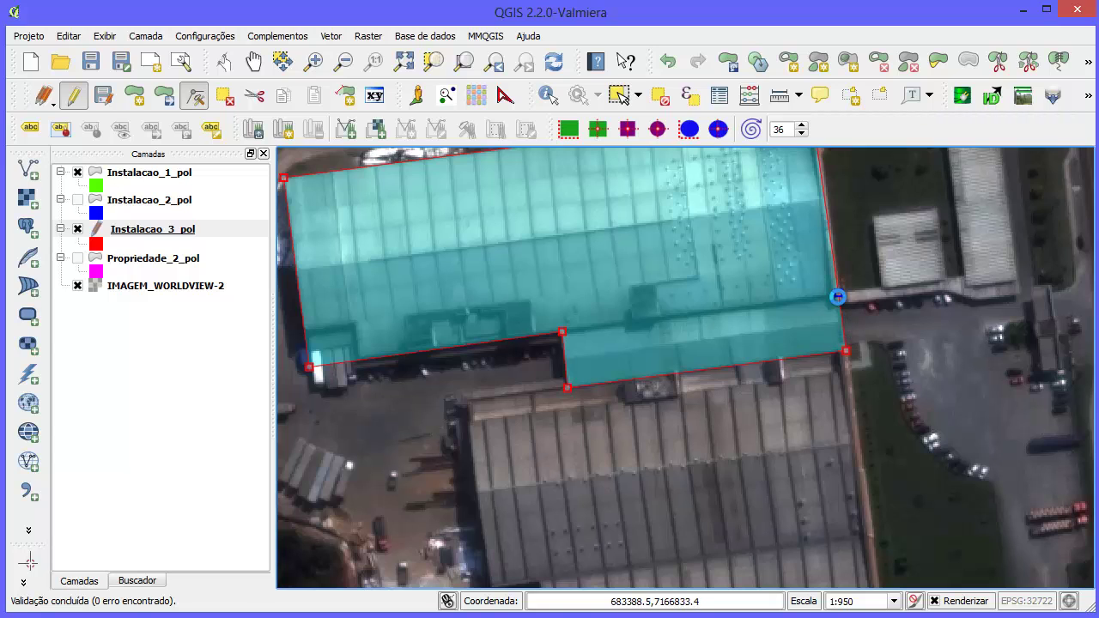
{"action": "key", "text": "Delete"}
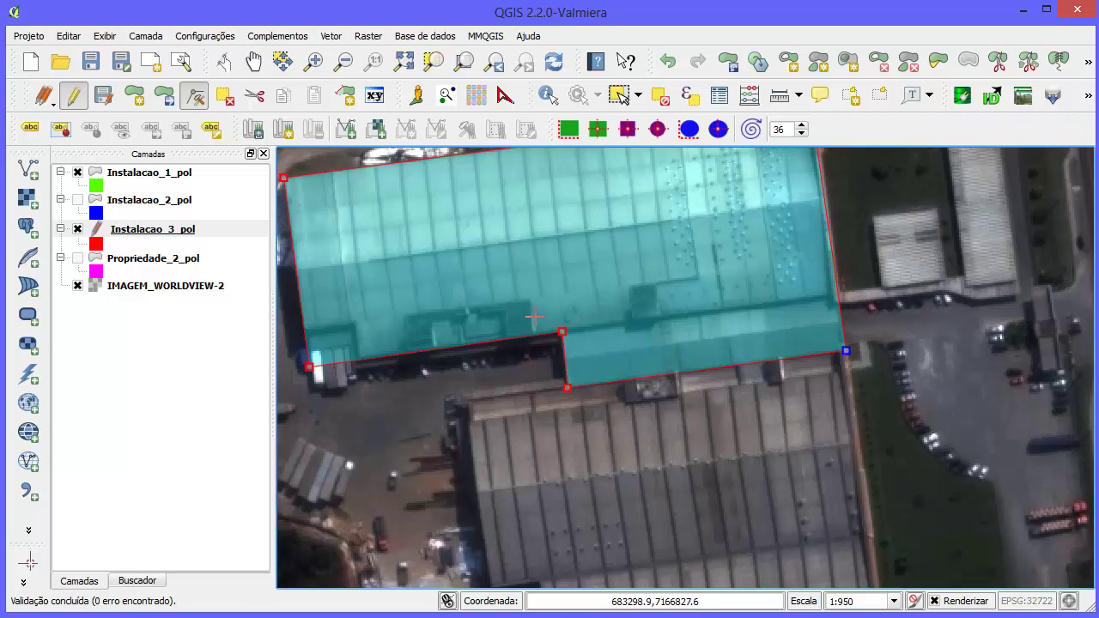
Step: Stop editing Instalacao_3_pol and discard the changes to the layer
{"action": "scroll", "coordinate": [538, 316], "scroll_direction": "up", "scroll_amount": 1}
{"action": "scroll", "coordinate": [539, 315], "scroll_direction": "down", "scroll_amount": 2}
{"action": "scroll", "coordinate": [544, 311], "scroll_direction": "up", "scroll_amount": 1}
{"action": "scroll", "coordinate": [544, 311], "scroll_direction": "down", "scroll_amount": 1}
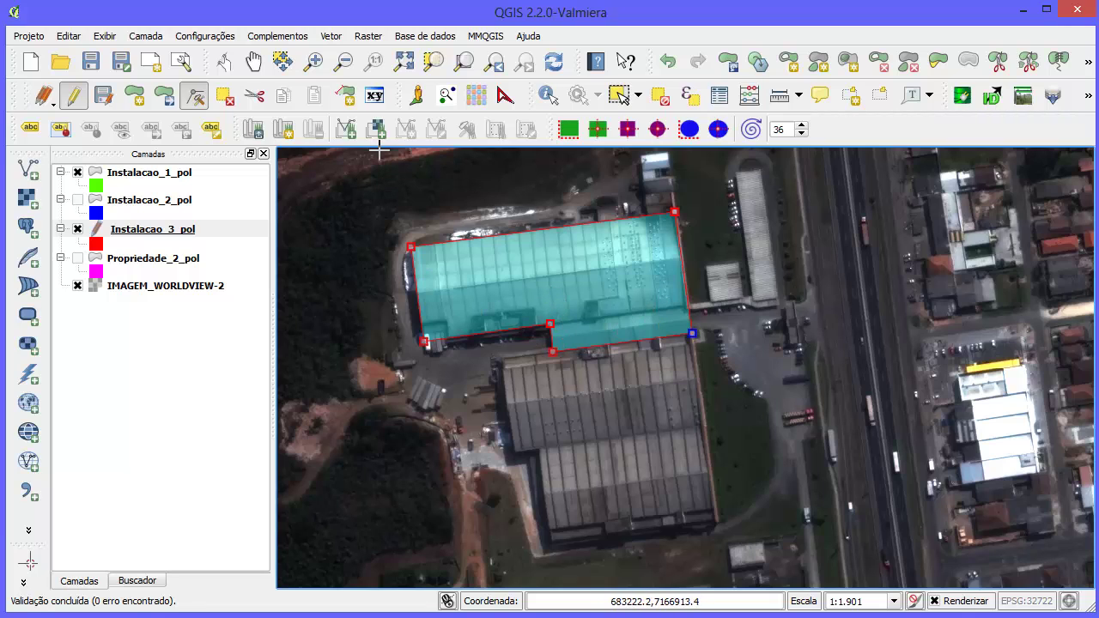
{"action": "left_click", "coordinate": [74, 95]}
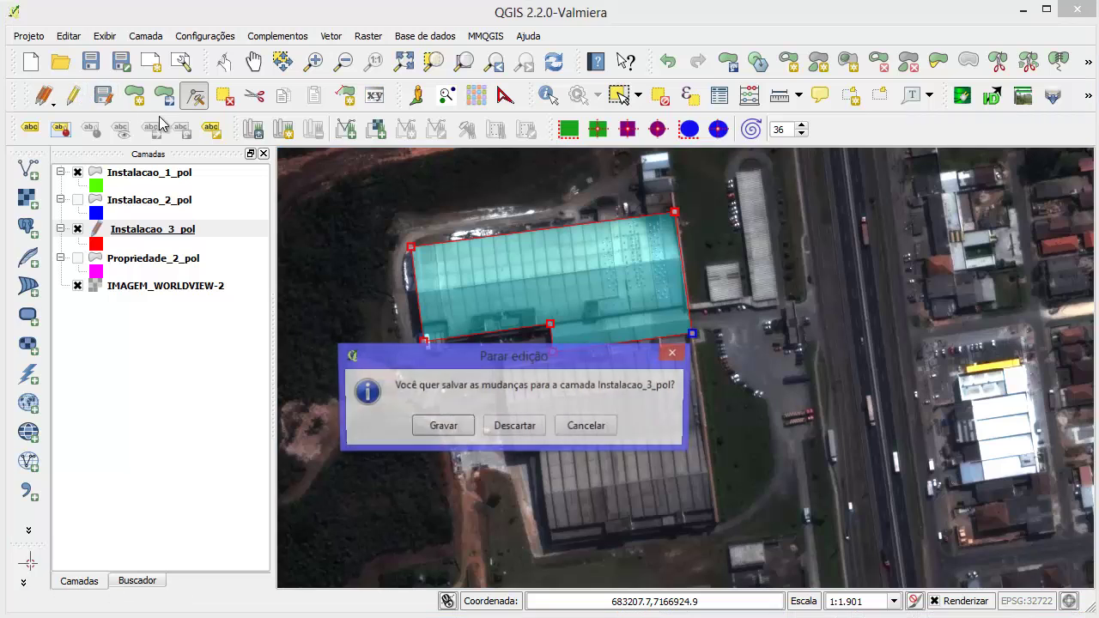
{"action": "left_click", "coordinate": [516, 424]}
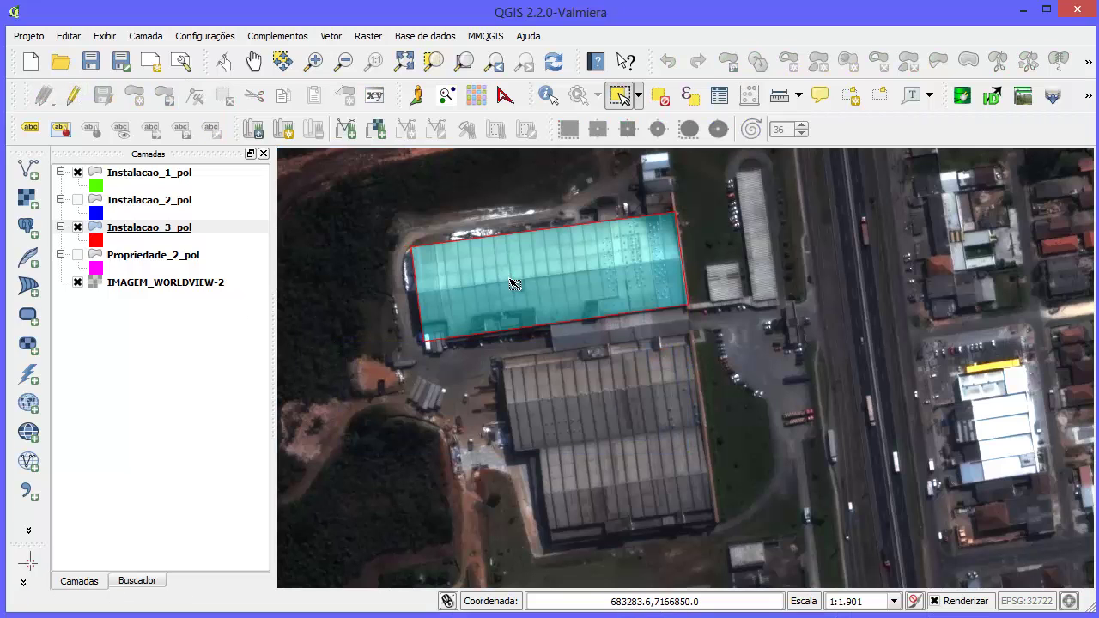
Step: Start editing Instalacao_3_pol again and display the large roof polygon's vertices with the node tool, dismissing the snapping tolerance message
{"action": "scroll", "coordinate": [506, 284], "scroll_direction": "up", "scroll_amount": 1}
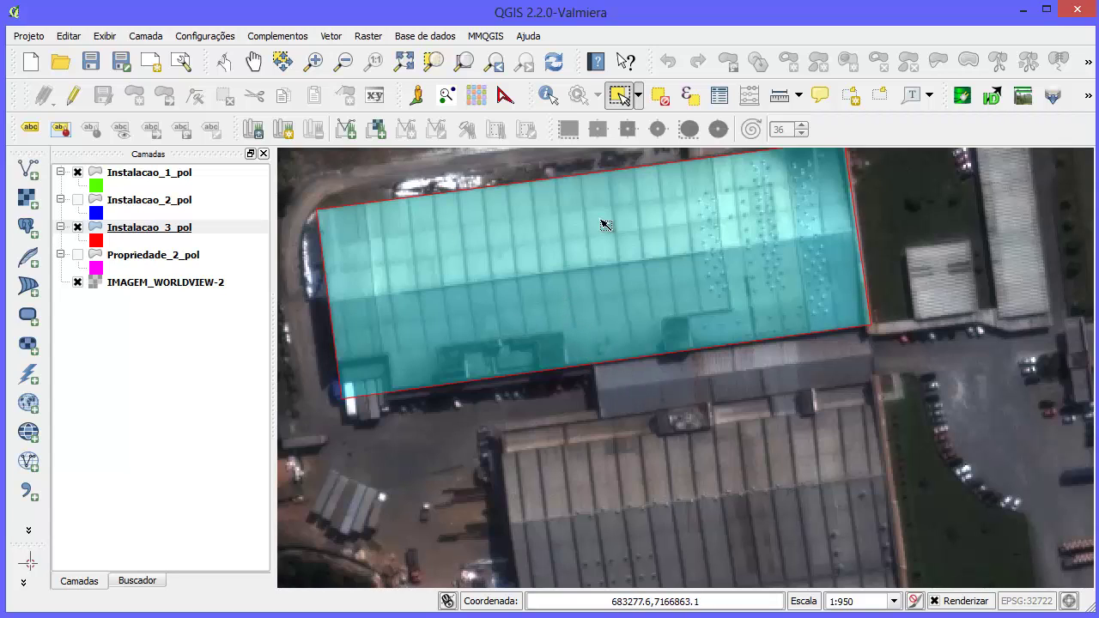
{"action": "left_click", "coordinate": [254, 61]}
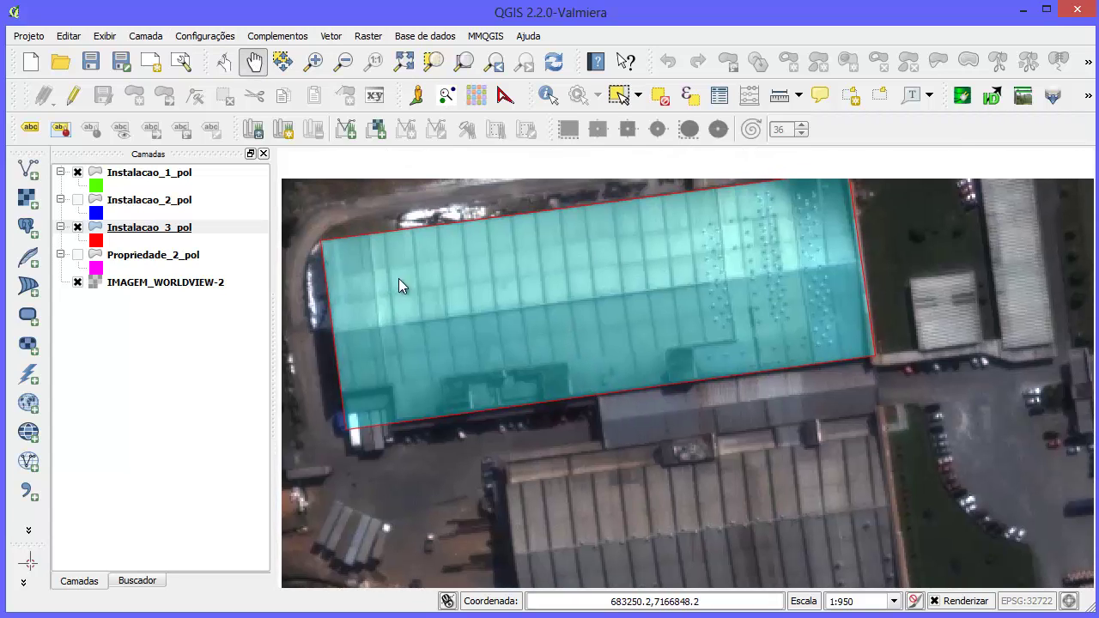
{"action": "left_click_drag", "start_coordinate": [400, 285], "coordinate": [466, 292]}
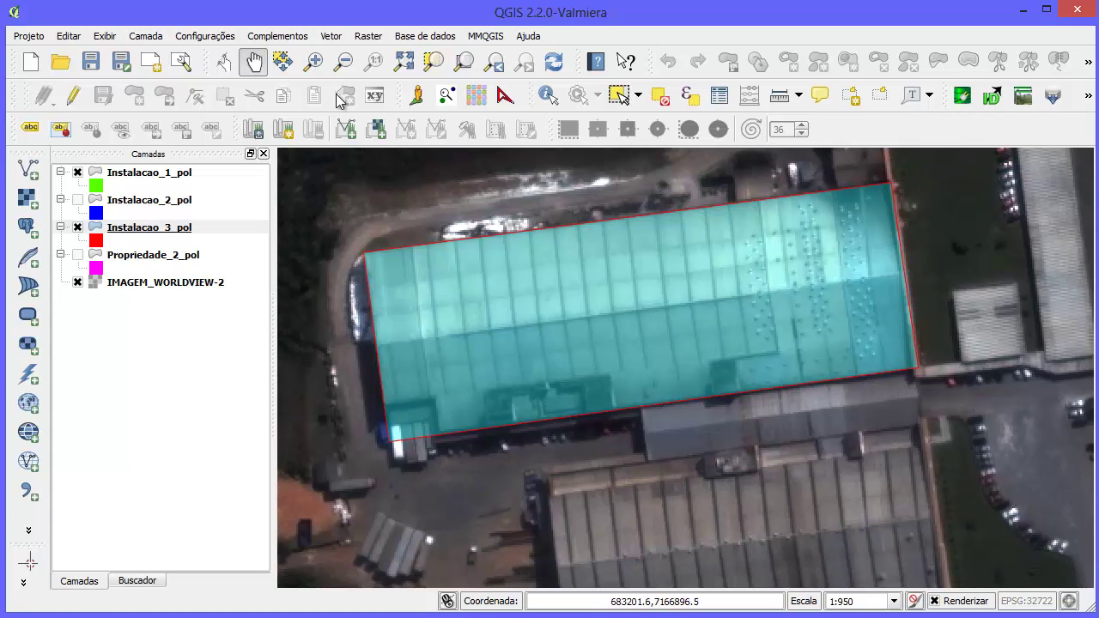
{"action": "left_click", "coordinate": [73, 96]}
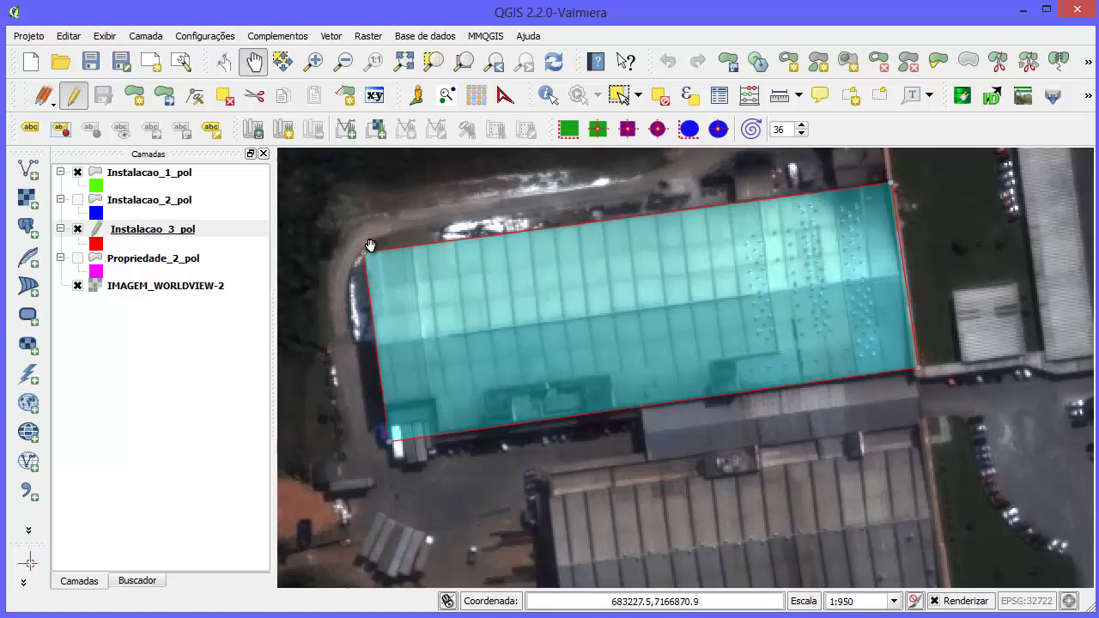
{"action": "left_click", "coordinate": [195, 97]}
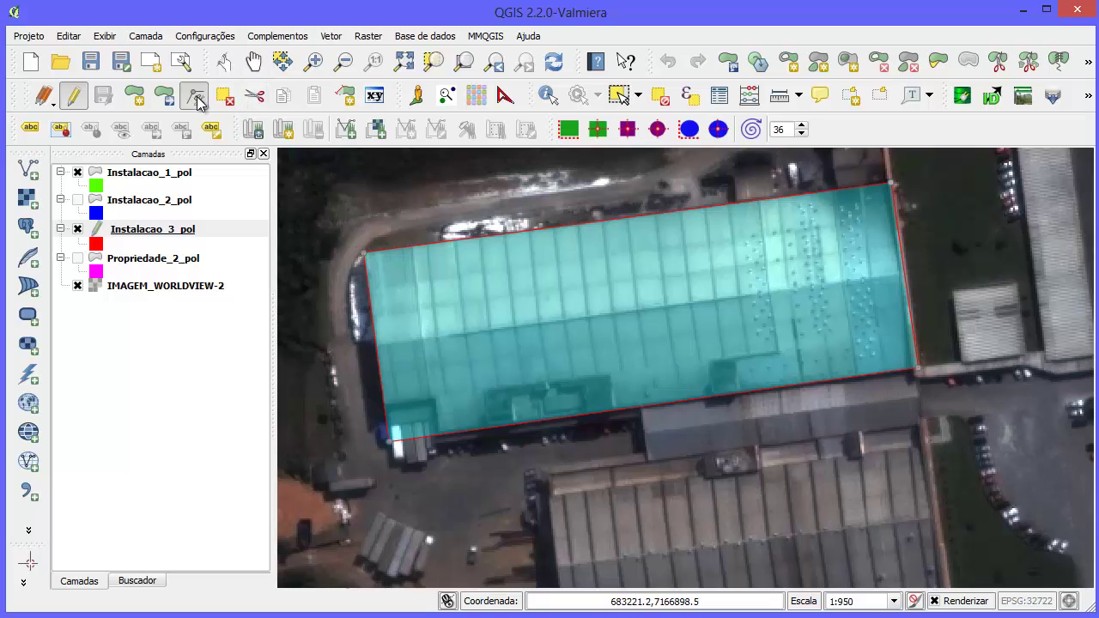
{"action": "left_click", "coordinate": [414, 258]}
{"action": "left_click", "coordinate": [185, 229]}
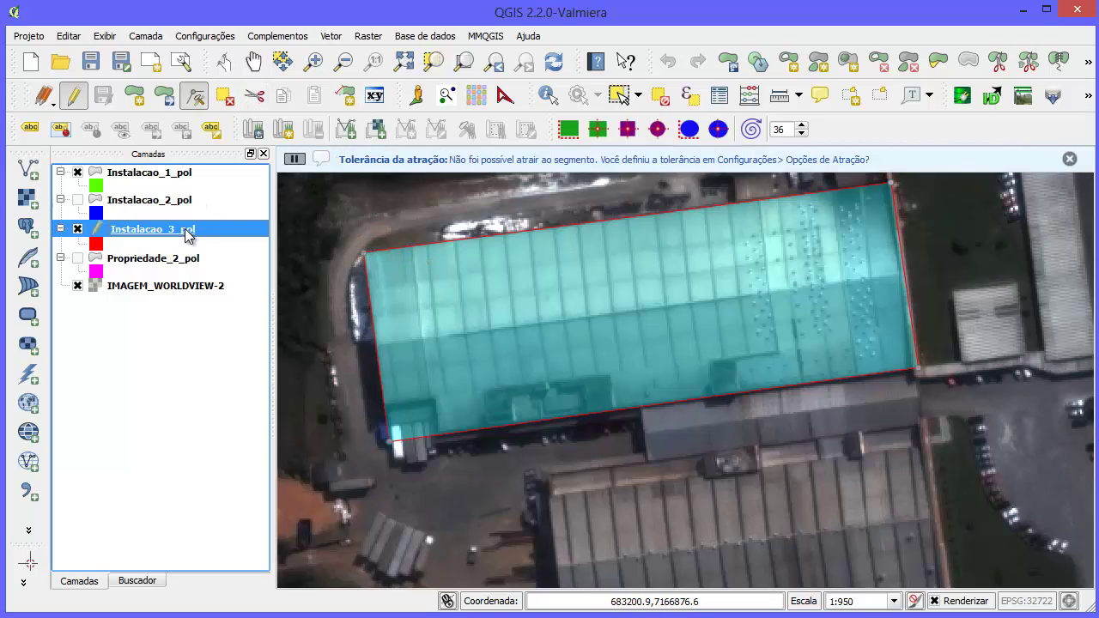
{"action": "left_click", "coordinate": [363, 253]}
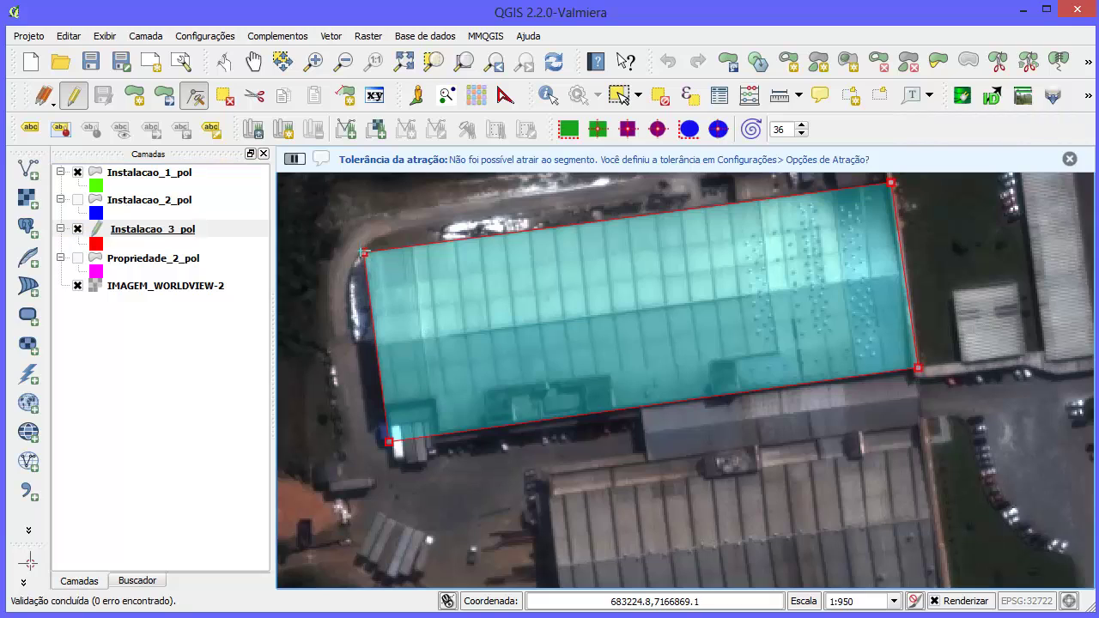
{"action": "left_click", "coordinate": [1069, 159]}
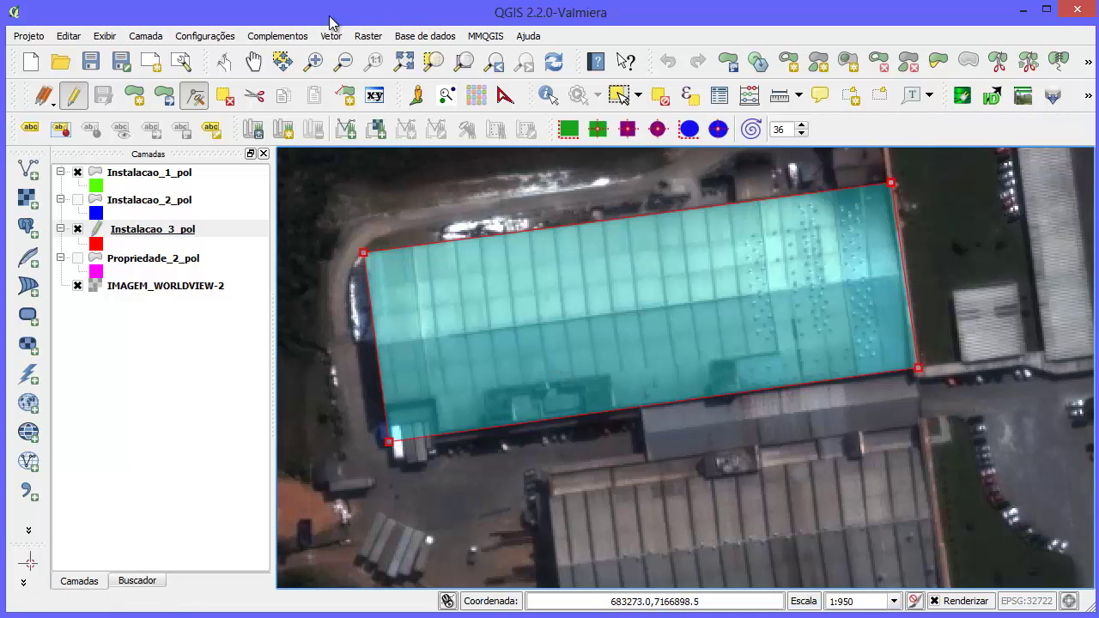
Step: Enable snapping and intersection avoidance for Instalacao_3_pol in the snapping options, and turn on topological editing
{"action": "left_click", "coordinate": [226, 38]}
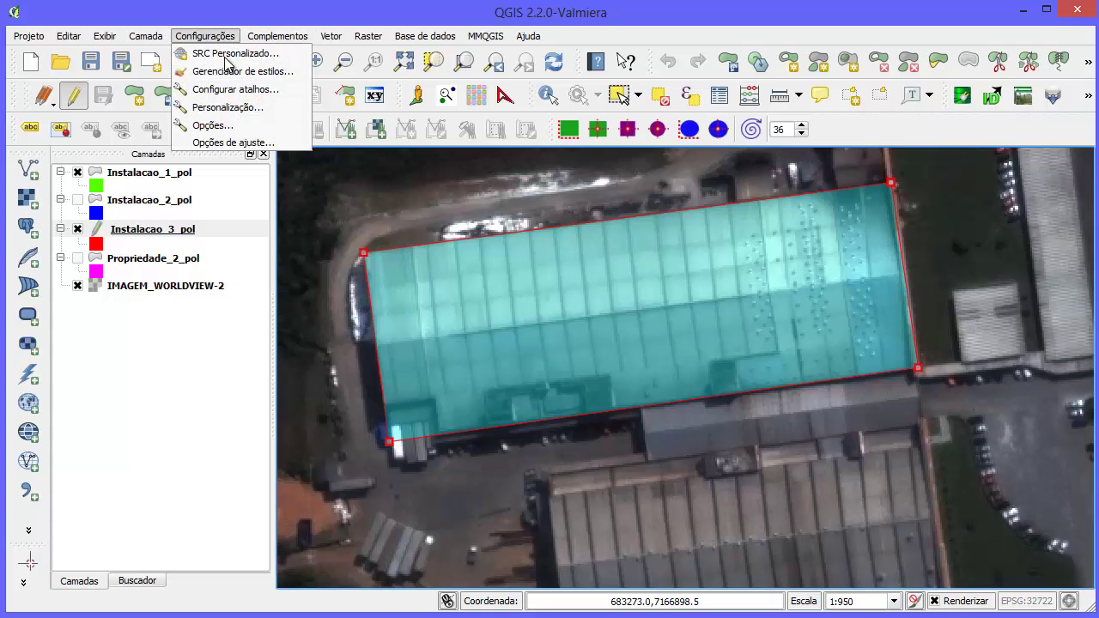
{"action": "left_click", "coordinate": [298, 143]}
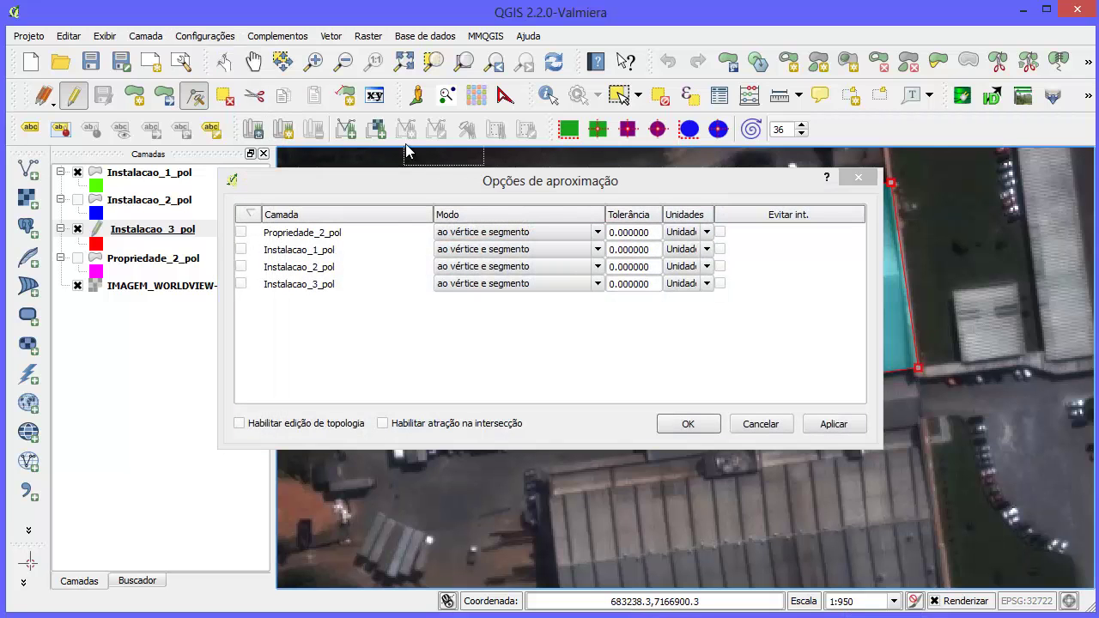
{"action": "left_click_drag", "start_coordinate": [464, 178], "coordinate": [490, 335]}
{"action": "left_click_drag", "start_coordinate": [605, 603], "coordinate": [601, 508]}
{"action": "left_click_drag", "start_coordinate": [512, 341], "coordinate": [612, 221]}
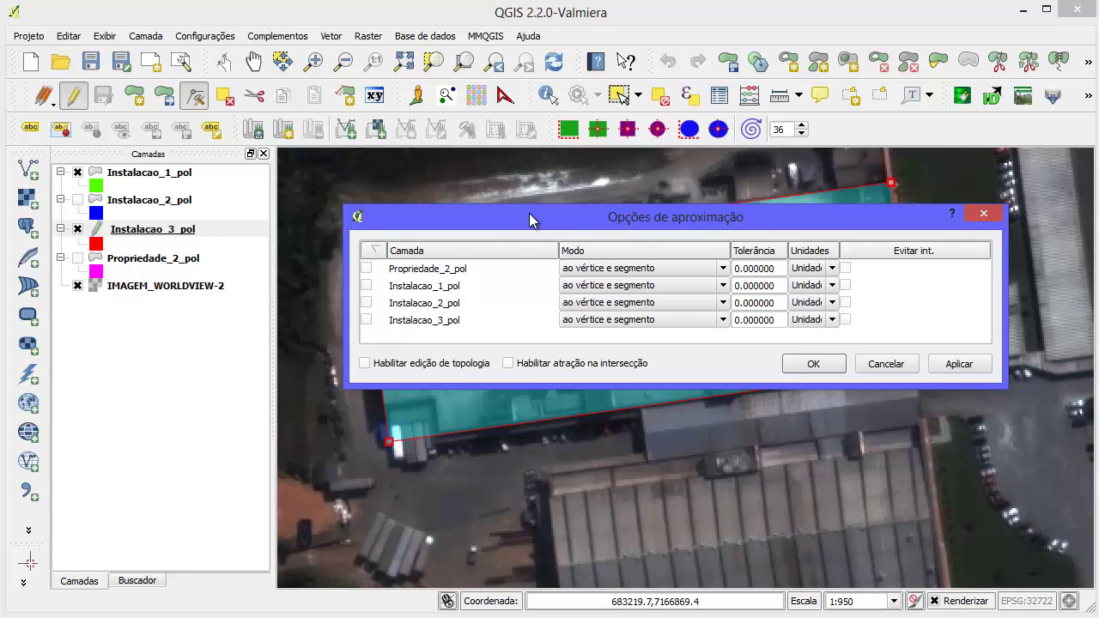
{"action": "left_click_drag", "start_coordinate": [530, 215], "coordinate": [546, 359]}
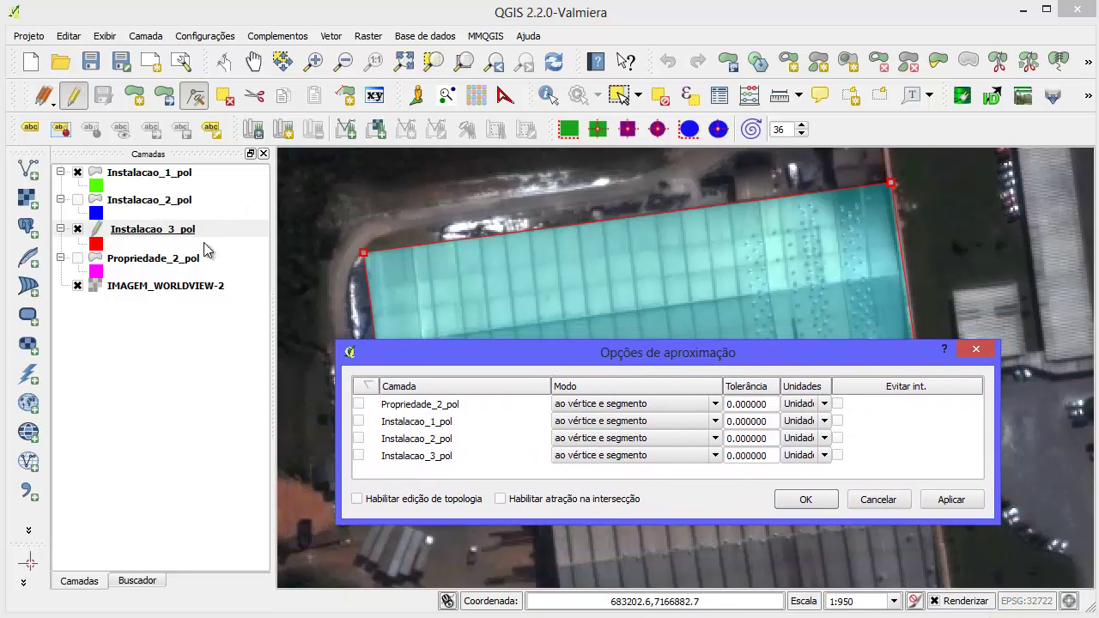
{"action": "mouse_move", "coordinate": [558, 367]}
{"action": "left_mouse_down"}
{"action": "mouse_move", "coordinate": [587, 358]}
{"action": "mouse_move", "coordinate": [574, 381]}
{"action": "left_mouse_up"}
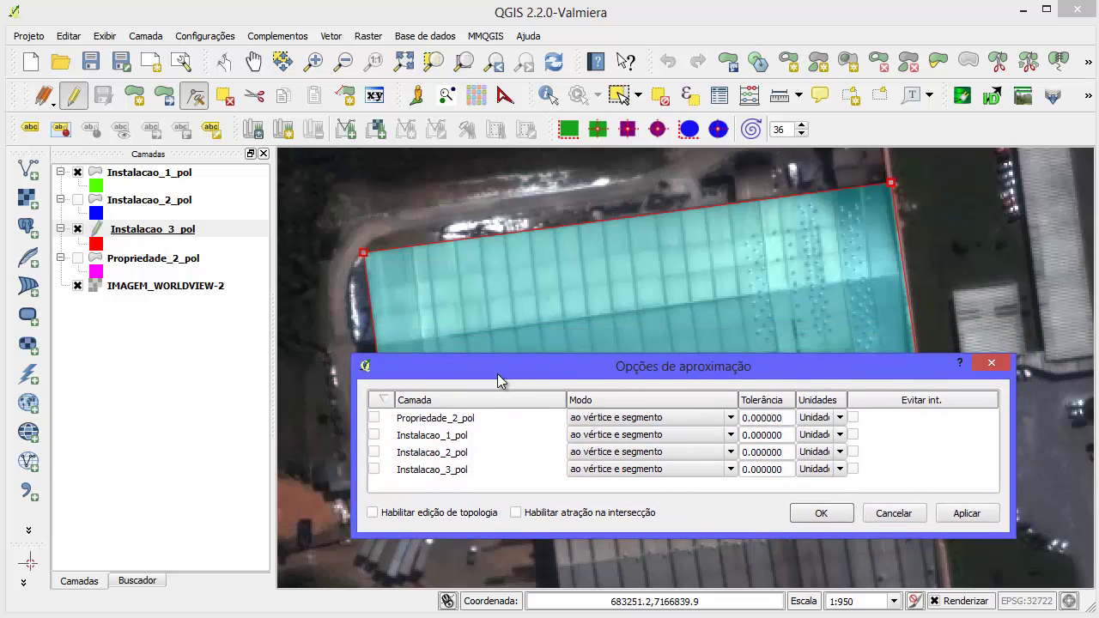
{"action": "left_click_drag", "start_coordinate": [497, 374], "coordinate": [498, 319]}
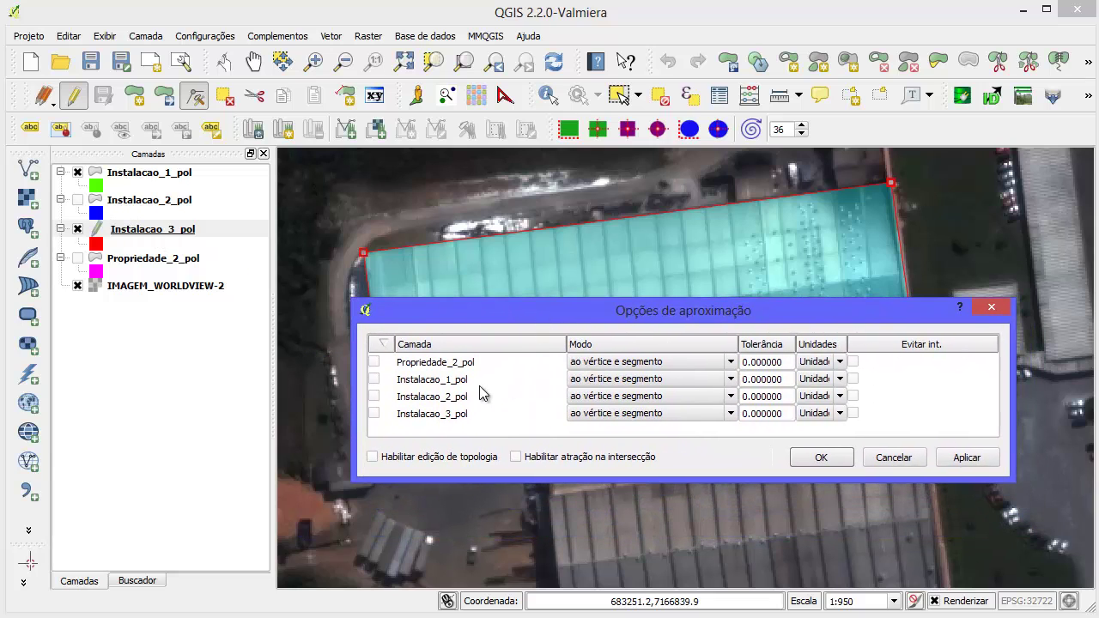
{"action": "left_click", "coordinate": [373, 413]}
{"action": "left_click_drag", "start_coordinate": [662, 316], "coordinate": [551, 26]}
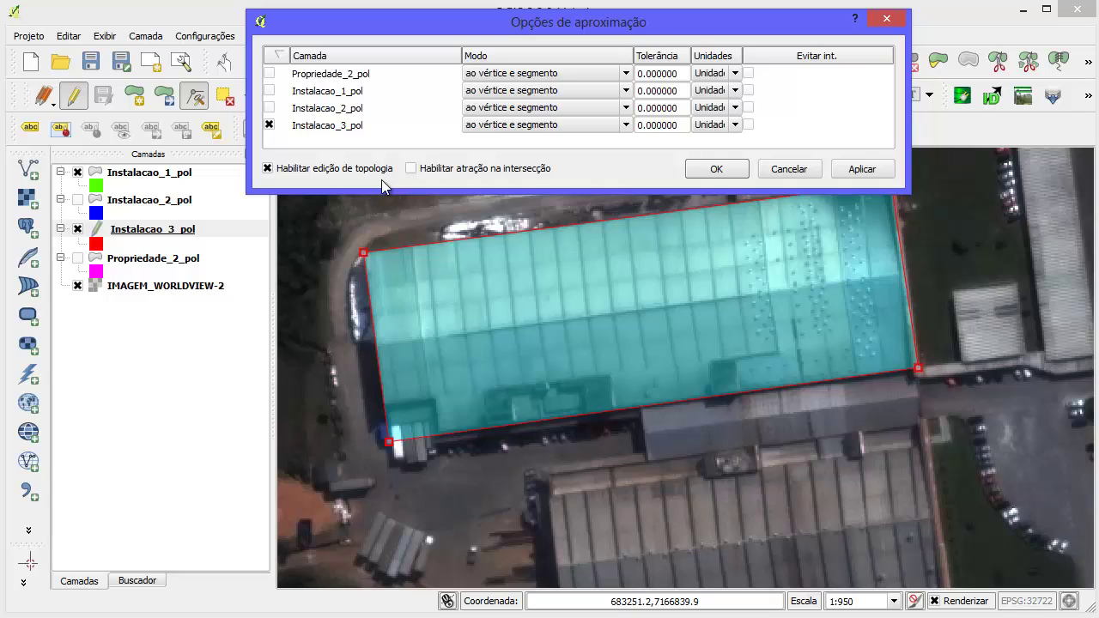
{"action": "left_click", "coordinate": [748, 124]}
{"action": "left_click", "coordinate": [731, 171]}
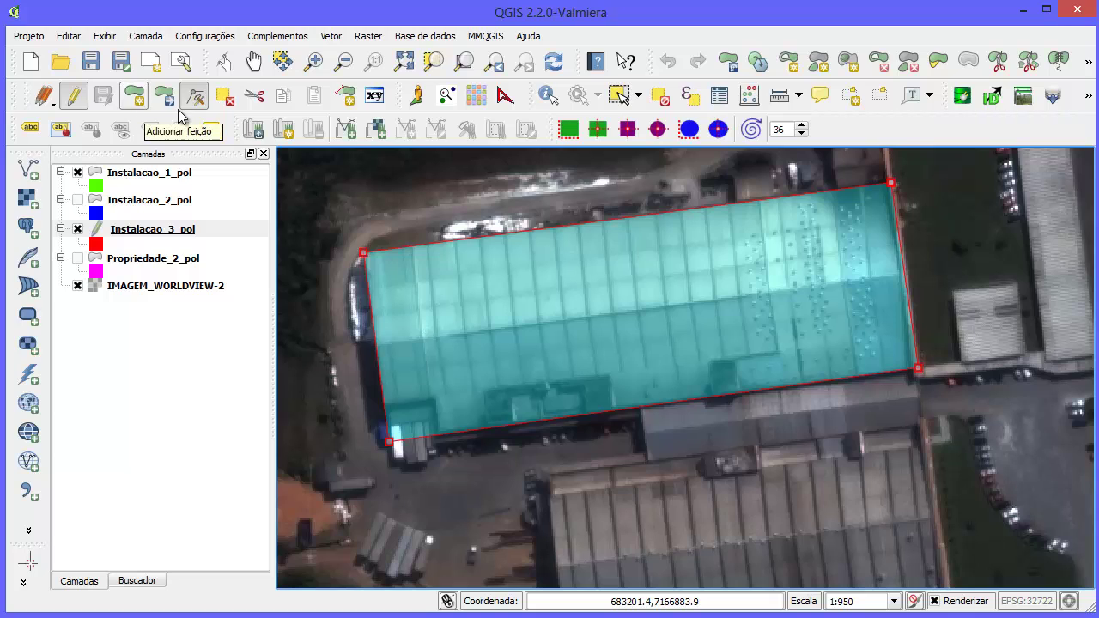
Step: Add a four-corner polygon with id 1 covering the annex roof, overlapping the southeastern part of the large roof polygon
{"action": "left_click", "coordinate": [135, 99]}
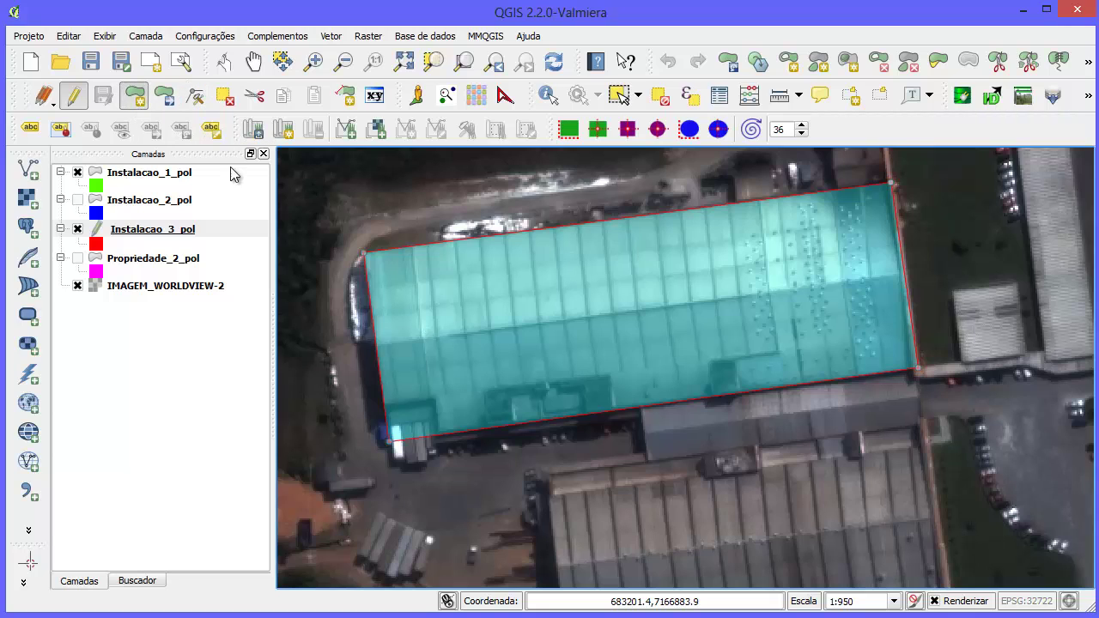
{"action": "left_click", "coordinate": [625, 318]}
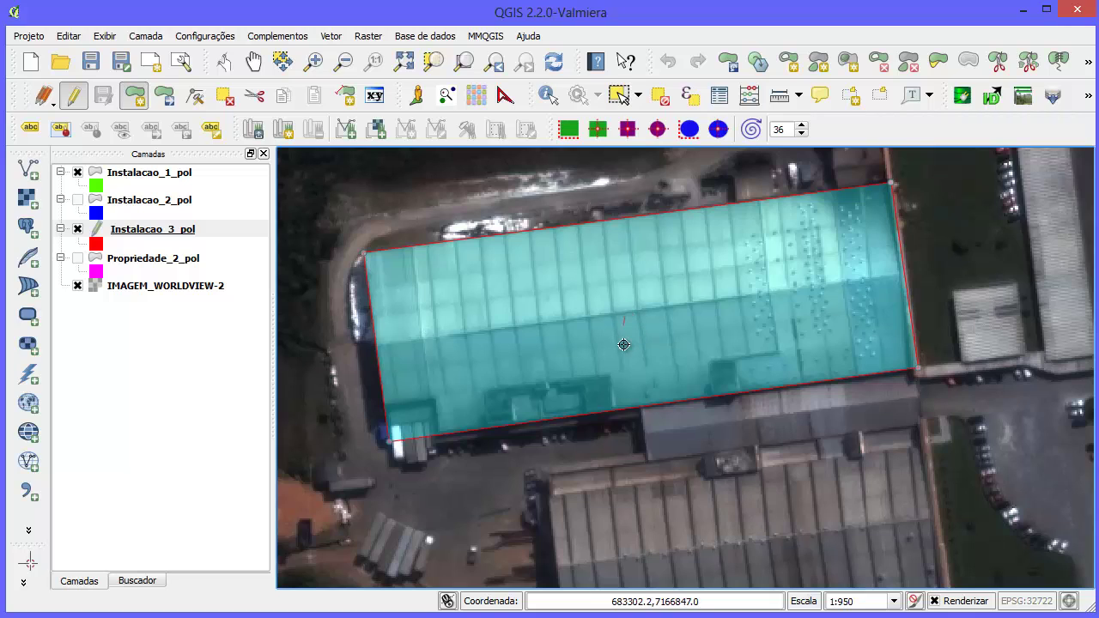
{"action": "left_click", "coordinate": [648, 462]}
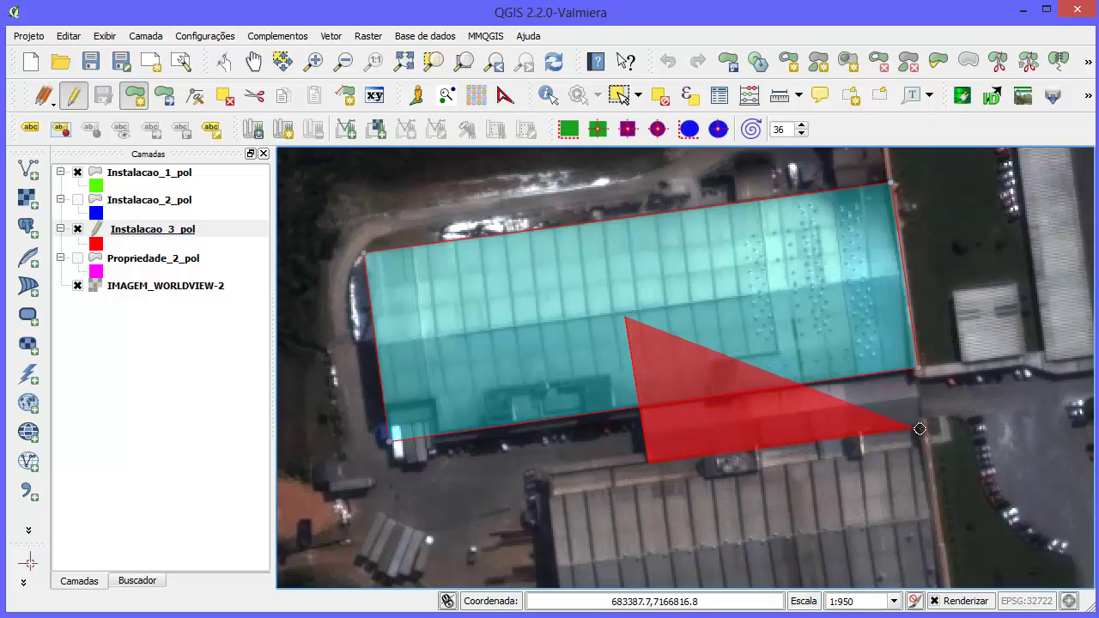
{"action": "left_click", "coordinate": [930, 425]}
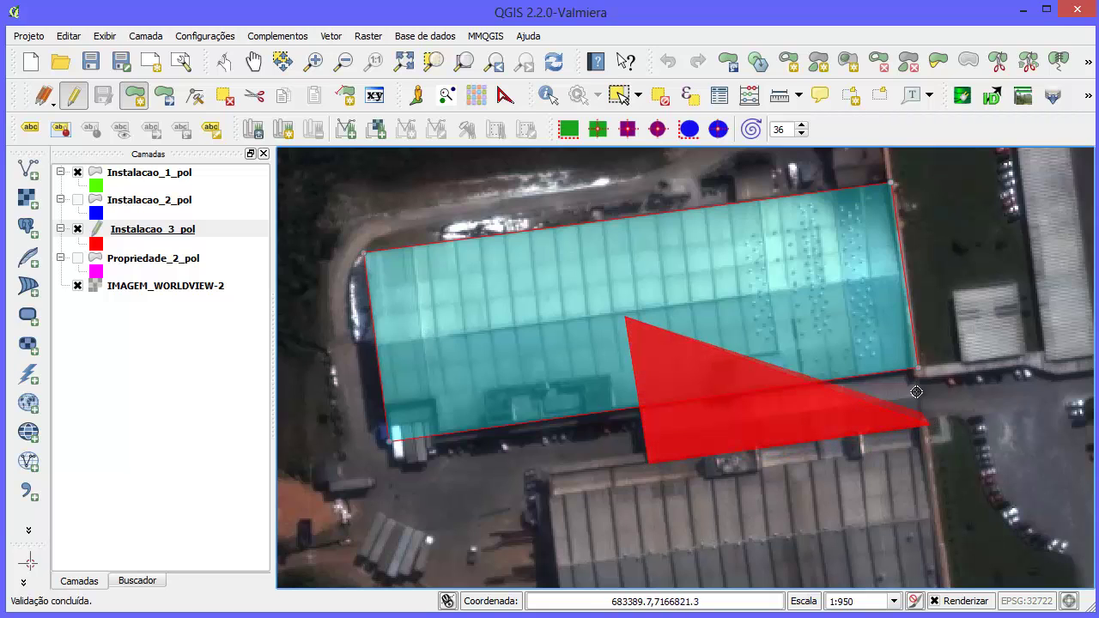
{"action": "left_click", "coordinate": [907, 283]}
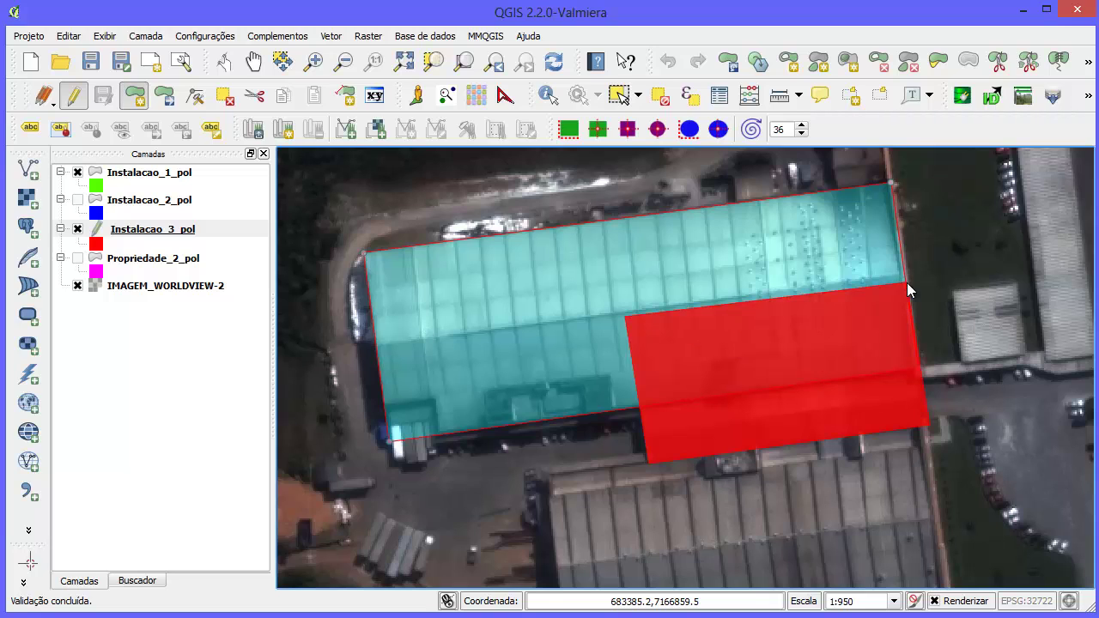
{"action": "right_click", "coordinate": [906, 283]}
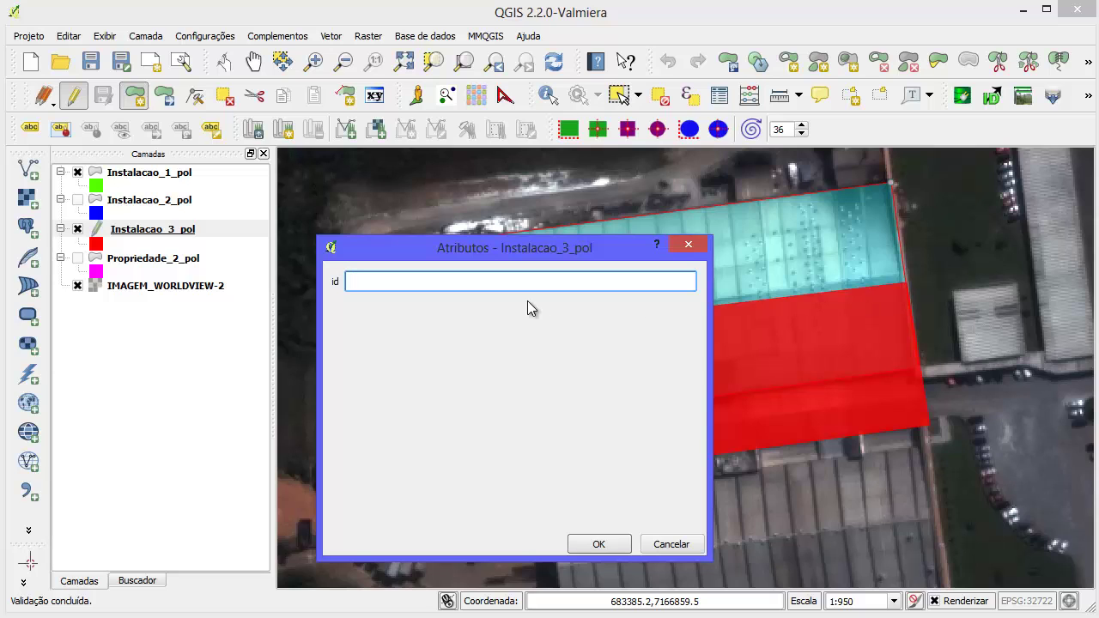
{"action": "type", "text": "1"}
{"action": "left_click", "coordinate": [599, 543]}
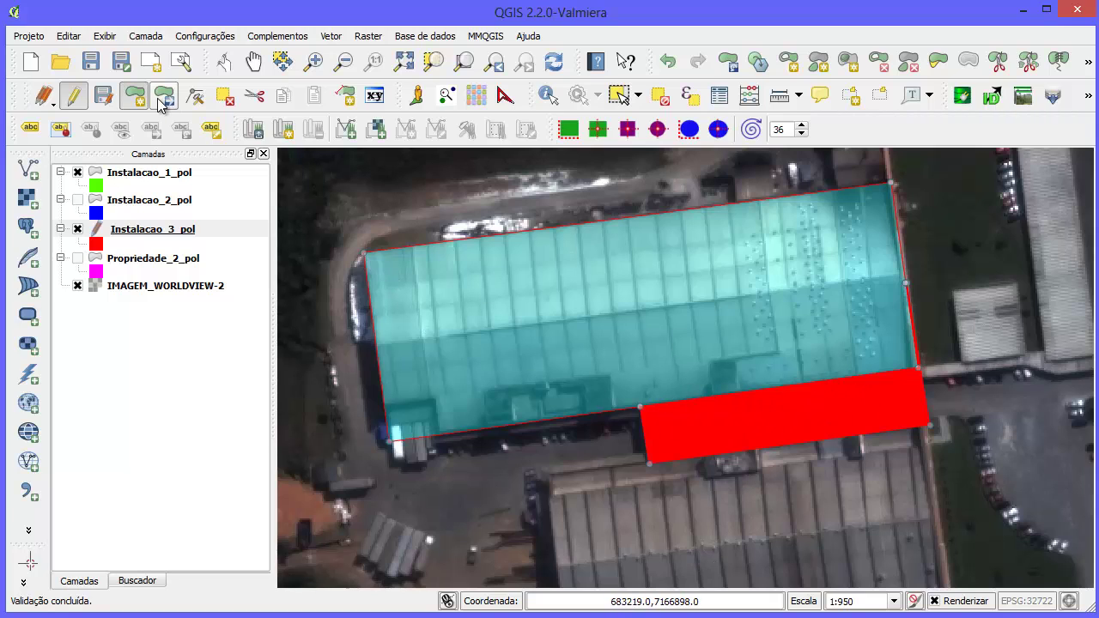
Step: Select the annex polygon and the large roof polygon individually, ending with both selected together
{"action": "left_click", "coordinate": [182, 229]}
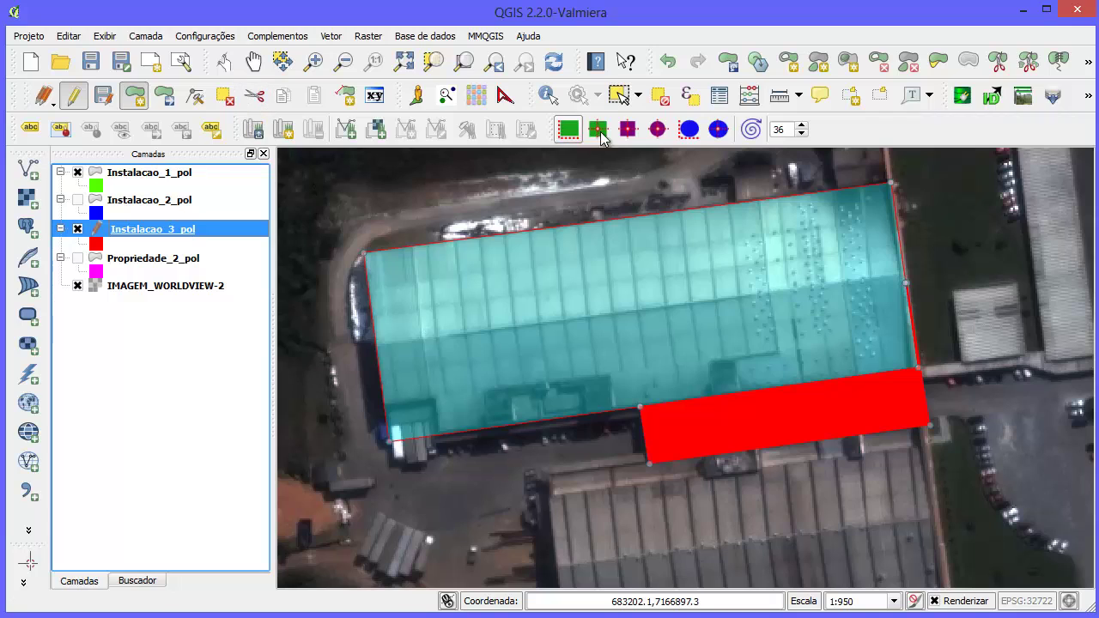
{"action": "left_click", "coordinate": [619, 95]}
{"action": "left_click", "coordinate": [773, 423]}
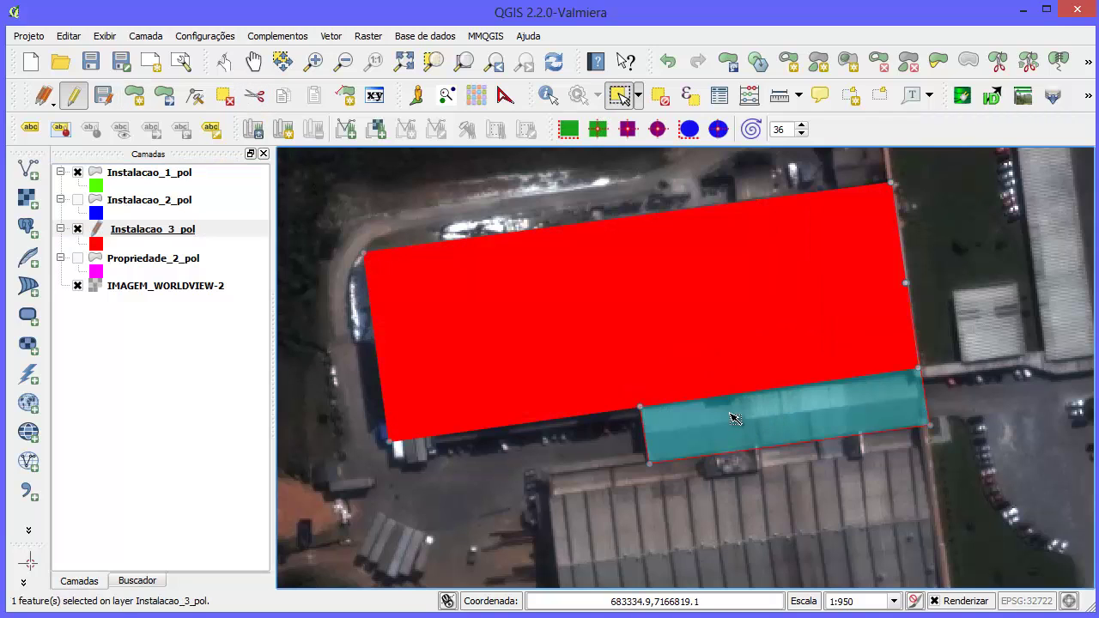
{"action": "left_click", "coordinate": [672, 368]}
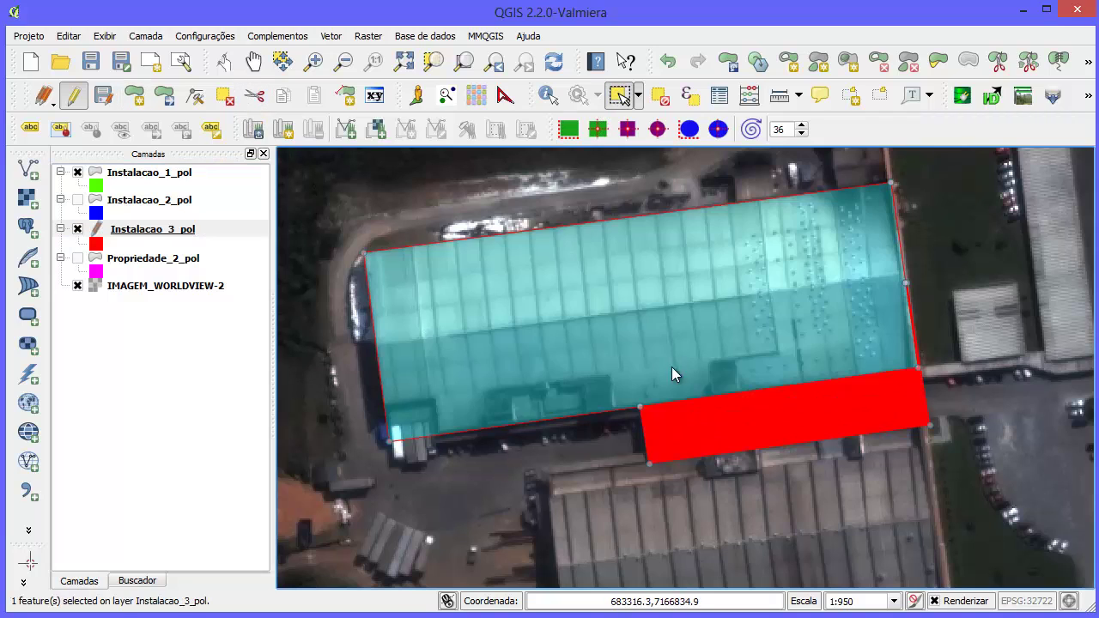
{"action": "left_click", "coordinate": [736, 413], "text": "shift"}
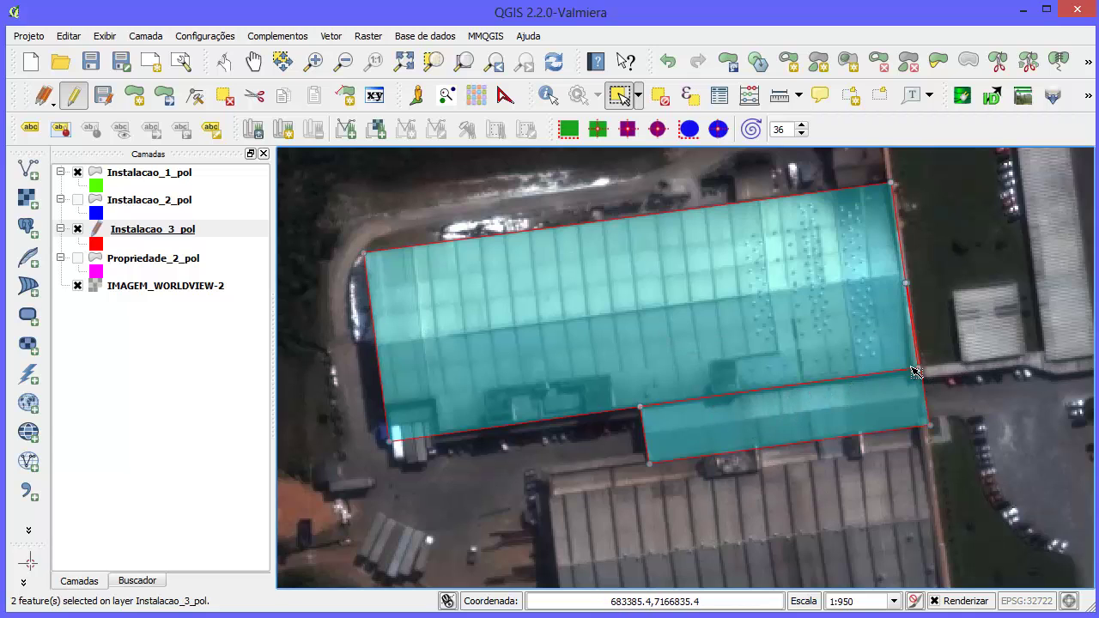
Step: Examine how the two selected polygons meet at the large roof's southeast corner and along its eastern edge
{"action": "scroll", "coordinate": [917, 369], "scroll_direction": "up", "scroll_amount": 2}
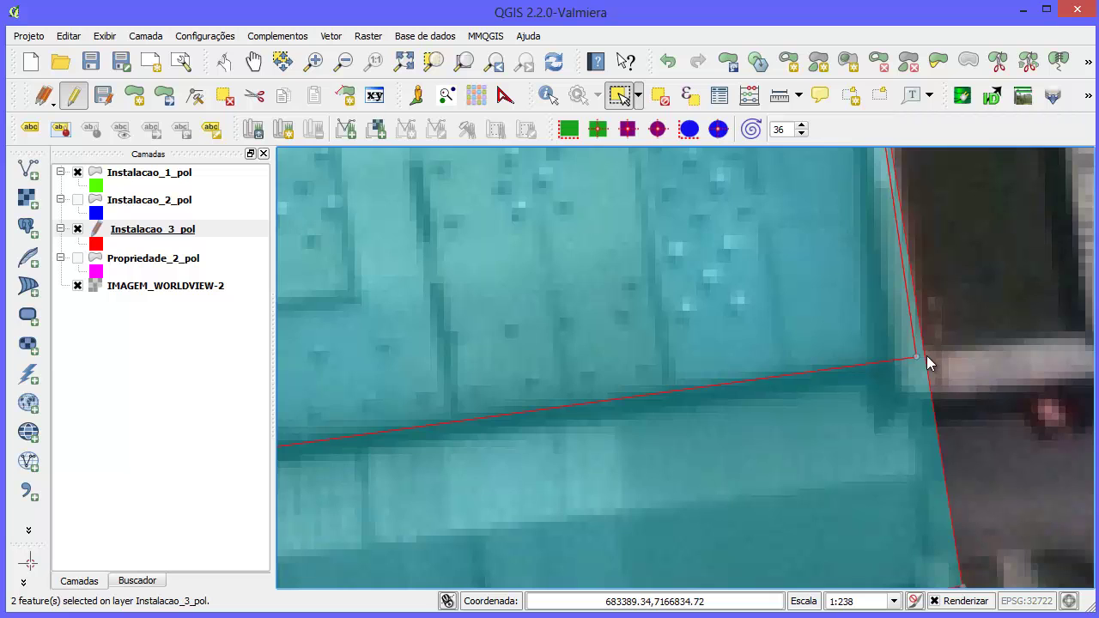
{"action": "scroll", "coordinate": [925, 331], "scroll_direction": "down", "scroll_amount": 1}
{"action": "scroll", "coordinate": [925, 324], "scroll_direction": "down", "scroll_amount": 1}
{"action": "scroll", "coordinate": [930, 334], "scroll_direction": "up", "scroll_amount": 2}
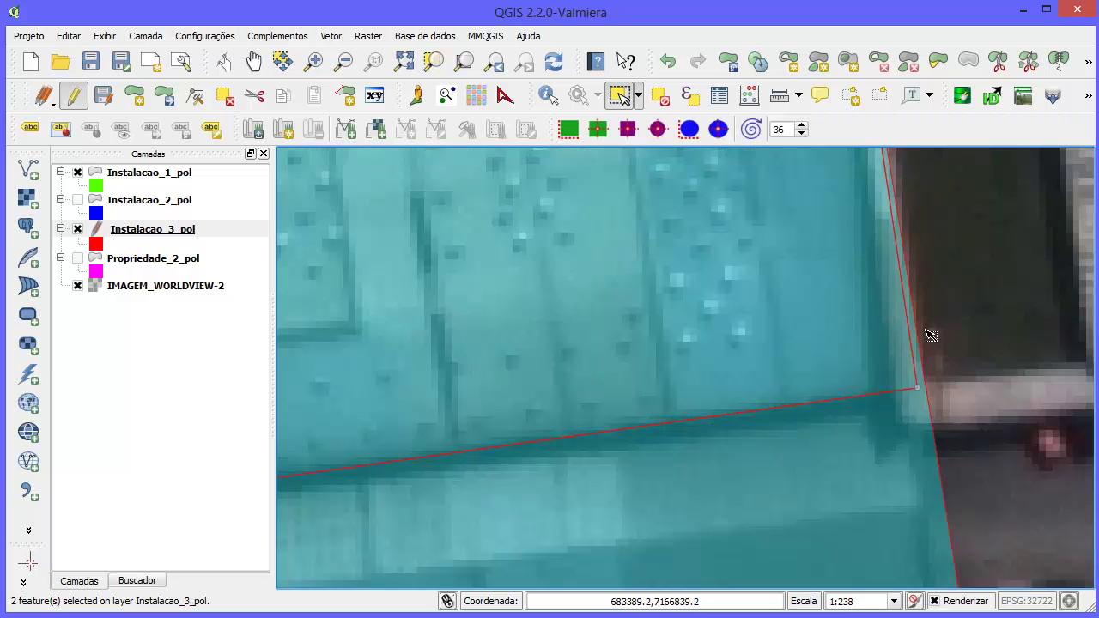
{"action": "scroll", "coordinate": [911, 389], "scroll_direction": "up", "scroll_amount": 1}
{"action": "scroll", "coordinate": [912, 393], "scroll_direction": "down", "scroll_amount": 1}
{"action": "scroll", "coordinate": [910, 388], "scroll_direction": "down", "scroll_amount": 2}
{"action": "scroll", "coordinate": [911, 389], "scroll_direction": "up", "scroll_amount": 1}
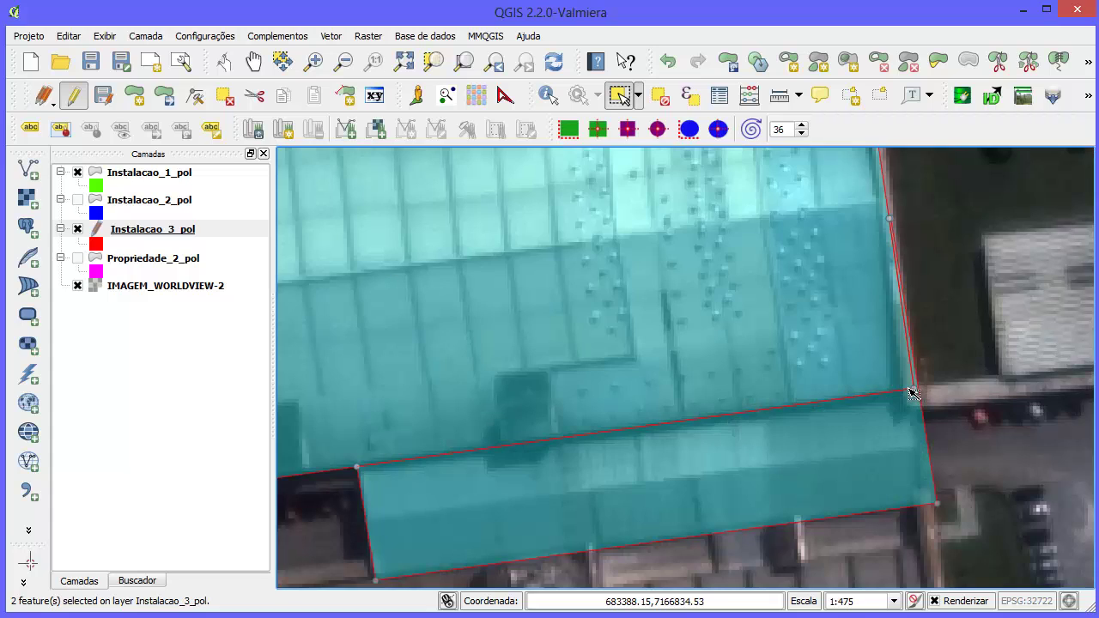
Step: Recheck and accept the snapping options, and display the annex polygon's vertices for node editing at the large roof's southeast corner
{"action": "left_click", "coordinate": [195, 95]}
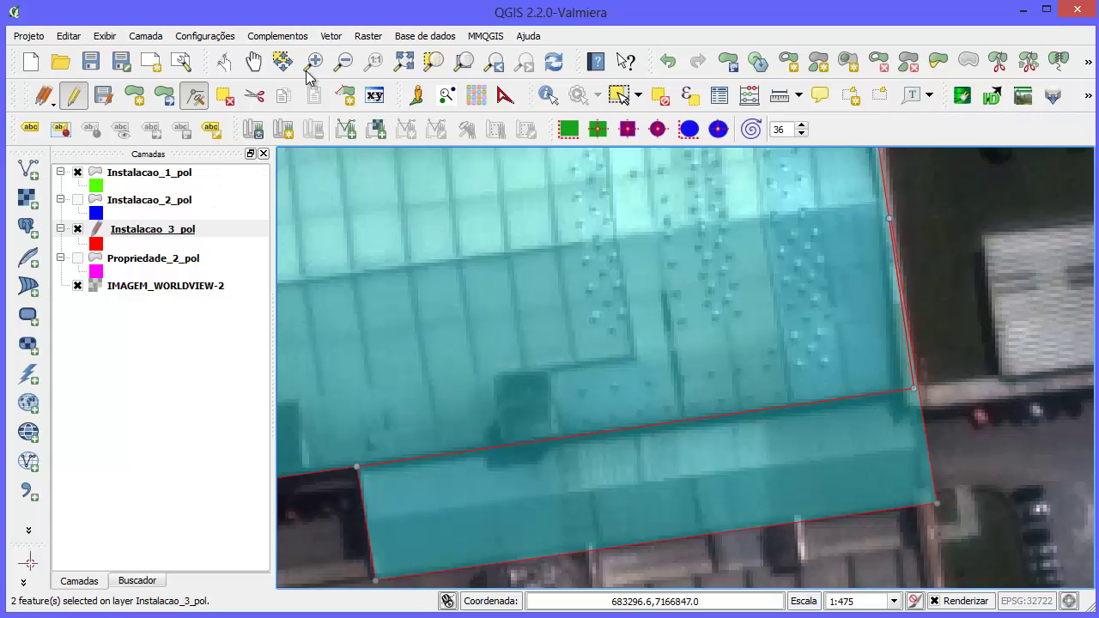
{"action": "left_click", "coordinate": [218, 39]}
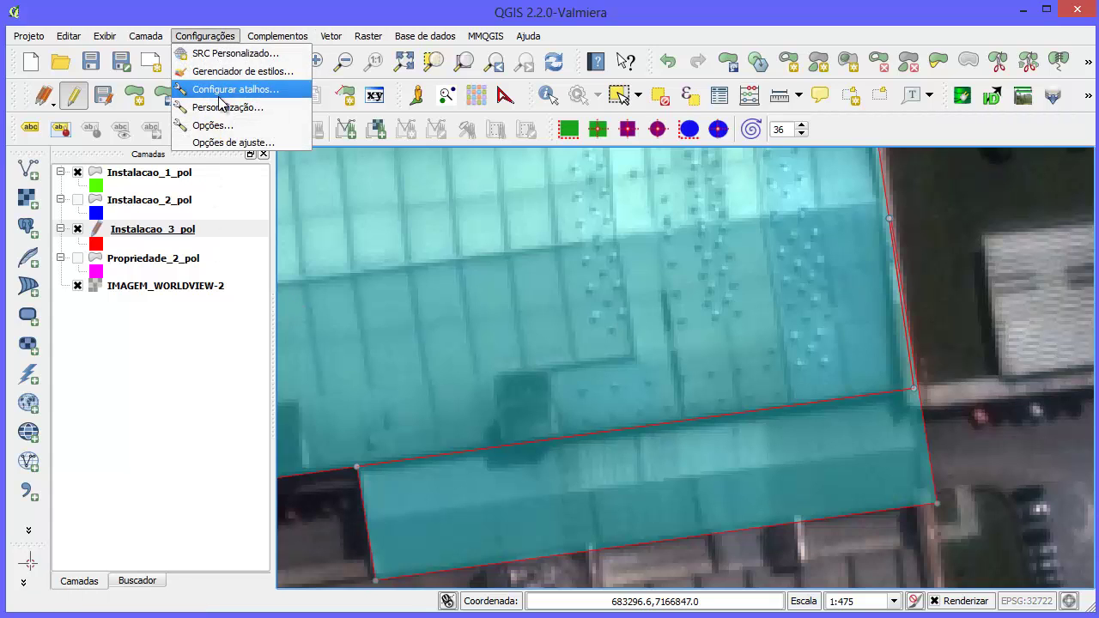
{"action": "left_click", "coordinate": [230, 142]}
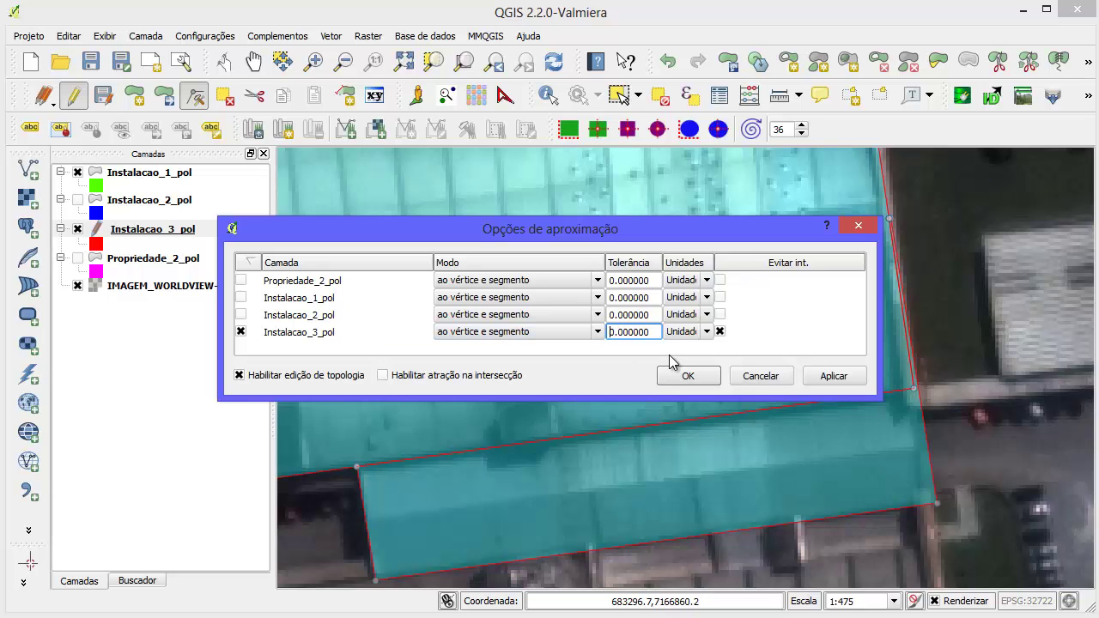
{"action": "left_click", "coordinate": [666, 379]}
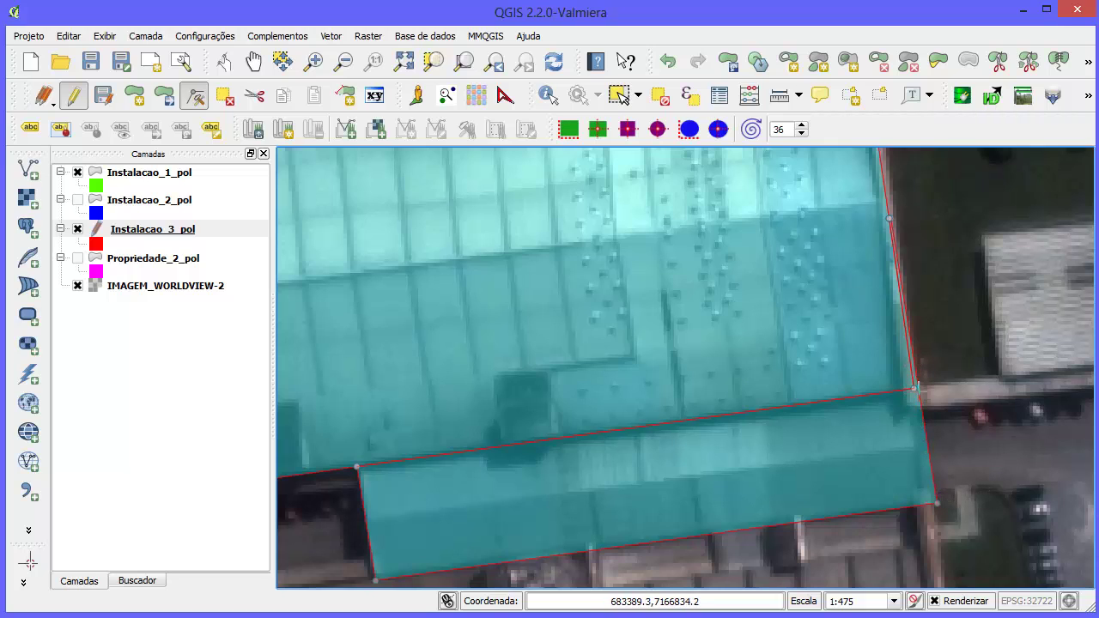
{"action": "left_click", "coordinate": [913, 388]}
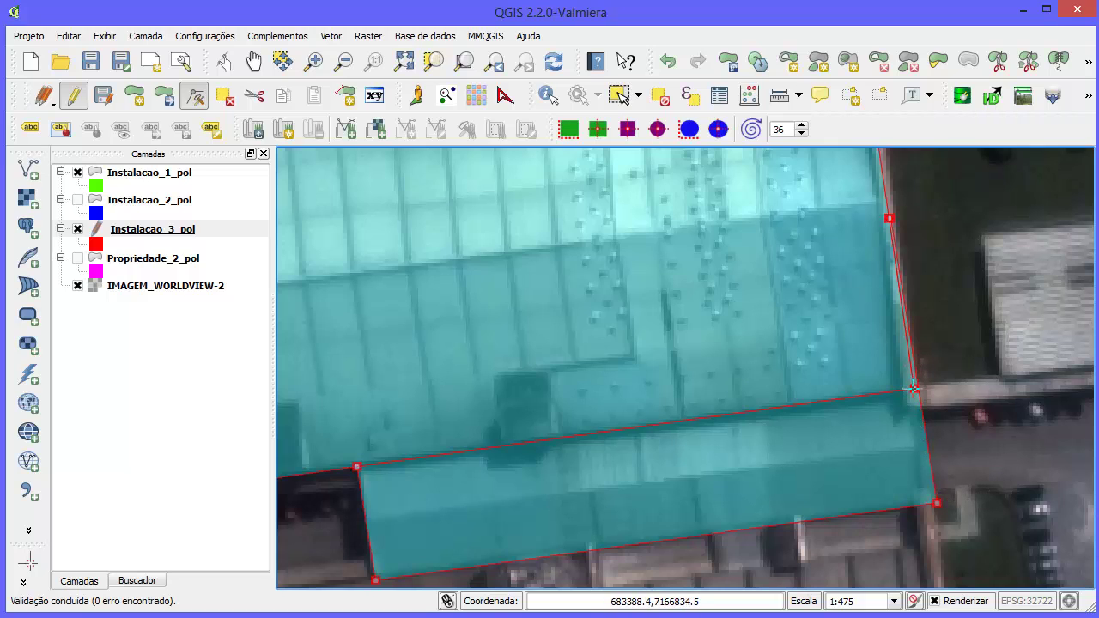
Step: Reposition the vertex at the large roof's southeast corner, undo that first move, retry it, and delete the vertex partway along the eastern edge
{"action": "left_click_drag", "start_coordinate": [914, 388], "coordinate": [913, 390]}
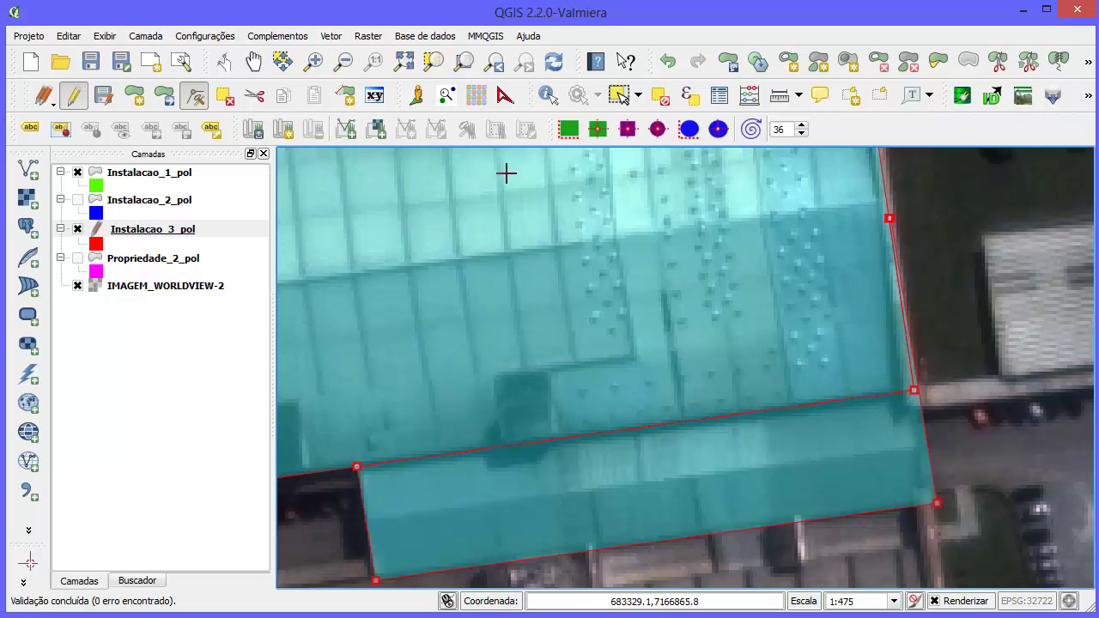
{"action": "left_click", "coordinate": [667, 66]}
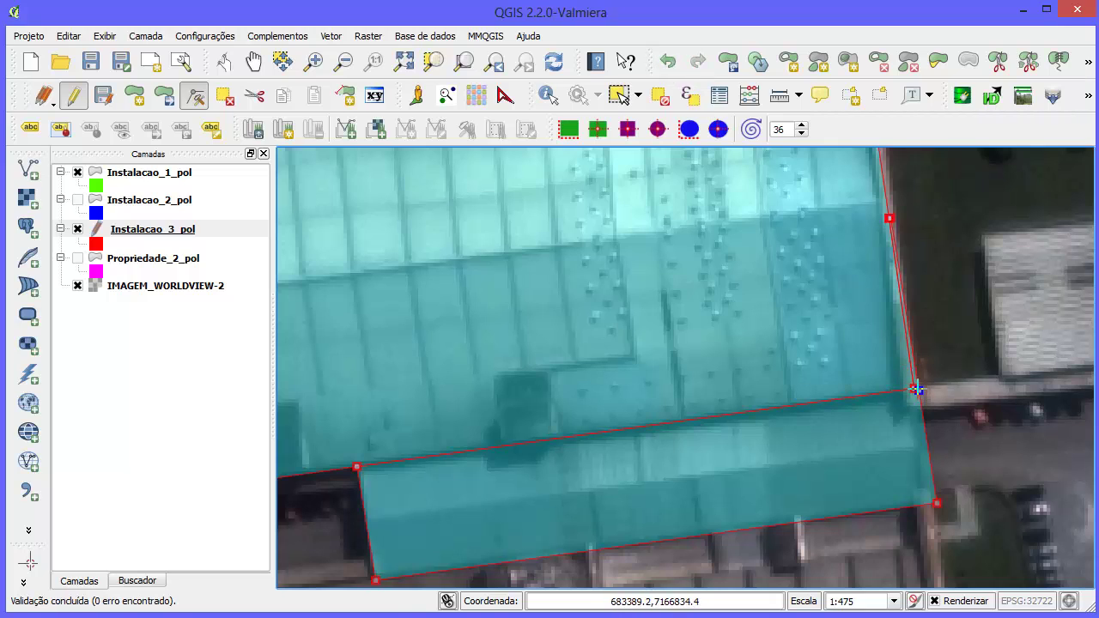
{"action": "left_click_drag", "start_coordinate": [916, 390], "coordinate": [913, 389]}
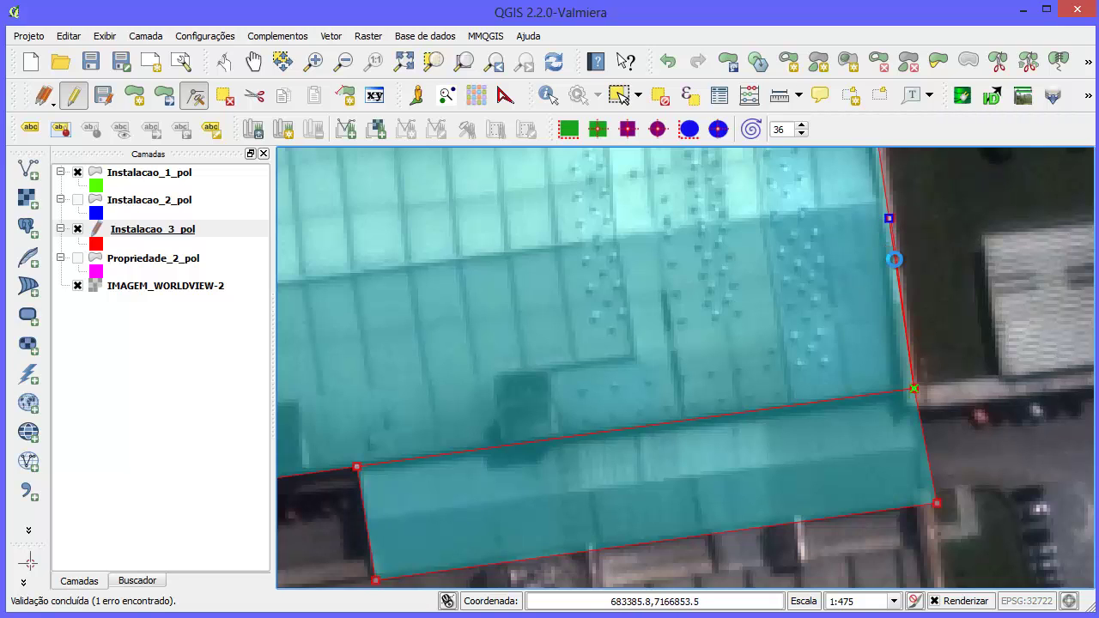
{"action": "key", "text": "Delete"}
Step: Try deleting the annex polygon's southeast corner vertex twice, undoing each deletion
{"action": "left_click", "coordinate": [936, 504]}
{"action": "key", "text": "Delete"}
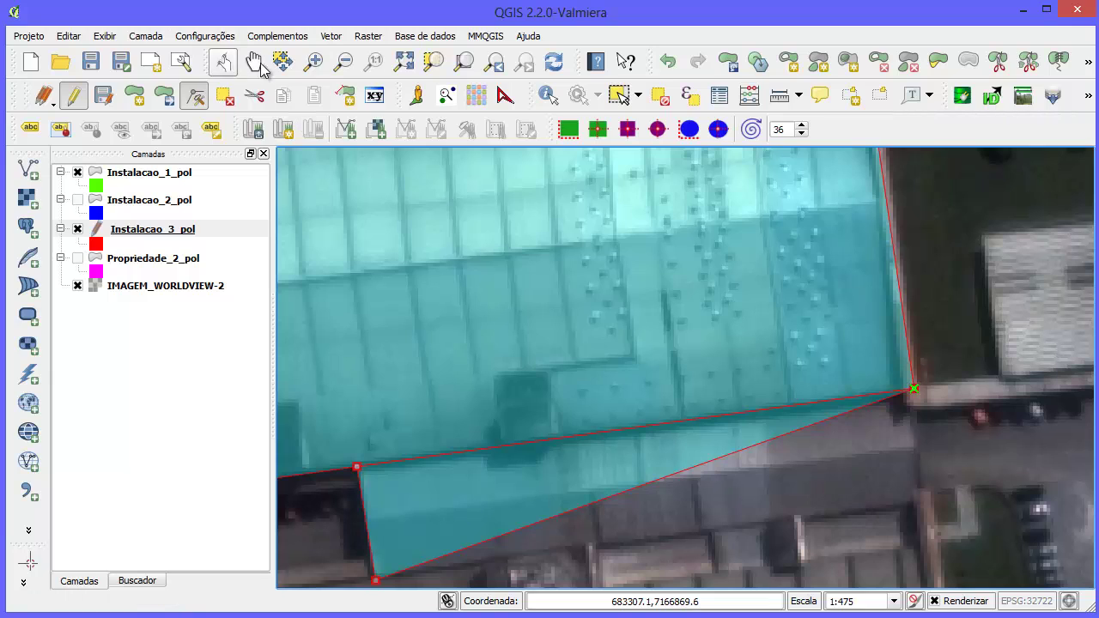
{"action": "left_click", "coordinate": [668, 61]}
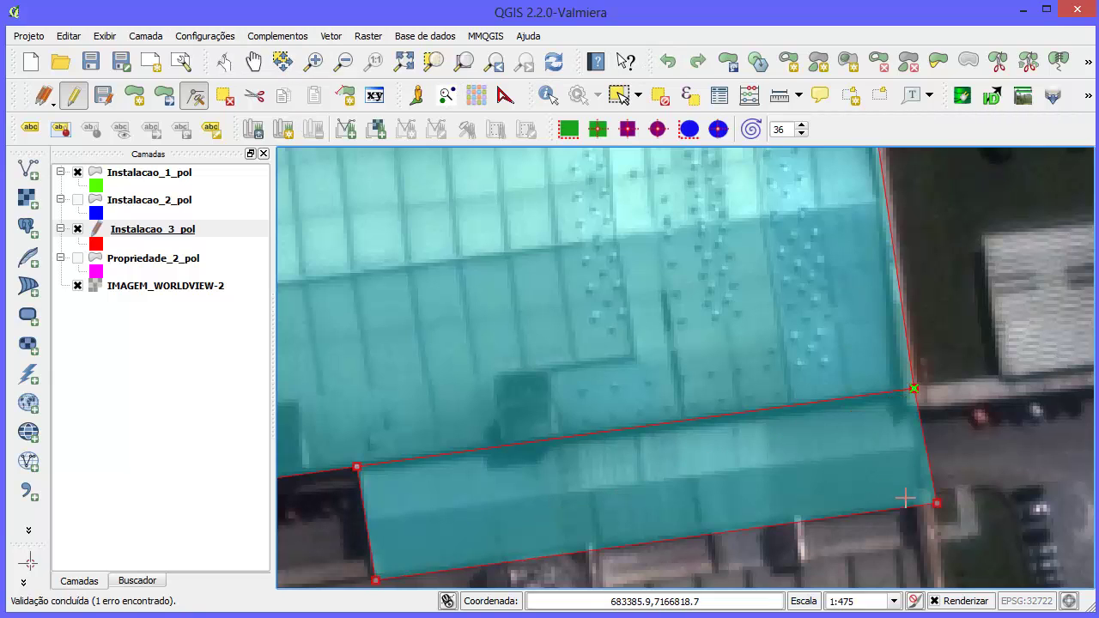
{"action": "left_click", "coordinate": [936, 502]}
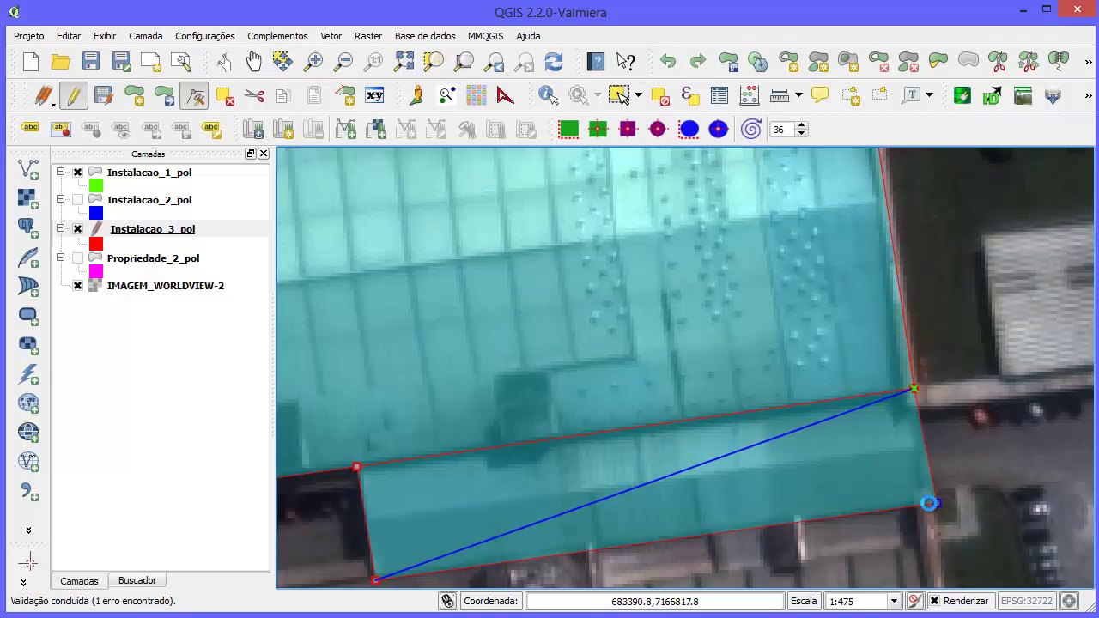
{"action": "key", "text": "Delete"}
{"action": "left_click", "coordinate": [668, 61]}
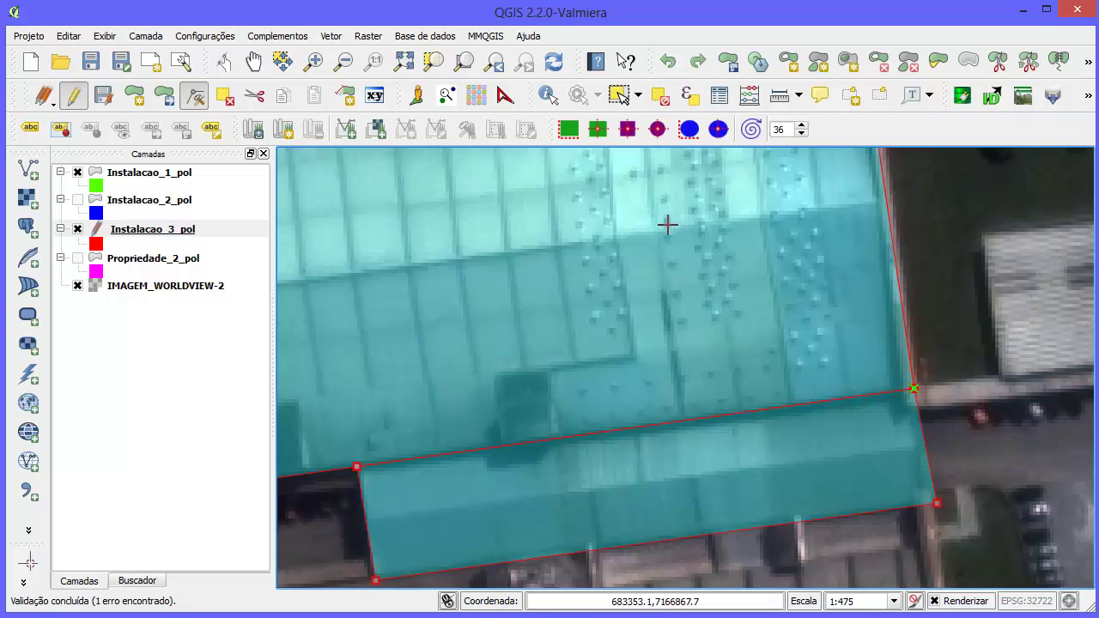
Step: Clear the feature selection and open Instalacao_3_pol's attribute table as a compact floating window beside the polygons
{"action": "scroll", "coordinate": [742, 459], "scroll_direction": "up", "scroll_amount": 1}
{"action": "scroll", "coordinate": [742, 459], "scroll_direction": "down", "scroll_amount": 2}
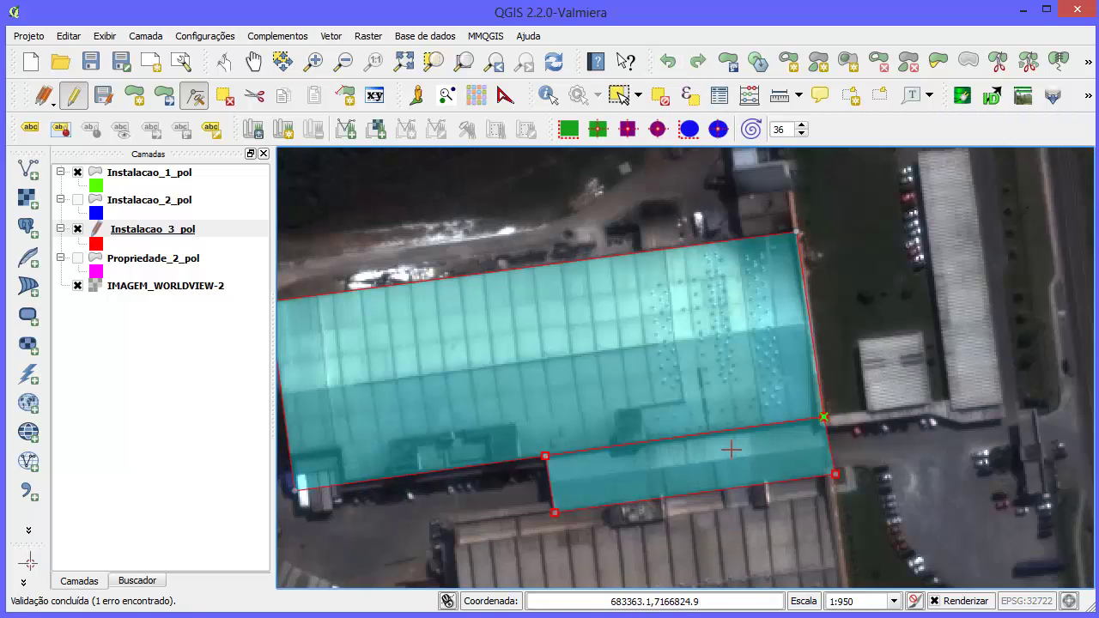
{"action": "left_click", "coordinate": [659, 94]}
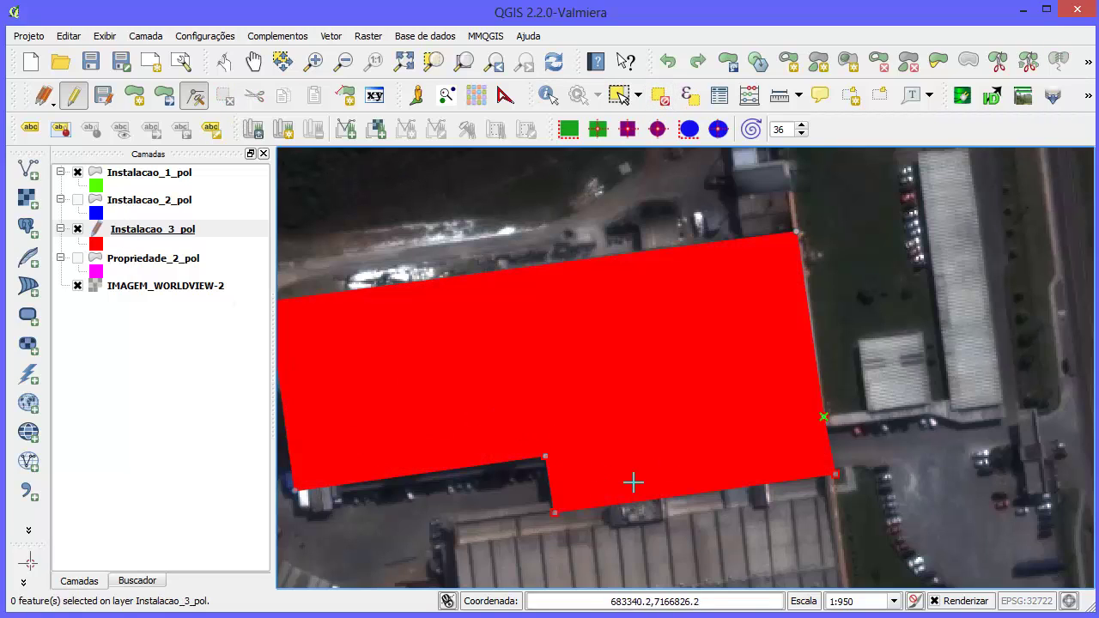
{"action": "left_click", "coordinate": [170, 230]}
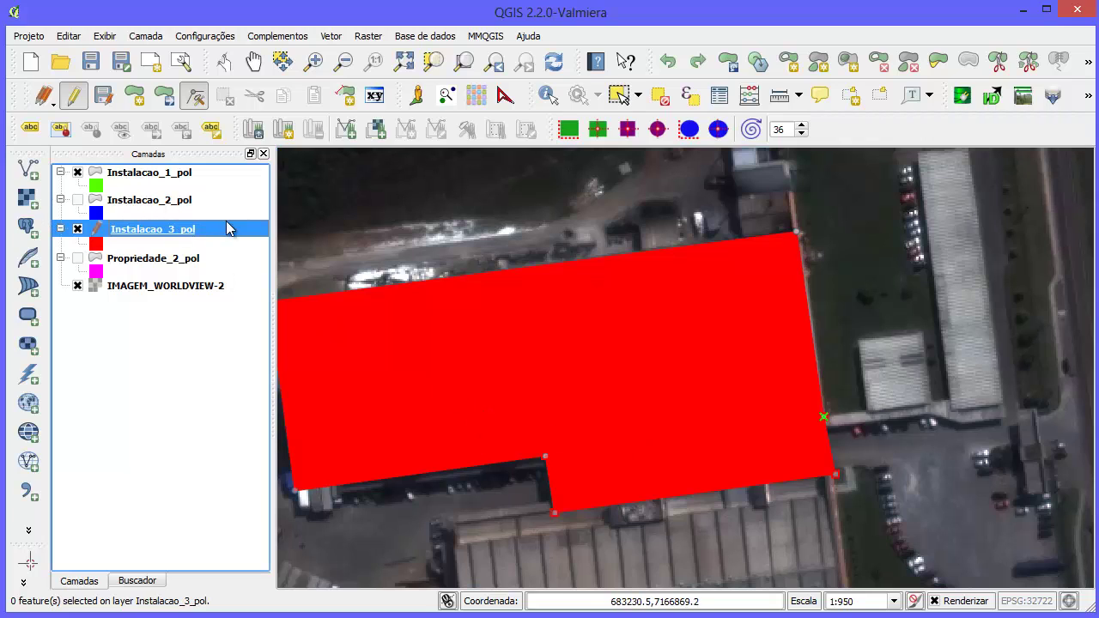
{"action": "left_click", "coordinate": [720, 94]}
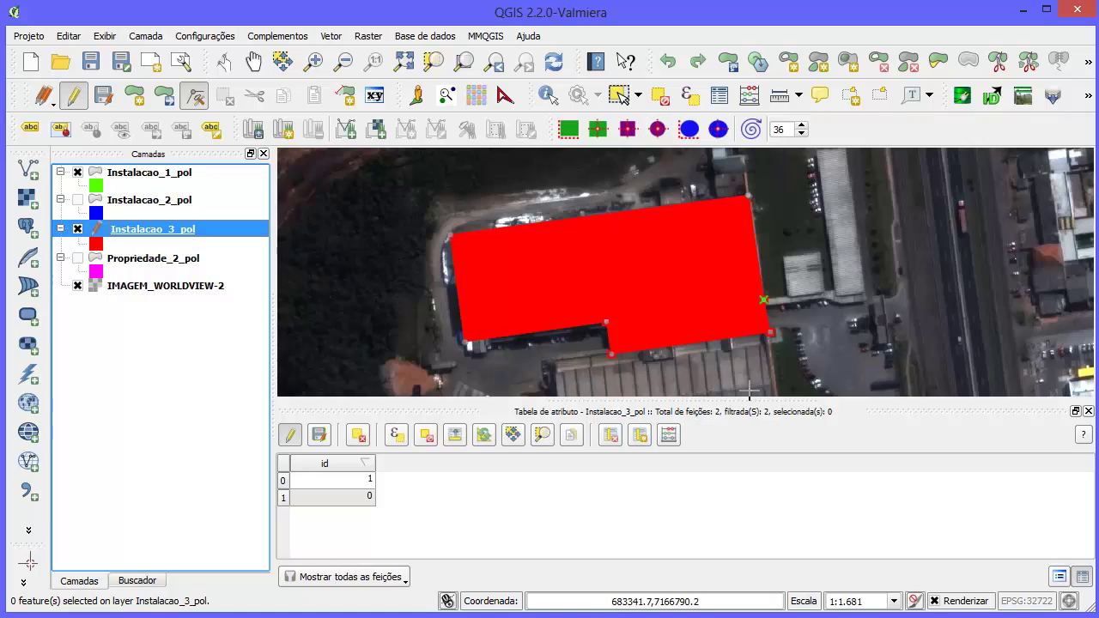
{"action": "left_click", "coordinate": [1075, 411]}
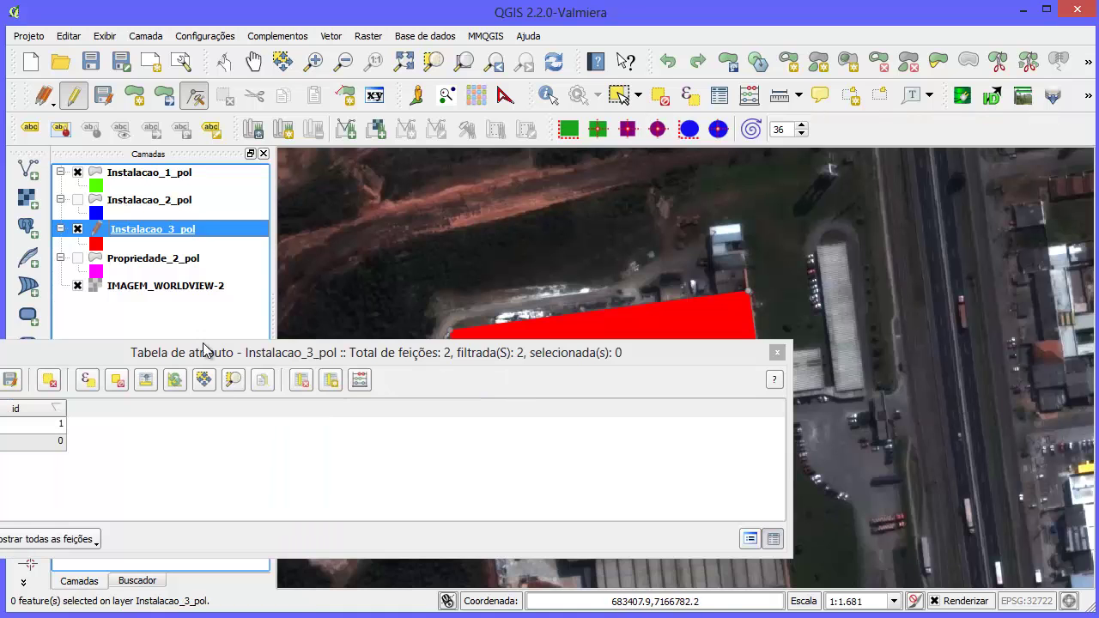
{"action": "left_click_drag", "start_coordinate": [270, 355], "coordinate": [348, 359]}
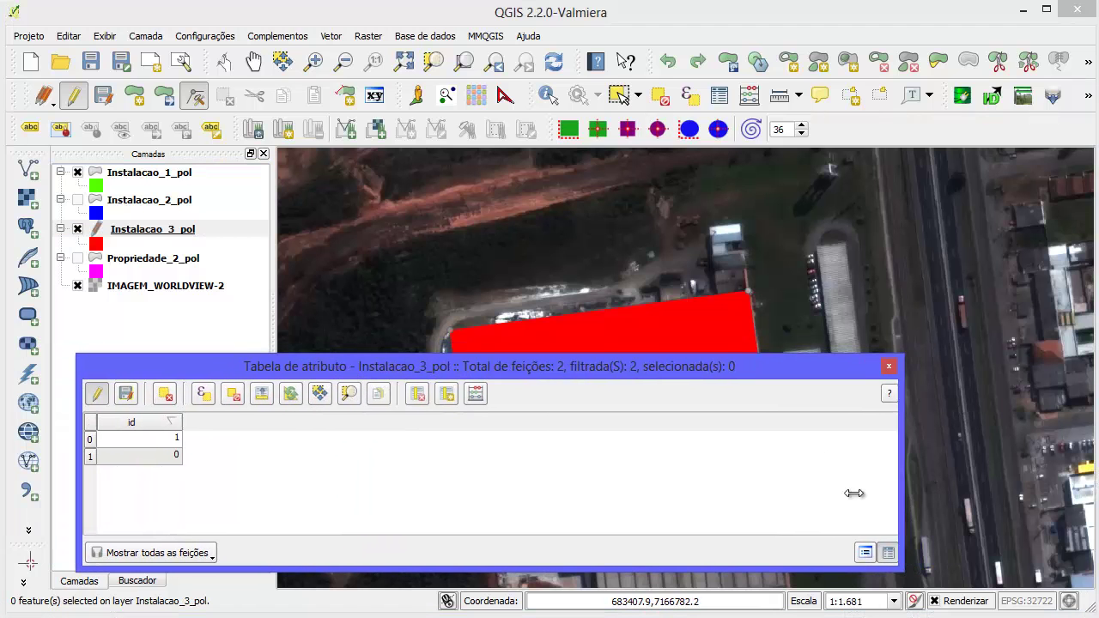
{"action": "left_click_drag", "start_coordinate": [903, 493], "coordinate": [518, 491]}
{"action": "left_click_drag", "start_coordinate": [275, 376], "coordinate": [222, 397]}
Step: Select the id 0 and id 1 records alternately to compare their polygons on the map, and close the attribute table
{"action": "left_click", "coordinate": [35, 477]}
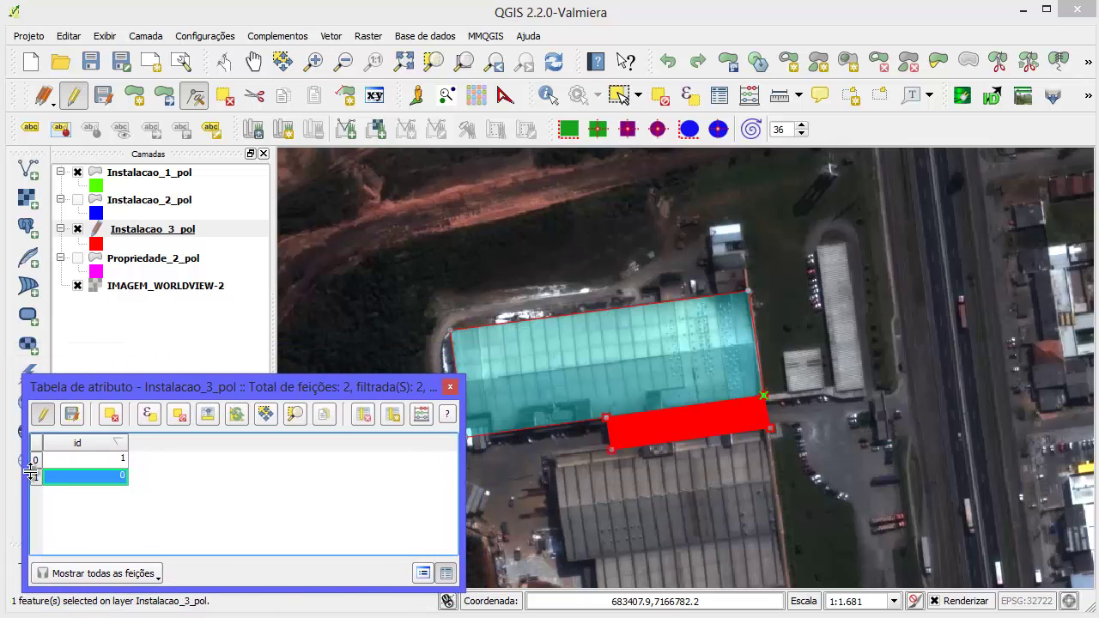
{"action": "left_click", "coordinate": [35, 460]}
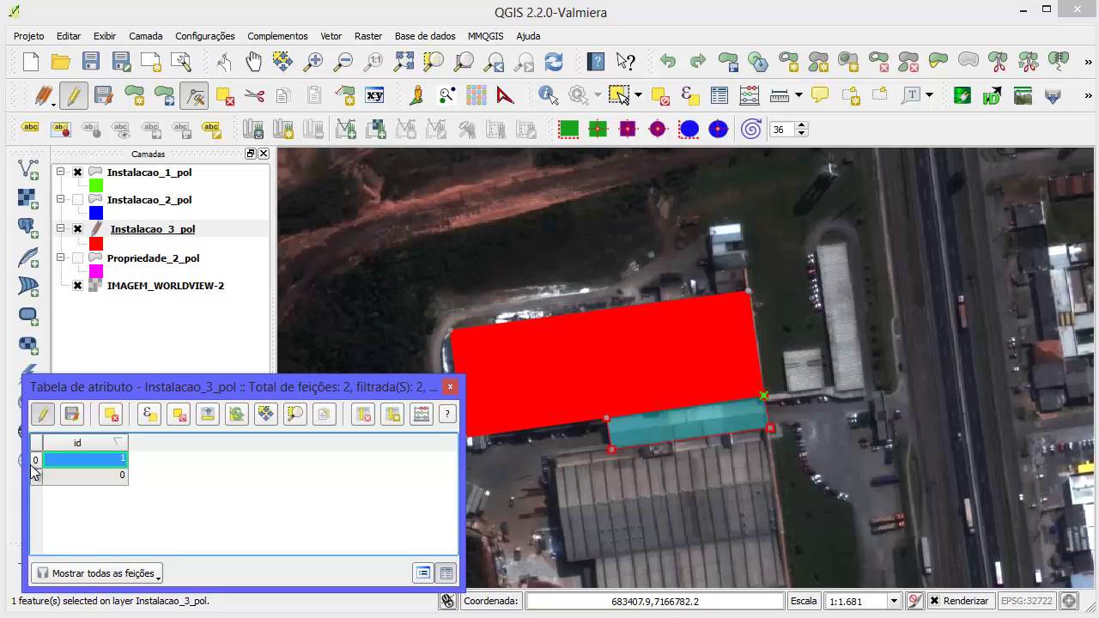
{"action": "left_click", "coordinate": [35, 477]}
{"action": "left_click", "coordinate": [35, 460]}
{"action": "left_click", "coordinate": [35, 476]}
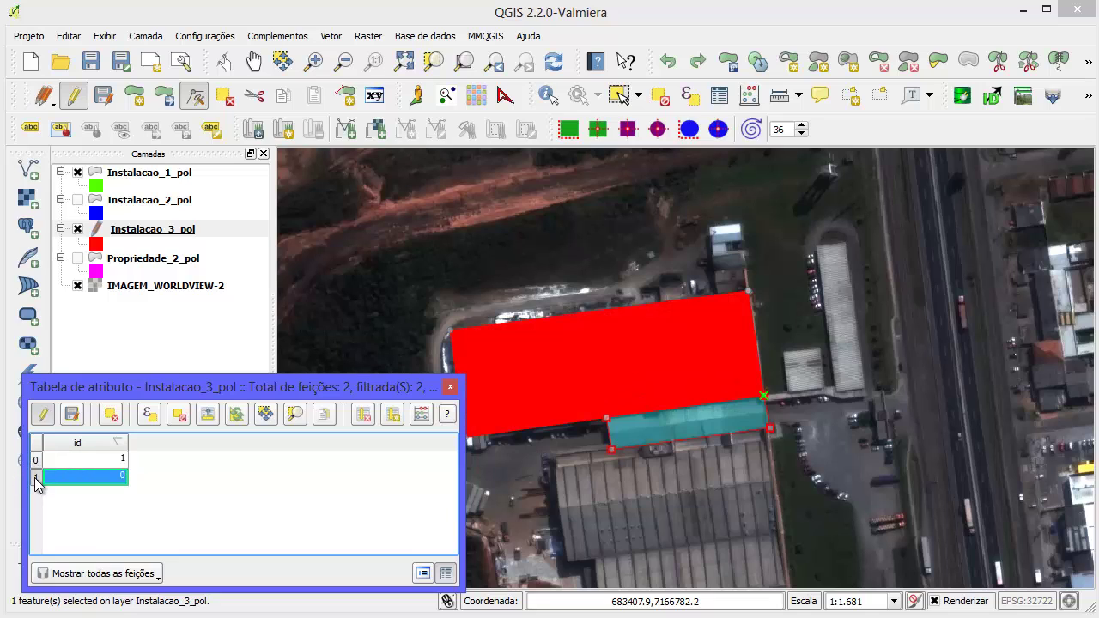
{"action": "left_click", "coordinate": [36, 460]}
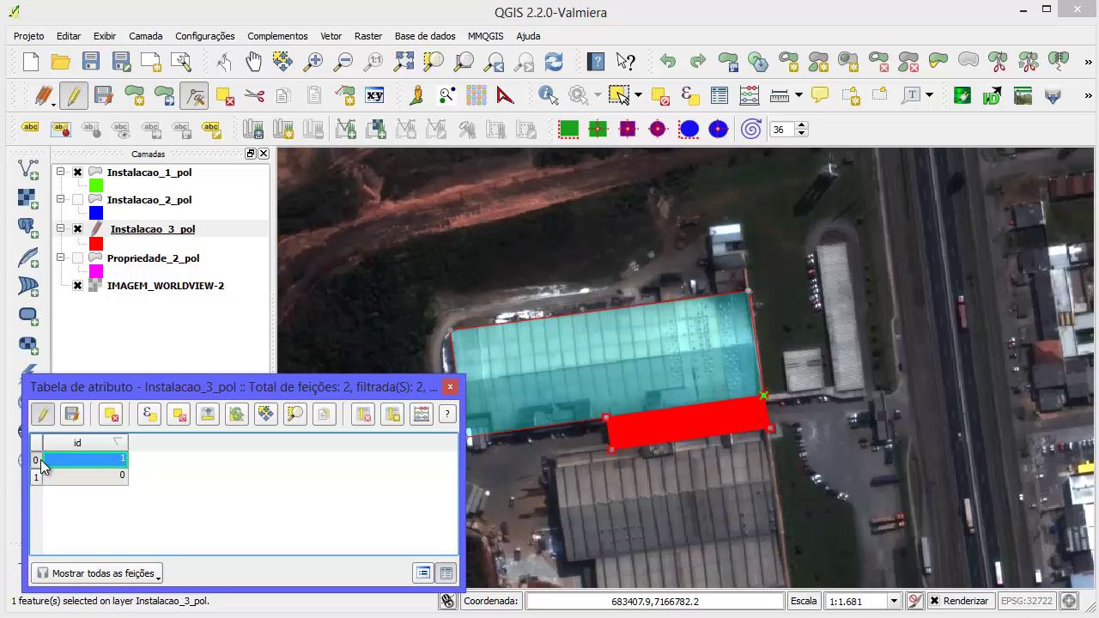
{"action": "left_click", "coordinate": [449, 389]}
Step: Stop editing Instalacao_3_pol, discarding its unsaved changes, and select the large roof polygon
{"action": "left_click", "coordinate": [73, 95]}
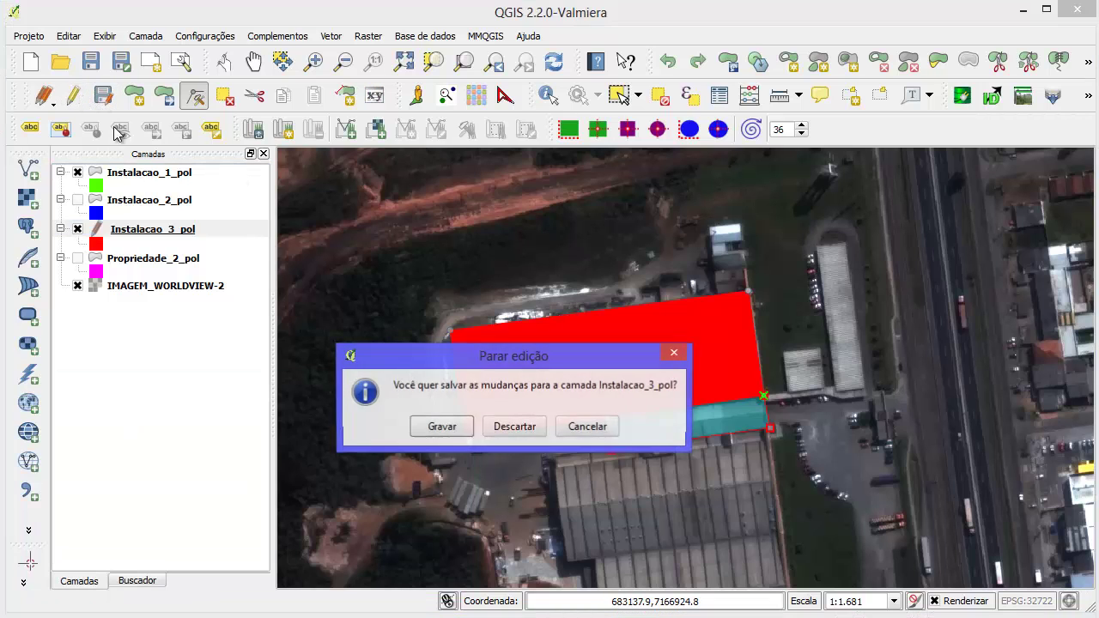
{"action": "left_click", "coordinate": [515, 427]}
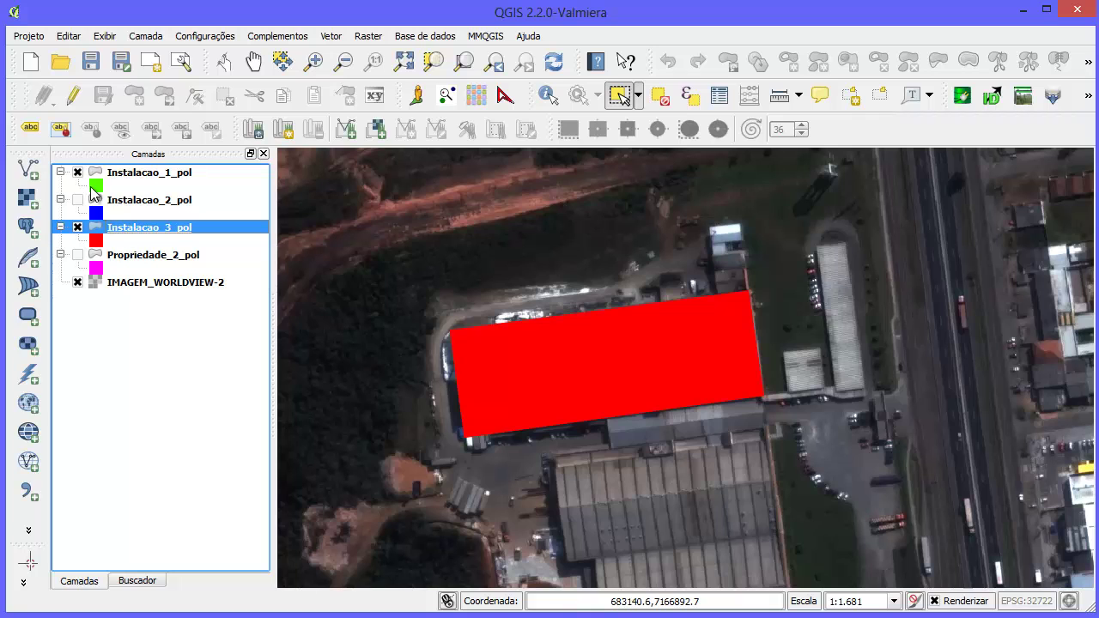
{"action": "left_click", "coordinate": [565, 386]}
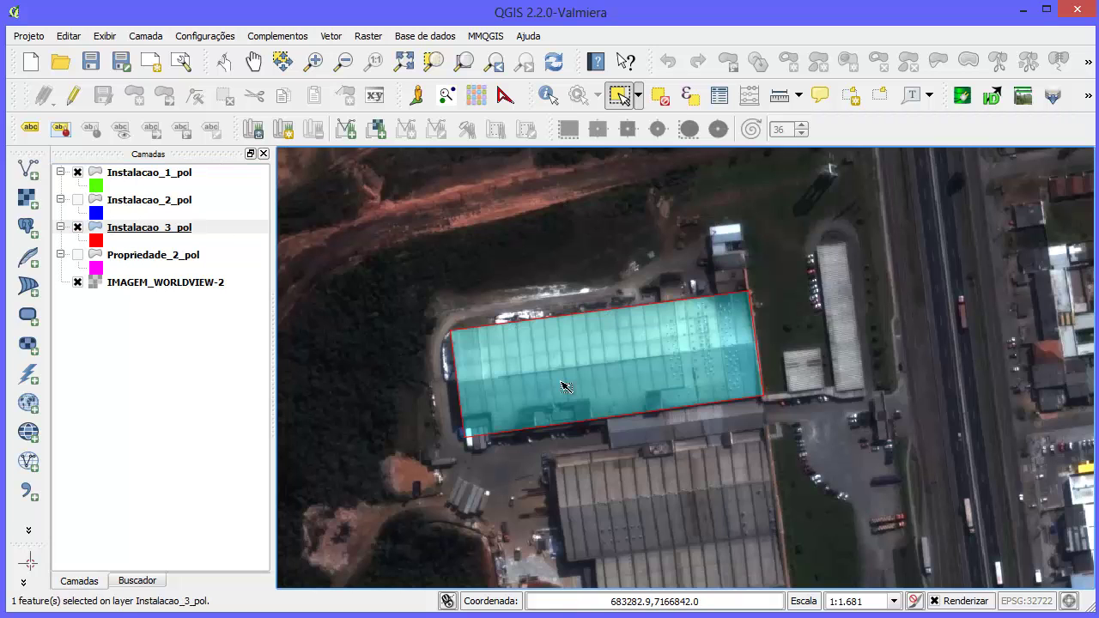
{"action": "scroll", "coordinate": [709, 407], "scroll_direction": "up", "scroll_amount": 1}
{"action": "scroll", "coordinate": [696, 429], "scroll_direction": "up", "scroll_amount": 1}
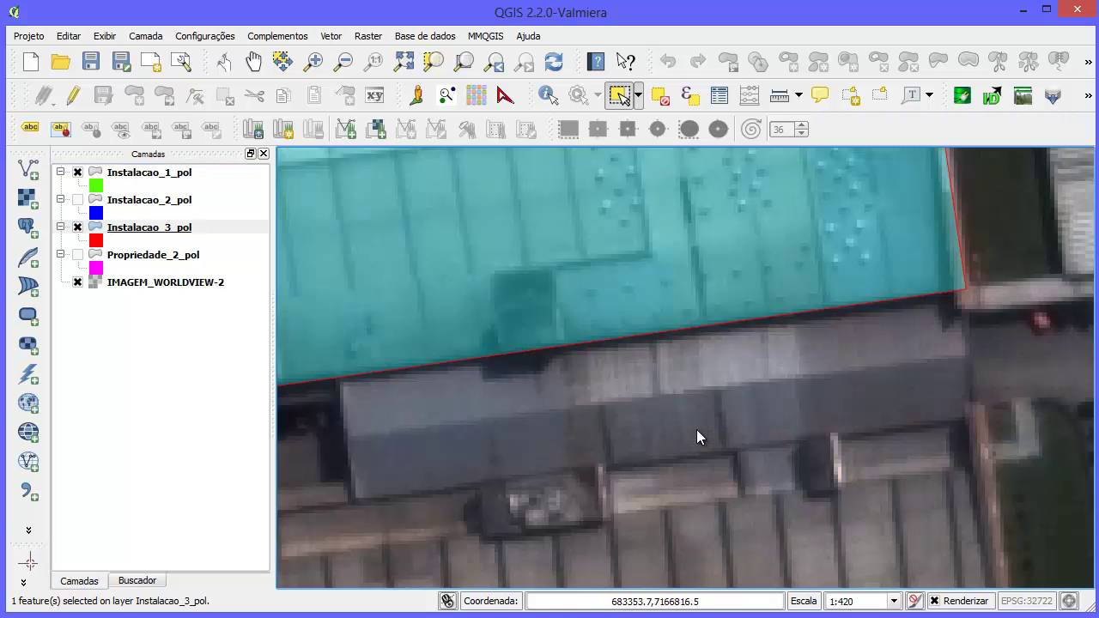
{"action": "scroll", "coordinate": [697, 429], "scroll_direction": "down", "scroll_amount": 1}
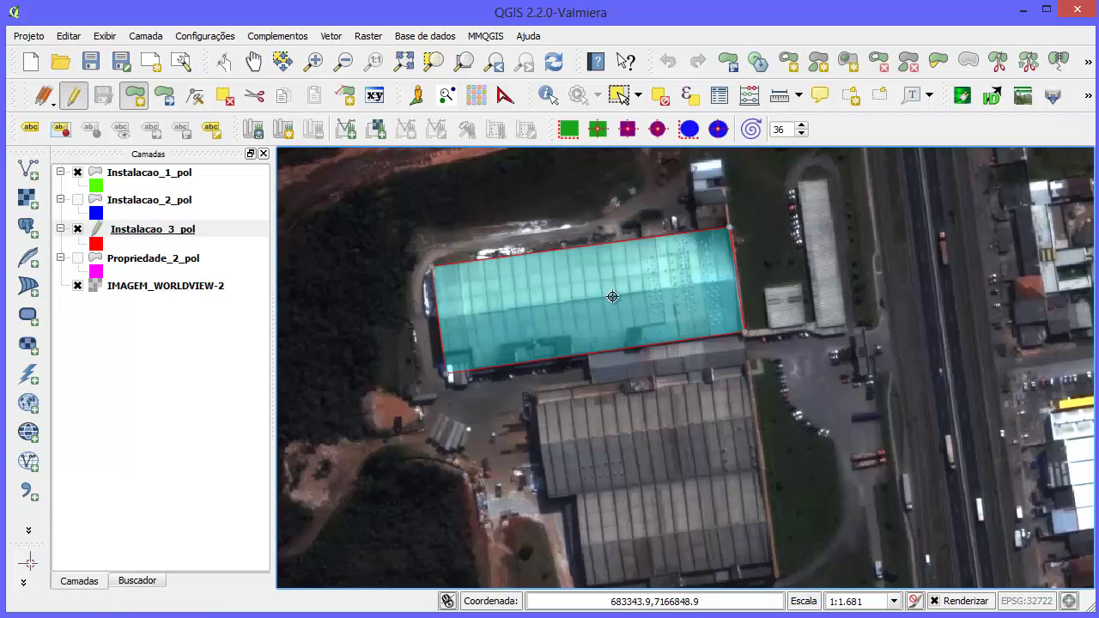
Step: Add a vertex about halfway along the large roof polygon's eastern edge in Instalacao_3_pol
{"action": "scroll", "coordinate": [608, 292], "scroll_direction": "up", "scroll_amount": 1}
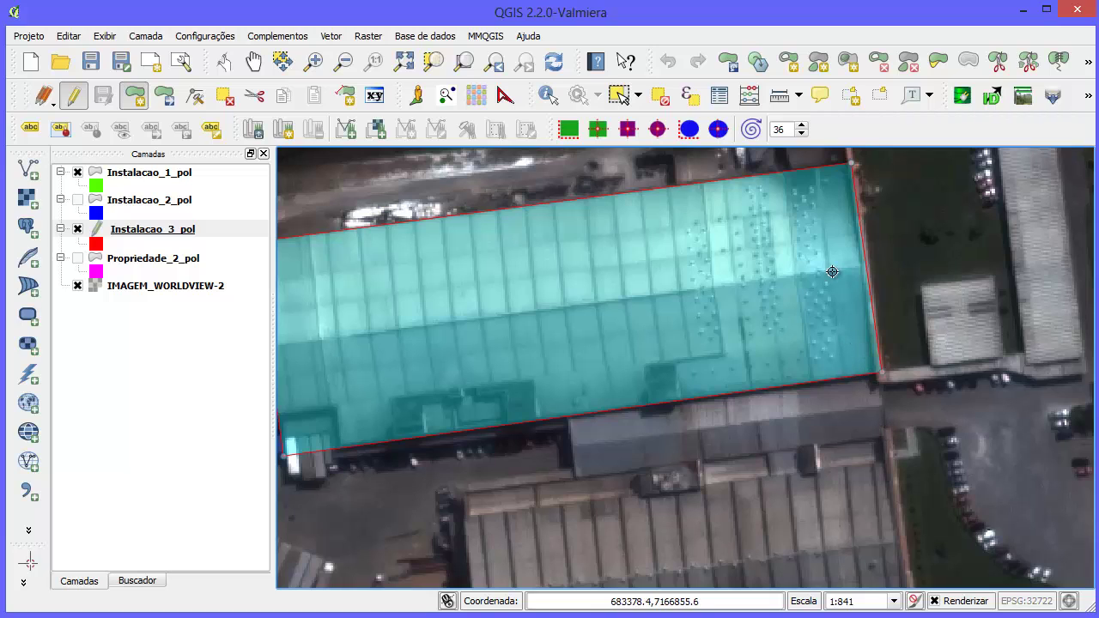
{"action": "left_click", "coordinate": [253, 62]}
{"action": "left_click_drag", "start_coordinate": [453, 251], "coordinate": [608, 302]}
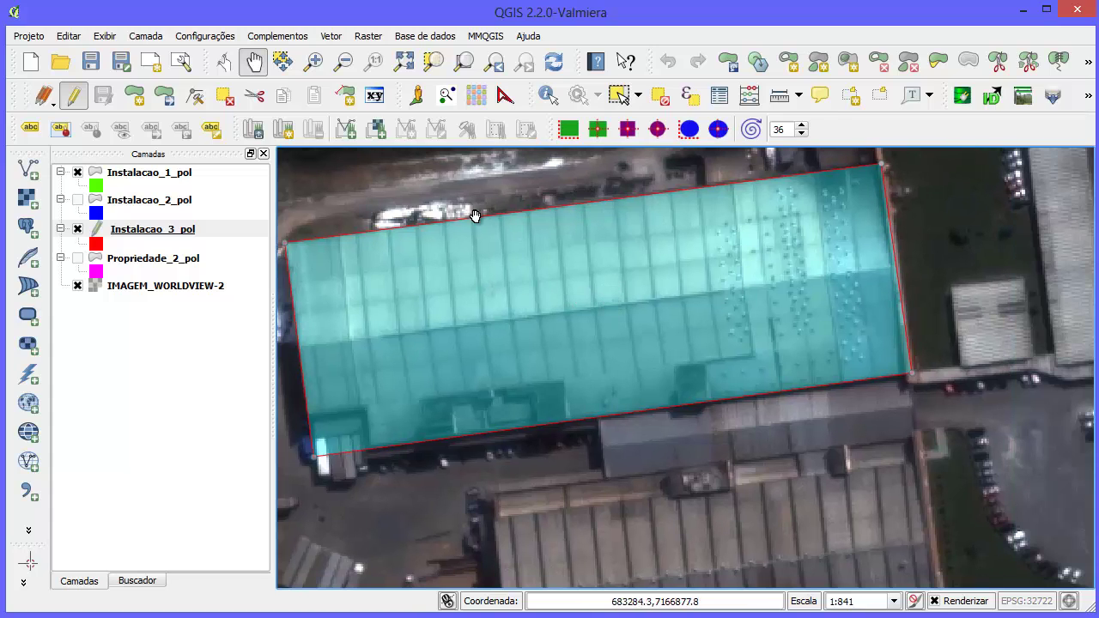
{"action": "left_click", "coordinate": [159, 229]}
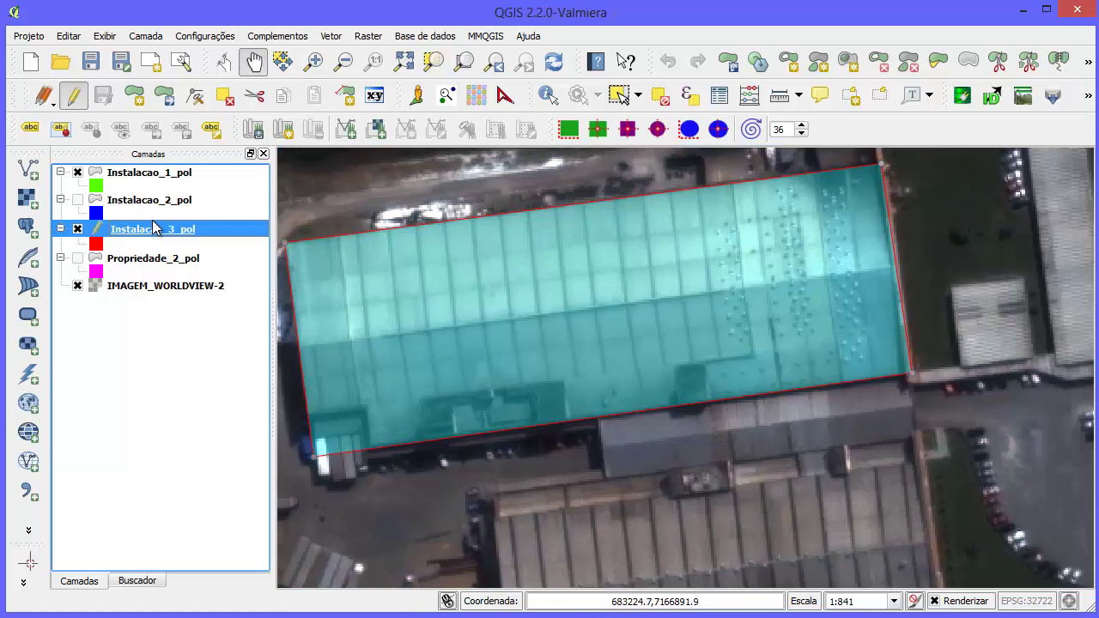
{"action": "left_click", "coordinate": [194, 94]}
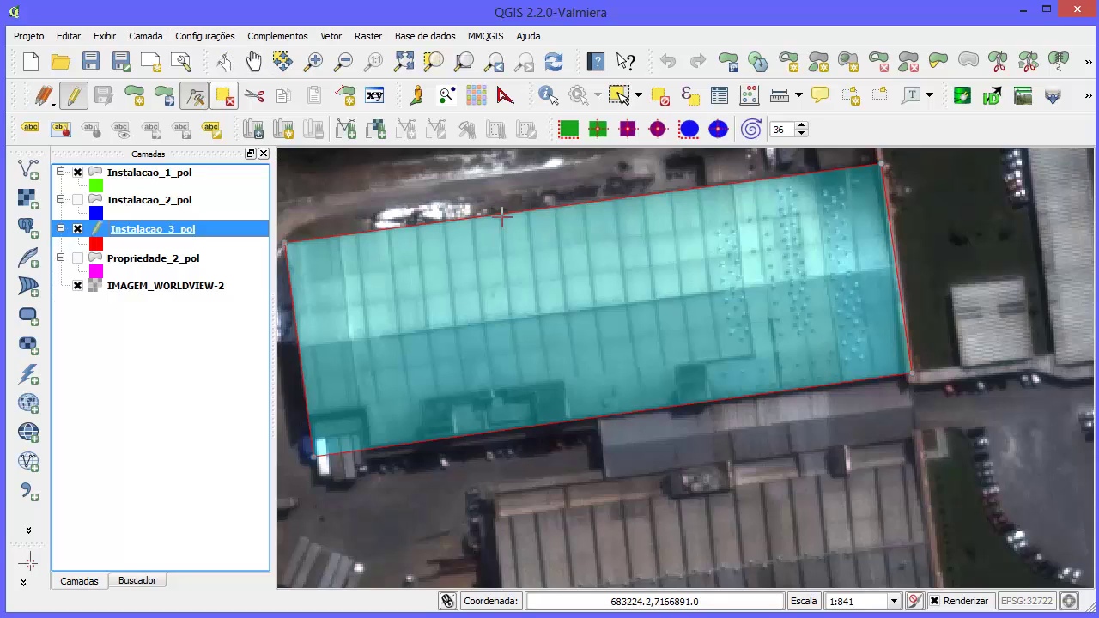
{"action": "left_click", "coordinate": [896, 273]}
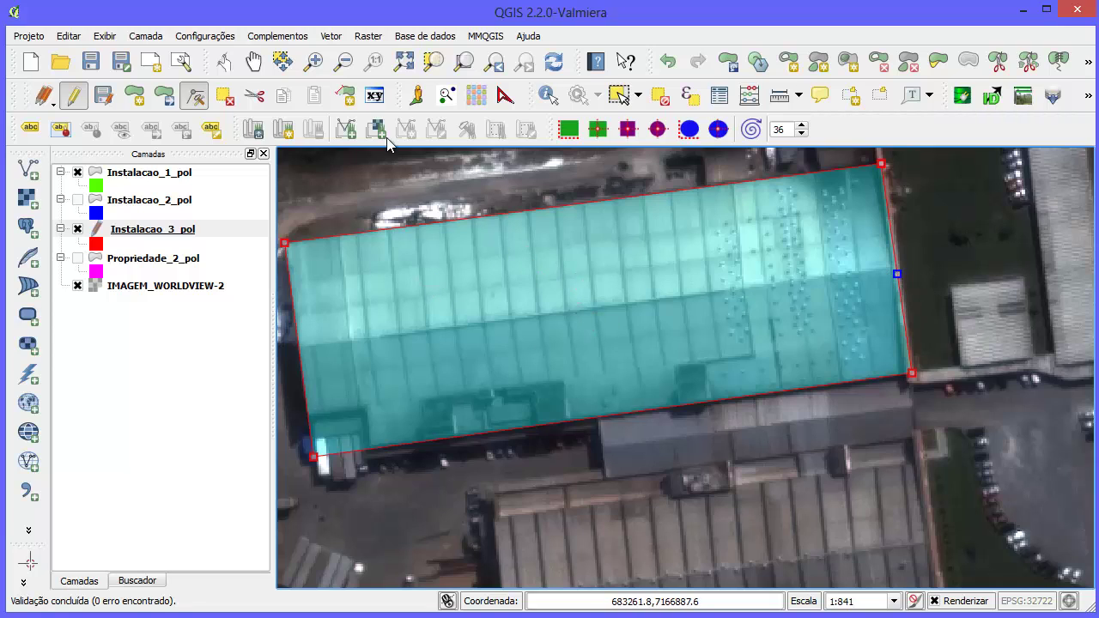
Step: Start a new polygon inside the large roof's eastern half and change the snapping mode for Instalacao_3_pol
{"action": "left_click", "coordinate": [134, 95]}
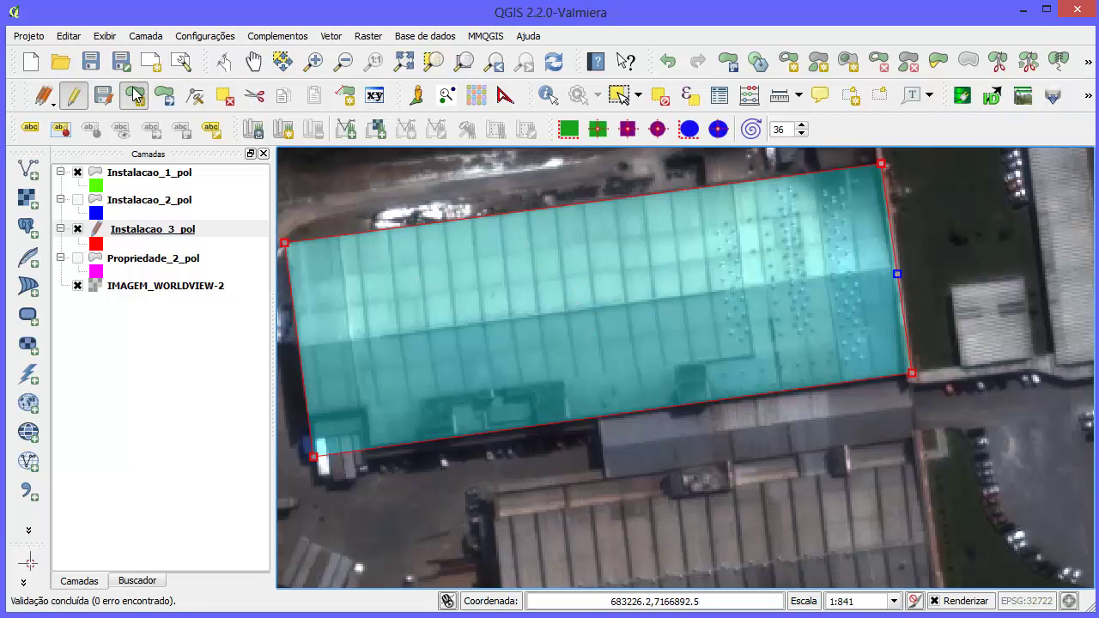
{"action": "left_click", "coordinate": [723, 280]}
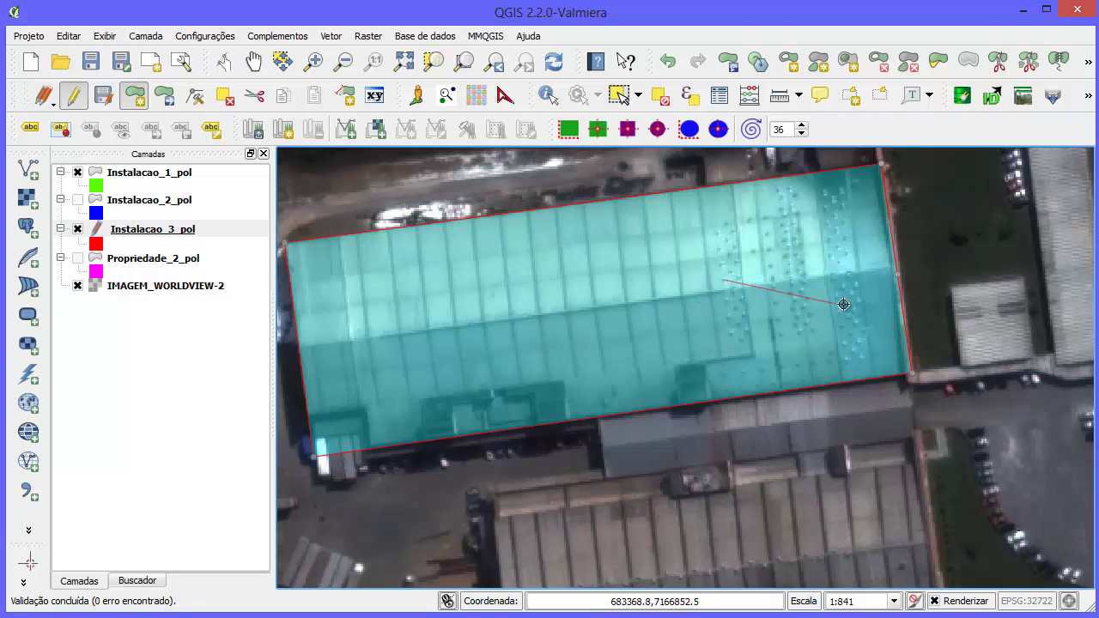
{"action": "left_click", "coordinate": [717, 243]}
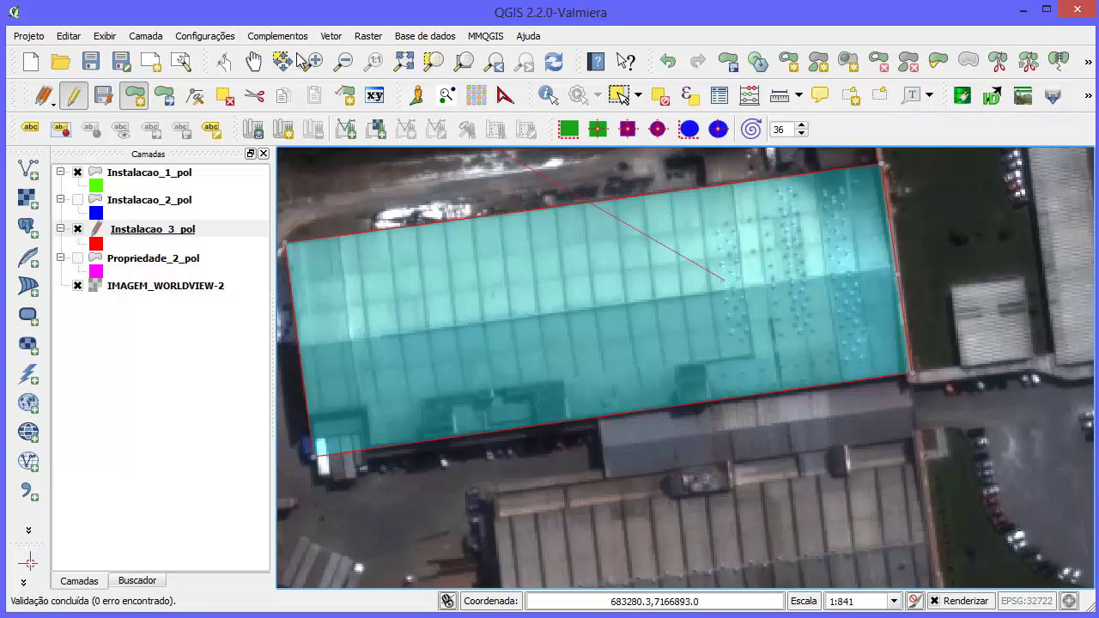
{"action": "left_click", "coordinate": [210, 36]}
{"action": "left_click", "coordinate": [248, 144]}
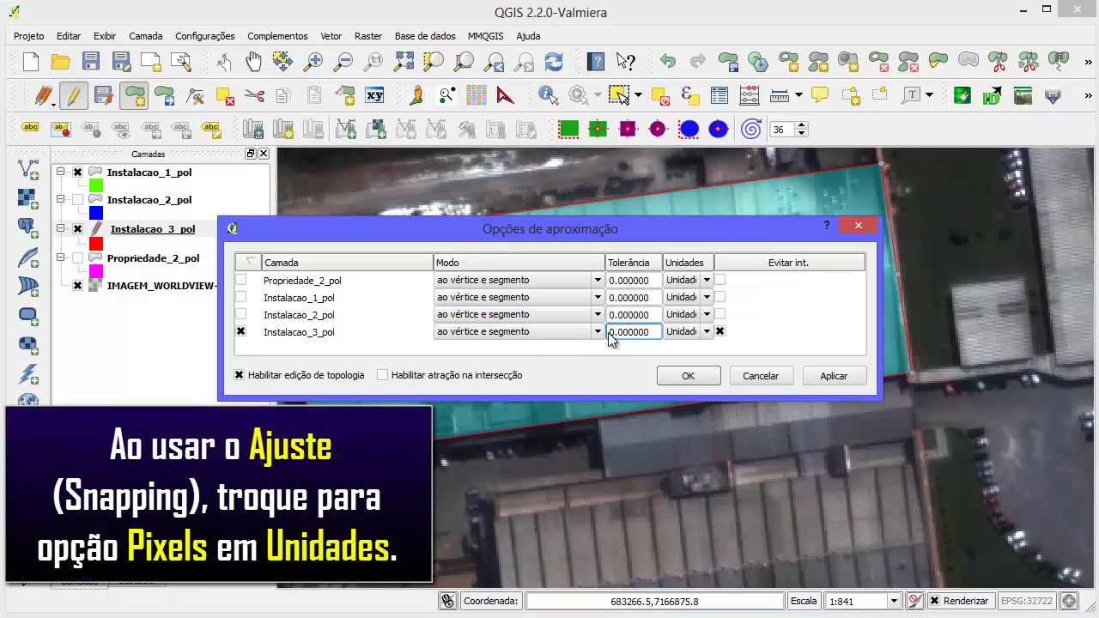
{"action": "left_click", "coordinate": [532, 332]}
{"action": "left_click", "coordinate": [505, 347]}
{"action": "left_click", "coordinate": [687, 376]}
Step: Digitize a polygon in Instalacao_3_pol covering the narrow roof south of the large roof, overlapping the large roof polygon, with id 4
{"action": "left_click", "coordinate": [724, 279]}
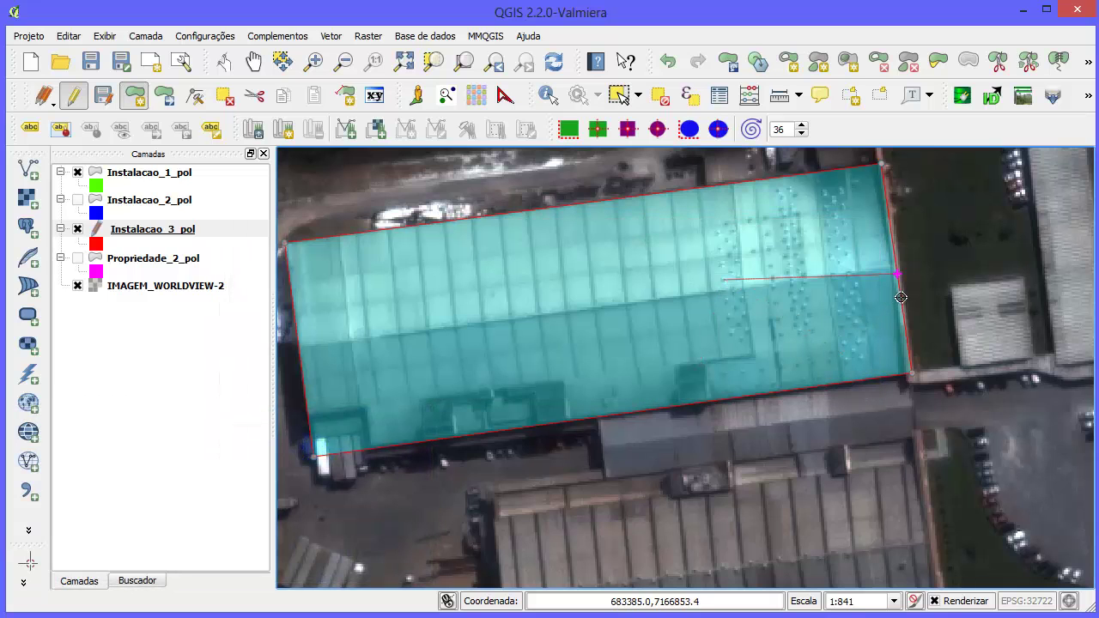
{"action": "left_click", "coordinate": [906, 275]}
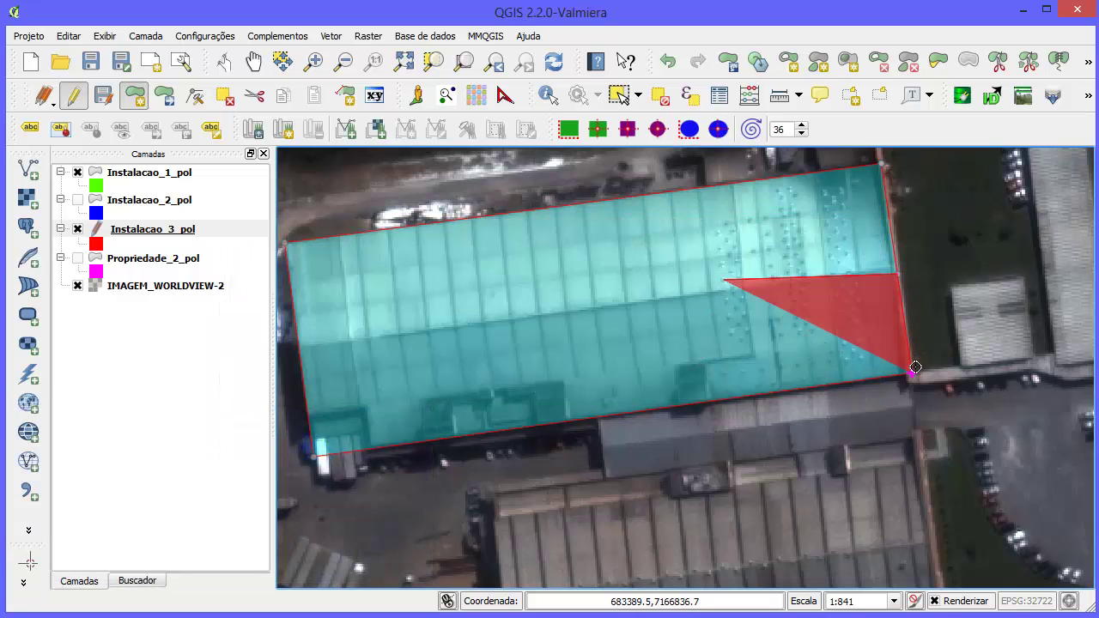
{"action": "left_click", "coordinate": [911, 373]}
{"action": "right_click", "coordinate": [912, 374]}
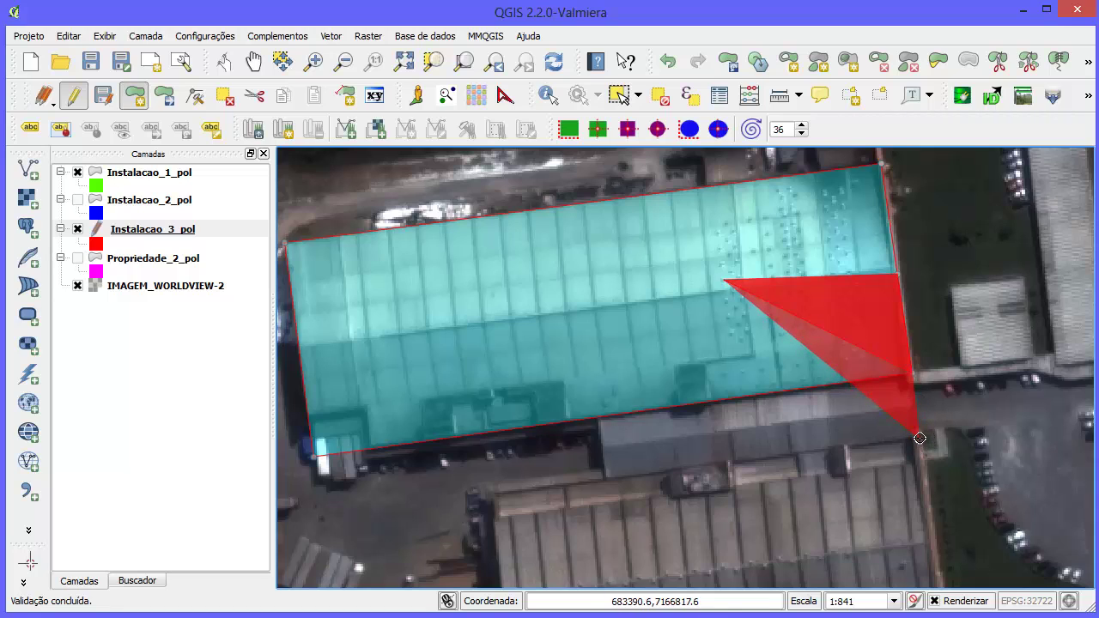
{"action": "left_click", "coordinate": [922, 437]}
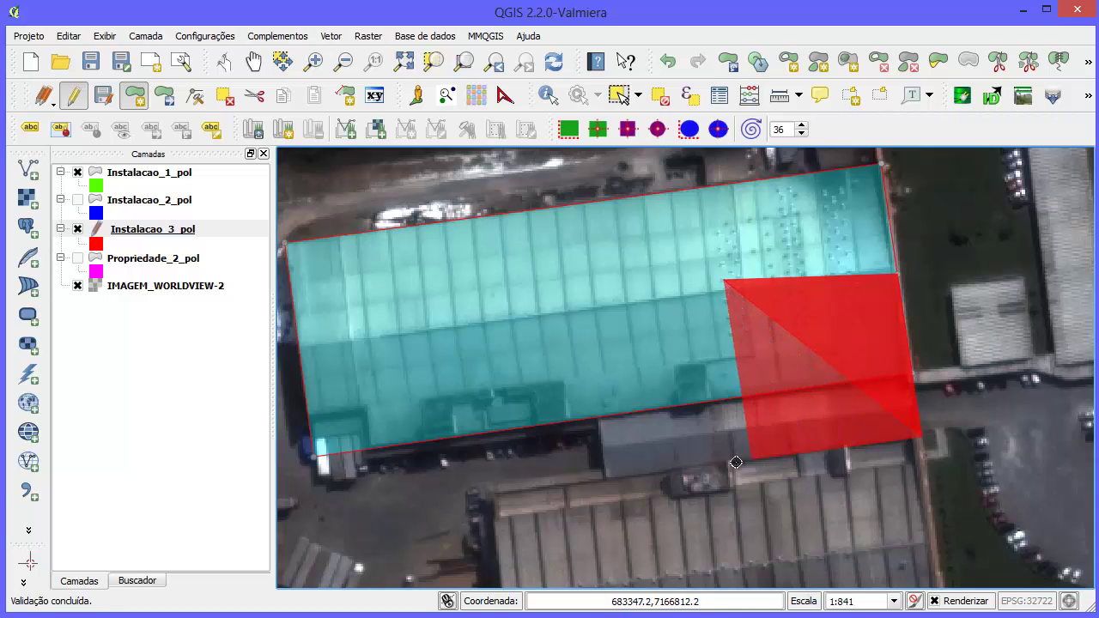
{"action": "left_click", "coordinate": [603, 477]}
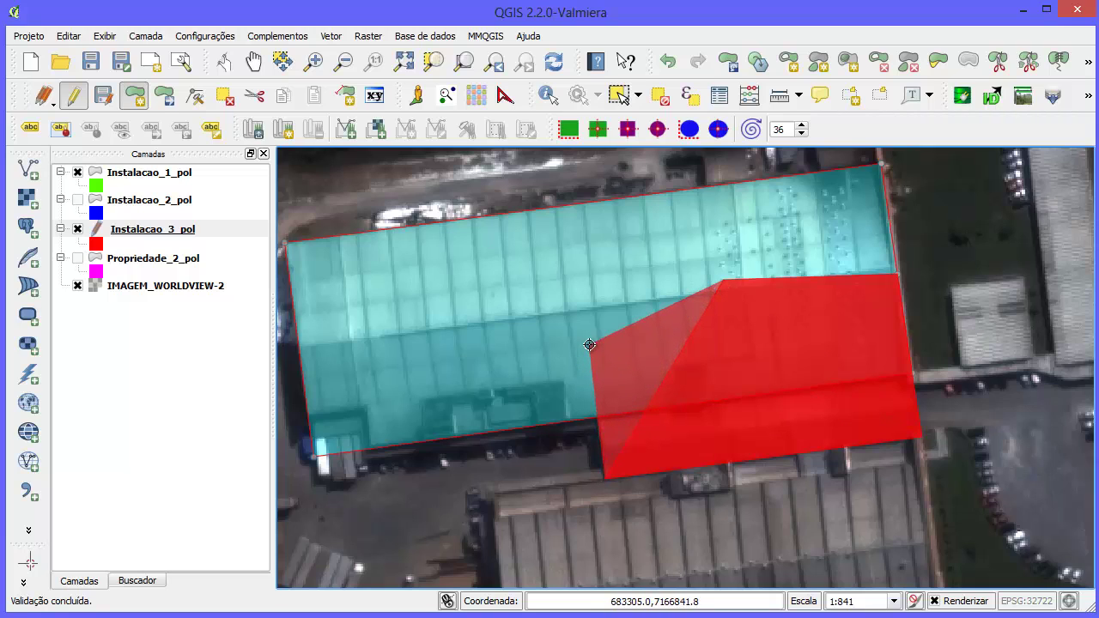
{"action": "left_click", "coordinate": [586, 299]}
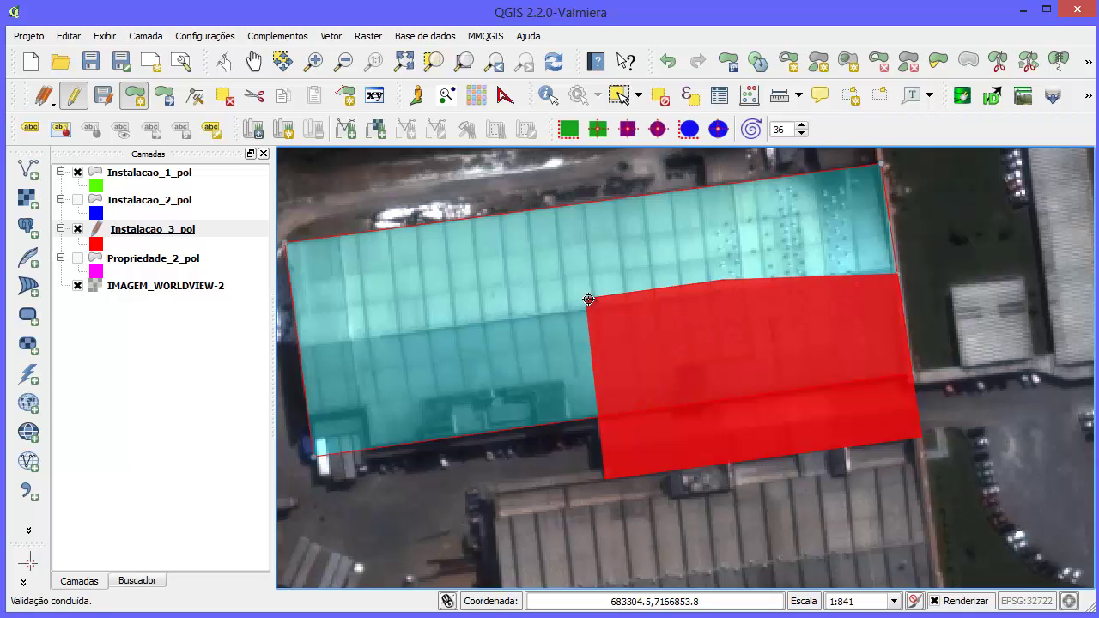
{"action": "right_click", "coordinate": [590, 300]}
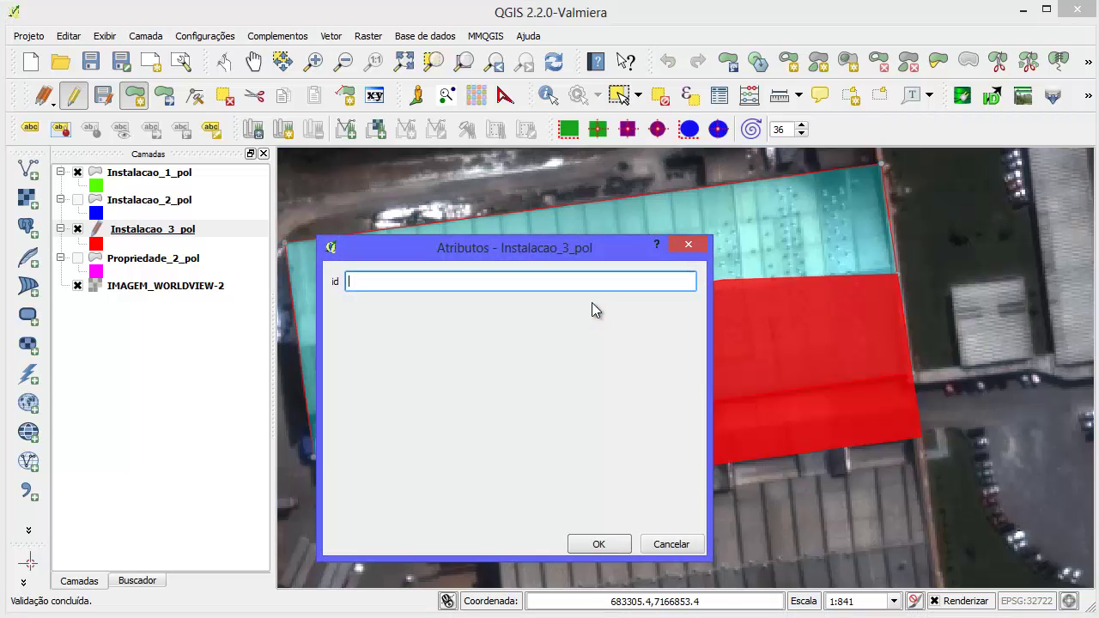
{"action": "type", "text": "4"}
{"action": "left_click", "coordinate": [600, 544]}
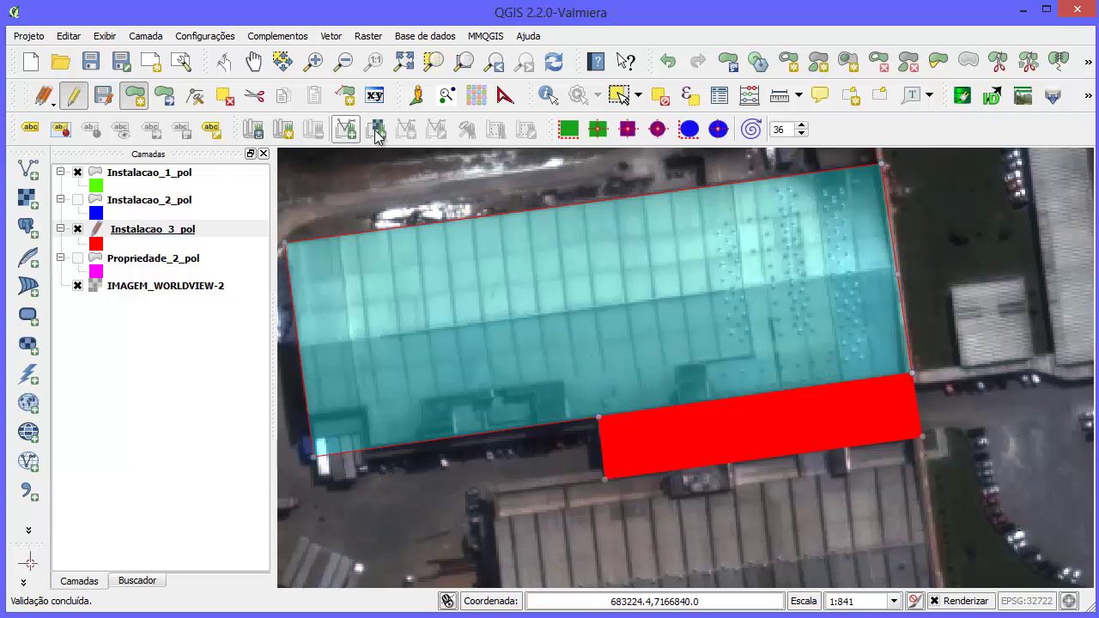
{"action": "left_click", "coordinate": [146, 228]}
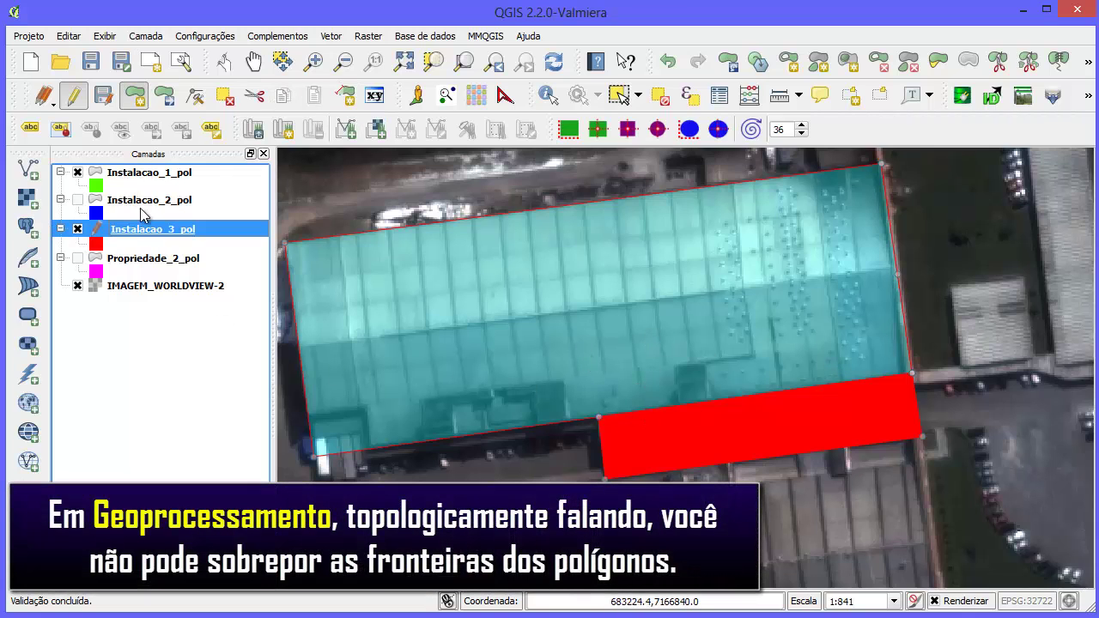
{"action": "left_click", "coordinate": [84, 102]}
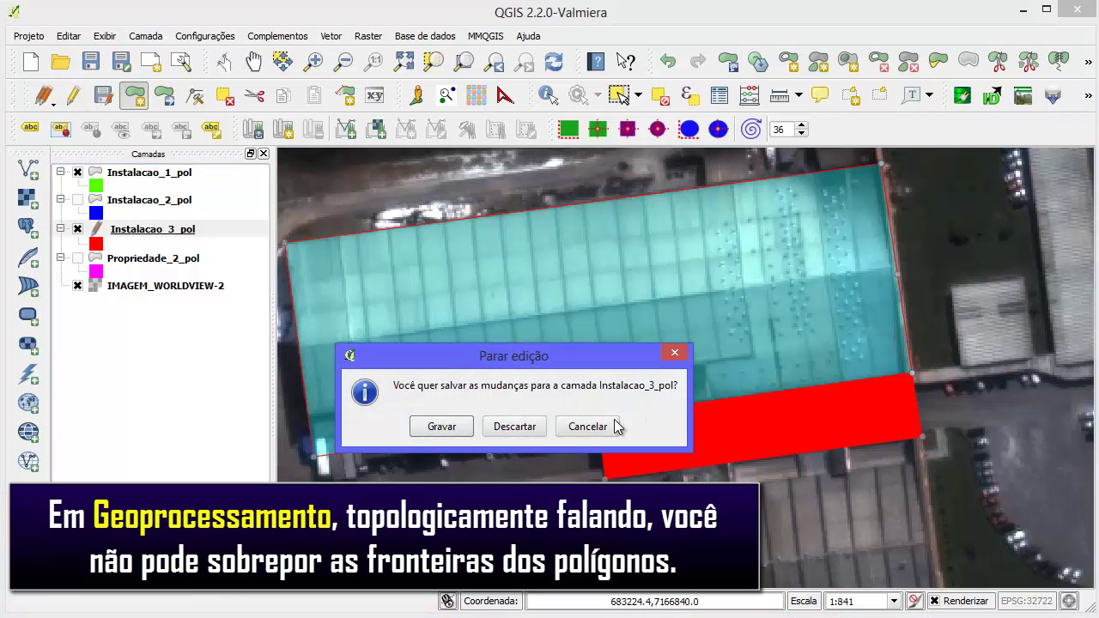
{"action": "left_click", "coordinate": [587, 427]}
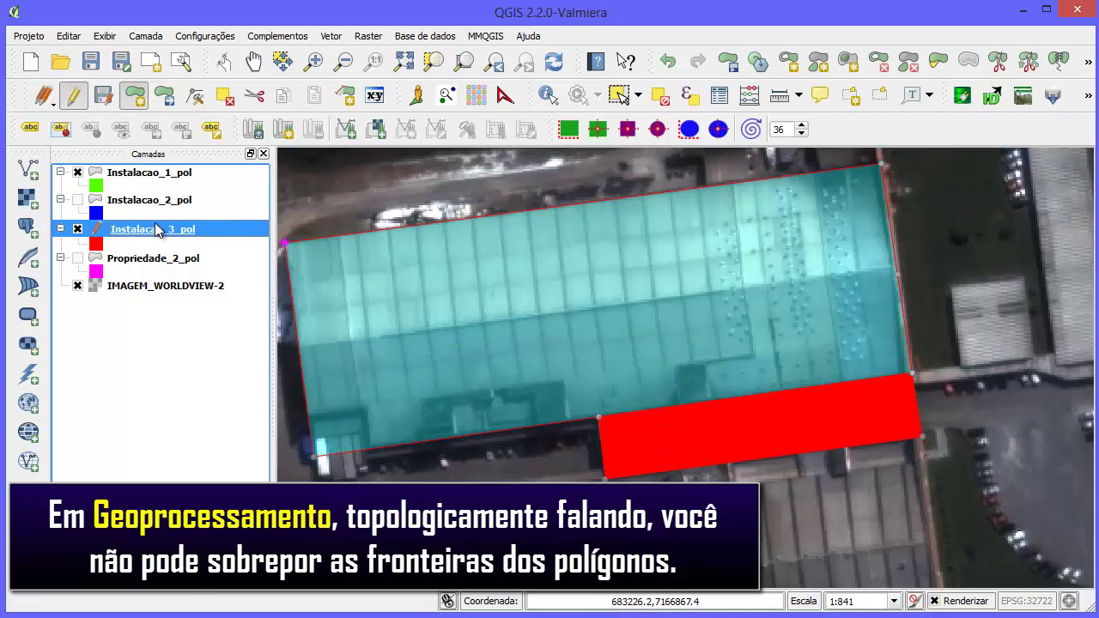
{"action": "left_click", "coordinate": [196, 96]}
Step: Select the narrow roof polygon and the large roof polygon individually, ending with both selected together
{"action": "left_click", "coordinate": [619, 94]}
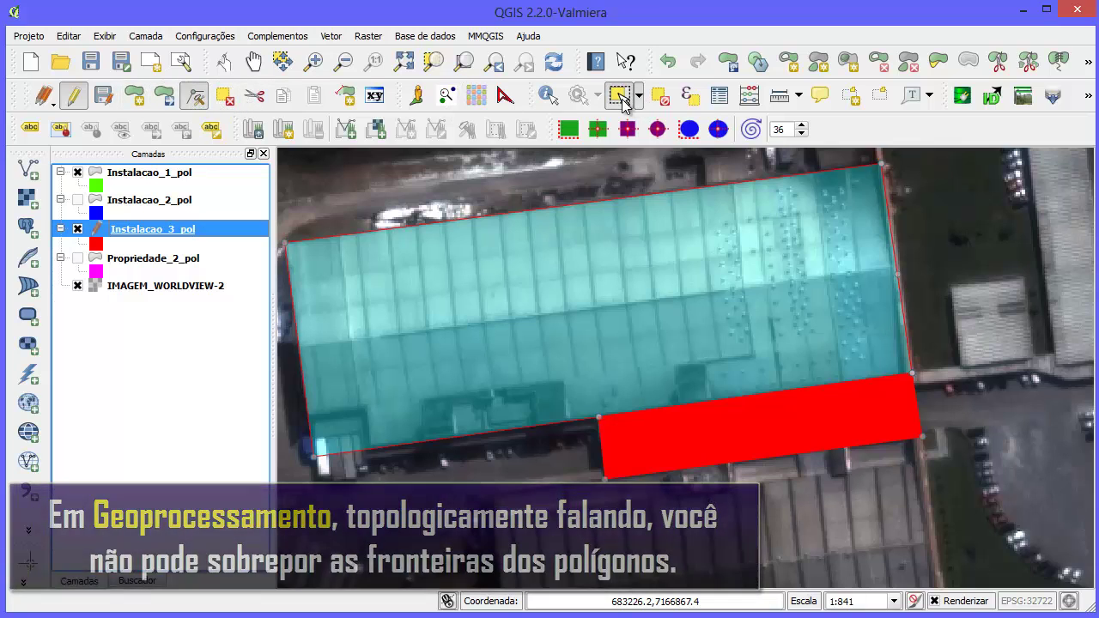
{"action": "left_click", "coordinate": [755, 438]}
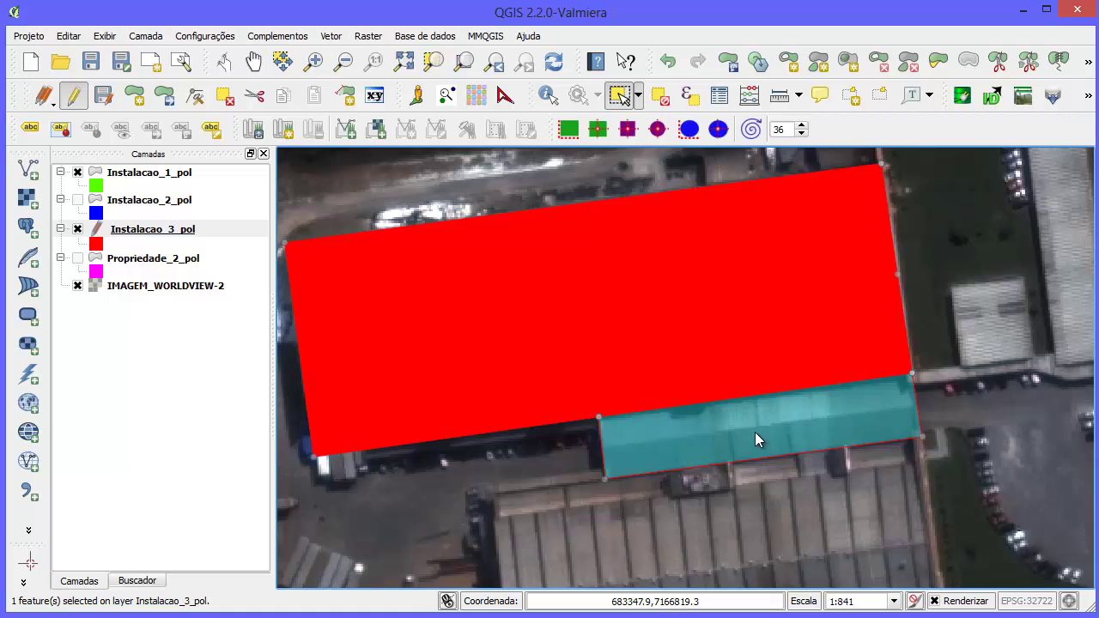
{"action": "left_click", "coordinate": [652, 354]}
{"action": "left_click", "coordinate": [694, 432], "text": "ctrl"}
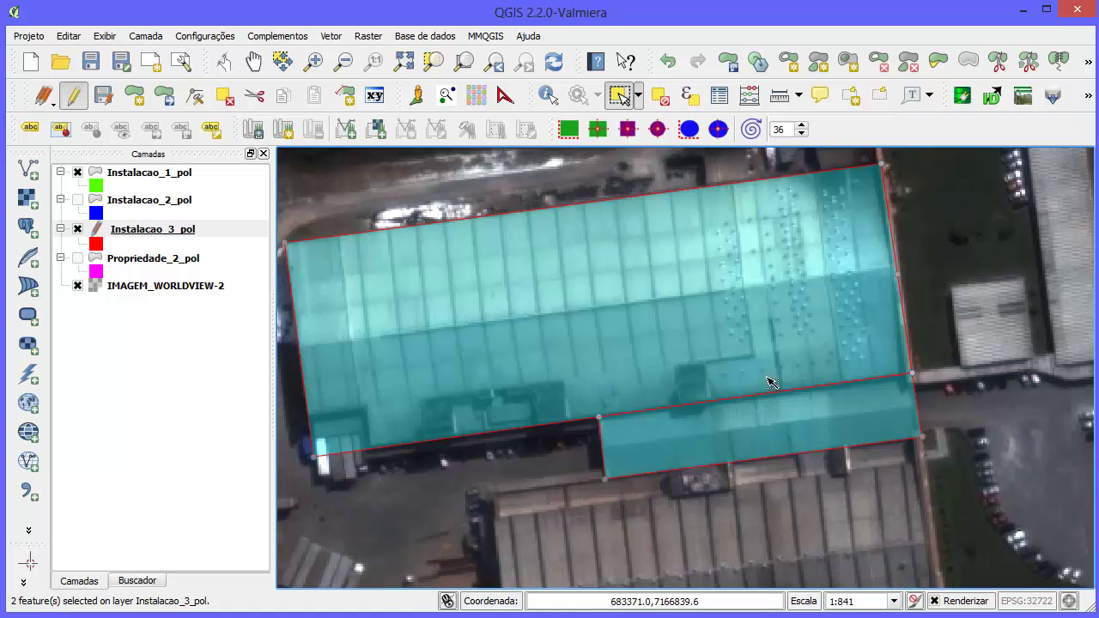
Step: Examine the boundary between the two selected roof polygons on the map at close and wide scales
{"action": "scroll", "coordinate": [798, 414], "scroll_direction": "up", "scroll_amount": 1}
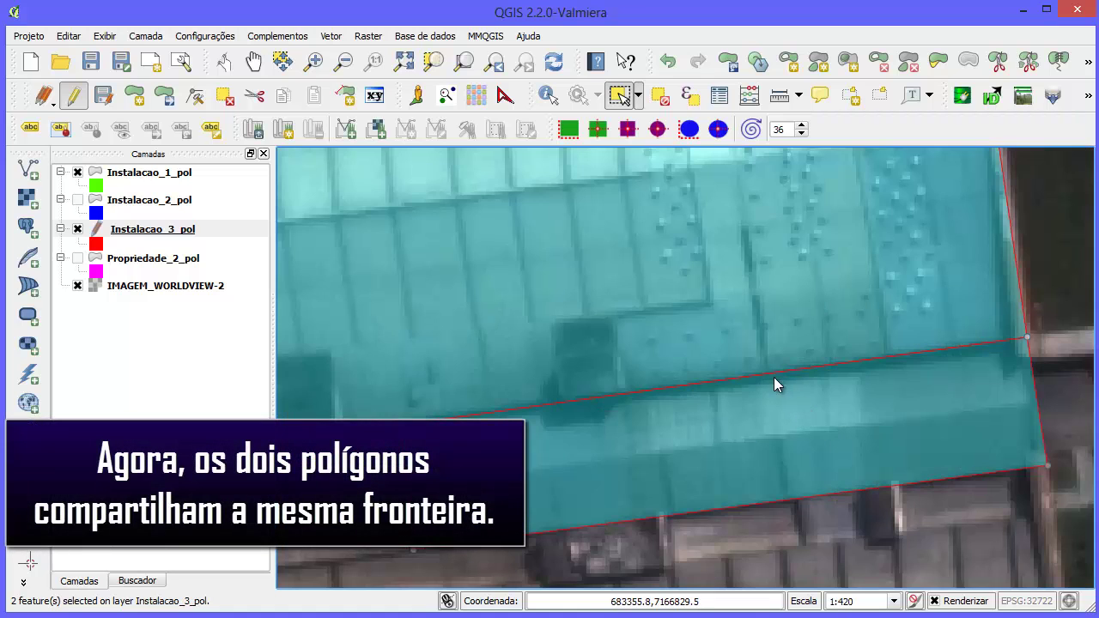
{"action": "scroll", "coordinate": [774, 377], "scroll_direction": "down", "scroll_amount": 1}
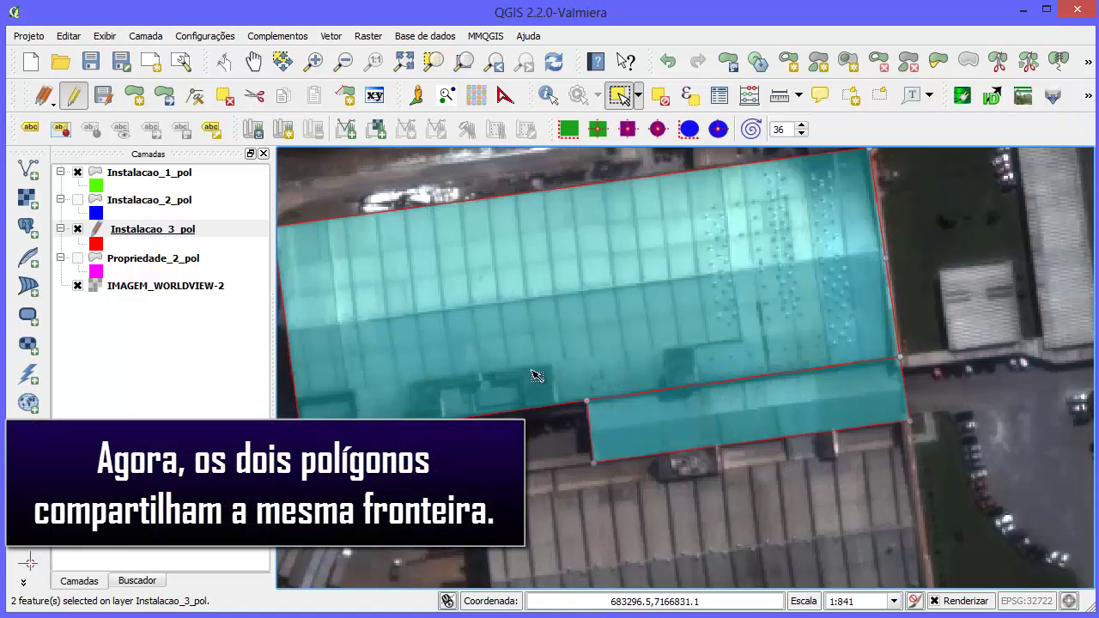
{"action": "scroll", "coordinate": [389, 367], "scroll_direction": "down", "scroll_amount": 1}
{"action": "scroll", "coordinate": [389, 368], "scroll_direction": "up", "scroll_amount": 1}
{"action": "scroll", "coordinate": [389, 367], "scroll_direction": "down", "scroll_amount": 1}
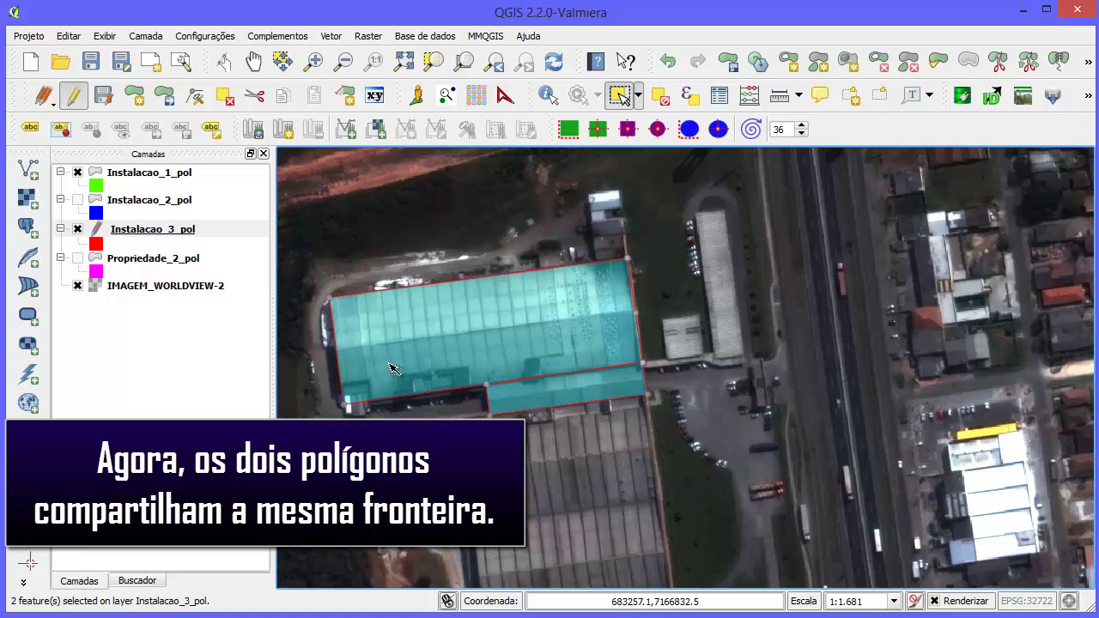
{"action": "scroll", "coordinate": [389, 367], "scroll_direction": "up", "scroll_amount": 1}
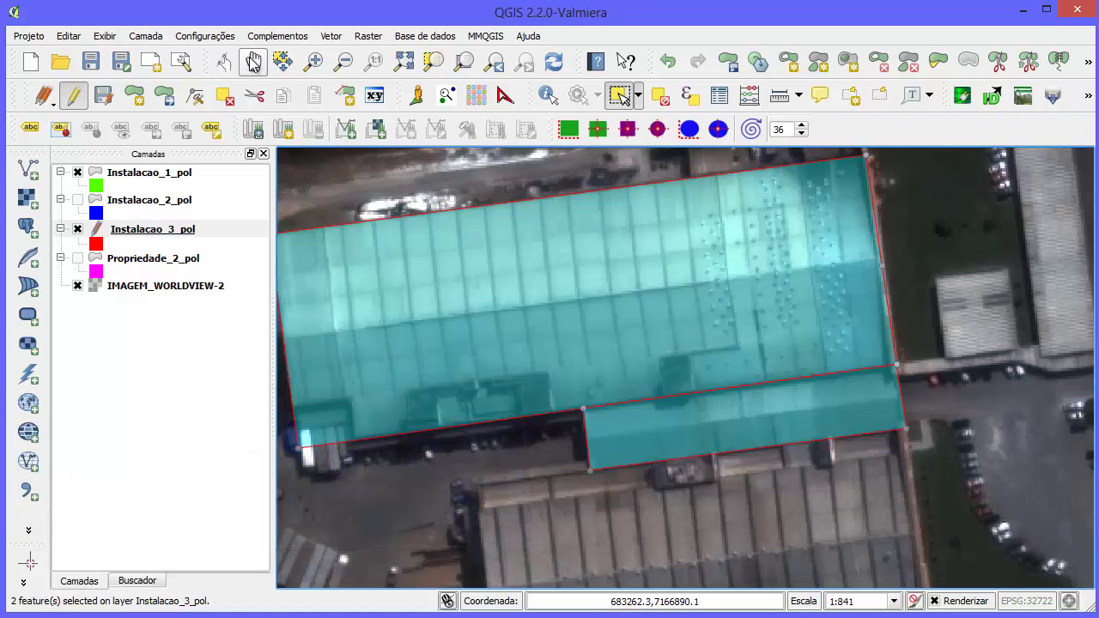
{"action": "left_click", "coordinate": [253, 62]}
{"action": "left_click_drag", "start_coordinate": [521, 305], "coordinate": [615, 335]}
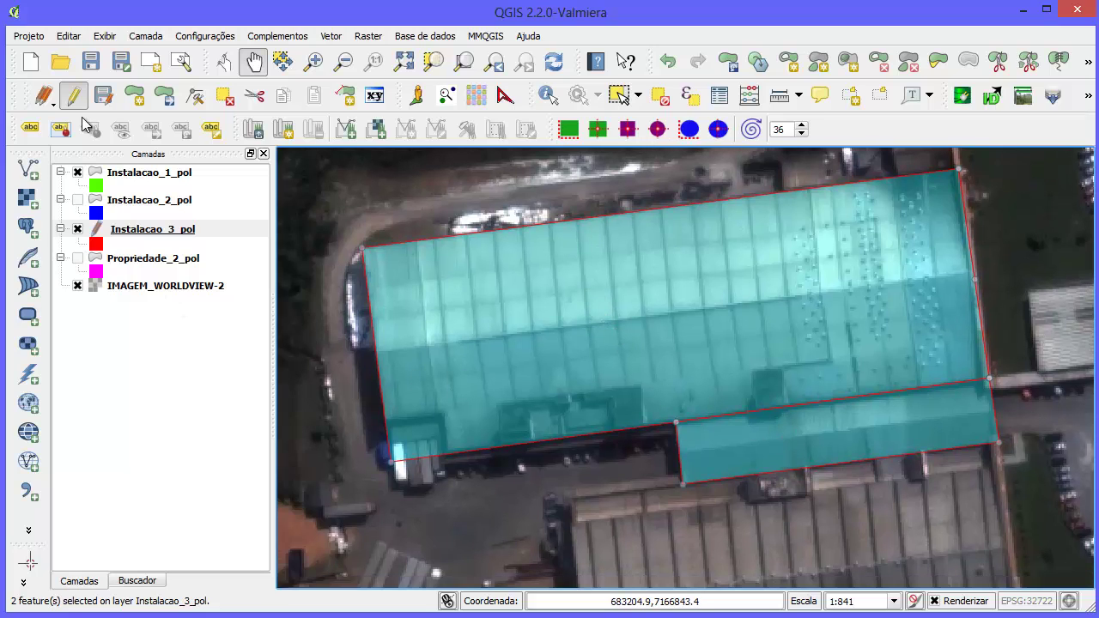
Step: Save the edits to Instalacao_3_pol, end its editing session and clear the feature selection
{"action": "left_click", "coordinate": [101, 97]}
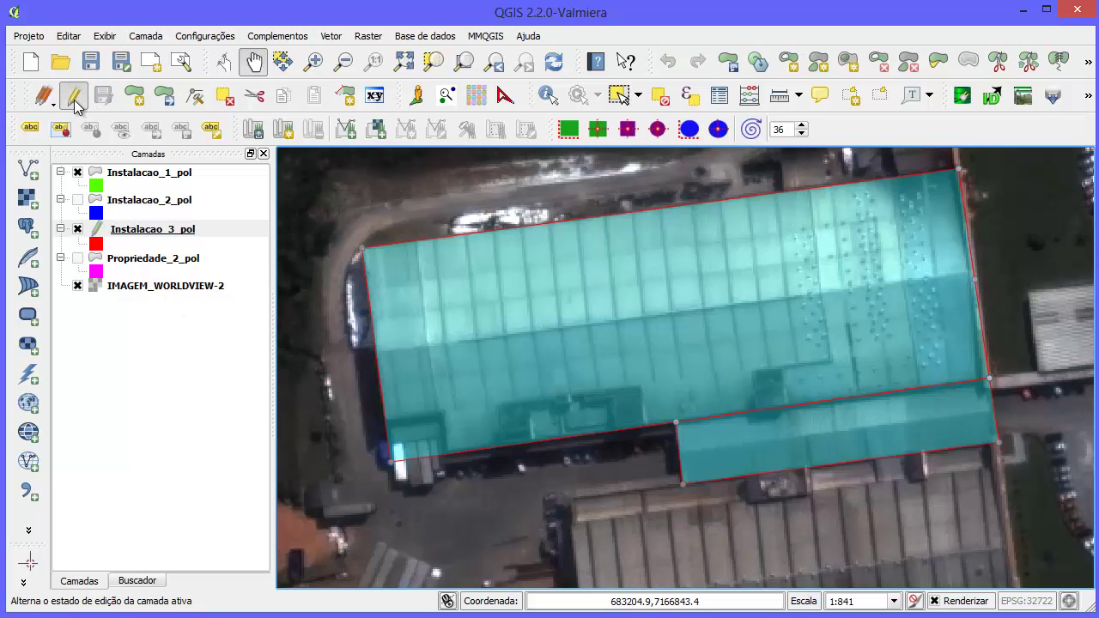
{"action": "left_click", "coordinate": [75, 99]}
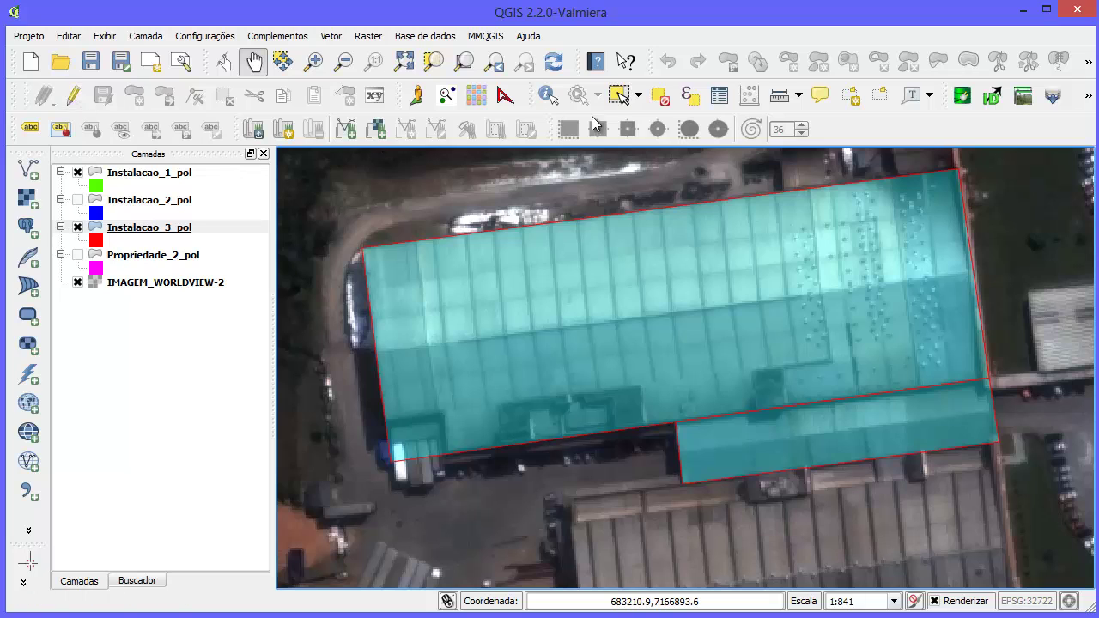
{"action": "left_click", "coordinate": [660, 96]}
Step: Set the fill style of Instalacao_3_pol's simple fill (Preenchimento simples) to Sem pincel so only the polygon outlines are drawn
{"action": "left_click", "coordinate": [112, 231]}
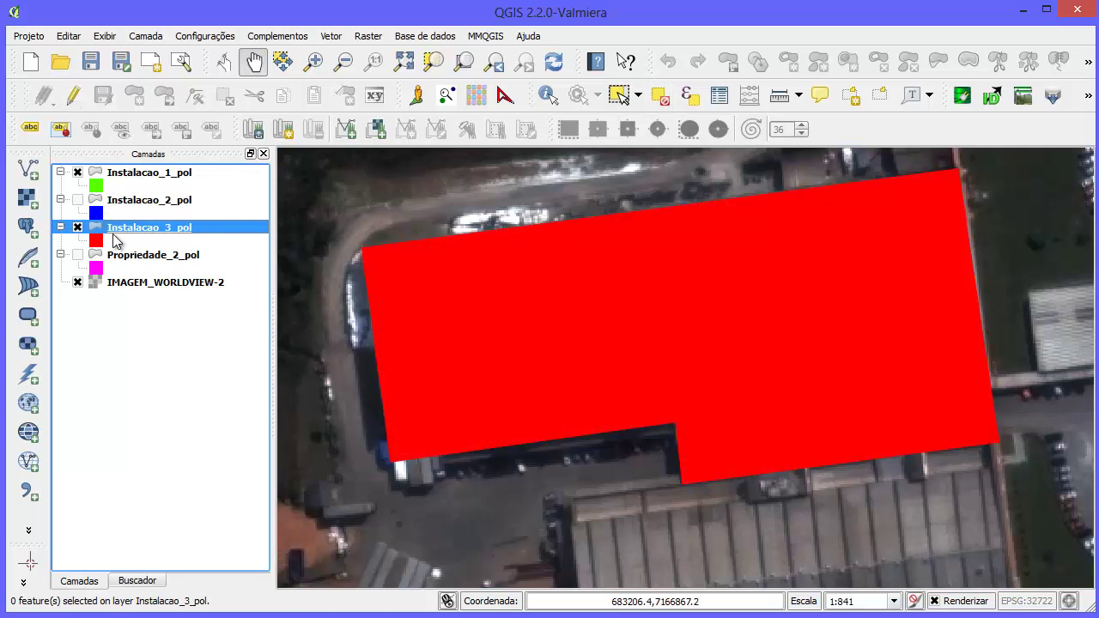
{"action": "left_click", "coordinate": [97, 244]}
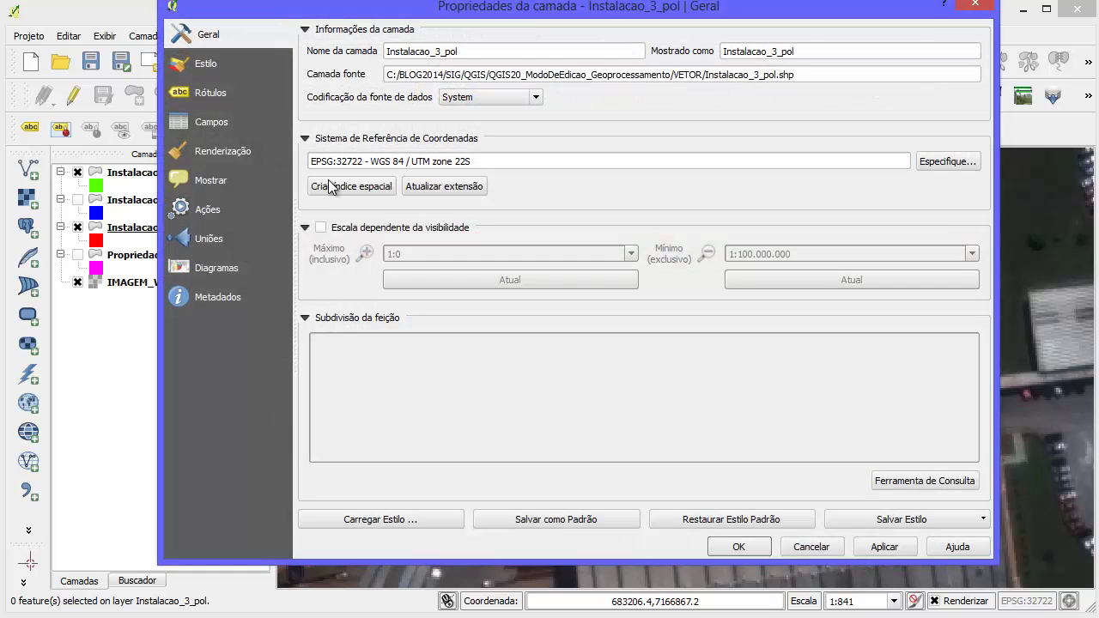
{"action": "left_click_drag", "start_coordinate": [276, 11], "coordinate": [275, 36]}
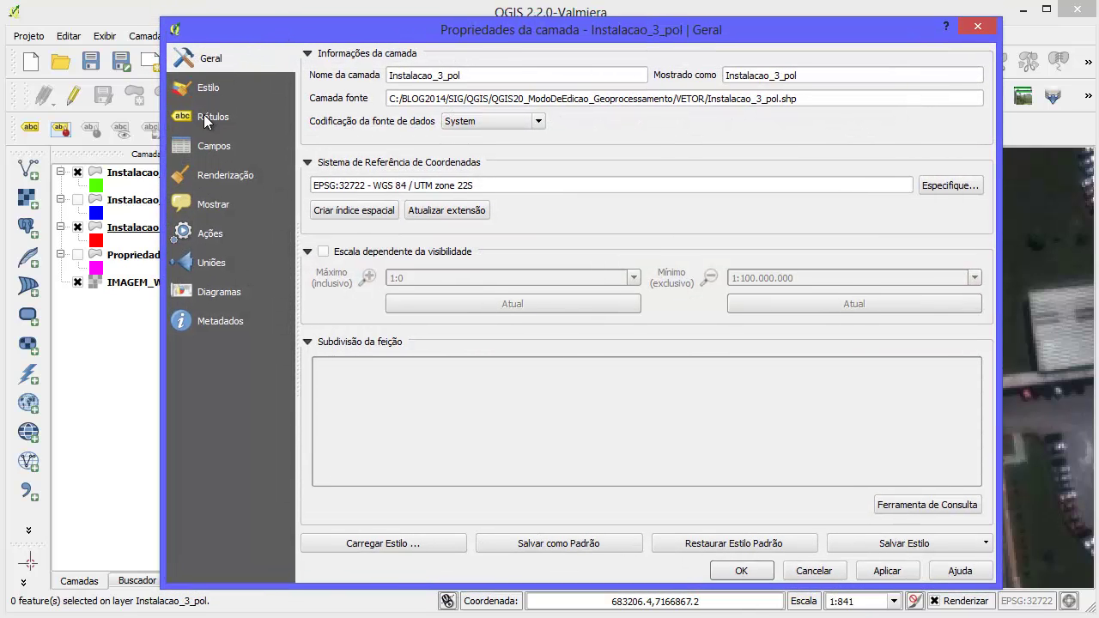
{"action": "left_click", "coordinate": [221, 93]}
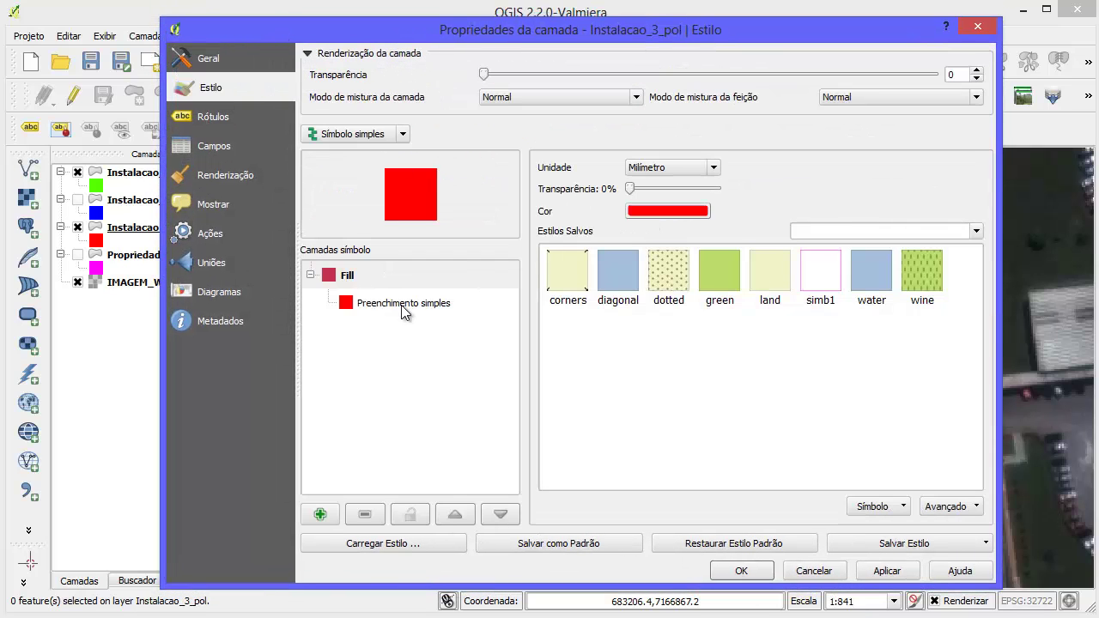
{"action": "left_click", "coordinate": [404, 305]}
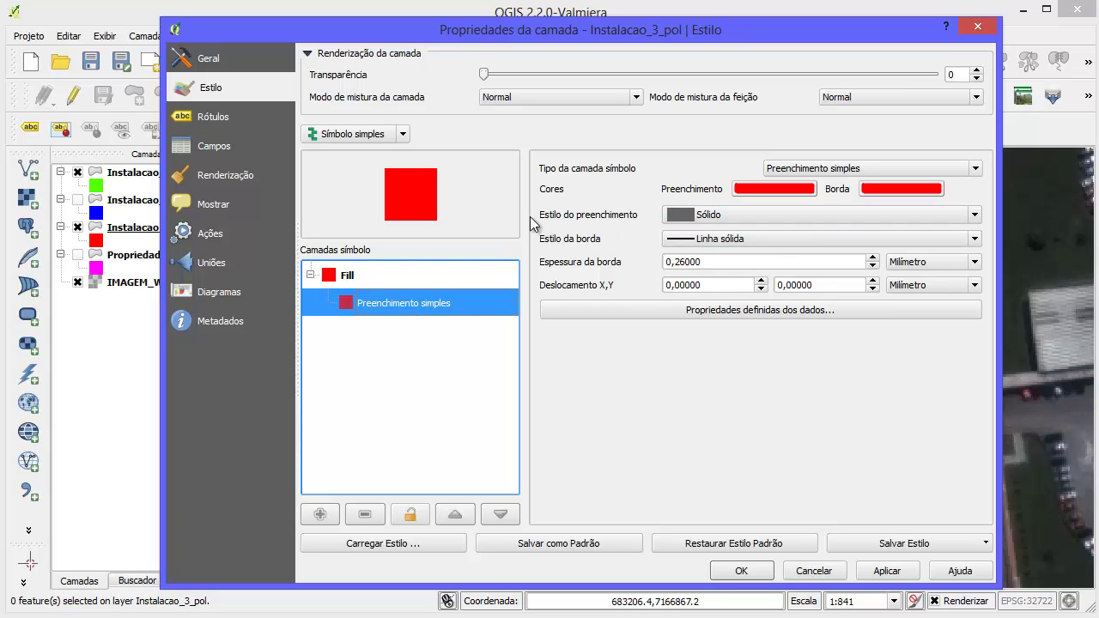
{"action": "left_click", "coordinate": [791, 215]}
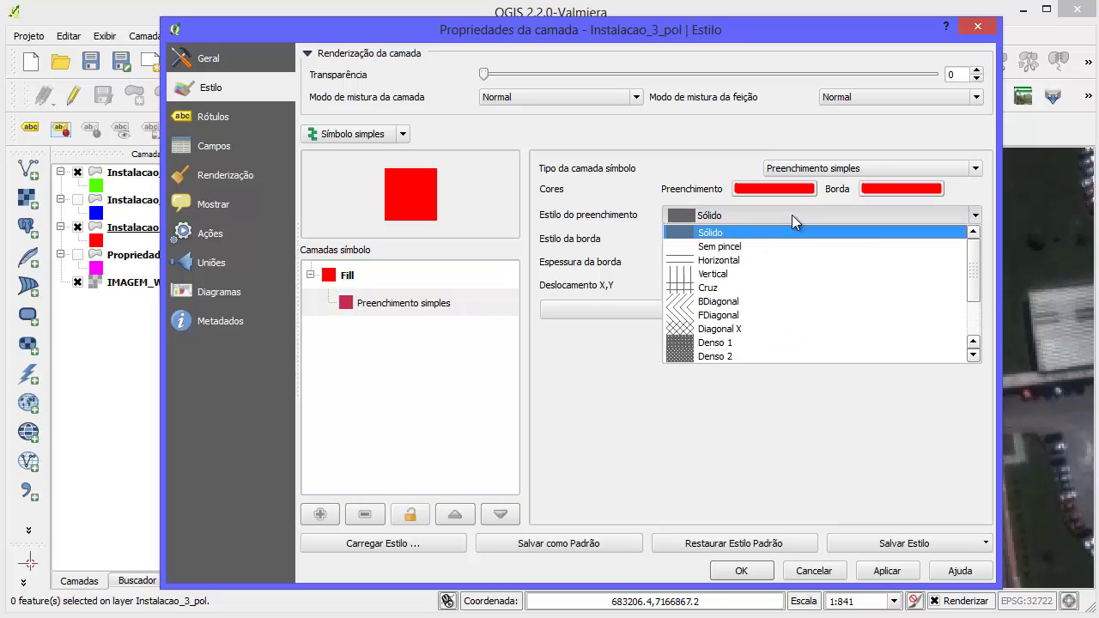
{"action": "left_click", "coordinate": [783, 249]}
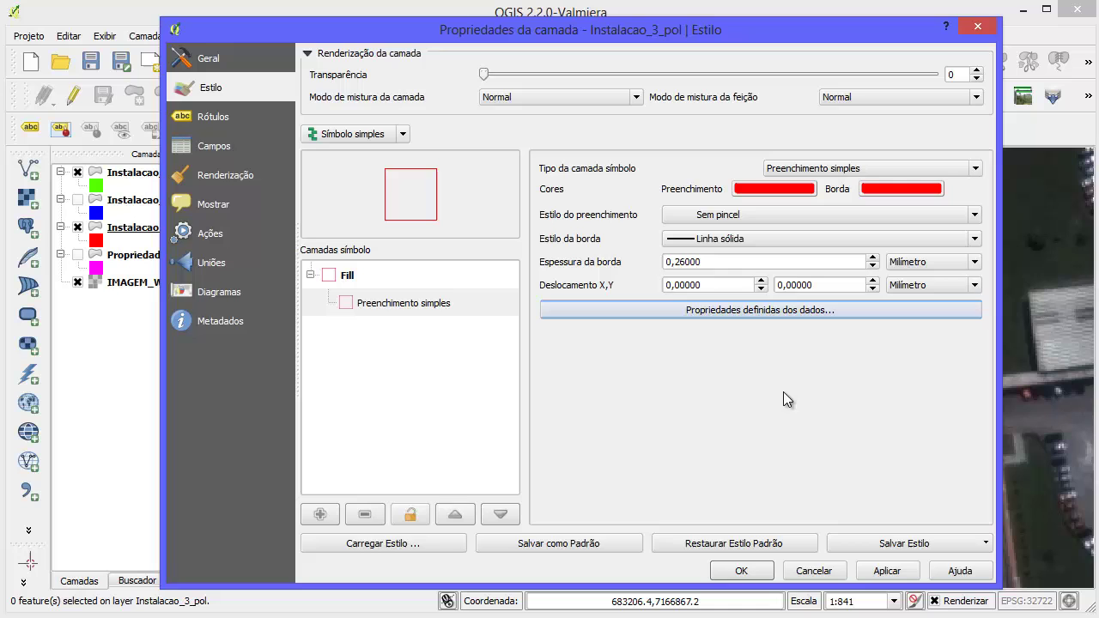
{"action": "left_click", "coordinate": [743, 570]}
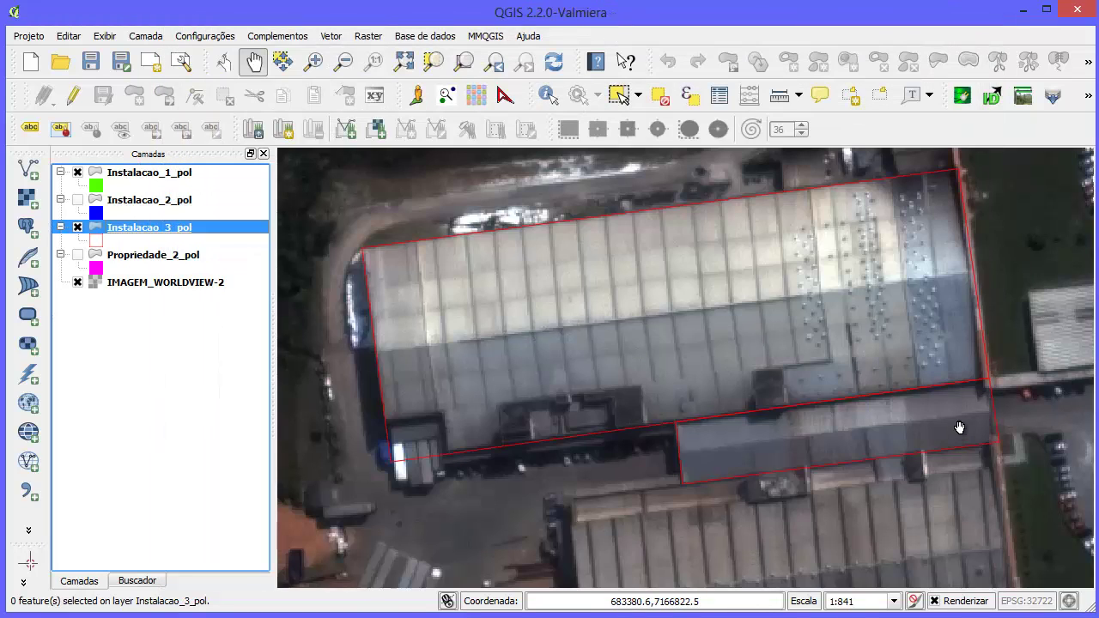
Step: Inspect the outlines up close along the shared boundary, the large roof's eastern edge and the narrow polygon's northwest corner
{"action": "scroll", "coordinate": [1015, 375], "scroll_direction": "up", "scroll_amount": 1}
{"action": "scroll", "coordinate": [1014, 375], "scroll_direction": "up", "scroll_amount": 5}
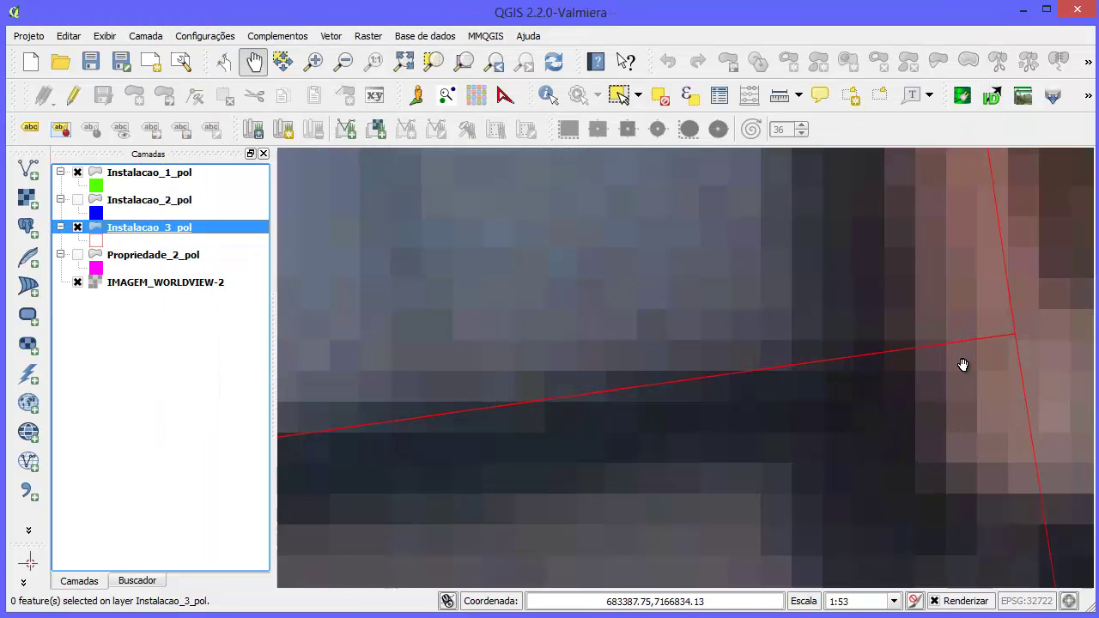
{"action": "scroll", "coordinate": [1004, 341], "scroll_direction": "down", "scroll_amount": 7}
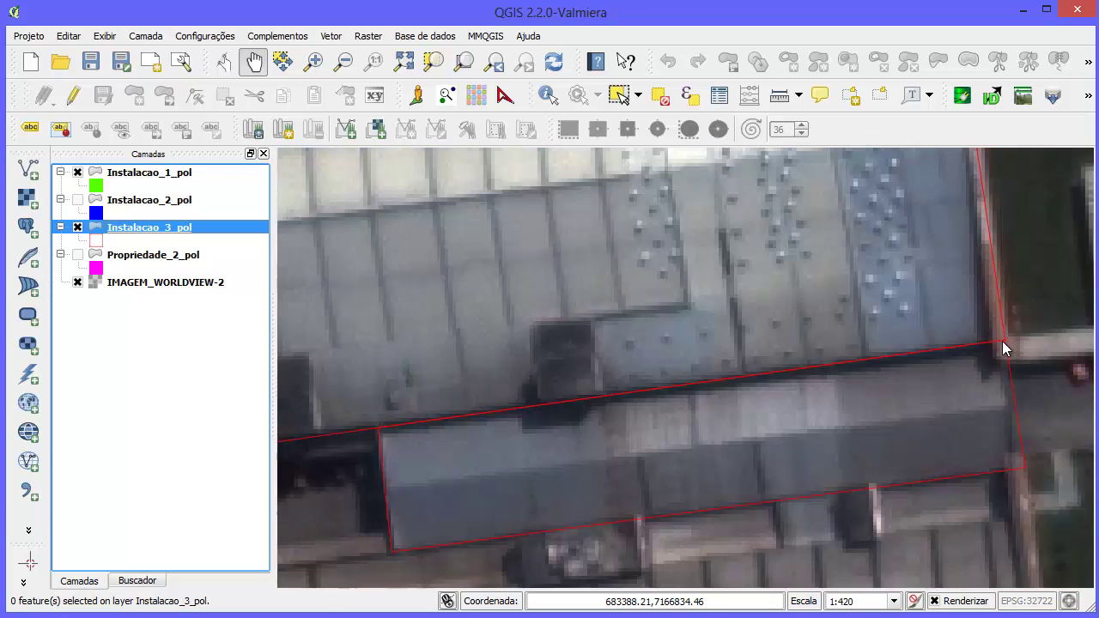
{"action": "scroll", "coordinate": [1013, 288], "scroll_direction": "up", "scroll_amount": 2}
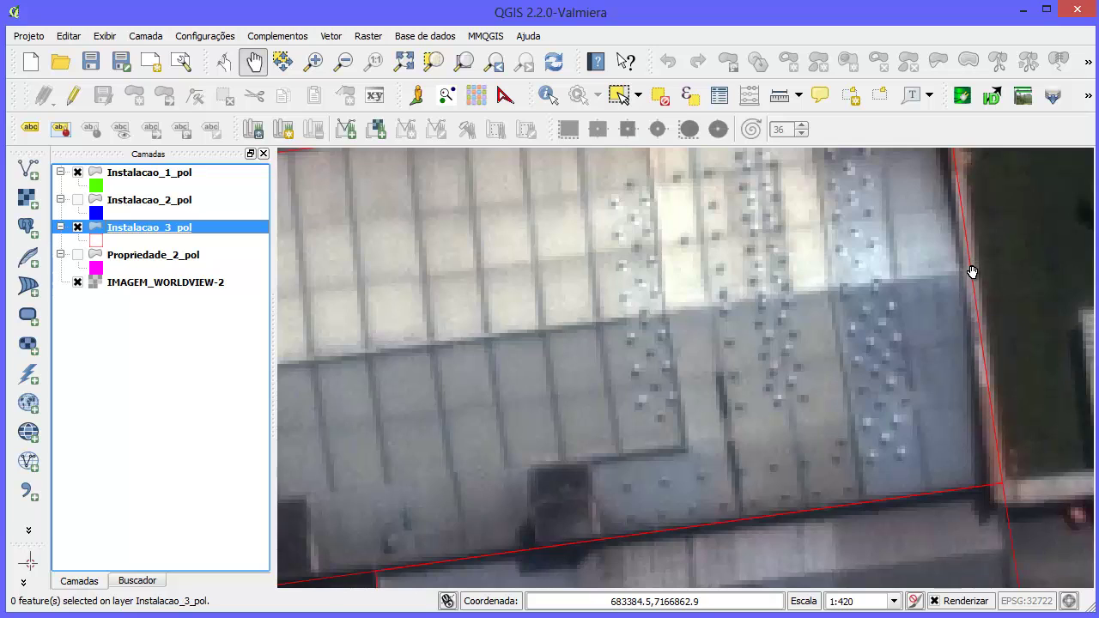
{"action": "scroll", "coordinate": [970, 275], "scroll_direction": "down", "scroll_amount": 1}
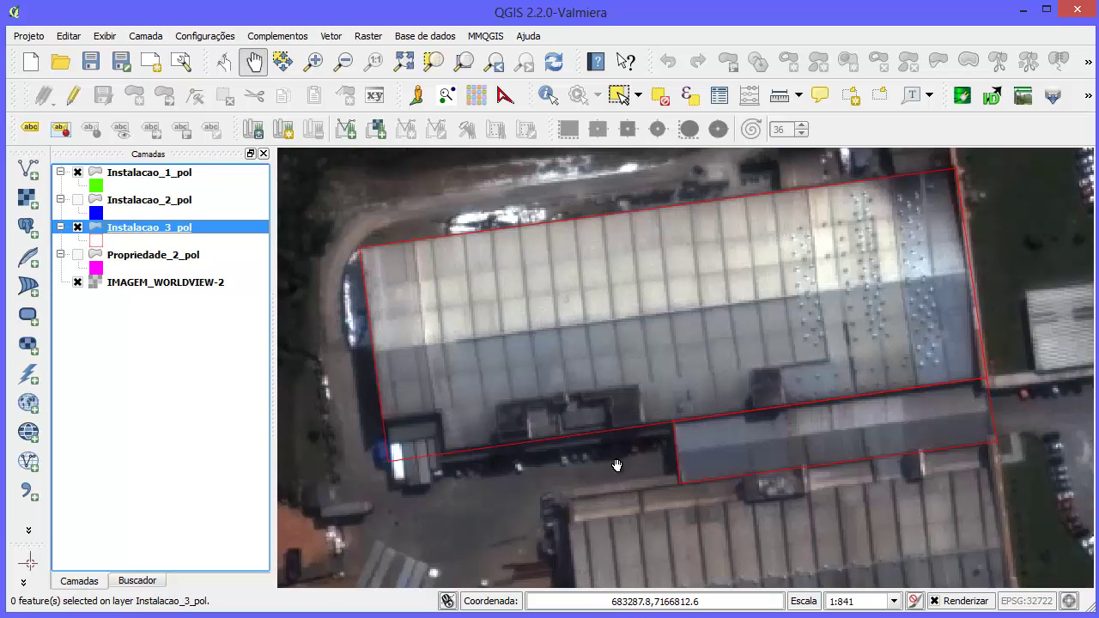
{"action": "scroll", "coordinate": [665, 427], "scroll_direction": "up", "scroll_amount": 3}
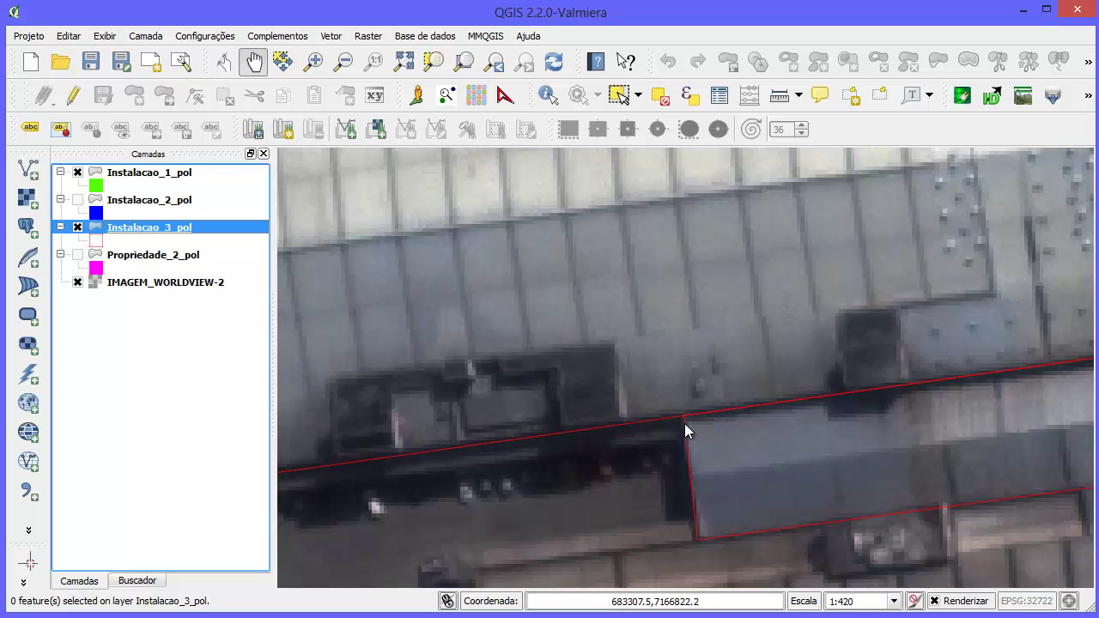
{"action": "scroll", "coordinate": [679, 401], "scroll_direction": "down", "scroll_amount": 3}
{"action": "scroll", "coordinate": [680, 400], "scroll_direction": "down", "scroll_amount": 1}
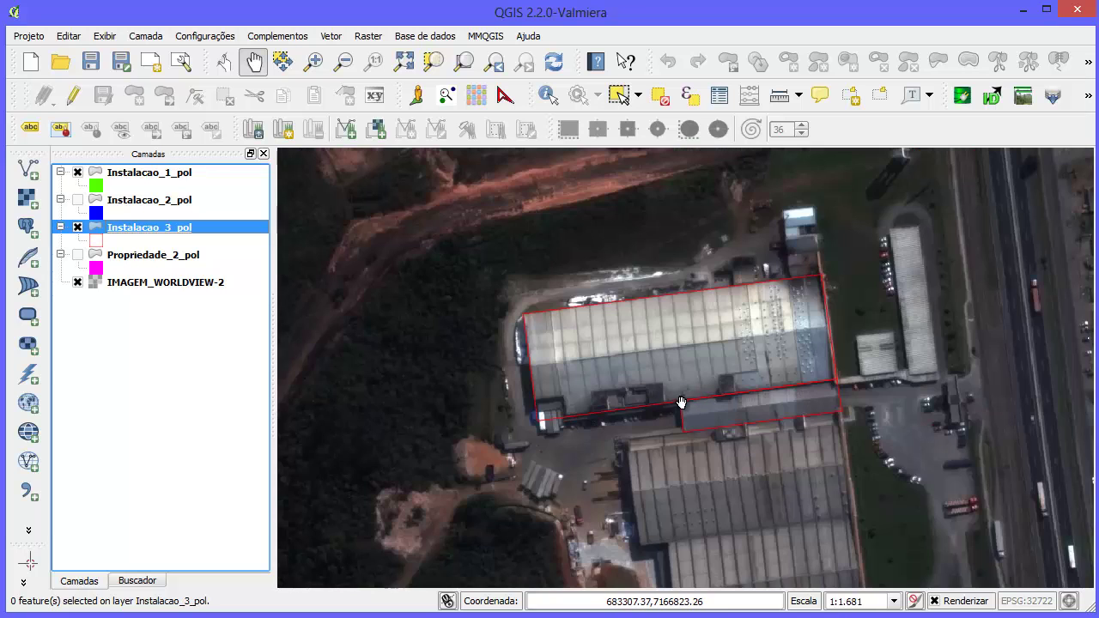
Step: Select the large roof polygon and the narrow polygon alternately in Instalacao_3_pol to compare their extents, and clear the selection
{"action": "scroll", "coordinate": [680, 400], "scroll_direction": "up", "scroll_amount": 1}
{"action": "scroll", "coordinate": [680, 400], "scroll_direction": "down", "scroll_amount": 1}
{"action": "left_click", "coordinate": [619, 95]}
{"action": "left_click", "coordinate": [678, 320]}
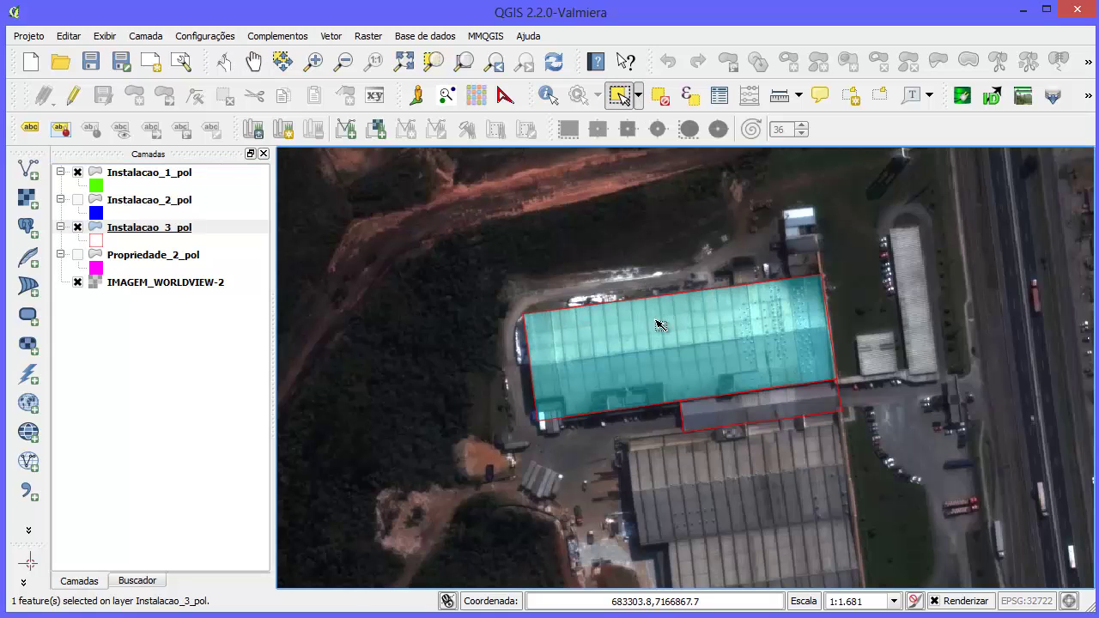
{"action": "left_click", "coordinate": [736, 398]}
{"action": "left_click", "coordinate": [589, 384]}
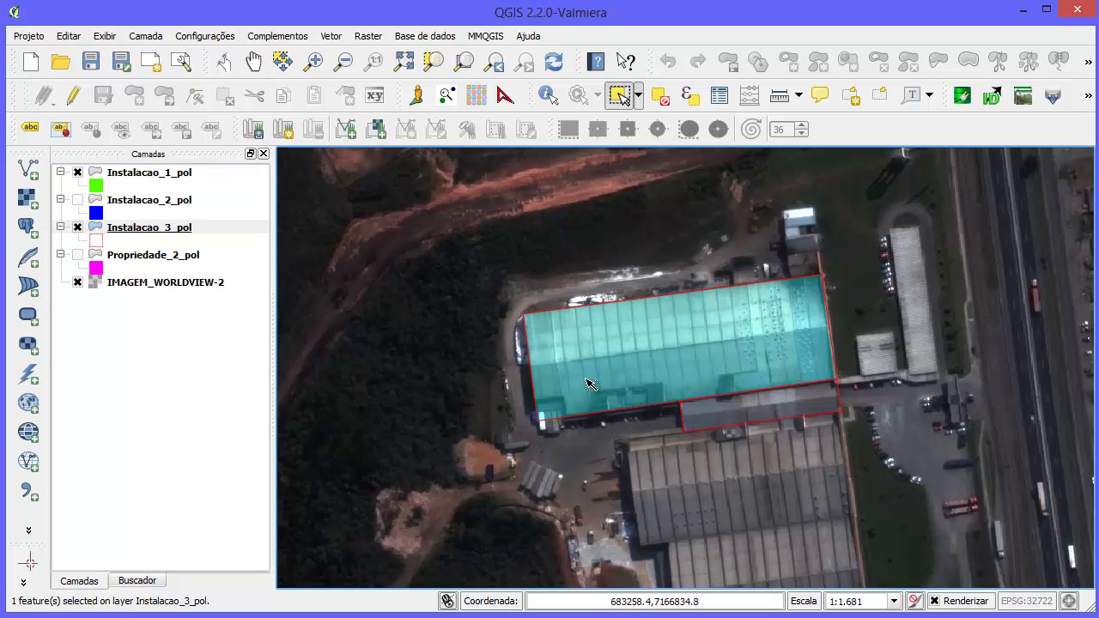
{"action": "left_click", "coordinate": [744, 415]}
{"action": "left_click", "coordinate": [740, 350]}
{"action": "left_click", "coordinate": [781, 424]}
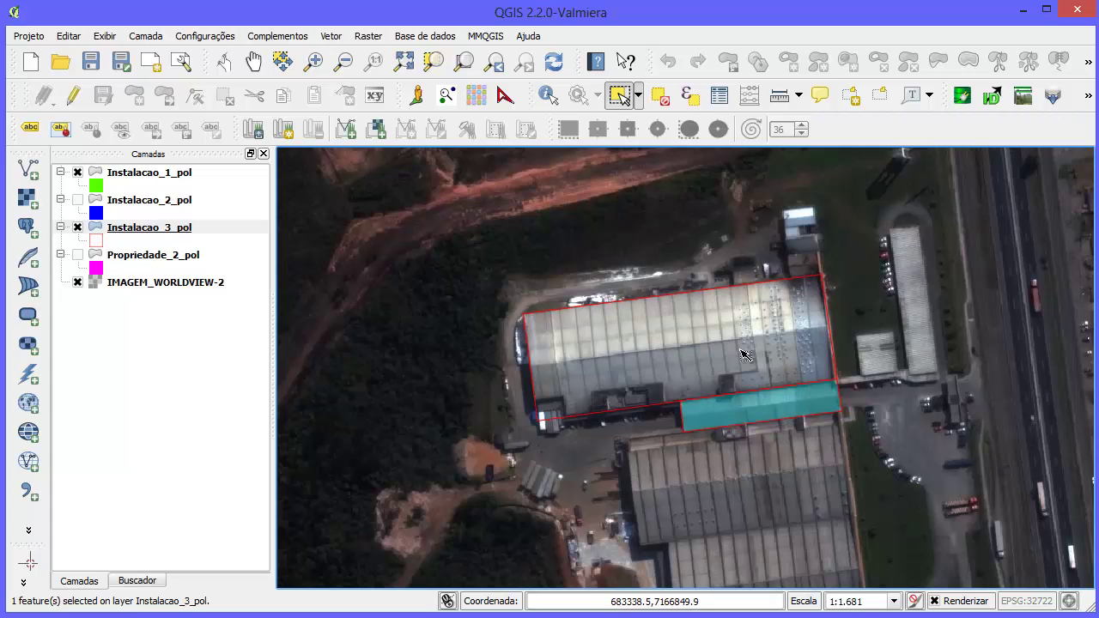
{"action": "left_click", "coordinate": [743, 353]}
{"action": "left_click", "coordinate": [723, 424]}
{"action": "left_click", "coordinate": [706, 376]}
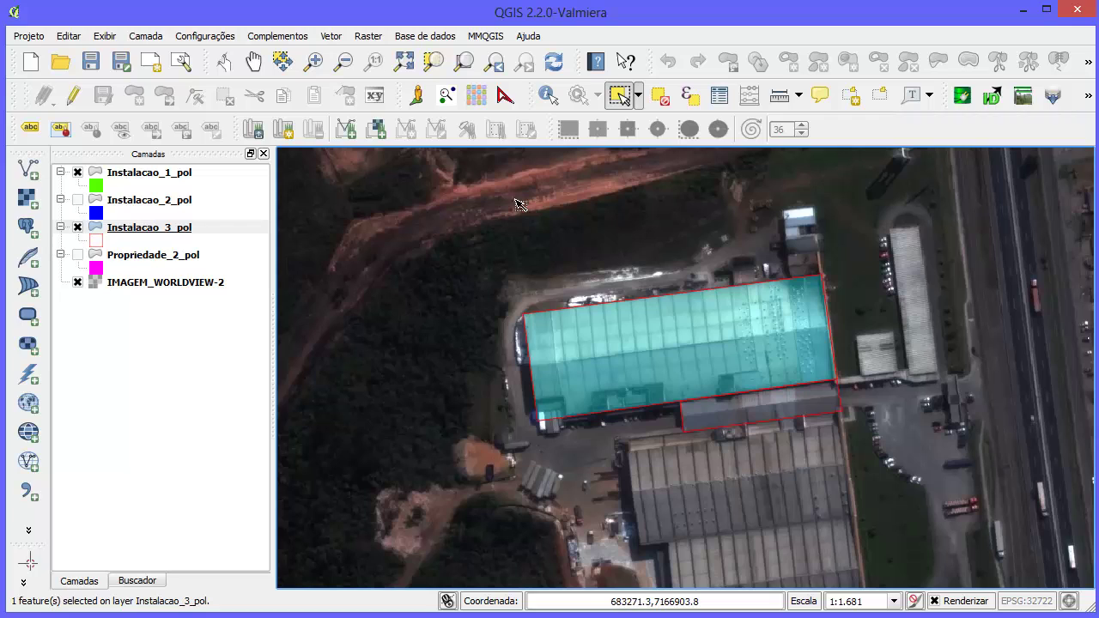
{"action": "left_click", "coordinate": [659, 96]}
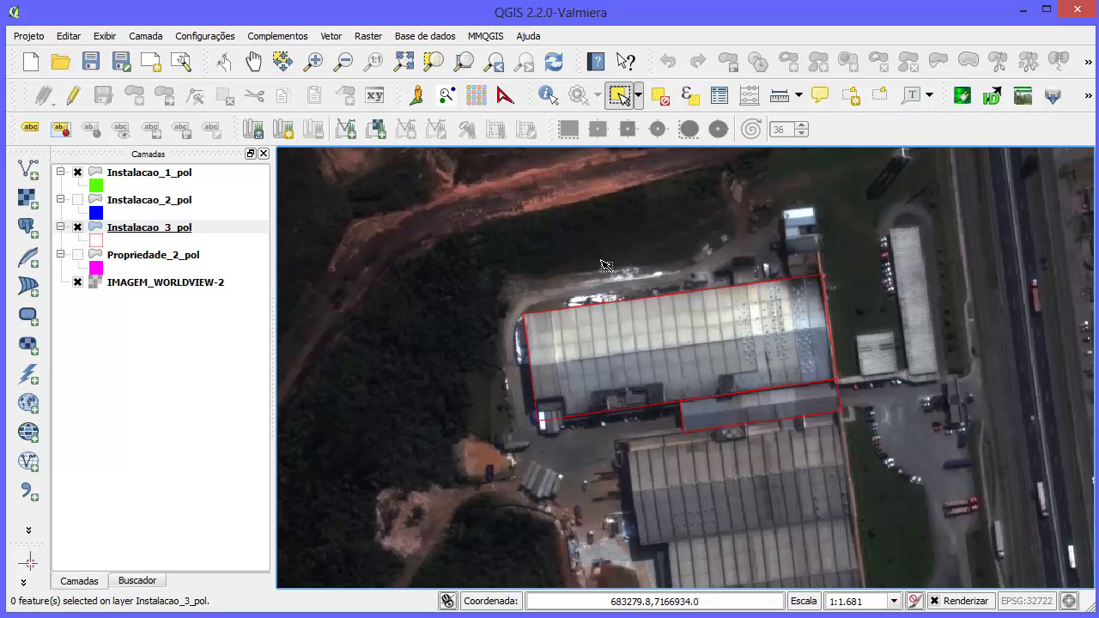
Step: Check the geometry validity of the whole Instalacao_3_pol layer, read the total of errors and close the checker
{"action": "left_click", "coordinate": [159, 240]}
{"action": "left_click", "coordinate": [163, 227]}
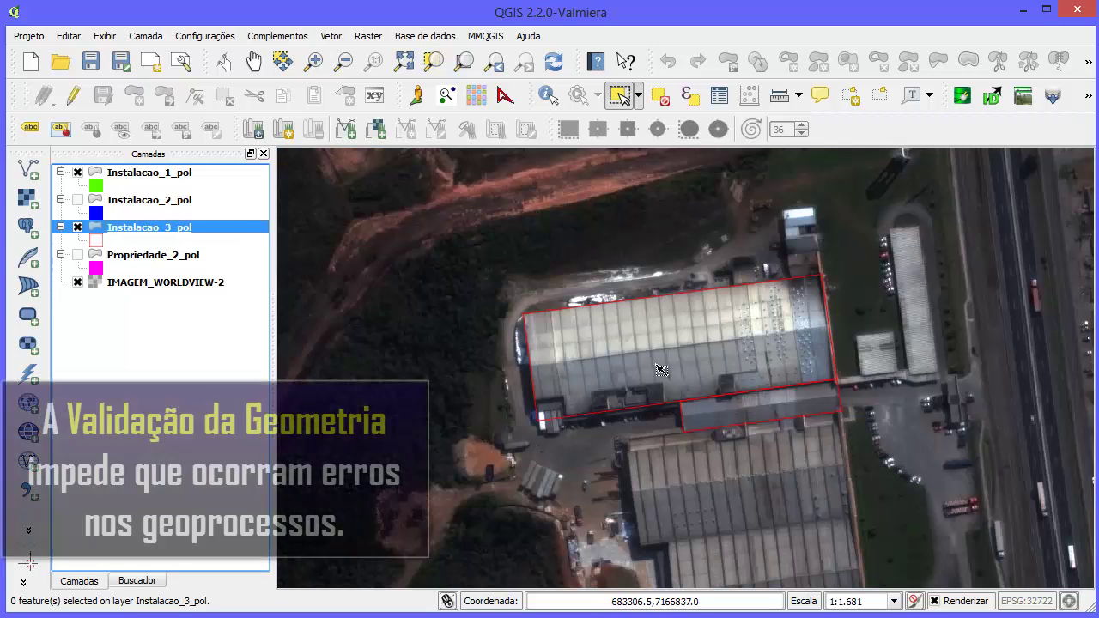
{"action": "left_click", "coordinate": [329, 39]}
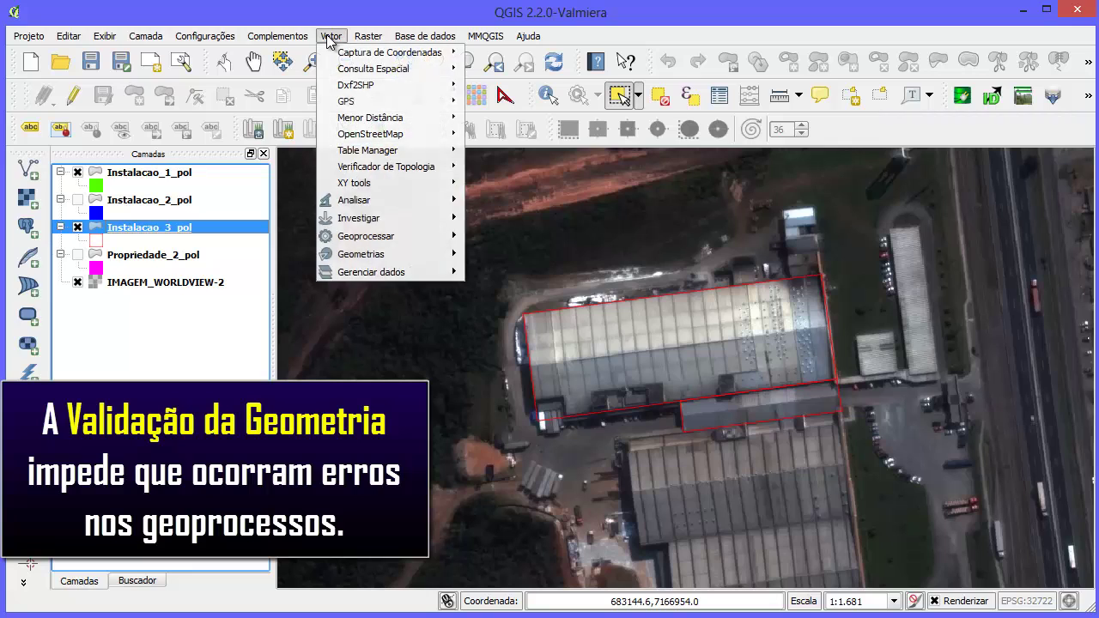
{"action": "mouse_move", "coordinate": [418, 257]}
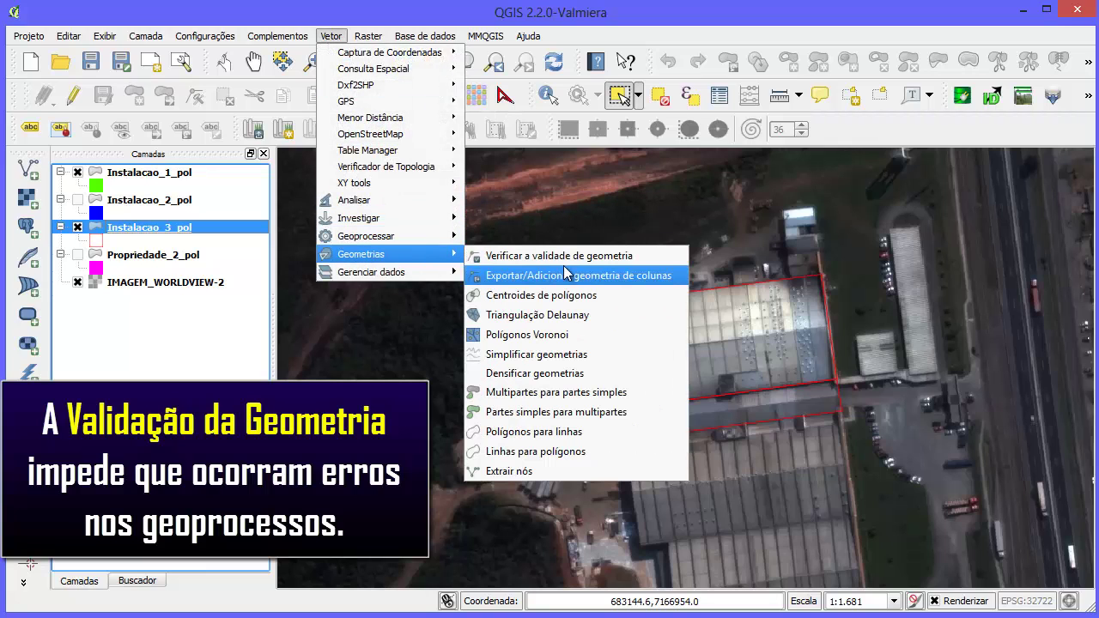
{"action": "left_click", "coordinate": [644, 256]}
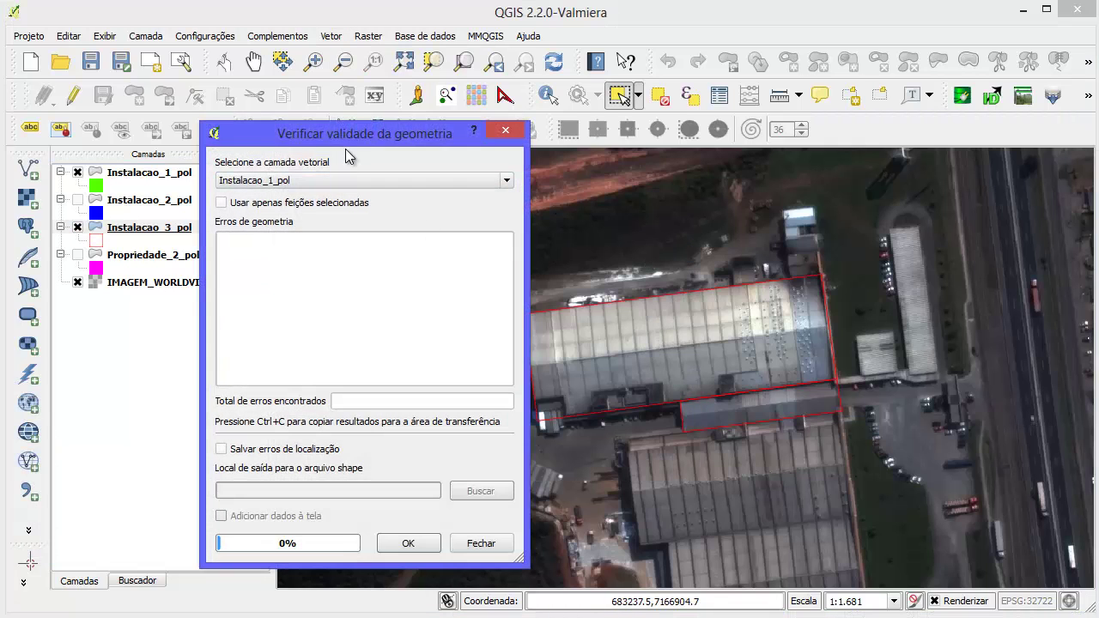
{"action": "left_click_drag", "start_coordinate": [353, 141], "coordinate": [444, 96]}
{"action": "left_click", "coordinate": [447, 136]}
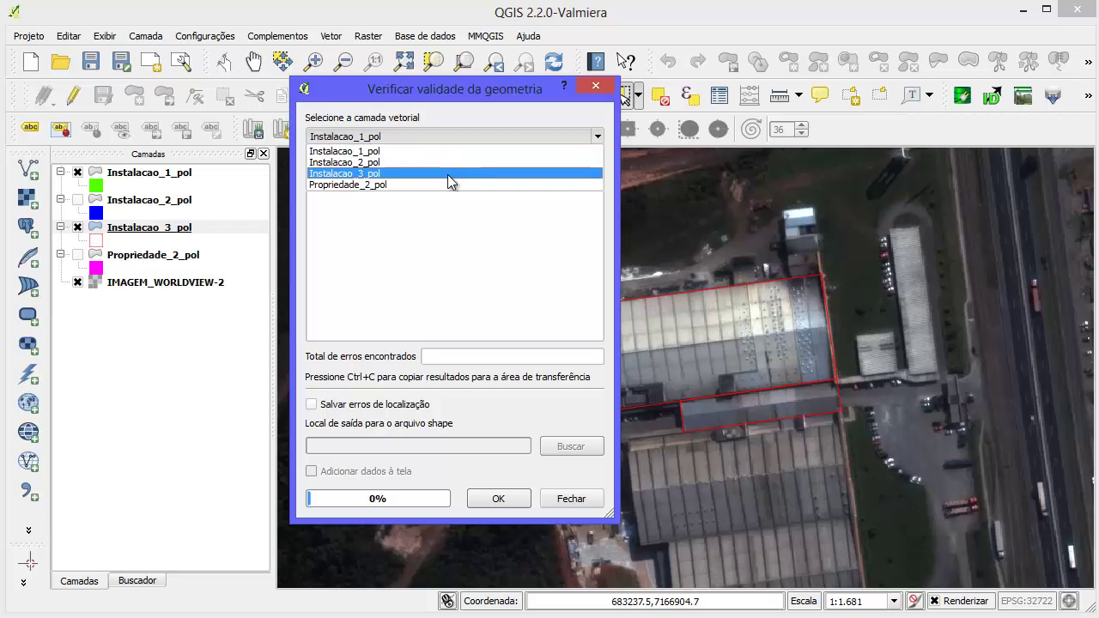
{"action": "left_click", "coordinate": [448, 173]}
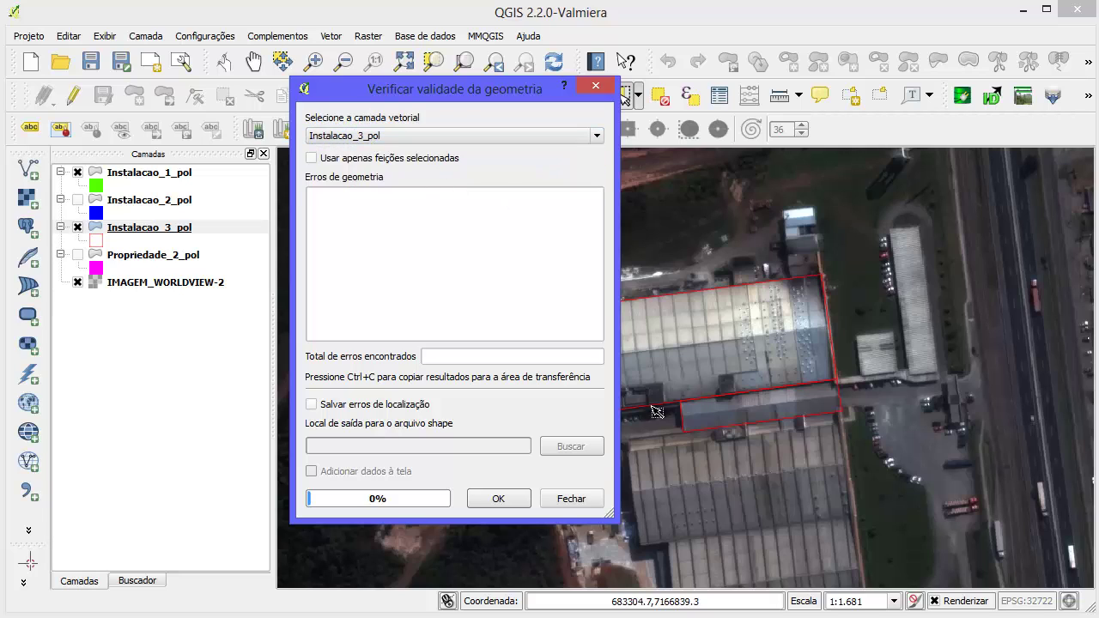
{"action": "left_click", "coordinate": [505, 499]}
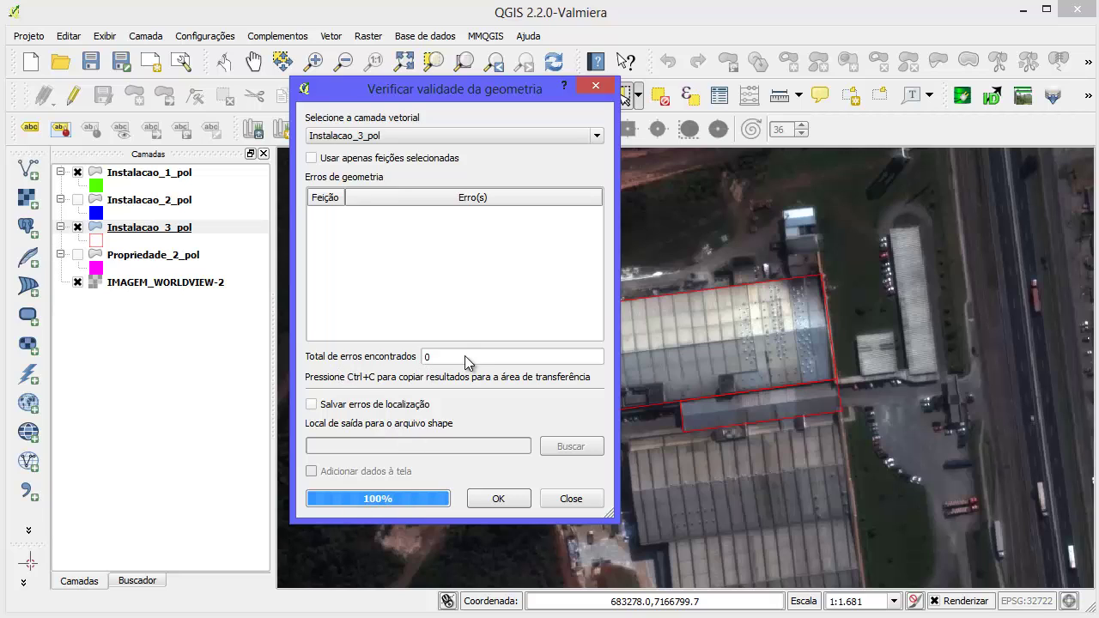
{"action": "left_click_drag", "start_coordinate": [464, 356], "coordinate": [388, 358]}
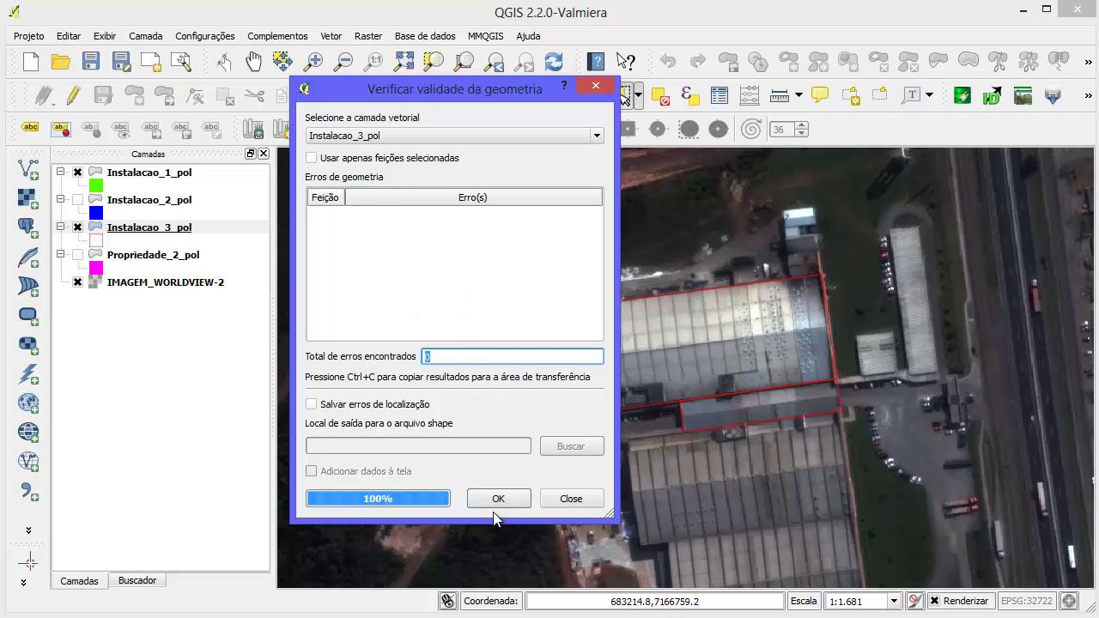
{"action": "left_click", "coordinate": [574, 498]}
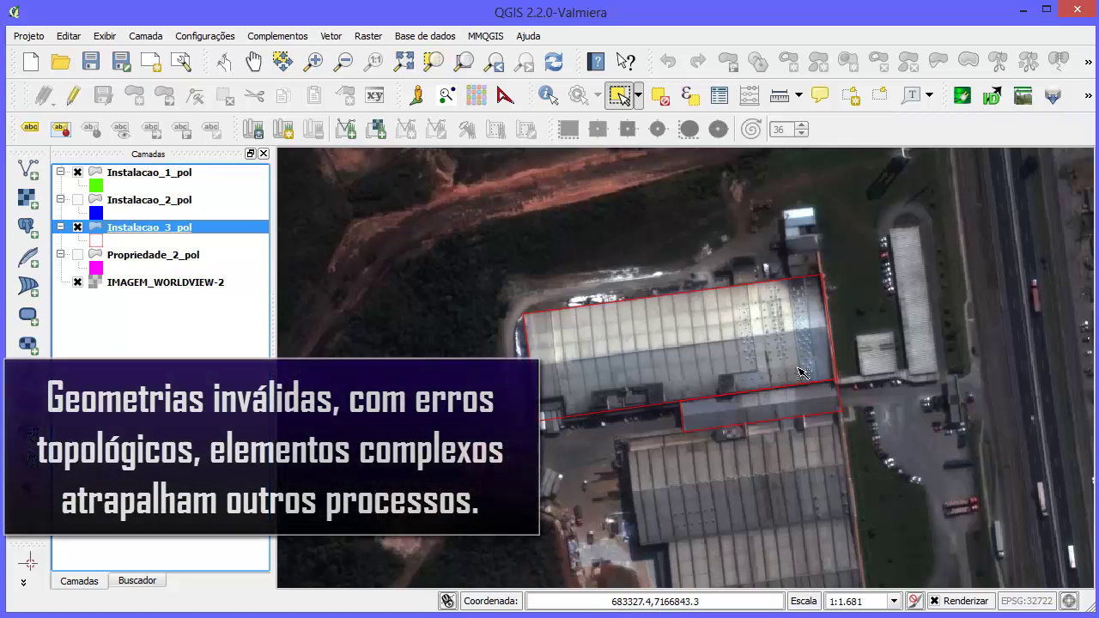
Step: Examine the shared eastern corner up close and compare the large roof and narrow polygons by selecting them alternately
{"action": "scroll", "coordinate": [863, 386], "scroll_direction": "up", "scroll_amount": 3}
{"action": "scroll", "coordinate": [874, 396], "scroll_direction": "down", "scroll_amount": 4}
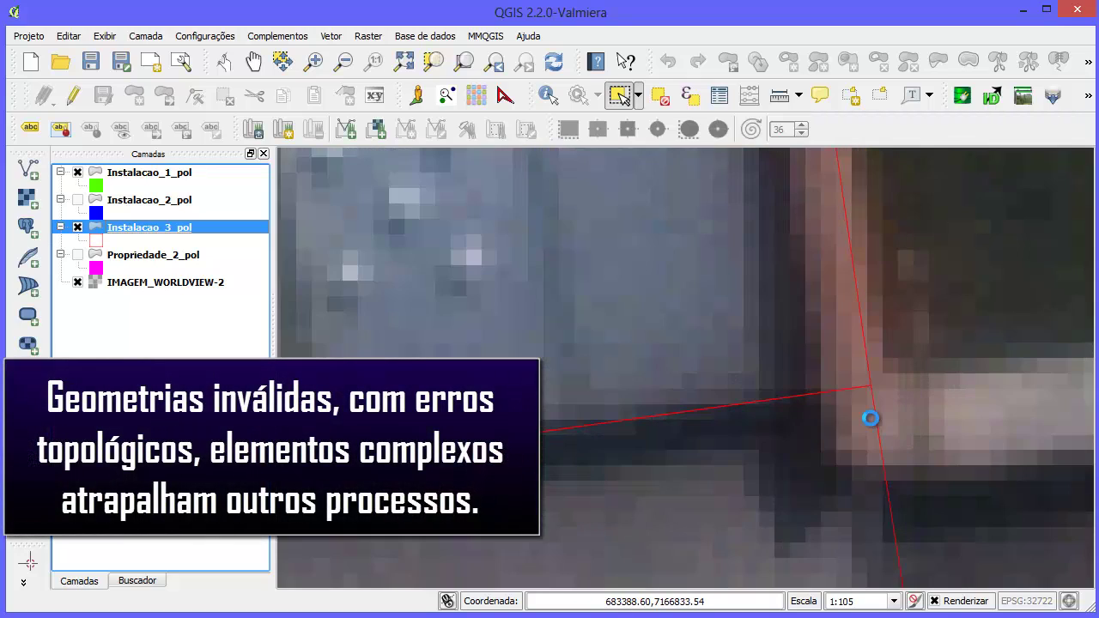
{"action": "scroll", "coordinate": [697, 410], "scroll_direction": "up", "scroll_amount": 1}
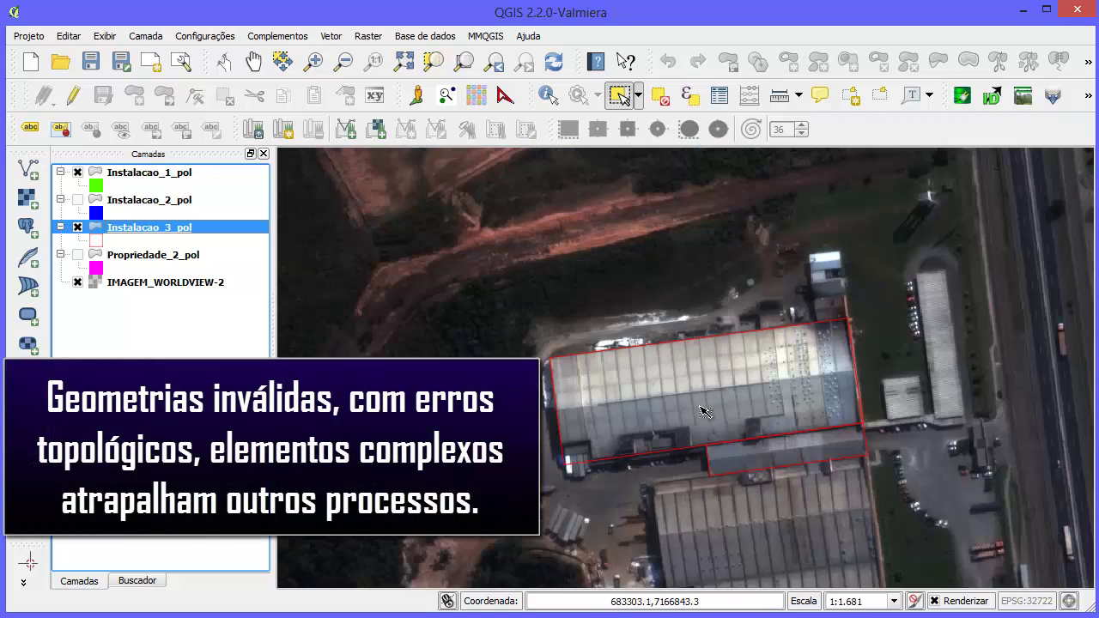
{"action": "scroll", "coordinate": [756, 460], "scroll_direction": "up", "scroll_amount": 1}
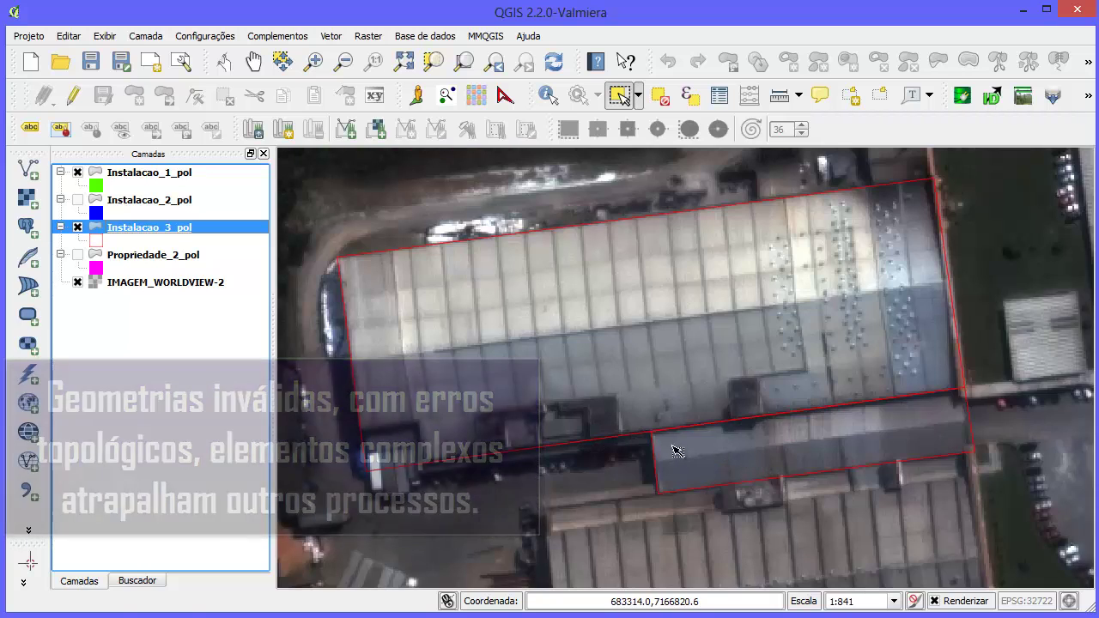
{"action": "left_click", "coordinate": [674, 449]}
{"action": "left_click", "coordinate": [618, 352]}
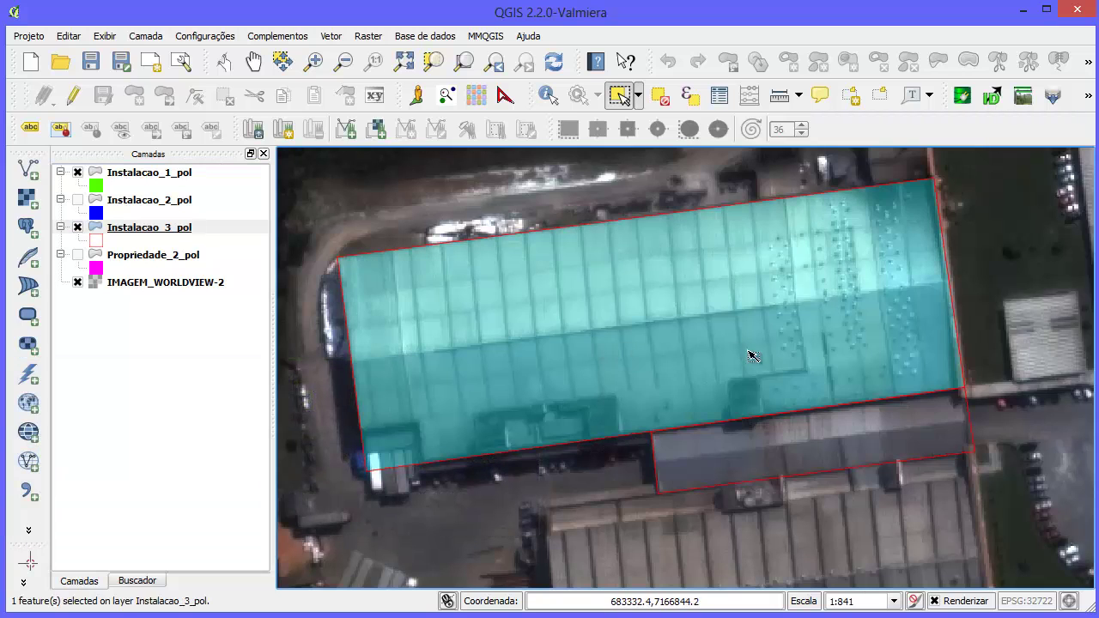
{"action": "left_click", "coordinate": [781, 429]}
{"action": "left_click", "coordinate": [718, 400]}
{"action": "left_click", "coordinate": [736, 442]}
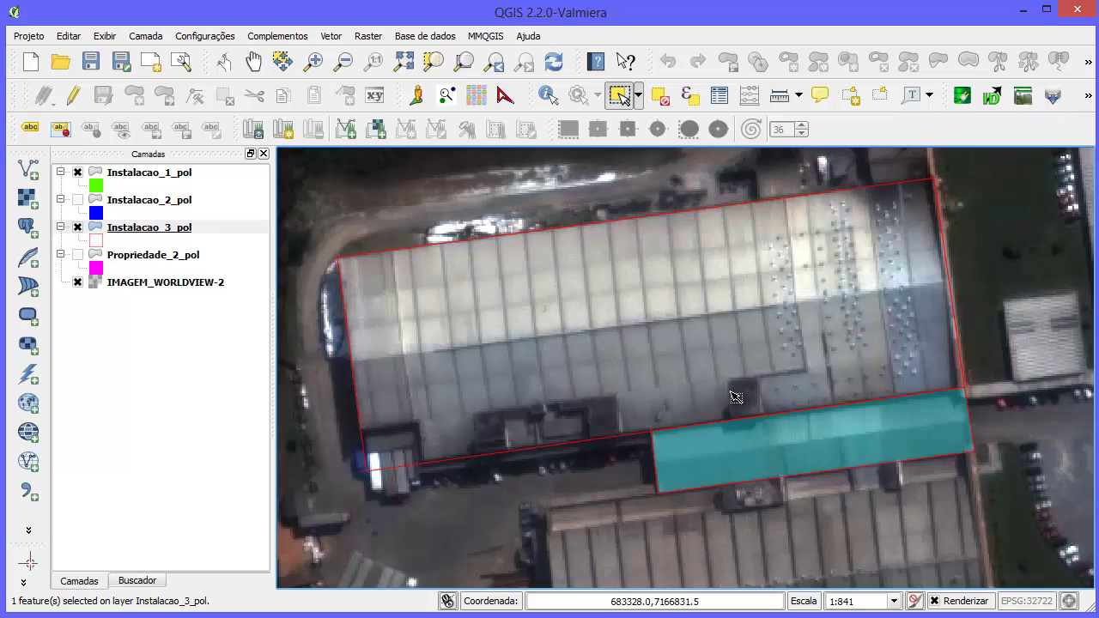
{"action": "left_click", "coordinate": [726, 384]}
{"action": "left_click", "coordinate": [759, 446]}
{"action": "left_click", "coordinate": [750, 401]}
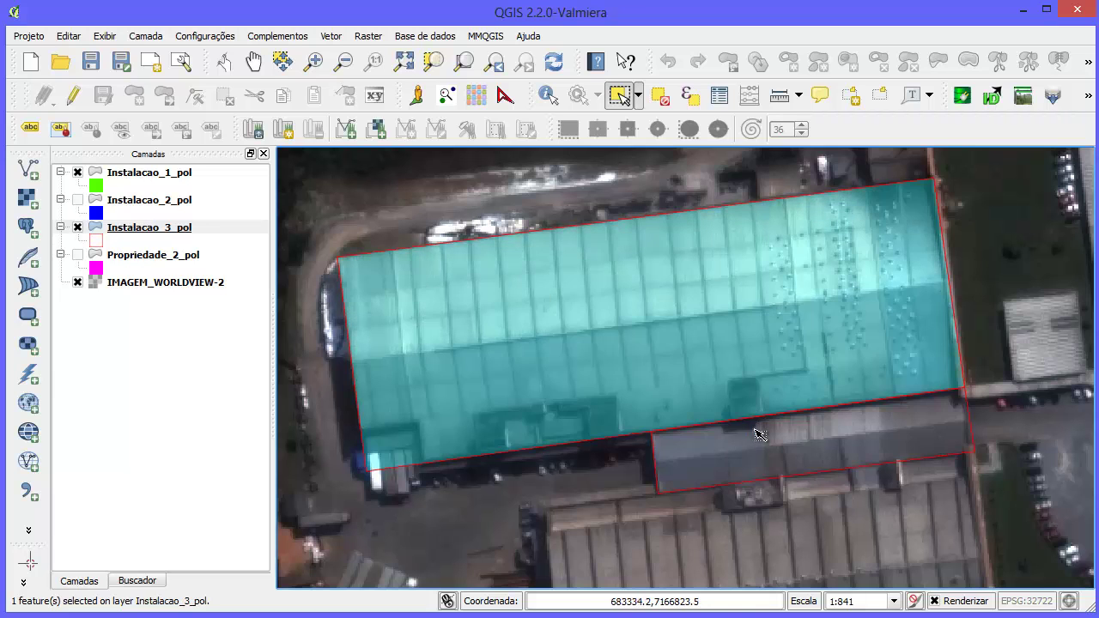
{"action": "left_click", "coordinate": [760, 436]}
{"action": "left_click", "coordinate": [741, 399]}
{"action": "left_click", "coordinate": [739, 442]}
Step: Clear the feature selection and make Instalacao_3_pol the current layer
{"action": "scroll", "coordinate": [739, 440], "scroll_direction": "down", "scroll_amount": 1}
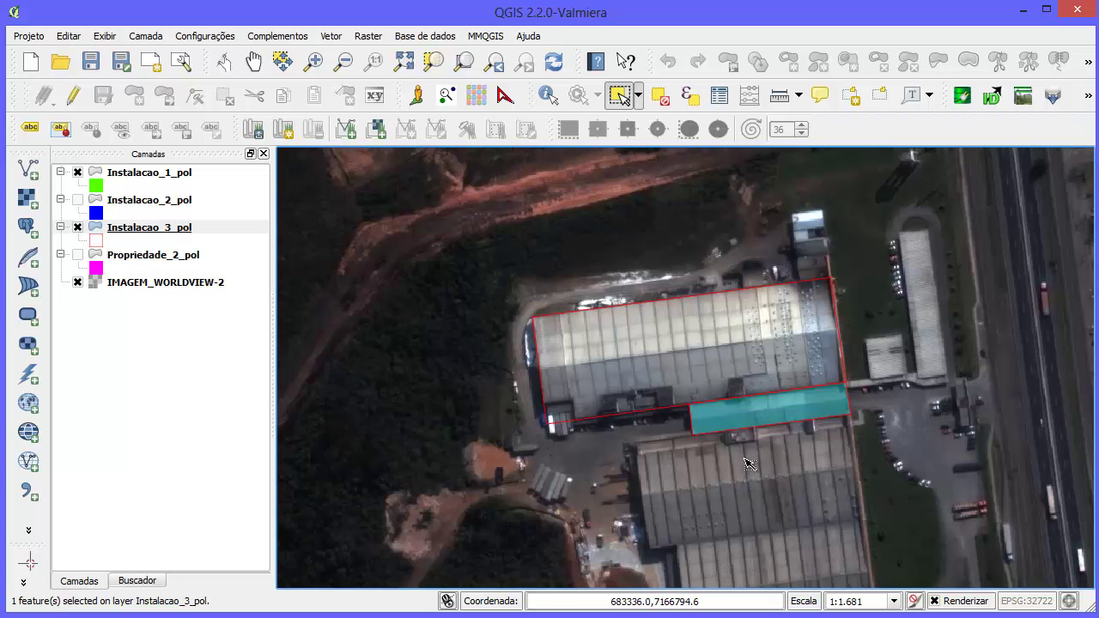
{"action": "scroll", "coordinate": [738, 459], "scroll_direction": "up", "scroll_amount": 1}
{"action": "scroll", "coordinate": [747, 477], "scroll_direction": "down", "scroll_amount": 2}
{"action": "scroll", "coordinate": [757, 486], "scroll_direction": "up", "scroll_amount": 1}
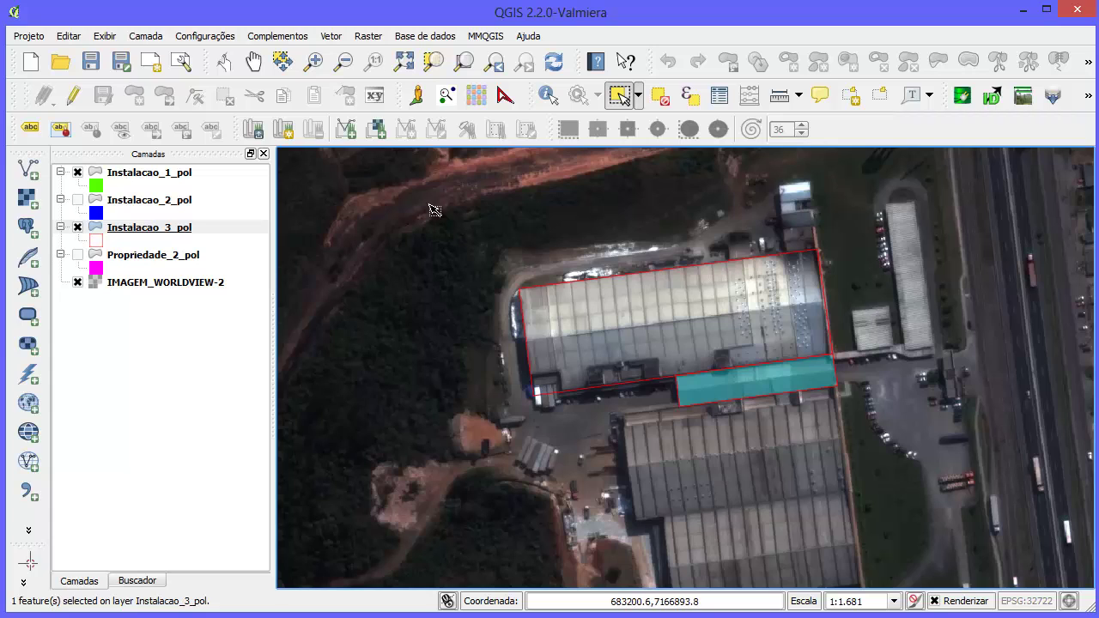
{"action": "left_click", "coordinate": [253, 61]}
{"action": "left_click_drag", "start_coordinate": [687, 416], "coordinate": [621, 296]}
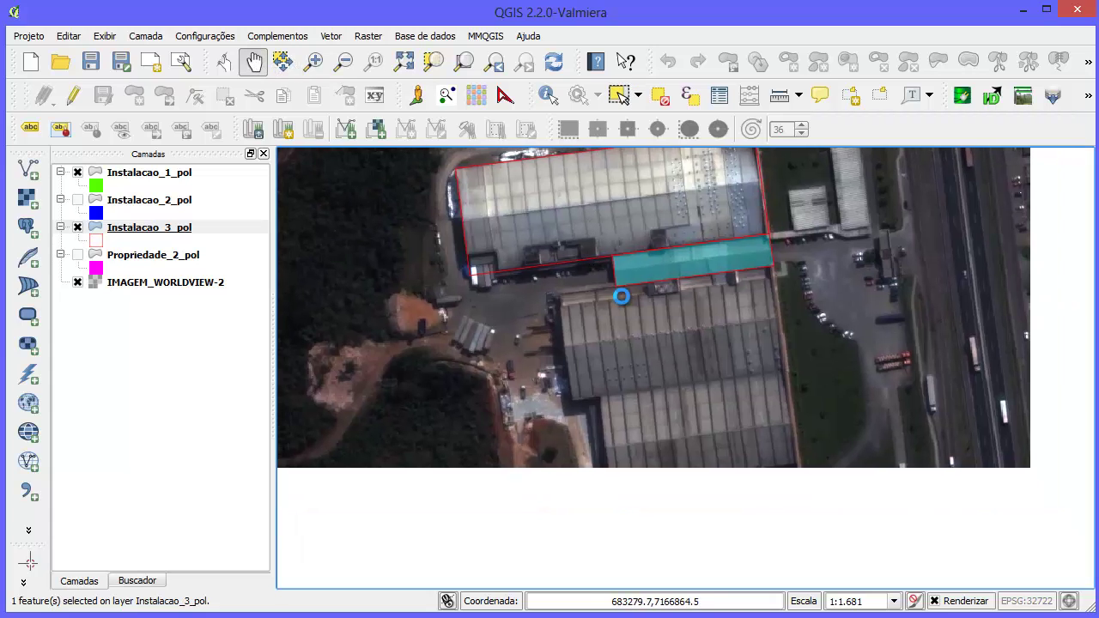
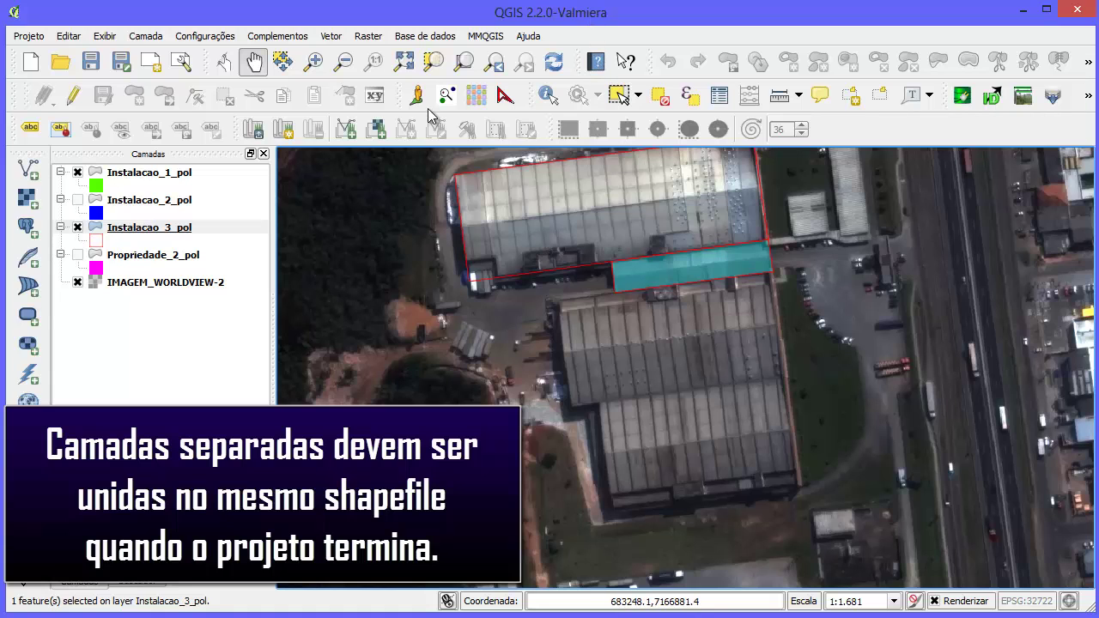
{"action": "left_click", "coordinate": [657, 94]}
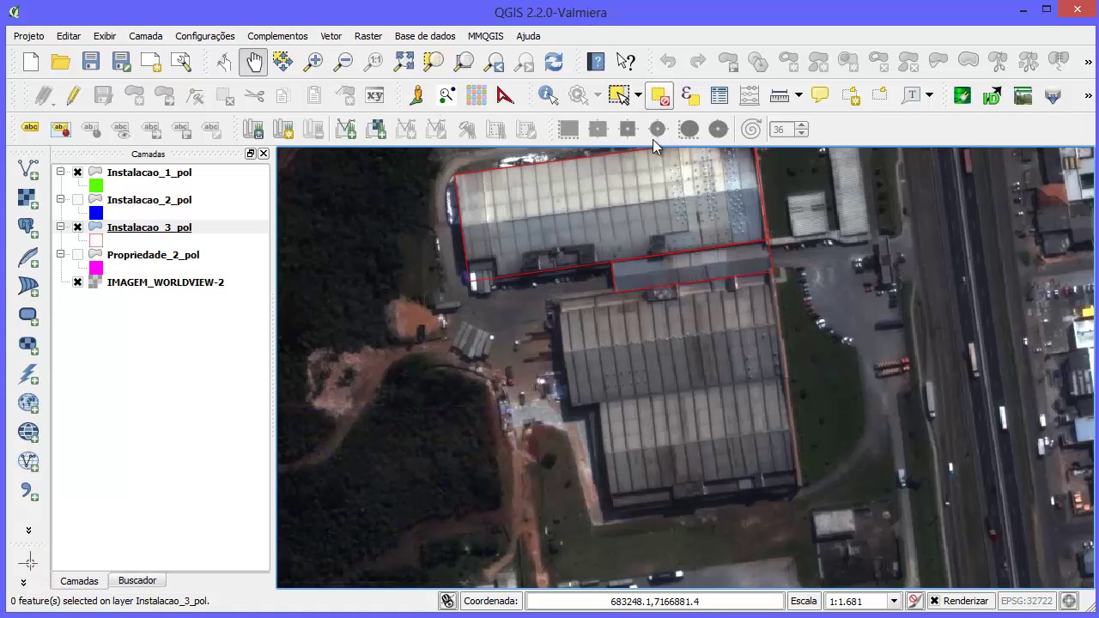
{"action": "left_click", "coordinate": [175, 227]}
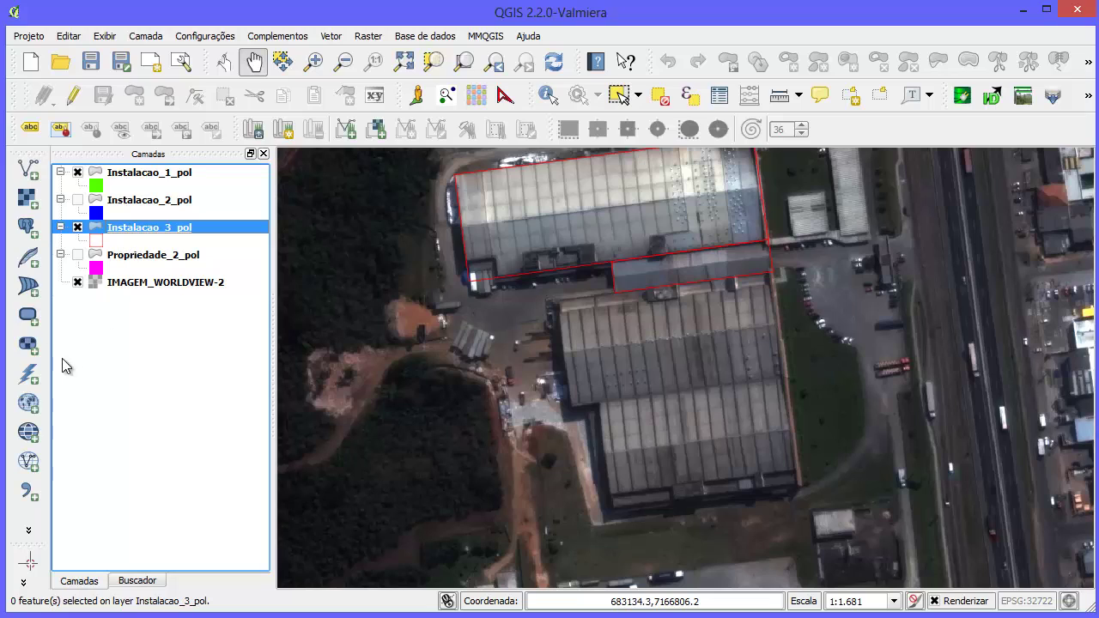
{"action": "left_click", "coordinate": [30, 532]}
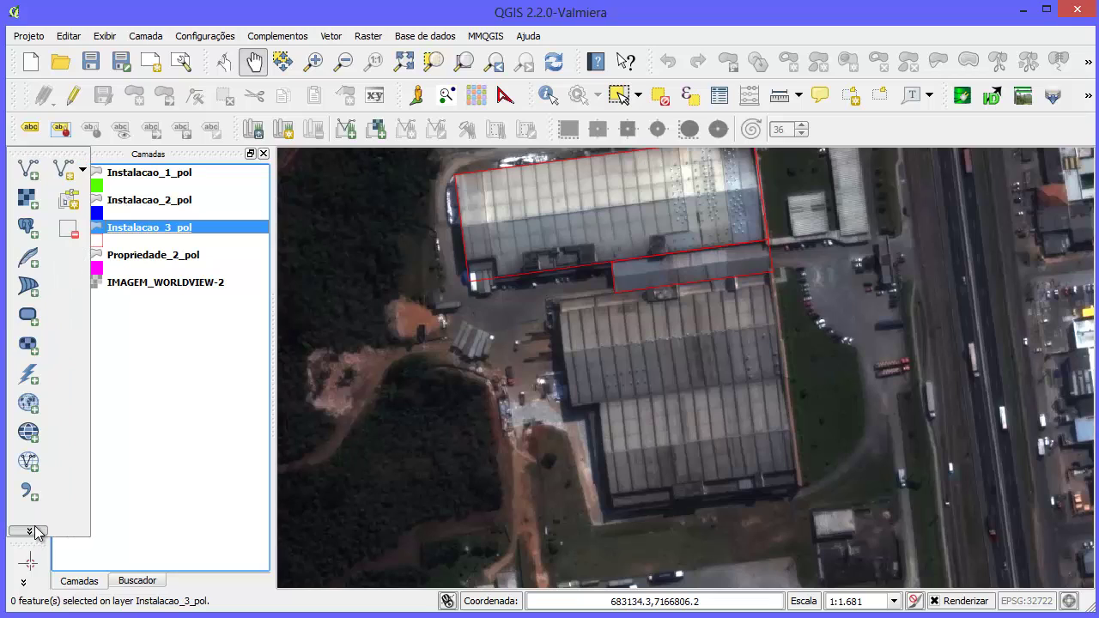
{"action": "left_click", "coordinate": [82, 170]}
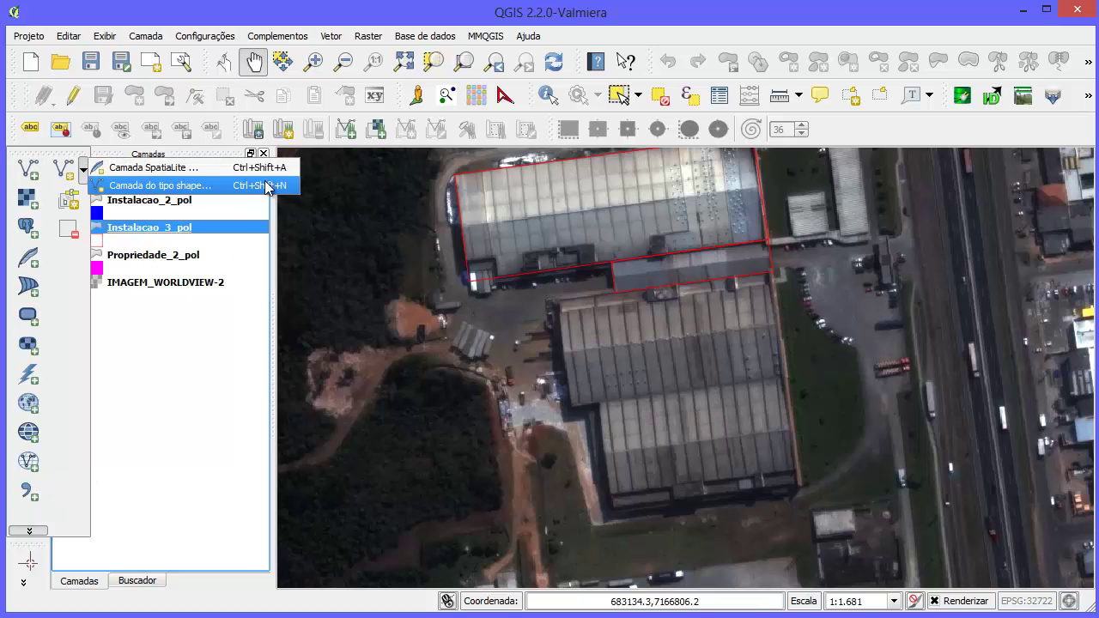
{"action": "left_click", "coordinate": [250, 12]}
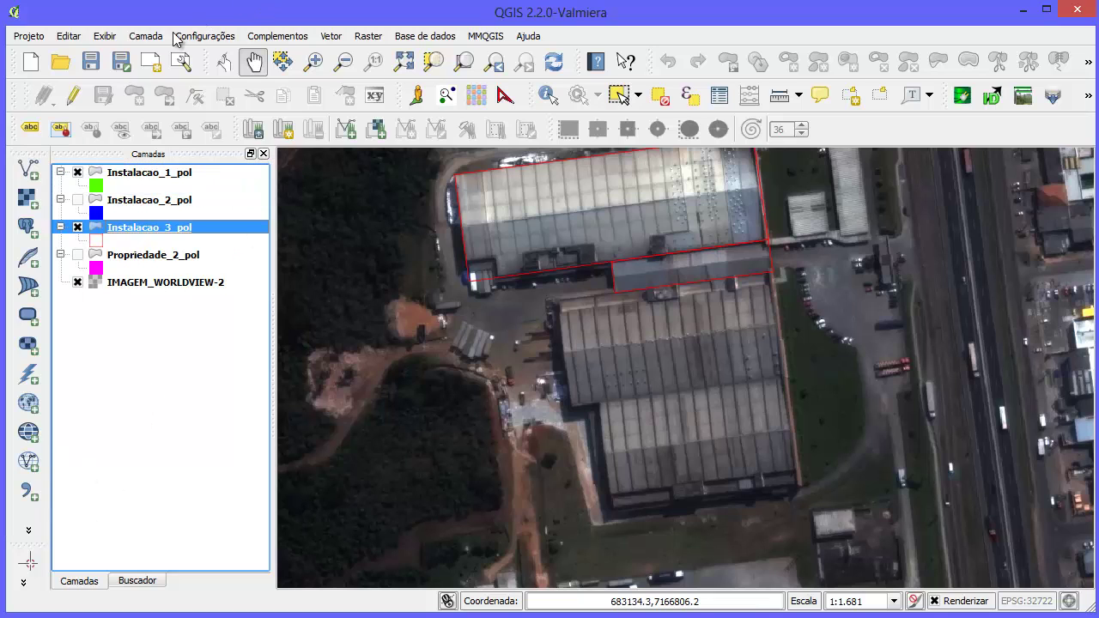
Step: Start creating a new shapefile layer and move its settings dialog clear of the layer list
{"action": "left_click", "coordinate": [146, 36]}
{"action": "mouse_move", "coordinate": [181, 58]}
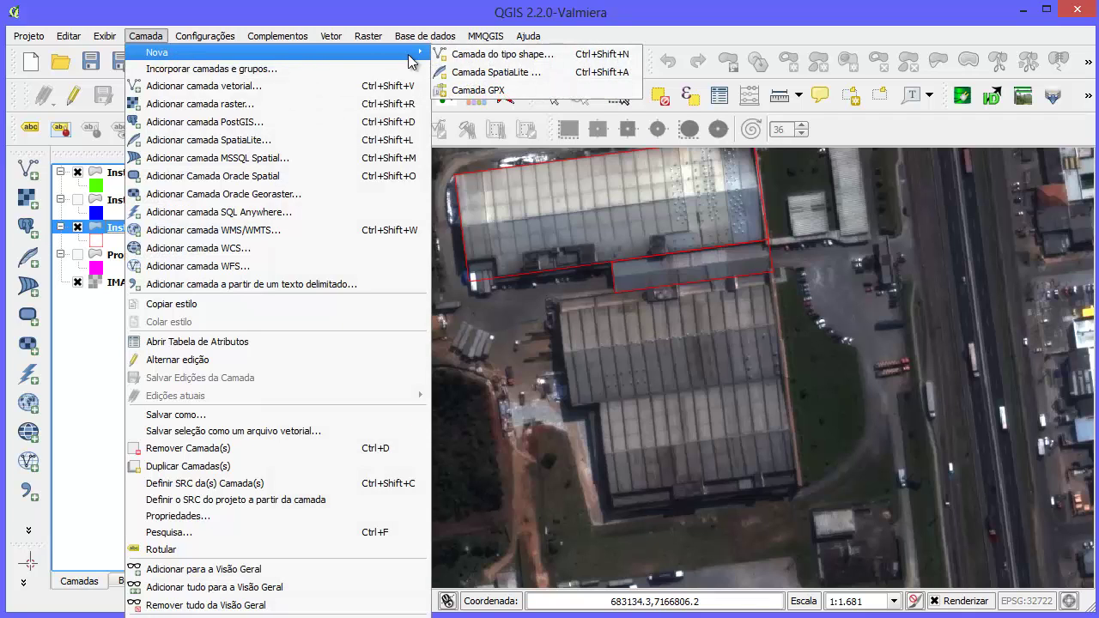
{"action": "left_click", "coordinate": [581, 57]}
{"action": "left_click_drag", "start_coordinate": [296, 164], "coordinate": [461, 78]}
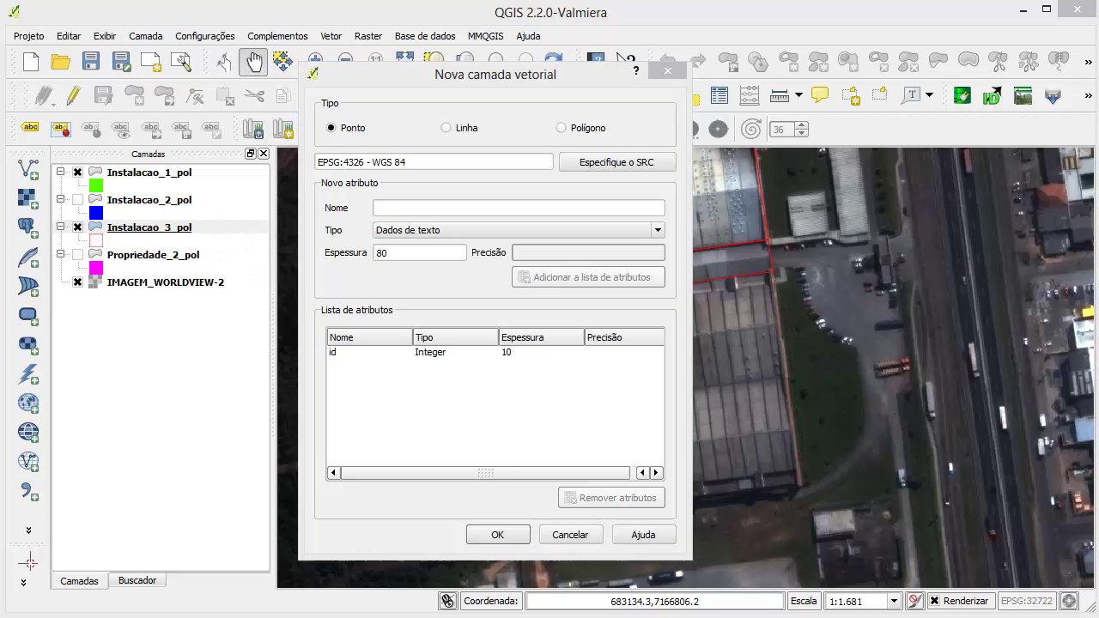
Step: Switch to File Explorer, look through the existing shapefile files in the VETOR folder and return to QGIS
{"action": "key", "text": "alt+Tab"}
{"action": "left_click_drag", "start_coordinate": [532, 183], "coordinate": [470, 20]}
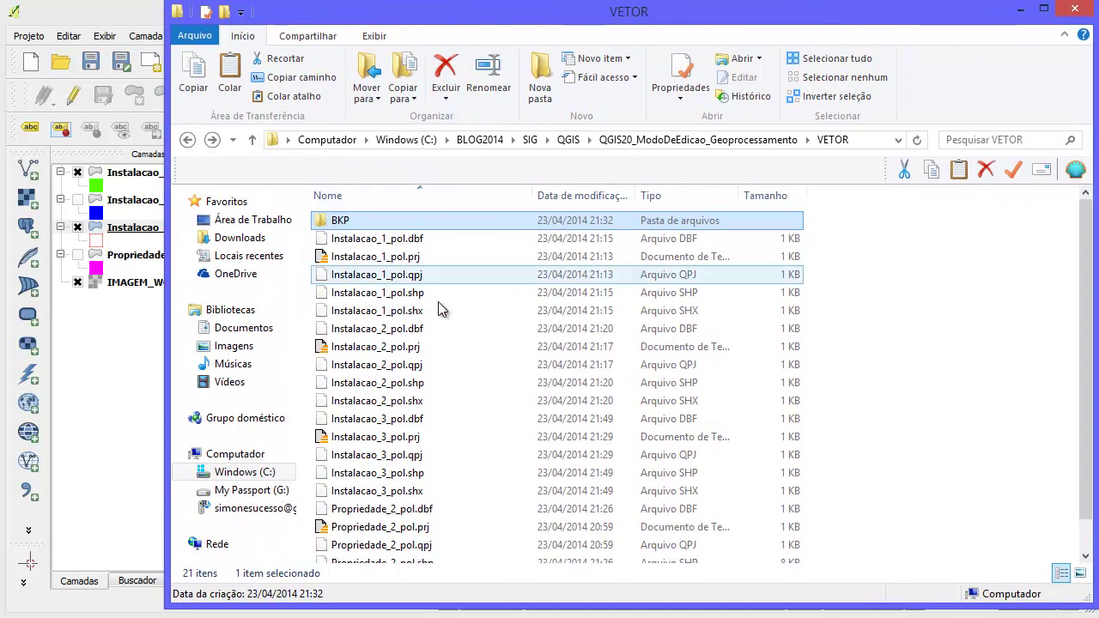
{"action": "scroll", "coordinate": [431, 380], "scroll_direction": "down", "scroll_amount": 1}
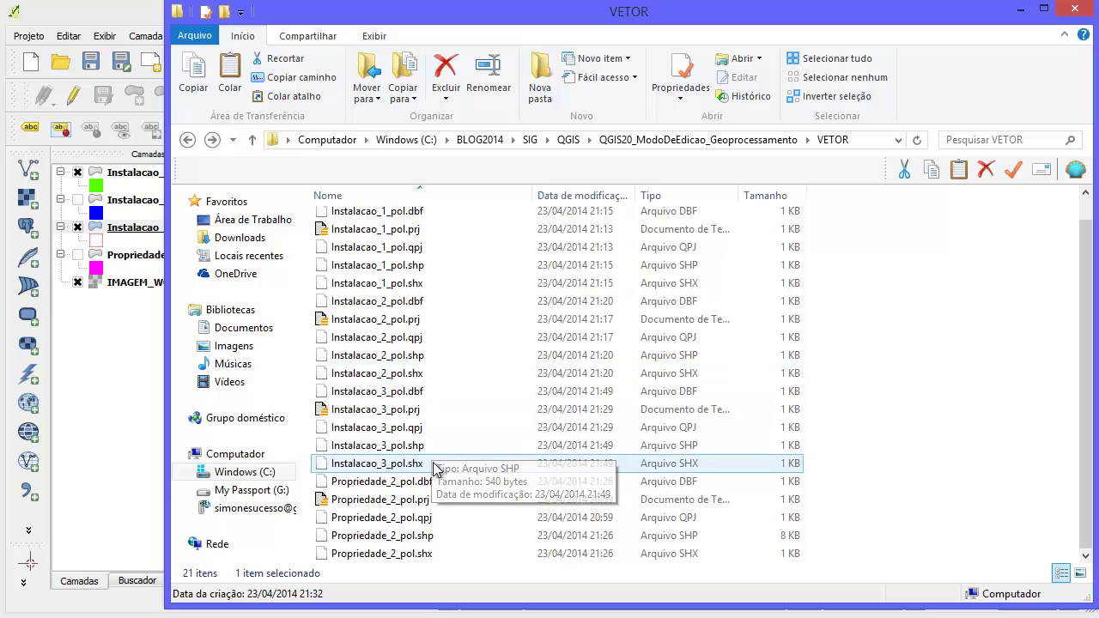
{"action": "left_click", "coordinate": [1021, 11]}
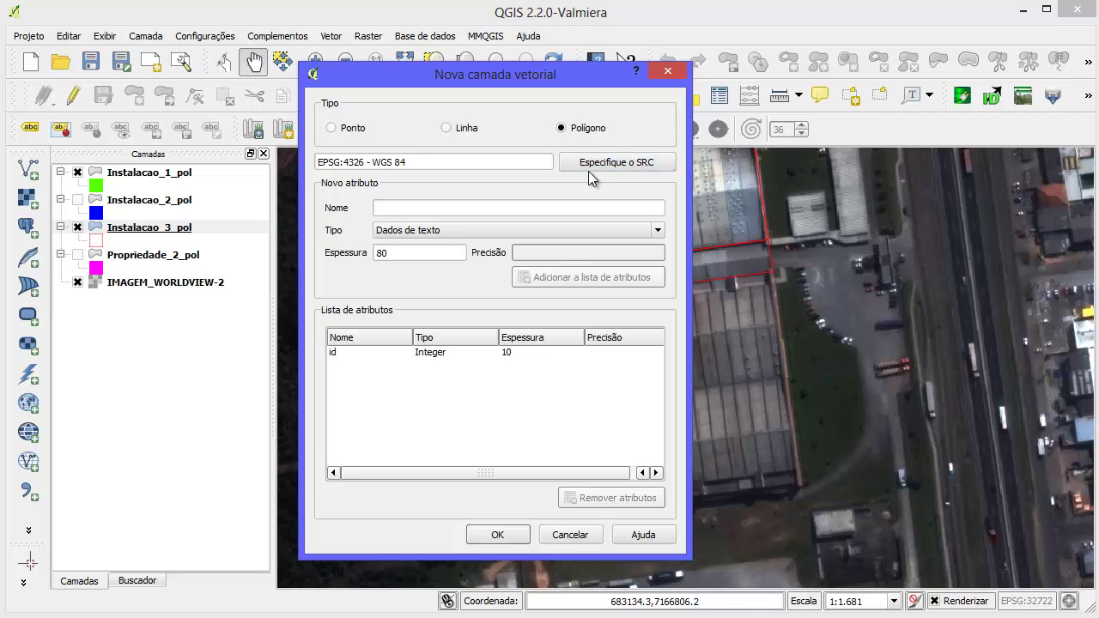
Step: Set the new polygon layer's coordinate system to WGS 84 / UTM zone 22S (EPSG:32722) and accept the layer settings
{"action": "left_click", "coordinate": [638, 169]}
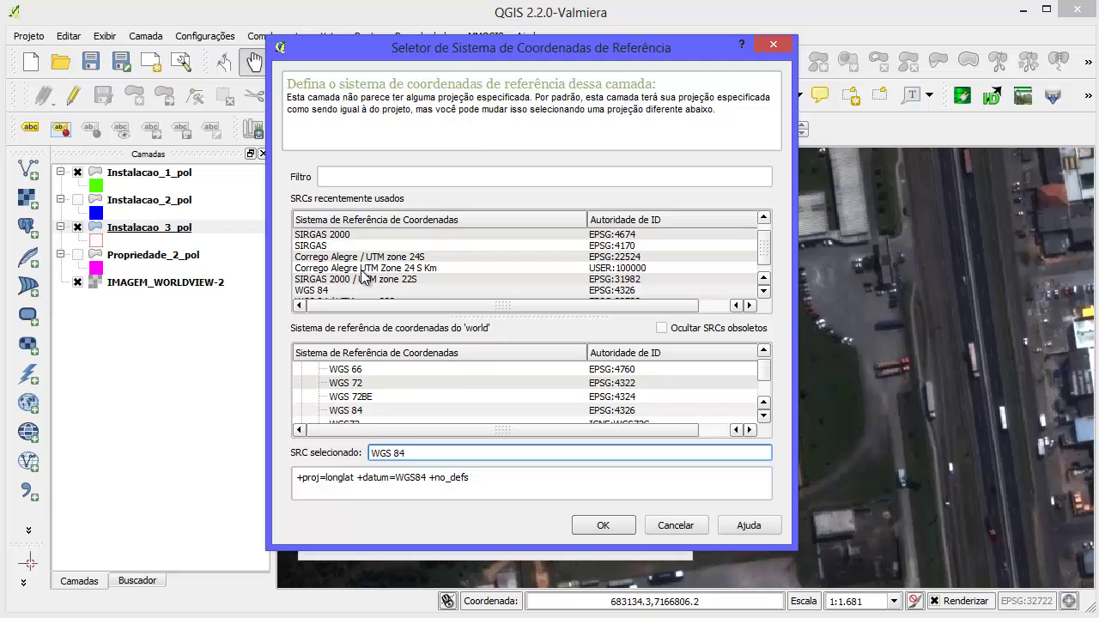
{"action": "left_click", "coordinate": [359, 280]}
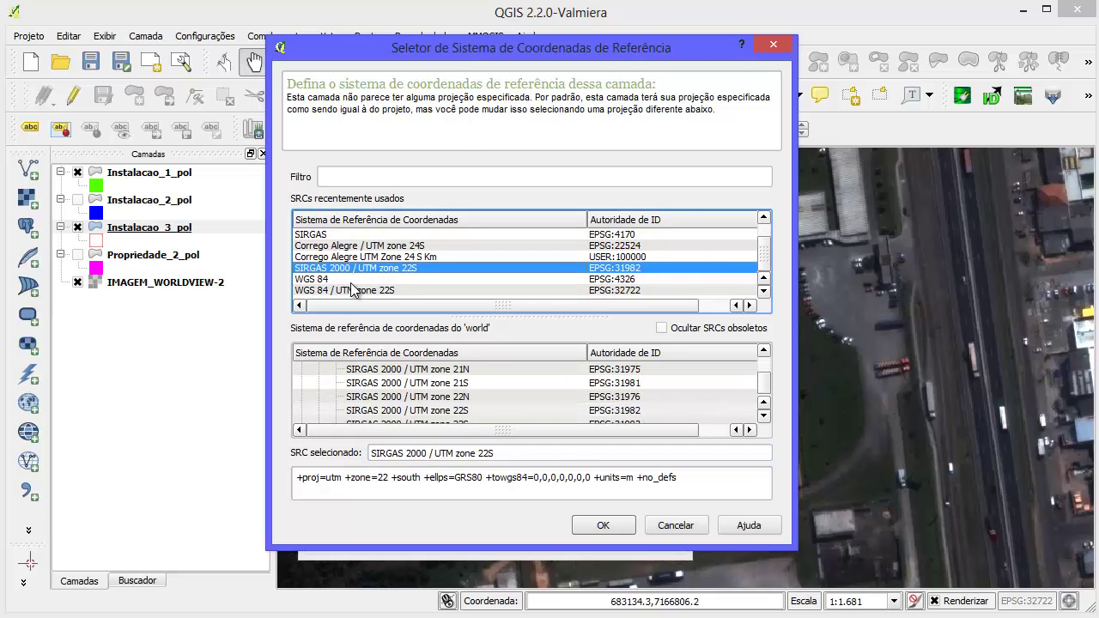
{"action": "left_click", "coordinate": [351, 290]}
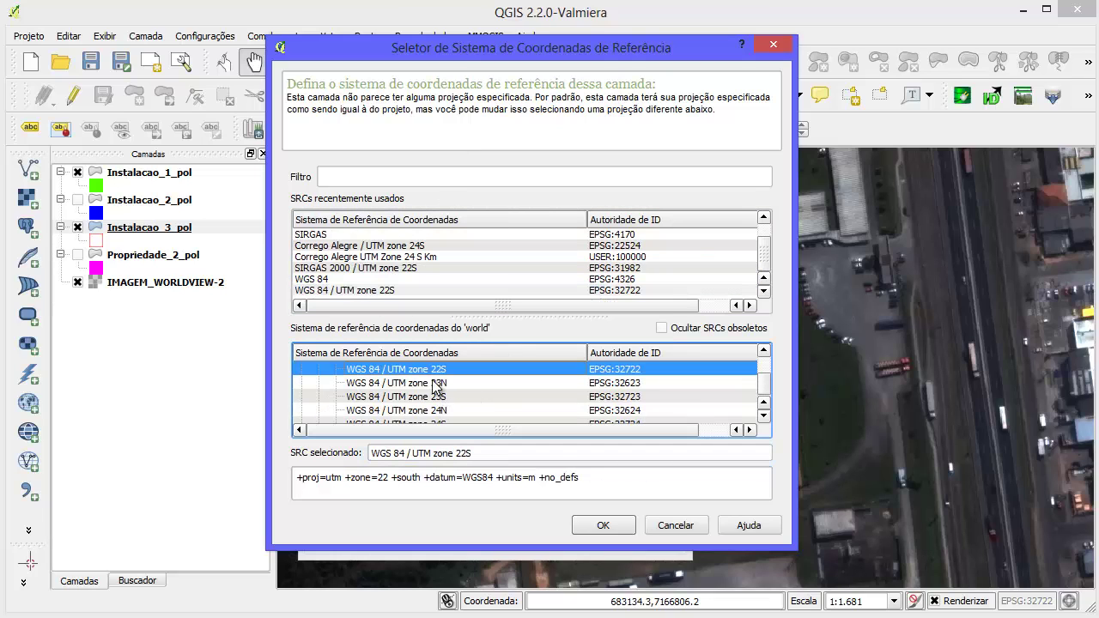
{"action": "left_click", "coordinate": [600, 525]}
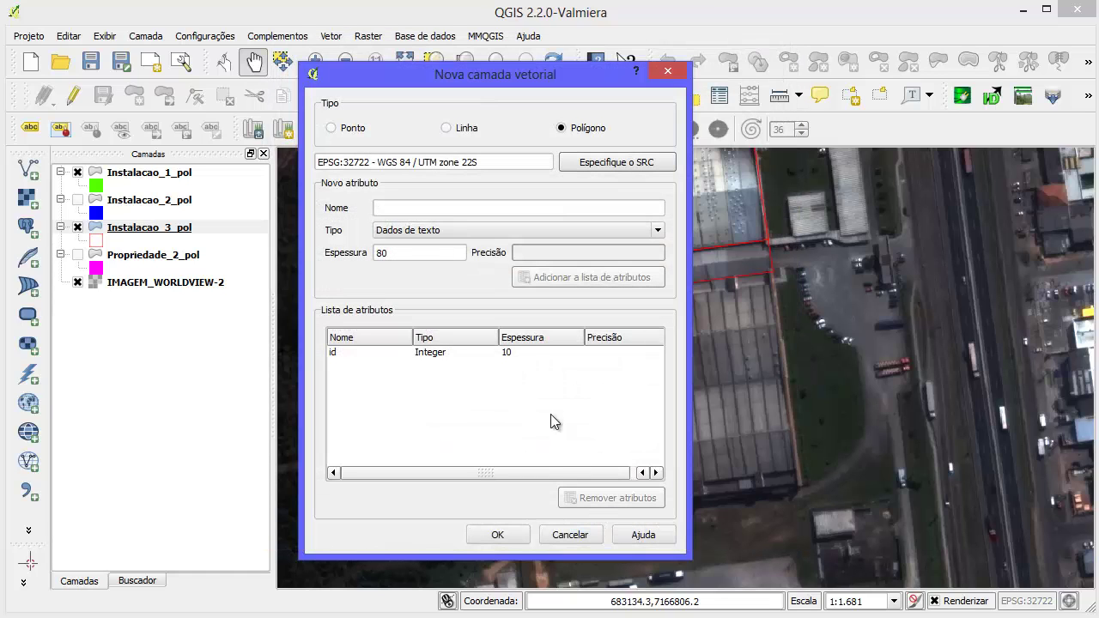
{"action": "left_click", "coordinate": [498, 535]}
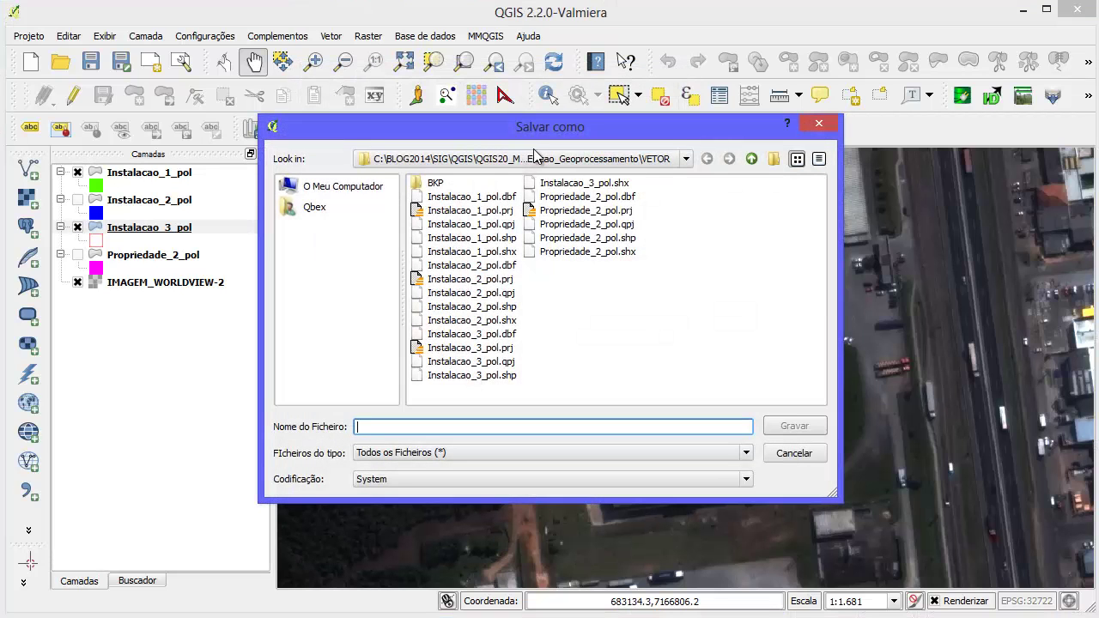
Step: Save the new shapefile as Instalacao_4_pol.shp in the VETOR folder, basing its name on an existing file
{"action": "left_click_drag", "start_coordinate": [543, 134], "coordinate": [610, 133]}
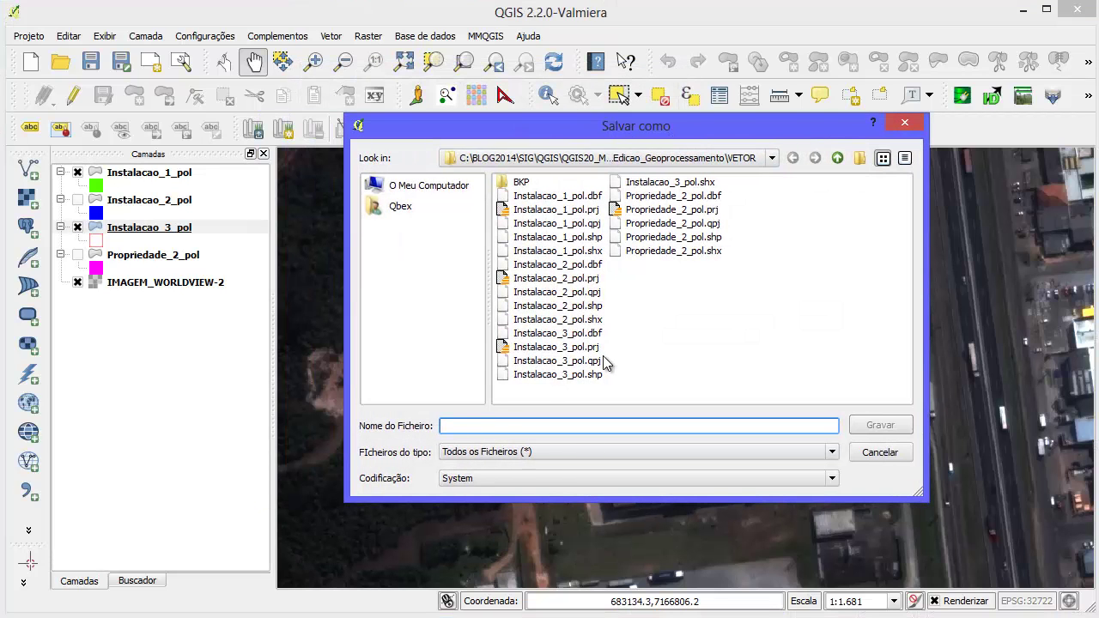
{"action": "left_click", "coordinate": [666, 184]}
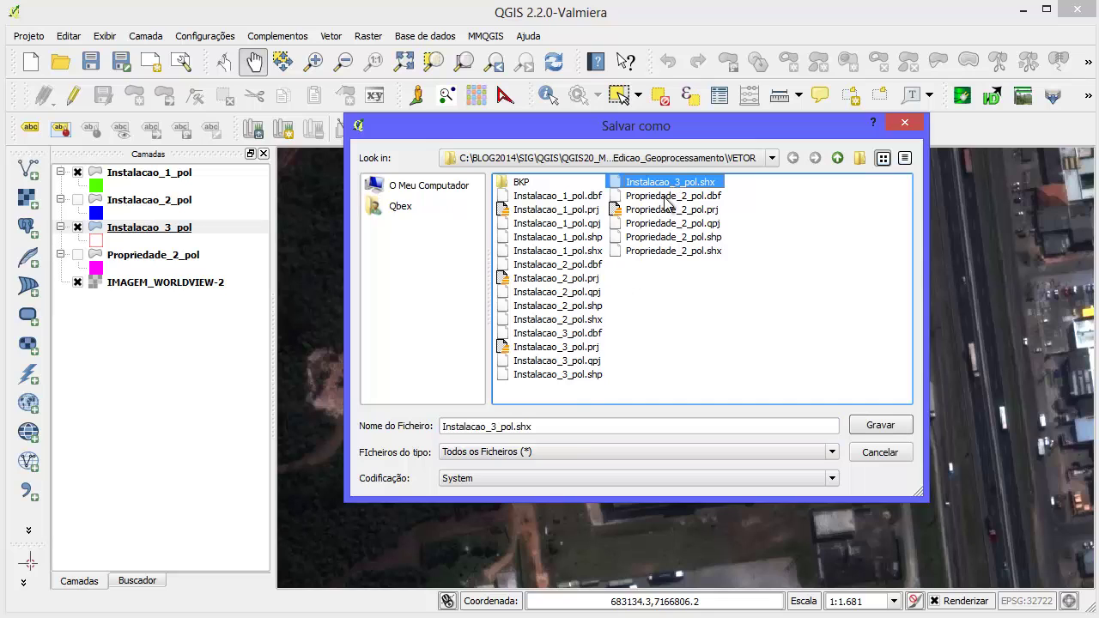
{"action": "left_click", "coordinate": [497, 429]}
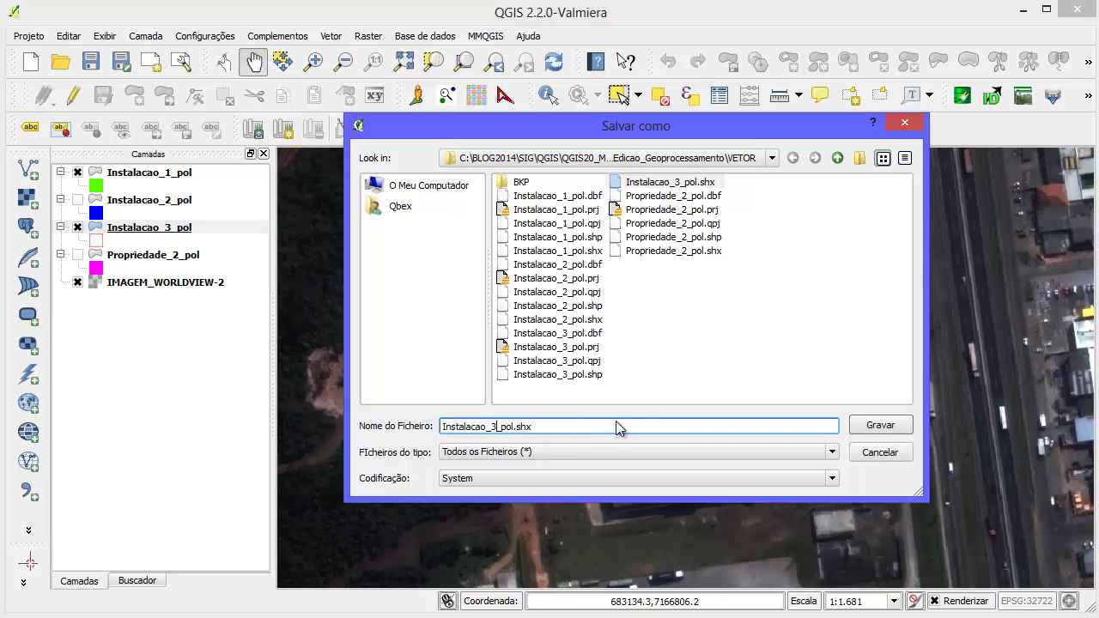
{"action": "left_click", "coordinate": [699, 237]}
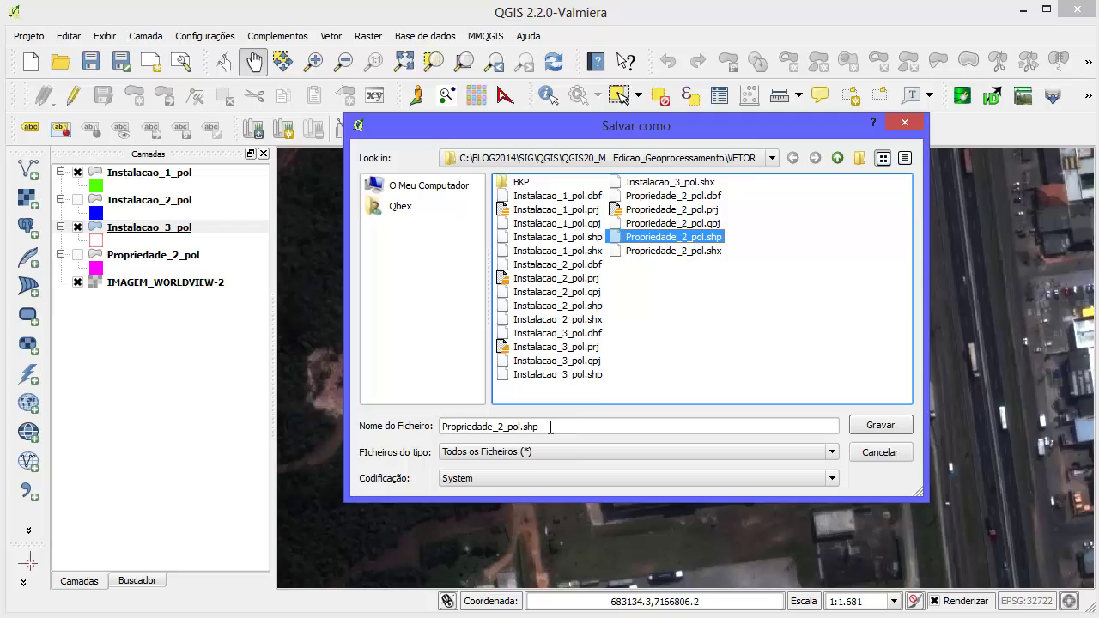
{"action": "left_click", "coordinate": [567, 305]}
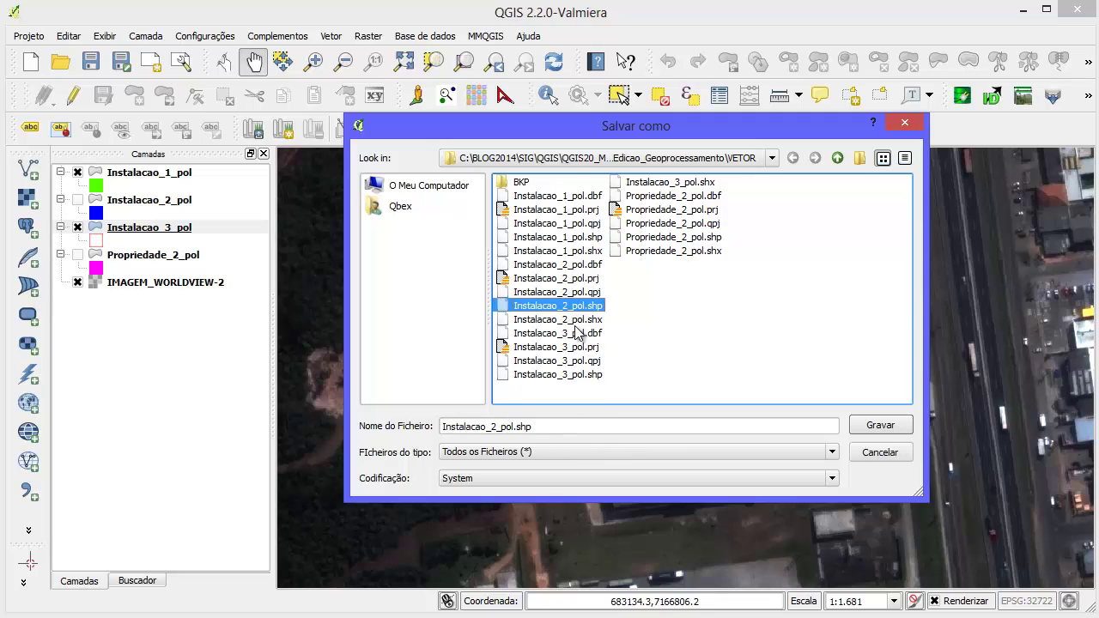
{"action": "left_click", "coordinate": [487, 427]}
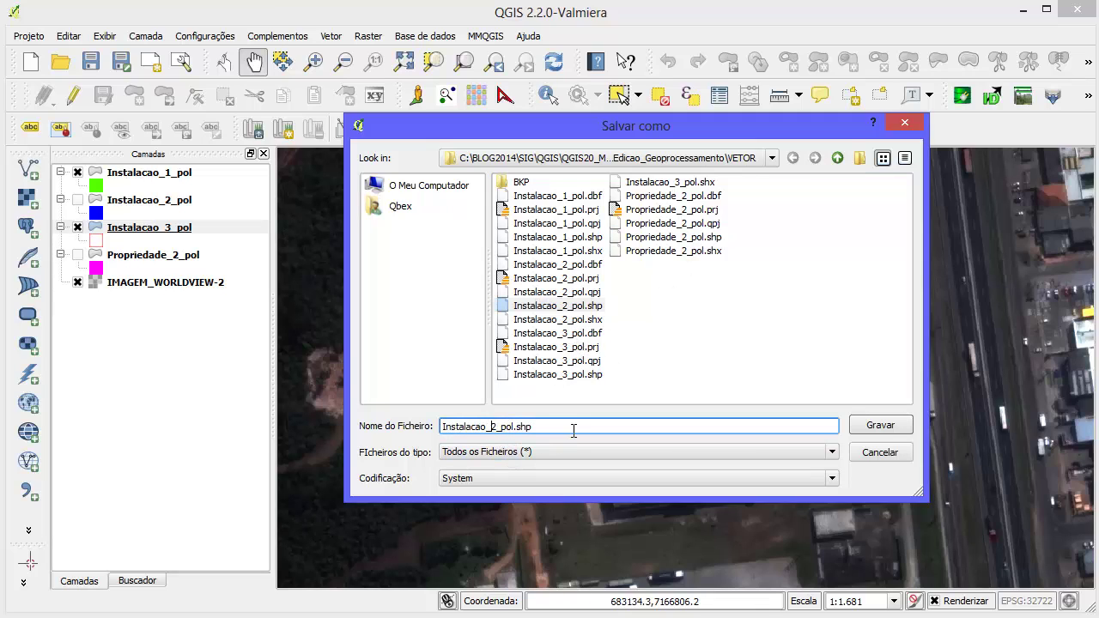
{"action": "key", "text": "Delete"}
{"action": "type", "text": "4"}
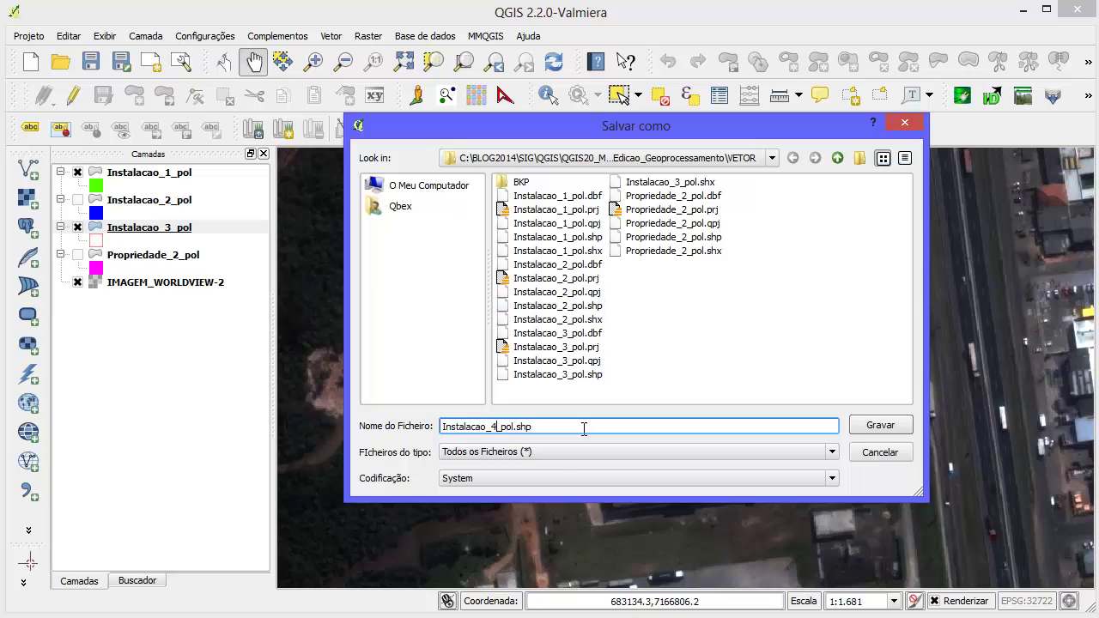
{"action": "left_click", "coordinate": [879, 425]}
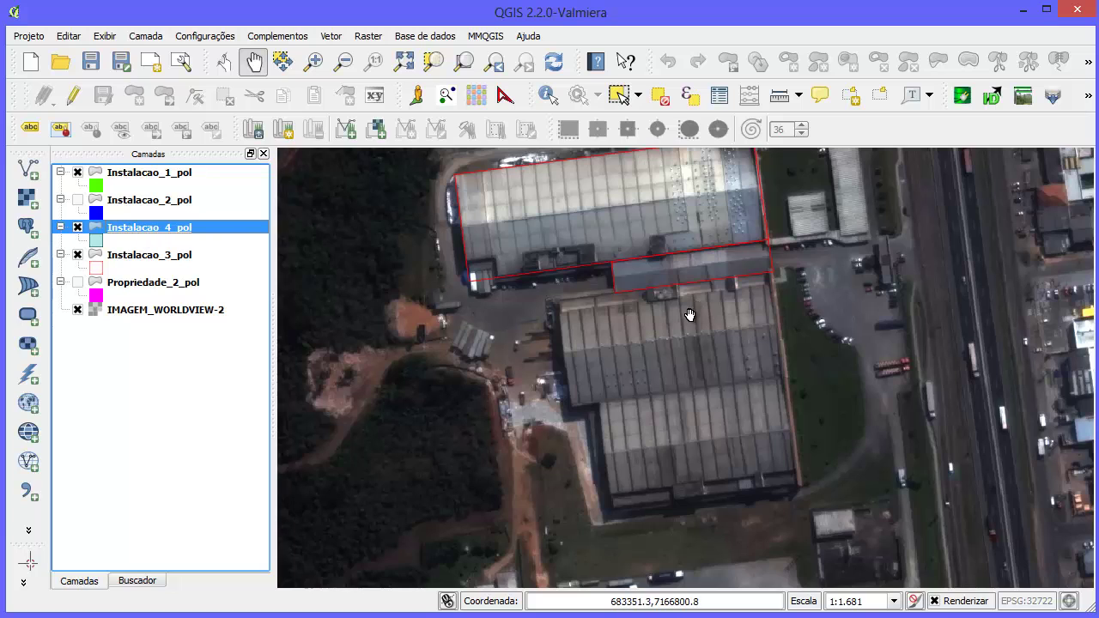
Step: Make Instalacao_4_pol editable and digitize the southern building's outline from its southeast corner along the south and west sides to the northwest corner
{"action": "left_click_drag", "start_coordinate": [685, 318], "coordinate": [659, 358]}
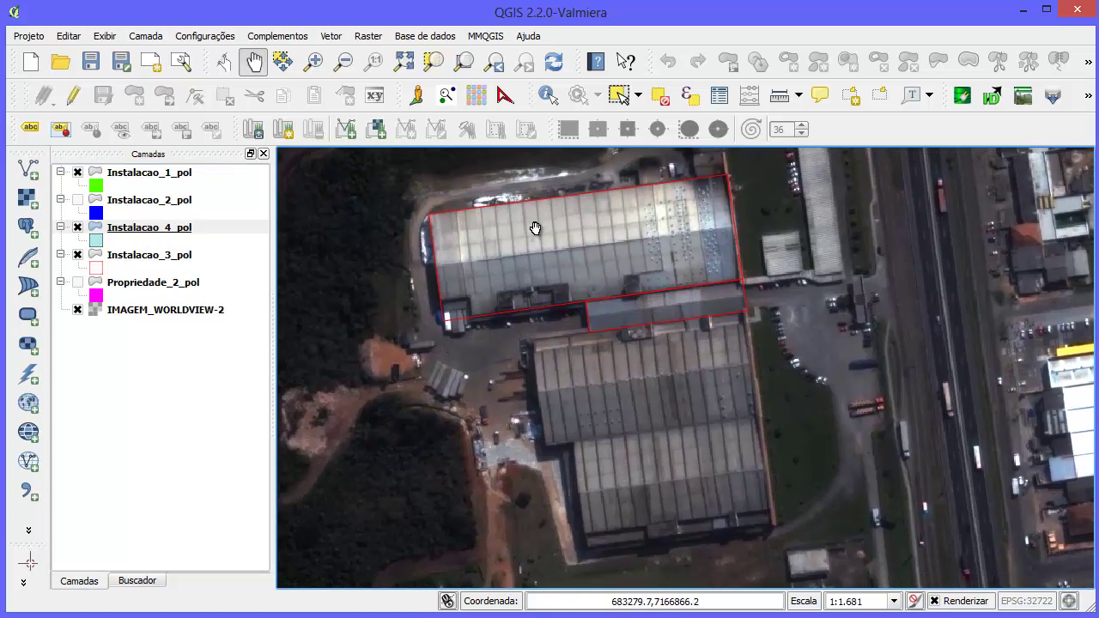
{"action": "left_click_drag", "start_coordinate": [535, 228], "coordinate": [513, 258]}
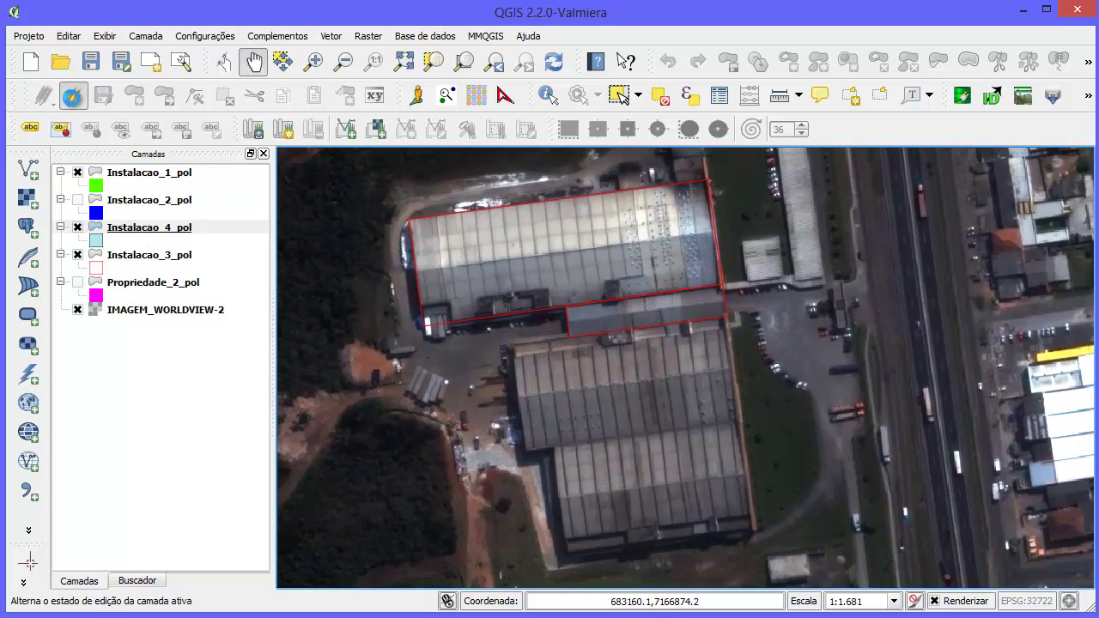
{"action": "left_click", "coordinate": [73, 95]}
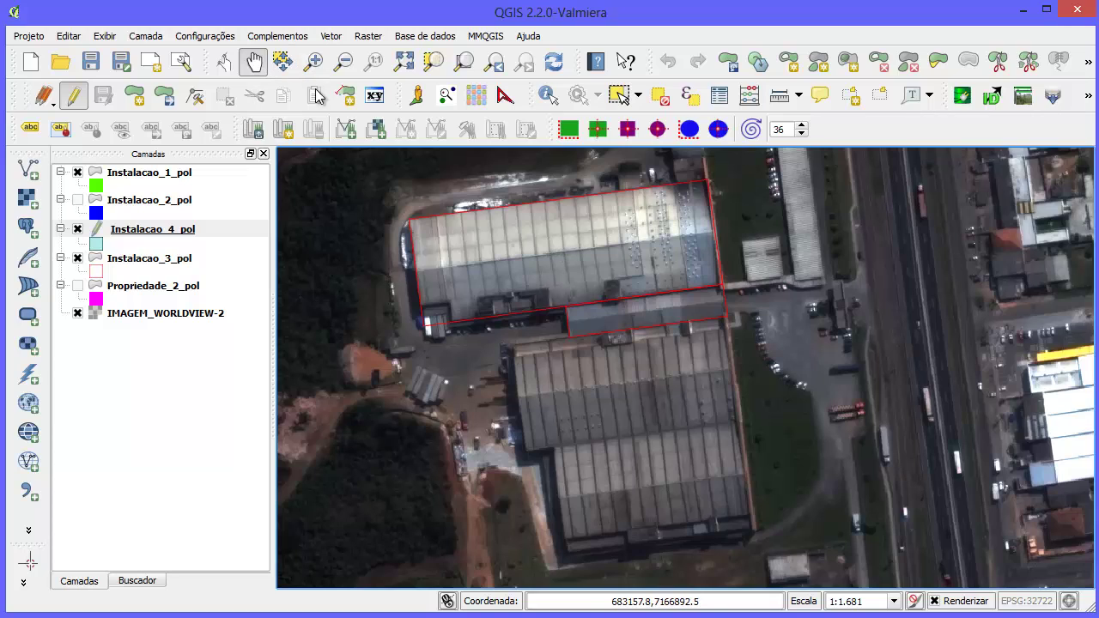
{"action": "left_click", "coordinate": [138, 100]}
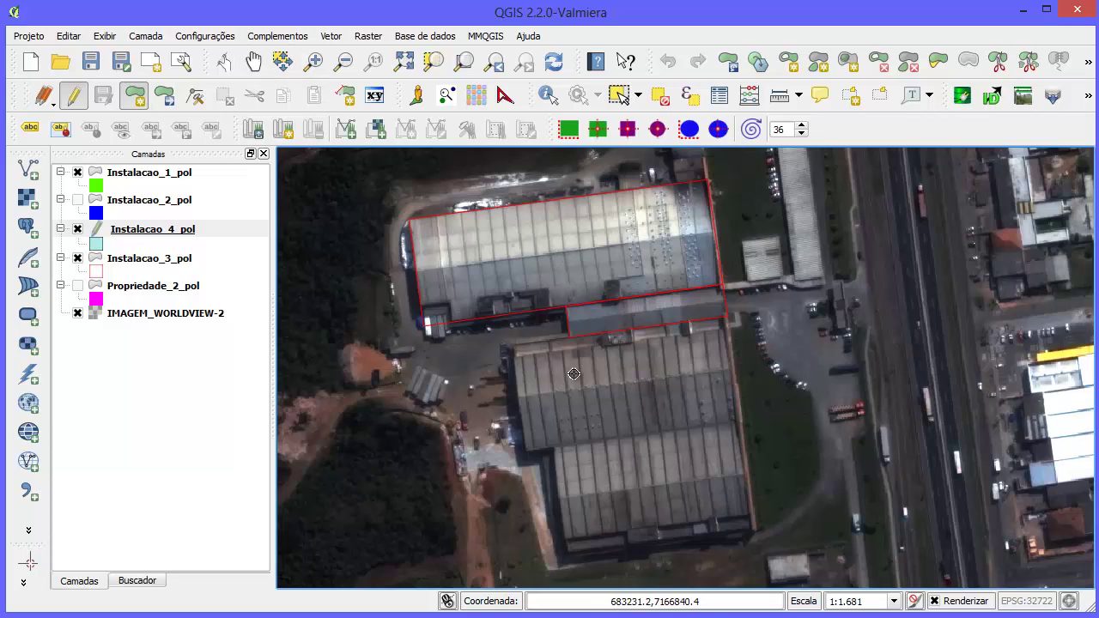
{"action": "left_click", "coordinate": [755, 537]}
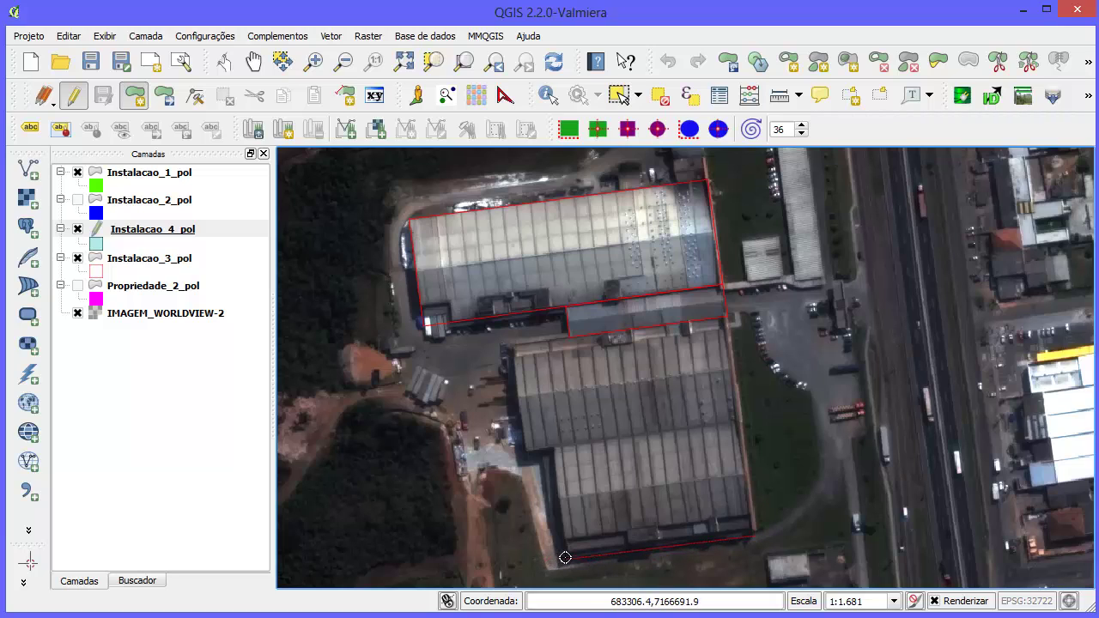
{"action": "left_click", "coordinate": [565, 557]}
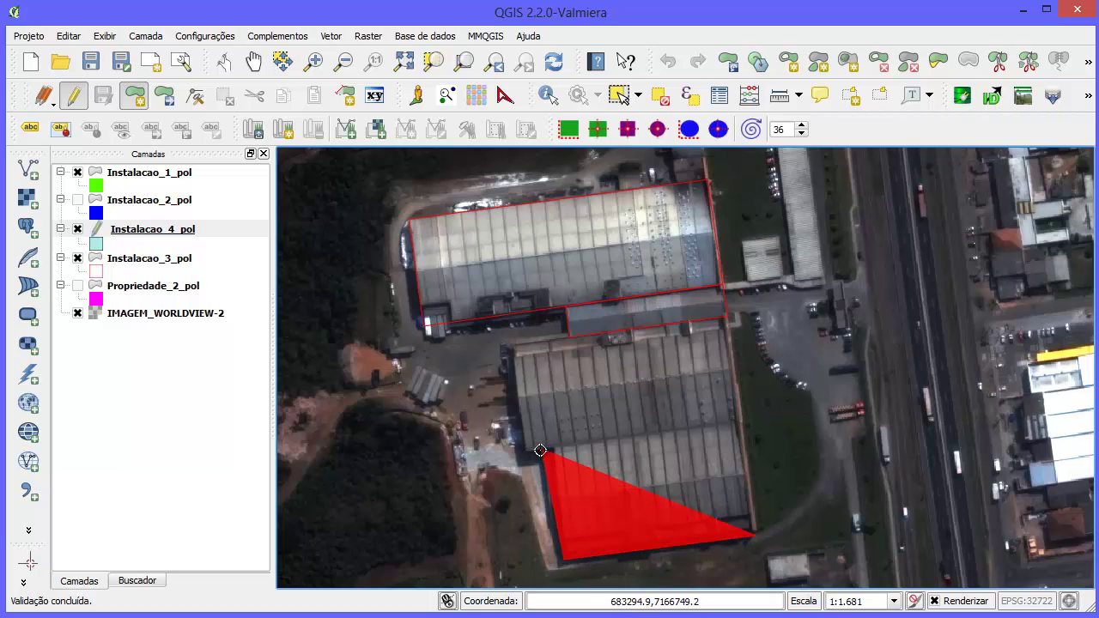
{"action": "left_click", "coordinate": [518, 452]}
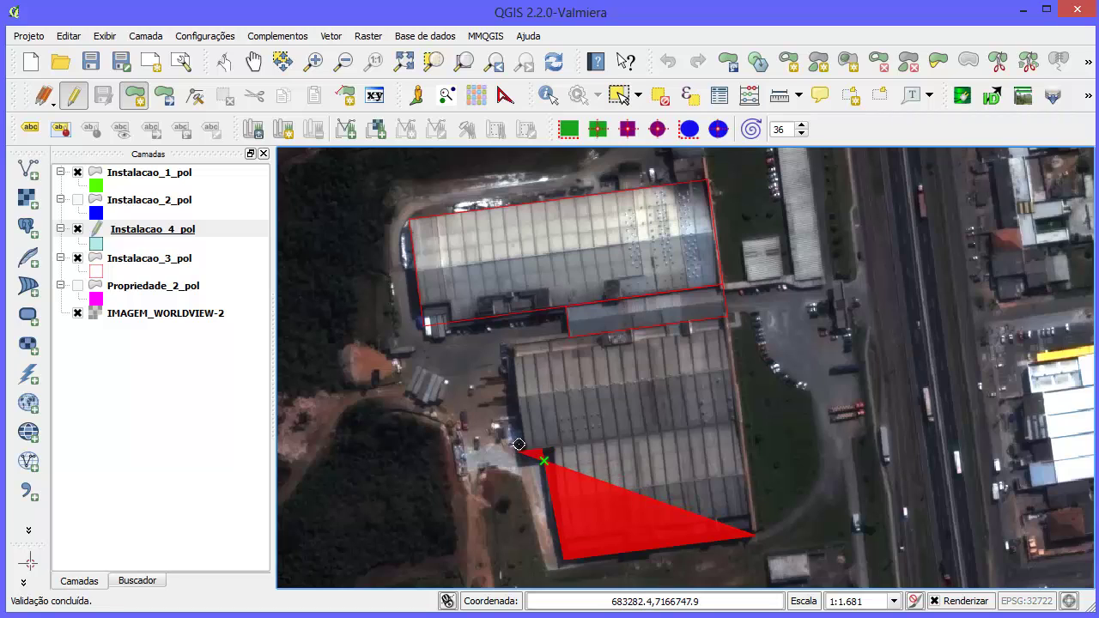
{"action": "left_click", "coordinate": [502, 346]}
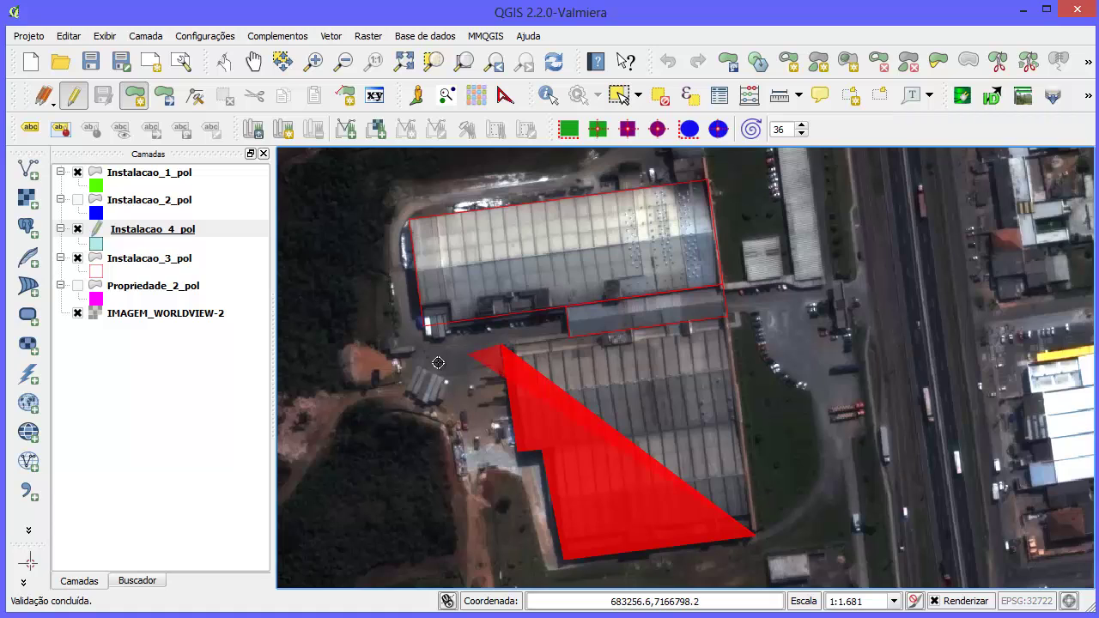
Step: Check the snapping options listed for the Instalacao_3_pol and Instalacao_4_pol layers and close them
{"action": "left_click", "coordinate": [204, 36]}
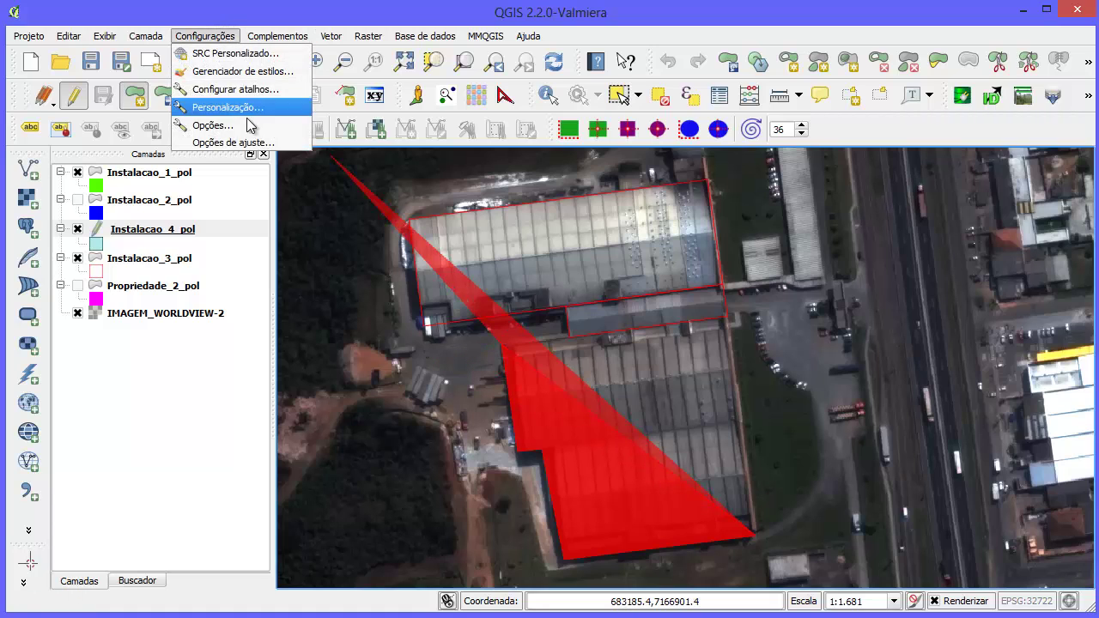
{"action": "left_click", "coordinate": [266, 142]}
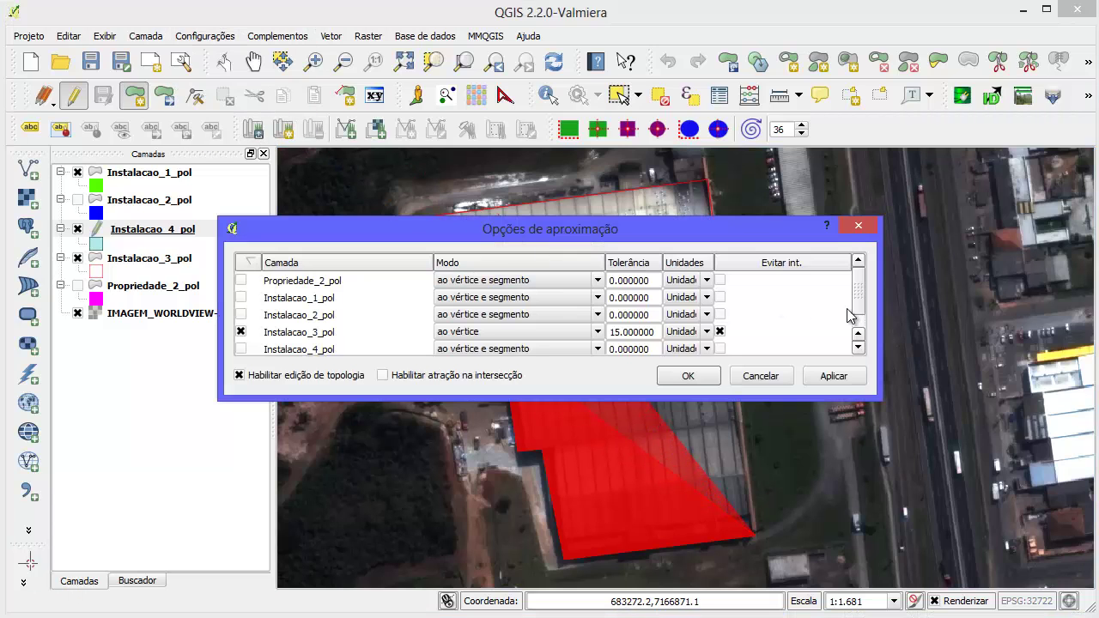
{"action": "left_click_drag", "start_coordinate": [861, 307], "coordinate": [861, 327]}
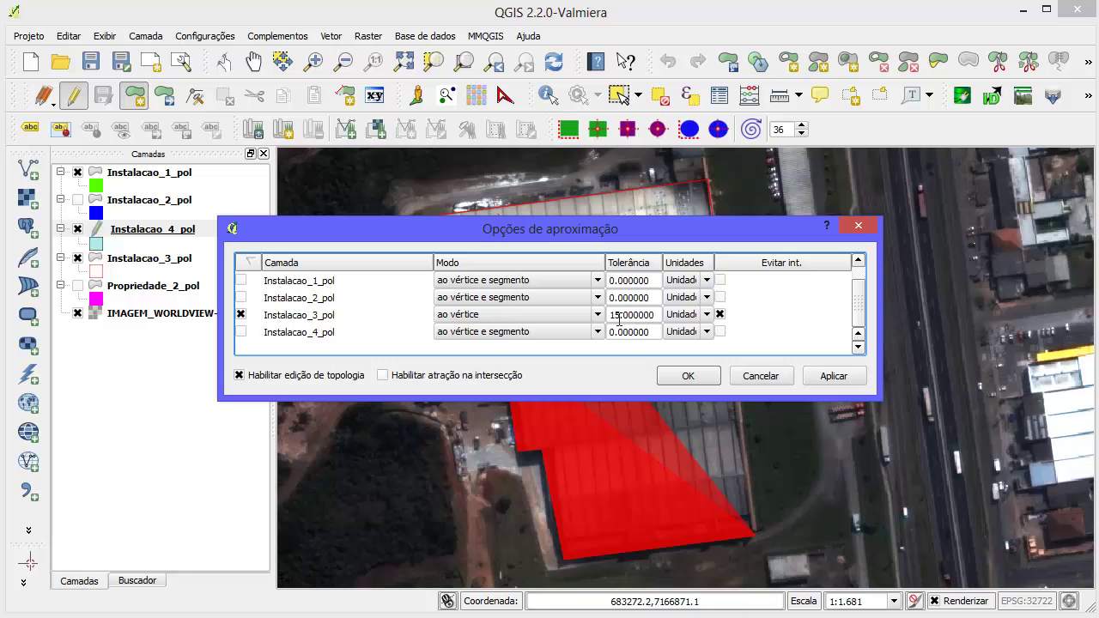
{"action": "left_click", "coordinate": [686, 375]}
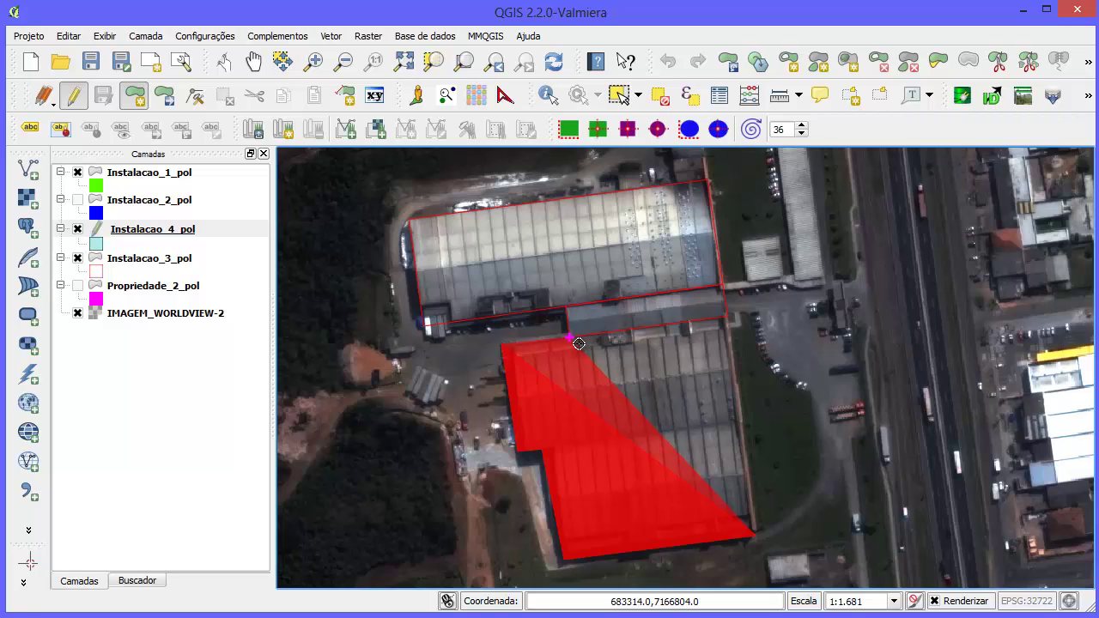
Step: Finish the southern building polygon by snapping to the narrow polygon's two southern corners, and store it with id 0
{"action": "left_click", "coordinate": [580, 343]}
{"action": "left_click", "coordinate": [734, 322]}
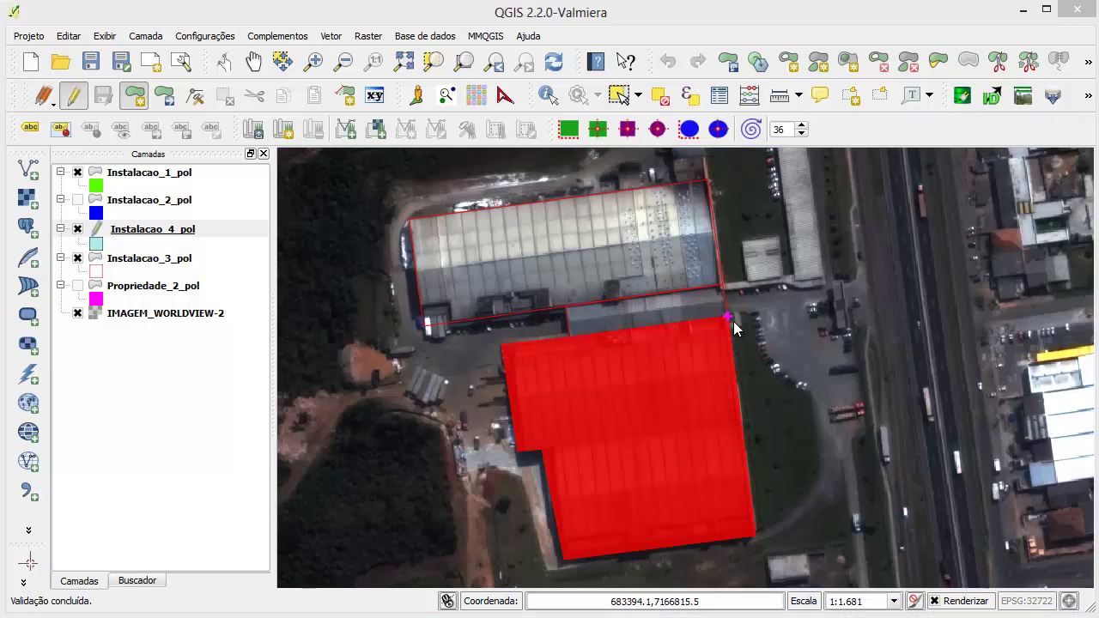
{"action": "right_click", "coordinate": [733, 321]}
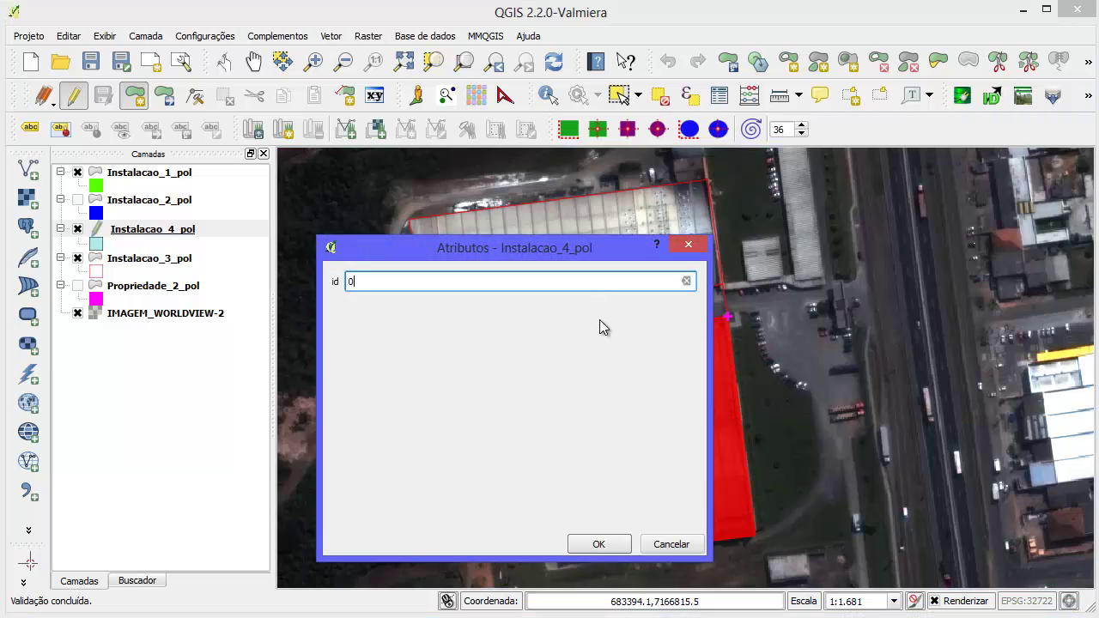
{"action": "left_click", "coordinate": [592, 544]}
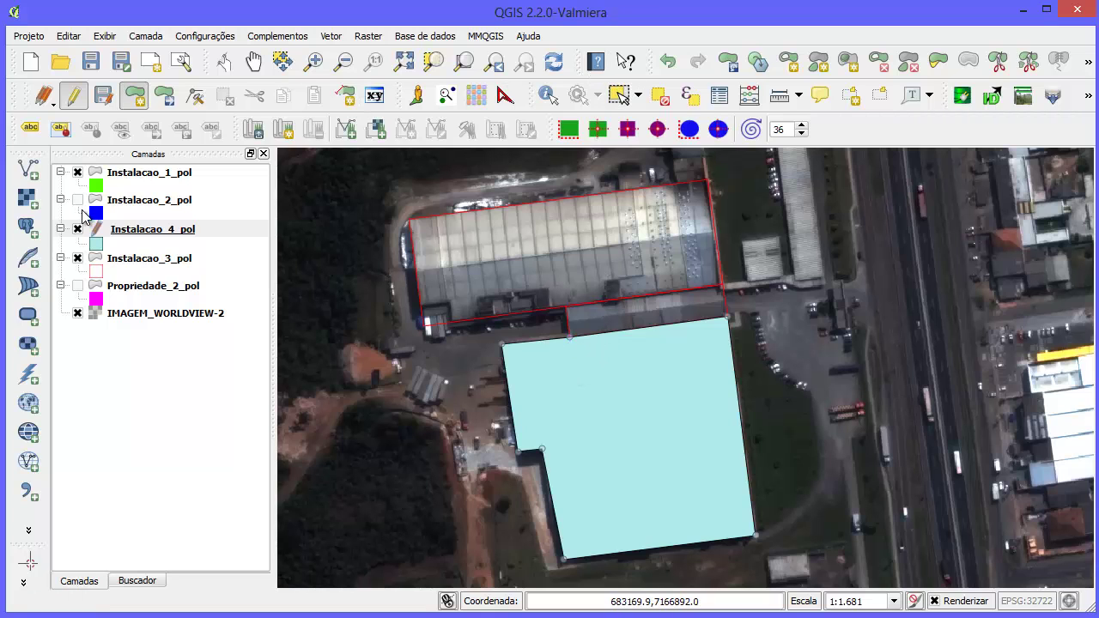
Step: Style the Instalacao_4_pol layer with the Sem pincel fill style and a dark purple border
{"action": "double_click", "coordinate": [137, 230]}
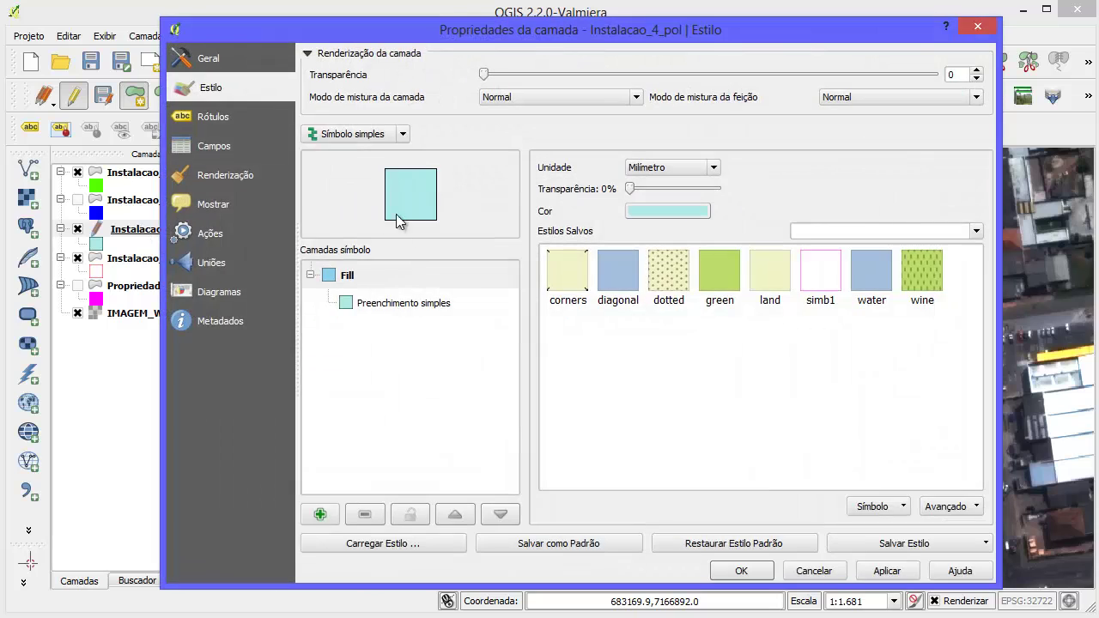
{"action": "left_click", "coordinate": [413, 301]}
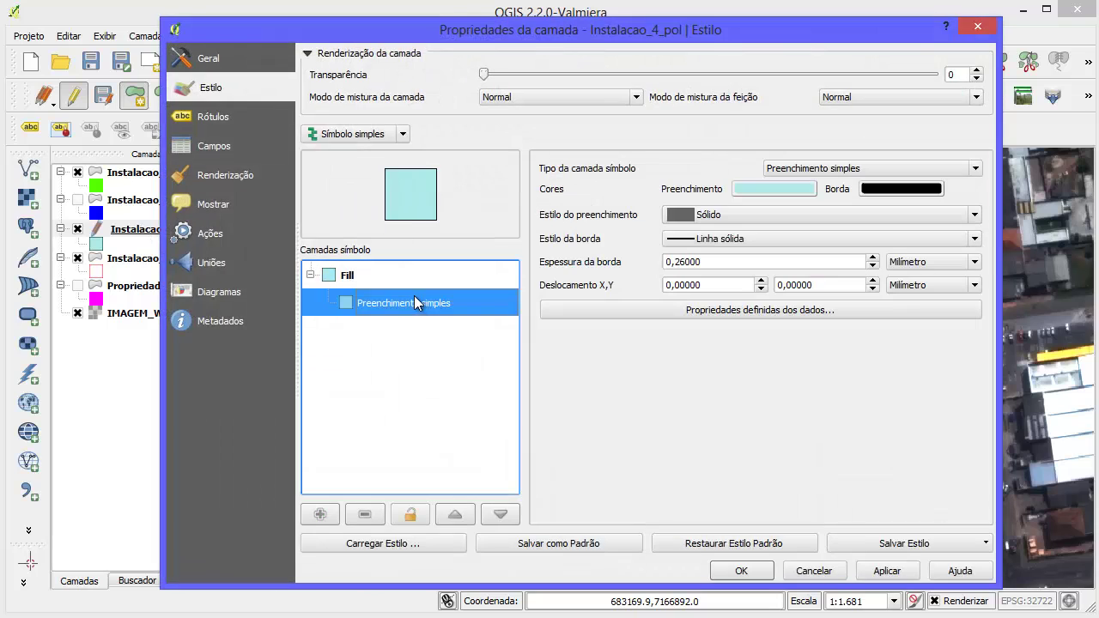
{"action": "left_click", "coordinate": [734, 214]}
{"action": "left_click", "coordinate": [734, 245]}
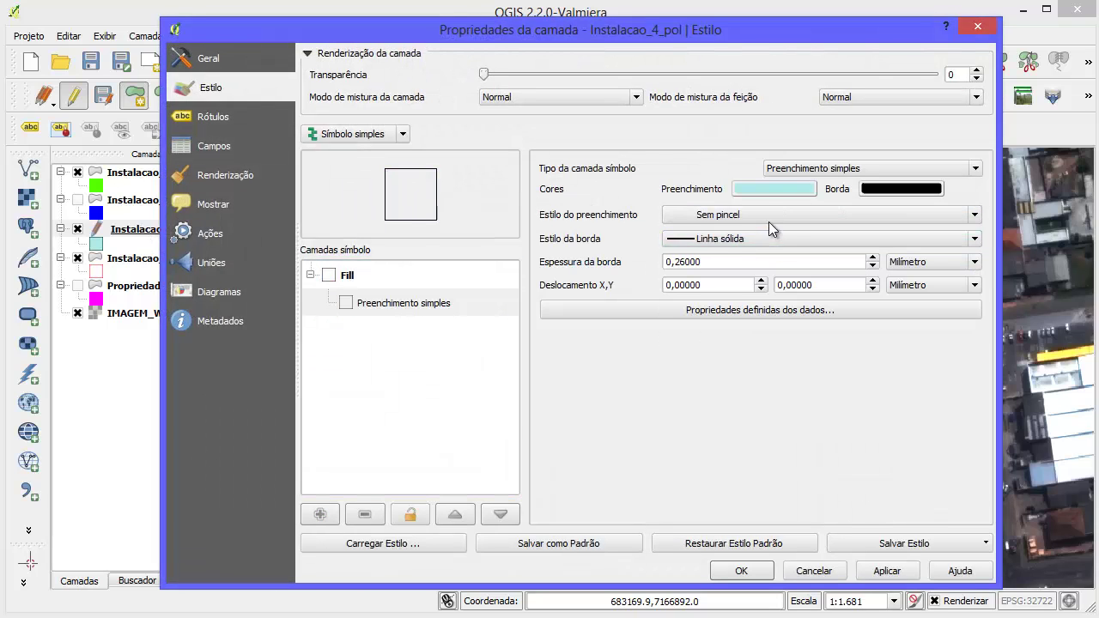
{"action": "left_click", "coordinate": [902, 188]}
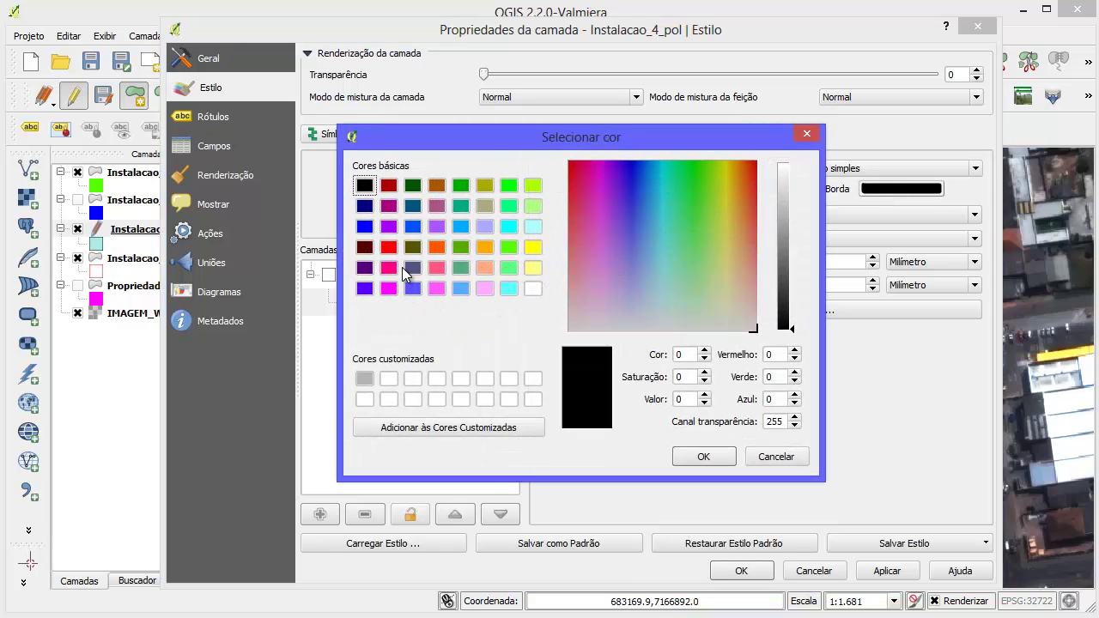
{"action": "left_click", "coordinate": [365, 270]}
{"action": "left_click", "coordinate": [719, 452]}
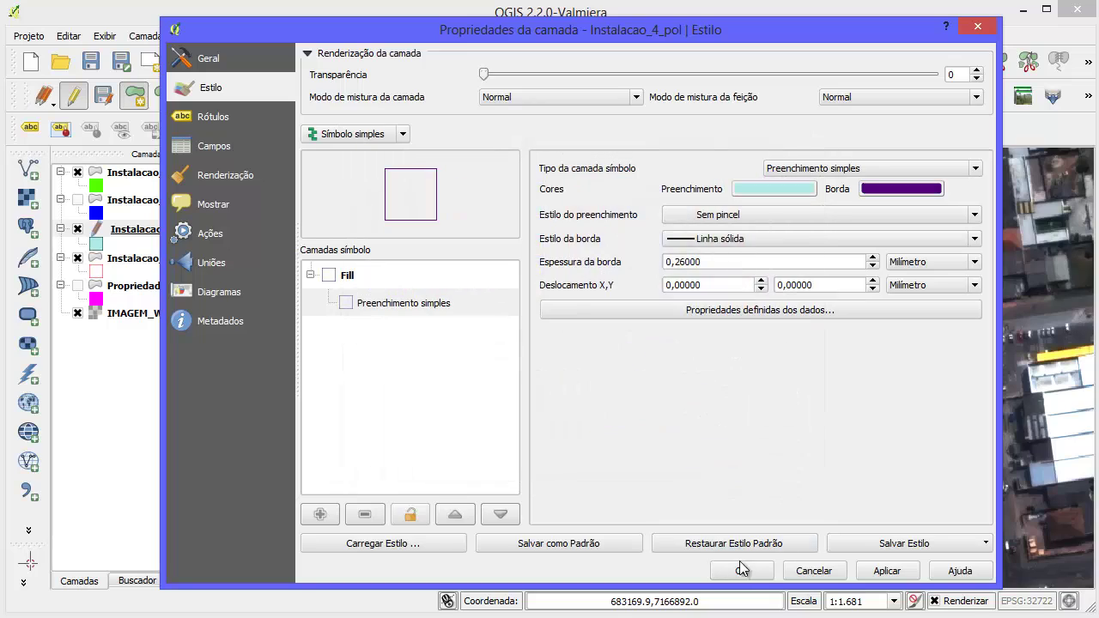
{"action": "left_click", "coordinate": [742, 570]}
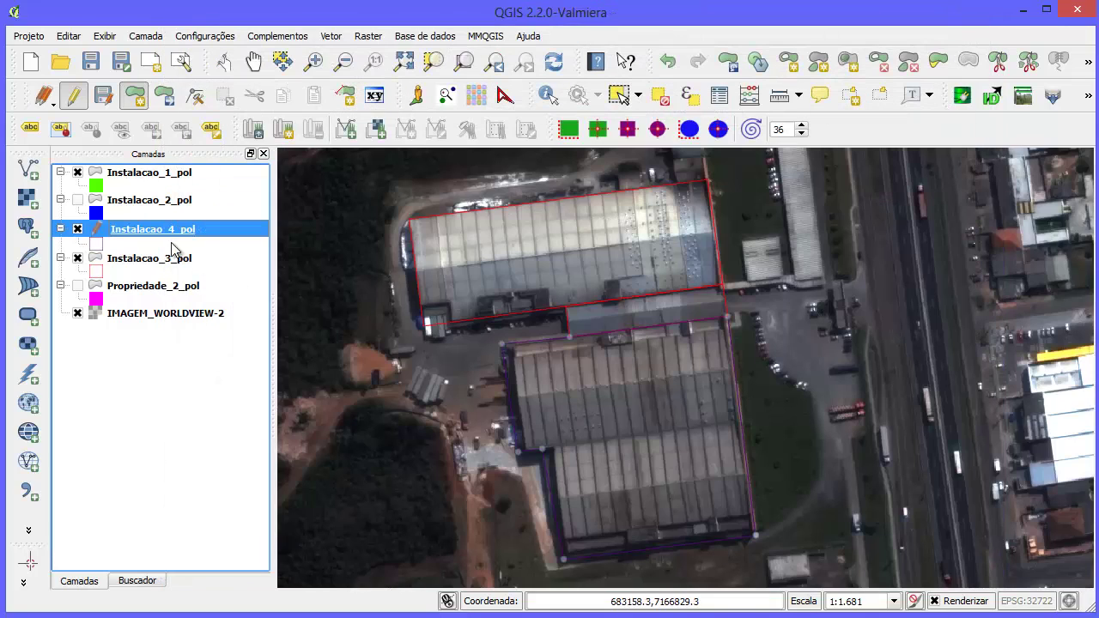
Step: Change the border colour of the Instalacao_4_pol layer's simple fill to pure yellow (255, 255, 0)
{"action": "double_click", "coordinate": [121, 230]}
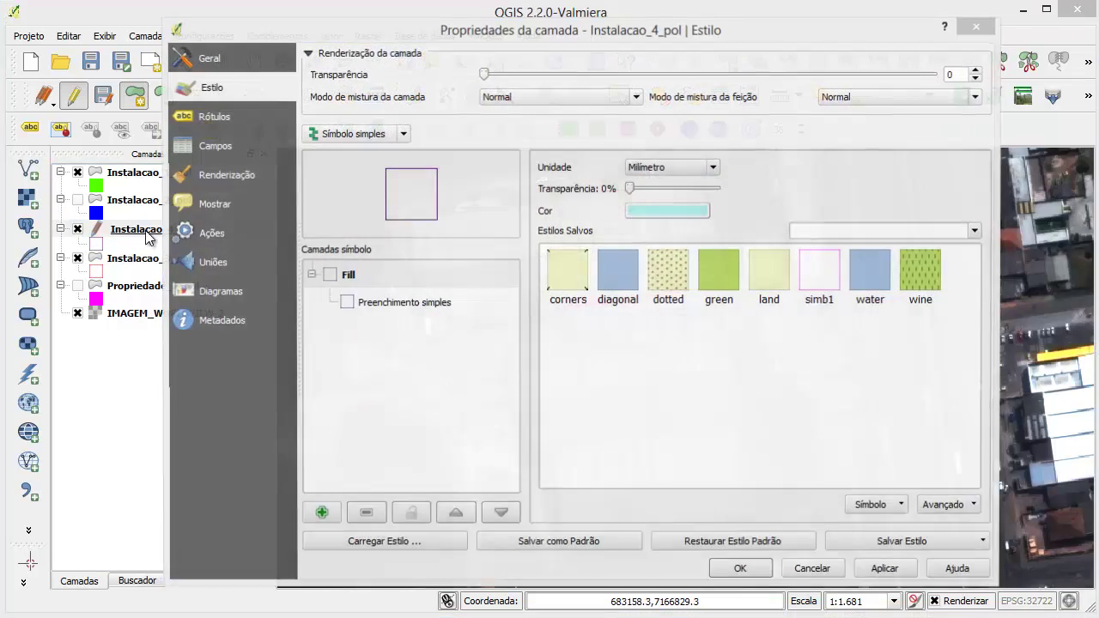
{"action": "left_click", "coordinate": [413, 305]}
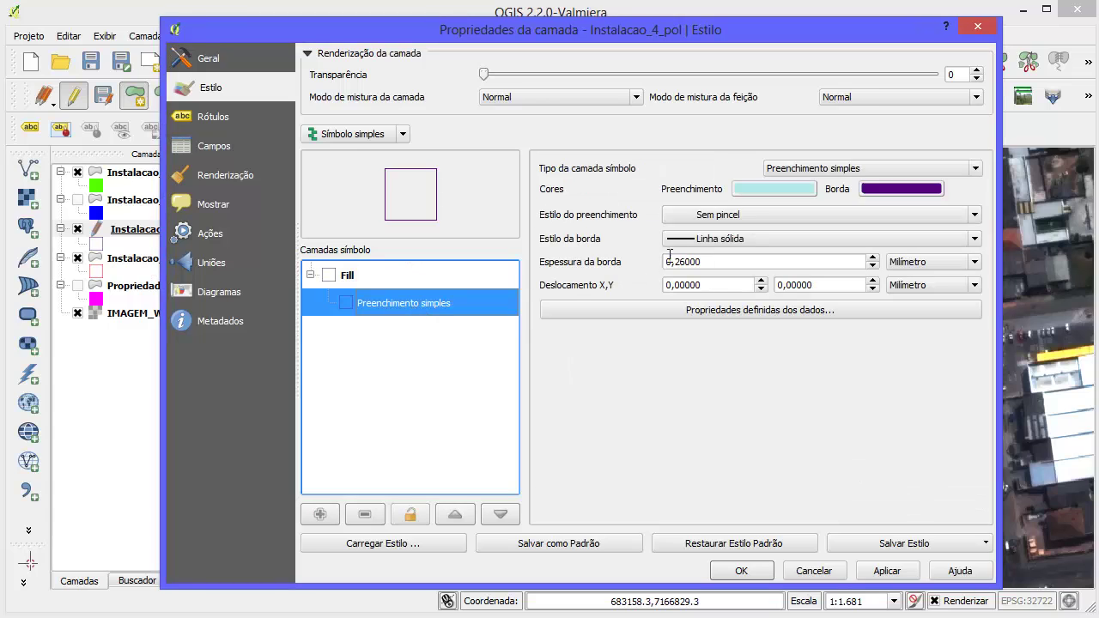
{"action": "left_click", "coordinate": [890, 196]}
{"action": "left_click", "coordinate": [532, 247]}
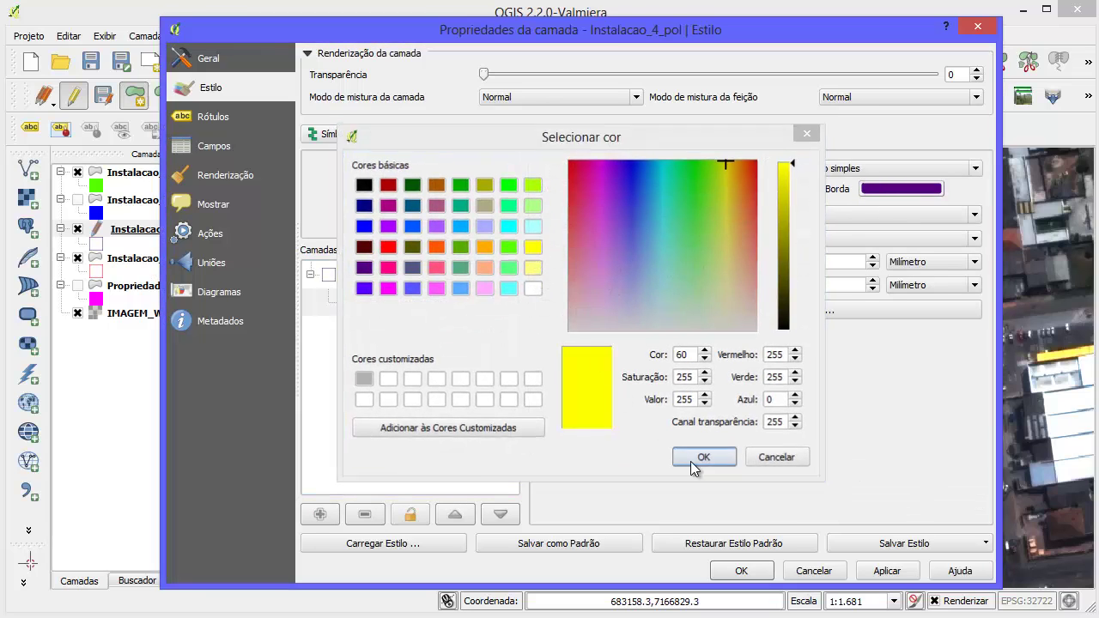
{"action": "left_click", "coordinate": [703, 457]}
{"action": "left_click", "coordinate": [741, 571]}
Step: Examine the shared boundary between the southern building polygon and the narrow polygon to its north at close range
{"action": "scroll", "coordinate": [561, 347], "scroll_direction": "up", "scroll_amount": 1}
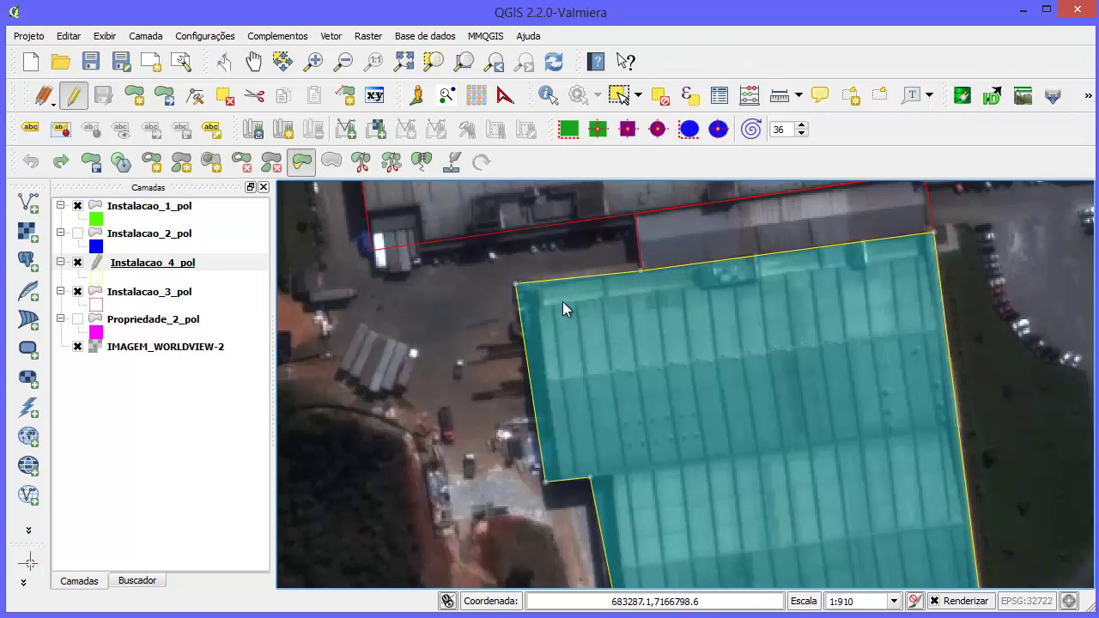
{"action": "scroll", "coordinate": [562, 303], "scroll_direction": "down", "scroll_amount": 1}
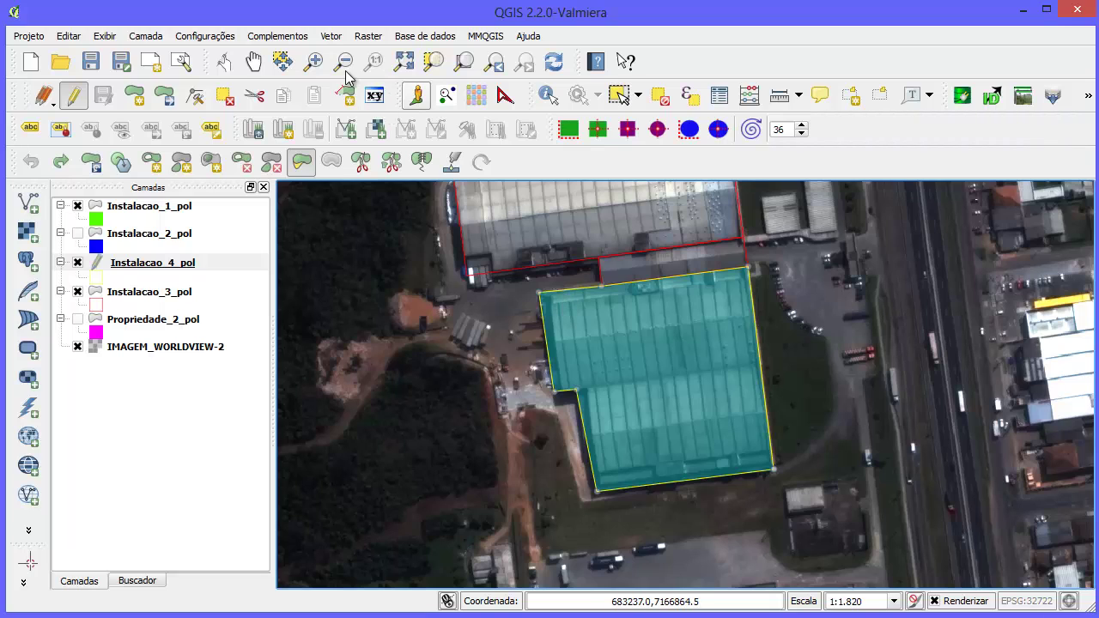
{"action": "left_click", "coordinate": [254, 61]}
{"action": "left_click_drag", "start_coordinate": [431, 289], "coordinate": [467, 350]}
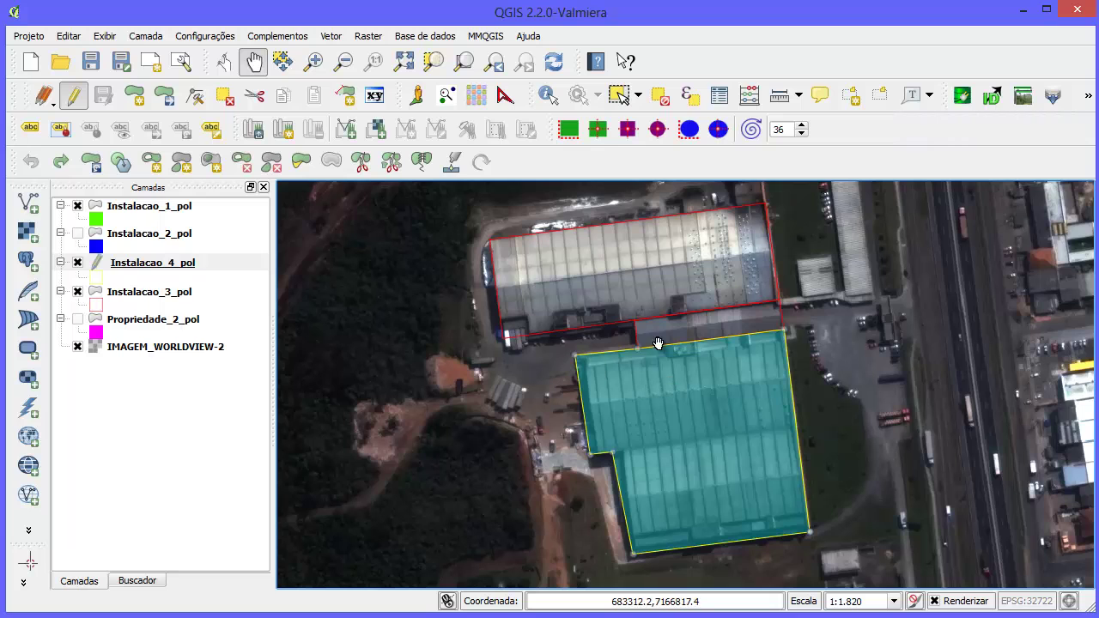
{"action": "scroll", "coordinate": [605, 348], "scroll_direction": "up", "scroll_amount": 2}
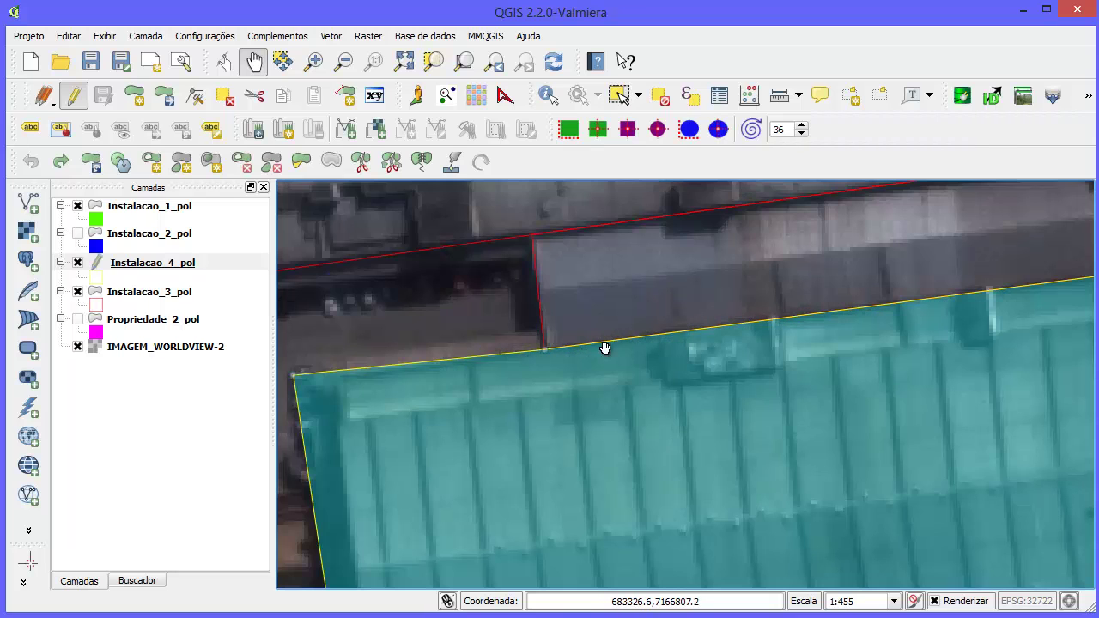
{"action": "scroll", "coordinate": [572, 344], "scroll_direction": "up", "scroll_amount": 1}
{"action": "scroll", "coordinate": [471, 331], "scroll_direction": "down", "scroll_amount": 1}
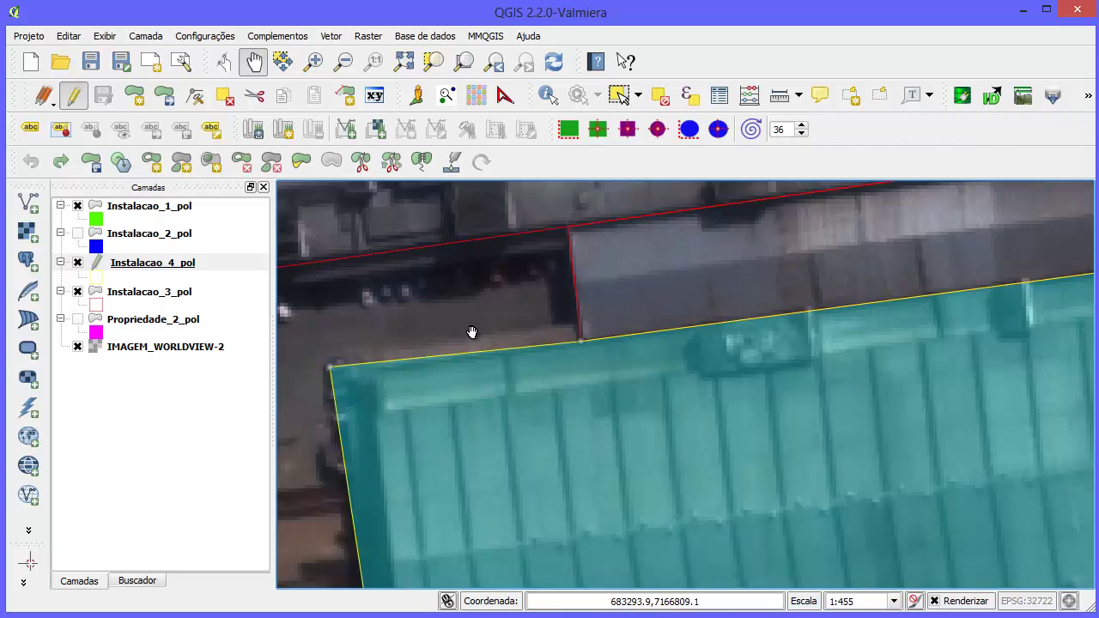
{"action": "scroll", "coordinate": [513, 341], "scroll_direction": "down", "scroll_amount": 1}
{"action": "scroll", "coordinate": [524, 377], "scroll_direction": "down", "scroll_amount": 1}
{"action": "left_click_drag", "start_coordinate": [524, 386], "coordinate": [564, 370]}
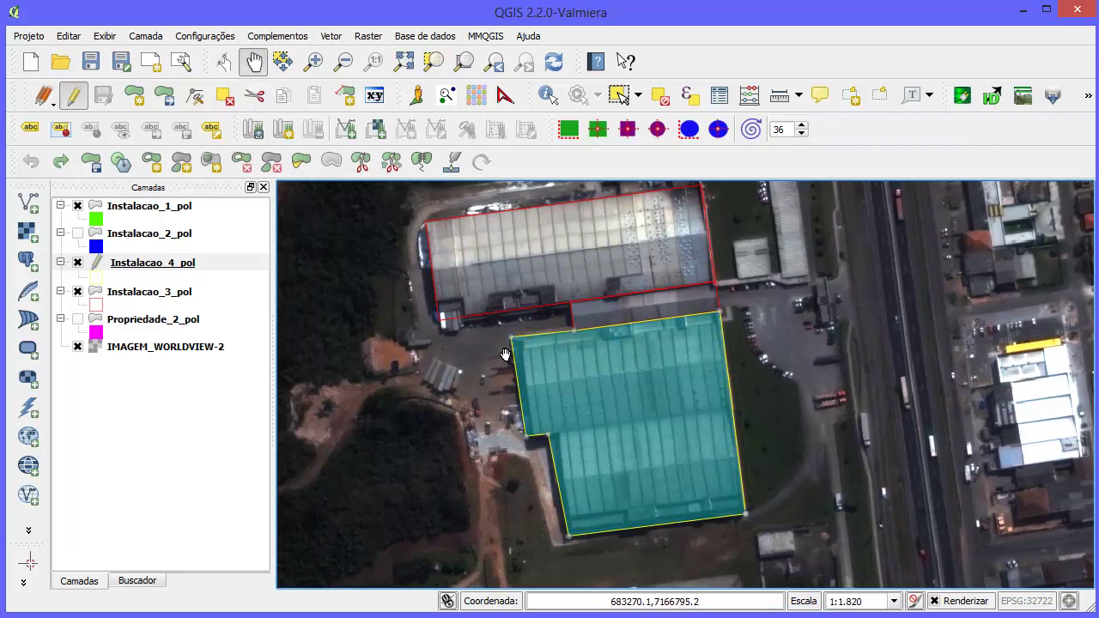
Step: Use the node tool to nudge the northwest corner vertex of the southern building polygon onto the roof corner
{"action": "scroll", "coordinate": [503, 361], "scroll_direction": "up", "scroll_amount": 1}
{"action": "scroll", "coordinate": [558, 343], "scroll_direction": "up", "scroll_amount": 1}
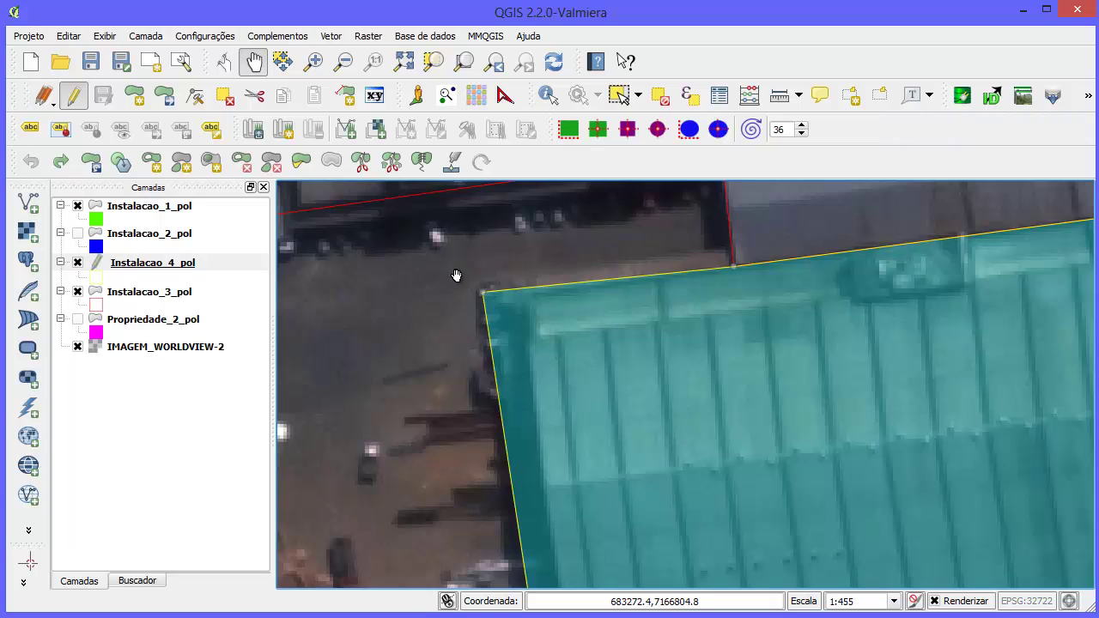
{"action": "left_click", "coordinate": [194, 96]}
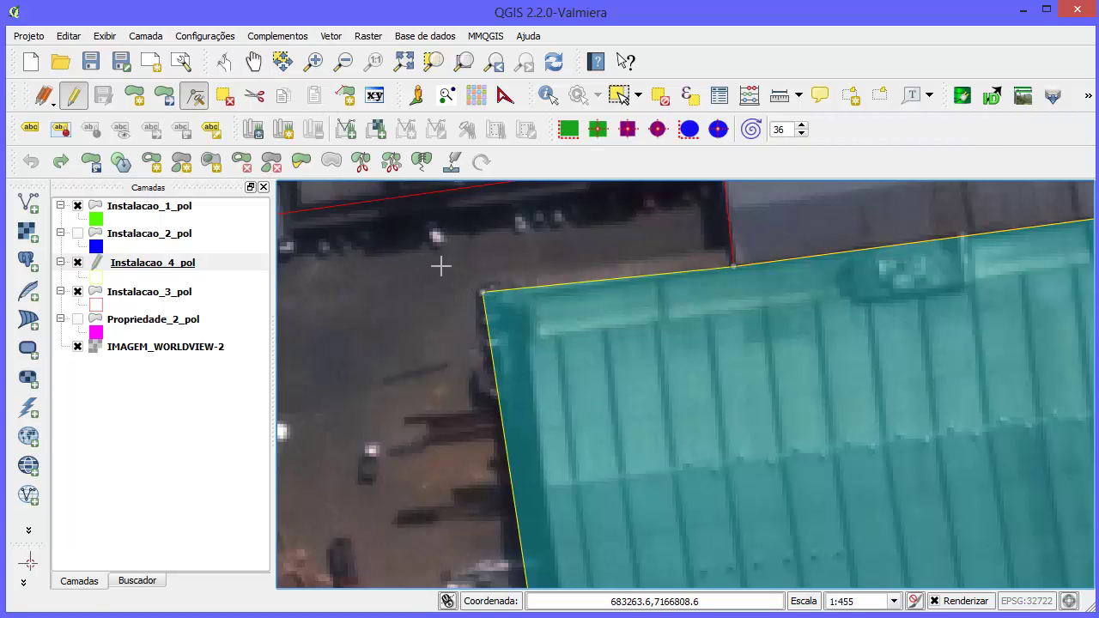
{"action": "left_click", "coordinate": [481, 291]}
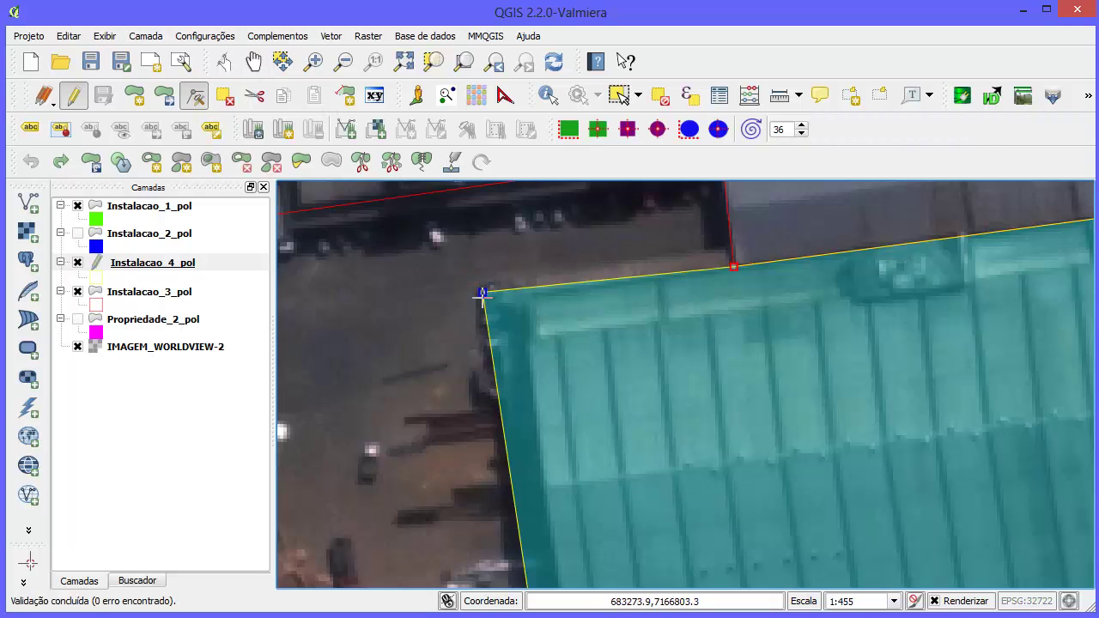
{"action": "left_click_drag", "start_coordinate": [481, 294], "coordinate": [483, 298]}
Step: Move the inner vertex of the southern building polygon's west-side notch slightly east to fit the roof edge, and check the southwest corner vertex
{"action": "scroll", "coordinate": [567, 335], "scroll_direction": "down", "scroll_amount": 1}
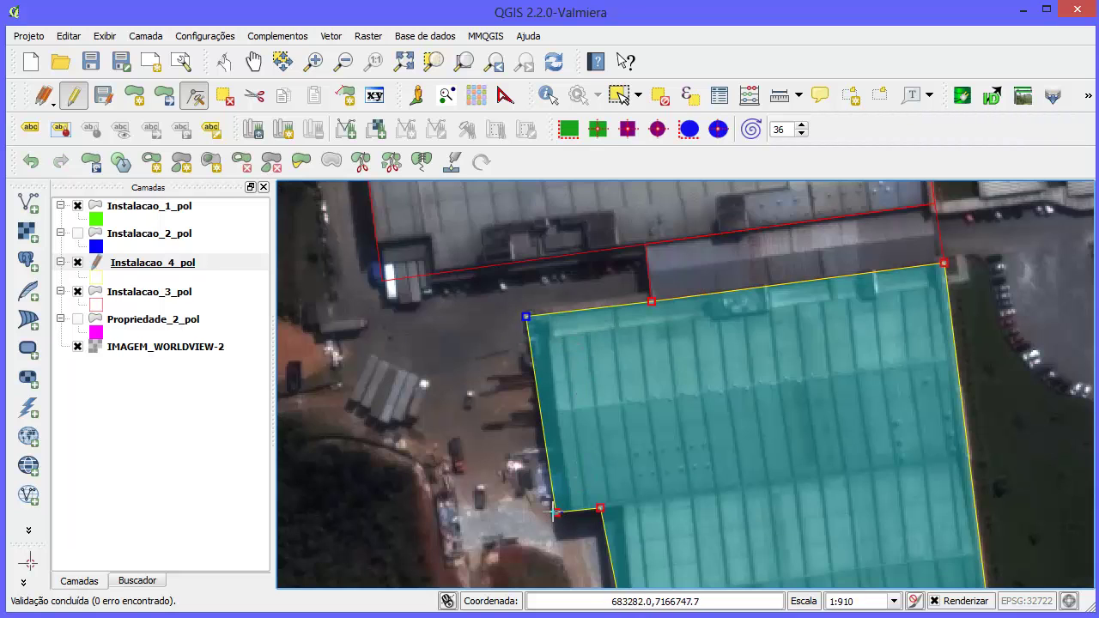
{"action": "left_click_drag", "start_coordinate": [601, 508], "coordinate": [610, 508]}
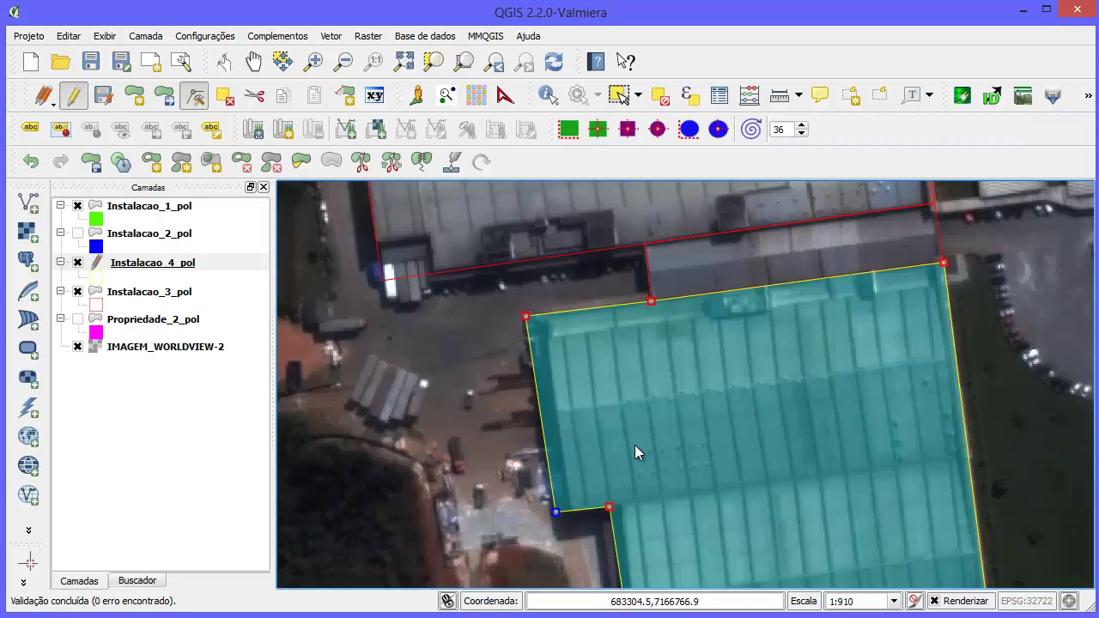
{"action": "scroll", "coordinate": [635, 449], "scroll_direction": "down", "scroll_amount": 2}
{"action": "scroll", "coordinate": [639, 467], "scroll_direction": "up", "scroll_amount": 1}
{"action": "scroll", "coordinate": [624, 540], "scroll_direction": "up", "scroll_amount": 1}
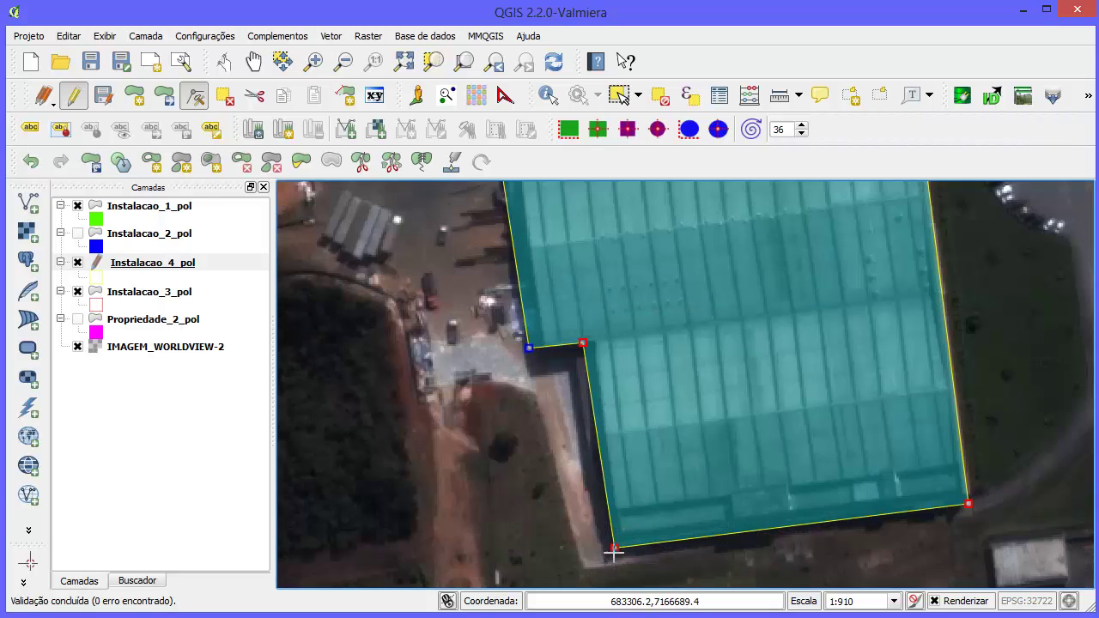
{"action": "scroll", "coordinate": [712, 393], "scroll_direction": "down", "scroll_amount": 1}
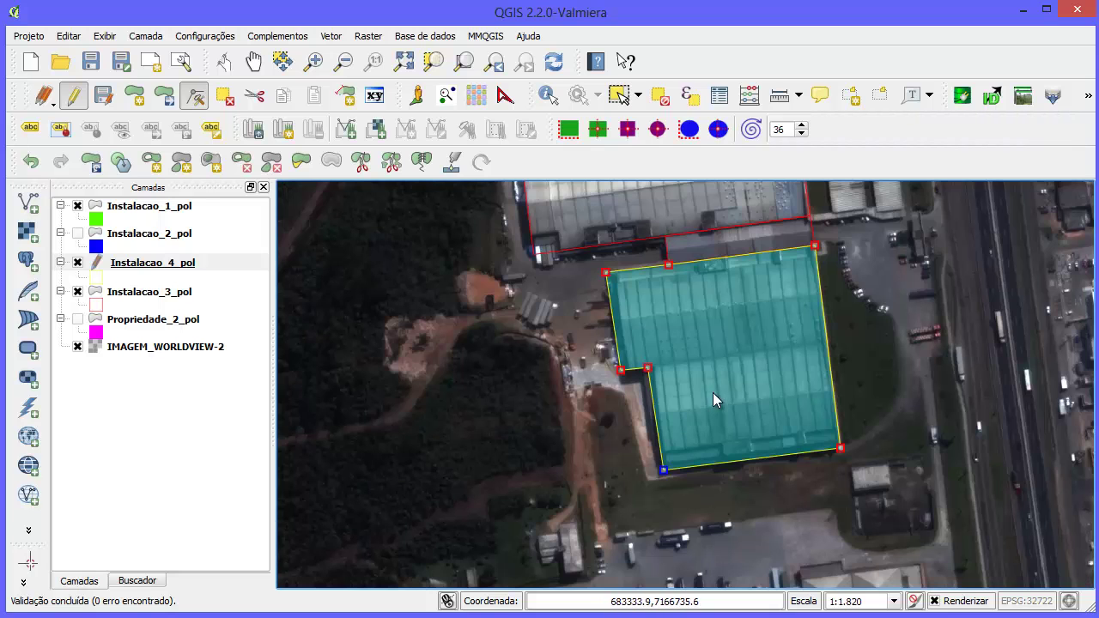
{"action": "scroll", "coordinate": [688, 344], "scroll_direction": "down", "scroll_amount": 1}
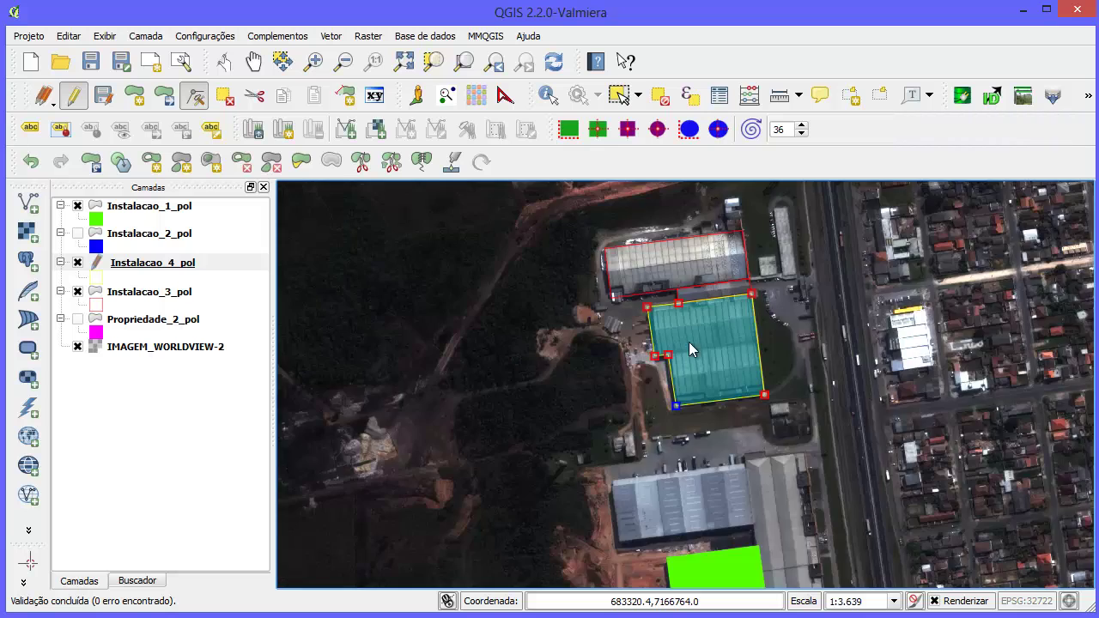
{"action": "scroll", "coordinate": [678, 339], "scroll_direction": "up", "scroll_amount": 1}
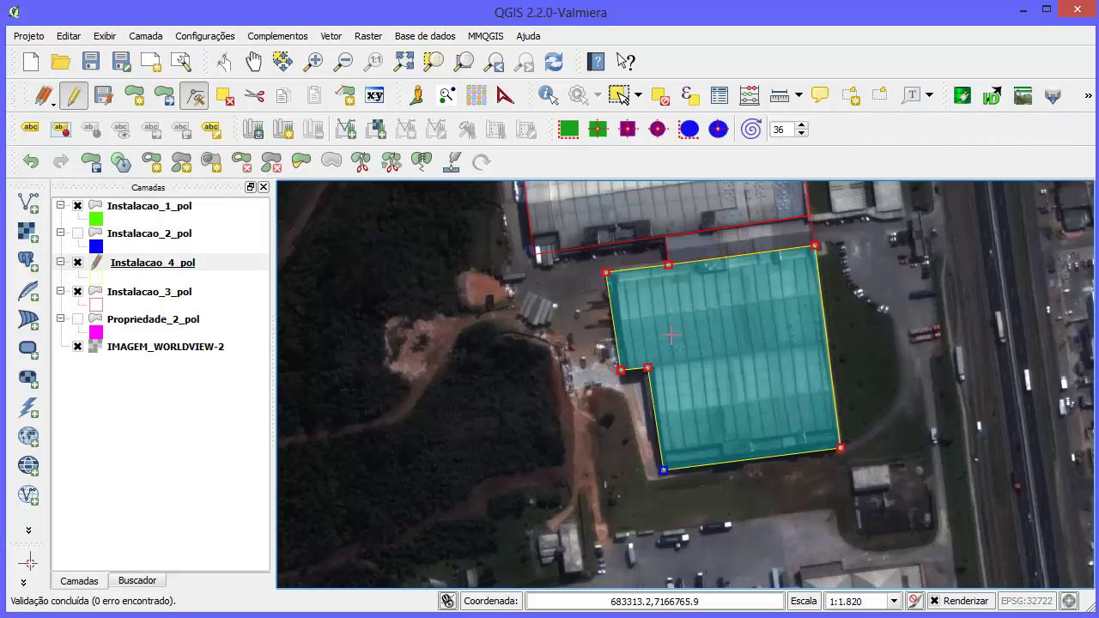
Step: End editing of the Instalacao_4_pol layer and deselect its southern building polygon
{"action": "left_click", "coordinate": [83, 97]}
{"action": "scroll", "coordinate": [561, 304], "scroll_direction": "up", "scroll_amount": 1}
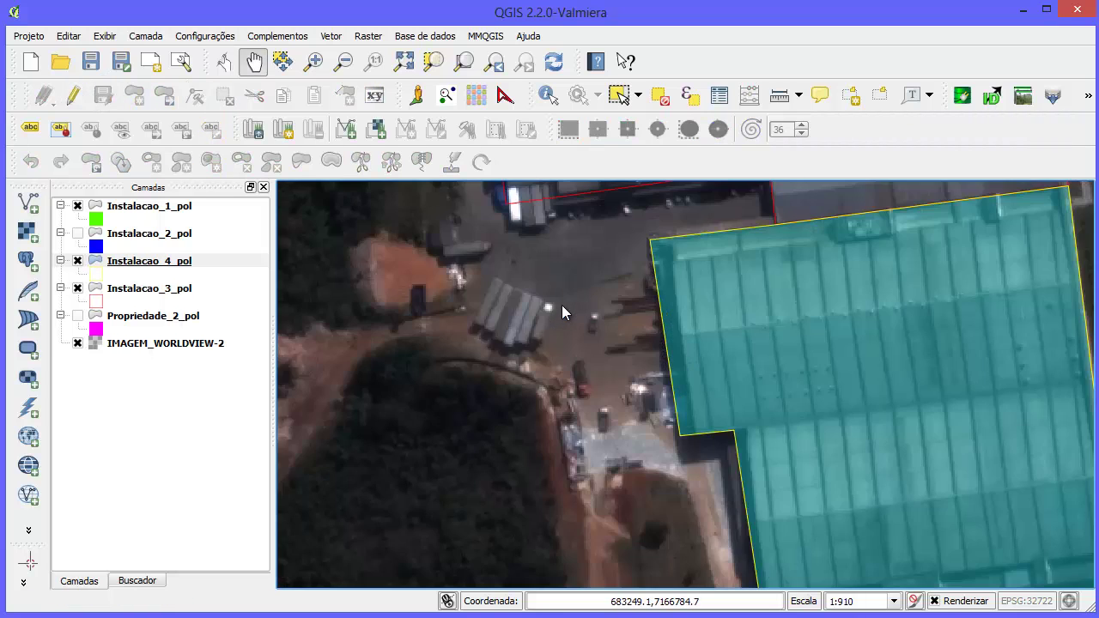
{"action": "scroll", "coordinate": [561, 305], "scroll_direction": "down", "scroll_amount": 2}
{"action": "left_click", "coordinate": [659, 96]}
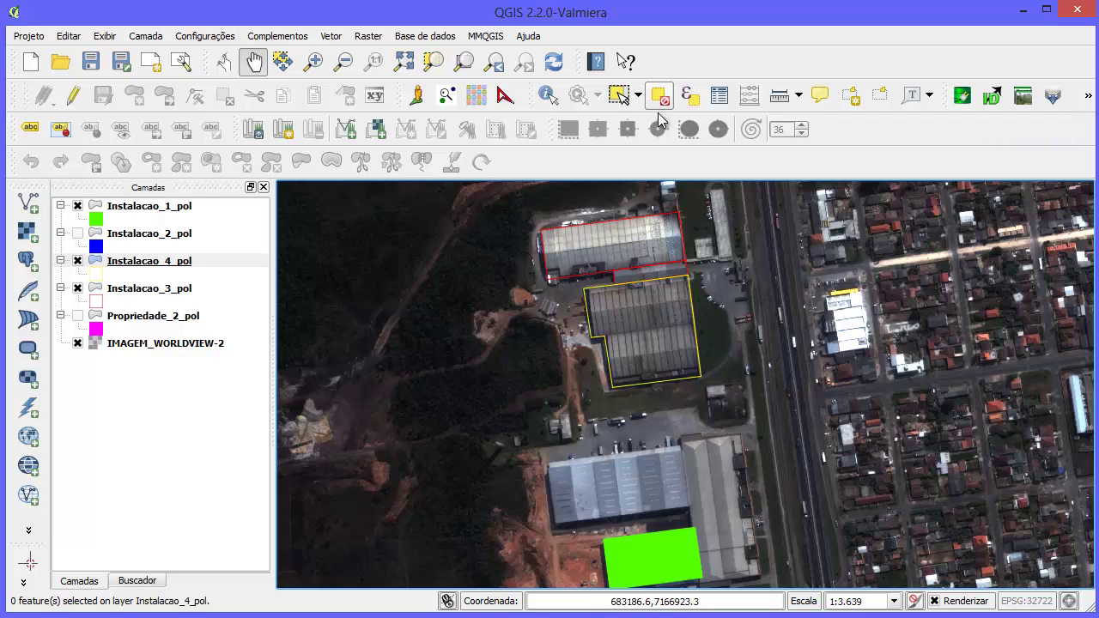
Step: Inspect the snapped boundary between the yellow Instalacao_4_pol and red Instalacao_3_pol outlines, including the northeast corner, and make Instalacao_4_pol the active layer
{"action": "scroll", "coordinate": [614, 320], "scroll_direction": "up", "scroll_amount": 1}
{"action": "left_click_drag", "start_coordinate": [669, 220], "coordinate": [620, 360]}
{"action": "left_click_drag", "start_coordinate": [611, 394], "coordinate": [636, 332]}
{"action": "left_click_drag", "start_coordinate": [637, 372], "coordinate": [655, 456]}
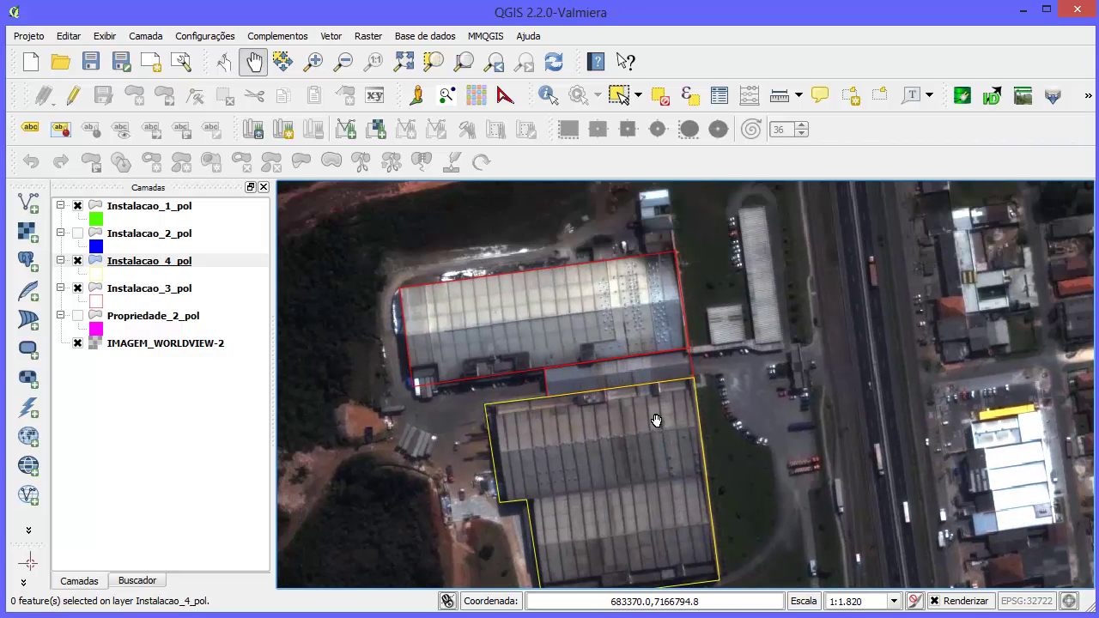
{"action": "scroll", "coordinate": [704, 403], "scroll_direction": "up", "scroll_amount": 1}
{"action": "scroll", "coordinate": [658, 368], "scroll_direction": "up", "scroll_amount": 3}
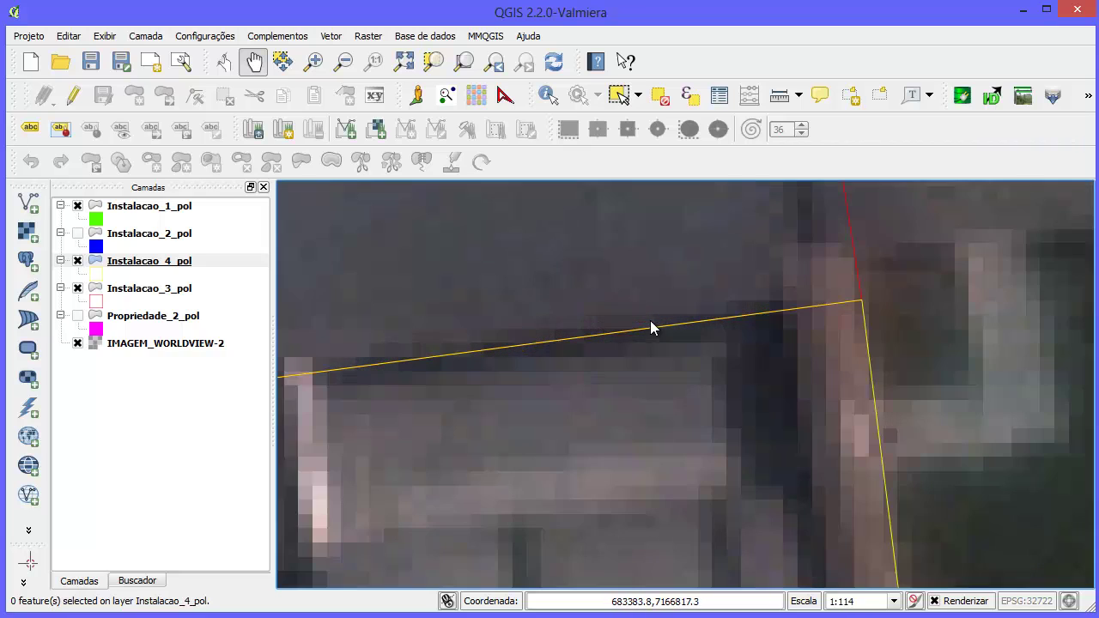
{"action": "scroll", "coordinate": [648, 328], "scroll_direction": "down", "scroll_amount": 4}
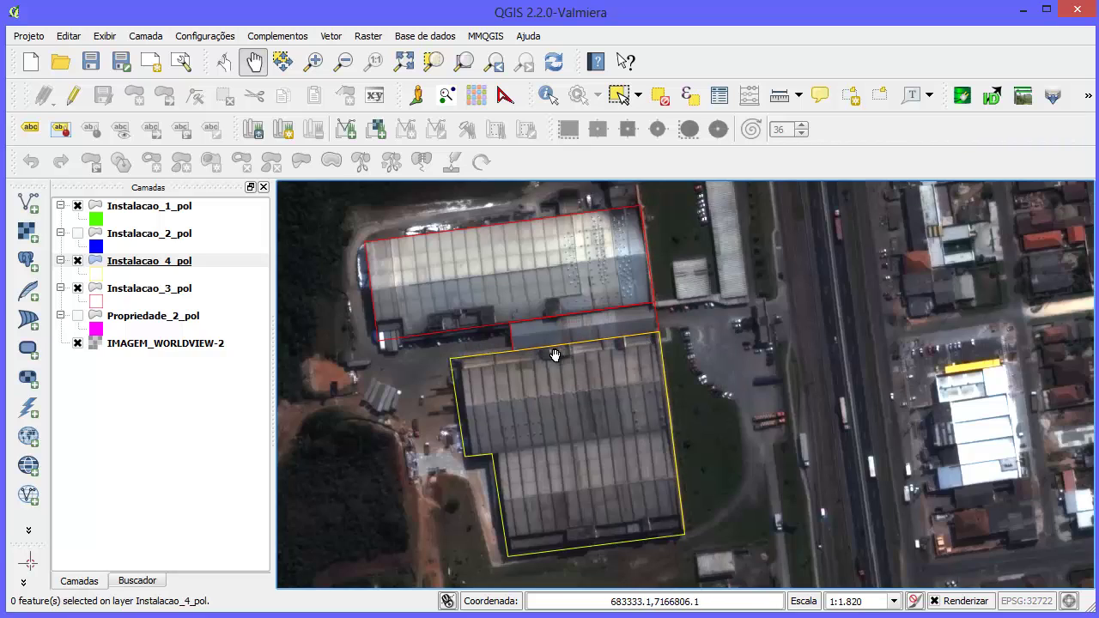
{"action": "scroll", "coordinate": [504, 354], "scroll_direction": "up", "scroll_amount": 2}
{"action": "scroll", "coordinate": [596, 346], "scroll_direction": "down", "scroll_amount": 2}
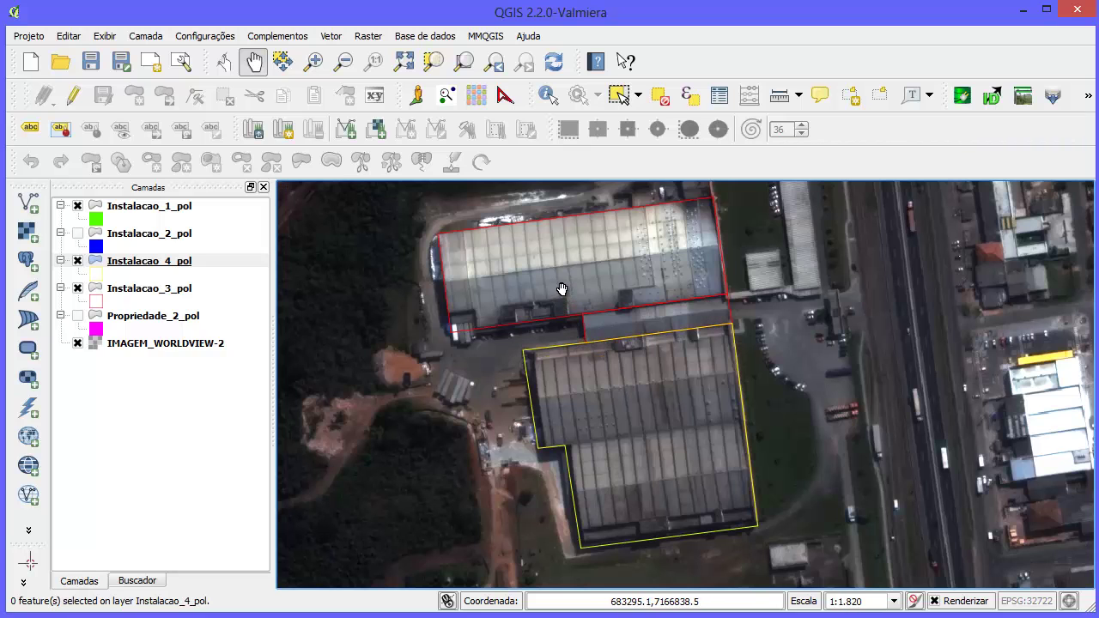
{"action": "left_click", "coordinate": [204, 263]}
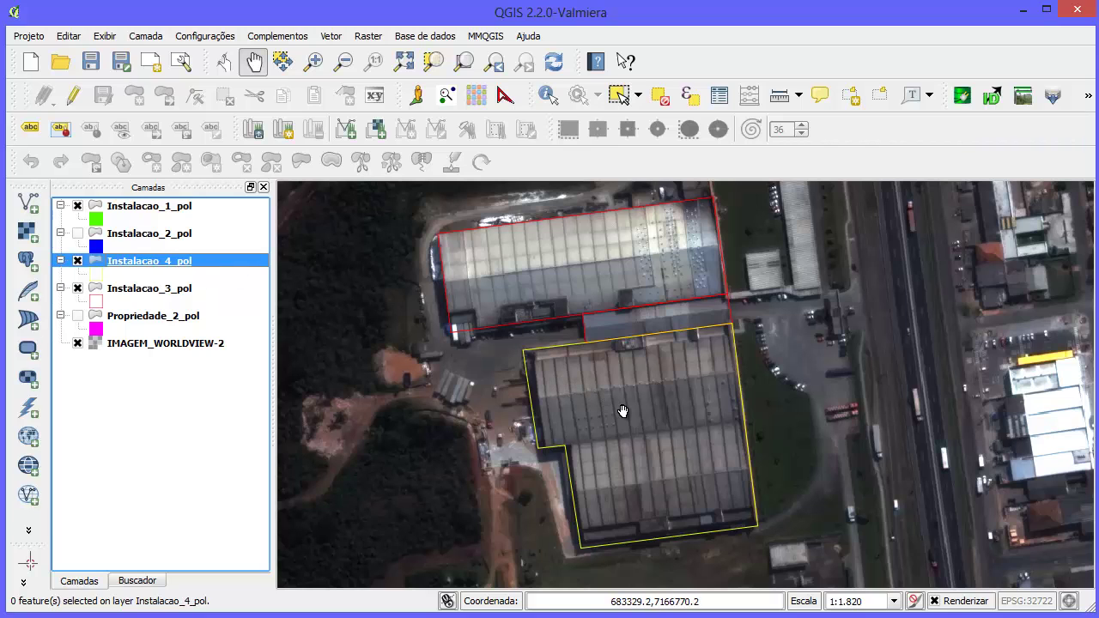
Step: Examine the outlines of the Instalacao_3_pol and Instalacao_4_pol polygons against the buildings in the satellite image
{"action": "left_click_drag", "start_coordinate": [629, 415], "coordinate": [633, 471]}
{"action": "left_click_drag", "start_coordinate": [614, 398], "coordinate": [630, 330]}
{"action": "left_click_drag", "start_coordinate": [671, 394], "coordinate": [531, 399]}
{"action": "left_click_drag", "start_coordinate": [584, 409], "coordinate": [721, 433]}
{"action": "left_click_drag", "start_coordinate": [764, 387], "coordinate": [672, 324]}
{"action": "scroll", "coordinate": [682, 374], "scroll_direction": "down", "scroll_amount": 1}
{"action": "left_click_drag", "start_coordinate": [678, 387], "coordinate": [641, 395]}
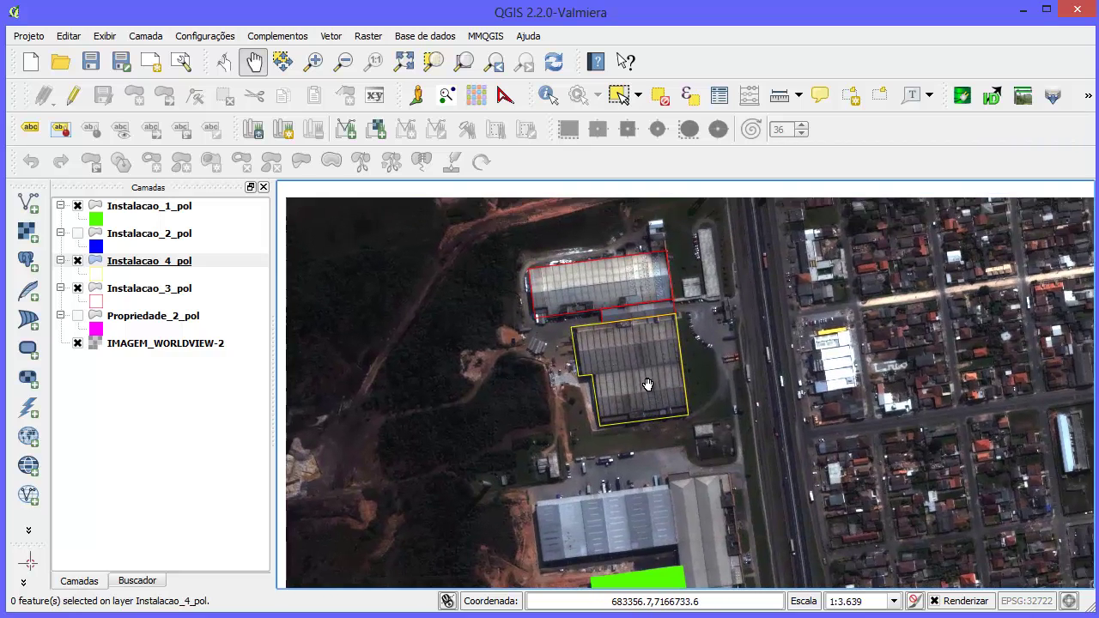
{"action": "scroll", "coordinate": [649, 382], "scroll_direction": "up", "scroll_amount": 2}
{"action": "scroll", "coordinate": [649, 382], "scroll_direction": "down", "scroll_amount": 1}
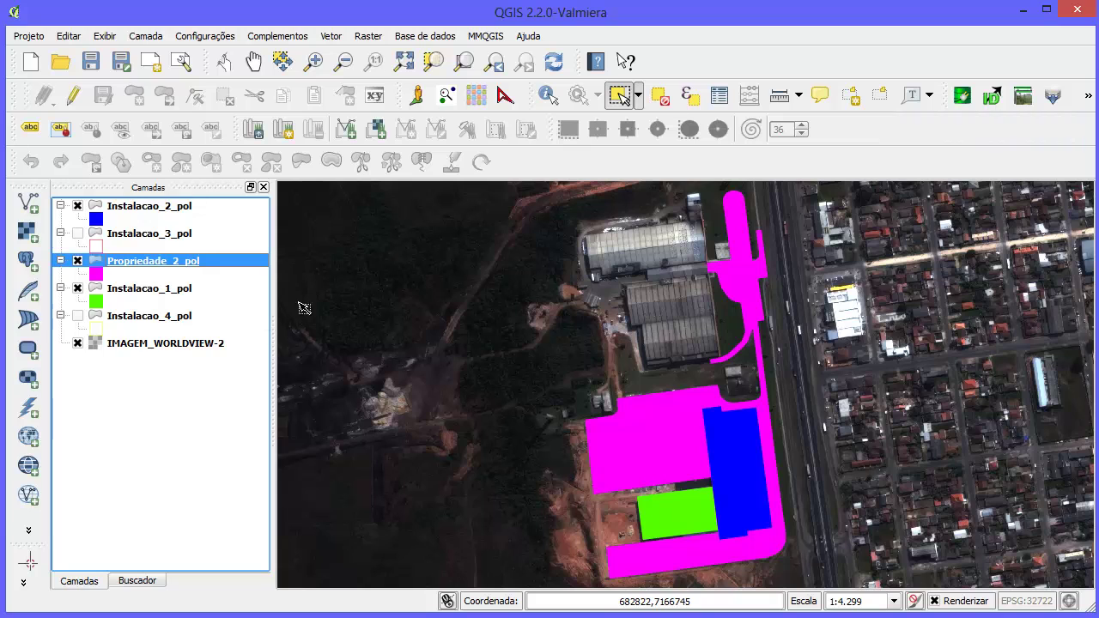
Step: Examine the Propriedade_2_pol polygon and the Instalacao_2_pol polygon lying over it, including the property's rounded southeast corner
{"action": "scroll", "coordinate": [740, 536], "scroll_direction": "up", "scroll_amount": 1}
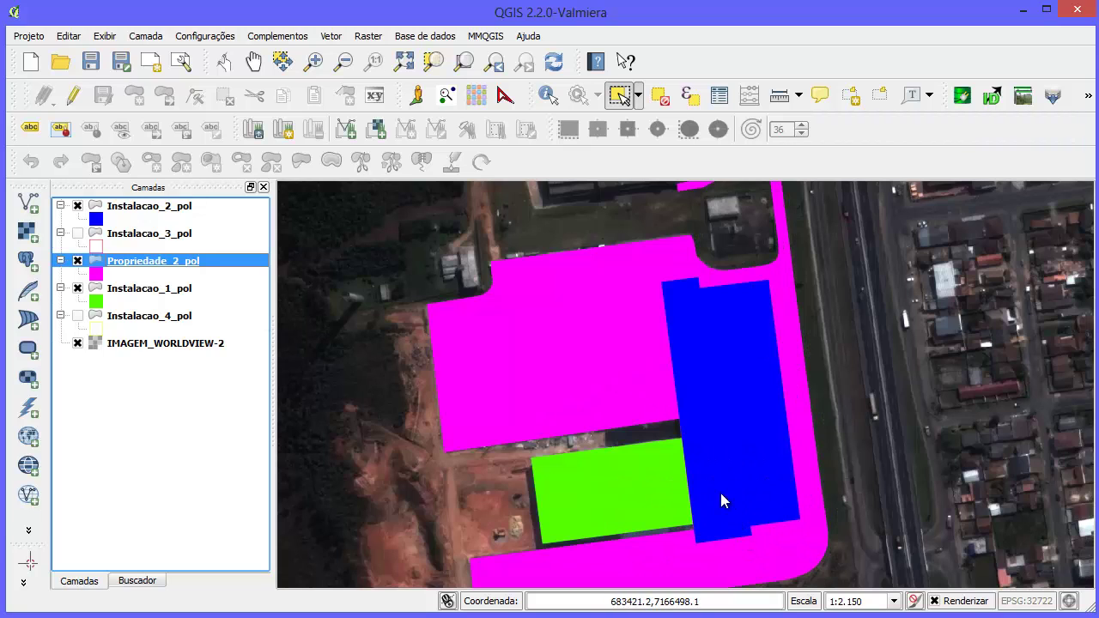
{"action": "scroll", "coordinate": [720, 495], "scroll_direction": "up", "scroll_amount": 1}
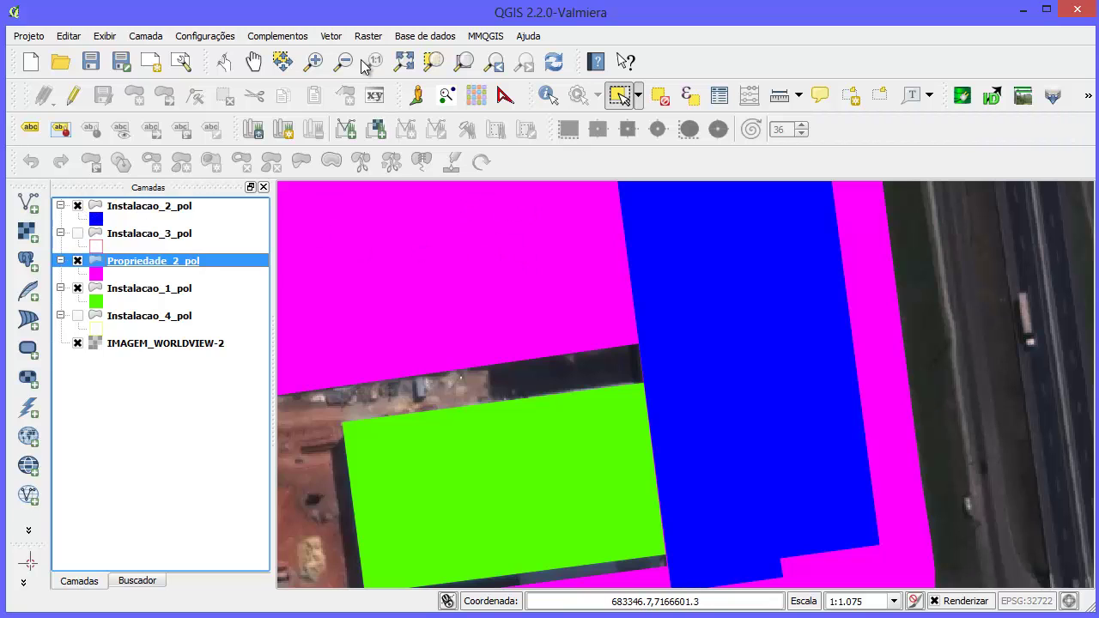
{"action": "left_click", "coordinate": [253, 61]}
{"action": "left_click_drag", "start_coordinate": [529, 381], "coordinate": [528, 506]}
{"action": "left_click_drag", "start_coordinate": [524, 406], "coordinate": [529, 511]}
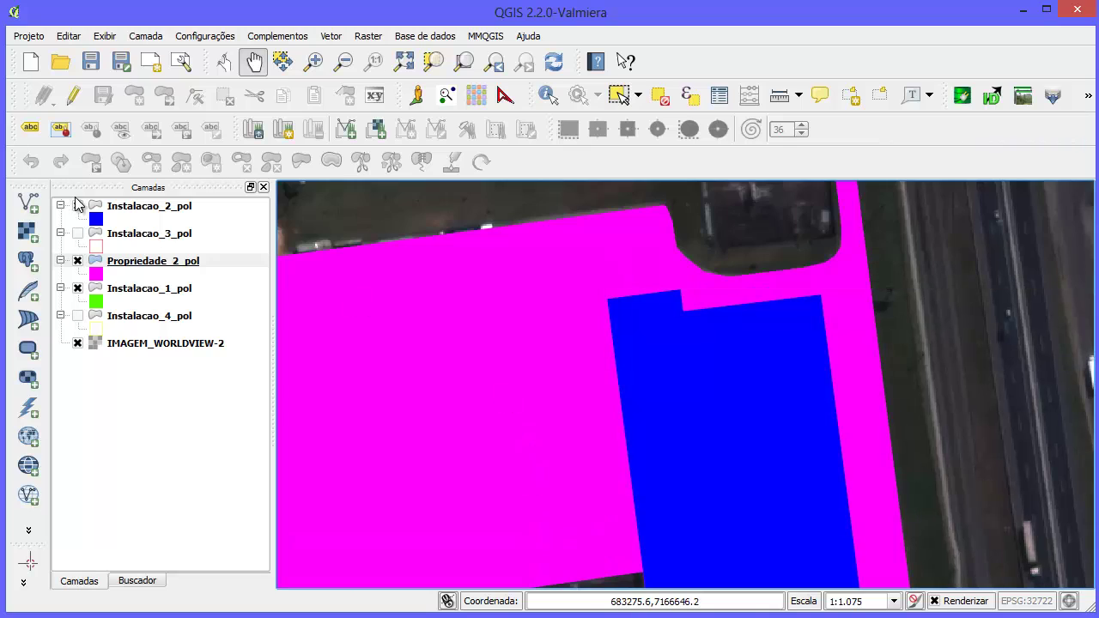
{"action": "left_click", "coordinate": [138, 263]}
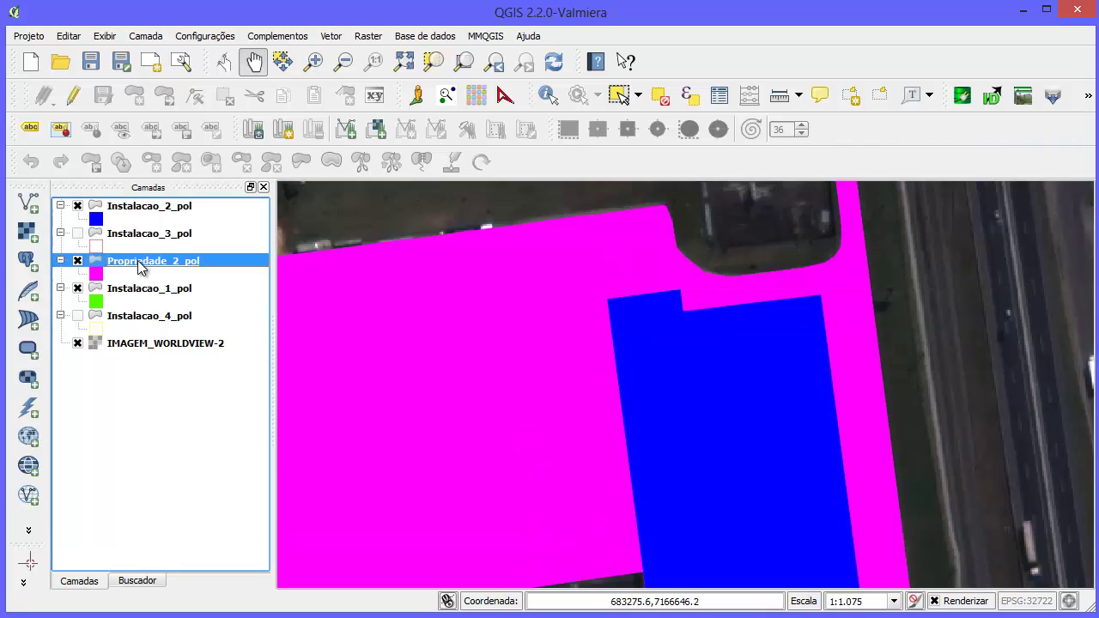
{"action": "left_click", "coordinate": [77, 206]}
{"action": "left_click", "coordinate": [77, 206]}
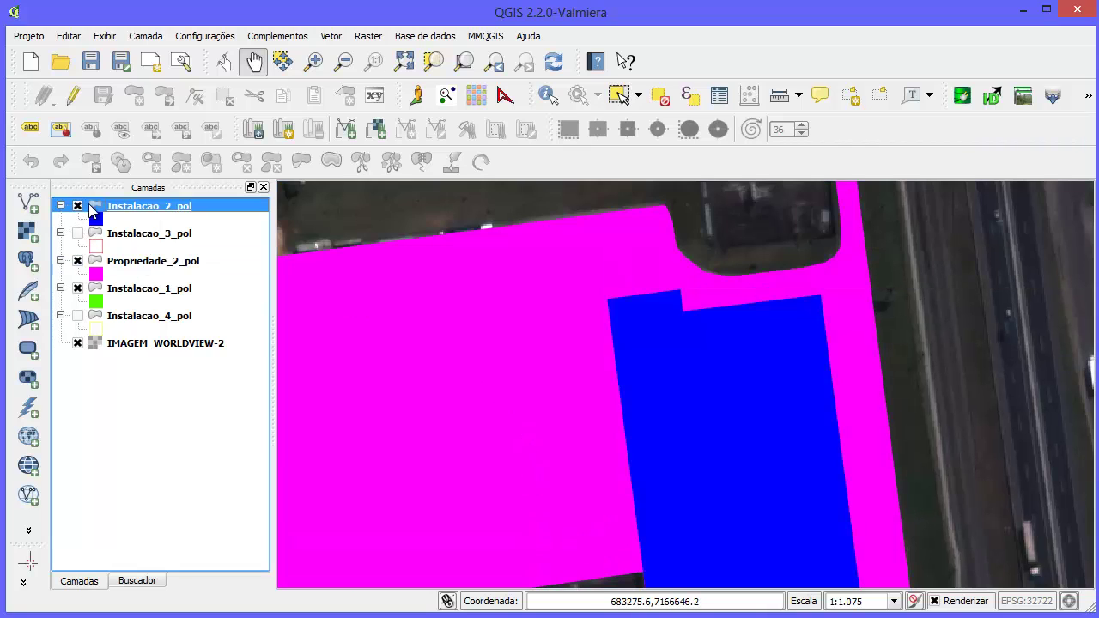
{"action": "left_click_drag", "start_coordinate": [723, 439], "coordinate": [629, 191]}
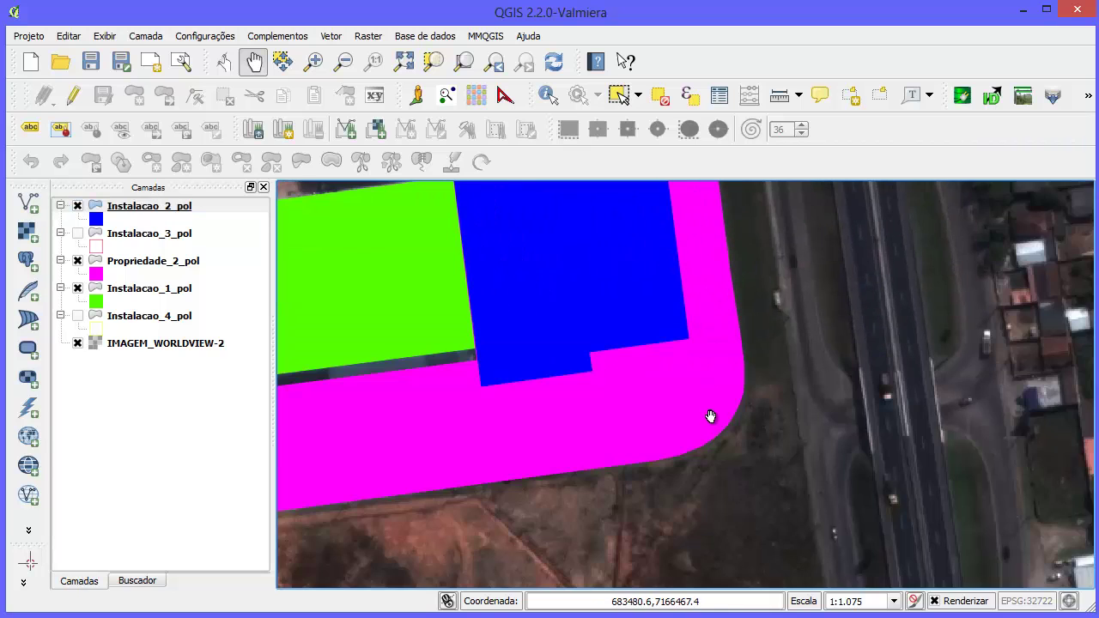
{"action": "left_click_drag", "start_coordinate": [709, 417], "coordinate": [704, 343]}
{"action": "left_click_drag", "start_coordinate": [654, 299], "coordinate": [705, 396]}
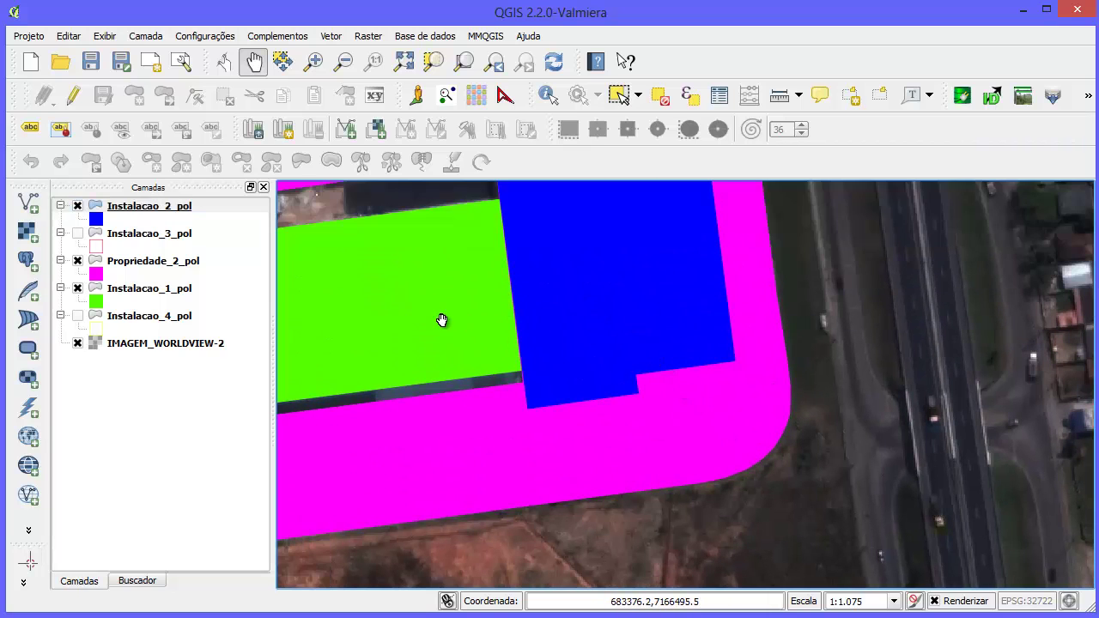
Step: Inspect the shared edge between the Instalacao_1_pol and Instalacao_2_pol polygons at close range
{"action": "scroll", "coordinate": [641, 358], "scroll_direction": "up", "scroll_amount": 2}
{"action": "scroll", "coordinate": [692, 414], "scroll_direction": "up", "scroll_amount": 1}
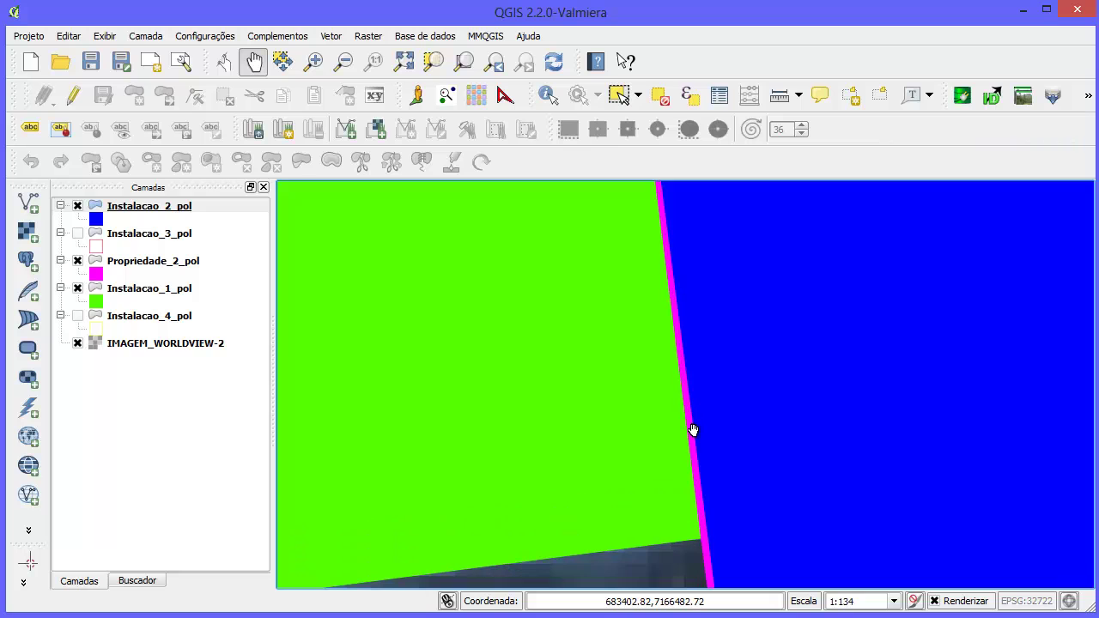
{"action": "scroll", "coordinate": [780, 443], "scroll_direction": "down", "scroll_amount": 2}
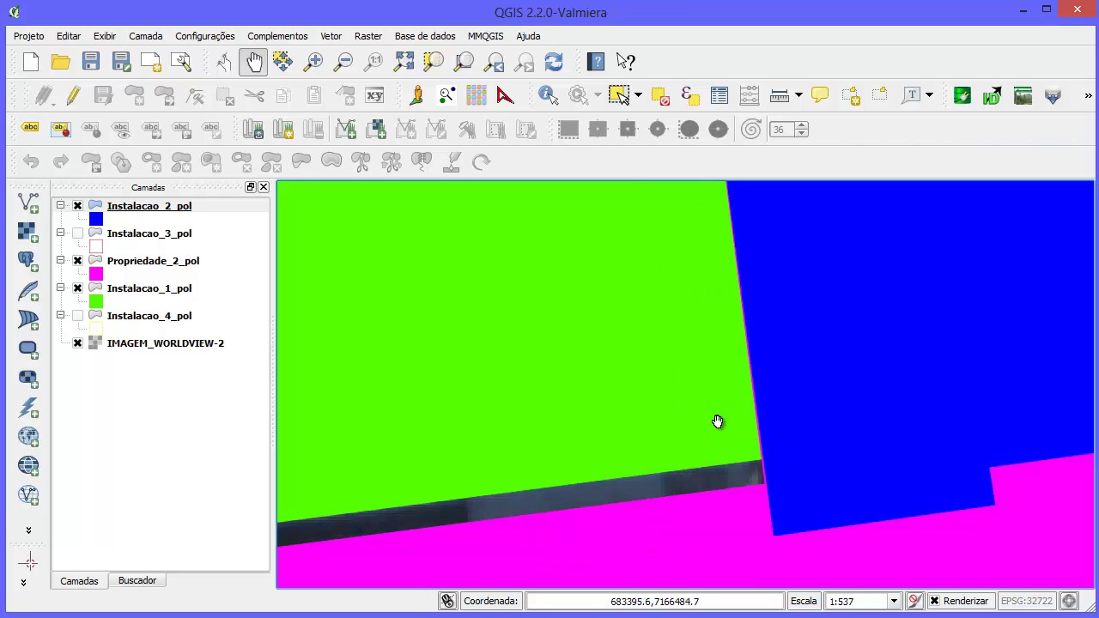
{"action": "left_click_drag", "start_coordinate": [662, 332], "coordinate": [662, 409]}
{"action": "left_click_drag", "start_coordinate": [665, 358], "coordinate": [600, 357]}
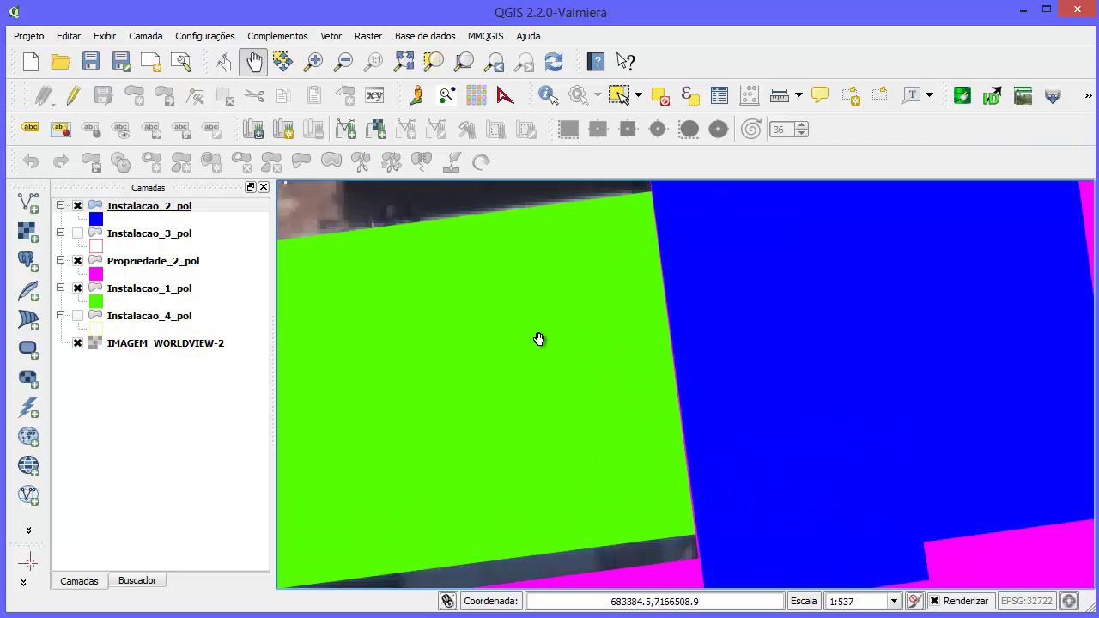
Step: Hide Instalacao_2_pol and reorder the layers with Instalacao_1_pol on top and Propriedade_2_pol just above IMAGEM_WORLDVIEW-2
{"action": "left_click", "coordinate": [77, 207]}
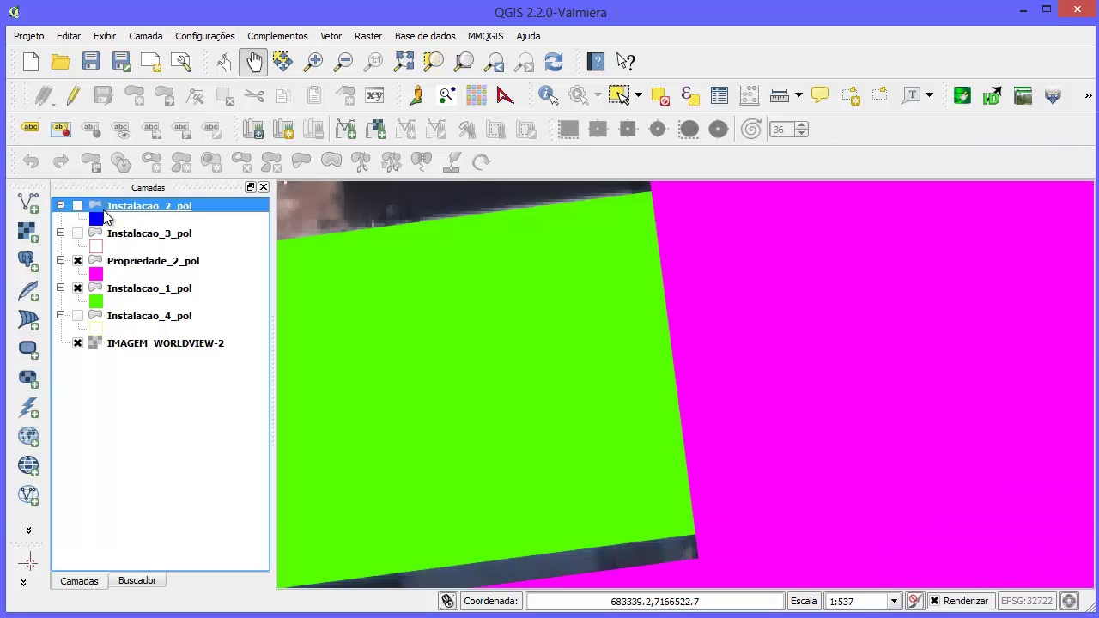
{"action": "left_click_drag", "start_coordinate": [140, 288], "coordinate": [151, 215]}
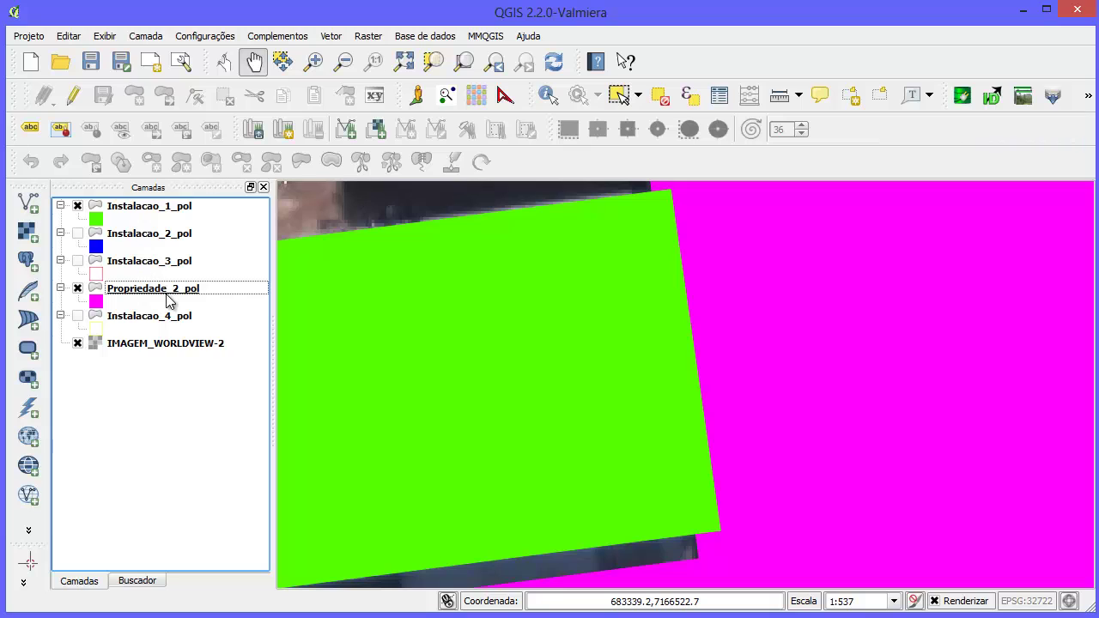
{"action": "mouse_move", "coordinate": [168, 296]}
{"action": "left_mouse_down"}
{"action": "mouse_move", "coordinate": [167, 324]}
{"action": "mouse_move", "coordinate": [166, 303]}
{"action": "mouse_move", "coordinate": [181, 311]}
{"action": "left_mouse_up"}
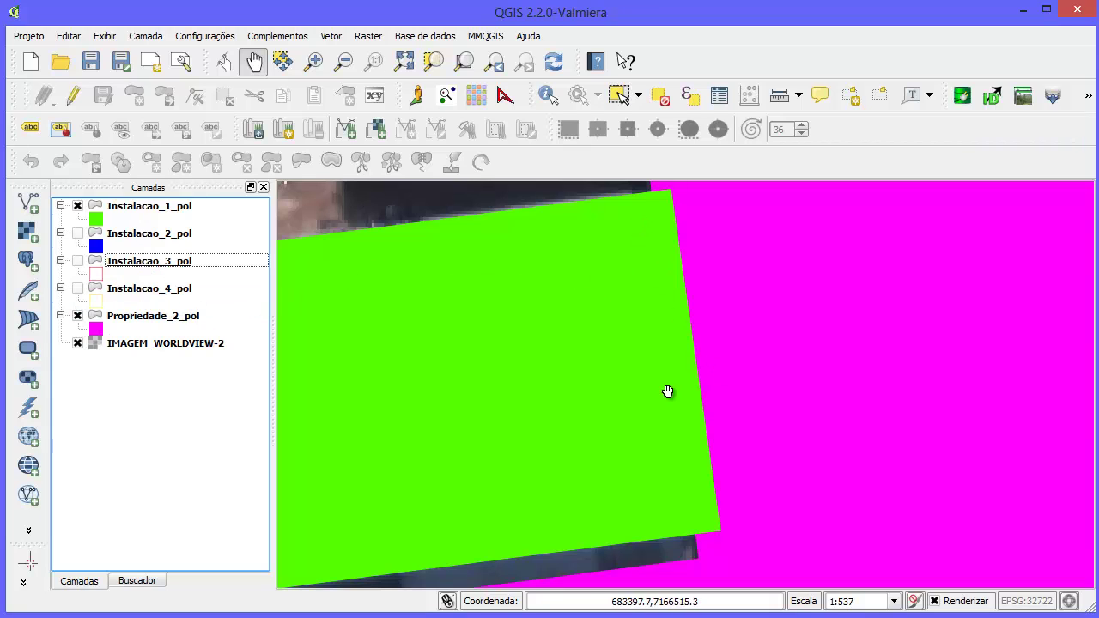
{"action": "mouse_move", "coordinate": [657, 412]}
{"action": "left_mouse_down"}
{"action": "mouse_move", "coordinate": [648, 378]}
{"action": "mouse_move", "coordinate": [649, 411]}
{"action": "left_mouse_up"}
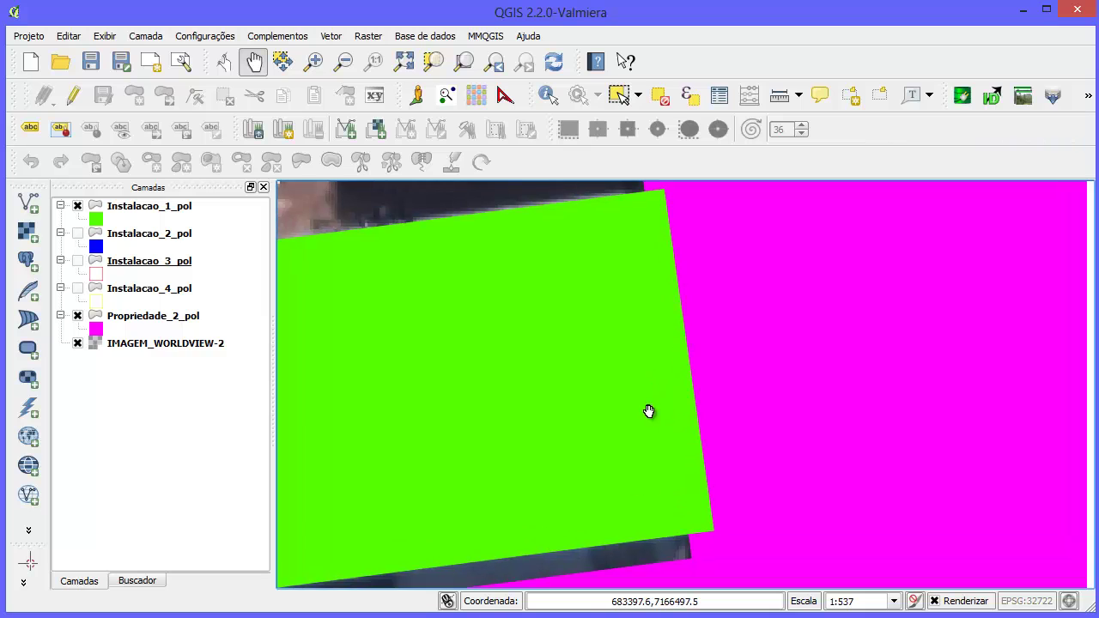
Step: Show Instalacao_2_pol again and examine where Instalacao_1_pol overlaps it and Propriedade_2_pol
{"action": "left_click", "coordinate": [75, 205]}
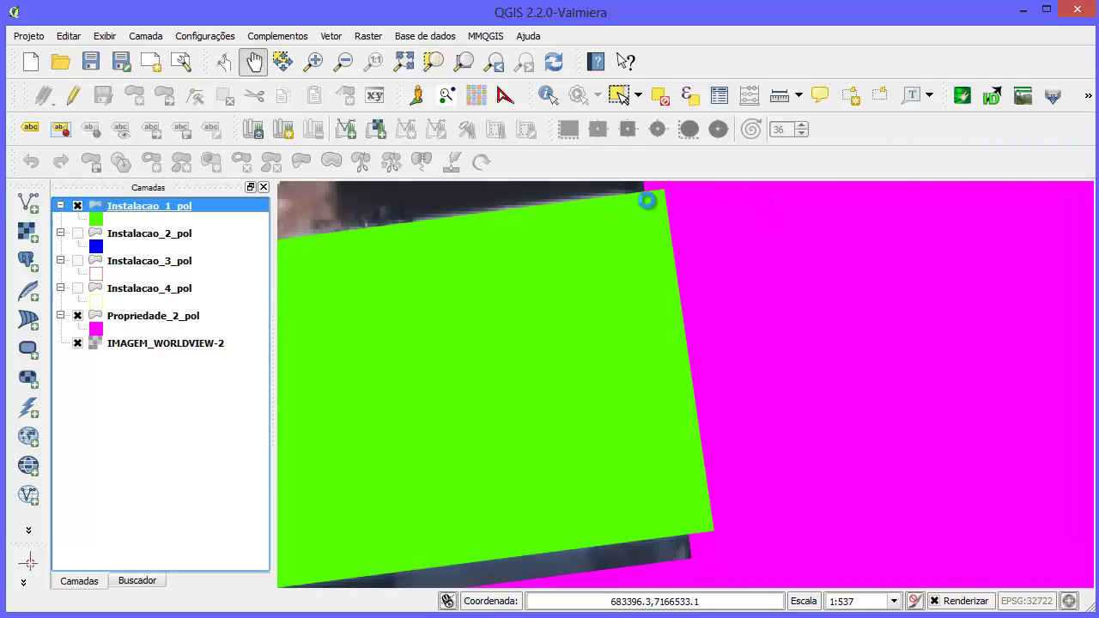
{"action": "scroll", "coordinate": [647, 289], "scroll_direction": "up", "scroll_amount": 2}
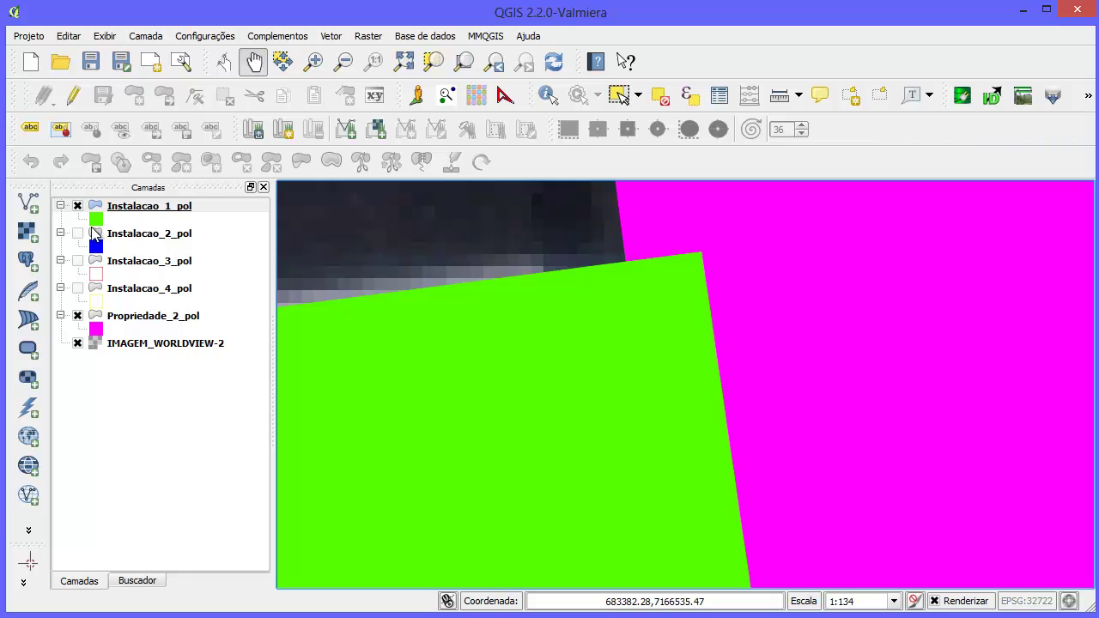
{"action": "left_click", "coordinate": [78, 232]}
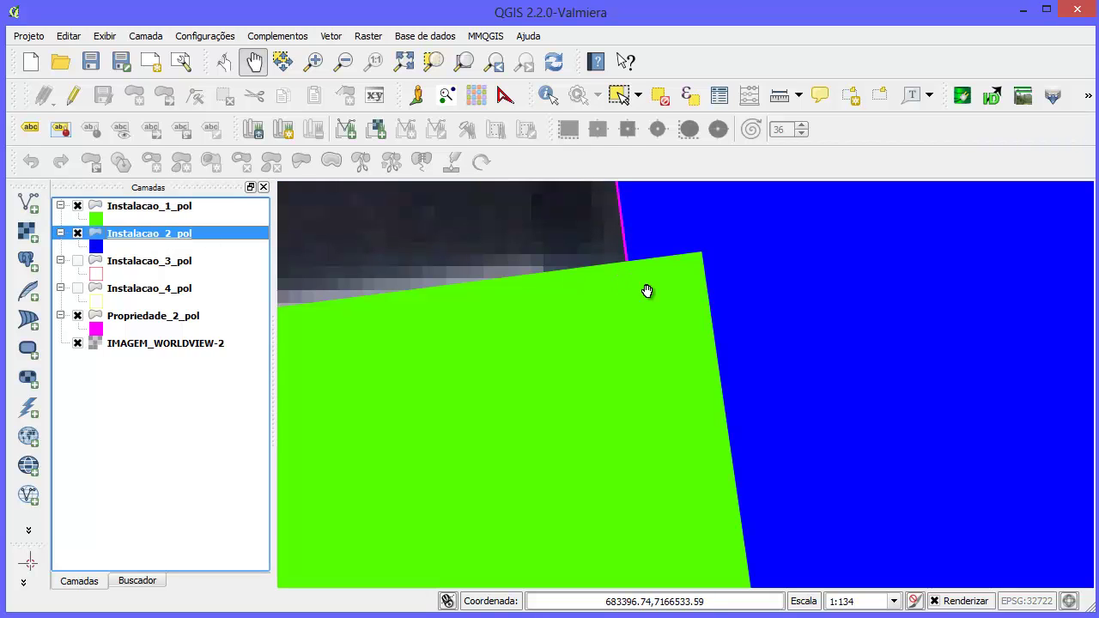
{"action": "scroll", "coordinate": [647, 290], "scroll_direction": "down", "scroll_amount": 2}
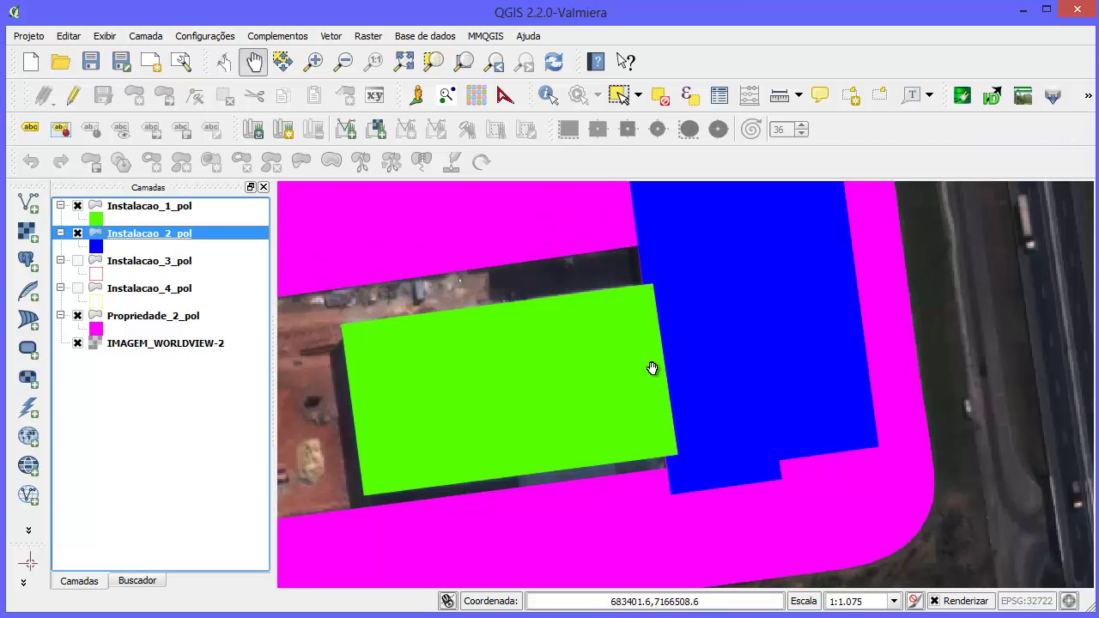
{"action": "left_click_drag", "start_coordinate": [653, 368], "coordinate": [608, 355]}
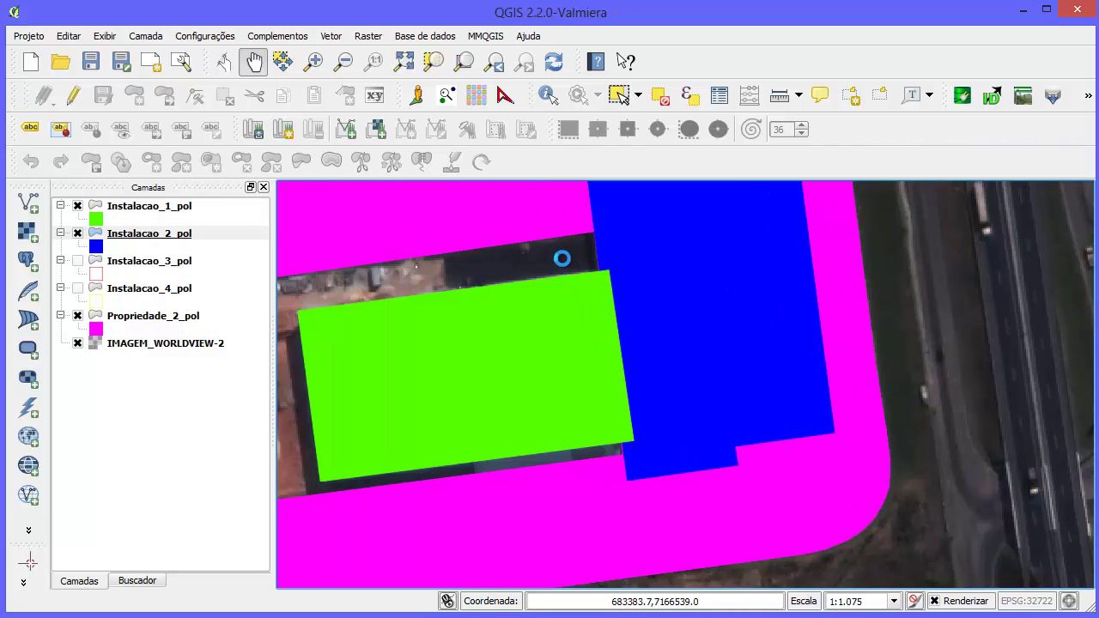
{"action": "scroll", "coordinate": [562, 258], "scroll_direction": "down", "scroll_amount": 1}
{"action": "left_click_drag", "start_coordinate": [541, 285], "coordinate": [553, 397]}
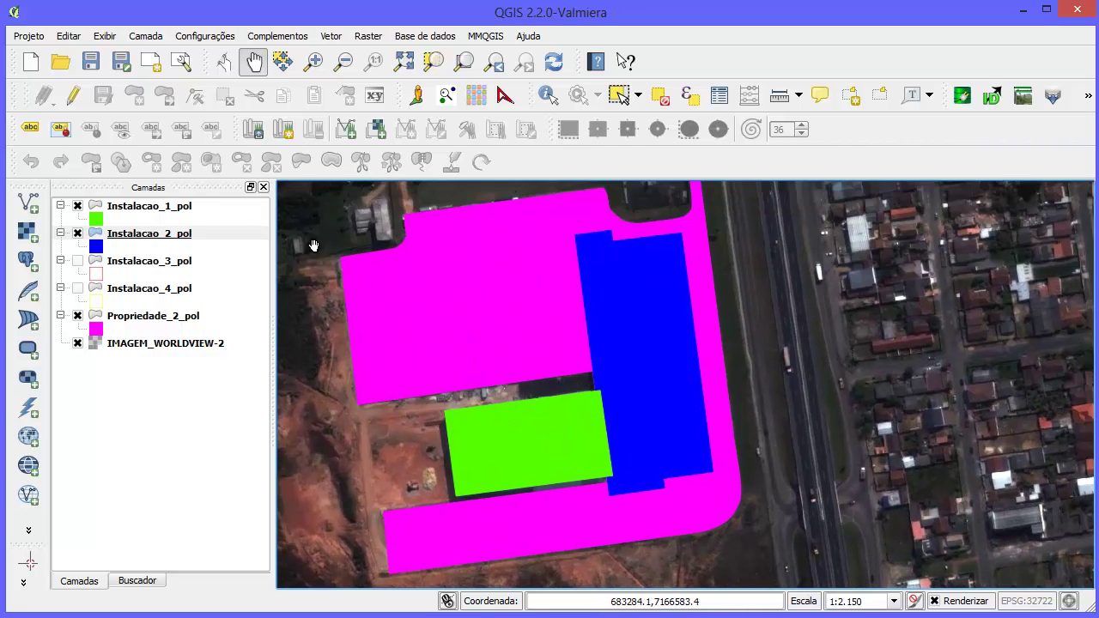
Step: Hide Instalacao_1_pol and compare the map with Instalacao_2_pol switched off and on over Propriedade_2_pol
{"action": "left_click", "coordinate": [78, 206]}
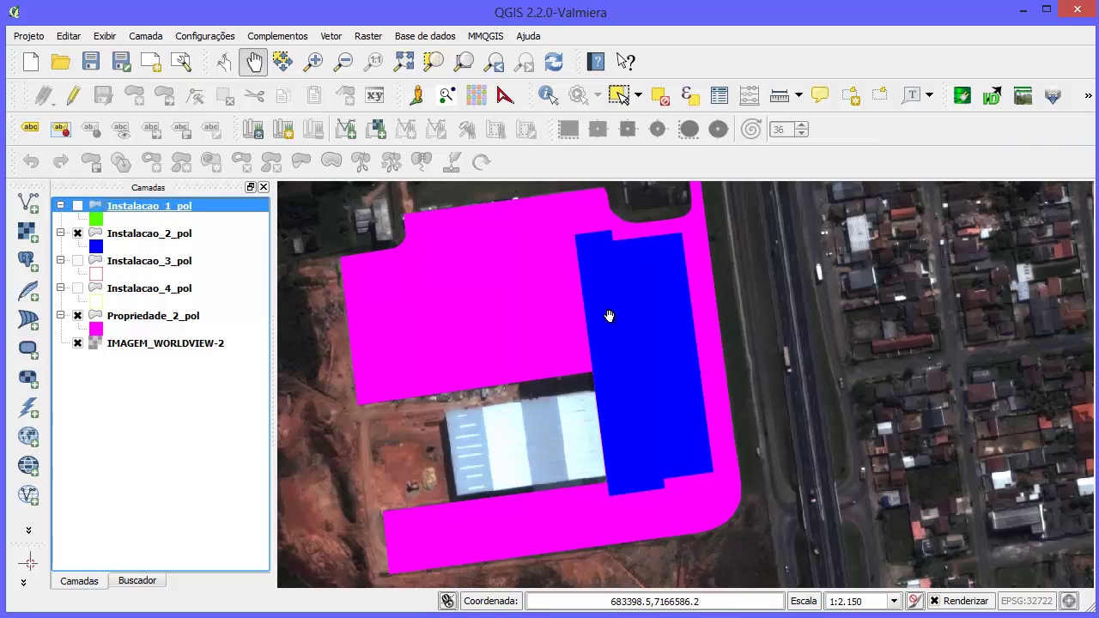
{"action": "left_click", "coordinate": [146, 314]}
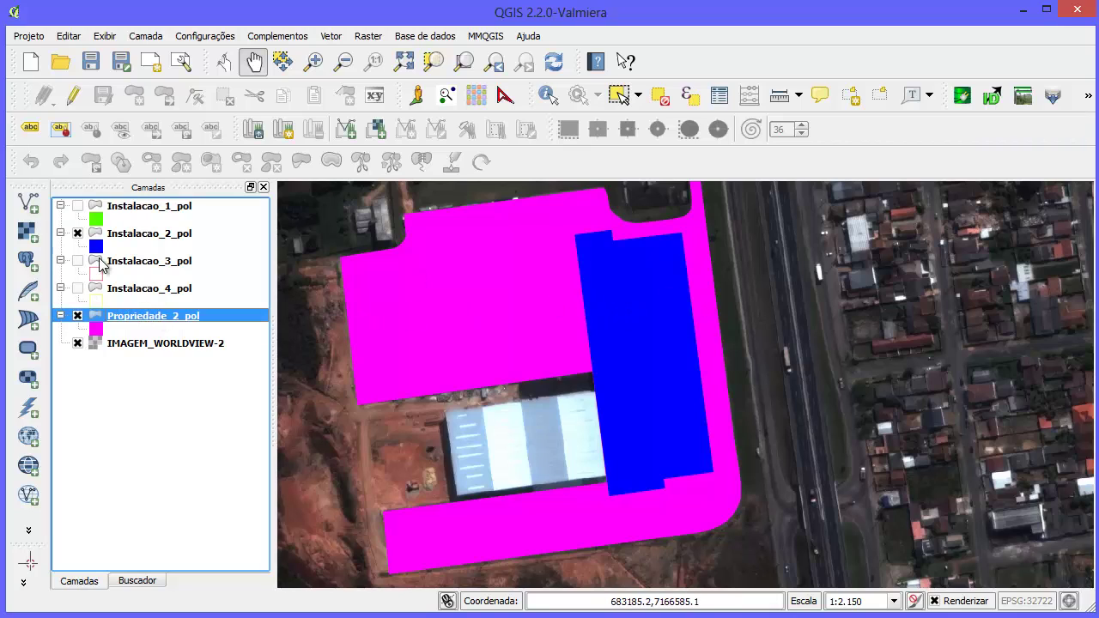
{"action": "left_click", "coordinate": [77, 233]}
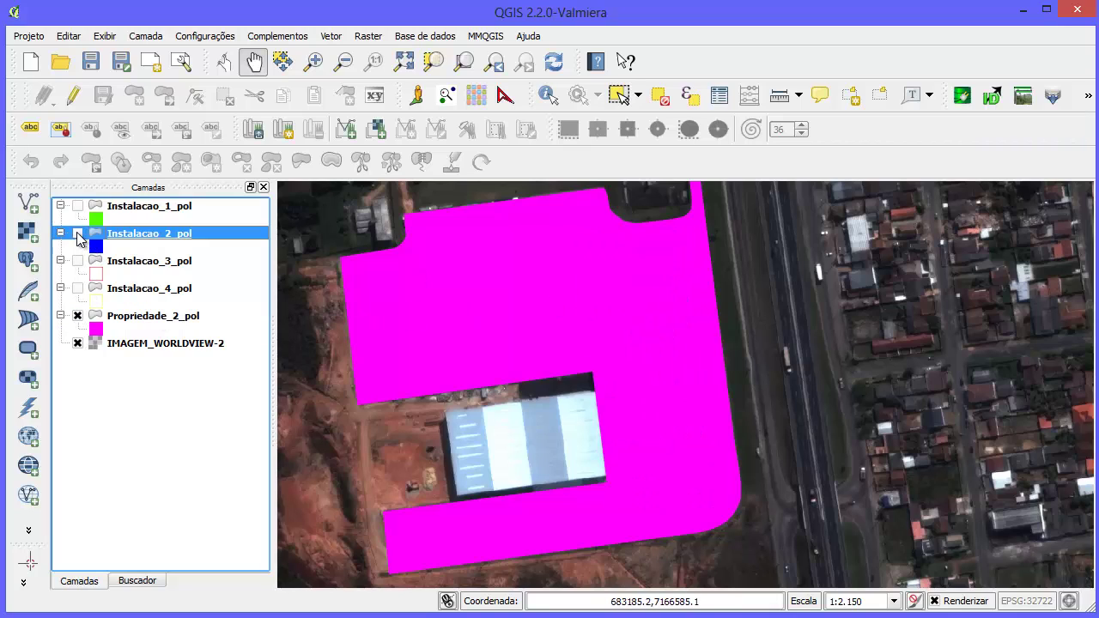
{"action": "left_click", "coordinate": [77, 233]}
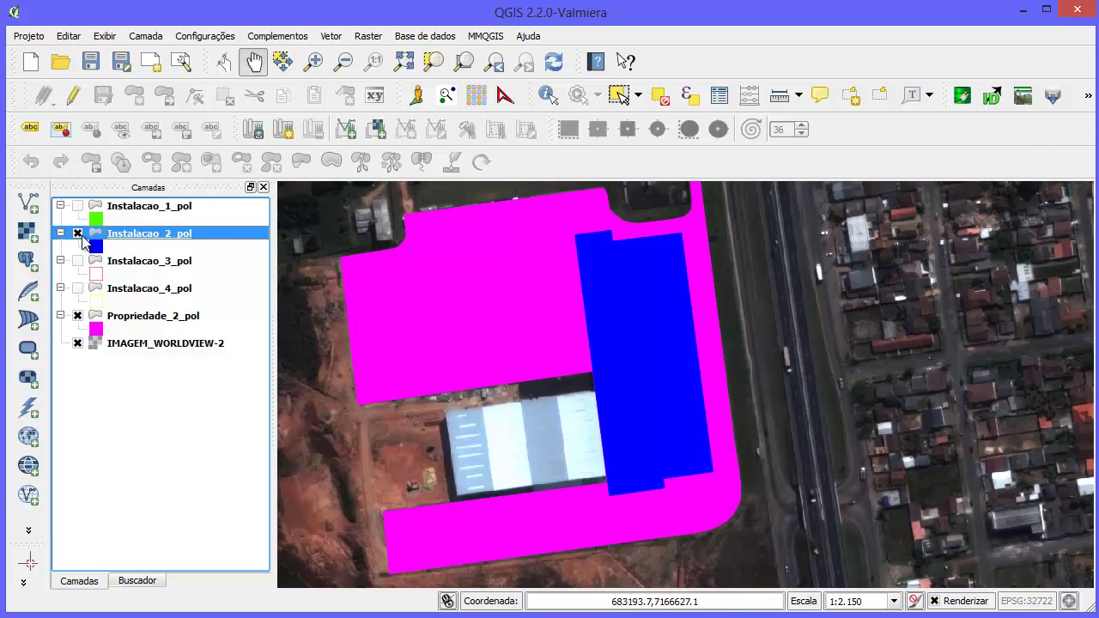
{"action": "left_click", "coordinate": [77, 233]}
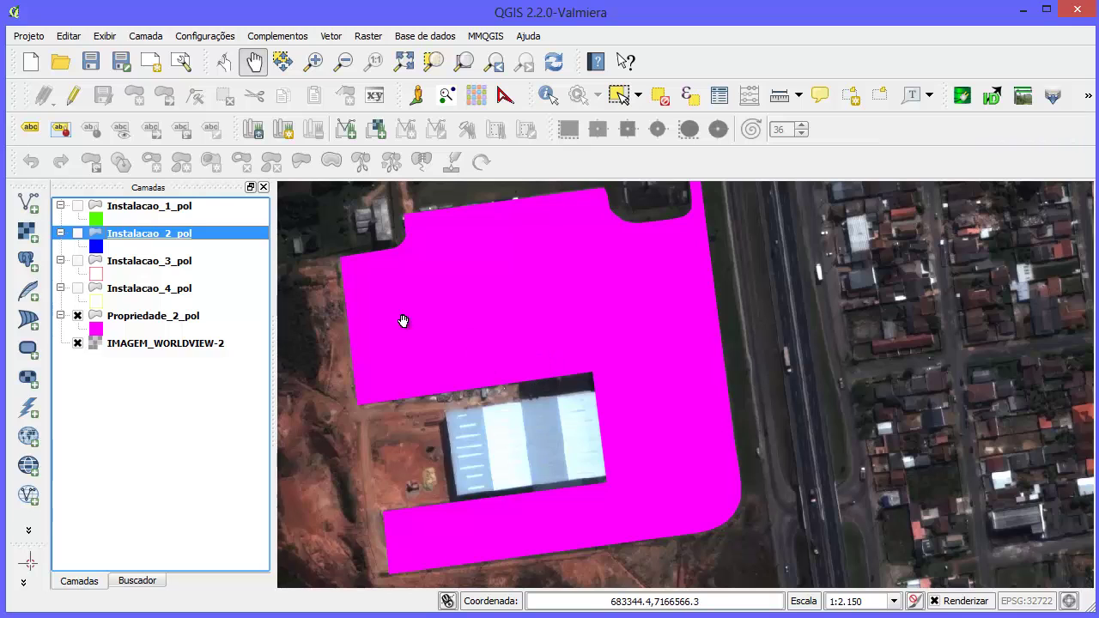
{"action": "left_click", "coordinate": [77, 233]}
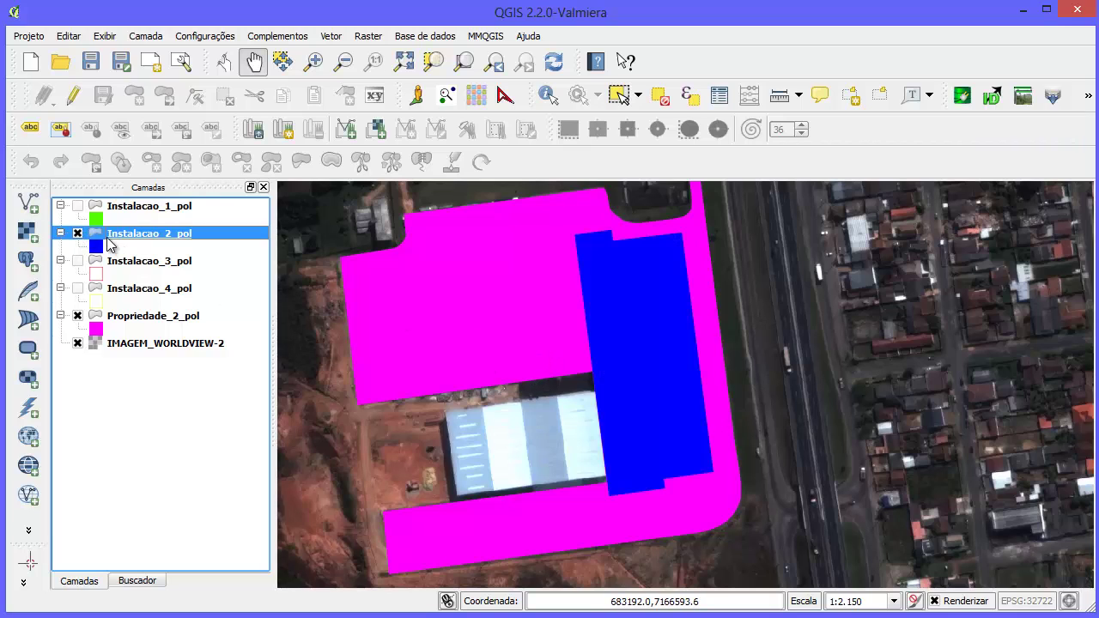
Step: Check the part of Propriedade_2_pol beneath Instalacao_2_pol by hiding that installation layer and showing it again
{"action": "left_click_drag", "start_coordinate": [515, 309], "coordinate": [525, 297]}
{"action": "left_click_drag", "start_coordinate": [584, 325], "coordinate": [596, 335]}
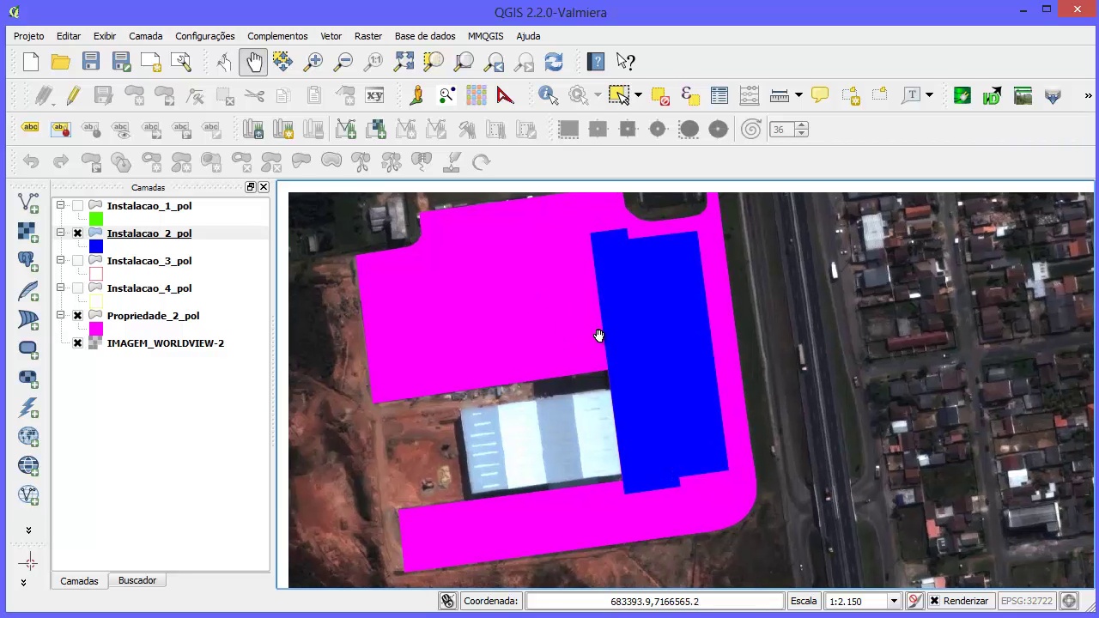
{"action": "left_click", "coordinate": [138, 316]}
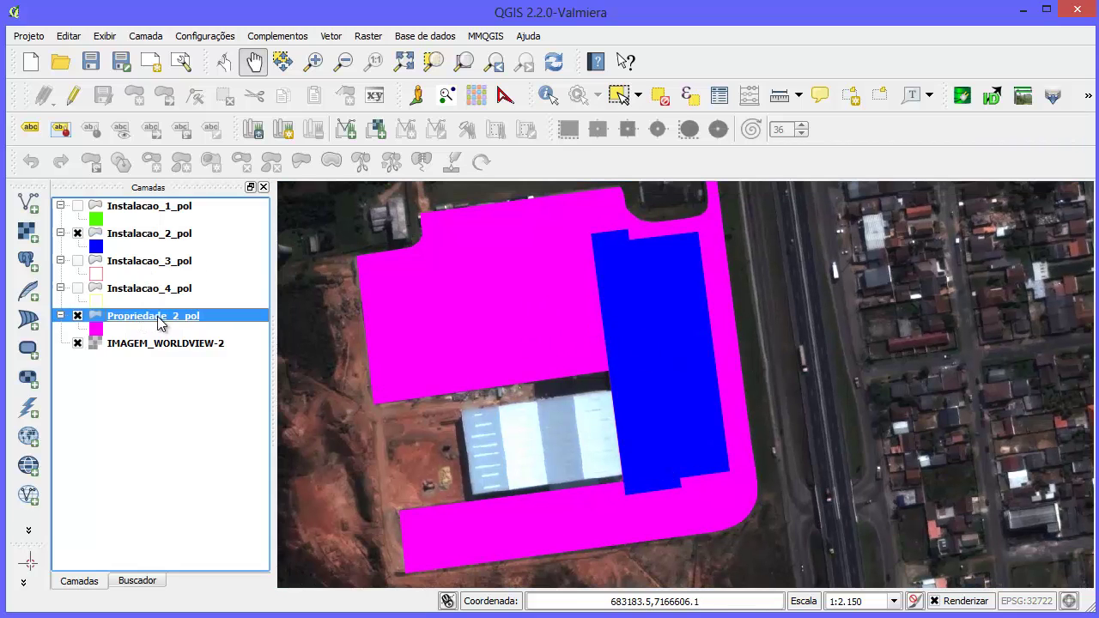
{"action": "left_click", "coordinate": [129, 234]}
{"action": "left_click", "coordinate": [78, 234]}
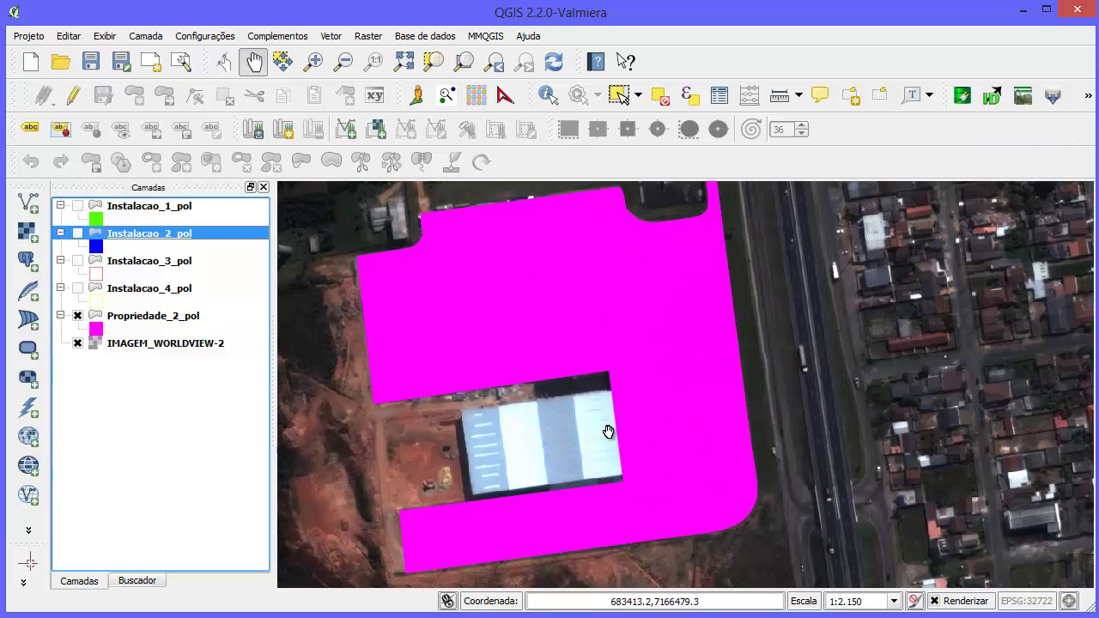
{"action": "left_click", "coordinate": [77, 234]}
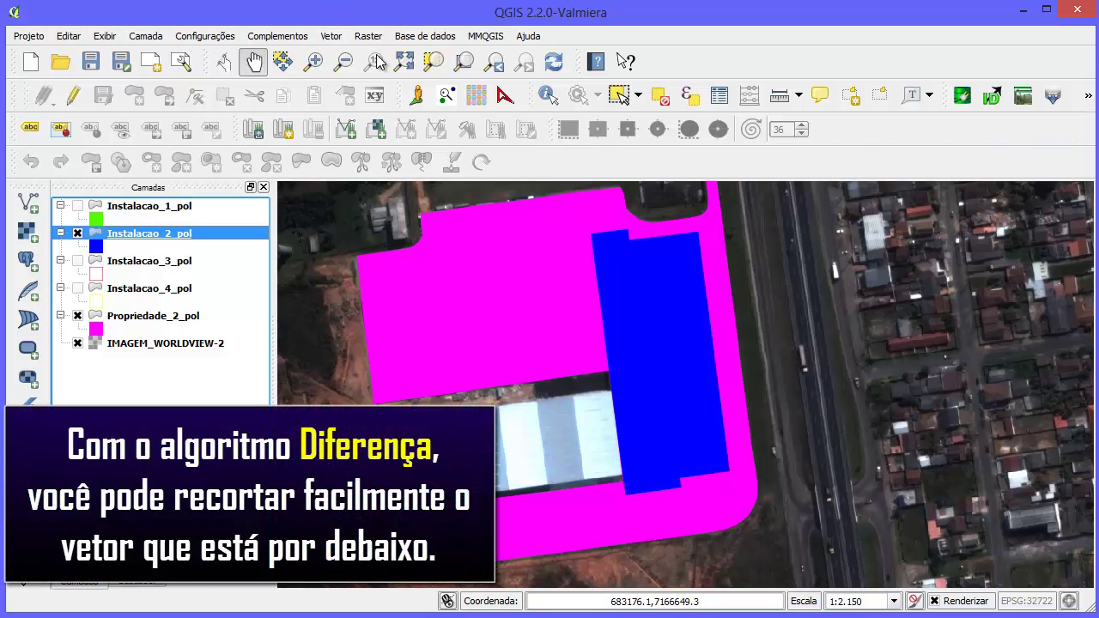
Step: Set up the Diferença geoprocessing tool with Propriedade_2_pol as the input layer and Instalacao_2_pol as the difference layer
{"action": "left_click", "coordinate": [331, 36]}
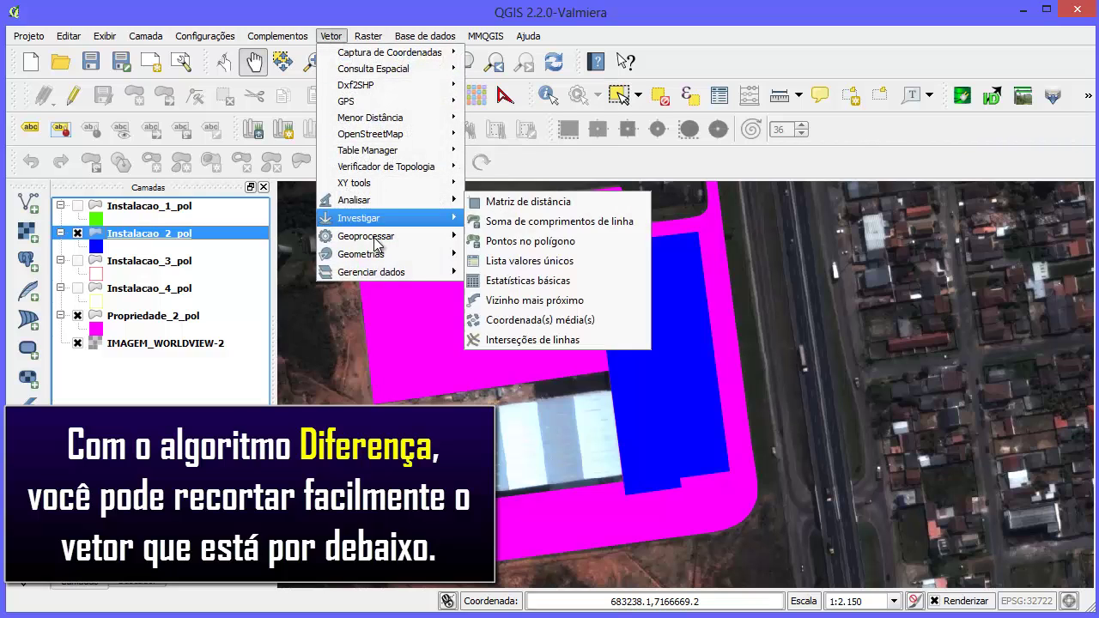
{"action": "mouse_move", "coordinate": [426, 272]}
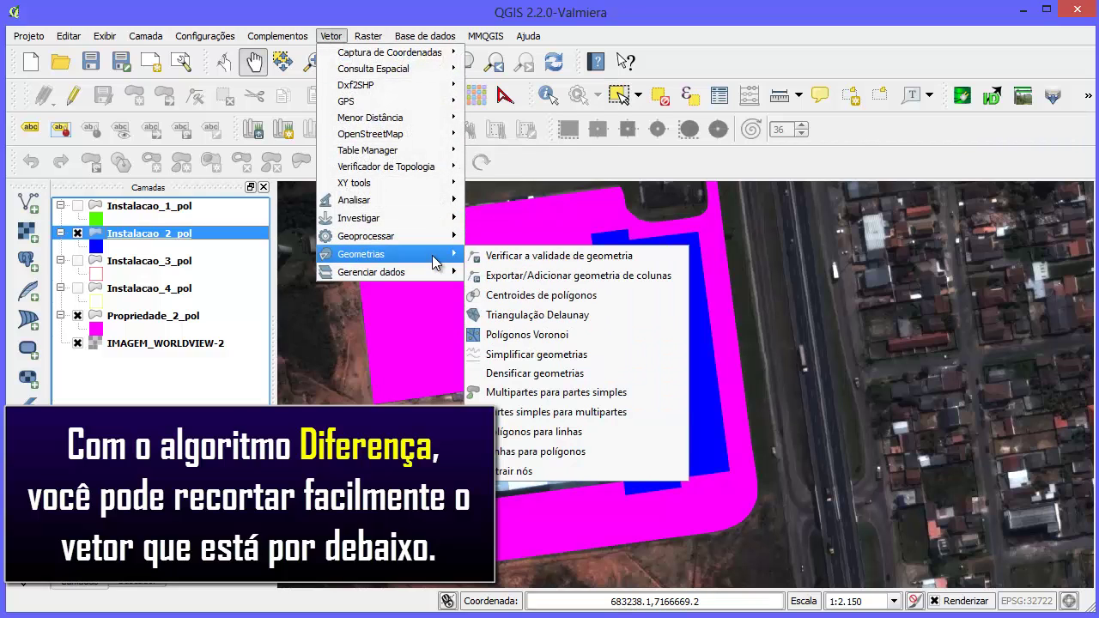
{"action": "mouse_move", "coordinate": [430, 237]}
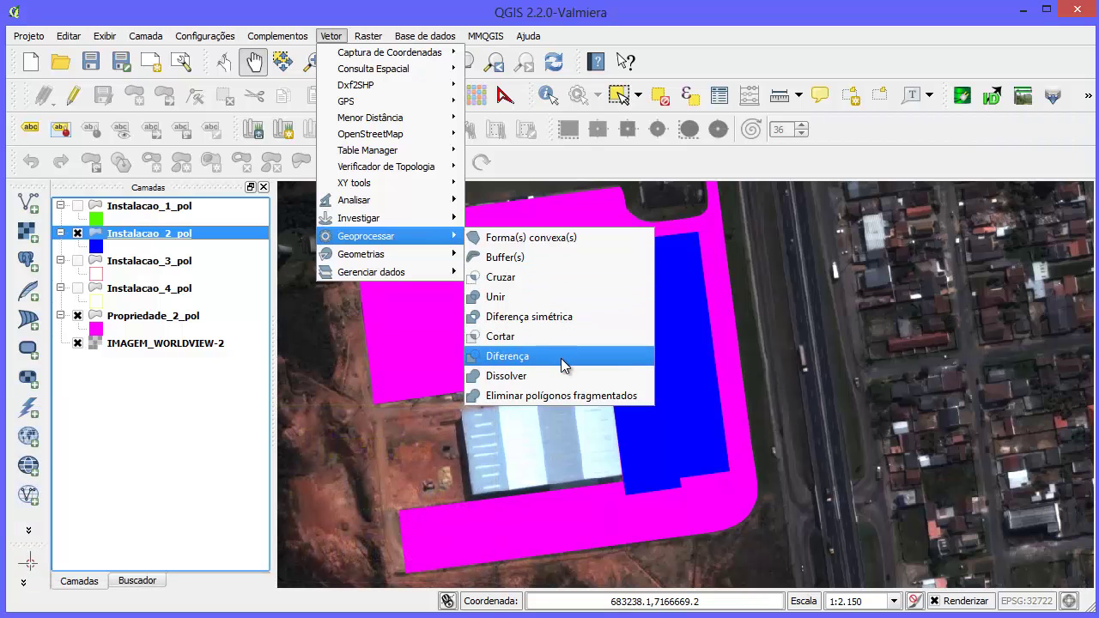
{"action": "left_click", "coordinate": [561, 358]}
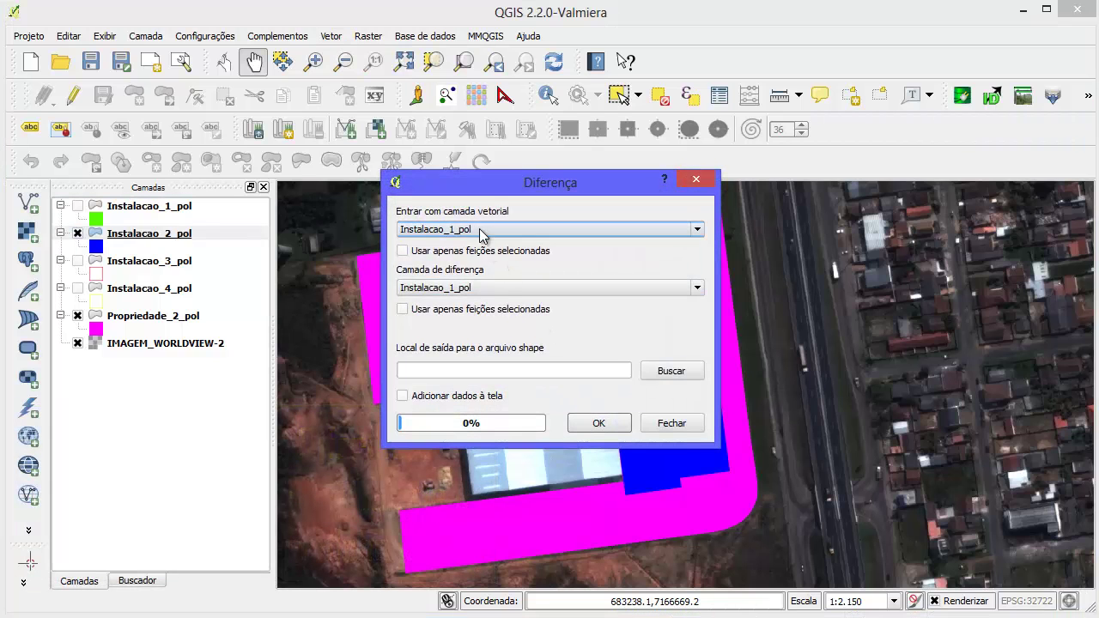
{"action": "left_click_drag", "start_coordinate": [458, 188], "coordinate": [319, 133]}
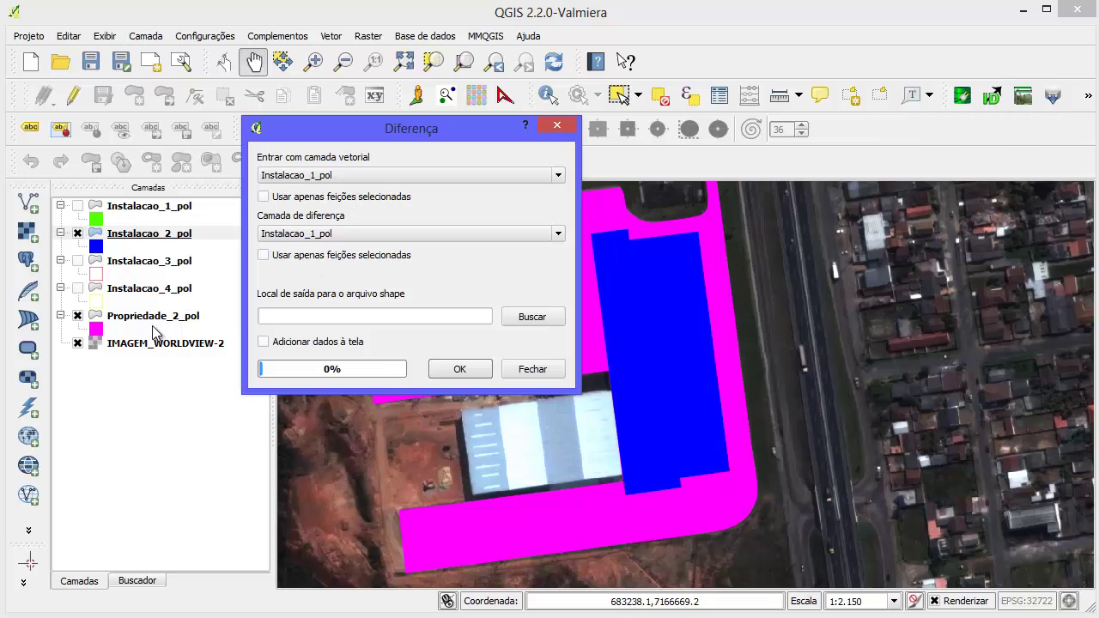
{"action": "left_click", "coordinate": [339, 176]}
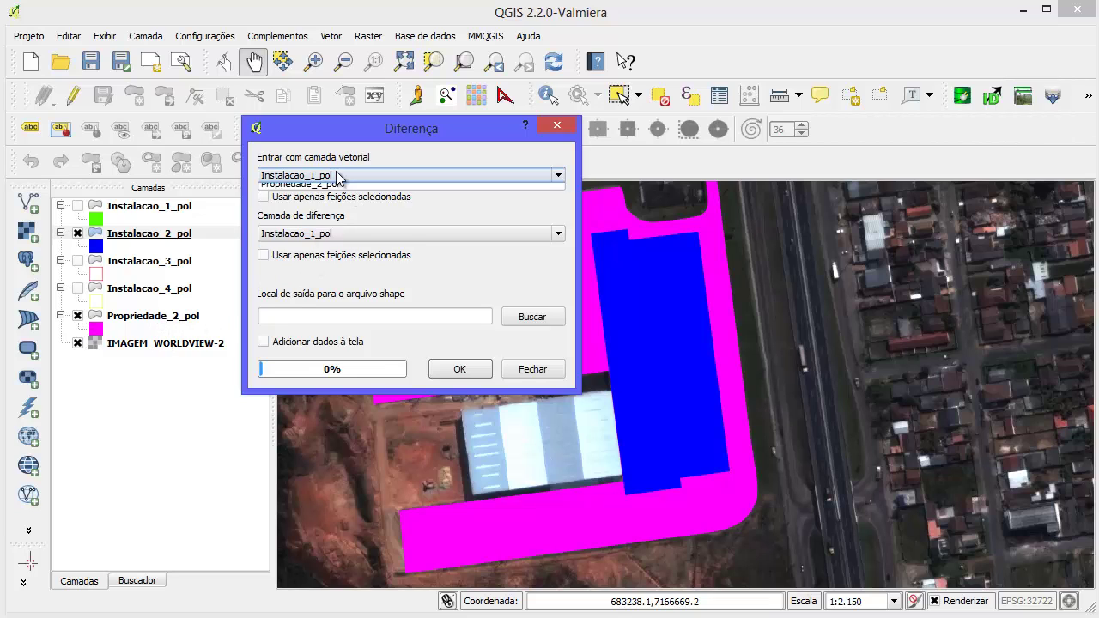
{"action": "left_click", "coordinate": [339, 236]}
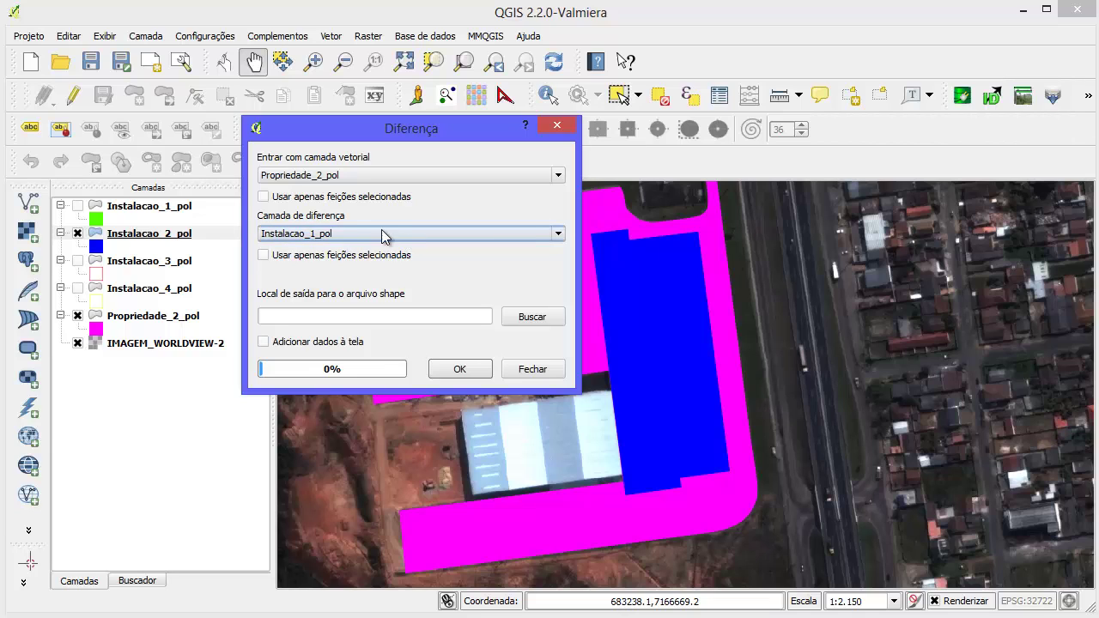
{"action": "left_click", "coordinate": [343, 234]}
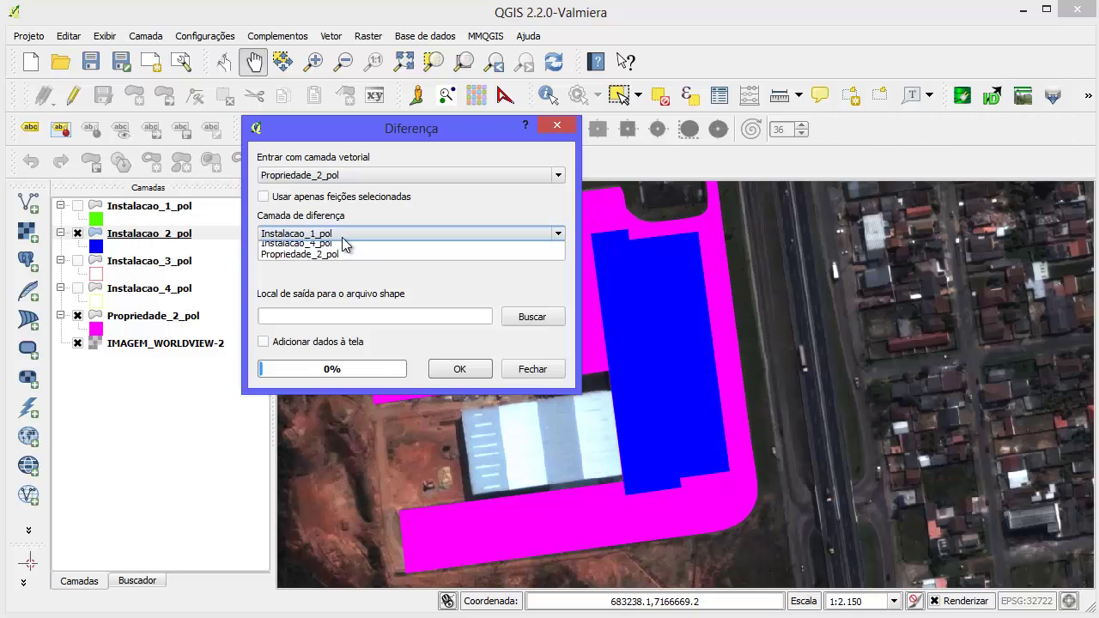
{"action": "left_click", "coordinate": [349, 259]}
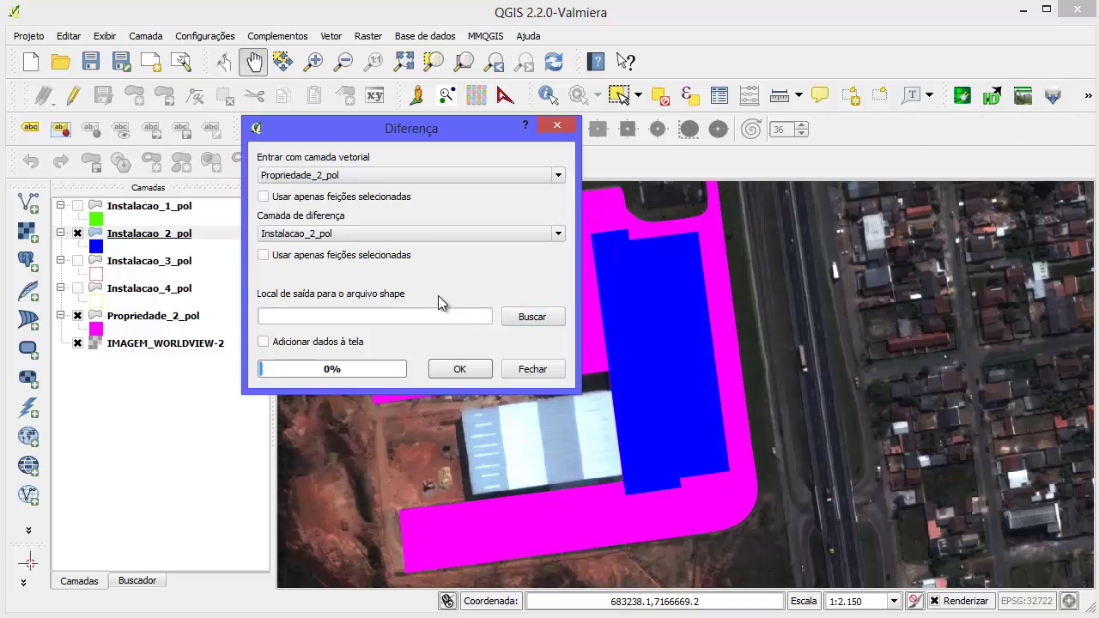
Step: Save the output as Diferenca_1.shp in the Geoprocessos folder, replacing the existing file, then run the difference and close the tool
{"action": "left_click", "coordinate": [510, 317]}
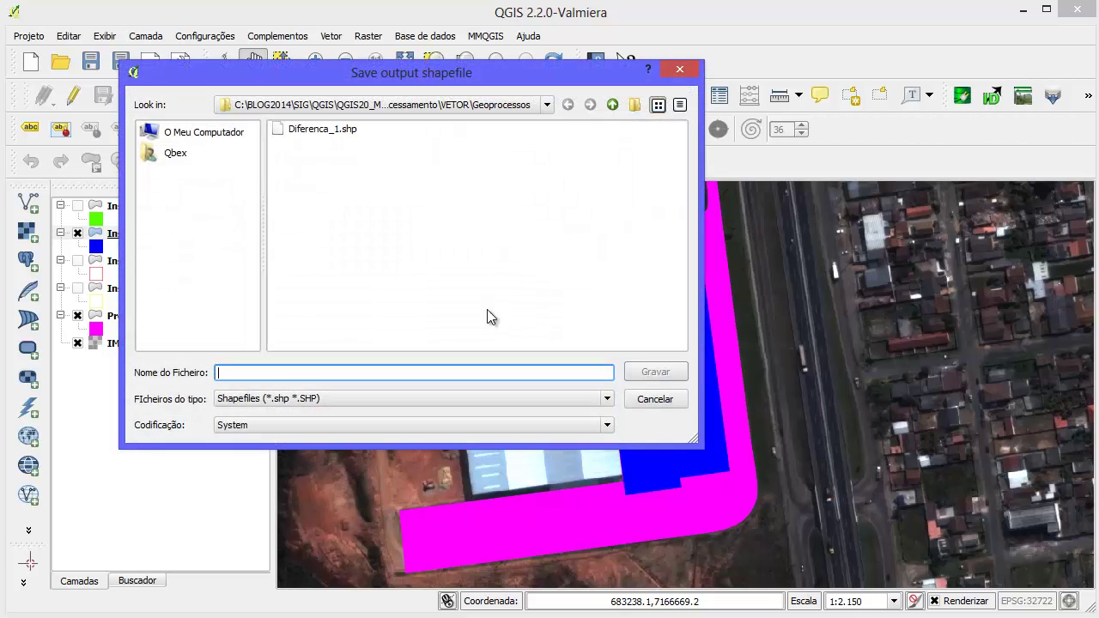
{"action": "left_click", "coordinate": [336, 134]}
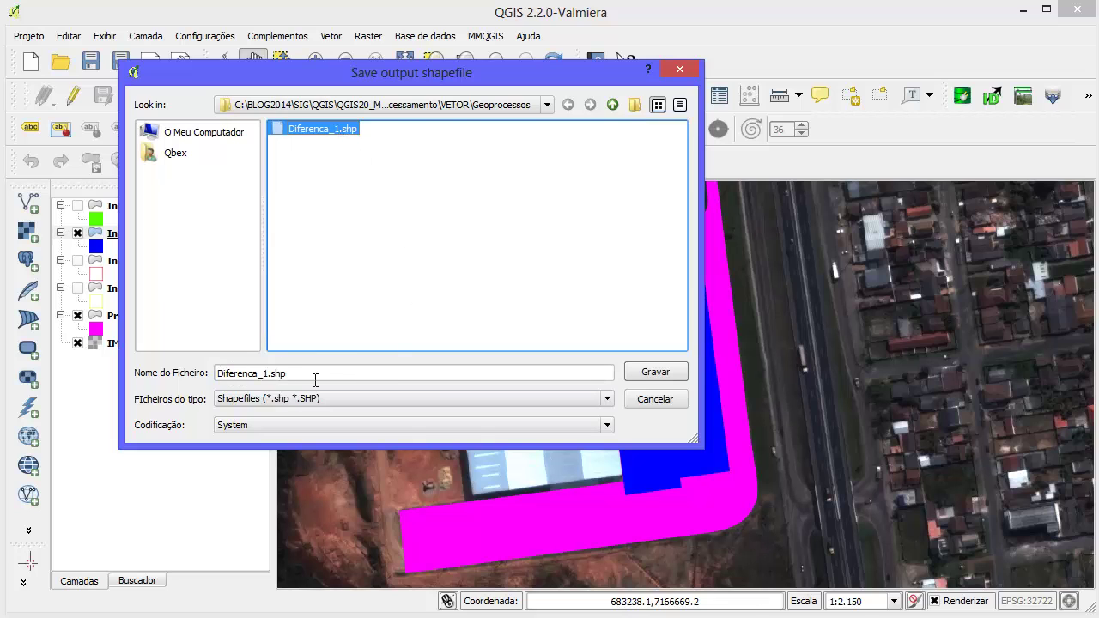
{"action": "left_click", "coordinate": [650, 373]}
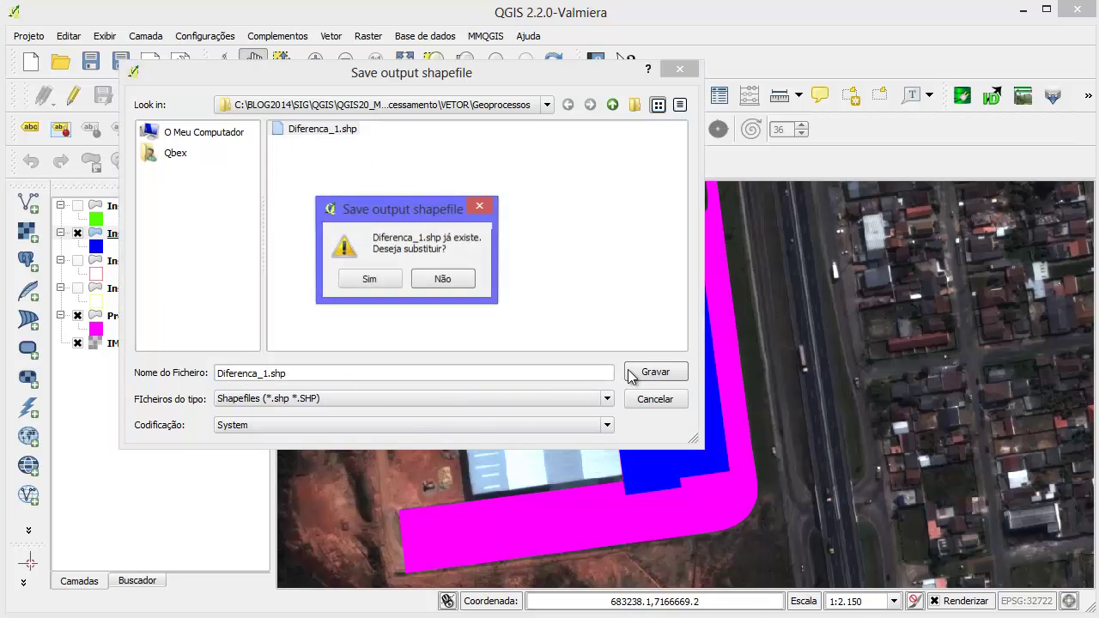
{"action": "left_click", "coordinate": [357, 275]}
{"action": "left_click", "coordinate": [463, 369]}
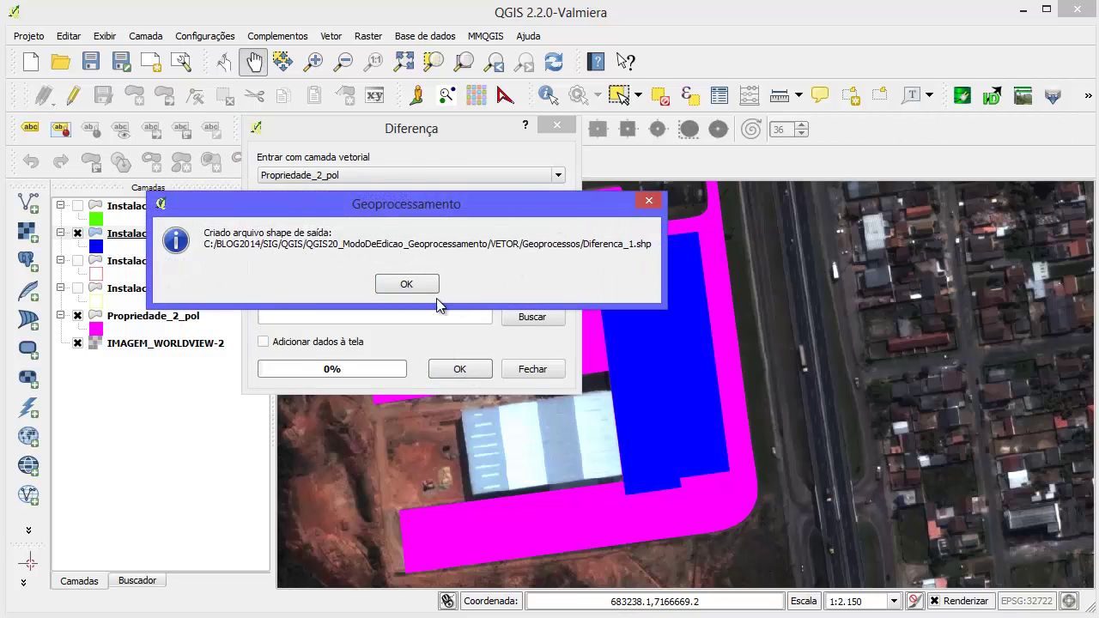
{"action": "left_click", "coordinate": [400, 284]}
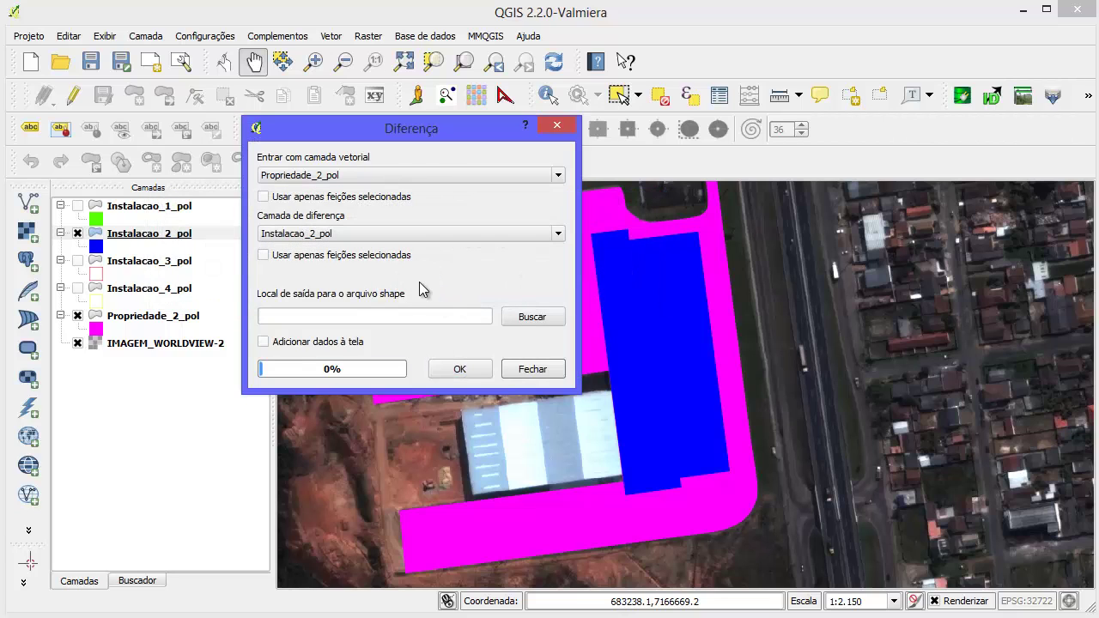
{"action": "left_click", "coordinate": [536, 369]}
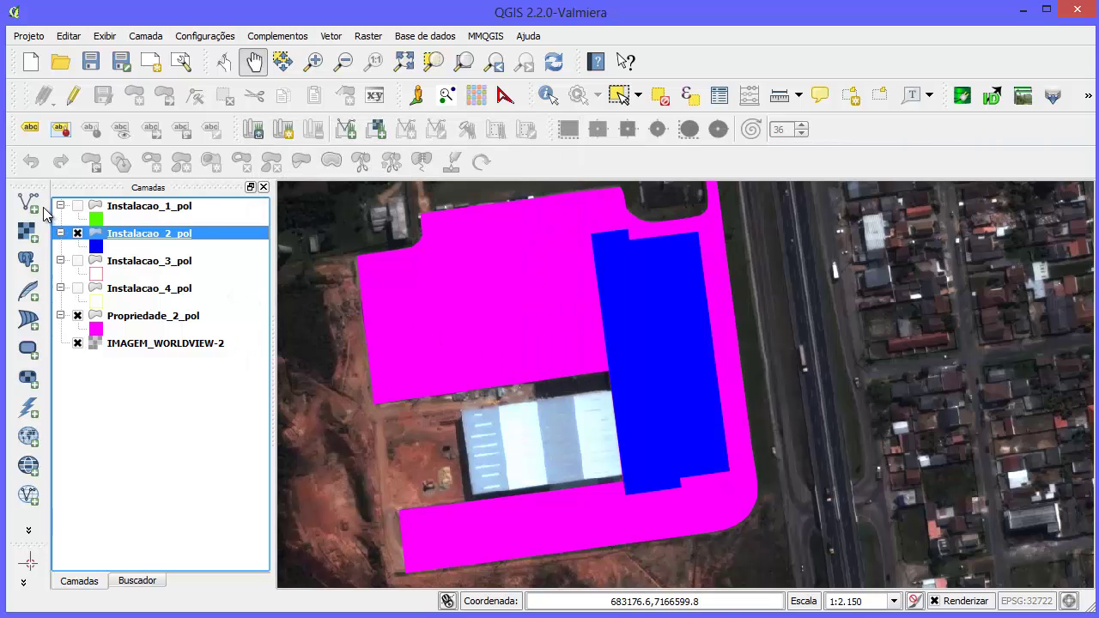
Step: Add Diferenca_1.shp from the Geoprocessos folder to the project as a vector layer
{"action": "left_click", "coordinate": [29, 204]}
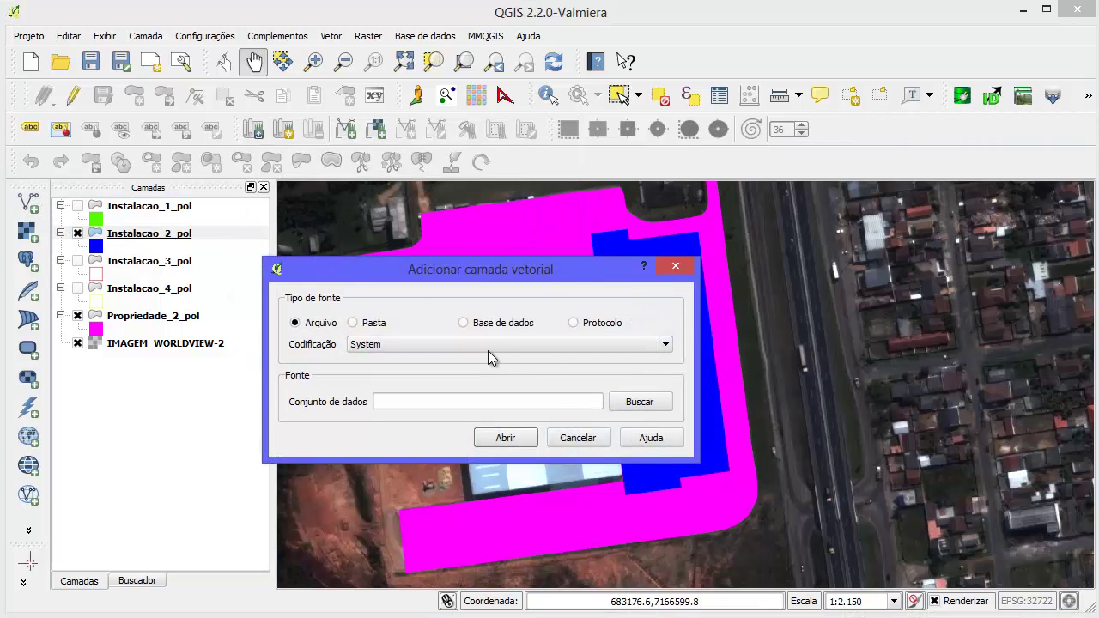
{"action": "left_click", "coordinate": [644, 412]}
{"action": "double_click", "coordinate": [471, 421]}
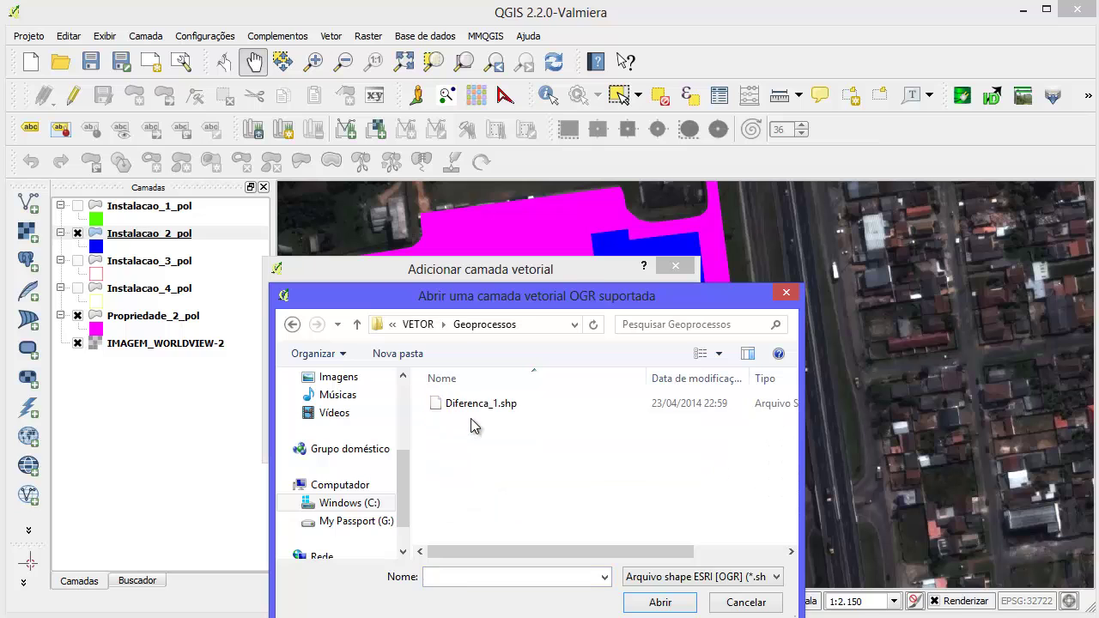
{"action": "left_click", "coordinate": [481, 404]}
{"action": "left_click", "coordinate": [660, 602]}
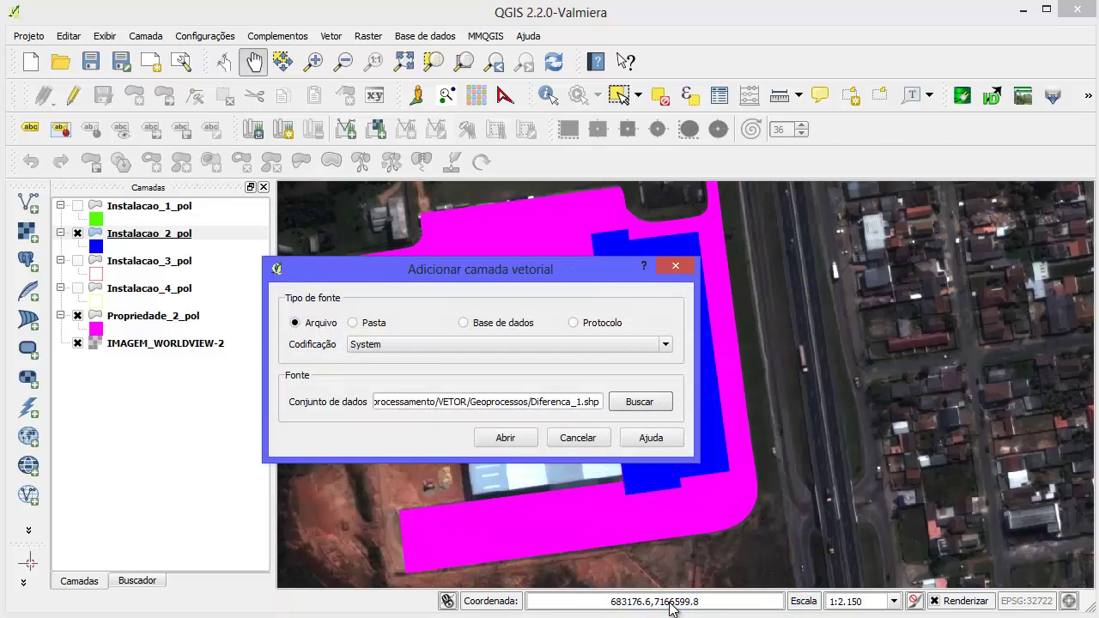
{"action": "left_click", "coordinate": [528, 440]}
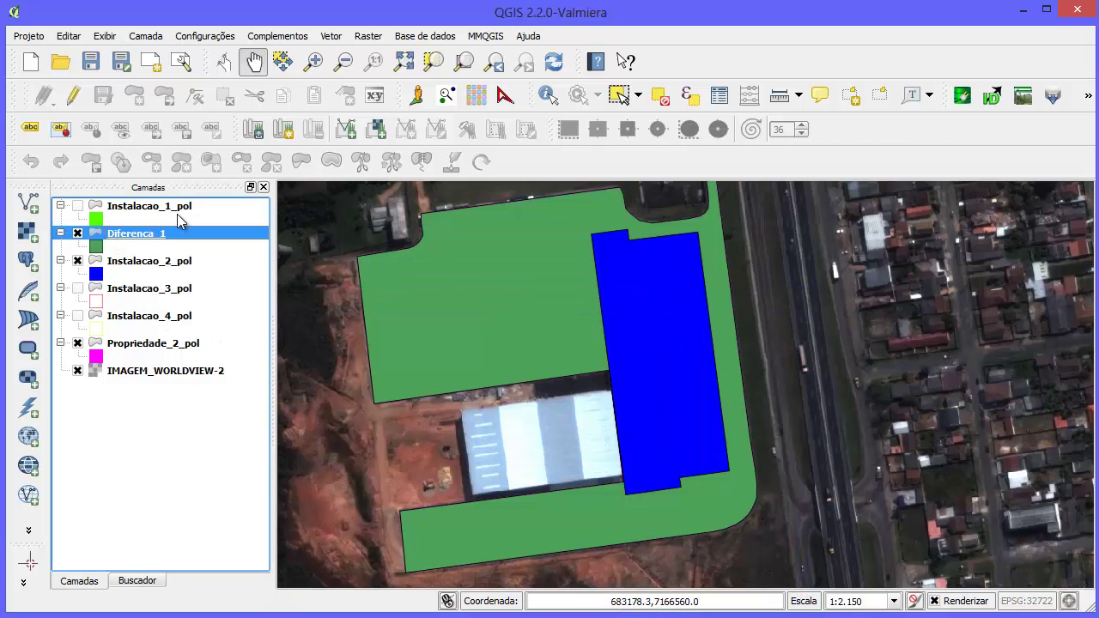
Step: Style the Diferenca_1 layer with a magenta fill and a matching magenta border
{"action": "double_click", "coordinate": [96, 247]}
{"action": "left_click", "coordinate": [450, 305]}
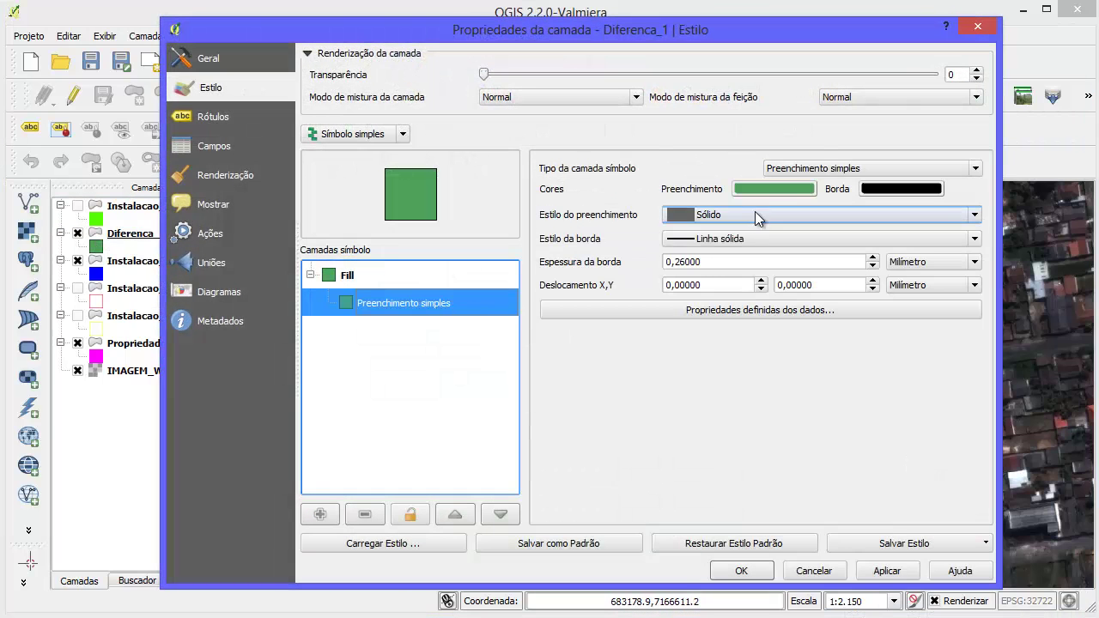
{"action": "left_click", "coordinate": [763, 191]}
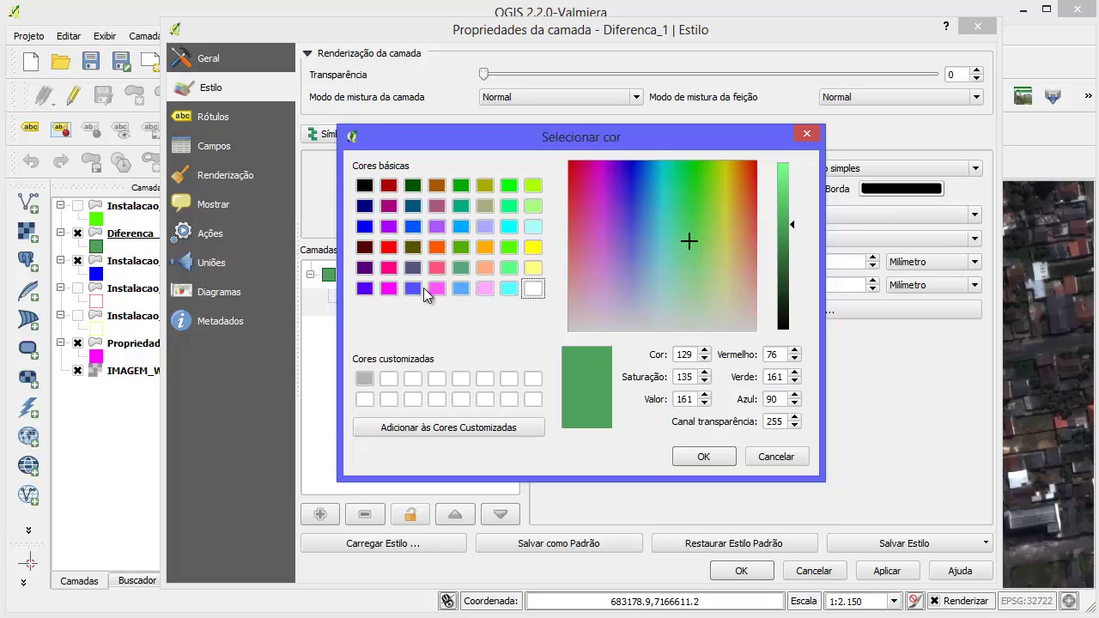
{"action": "left_click", "coordinate": [389, 288]}
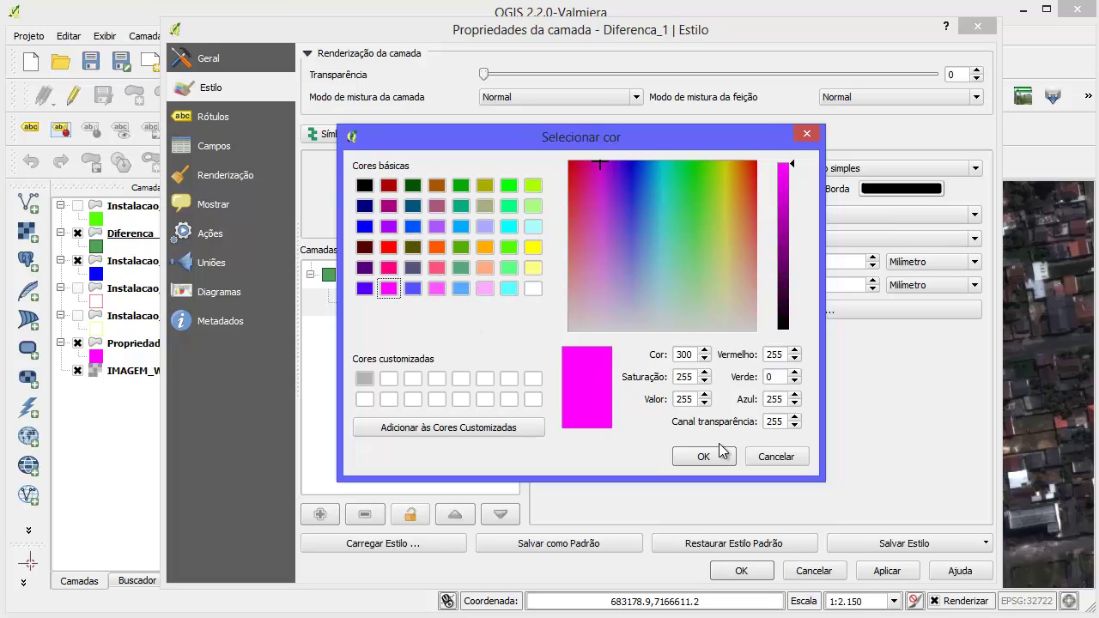
{"action": "left_click", "coordinate": [703, 456]}
{"action": "left_click", "coordinate": [900, 199]}
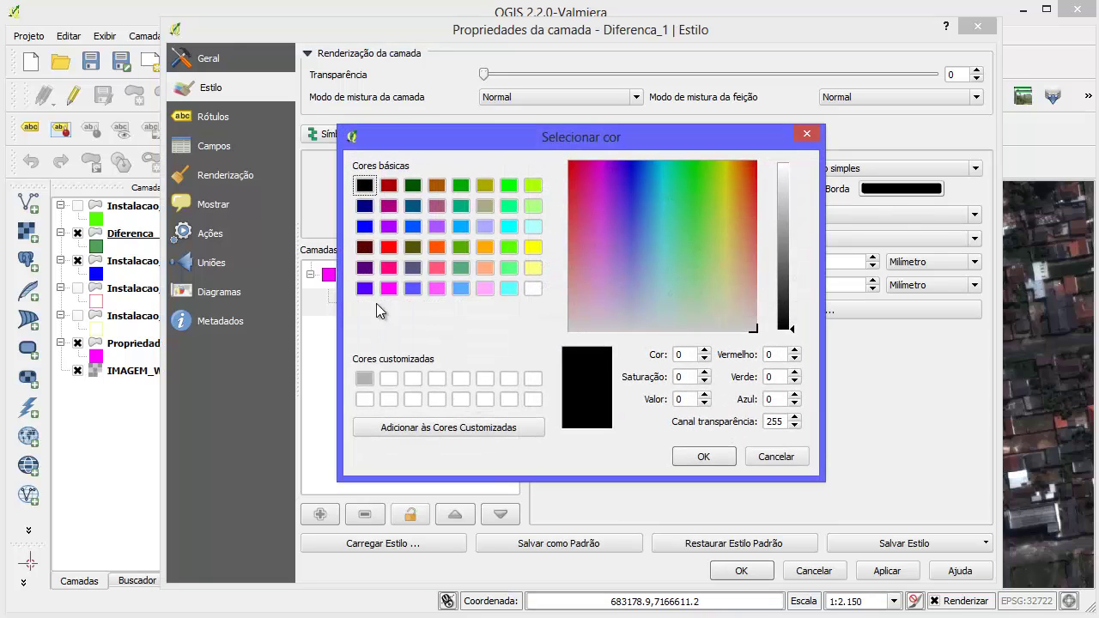
{"action": "left_click", "coordinate": [388, 288]}
{"action": "left_click", "coordinate": [704, 456]}
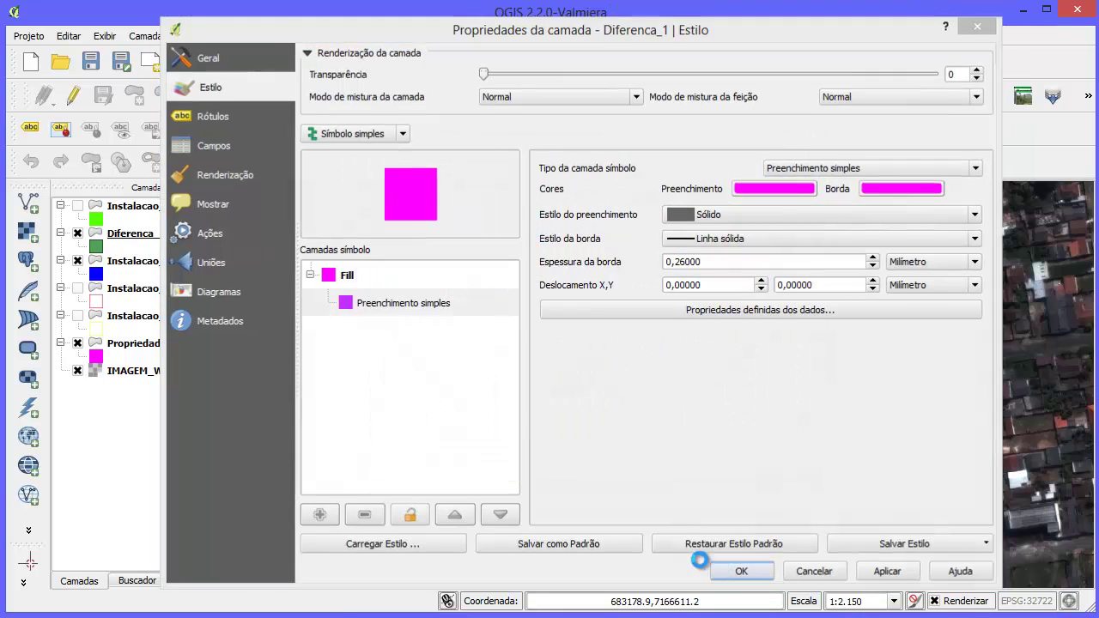
{"action": "left_click", "coordinate": [741, 570]}
Step: Hide the Propriedade_2_pol layer, collapse its legend, and view the Diferenca_1 polygon on the map
{"action": "left_click", "coordinate": [78, 343]}
{"action": "left_click", "coordinate": [60, 343]}
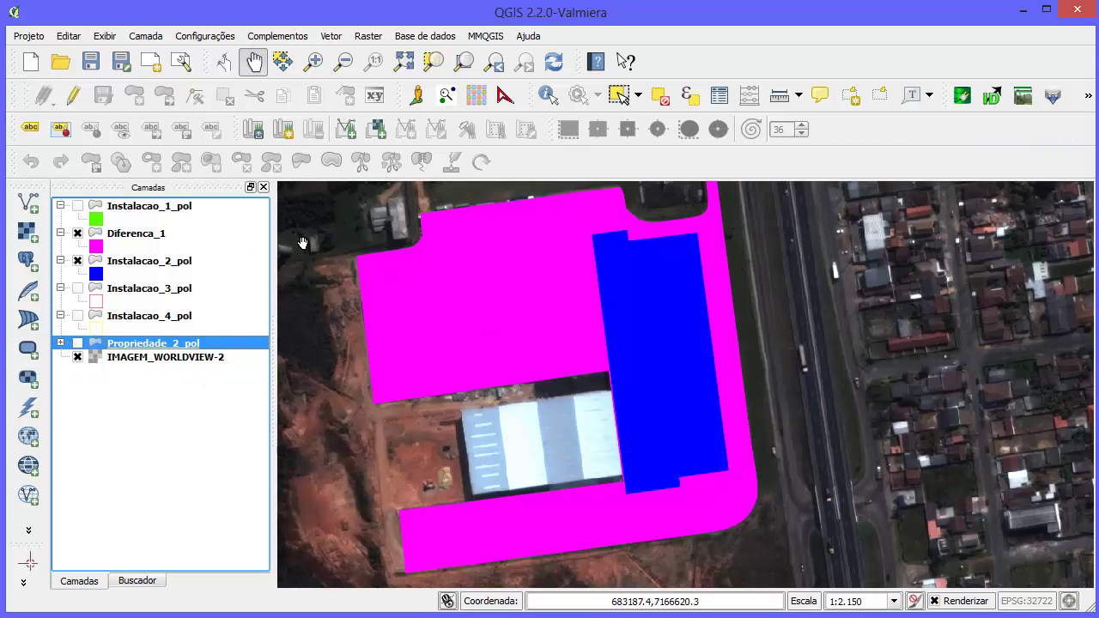
{"action": "scroll", "coordinate": [584, 337], "scroll_direction": "up", "scroll_amount": 1}
{"action": "scroll", "coordinate": [592, 328], "scroll_direction": "down", "scroll_amount": 3}
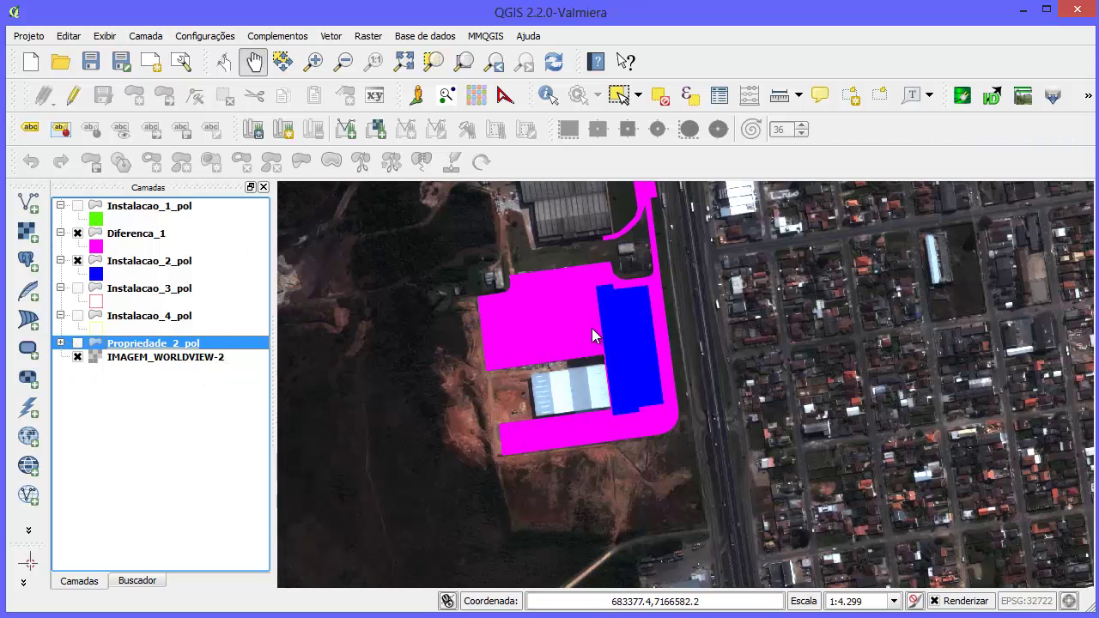
{"action": "scroll", "coordinate": [593, 318], "scroll_direction": "up", "scroll_amount": 2}
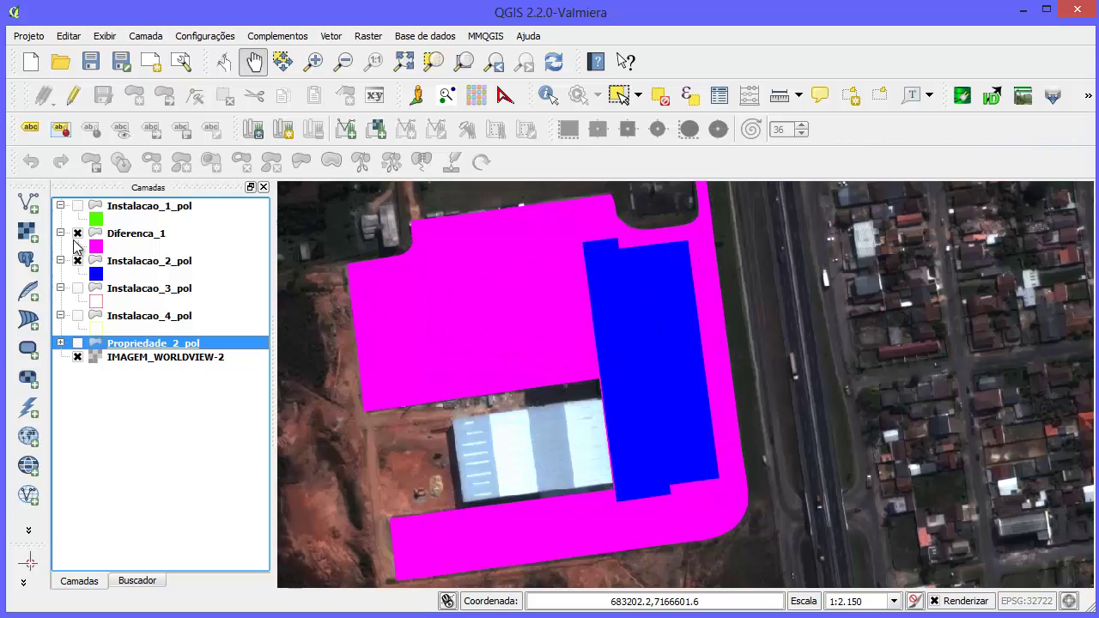
Step: Check the area cut out of Diferenca_1 by switching Instalacao_2_pol off, on and off again
{"action": "left_click", "coordinate": [78, 260]}
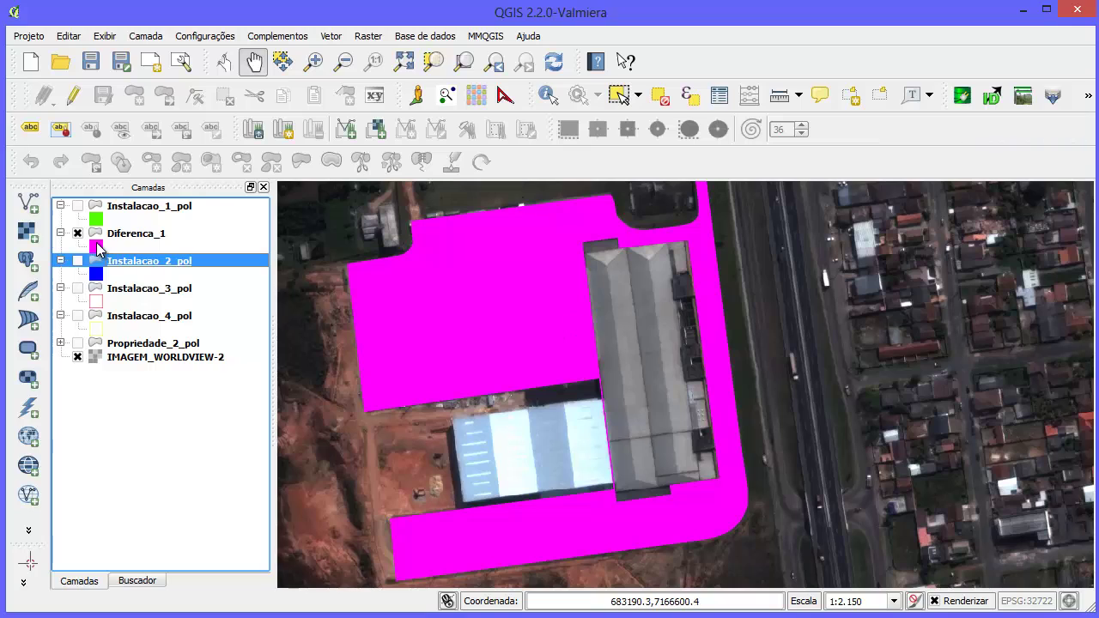
{"action": "left_click", "coordinate": [78, 261]}
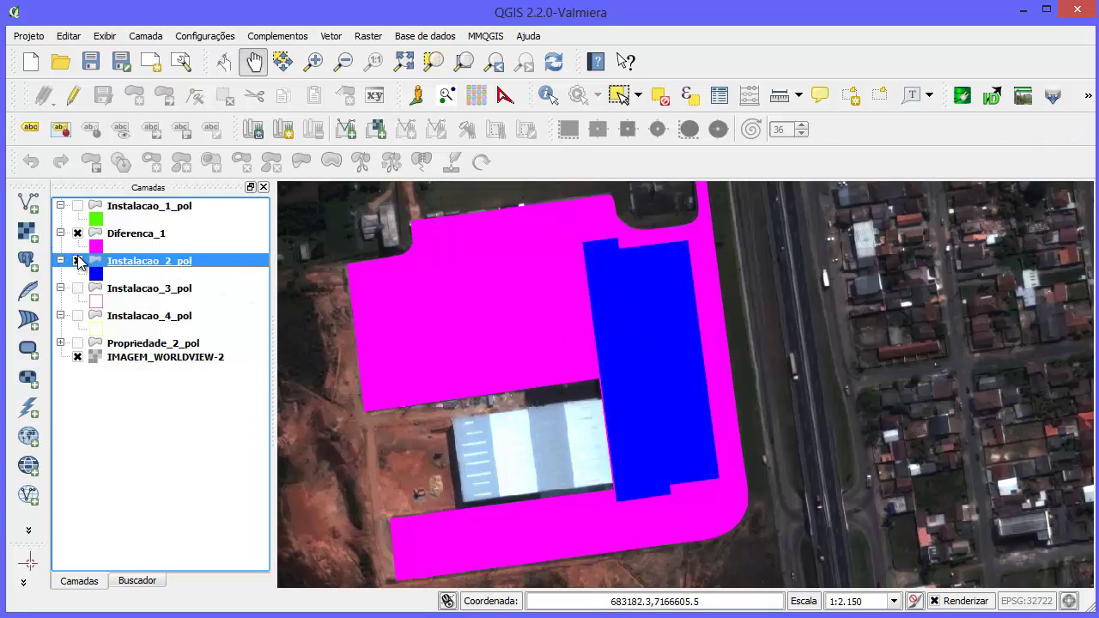
{"action": "left_click", "coordinate": [78, 261]}
Step: Remove the Propriedade_2_pol layer from the project
{"action": "right_click", "coordinate": [161, 343]}
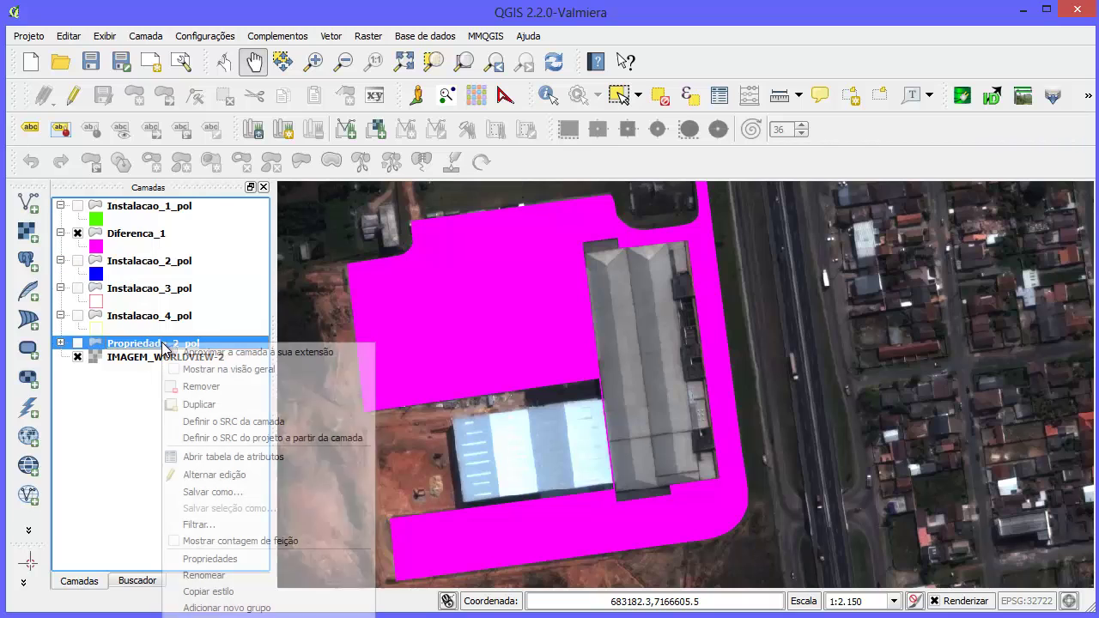
{"action": "left_click", "coordinate": [238, 387]}
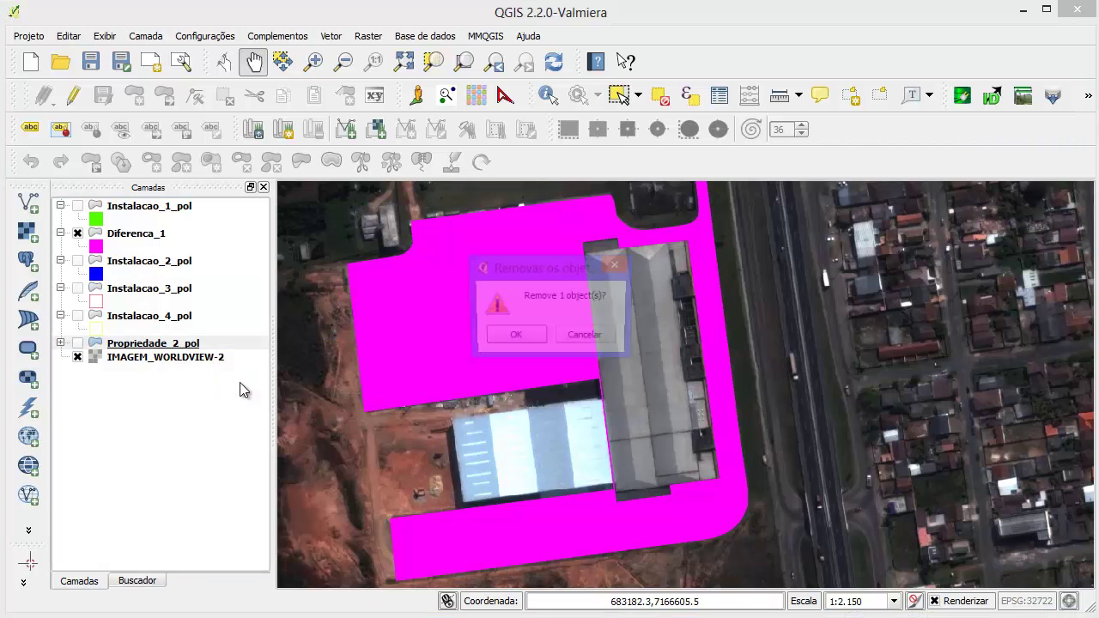
{"action": "left_click", "coordinate": [509, 337]}
Step: Show Instalacao_2_pol again and inspect its notched upper corner against Diferenca_1 up close, hiding Diferenca_1 to compare
{"action": "left_click", "coordinate": [97, 237]}
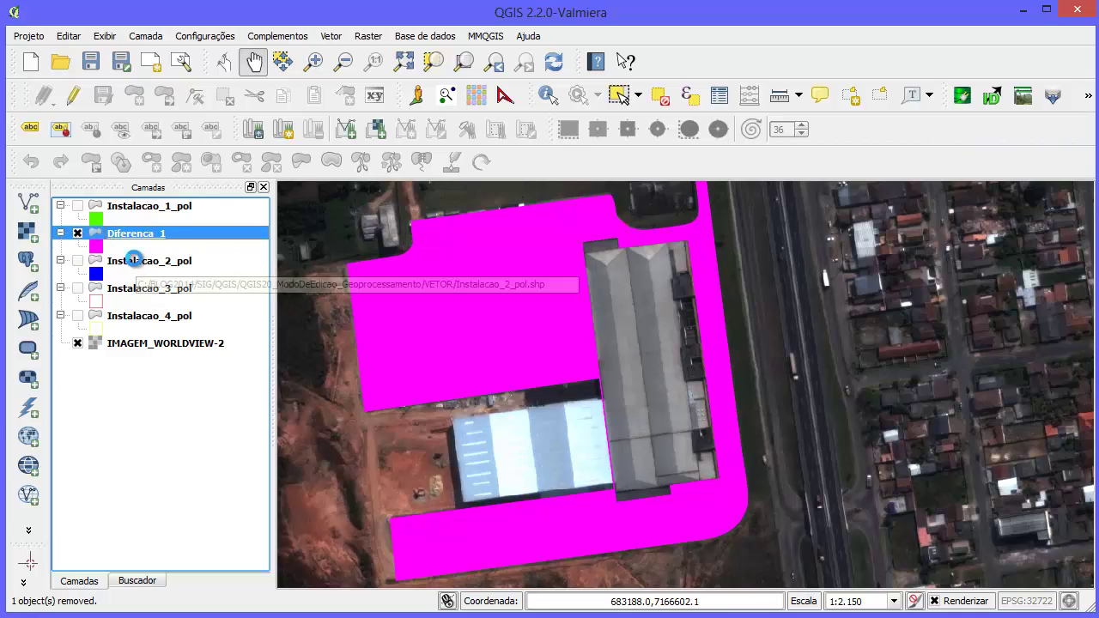
{"action": "left_click", "coordinate": [92, 262]}
{"action": "left_click", "coordinate": [77, 261]}
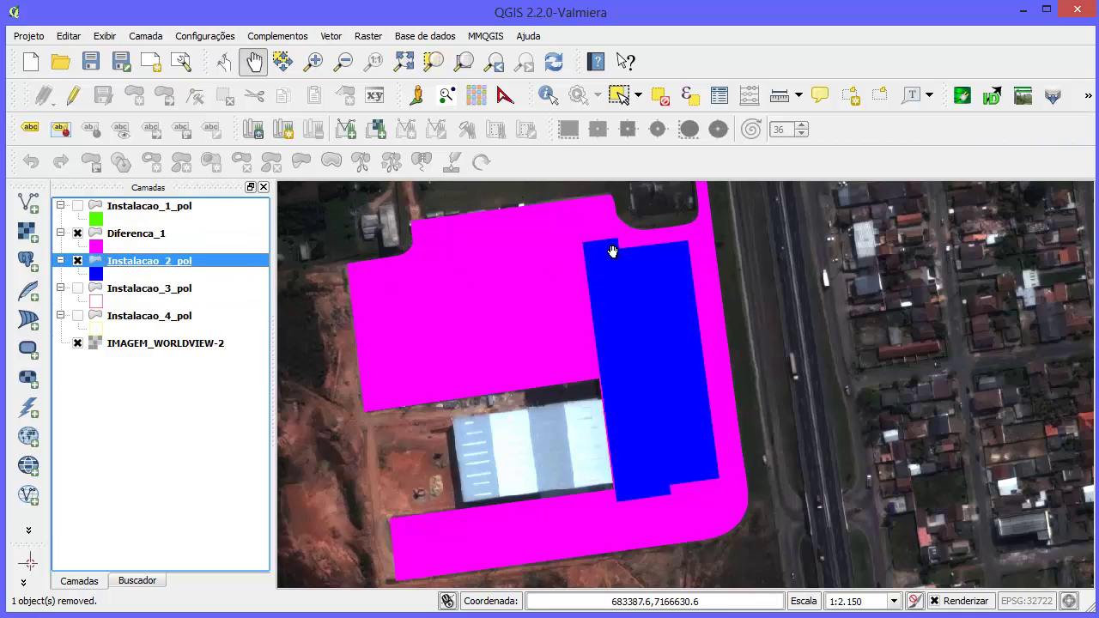
{"action": "scroll", "coordinate": [610, 244], "scroll_direction": "up", "scroll_amount": 1}
{"action": "left_click_drag", "start_coordinate": [615, 225], "coordinate": [582, 287]}
{"action": "scroll", "coordinate": [582, 286], "scroll_direction": "up", "scroll_amount": 2}
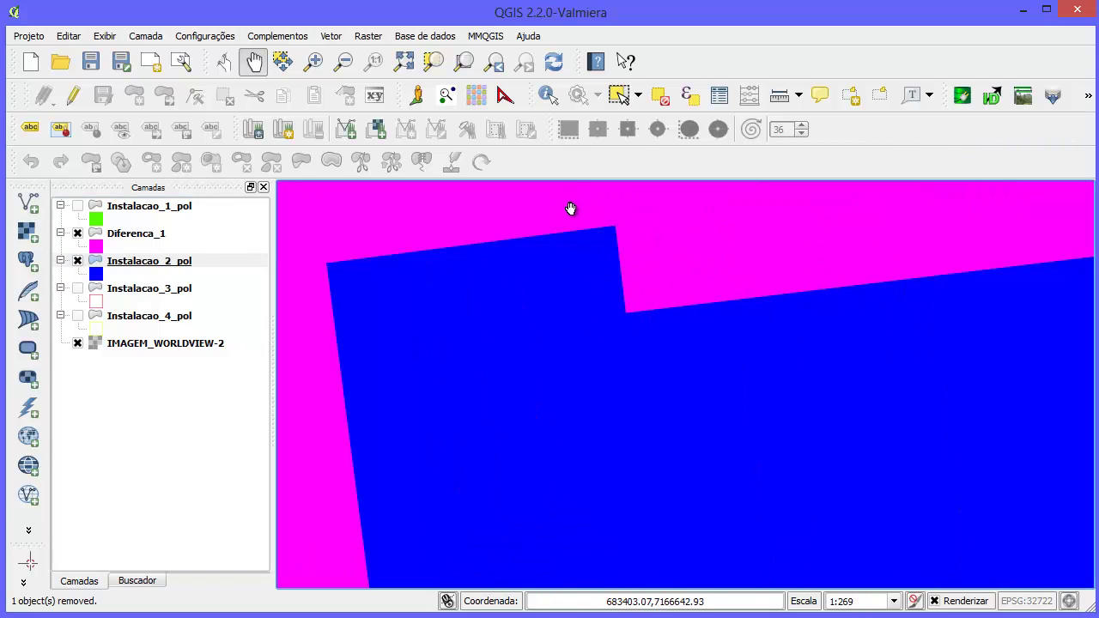
{"action": "left_click", "coordinate": [77, 233]}
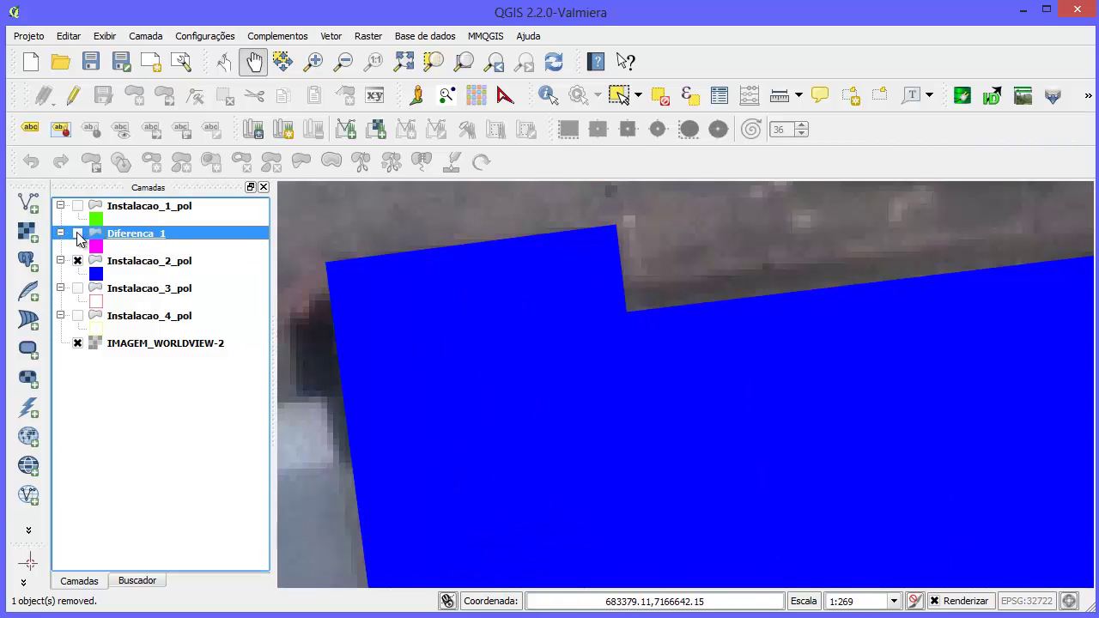
Step: Show Diferenca_1 again and switch Instalacao_2_pol off and on to compare their shared edges at the notched corner
{"action": "left_click", "coordinate": [77, 233]}
{"action": "left_click", "coordinate": [77, 261]}
{"action": "left_click", "coordinate": [77, 261]}
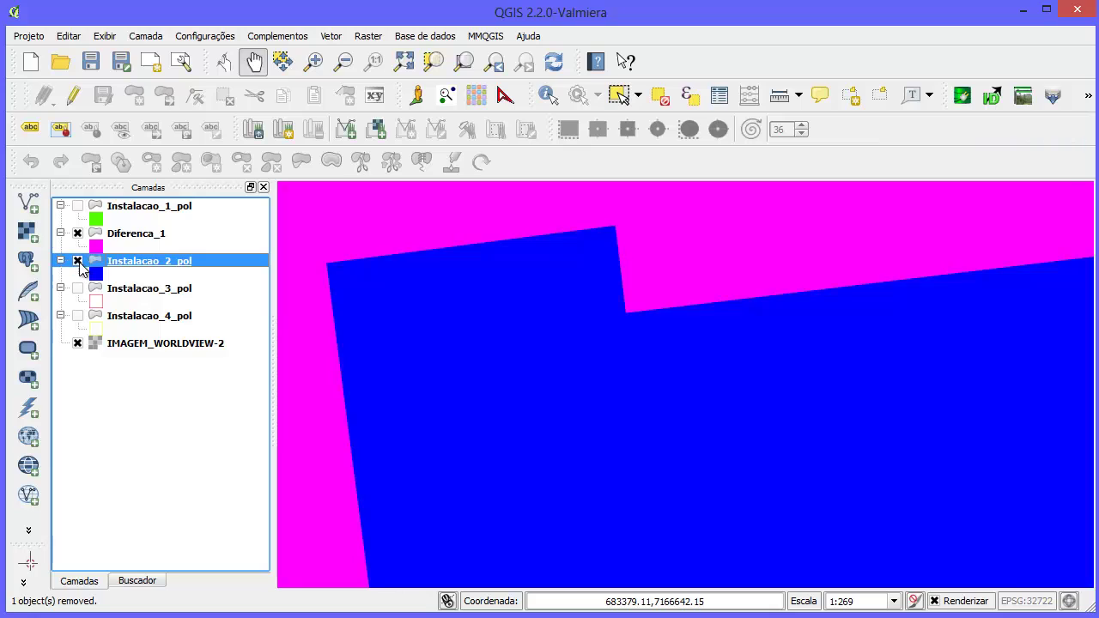
{"action": "double_click", "coordinate": [78, 264]}
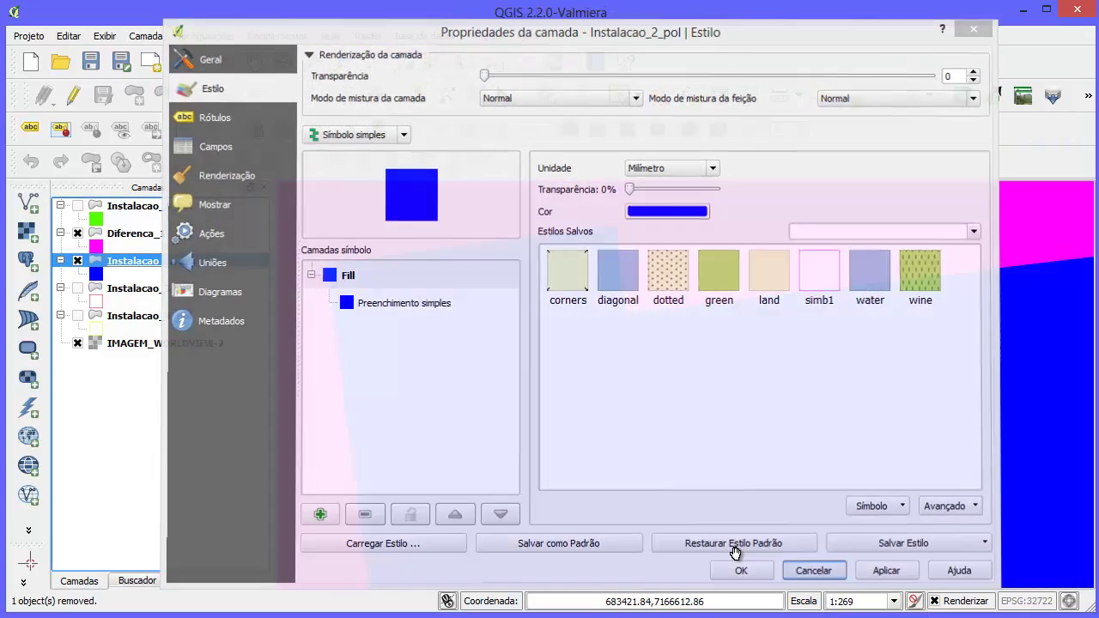
{"action": "left_click", "coordinate": [813, 571]}
Step: Examine the lower edge of Instalacao_2_pol where a narrow sliver of Diferenca_1 runs beside it
{"action": "scroll", "coordinate": [581, 455], "scroll_direction": "down", "scroll_amount": 3}
{"action": "left_click_drag", "start_coordinate": [590, 505], "coordinate": [603, 368]}
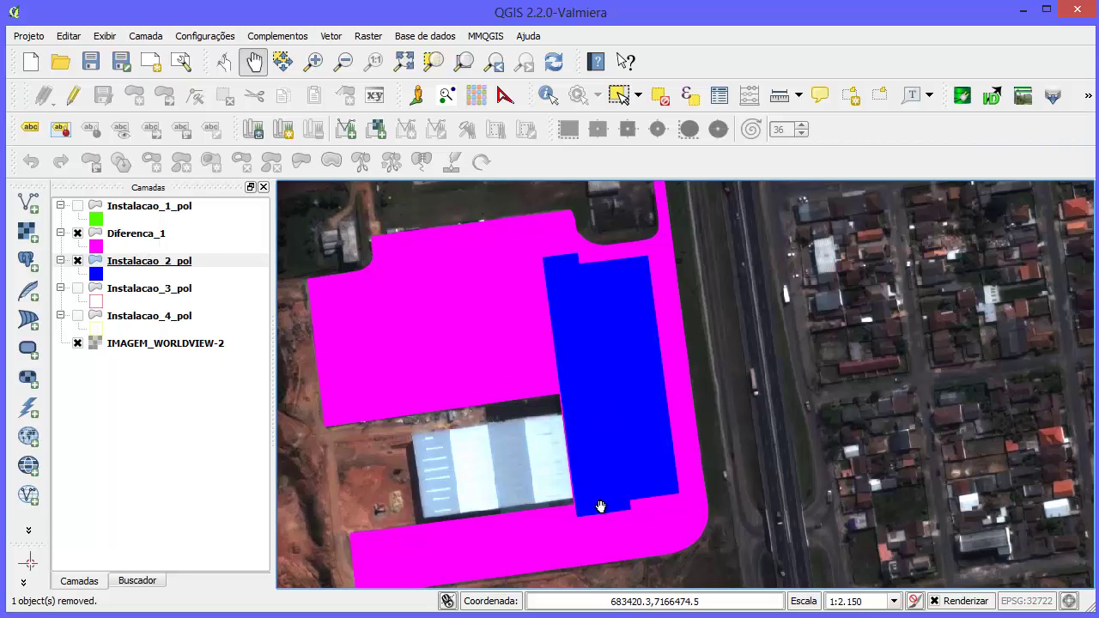
{"action": "scroll", "coordinate": [601, 507], "scroll_direction": "up", "scroll_amount": 1}
{"action": "left_click_drag", "start_coordinate": [545, 510], "coordinate": [537, 437]}
{"action": "scroll", "coordinate": [589, 432], "scroll_direction": "up", "scroll_amount": 3}
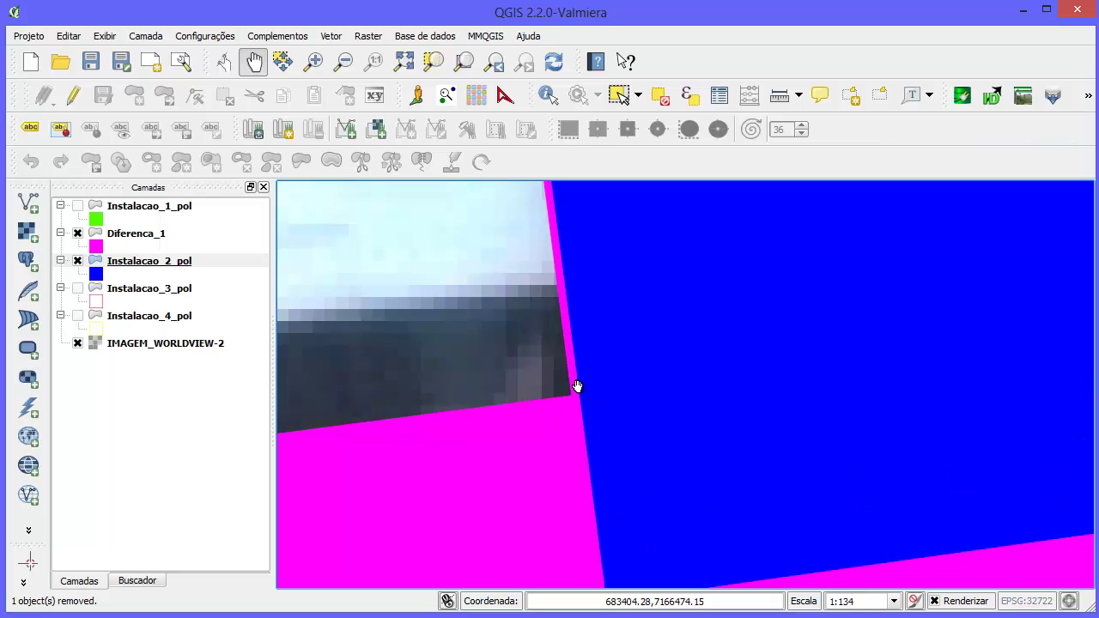
{"action": "scroll", "coordinate": [577, 387], "scroll_direction": "up", "scroll_amount": 1}
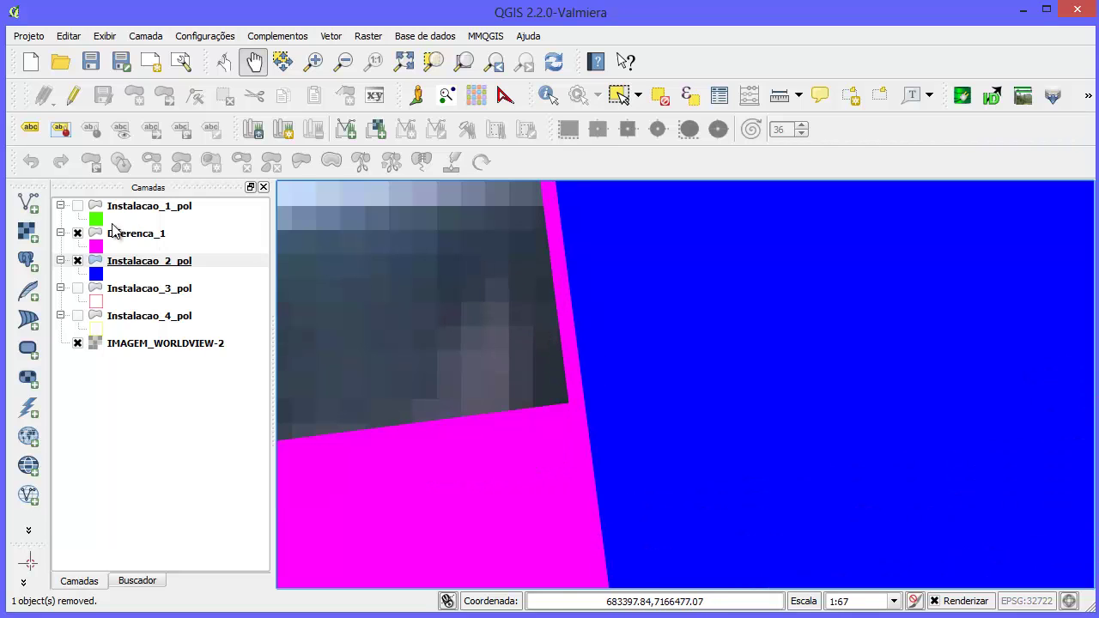
Step: Hide Instalacao_2_pol and follow the narrow leftover strip of Diferenca_1 between the two buildings
{"action": "left_click", "coordinate": [75, 262]}
{"action": "scroll", "coordinate": [566, 382], "scroll_direction": "up", "scroll_amount": 2}
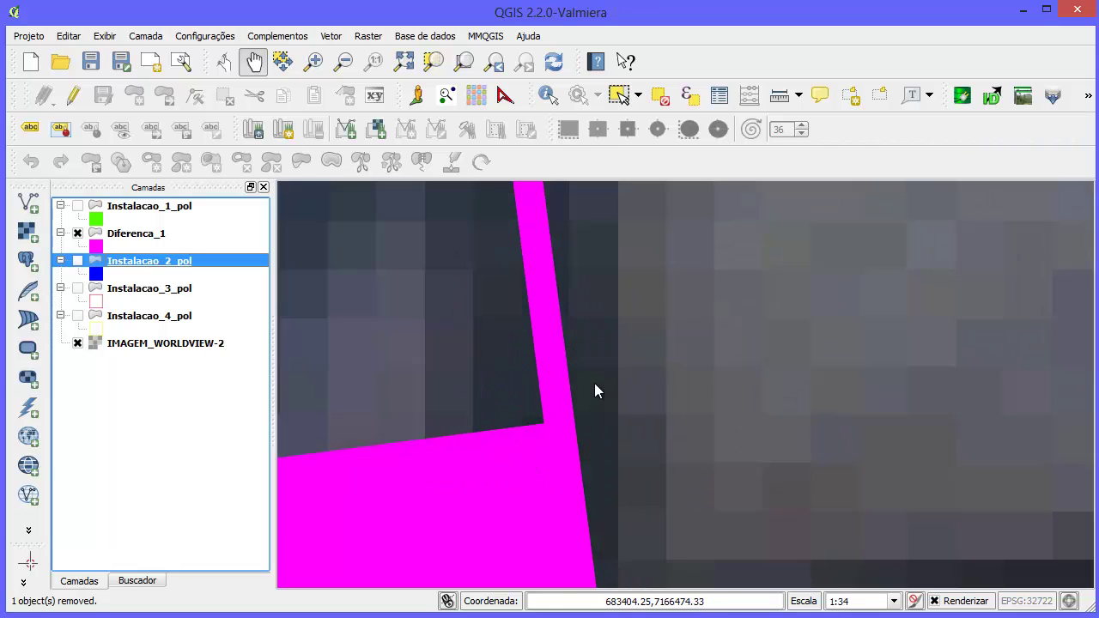
{"action": "scroll", "coordinate": [547, 430], "scroll_direction": "down", "scroll_amount": 1}
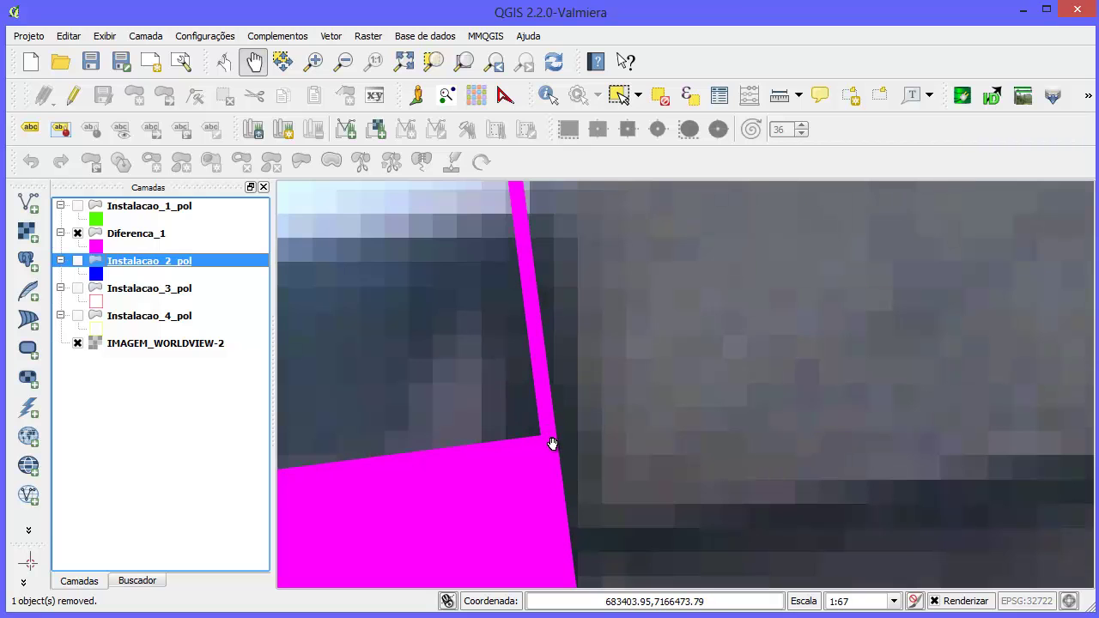
{"action": "scroll", "coordinate": [543, 429], "scroll_direction": "down", "scroll_amount": 4}
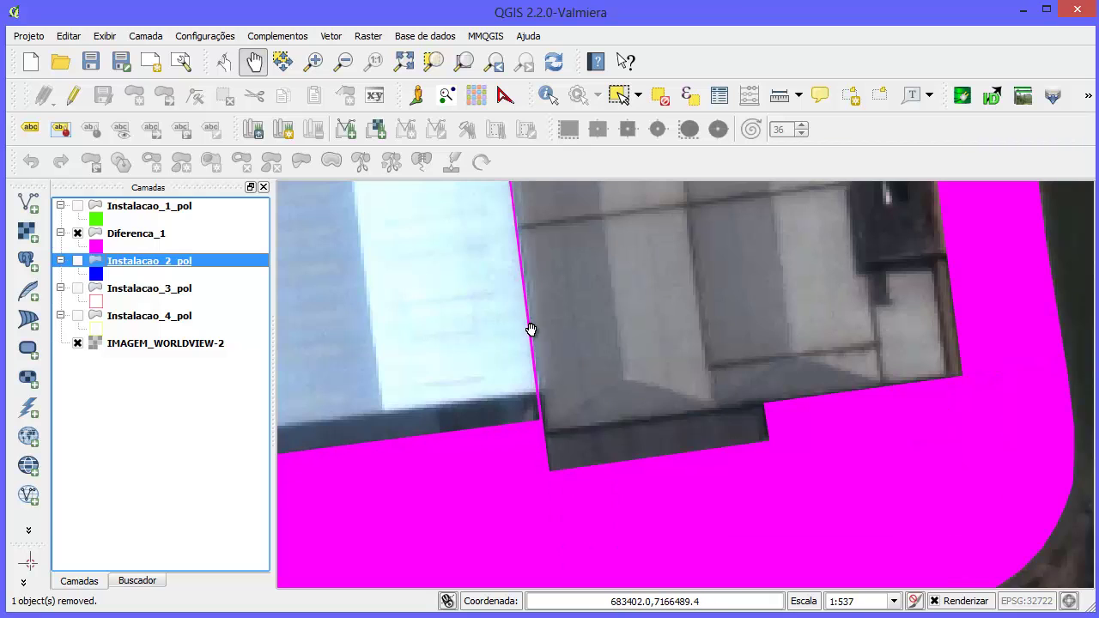
{"action": "scroll", "coordinate": [547, 386], "scroll_direction": "down", "scroll_amount": 2}
{"action": "scroll", "coordinate": [532, 333], "scroll_direction": "up", "scroll_amount": 1}
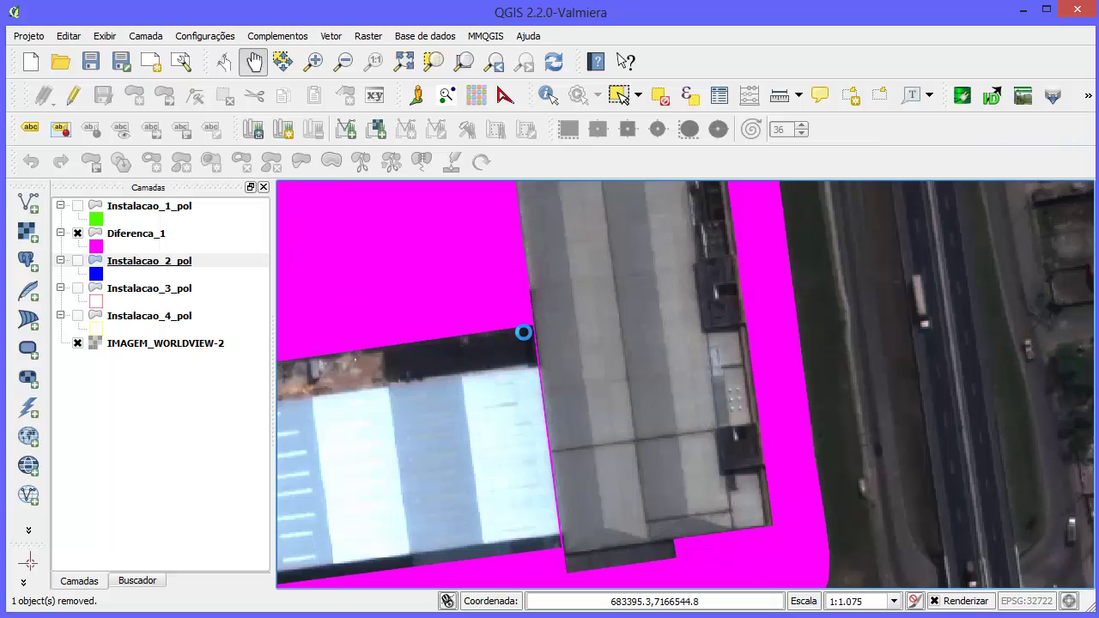
{"action": "scroll", "coordinate": [523, 331], "scroll_direction": "up", "scroll_amount": 2}
{"action": "scroll", "coordinate": [574, 335], "scroll_direction": "down", "scroll_amount": 2}
{"action": "scroll", "coordinate": [575, 346], "scroll_direction": "down", "scroll_amount": 1}
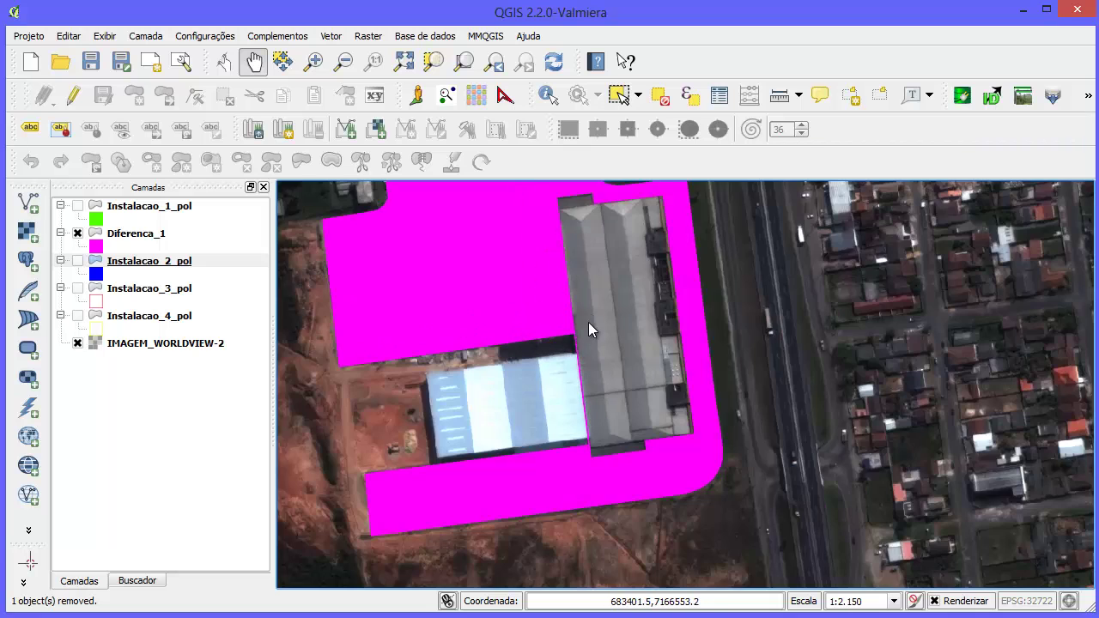
Step: Inspect the upper end of the leftover strip up close, switching Diferenca_1 off and on to compare with the image
{"action": "scroll", "coordinate": [589, 326], "scroll_direction": "up", "scroll_amount": 5}
{"action": "scroll", "coordinate": [548, 248], "scroll_direction": "up", "scroll_amount": 2}
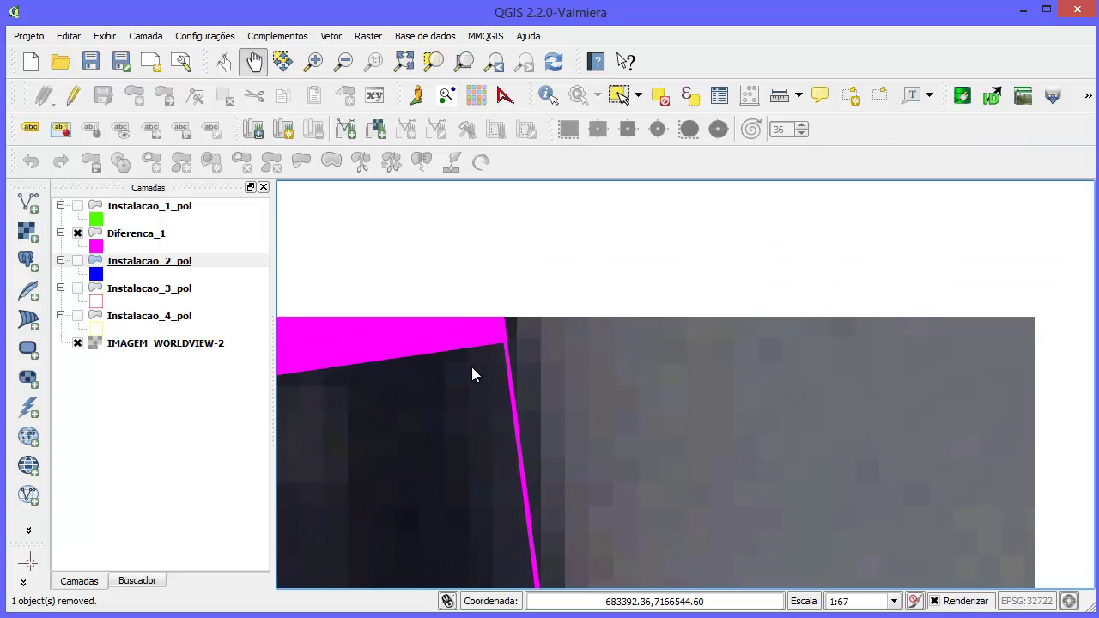
{"action": "left_click_drag", "start_coordinate": [427, 289], "coordinate": [408, 325]}
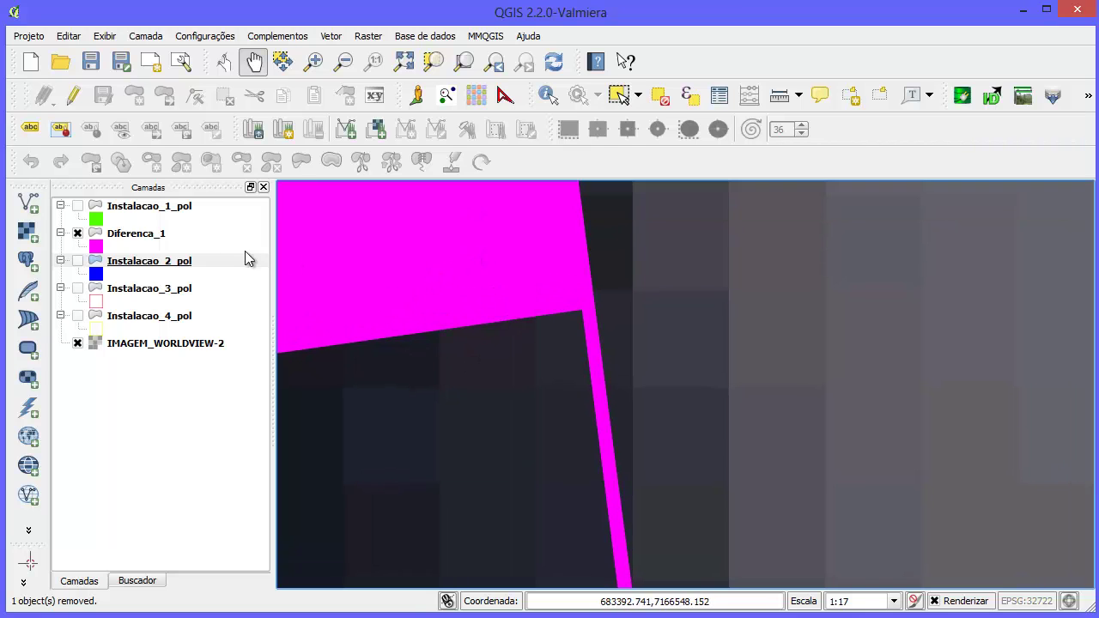
{"action": "left_click", "coordinate": [129, 235]}
{"action": "double_click", "coordinate": [78, 233]}
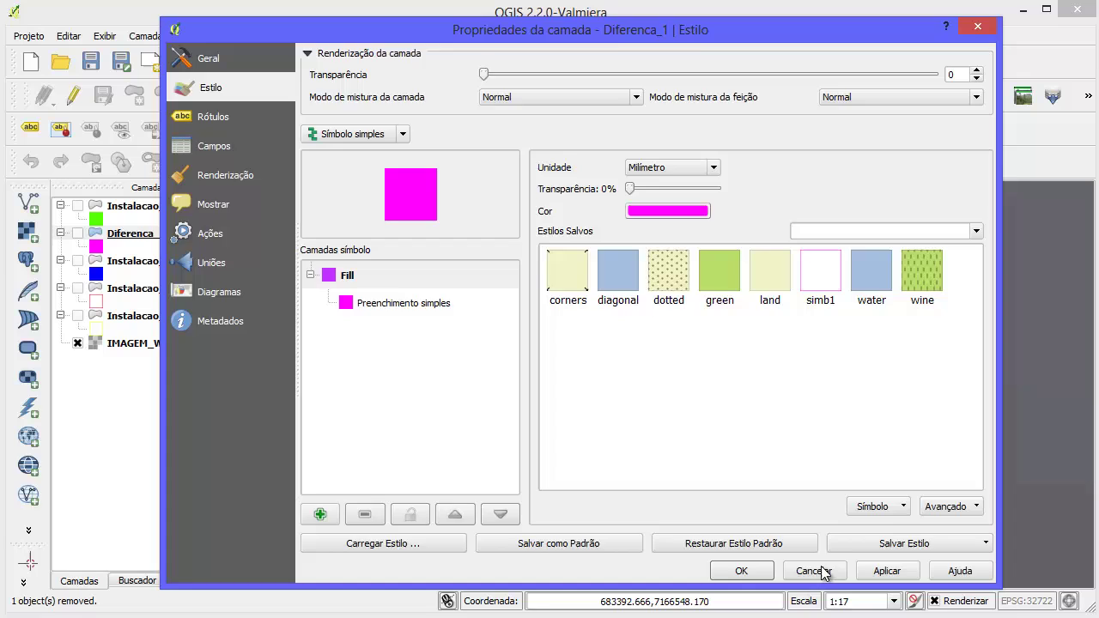
{"action": "left_click", "coordinate": [816, 575]}
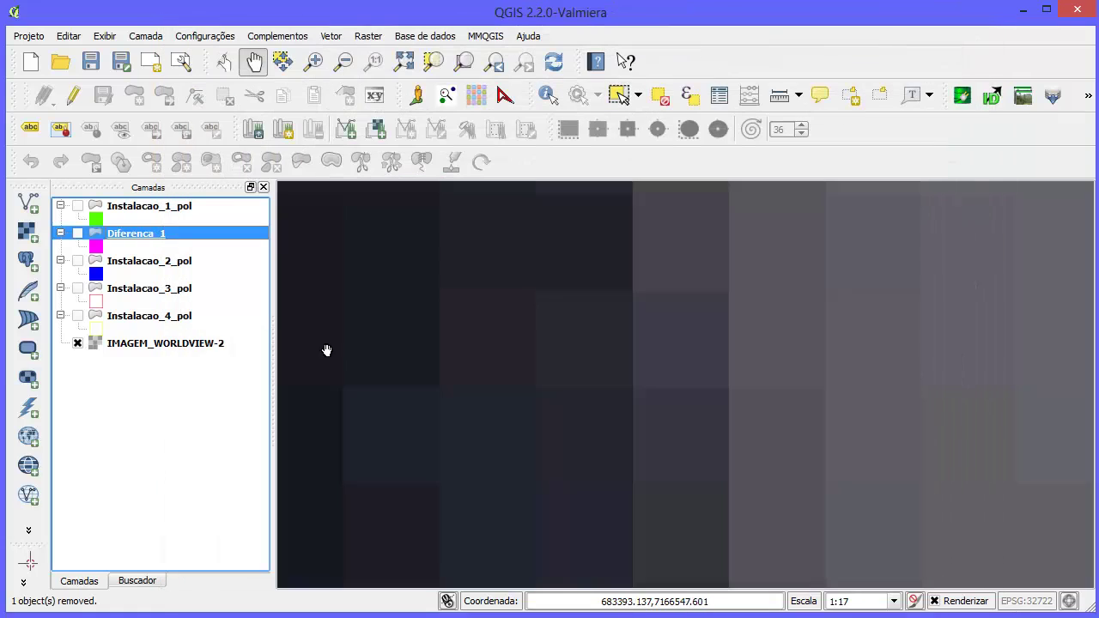
{"action": "left_click", "coordinate": [77, 233]}
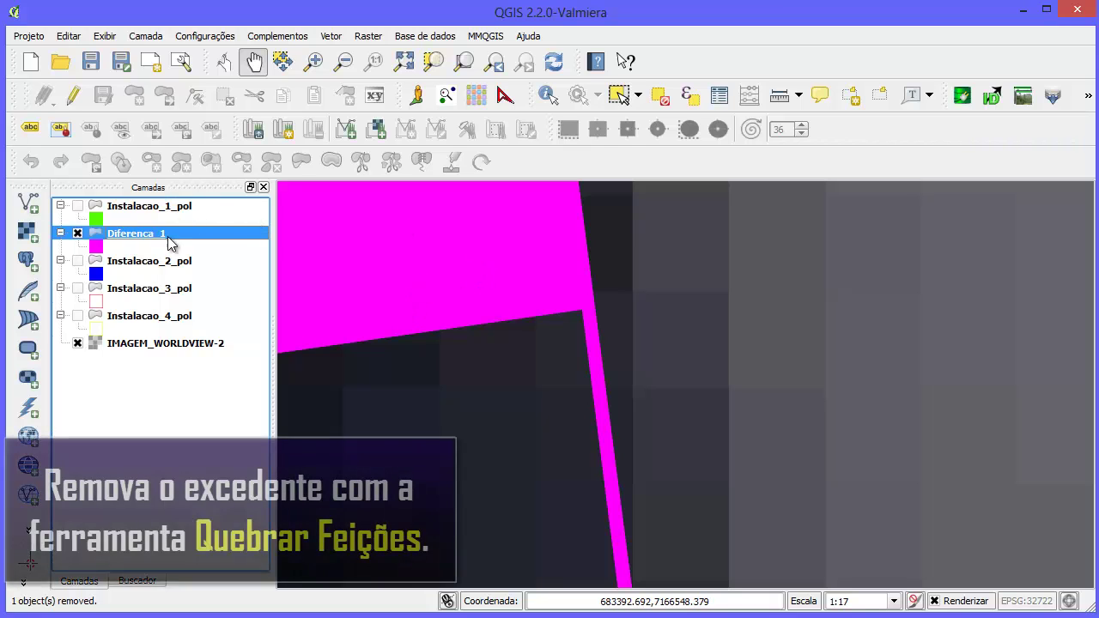
Step: Enable editing on Diferenca_1, select its polygon and activate the Quebrar Feições tool
{"action": "left_click", "coordinate": [72, 95]}
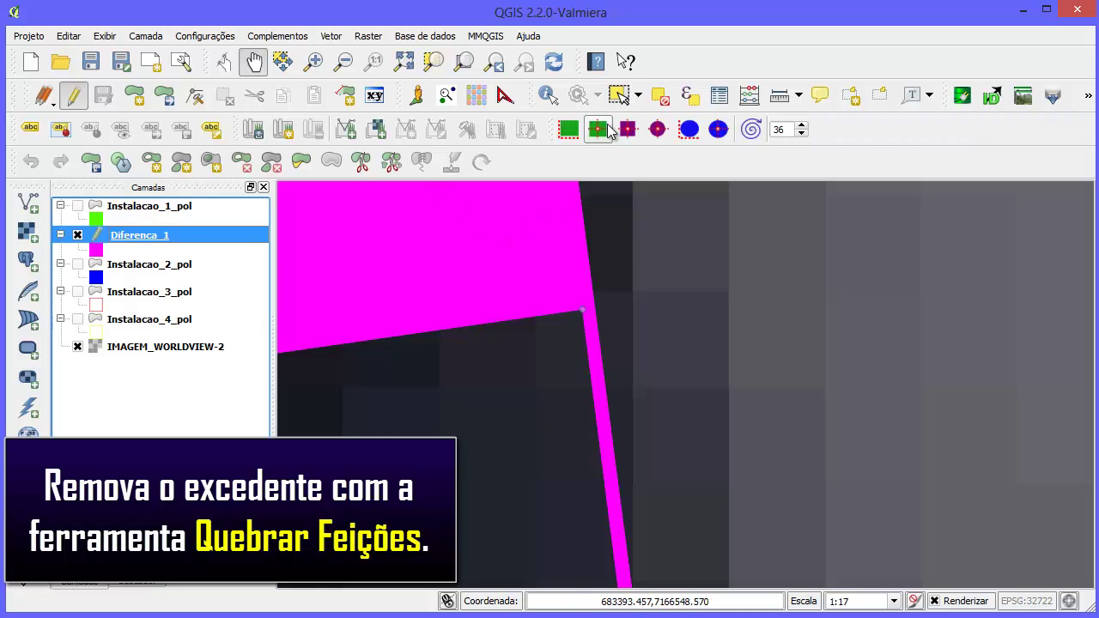
{"action": "left_click", "coordinate": [622, 94]}
{"action": "left_click", "coordinate": [458, 285]}
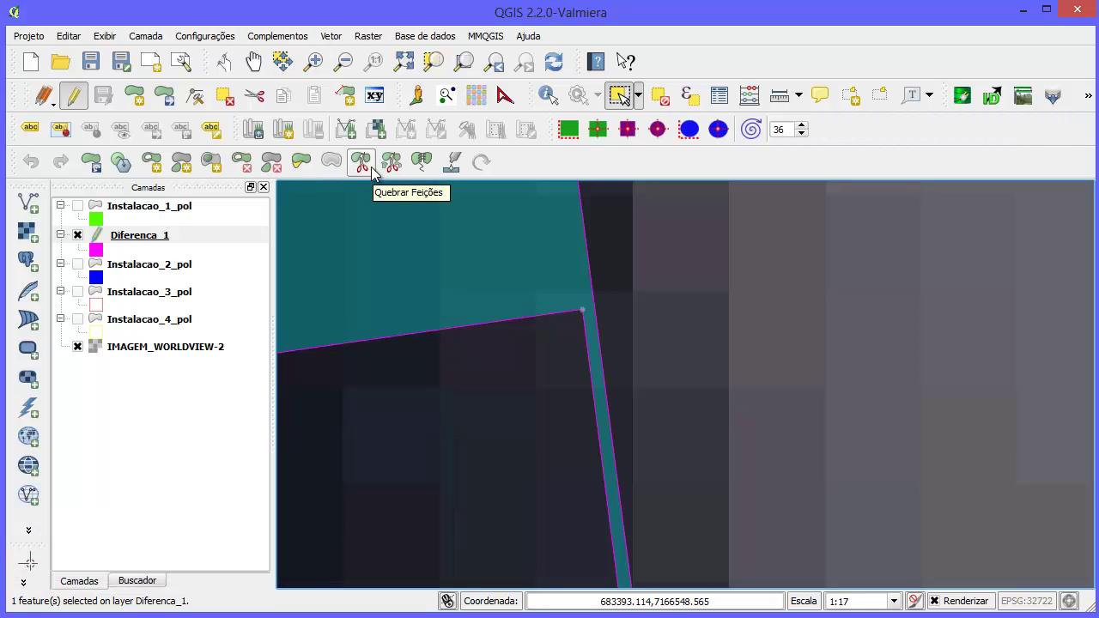
{"action": "left_click", "coordinate": [361, 162]}
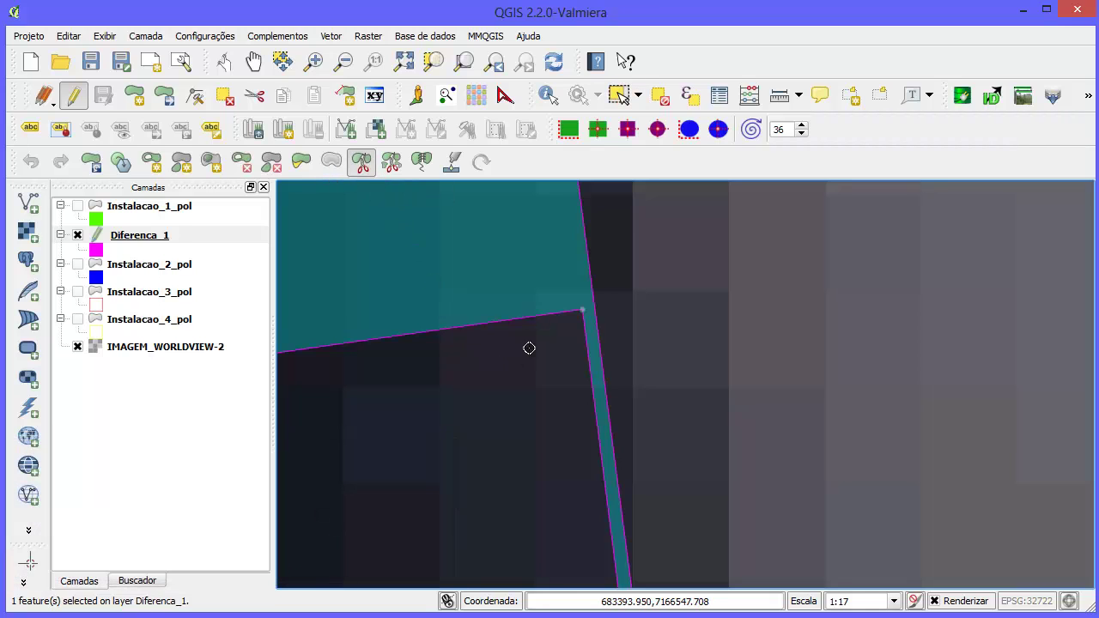
Step: Enable snapping for Diferenca_1 in the snapping options, with a tolerance of 15
{"action": "left_click", "coordinate": [210, 36]}
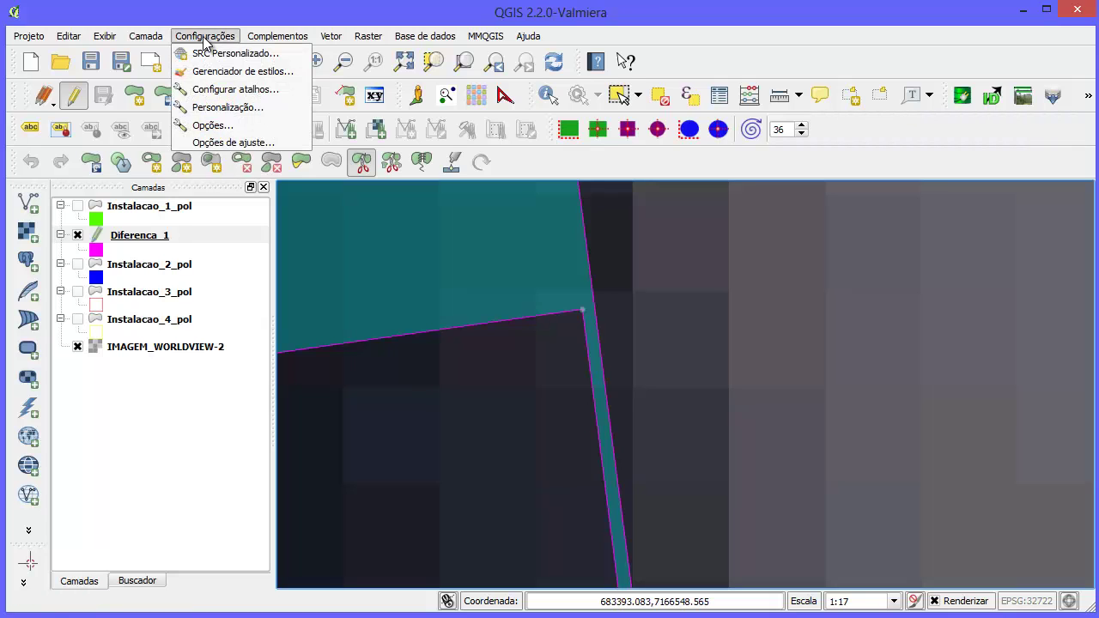
{"action": "left_click", "coordinate": [212, 142]}
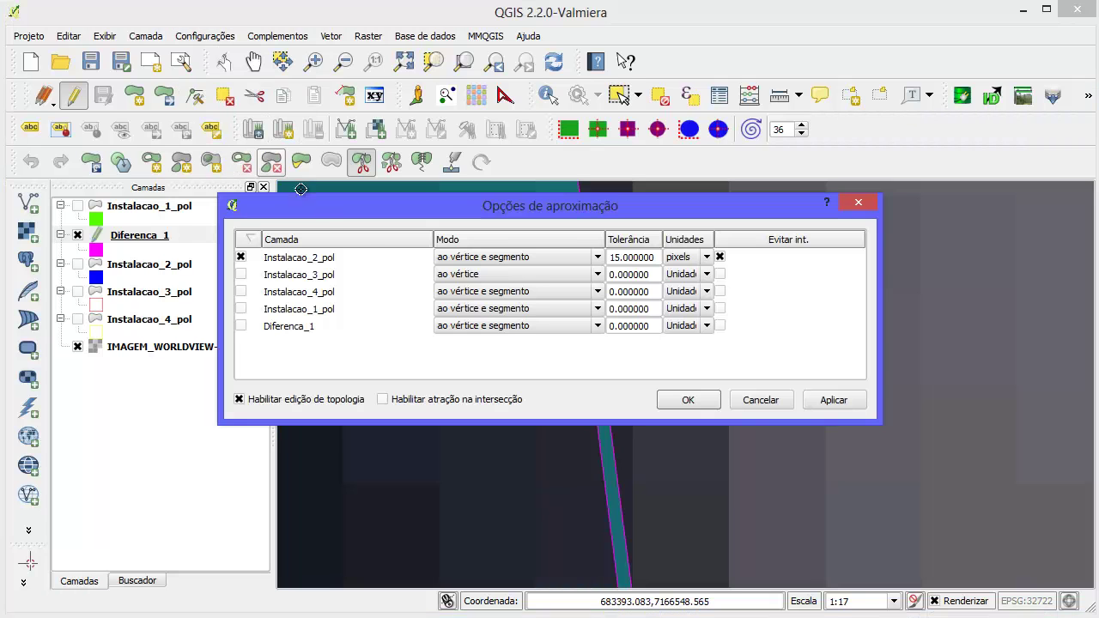
{"action": "left_click", "coordinate": [241, 327]}
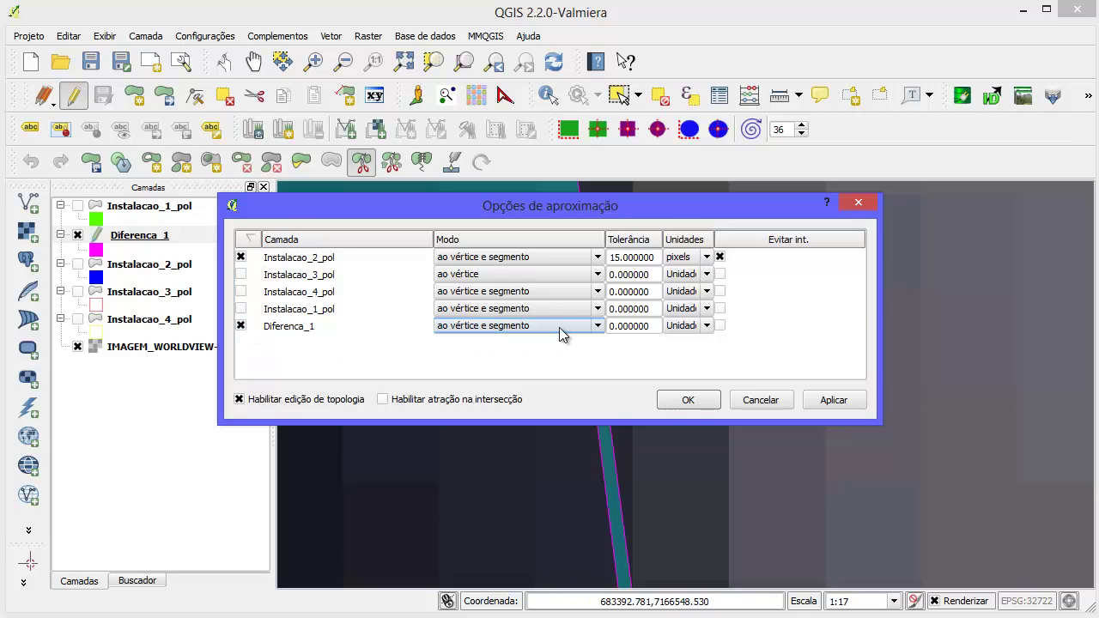
{"action": "left_click", "coordinate": [617, 326]}
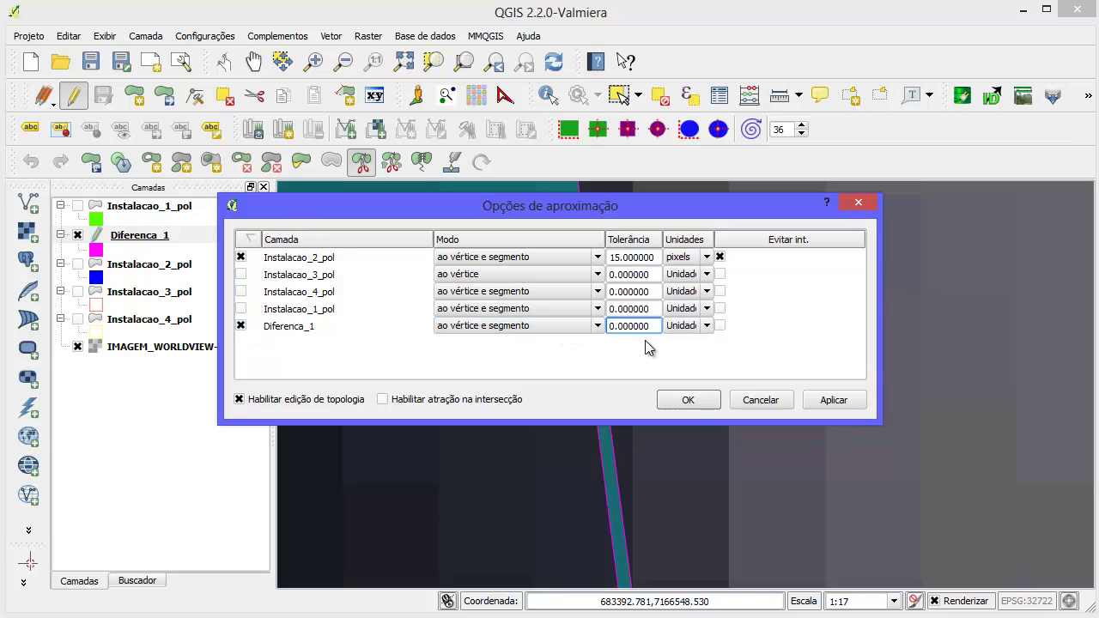
{"action": "type", "text": "15"}
{"action": "key", "text": "Delete"}
{"action": "left_click", "coordinate": [687, 400]}
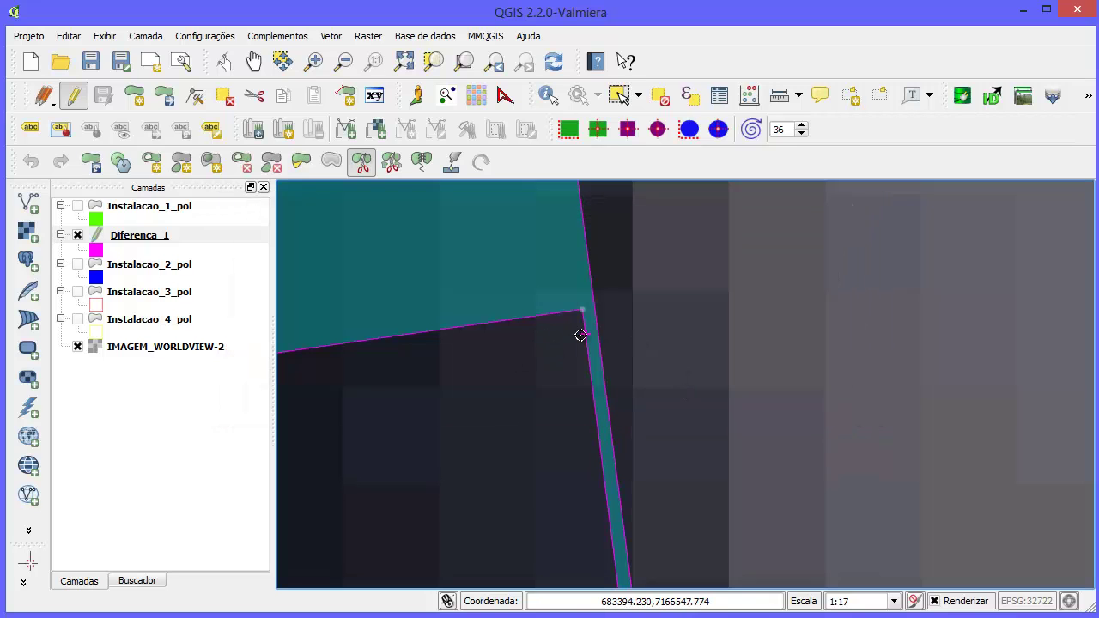
Step: Split a small piece off the strip's upper end, cutting from the inner corner vertex across to the opposite edge and back below it
{"action": "scroll", "coordinate": [580, 335], "scroll_direction": "up", "scroll_amount": 3}
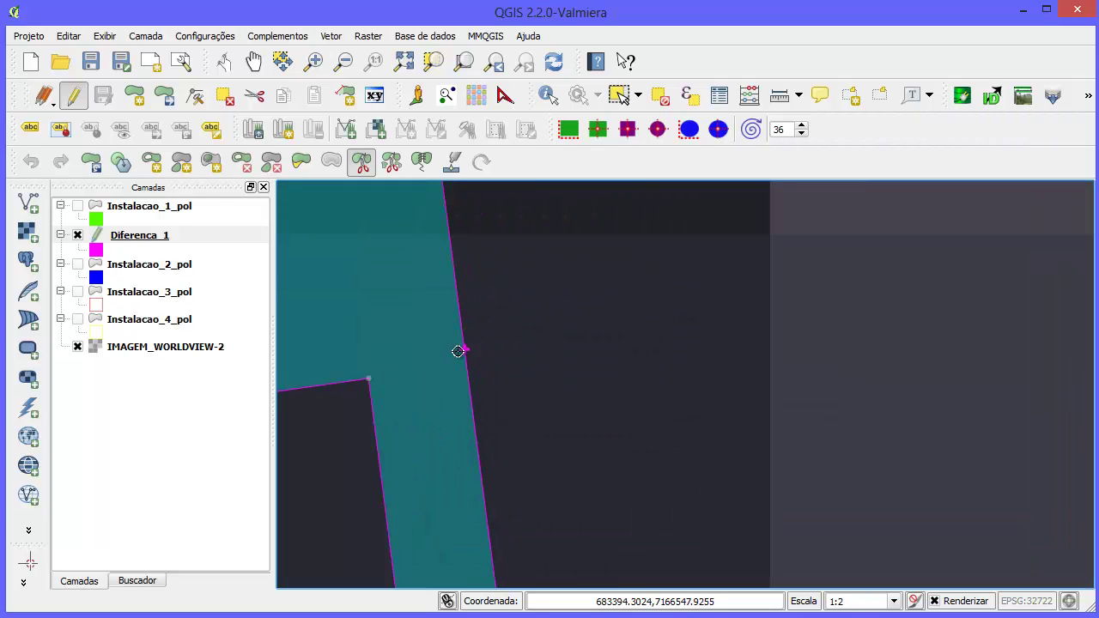
{"action": "left_click", "coordinate": [318, 451]}
{"action": "left_click", "coordinate": [369, 382]}
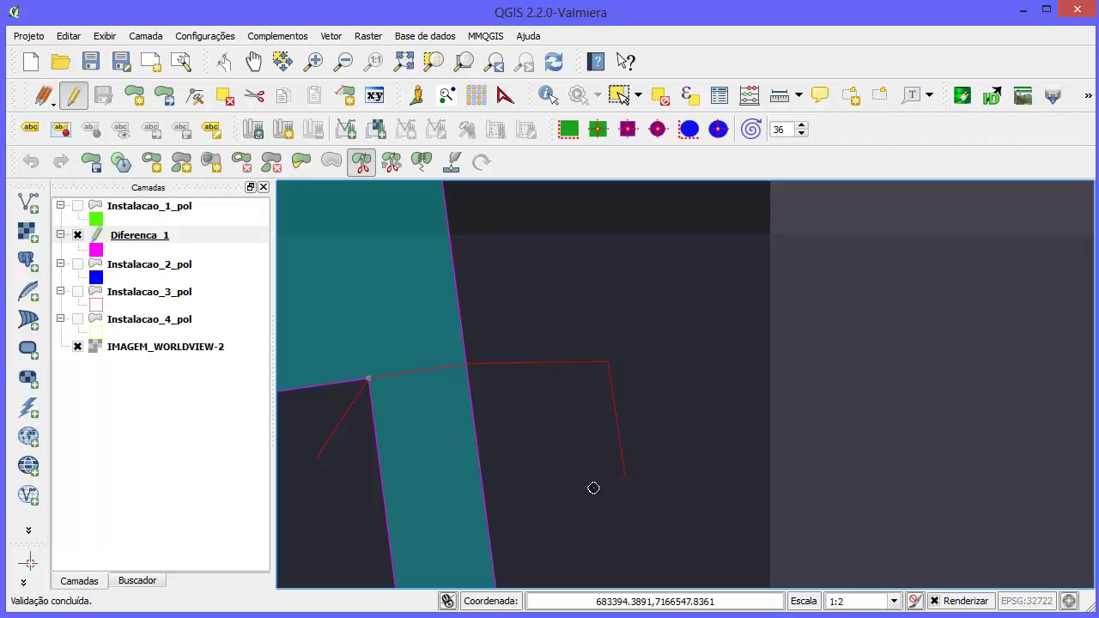
{"action": "right_click", "coordinate": [298, 491]}
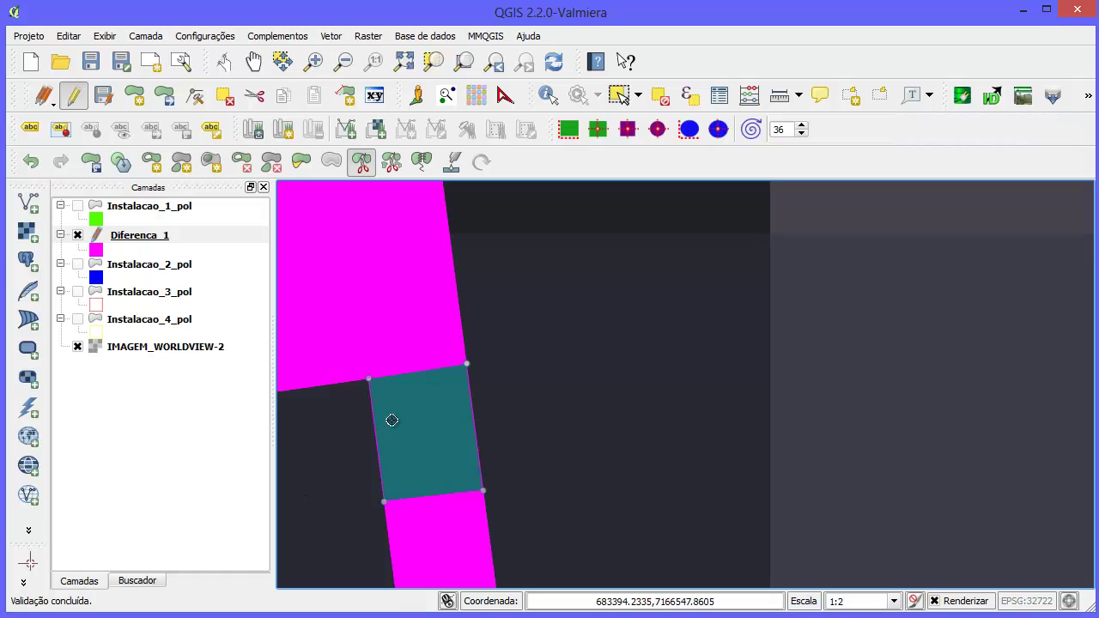
Step: Delete the small split-off piece through the Diferenca_1 attribute table and close the table
{"action": "scroll", "coordinate": [439, 392], "scroll_direction": "down", "scroll_amount": 3}
{"action": "scroll", "coordinate": [439, 397], "scroll_direction": "up", "scroll_amount": 2}
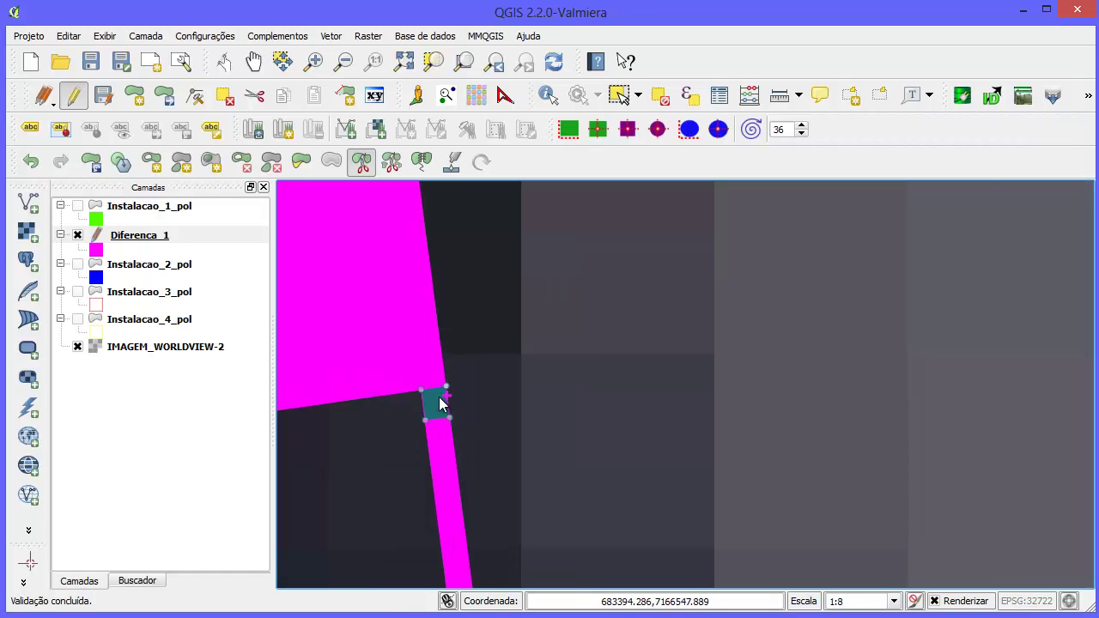
{"action": "left_click", "coordinate": [165, 245]}
{"action": "right_click", "coordinate": [161, 238]}
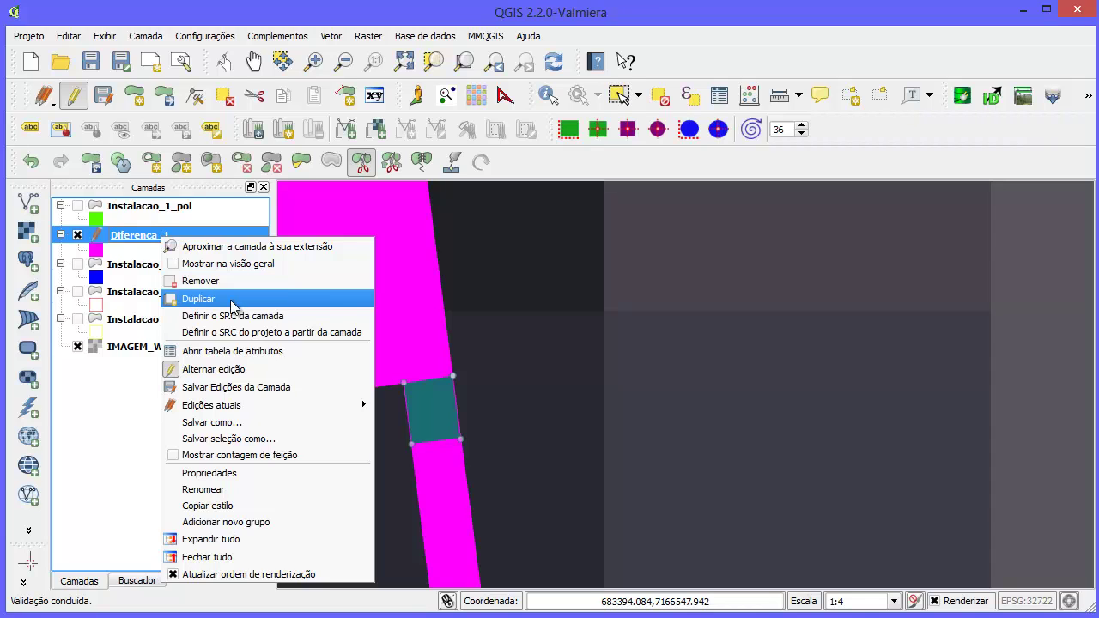
{"action": "left_click", "coordinate": [233, 351]}
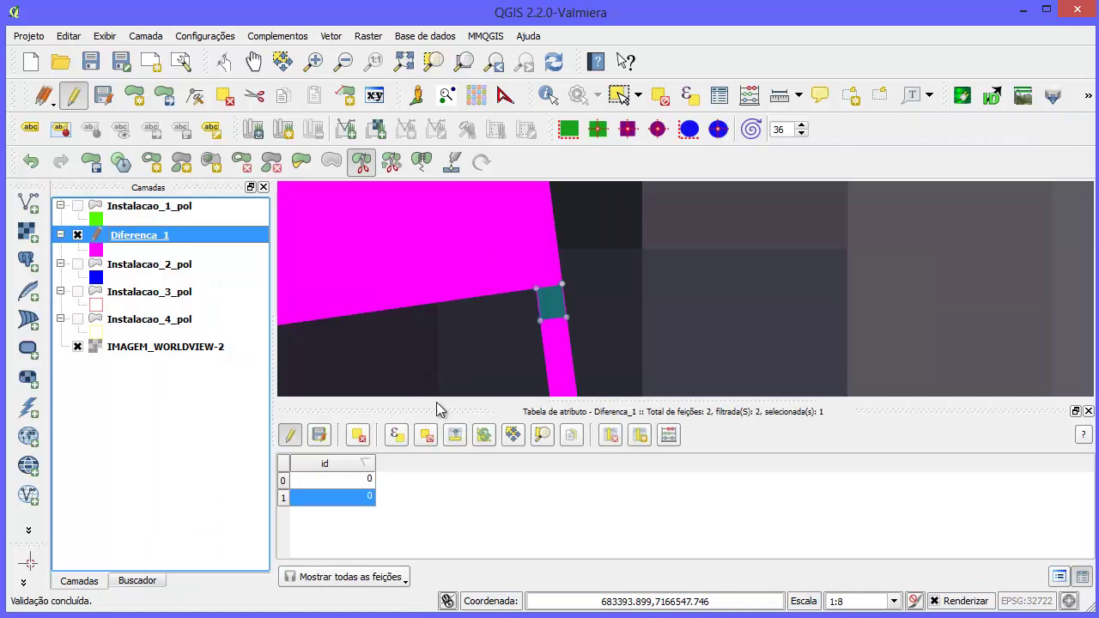
{"action": "left_click", "coordinate": [283, 496]}
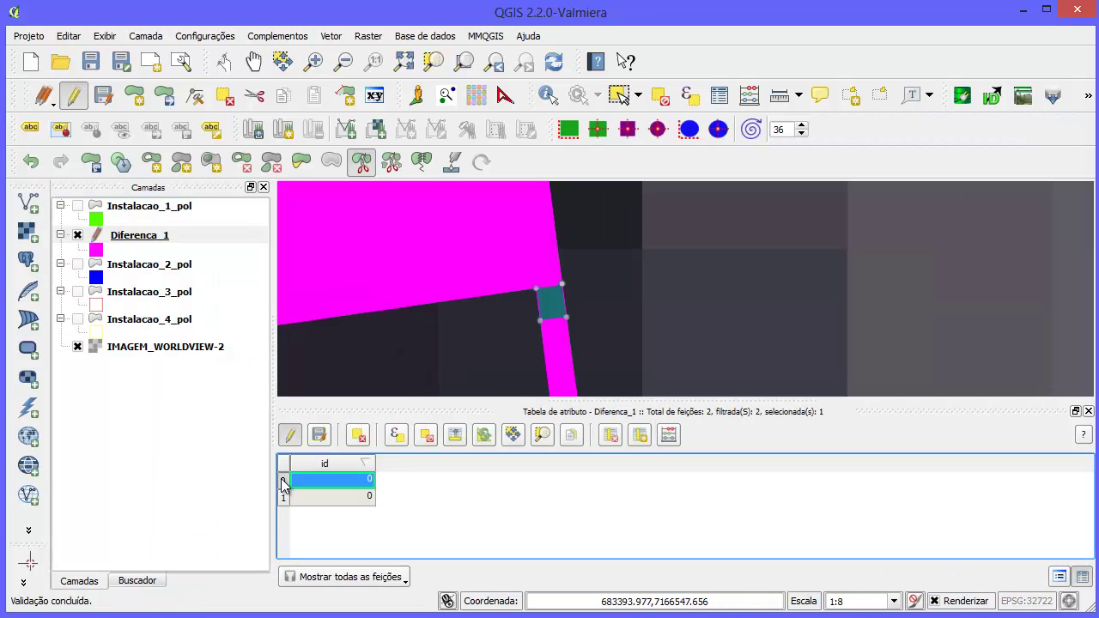
{"action": "left_click", "coordinate": [359, 436]}
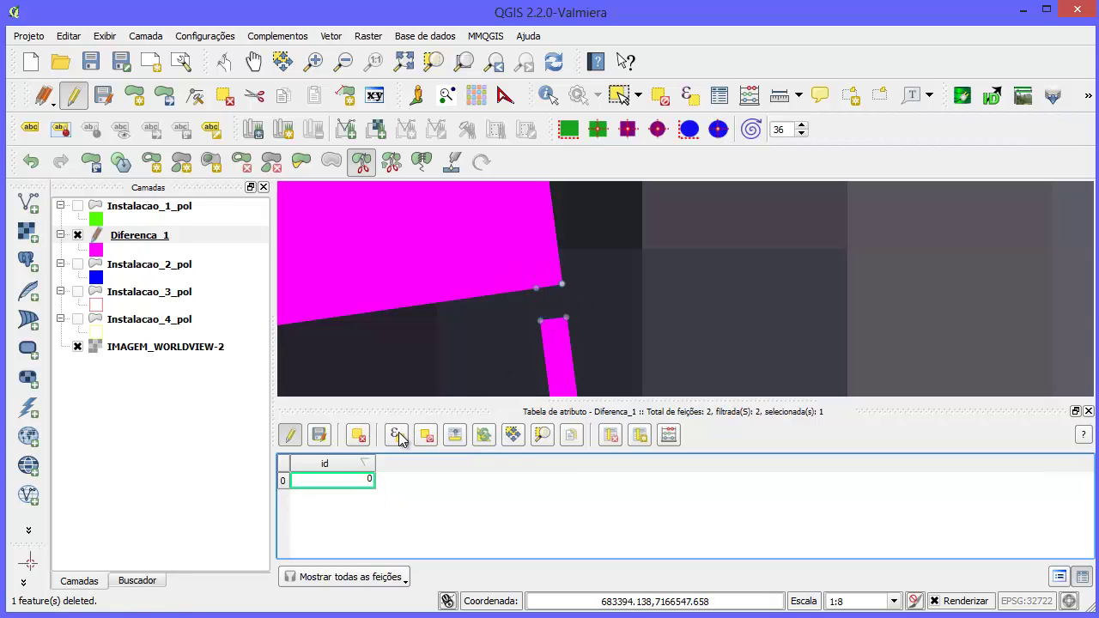
{"action": "left_click", "coordinate": [1087, 412]}
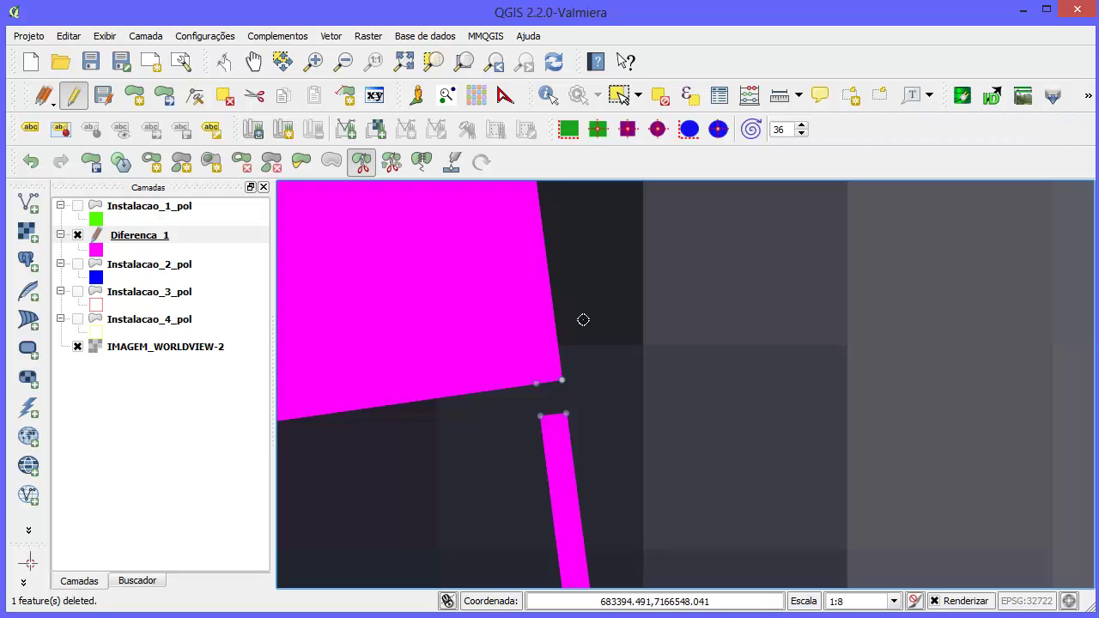
Step: Split a small piece off the narrow strip's lower end with Quebrar Feições, cutting from the inner corner vertex across to the opposite edge and back above it
{"action": "scroll", "coordinate": [477, 335], "scroll_direction": "up", "scroll_amount": 2}
{"action": "scroll", "coordinate": [471, 468], "scroll_direction": "down", "scroll_amount": 3}
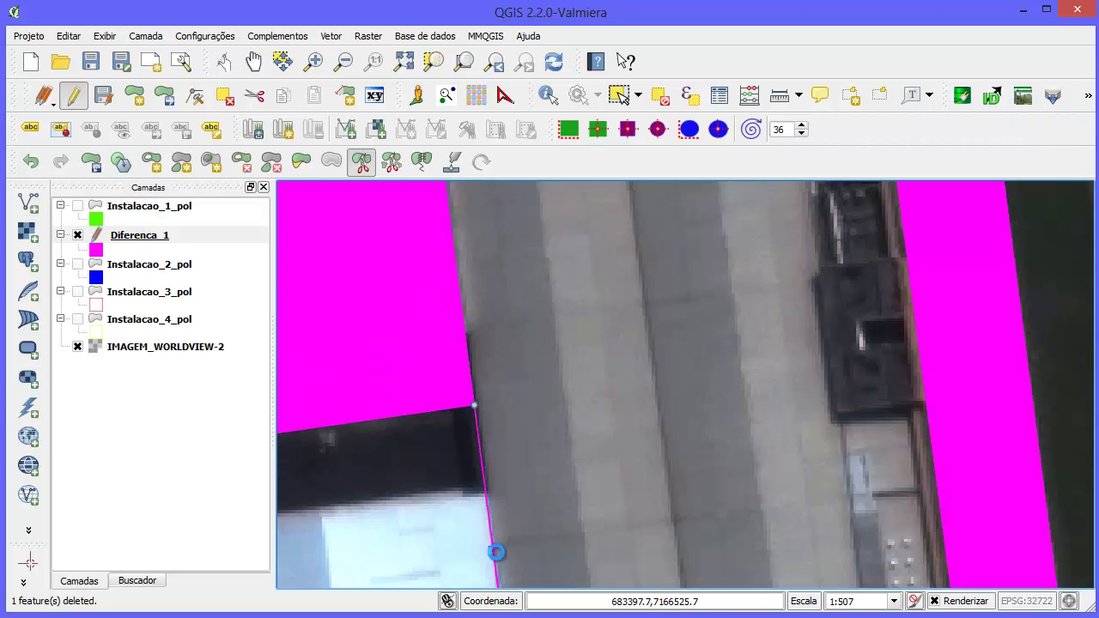
{"action": "left_click", "coordinate": [254, 61]}
{"action": "left_click_drag", "start_coordinate": [501, 441], "coordinate": [477, 320]}
{"action": "scroll", "coordinate": [477, 320], "scroll_direction": "down", "scroll_amount": 1}
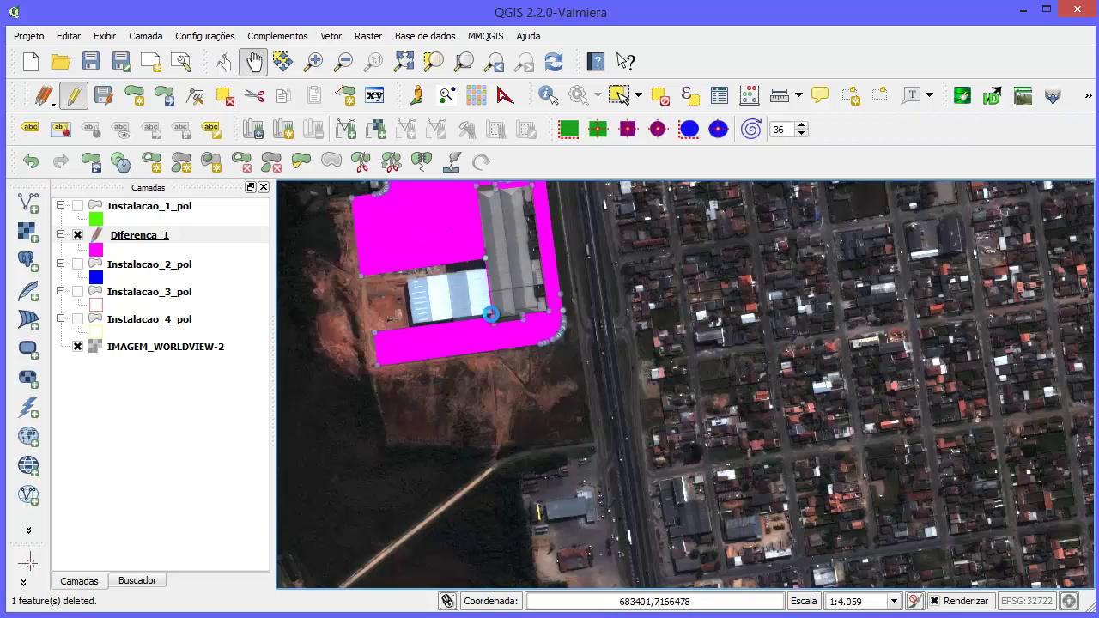
{"action": "scroll", "coordinate": [498, 330], "scroll_direction": "up", "scroll_amount": 8}
{"action": "scroll", "coordinate": [511, 302], "scroll_direction": "up", "scroll_amount": 2}
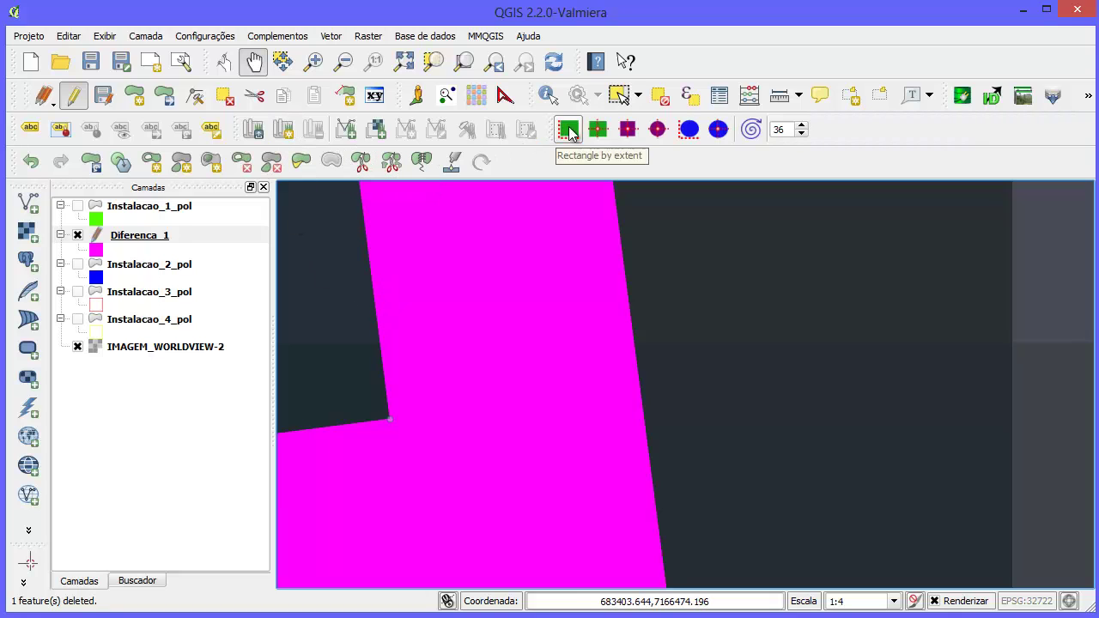
{"action": "left_click", "coordinate": [619, 96]}
{"action": "left_click", "coordinate": [553, 332]}
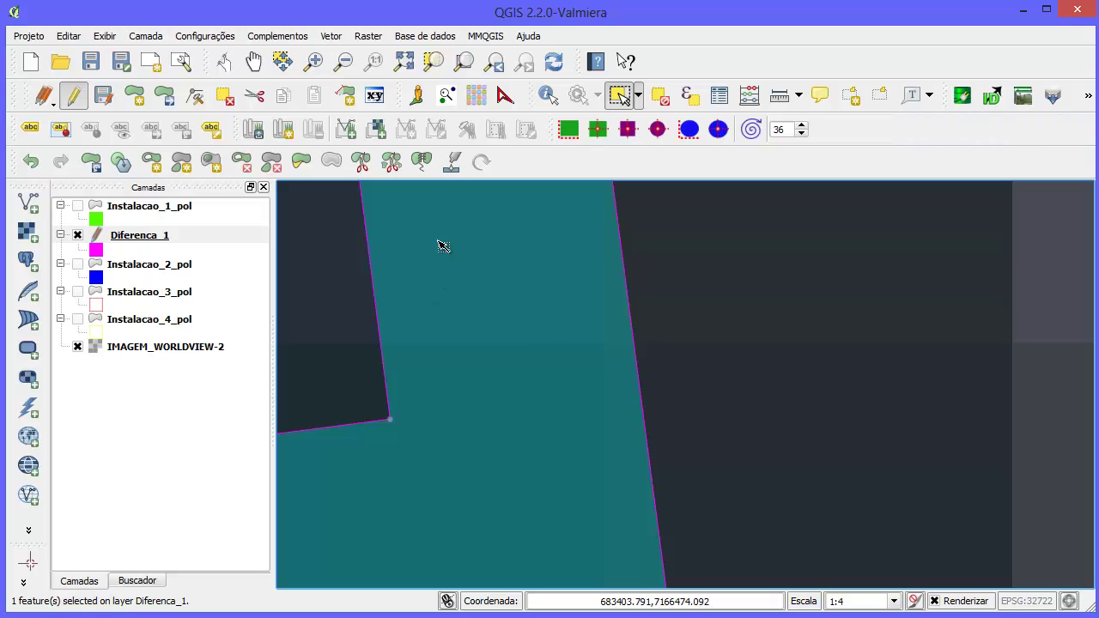
{"action": "left_click", "coordinate": [361, 162]}
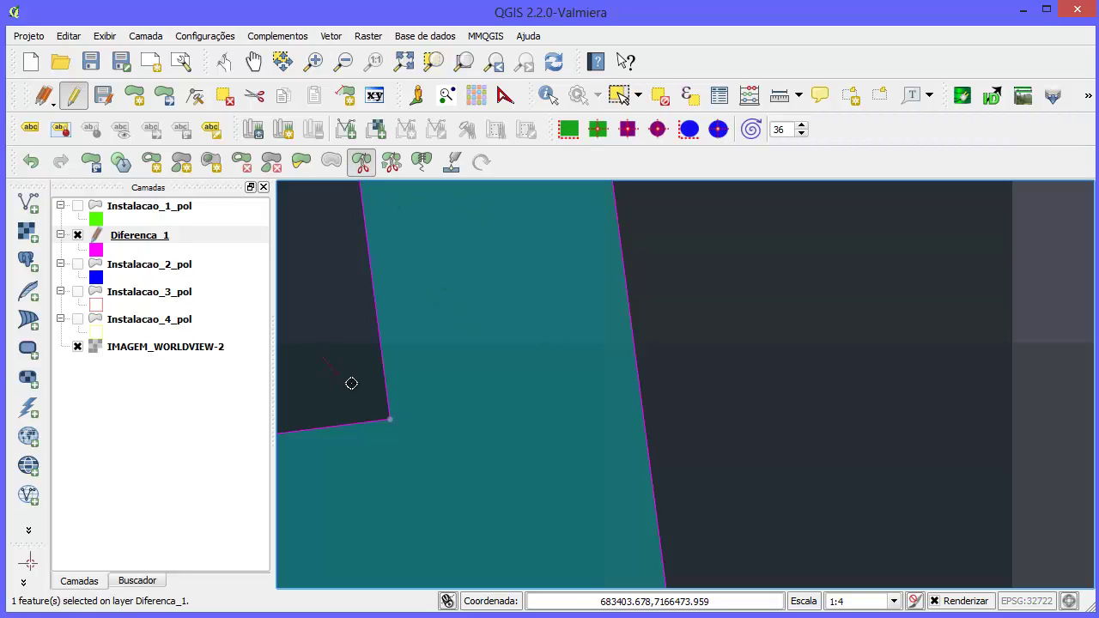
{"action": "left_click", "coordinate": [387, 418]}
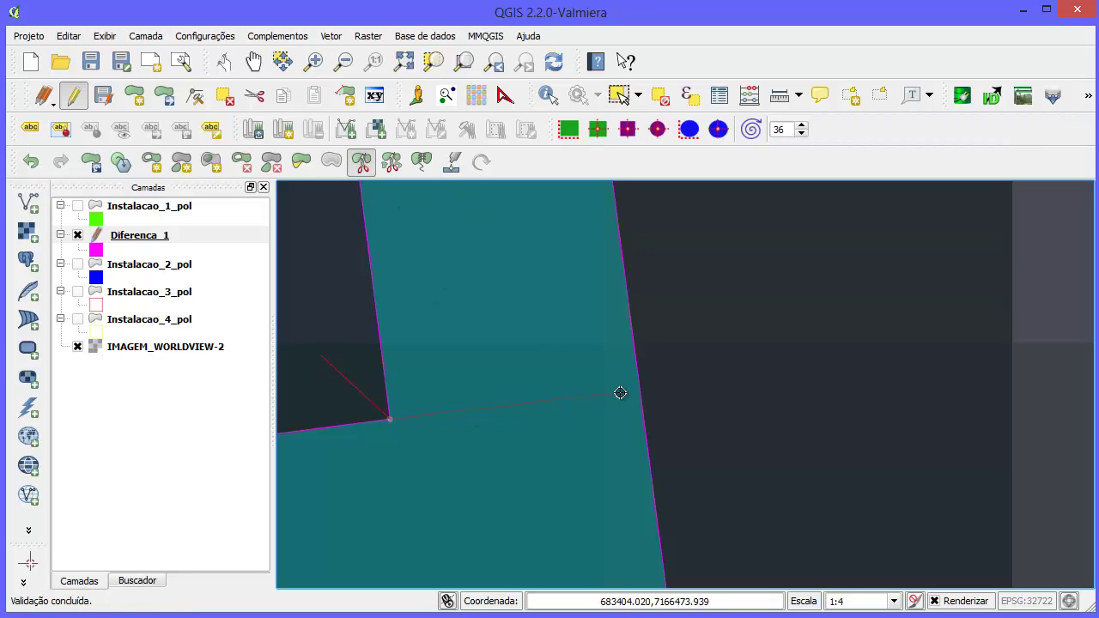
{"action": "left_click", "coordinate": [727, 368]}
{"action": "left_click", "coordinate": [704, 197]}
{"action": "right_click", "coordinate": [306, 315]}
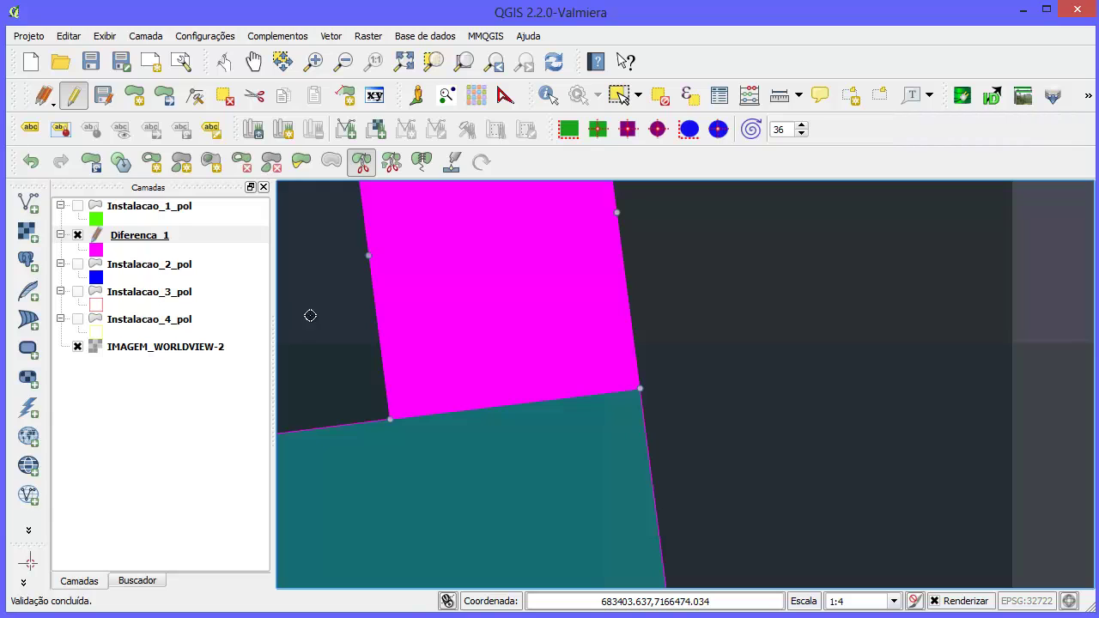
Step: Select the small split-off piece at the strip's lower end and delete it from Diferenca_1
{"action": "scroll", "coordinate": [421, 327], "scroll_direction": "down", "scroll_amount": 1}
{"action": "scroll", "coordinate": [421, 327], "scroll_direction": "up", "scroll_amount": 2}
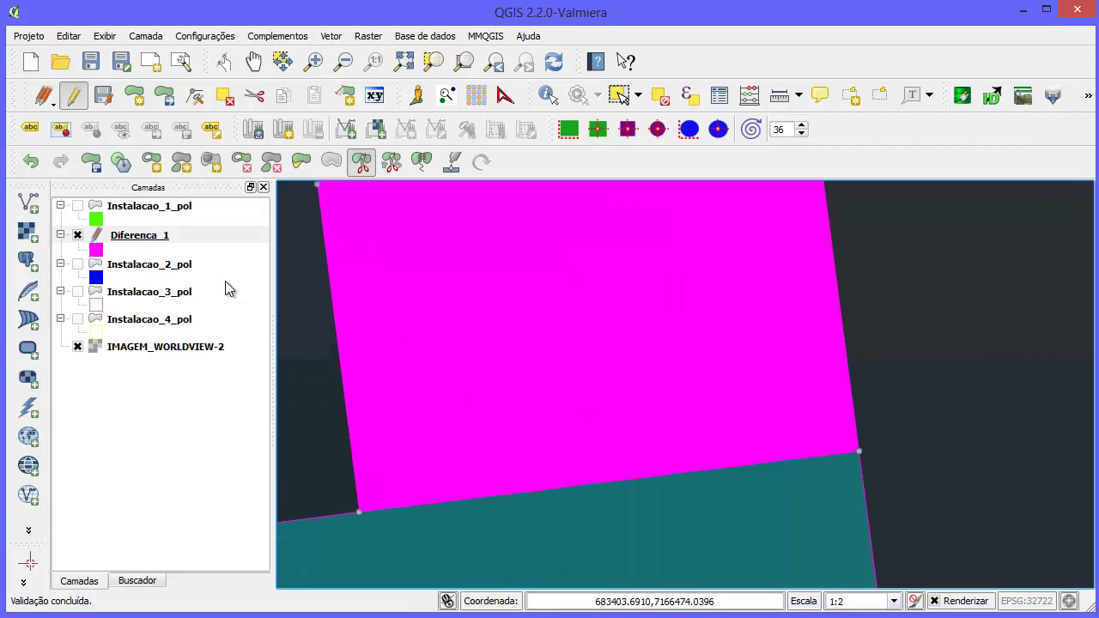
{"action": "scroll", "coordinate": [358, 279], "scroll_direction": "down", "scroll_amount": 1}
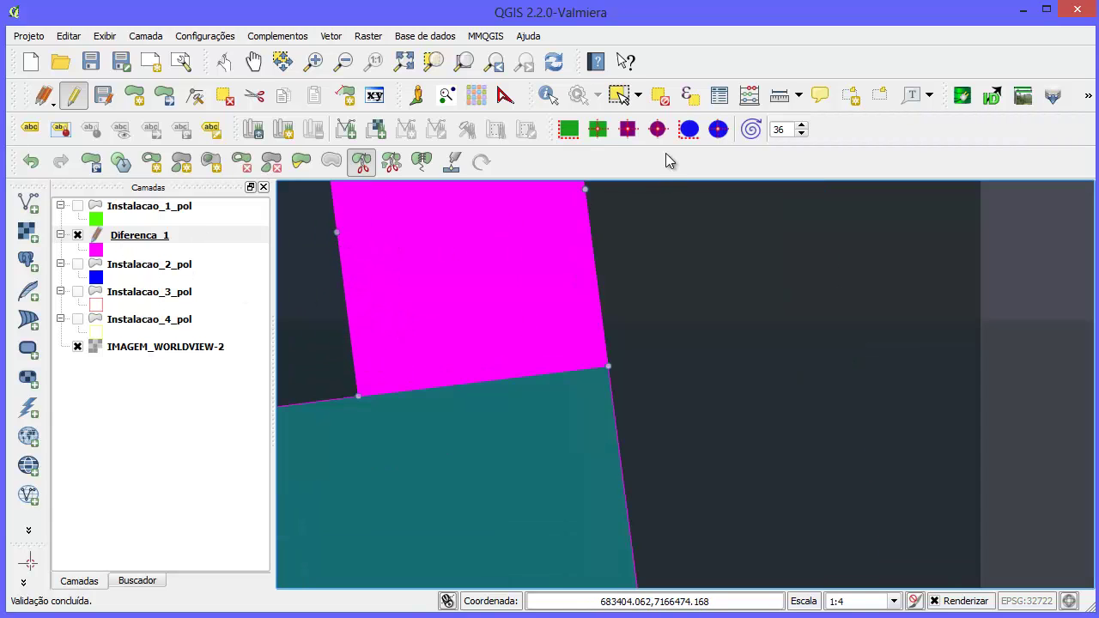
{"action": "left_click", "coordinate": [619, 95]}
{"action": "left_click", "coordinate": [549, 250]}
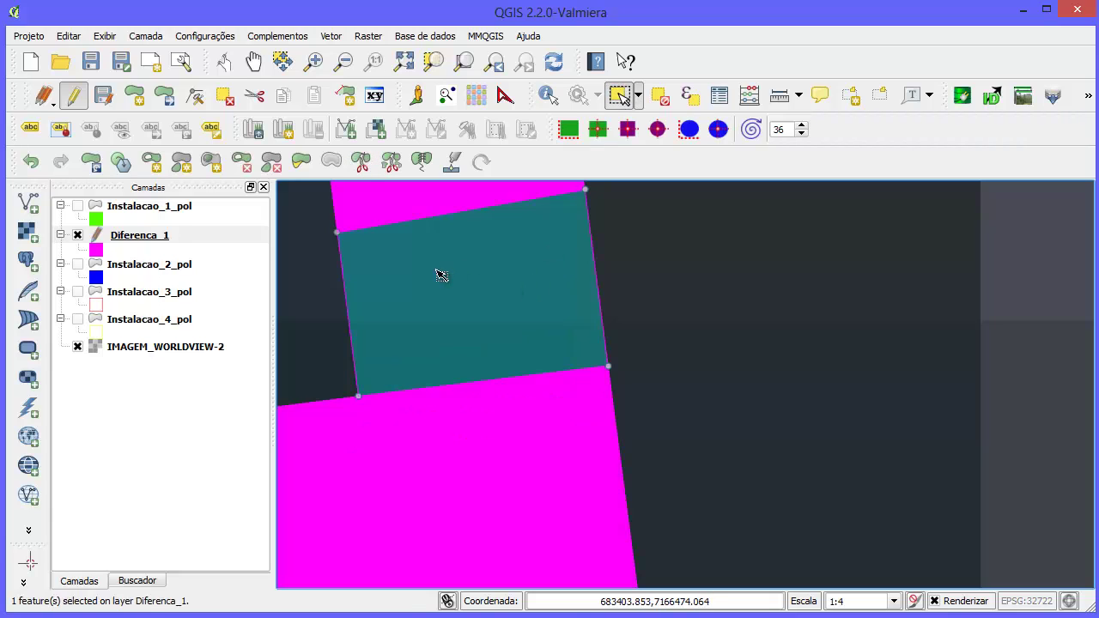
{"action": "scroll", "coordinate": [426, 290], "scroll_direction": "down", "scroll_amount": 1}
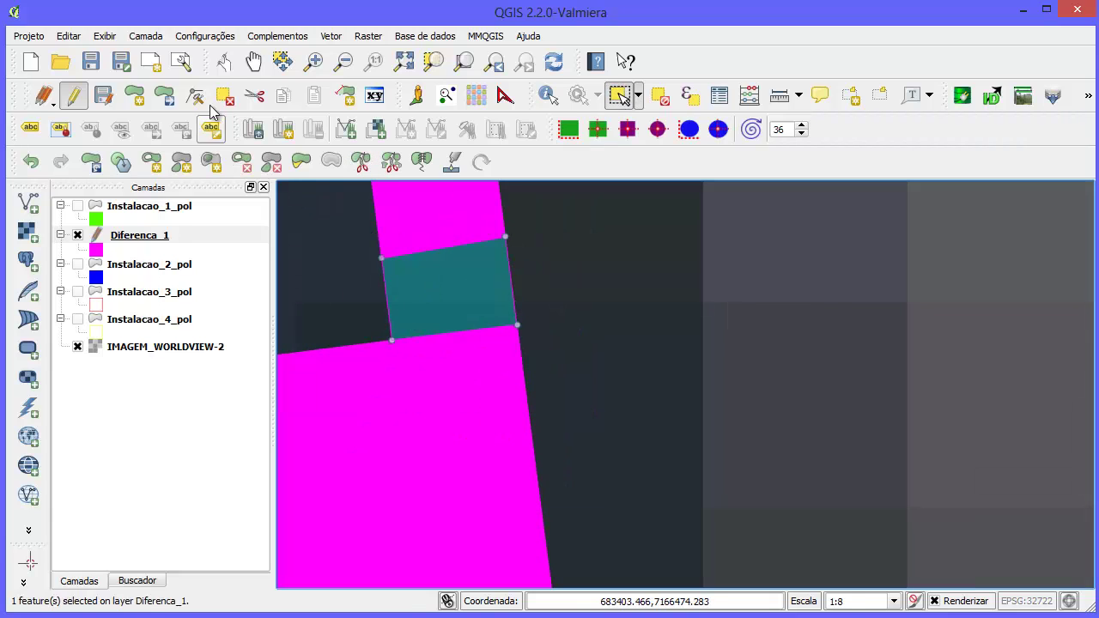
{"action": "left_click", "coordinate": [226, 98]}
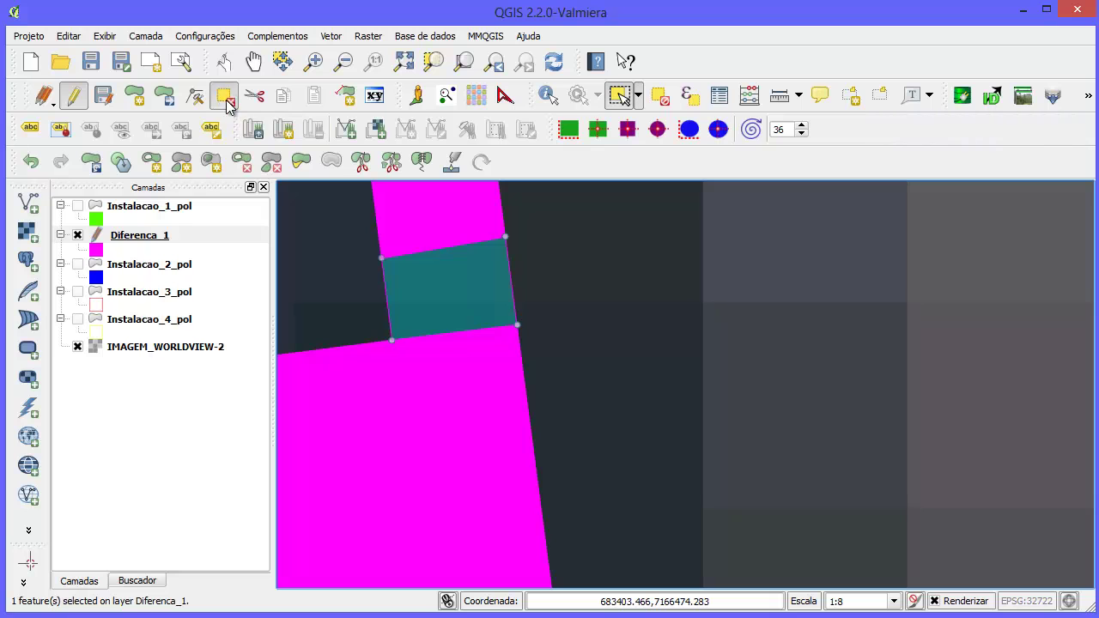
Step: Delete the remaining narrow strip feature beside the building through the Diferenca_1 attribute table
{"action": "scroll", "coordinate": [417, 272], "scroll_direction": "down", "scroll_amount": 7}
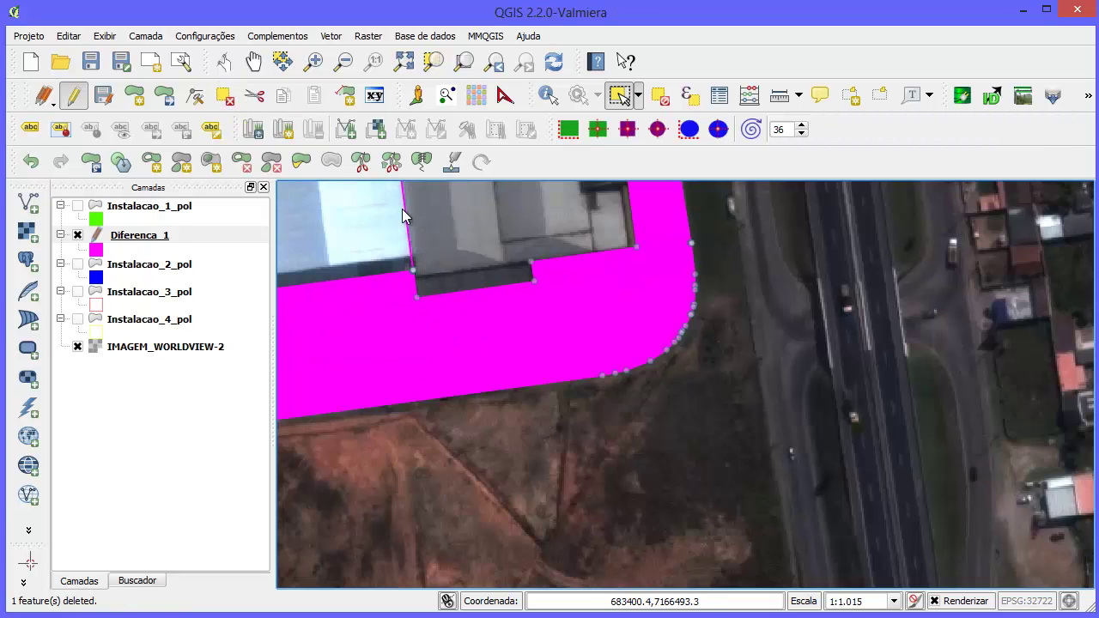
{"action": "scroll", "coordinate": [405, 225], "scroll_direction": "up", "scroll_amount": 4}
{"action": "scroll", "coordinate": [407, 231], "scroll_direction": "down", "scroll_amount": 3}
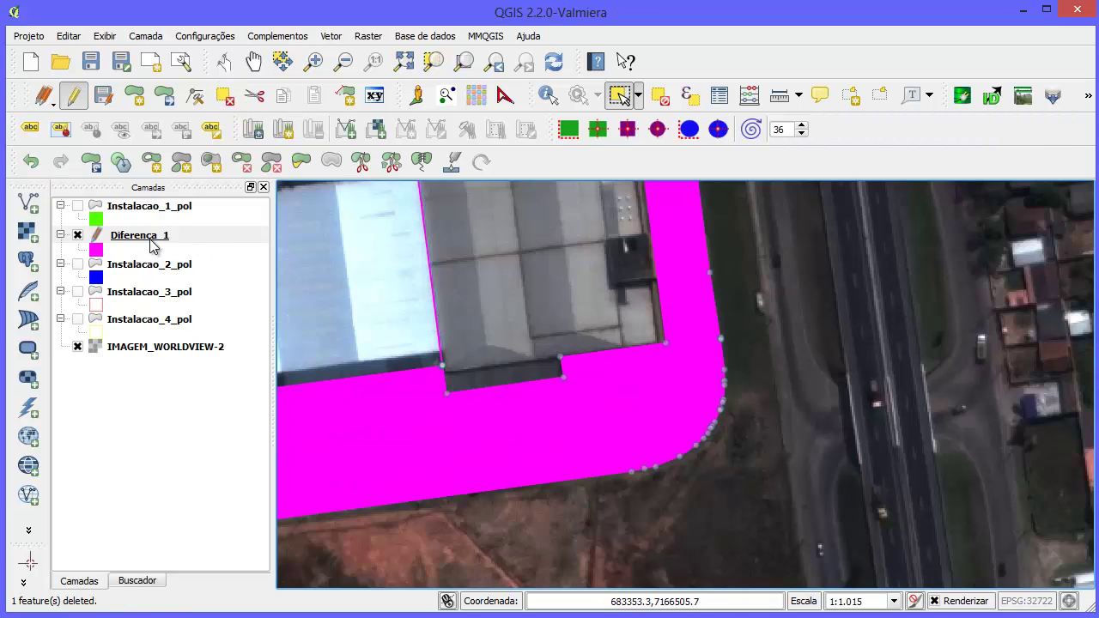
{"action": "left_click", "coordinate": [153, 246]}
{"action": "right_click", "coordinate": [120, 238]}
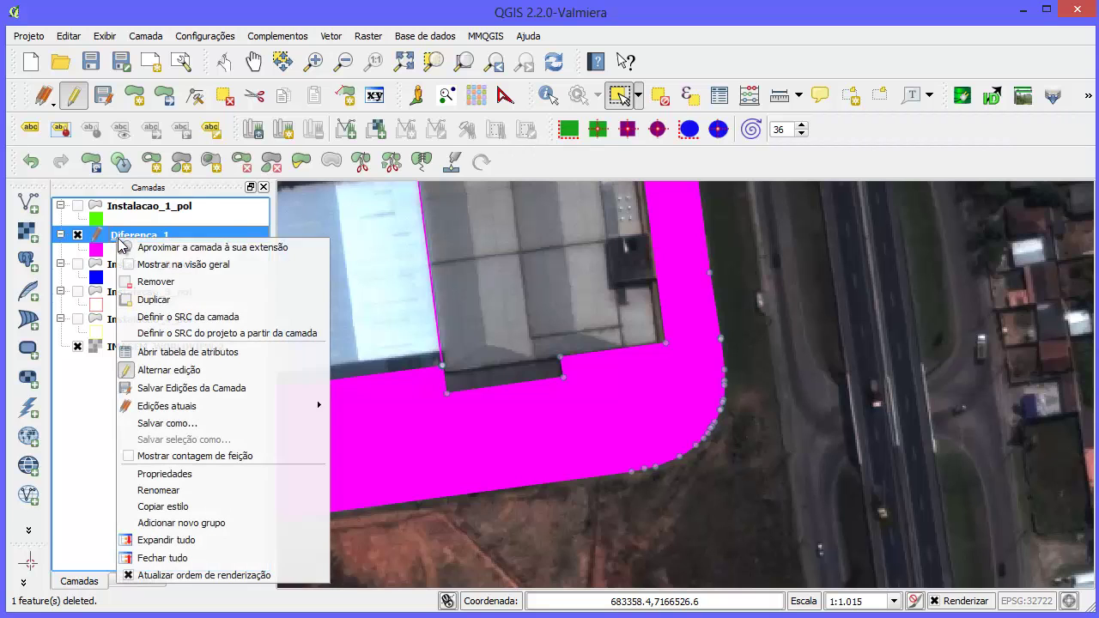
{"action": "left_click", "coordinate": [225, 350]}
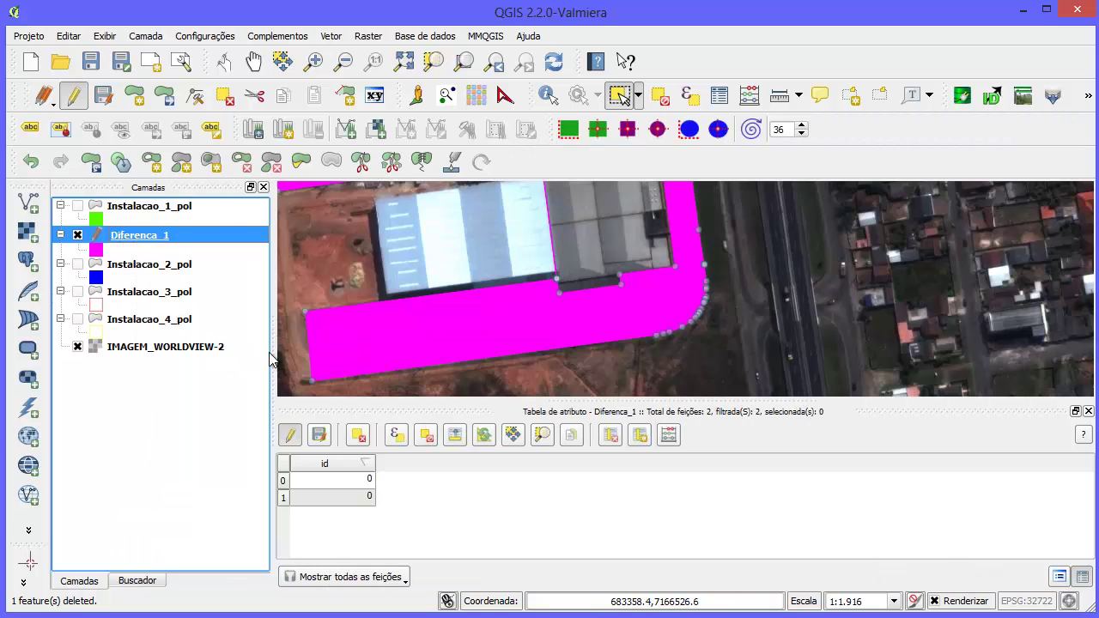
{"action": "left_click", "coordinate": [280, 498]}
{"action": "left_click", "coordinate": [283, 480]}
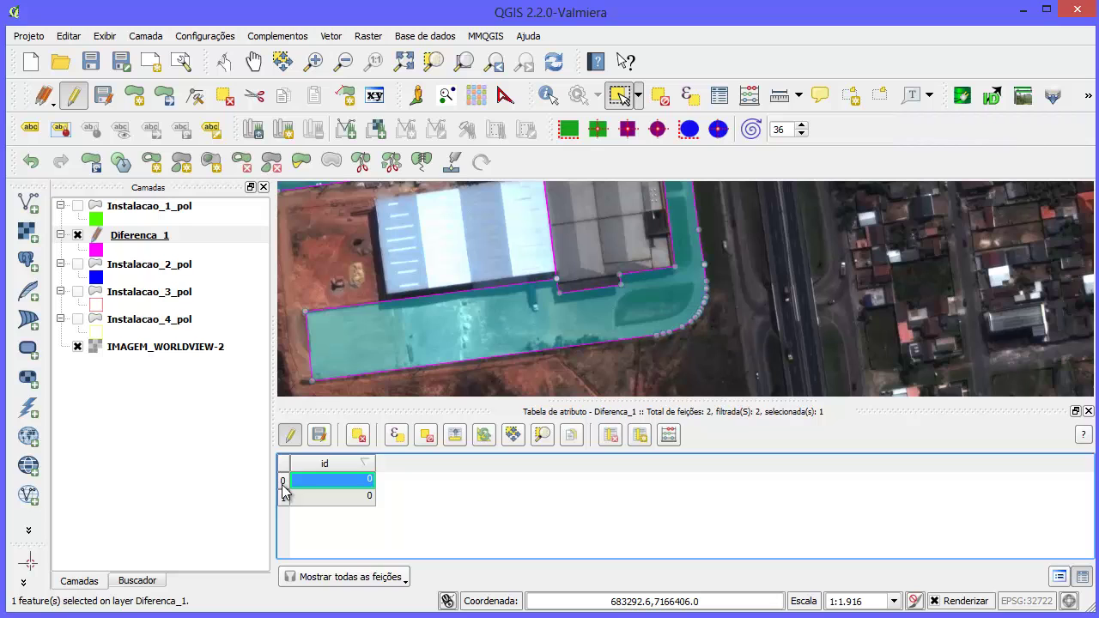
{"action": "left_click", "coordinate": [284, 500]}
{"action": "scroll", "coordinate": [510, 262], "scroll_direction": "up", "scroll_amount": 1}
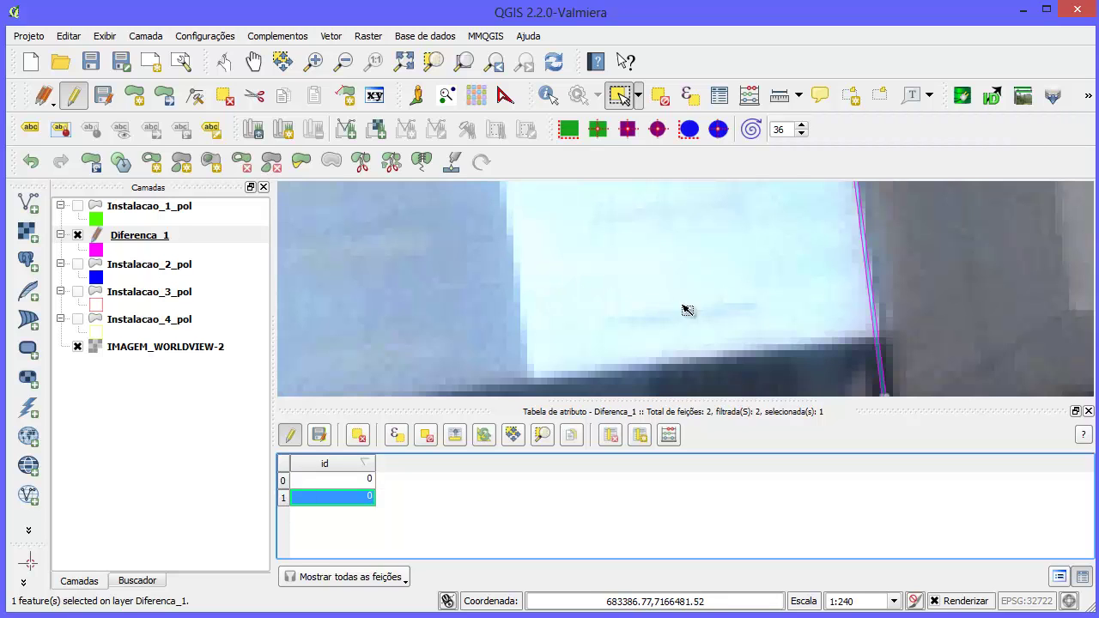
{"action": "left_click", "coordinate": [358, 435]}
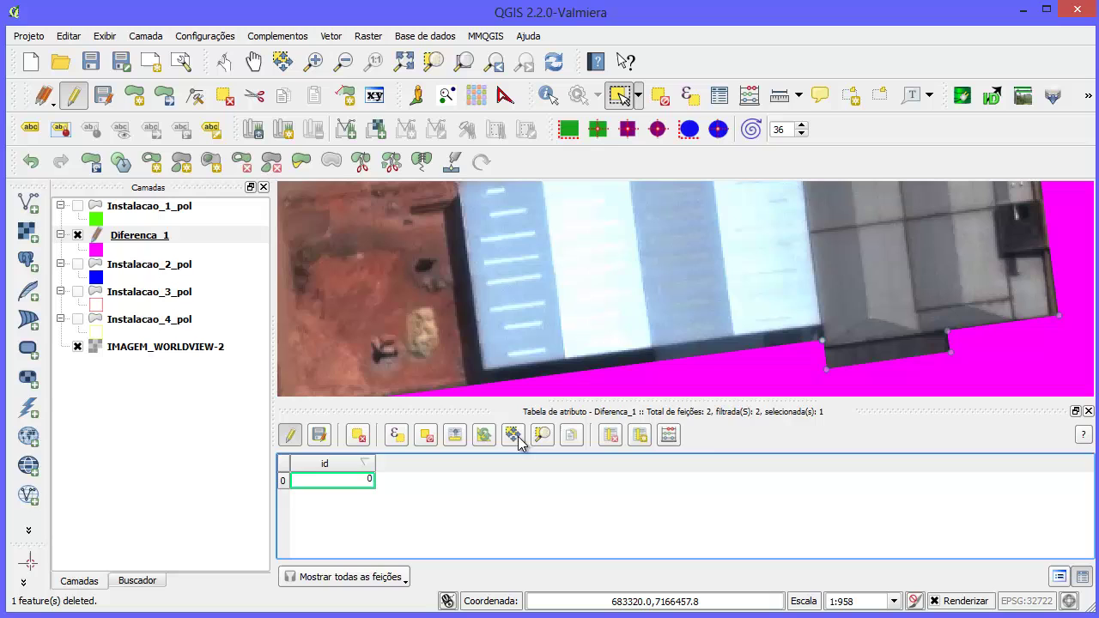
Step: Undock the Diferenca_1 attribute table, make it narrower and move it out of the way of the map
{"action": "left_click", "coordinate": [1075, 412]}
{"action": "left_click_drag", "start_coordinate": [402, 293], "coordinate": [361, 348]}
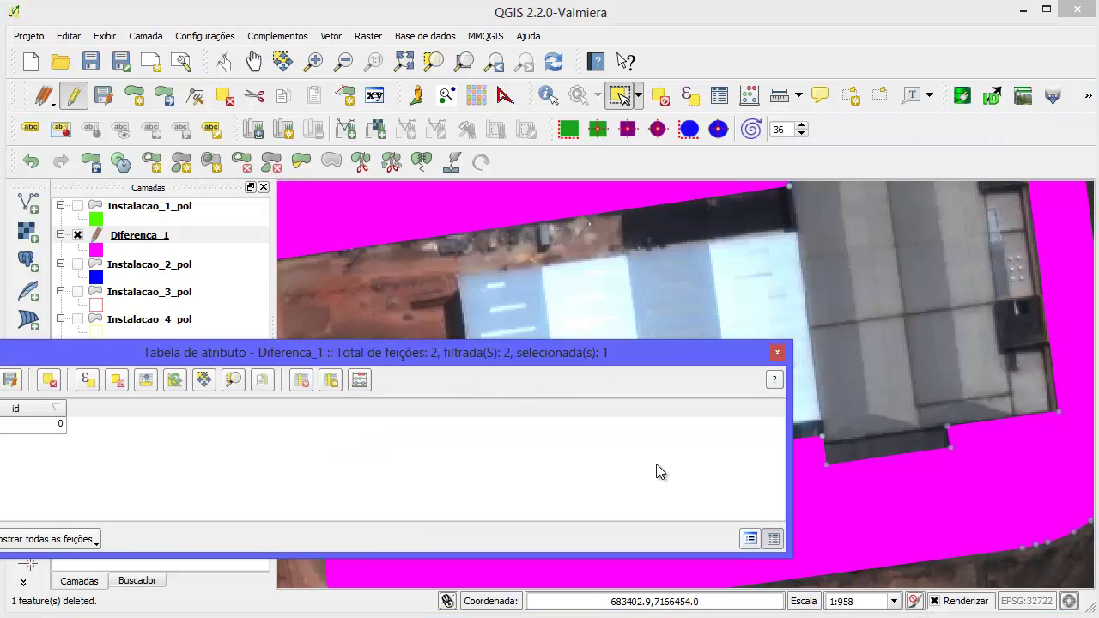
{"action": "left_click_drag", "start_coordinate": [787, 488], "coordinate": [146, 450]}
{"action": "left_click_drag", "start_coordinate": [137, 357], "coordinate": [197, 601]}
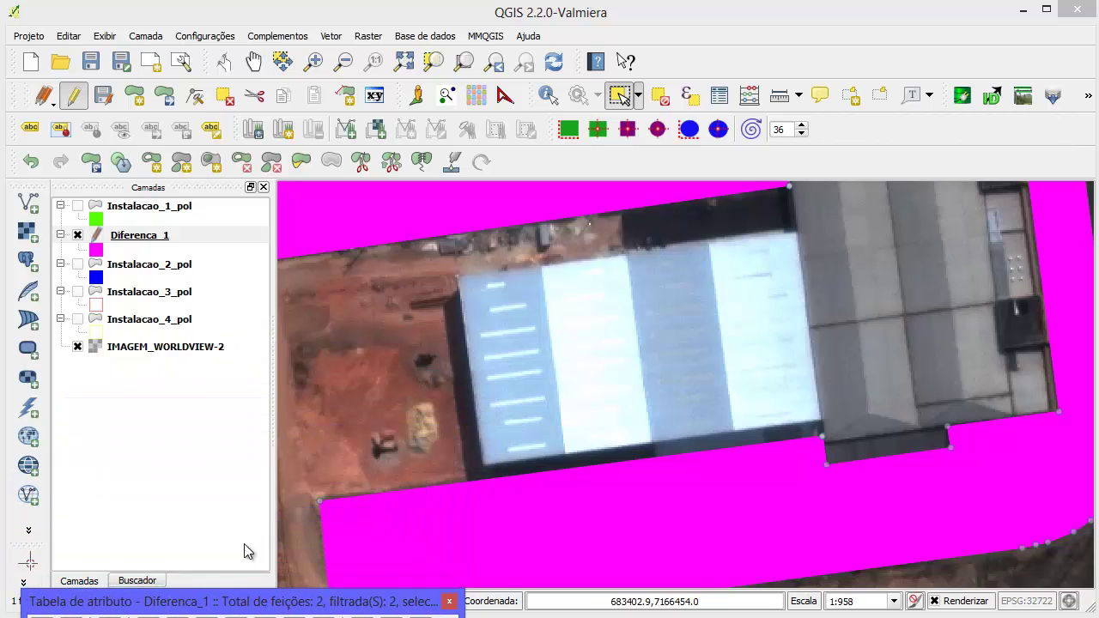
Step: Make the Instalacao_2_pol layer visible alongside Diferenca_1 for comparing their shared boundary
{"action": "scroll", "coordinate": [441, 372], "scroll_direction": "down", "scroll_amount": 1}
{"action": "scroll", "coordinate": [441, 373], "scroll_direction": "down", "scroll_amount": 1}
{"action": "scroll", "coordinate": [515, 294], "scroll_direction": "up", "scroll_amount": 2}
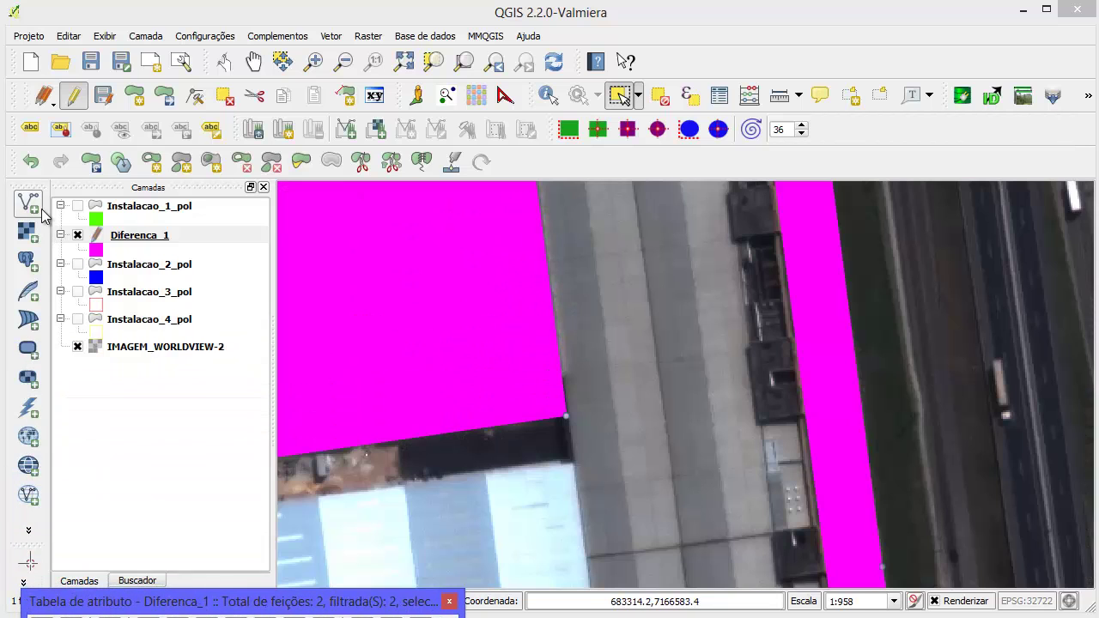
{"action": "left_click", "coordinate": [77, 264]}
{"action": "scroll", "coordinate": [575, 360], "scroll_direction": "down", "scroll_amount": 2}
{"action": "scroll", "coordinate": [592, 344], "scroll_direction": "up", "scroll_amount": 2}
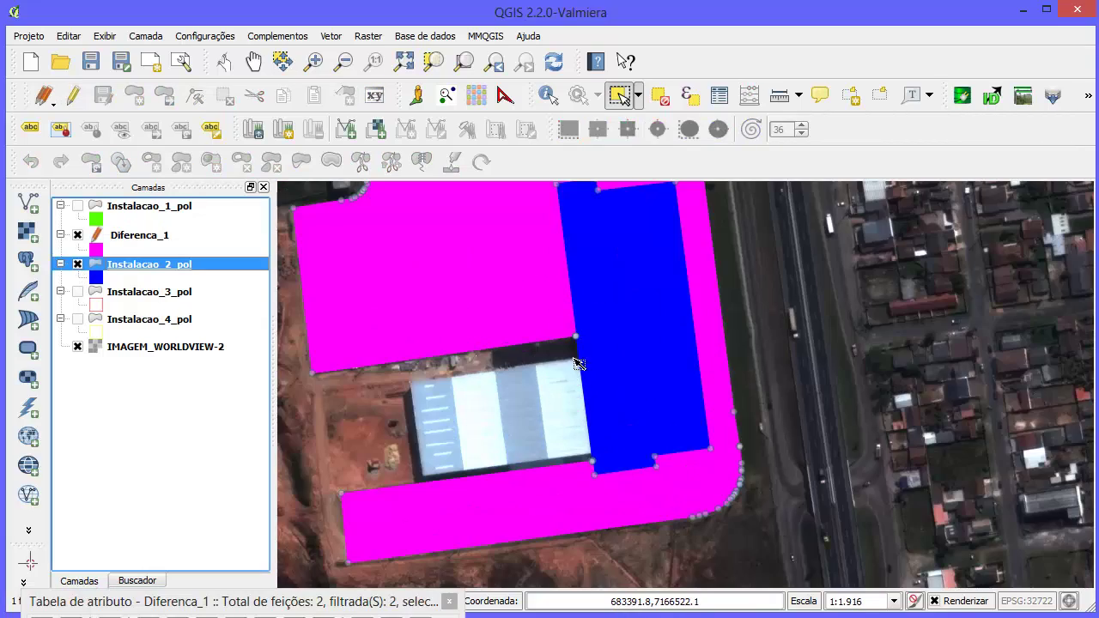
Step: Delete the extra Diferenca_1 vertex beside the lower corner touching Instalacao_2_pol with the node tool
{"action": "scroll", "coordinate": [610, 328], "scroll_direction": "down", "scroll_amount": 2}
{"action": "scroll", "coordinate": [611, 360], "scroll_direction": "up", "scroll_amount": 4}
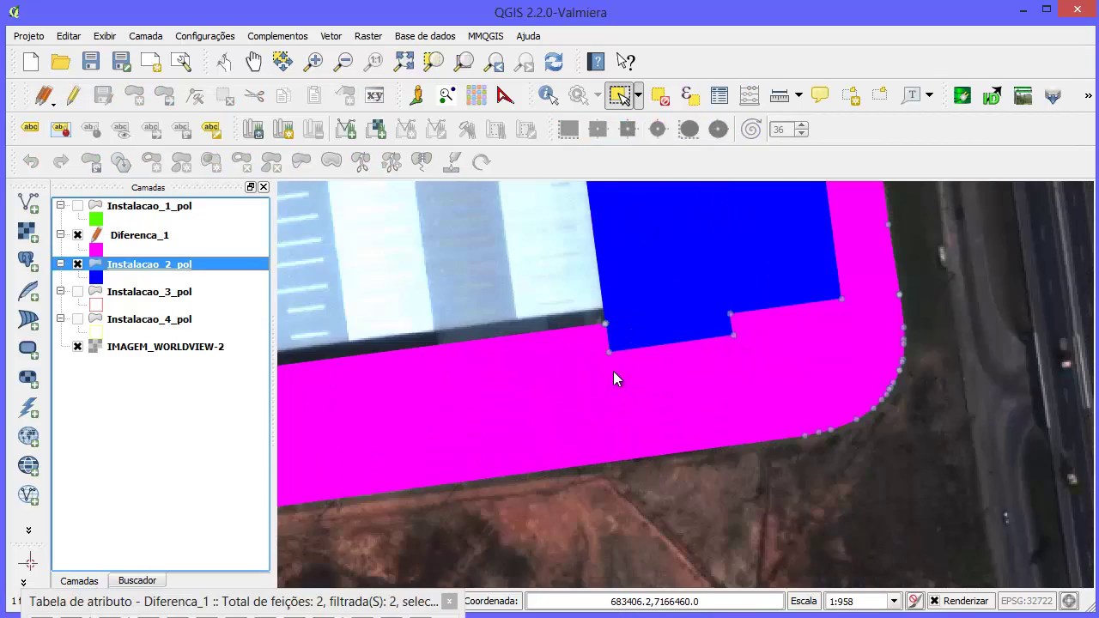
{"action": "scroll", "coordinate": [594, 298], "scroll_direction": "down", "scroll_amount": 2}
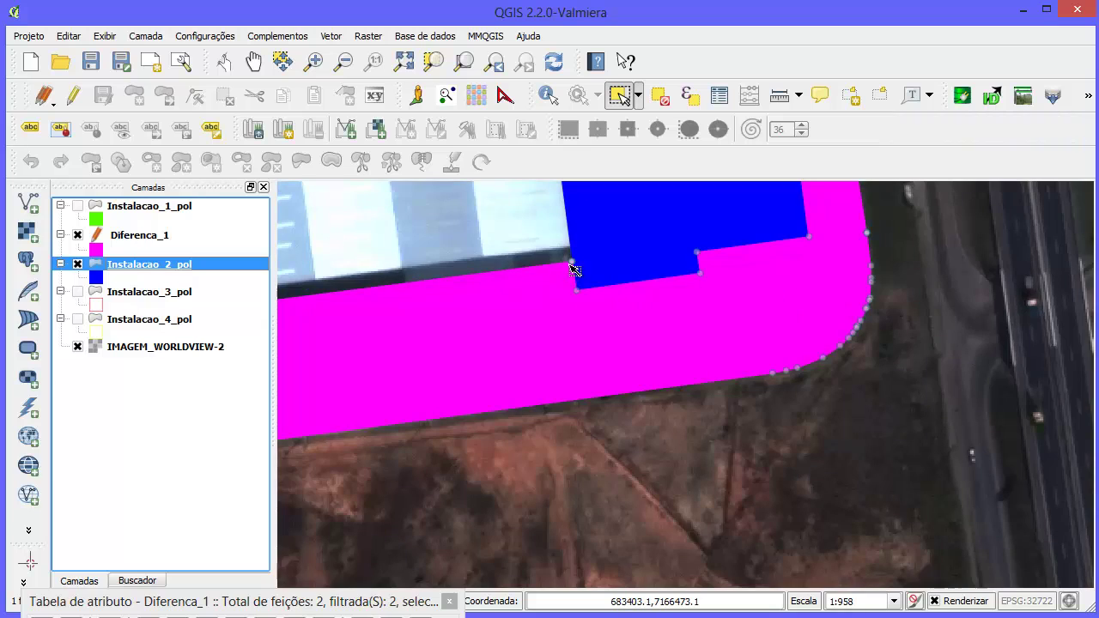
{"action": "scroll", "coordinate": [601, 267], "scroll_direction": "up", "scroll_amount": 3}
{"action": "scroll", "coordinate": [527, 283], "scroll_direction": "down", "scroll_amount": 1}
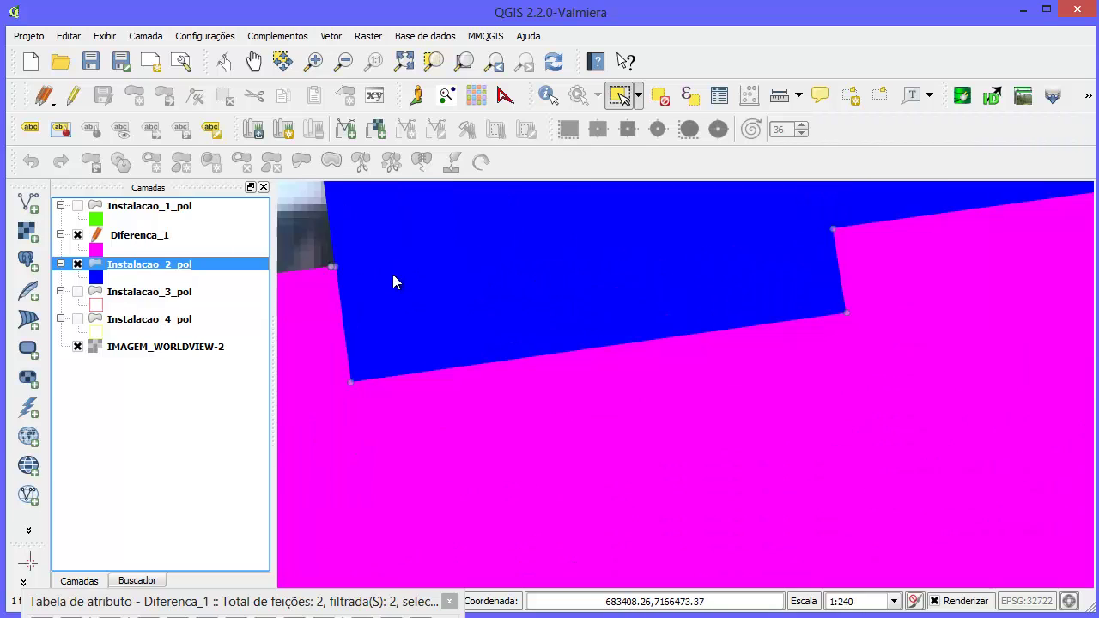
{"action": "scroll", "coordinate": [393, 282], "scroll_direction": "down", "scroll_amount": 1}
{"action": "scroll", "coordinate": [395, 299], "scroll_direction": "up", "scroll_amount": 2}
{"action": "scroll", "coordinate": [512, 298], "scroll_direction": "up", "scroll_amount": 1}
{"action": "scroll", "coordinate": [535, 284], "scroll_direction": "up", "scroll_amount": 1}
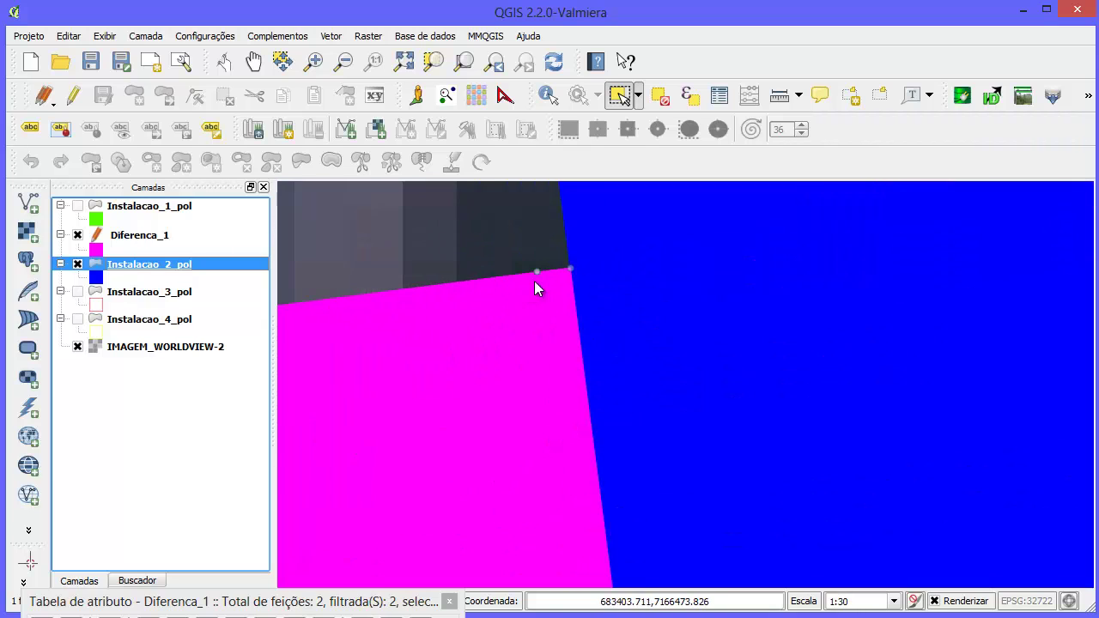
{"action": "scroll", "coordinate": [536, 283], "scroll_direction": "up", "scroll_amount": 2}
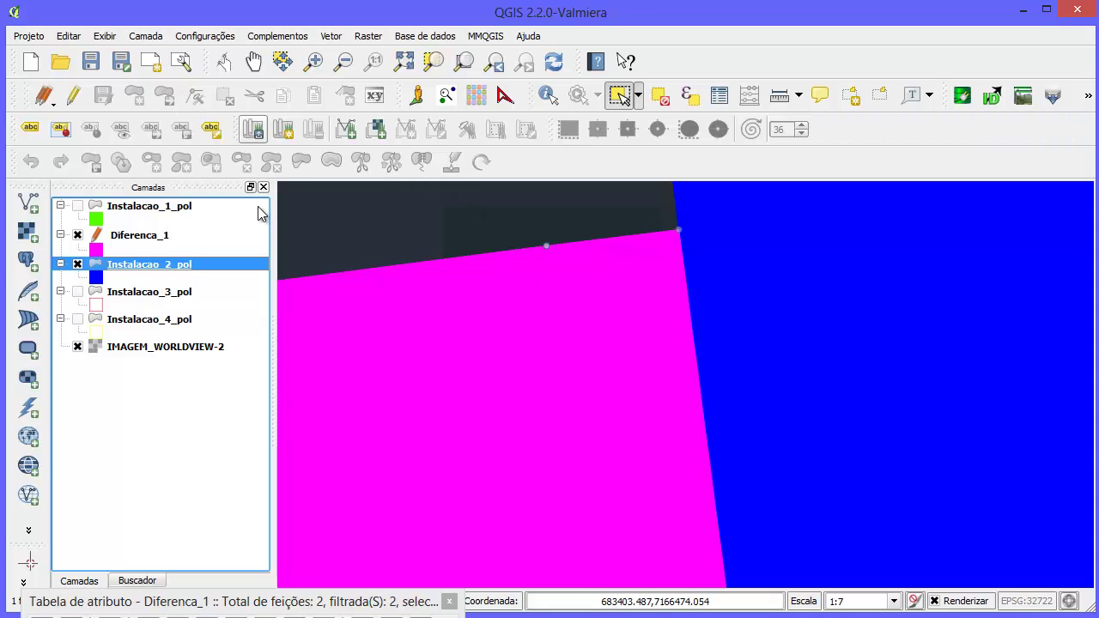
{"action": "left_click", "coordinate": [141, 236]}
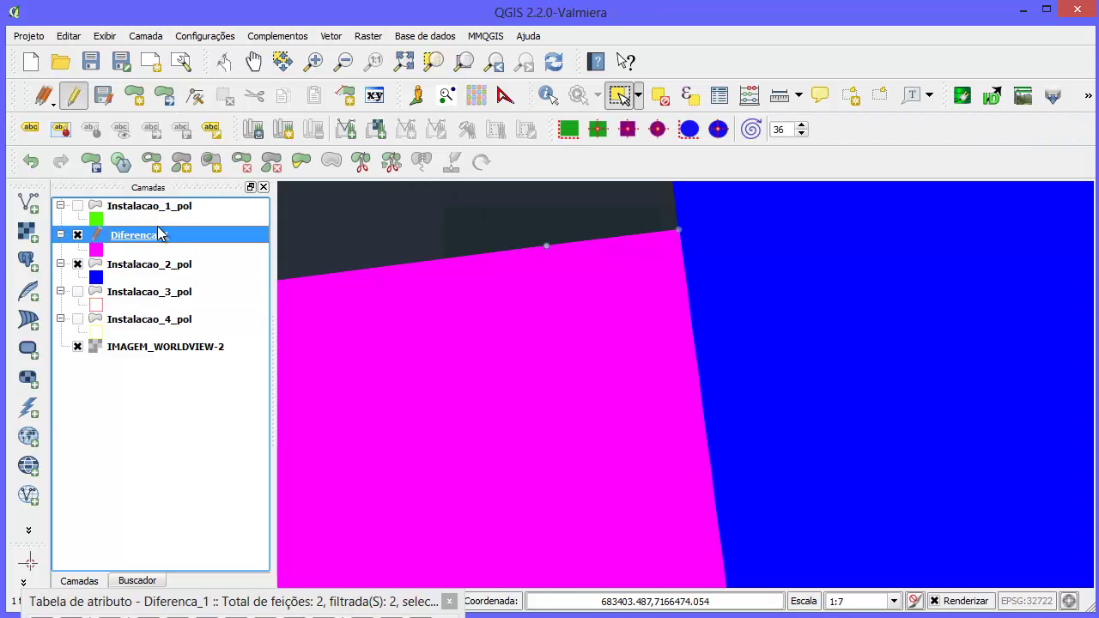
{"action": "left_click", "coordinate": [203, 103]}
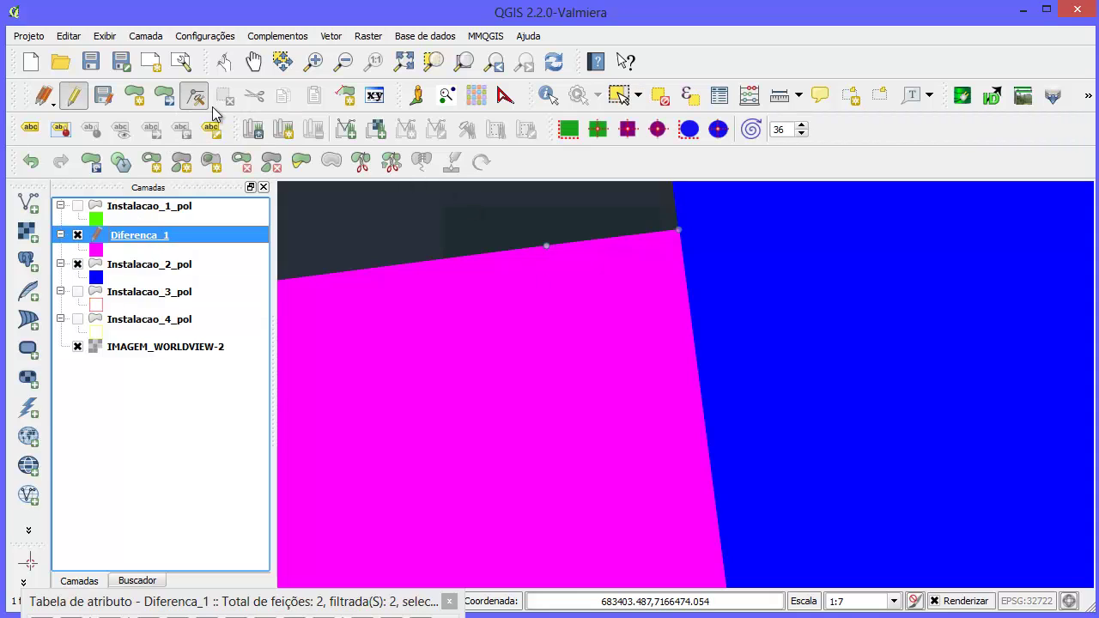
{"action": "left_click", "coordinate": [546, 248]}
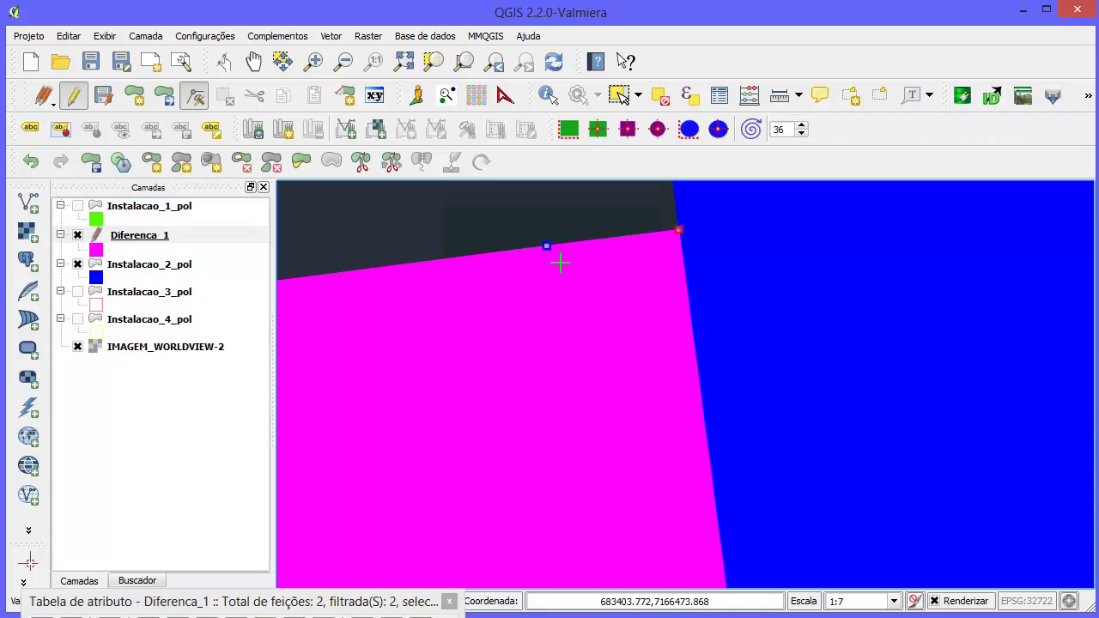
{"action": "key", "text": "Delete"}
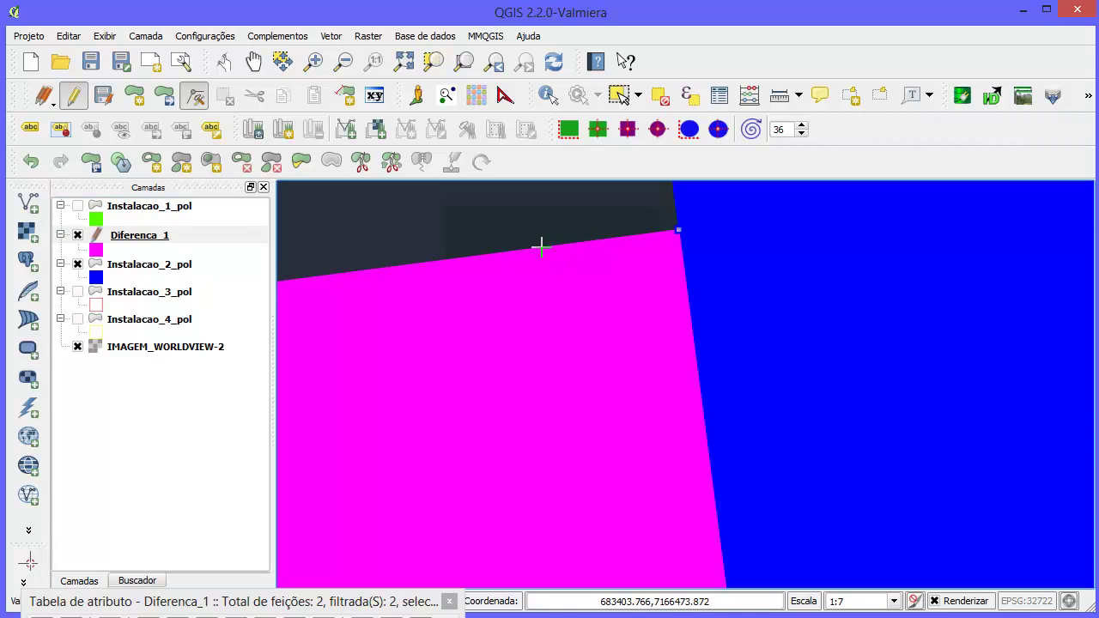
Step: Delete the extra Diferenca_1 vertex beside the upper corner where its edge meets Instalacao_2_pol, using the node tool
{"action": "scroll", "coordinate": [537, 250], "scroll_direction": "down", "scroll_amount": 6}
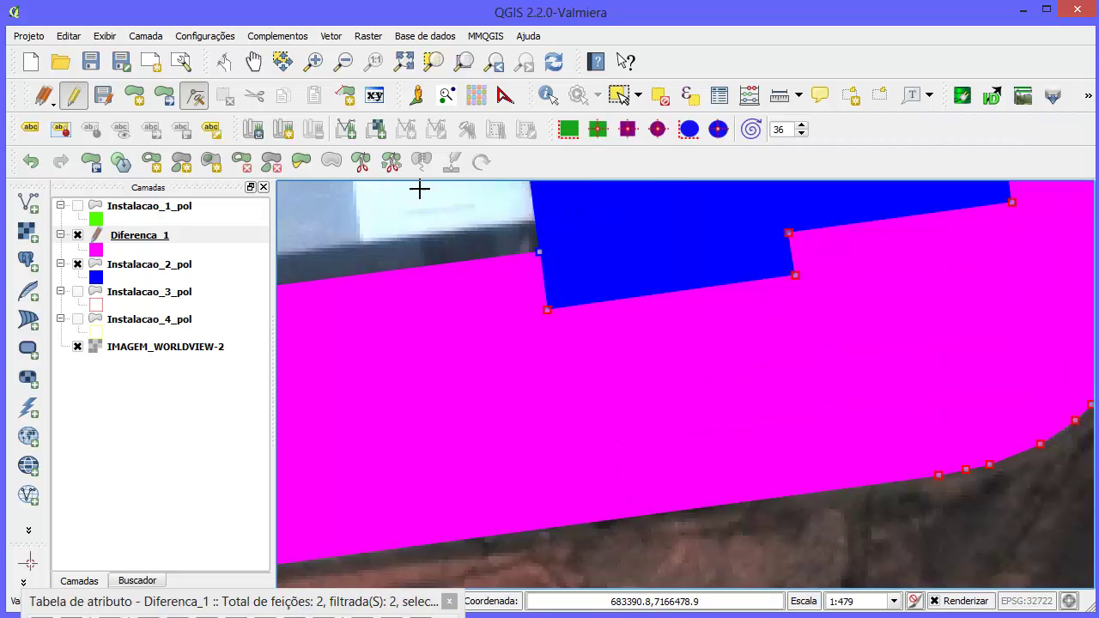
{"action": "left_click", "coordinate": [254, 63]}
{"action": "left_click_drag", "start_coordinate": [322, 198], "coordinate": [554, 567]}
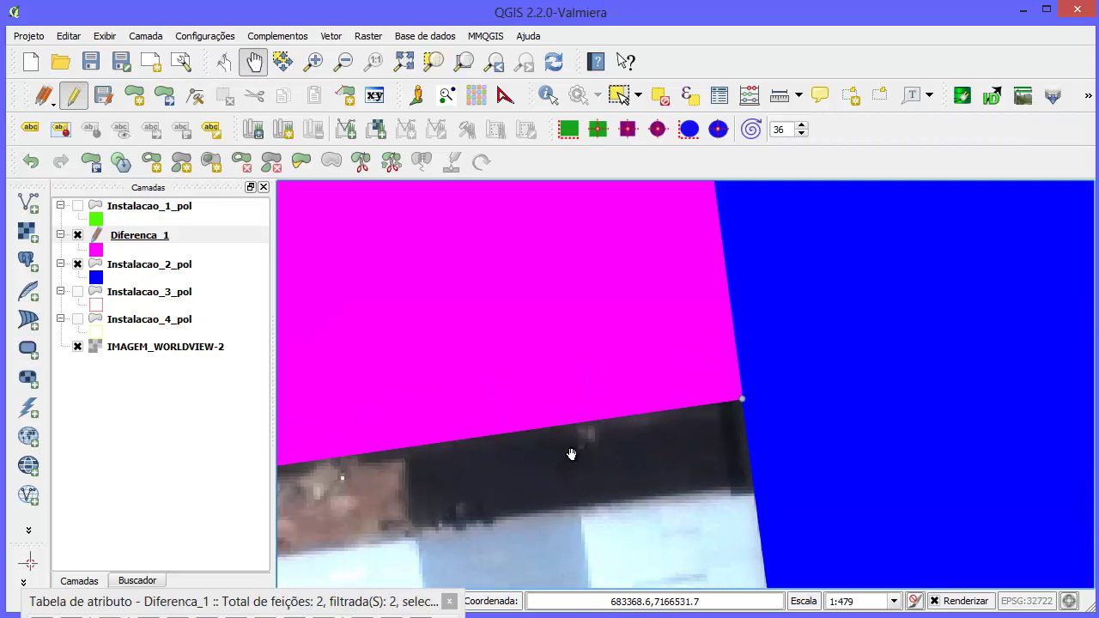
{"action": "scroll", "coordinate": [665, 442], "scroll_direction": "up", "scroll_amount": 3}
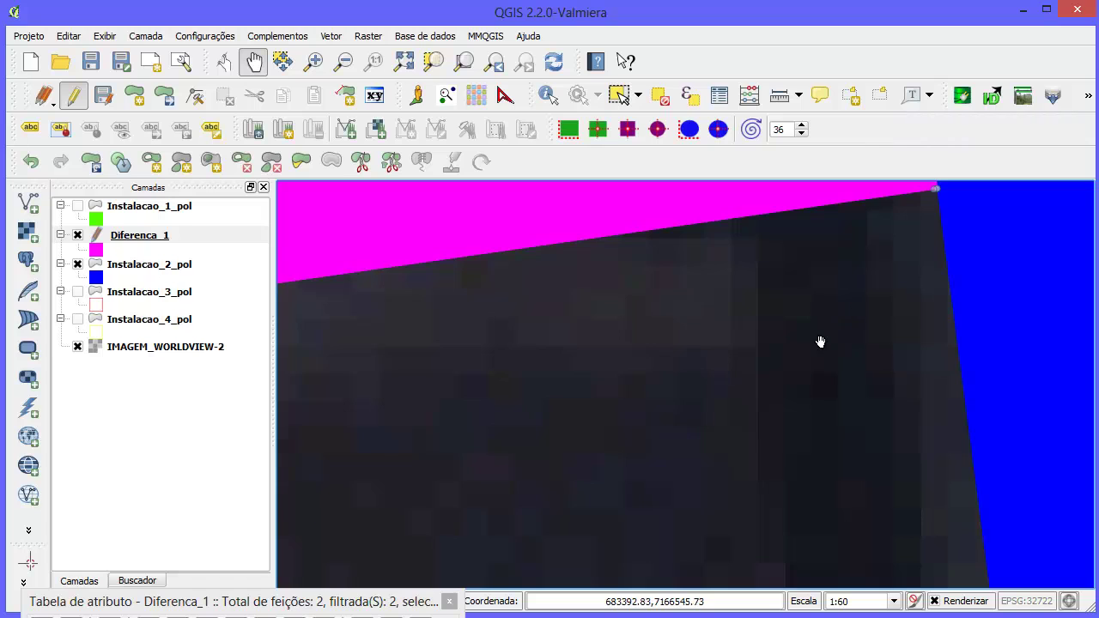
{"action": "left_click_drag", "start_coordinate": [821, 342], "coordinate": [484, 524]}
{"action": "scroll", "coordinate": [612, 361], "scroll_direction": "up", "scroll_amount": 3}
{"action": "scroll", "coordinate": [576, 391], "scroll_direction": "up", "scroll_amount": 1}
{"action": "left_click_drag", "start_coordinate": [408, 473], "coordinate": [501, 379]}
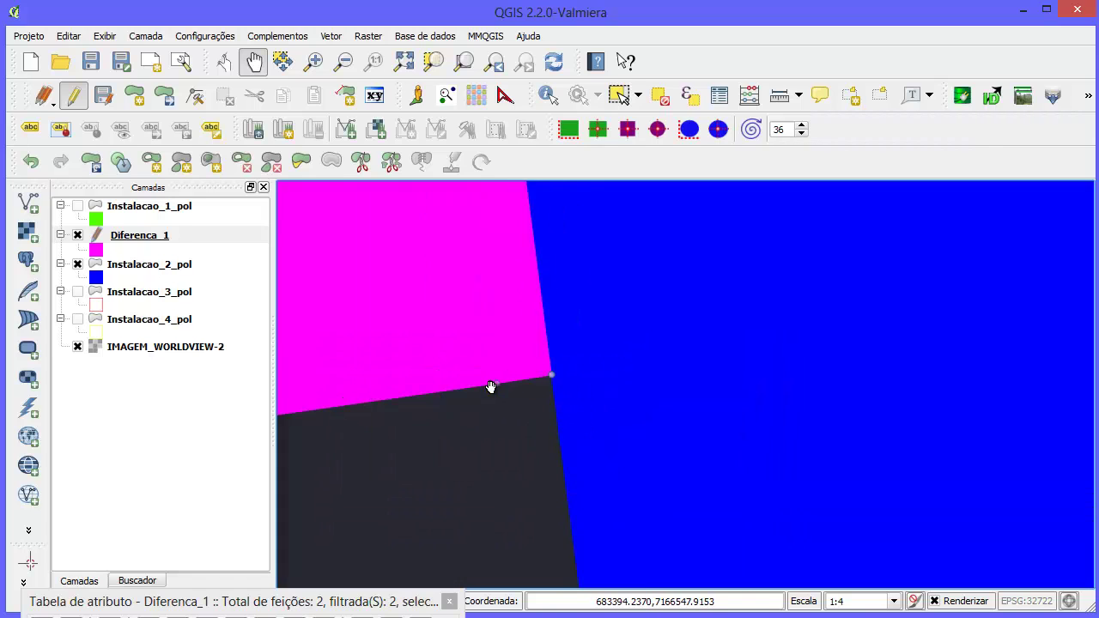
{"action": "scroll", "coordinate": [486, 398], "scroll_direction": "up", "scroll_amount": 1}
{"action": "left_click", "coordinate": [195, 95]}
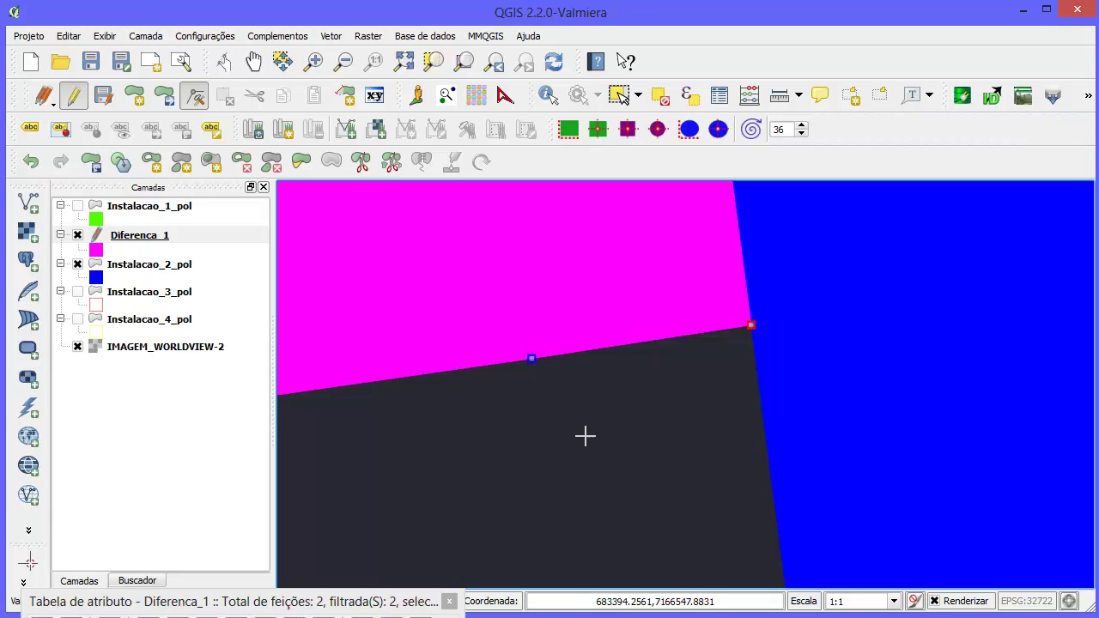
{"action": "key", "text": "Delete"}
Step: Save the Diferenca_1 layer edits and end its editing session
{"action": "scroll", "coordinate": [578, 359], "scroll_direction": "down", "scroll_amount": 6}
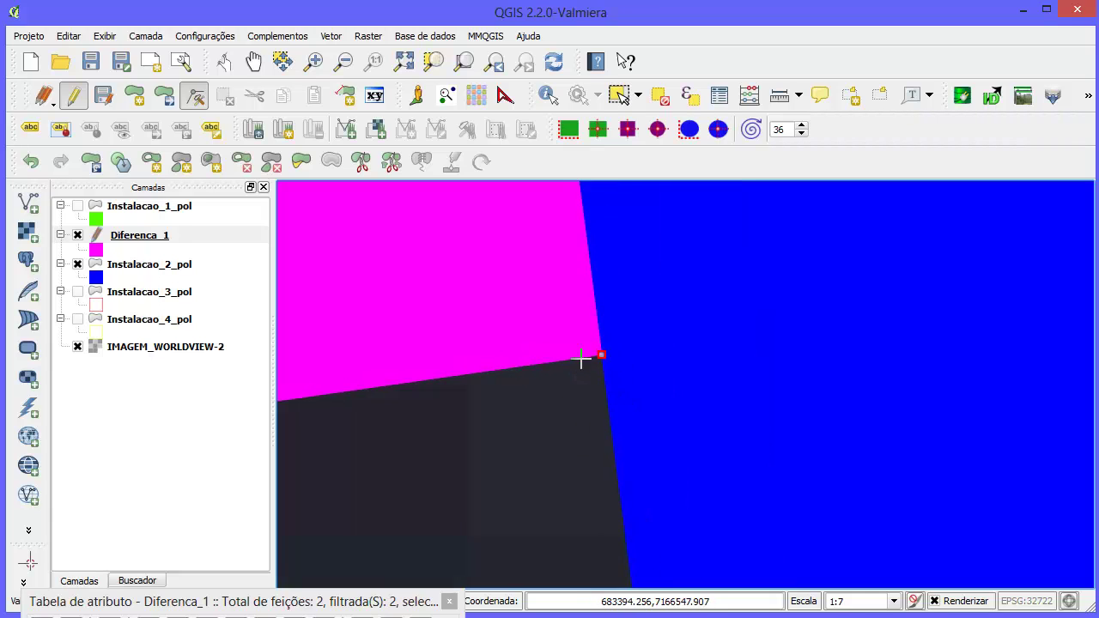
{"action": "scroll", "coordinate": [559, 429], "scroll_direction": "down", "scroll_amount": 5}
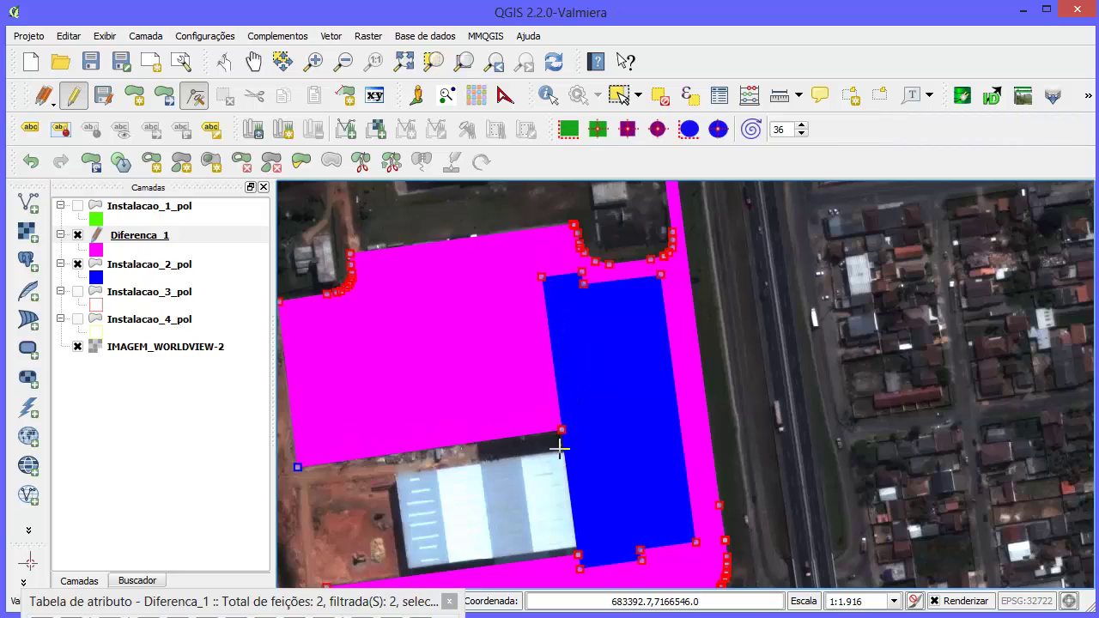
{"action": "scroll", "coordinate": [563, 473], "scroll_direction": "up", "scroll_amount": 1}
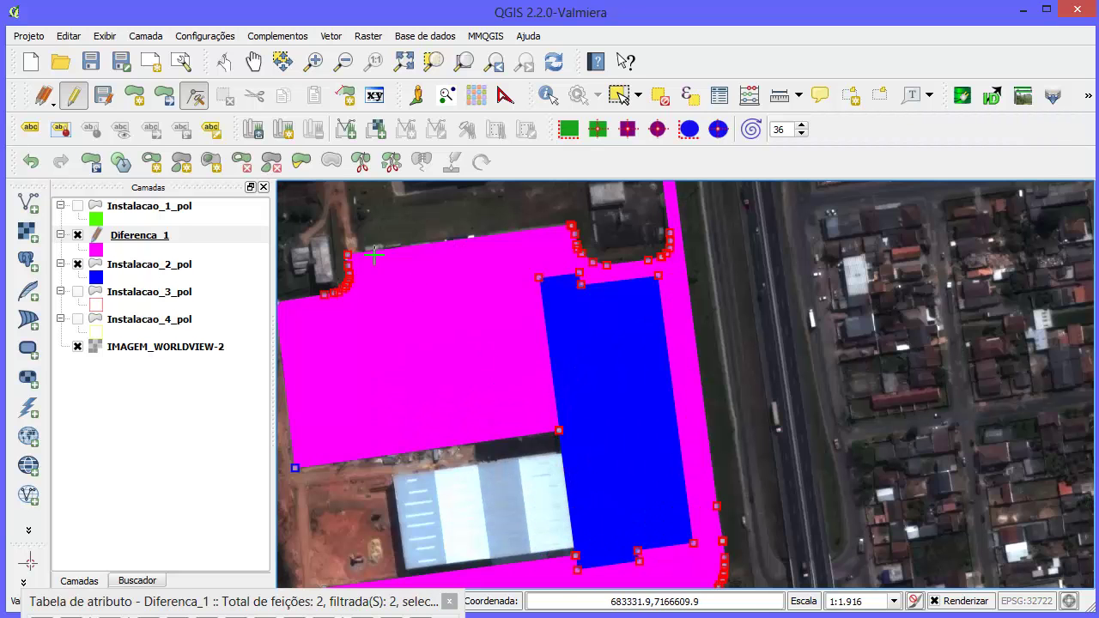
{"action": "left_click", "coordinate": [100, 96]}
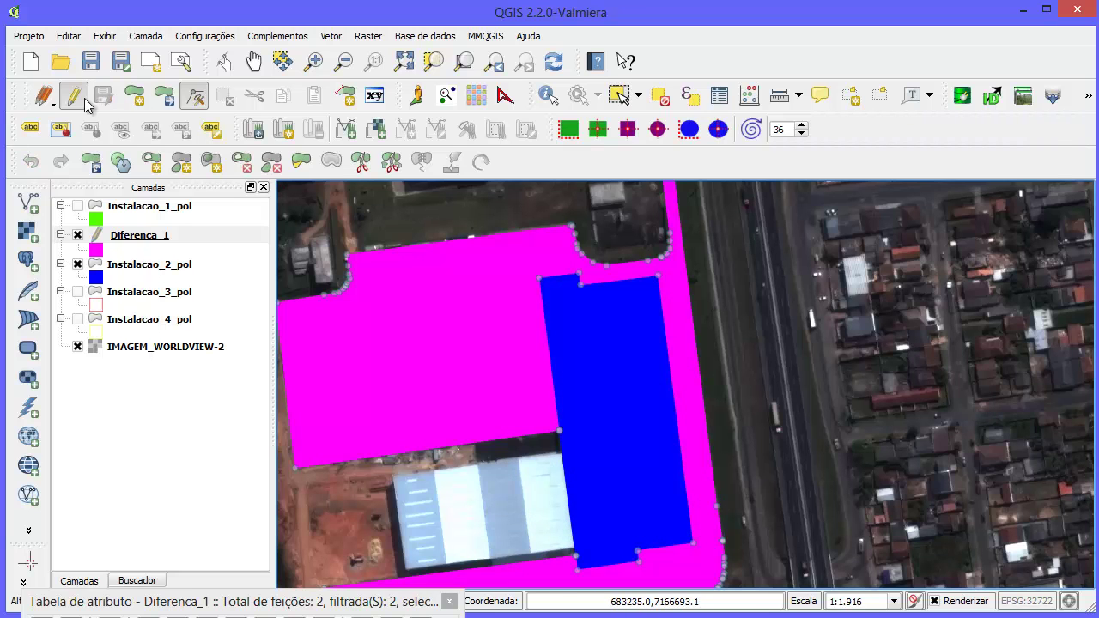
{"action": "left_click", "coordinate": [75, 96]}
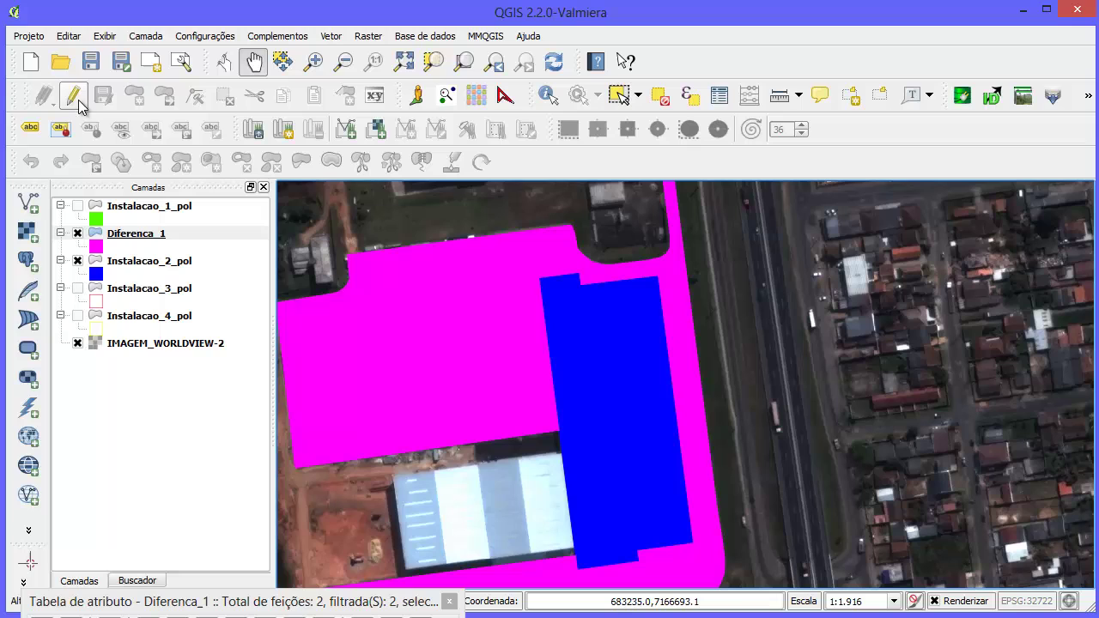
Step: Compare Diferenca_1 and Instalacao_2_pol by switching each layer's visibility off and on, leaving both visible
{"action": "left_click", "coordinate": [77, 233]}
{"action": "left_click", "coordinate": [77, 233]}
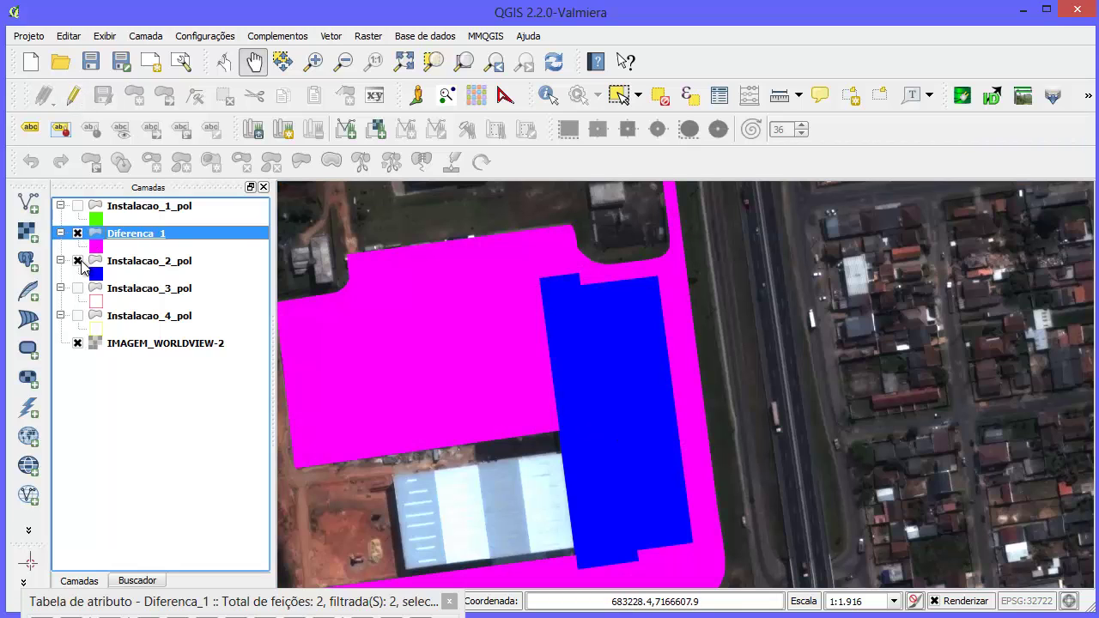
{"action": "left_click", "coordinate": [77, 261]}
{"action": "left_click", "coordinate": [77, 261]}
{"action": "left_click", "coordinate": [77, 261]}
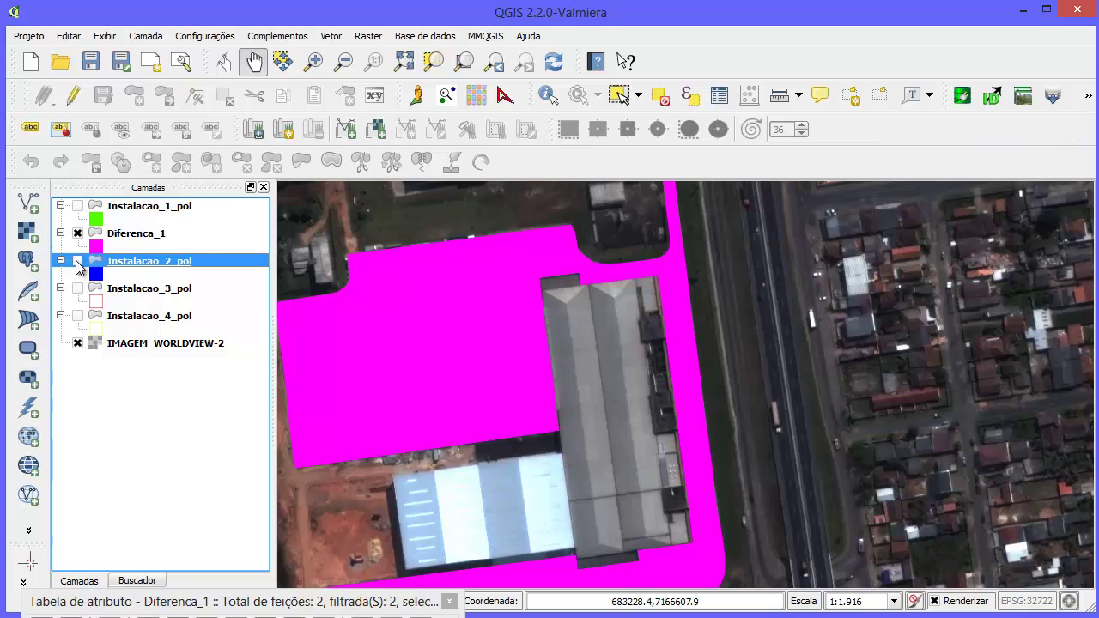
{"action": "left_click", "coordinate": [77, 234]}
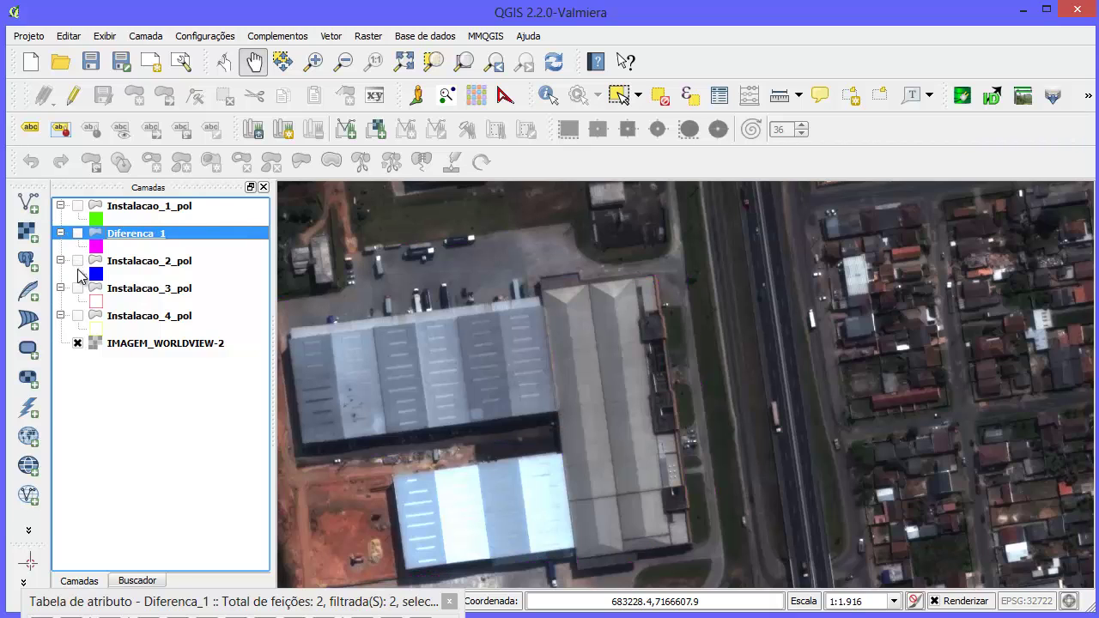
{"action": "left_click", "coordinate": [77, 261]}
{"action": "left_click", "coordinate": [77, 234]}
{"action": "left_click", "coordinate": [77, 234]}
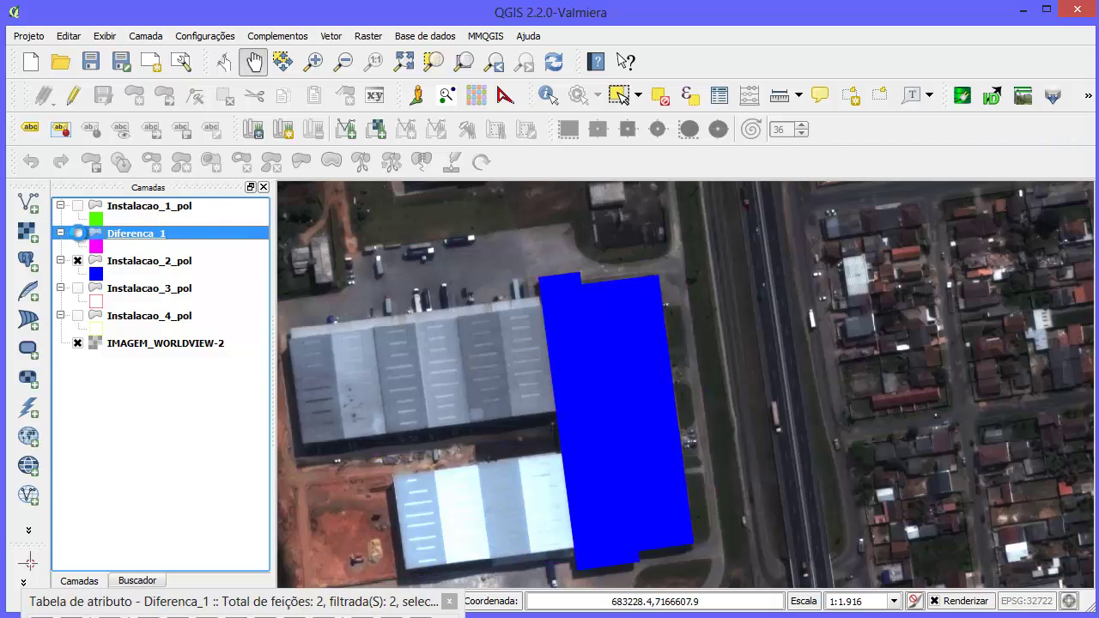
{"action": "left_click", "coordinate": [77, 233]}
{"action": "left_click", "coordinate": [77, 233]}
{"action": "left_click", "coordinate": [78, 233]}
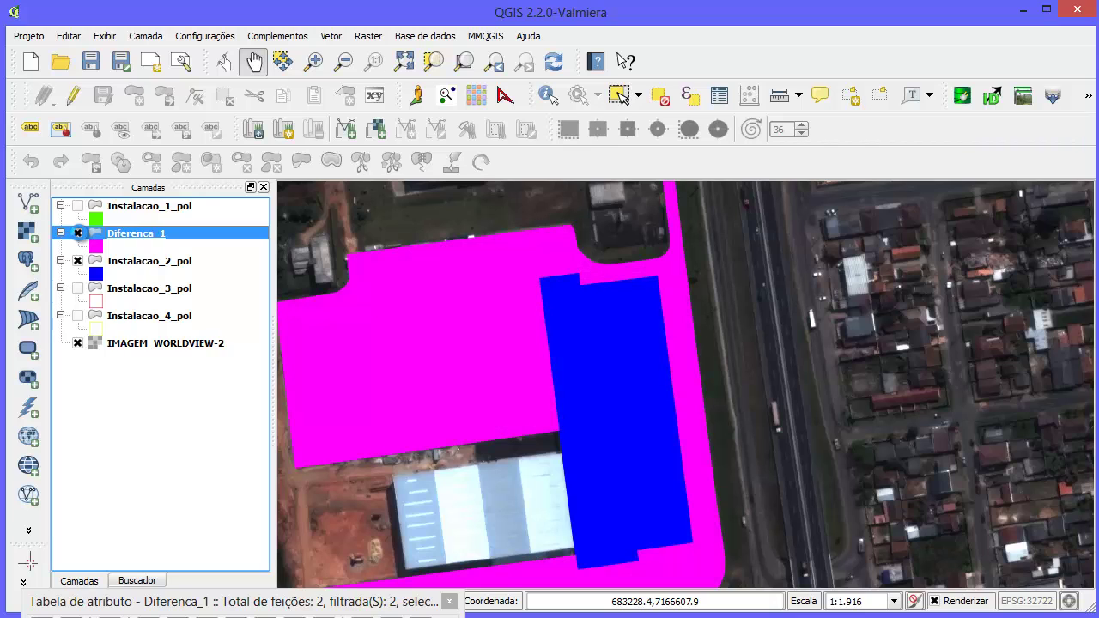
{"action": "left_click", "coordinate": [78, 234]}
{"action": "left_click", "coordinate": [77, 234]}
{"action": "left_click", "coordinate": [77, 234]}
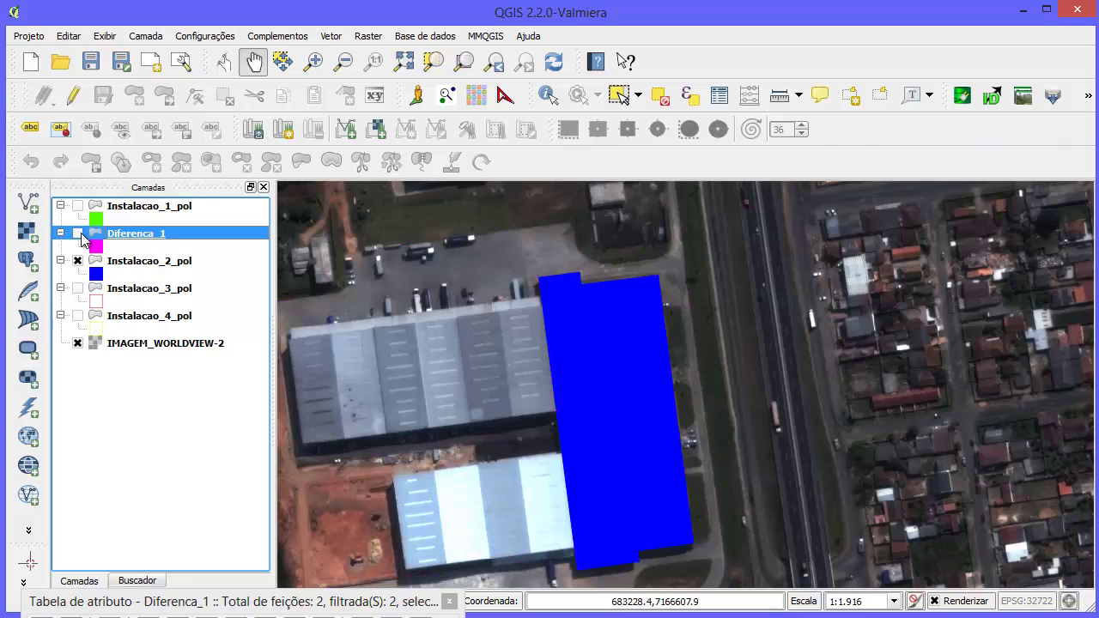
{"action": "left_click", "coordinate": [77, 234]}
Step: Set the simple fill style of the Diferenca_1 layer to Sem pincel and apply it
{"action": "double_click", "coordinate": [96, 247]}
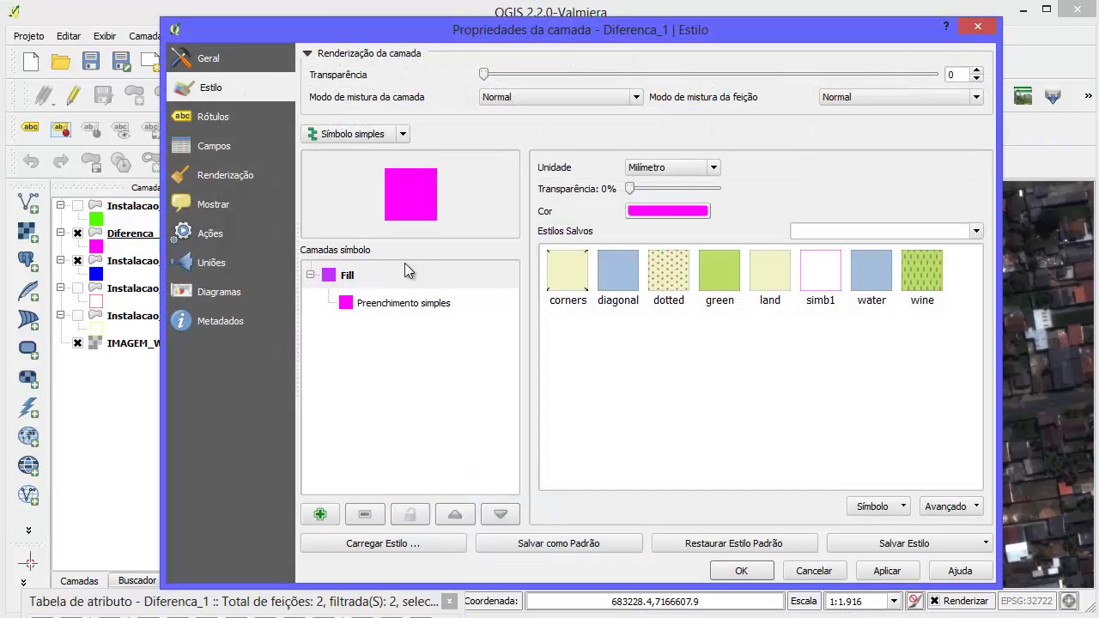
{"action": "left_click", "coordinate": [436, 309]}
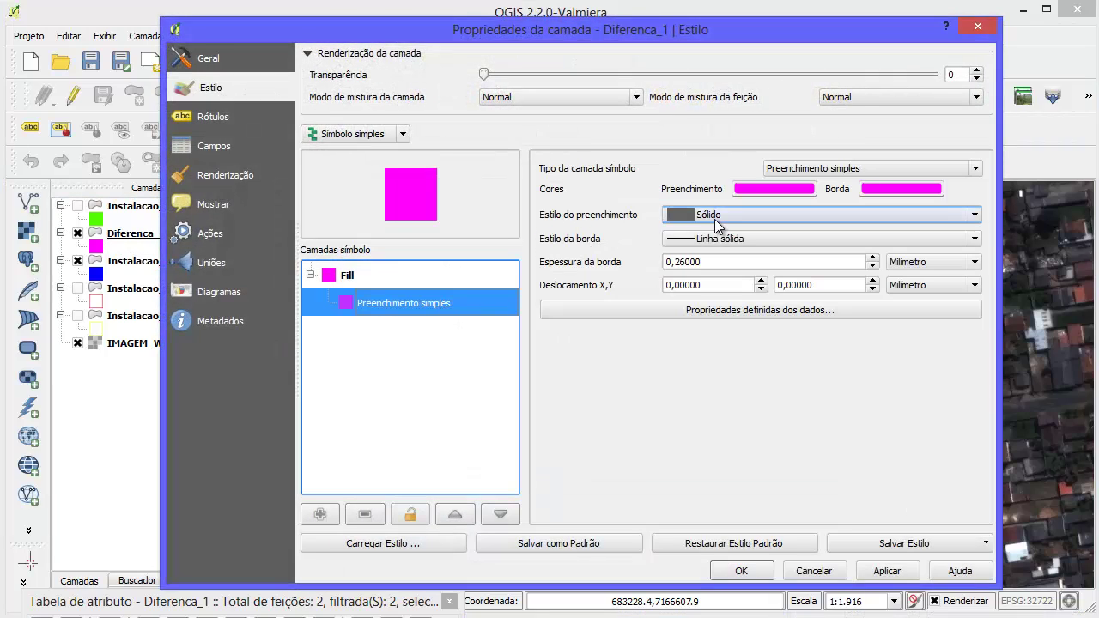
{"action": "left_click", "coordinate": [695, 214]}
{"action": "left_click", "coordinate": [716, 245]}
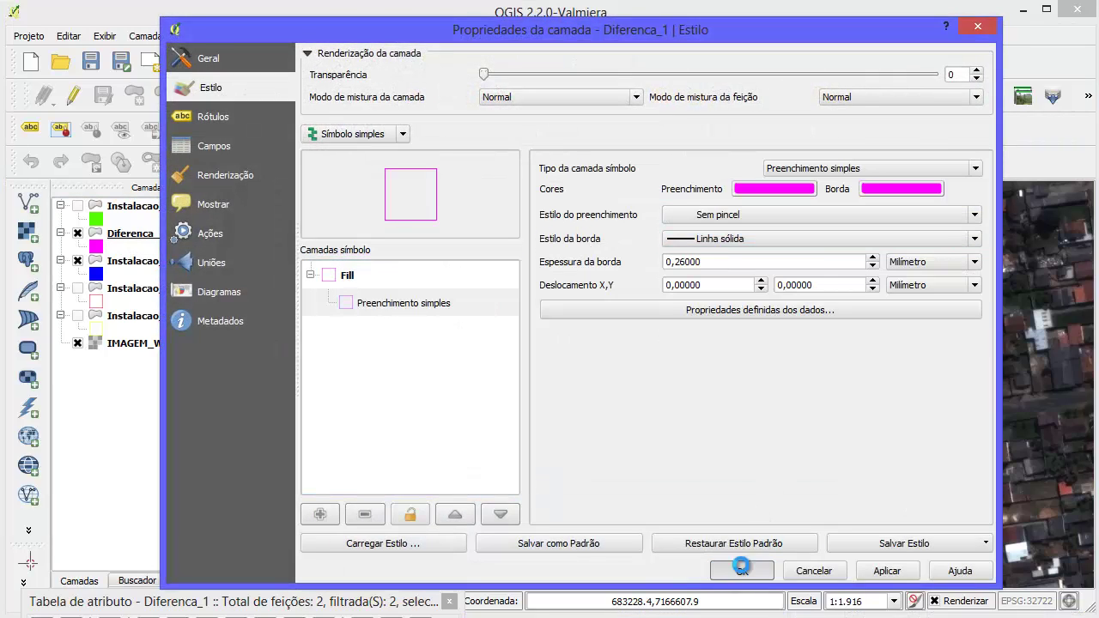
{"action": "left_click", "coordinate": [741, 570]}
Step: Set the simple fill style of the Instalacao_2_pol layer to Sem pincel and apply it
{"action": "double_click", "coordinate": [100, 276]}
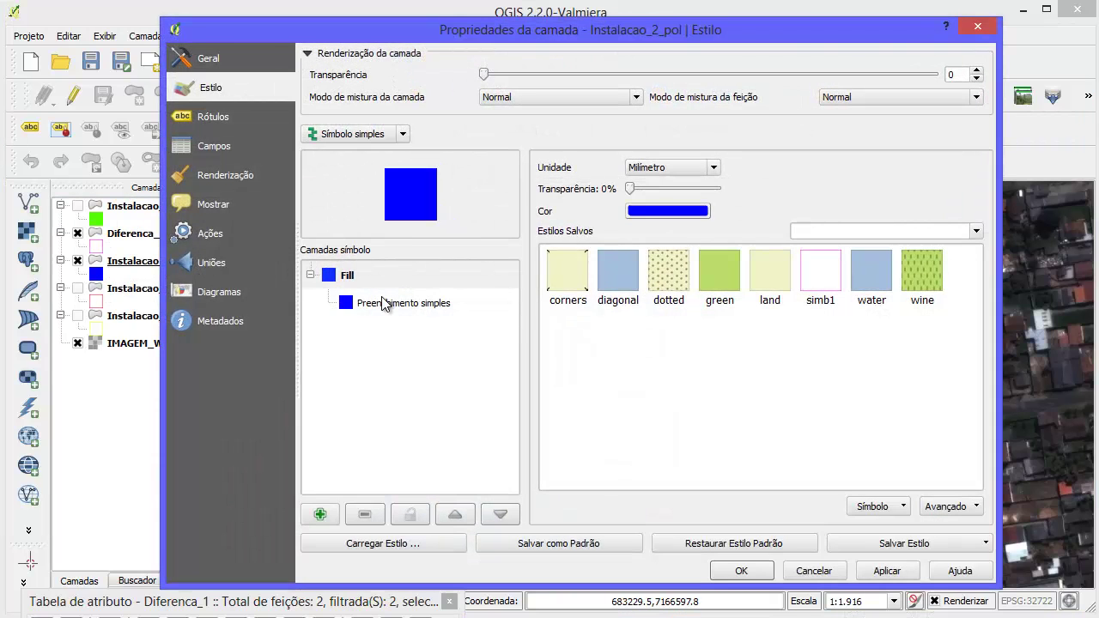
{"action": "left_click", "coordinate": [384, 303]}
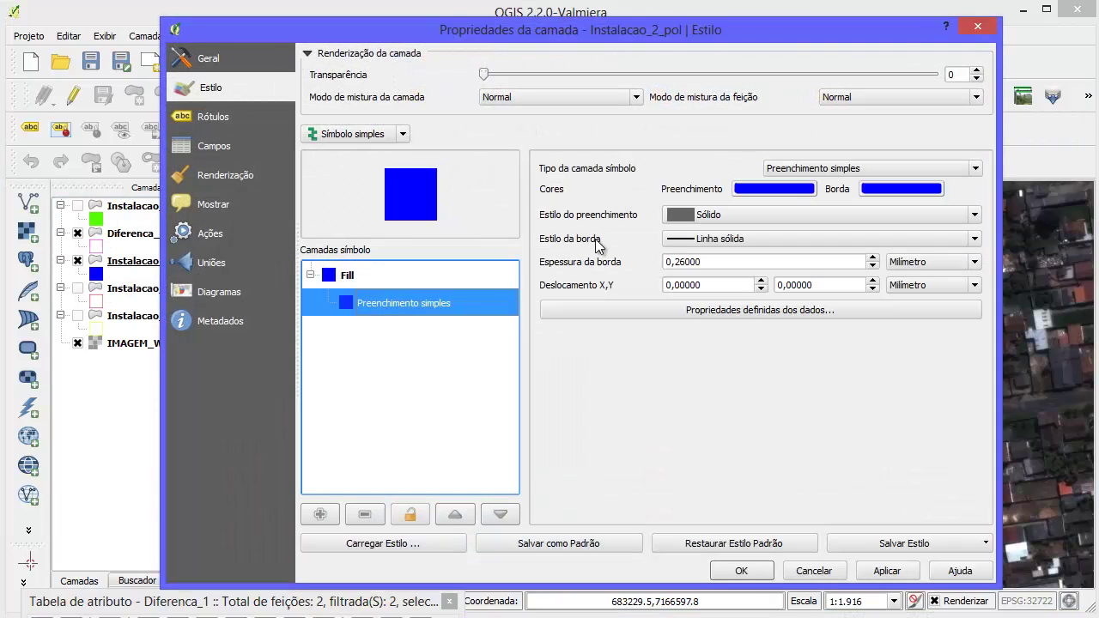
{"action": "left_click", "coordinate": [697, 214]}
{"action": "left_click", "coordinate": [720, 246]}
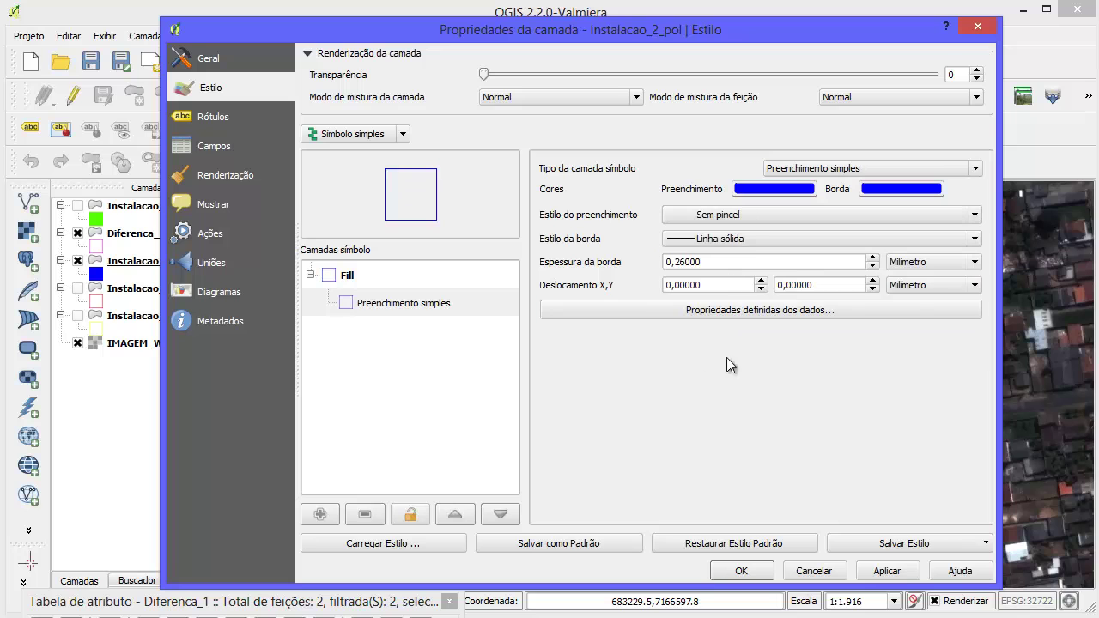
{"action": "left_click", "coordinate": [741, 570]}
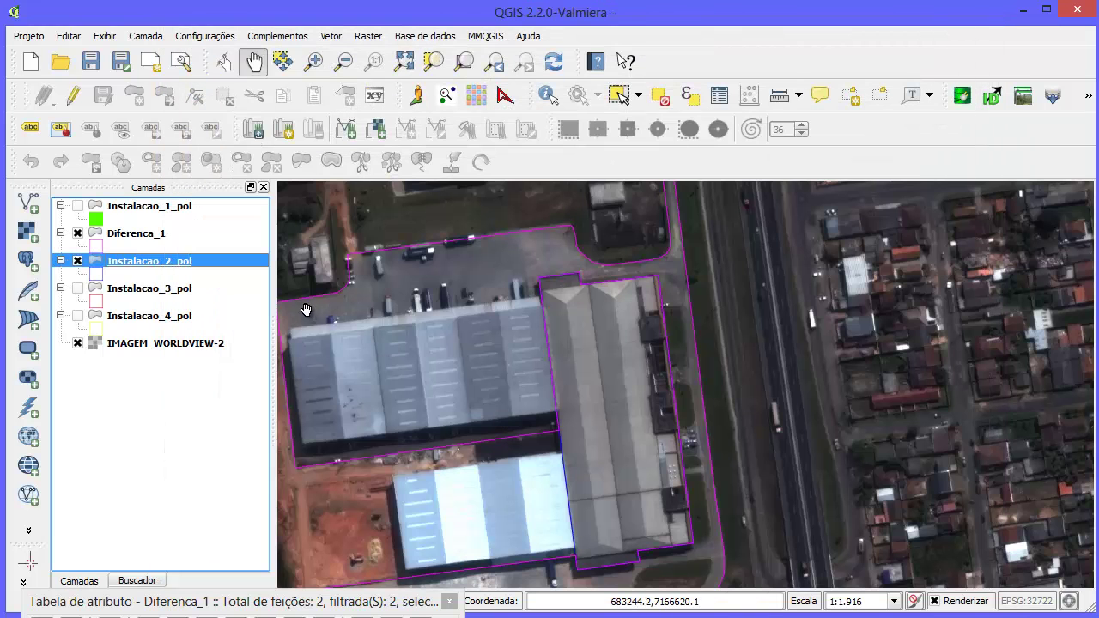
Step: Examine the Diferenca_1 and Instalacao_2_pol outlines over the imagery, including up close at the corner they share
{"action": "scroll", "coordinate": [583, 378], "scroll_direction": "up", "scroll_amount": 2}
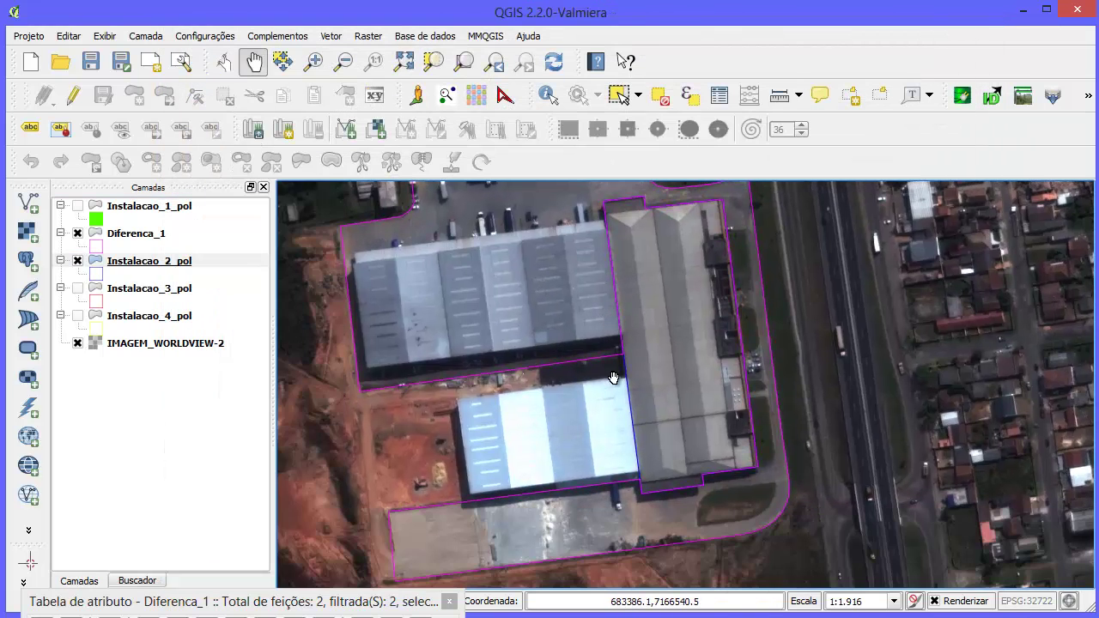
{"action": "scroll", "coordinate": [608, 366], "scroll_direction": "up", "scroll_amount": 6}
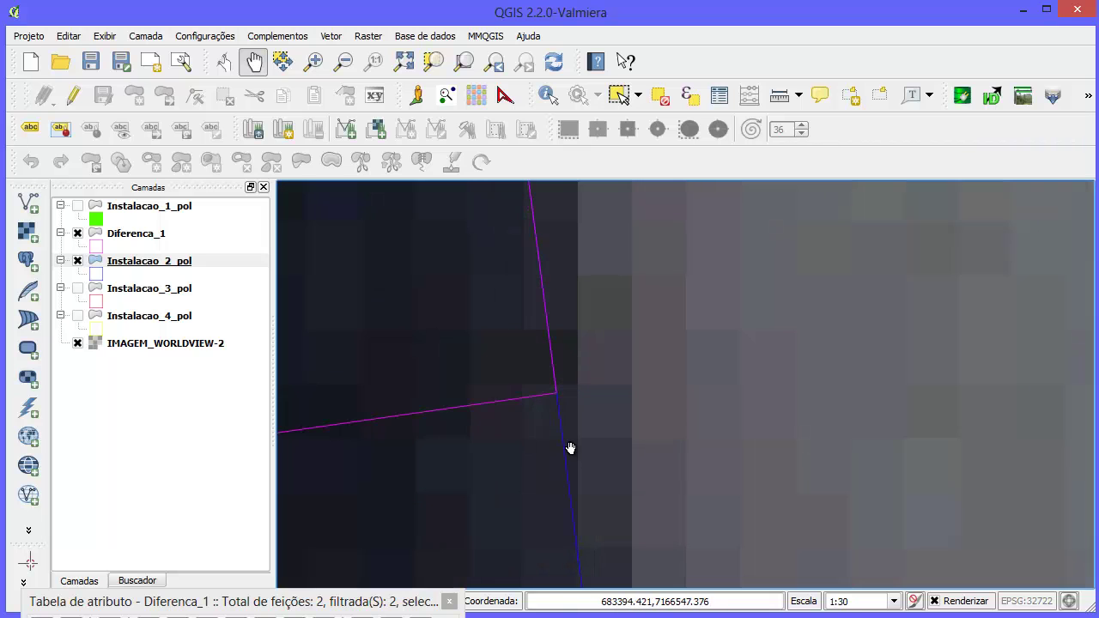
{"action": "scroll", "coordinate": [537, 349], "scroll_direction": "down", "scroll_amount": 9}
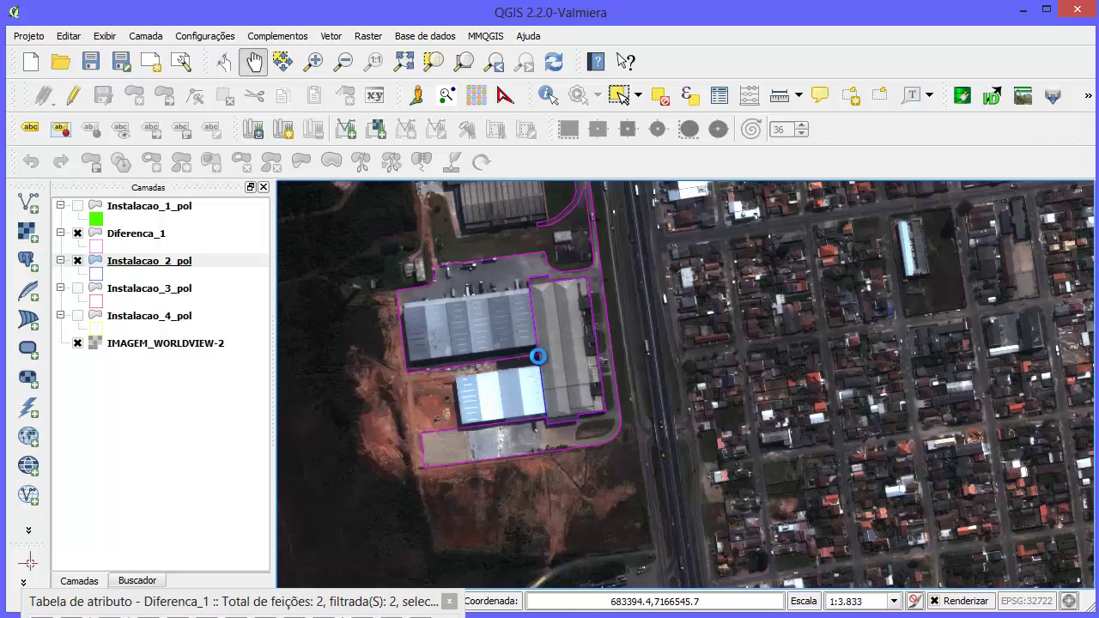
{"action": "scroll", "coordinate": [537, 355], "scroll_direction": "up", "scroll_amount": 1}
{"action": "left_click_drag", "start_coordinate": [487, 304], "coordinate": [583, 342]}
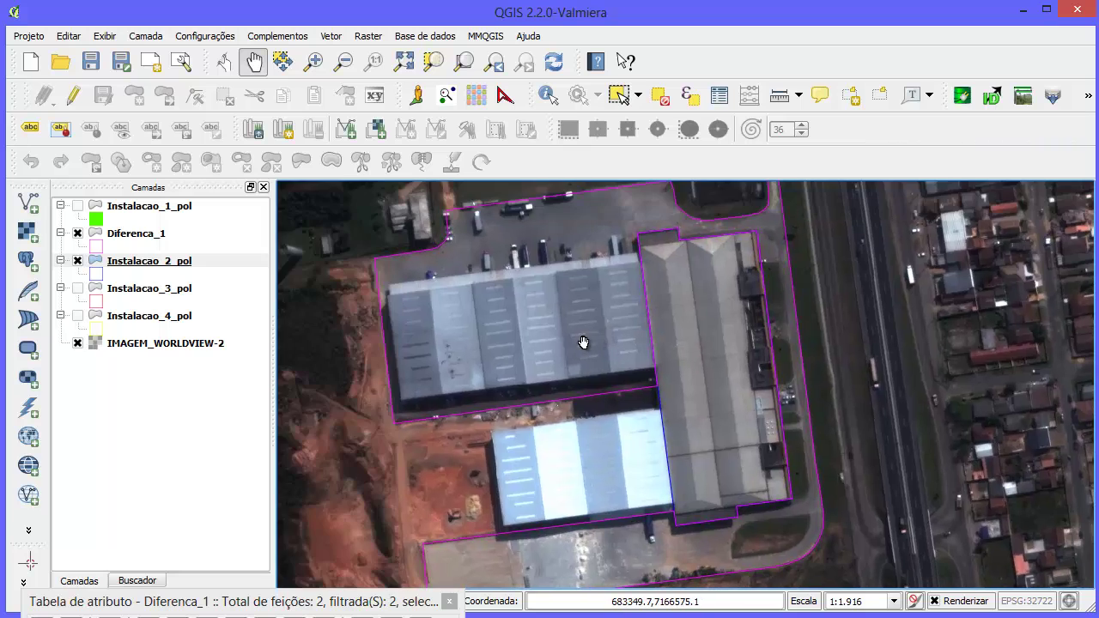
{"action": "scroll", "coordinate": [592, 302], "scroll_direction": "down", "scroll_amount": 1}
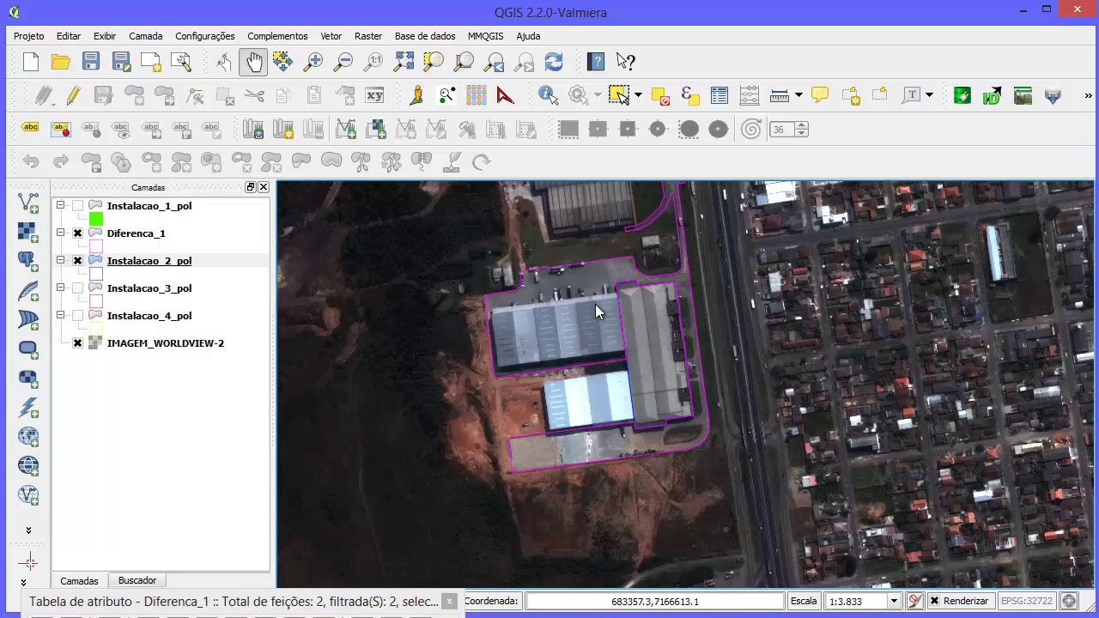
{"action": "scroll", "coordinate": [595, 304], "scroll_direction": "up", "scroll_amount": 1}
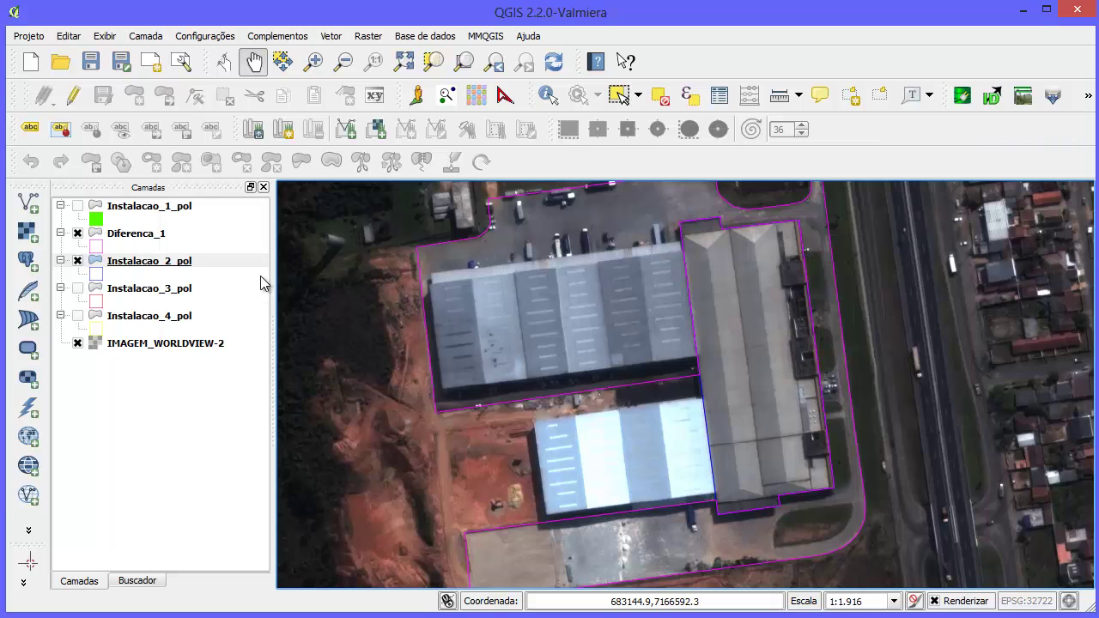
Step: Make the Instalacao_1_pol layer visible and inspect where its edge meets the Instalacao_2_pol building
{"action": "left_click", "coordinate": [111, 206]}
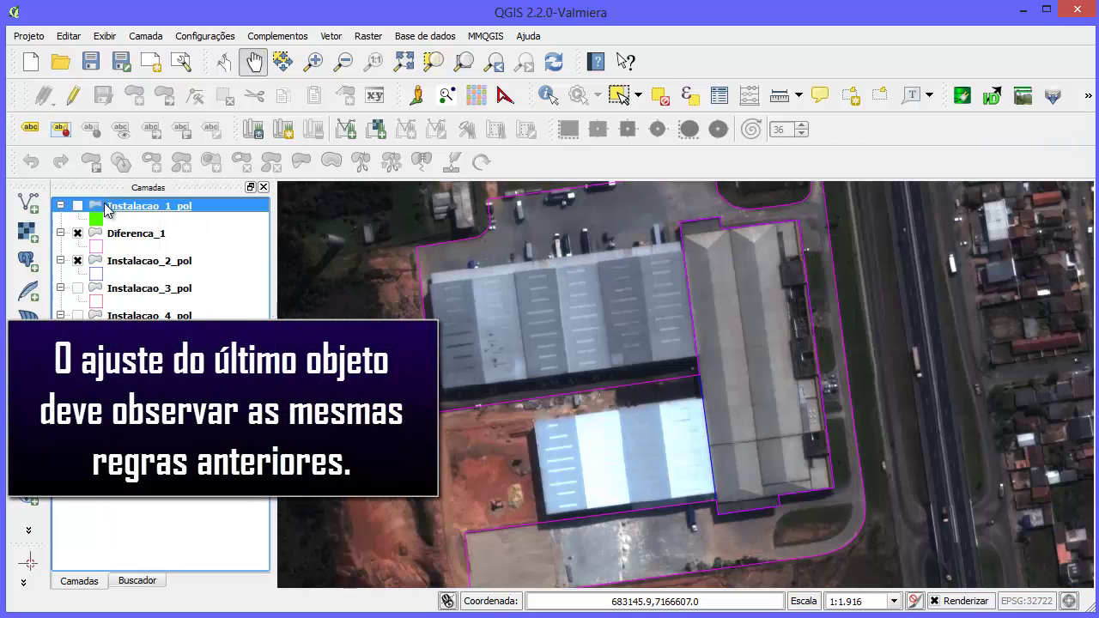
{"action": "left_click", "coordinate": [77, 206]}
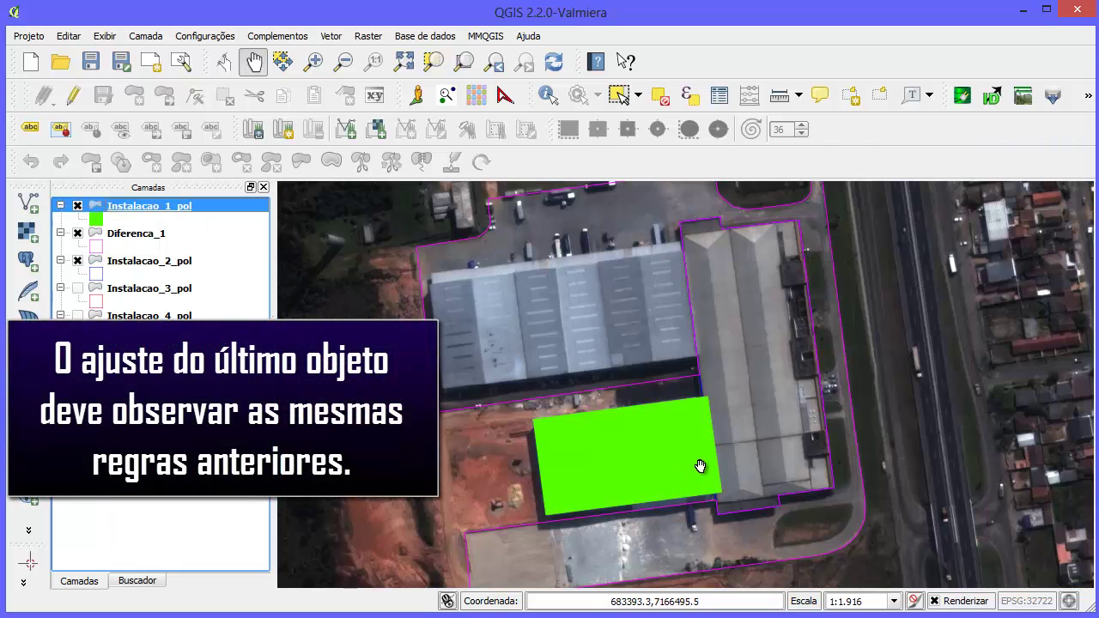
{"action": "scroll", "coordinate": [703, 453], "scroll_direction": "up", "scroll_amount": 2}
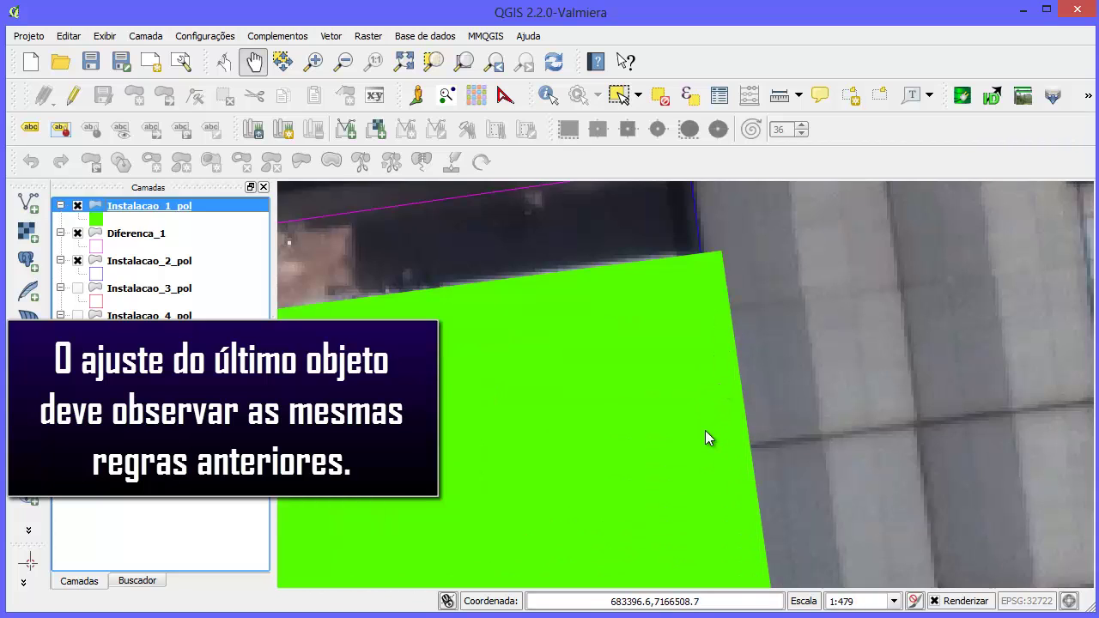
{"action": "scroll", "coordinate": [706, 350], "scroll_direction": "down", "scroll_amount": 1}
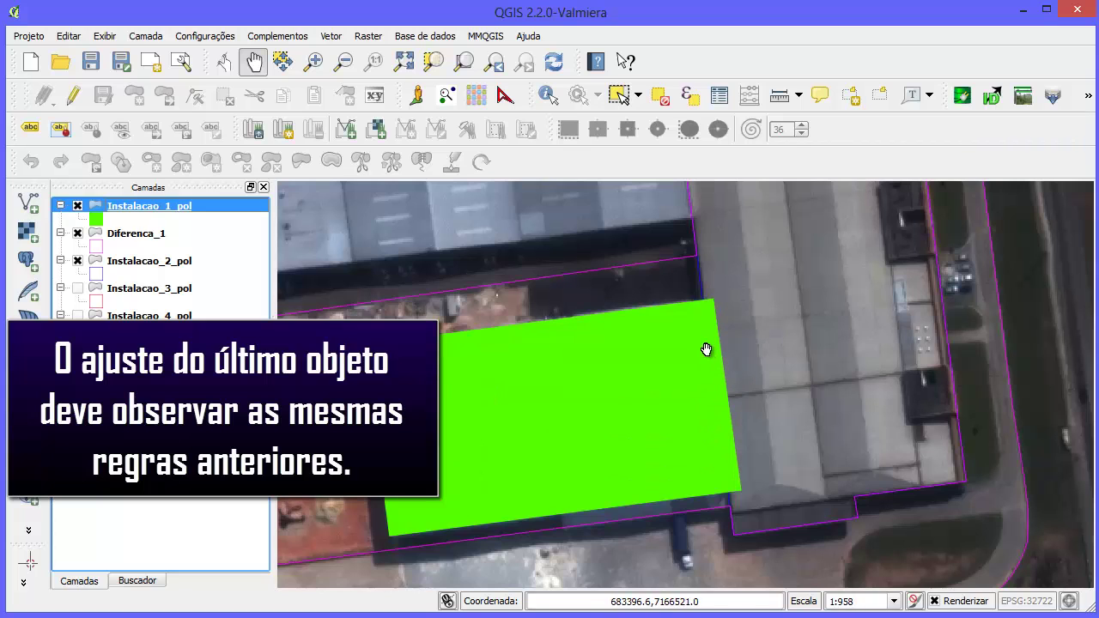
Step: Set the simple fill style of the Instalacao_1_pol layer to Sem pincel and confirm the layer properties
{"action": "double_click", "coordinate": [141, 206]}
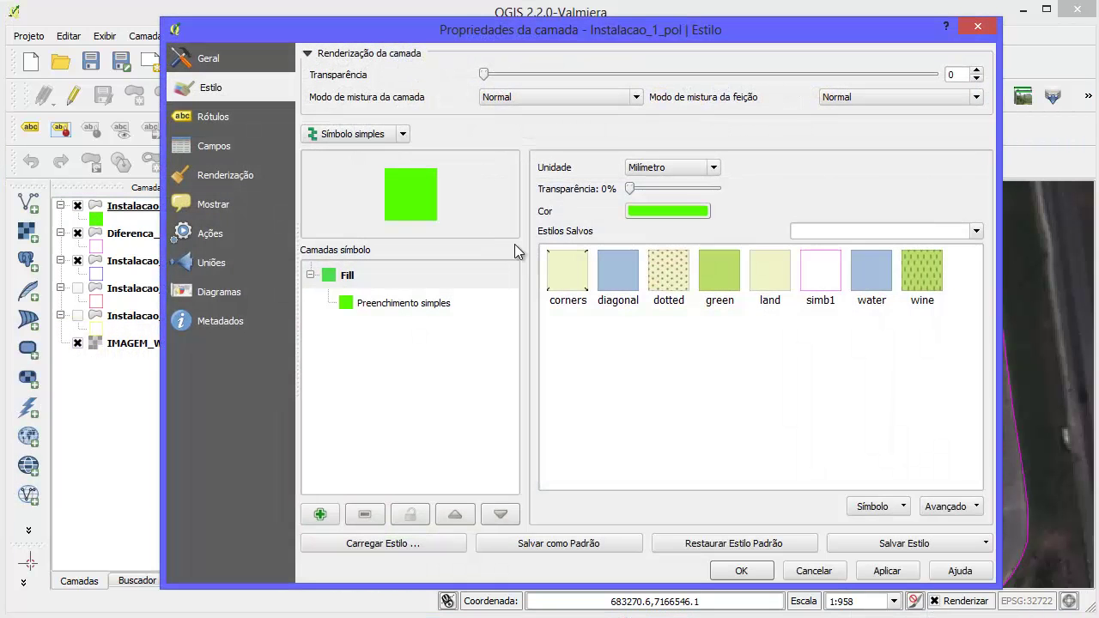
{"action": "left_click", "coordinate": [420, 305]}
{"action": "left_click", "coordinate": [745, 213]}
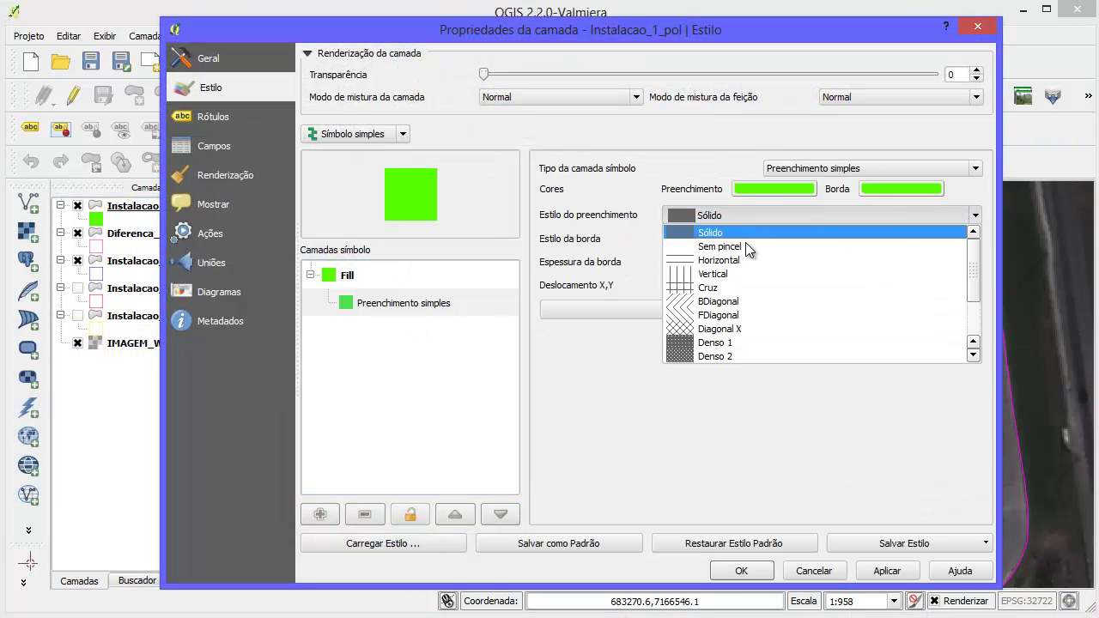
{"action": "left_click", "coordinate": [744, 232]}
{"action": "left_click", "coordinate": [742, 572]}
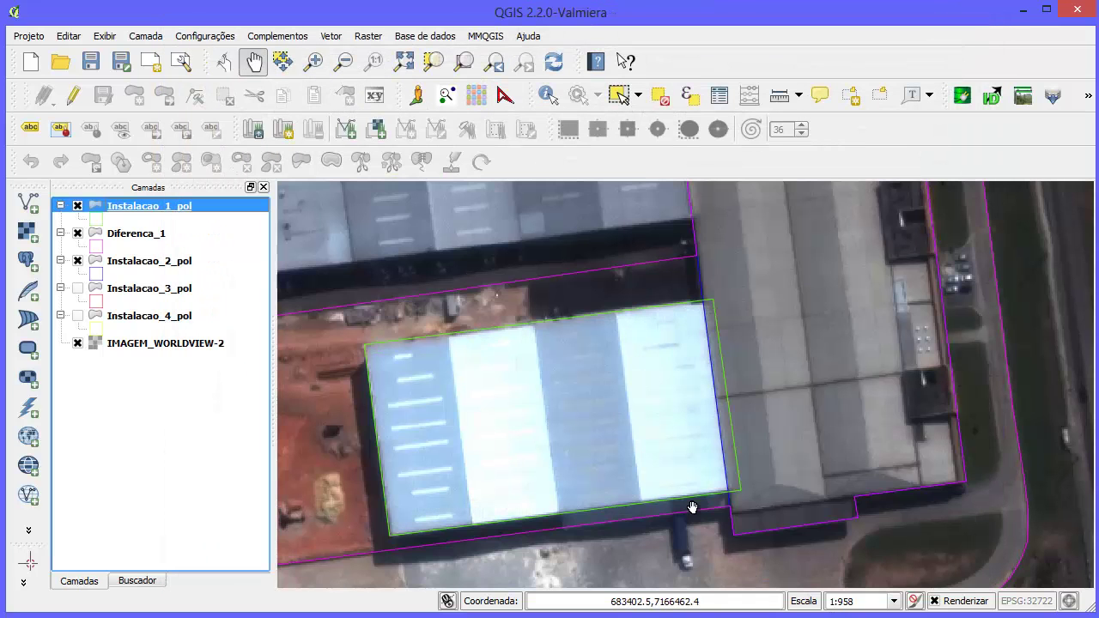
Step: Examine up close where the eastern edge of the Instalacao_1_pol outline overlaps the Instalacao_2_pol boundary
{"action": "scroll", "coordinate": [697, 369], "scroll_direction": "up", "scroll_amount": 1}
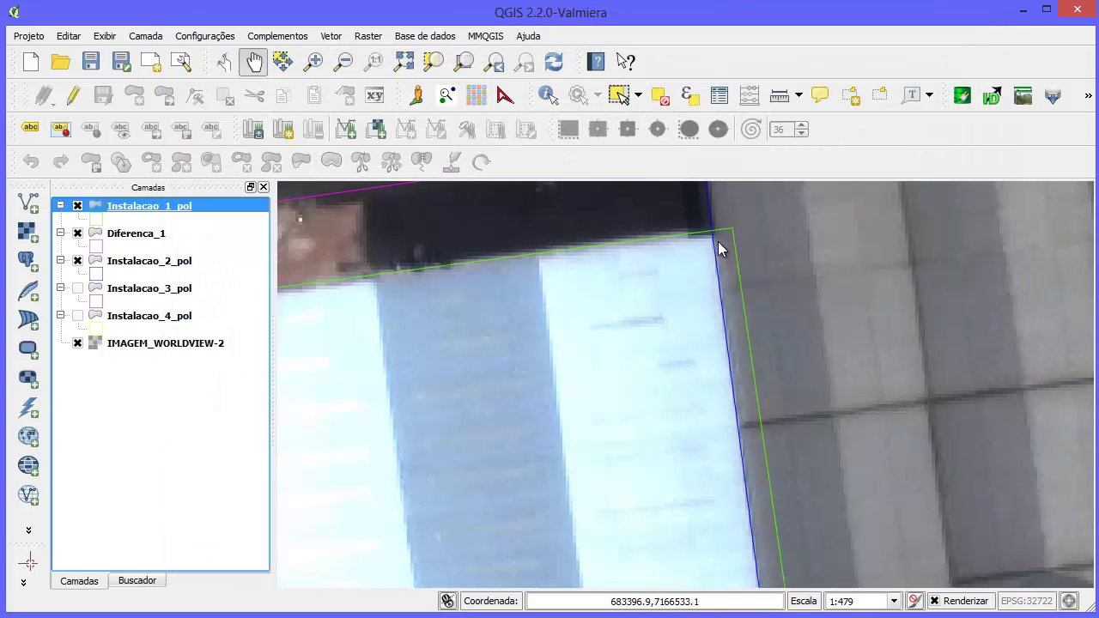
{"action": "scroll", "coordinate": [718, 241], "scroll_direction": "up", "scroll_amount": 1}
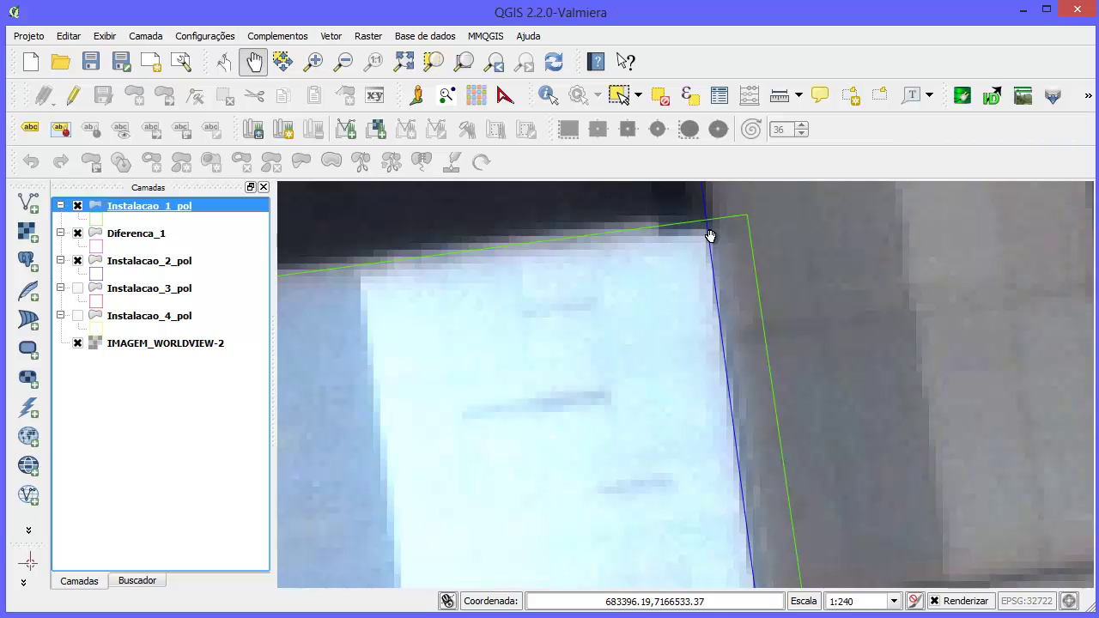
{"action": "scroll", "coordinate": [711, 237], "scroll_direction": "down", "scroll_amount": 3}
{"action": "scroll", "coordinate": [707, 247], "scroll_direction": "up", "scroll_amount": 1}
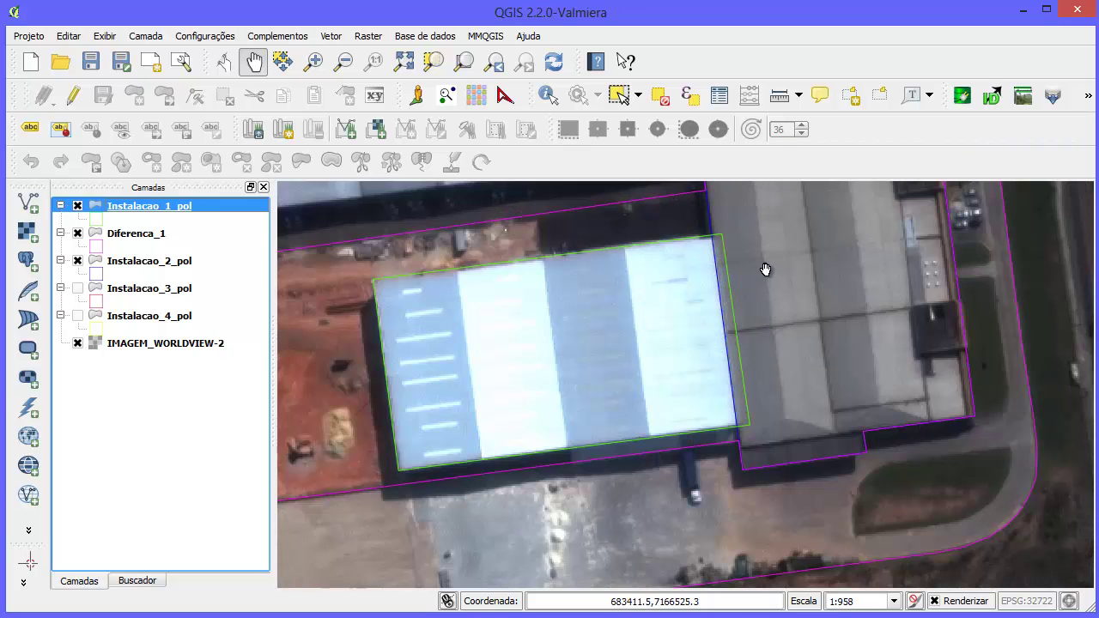
{"action": "left_click_drag", "start_coordinate": [694, 299], "coordinate": [638, 370]}
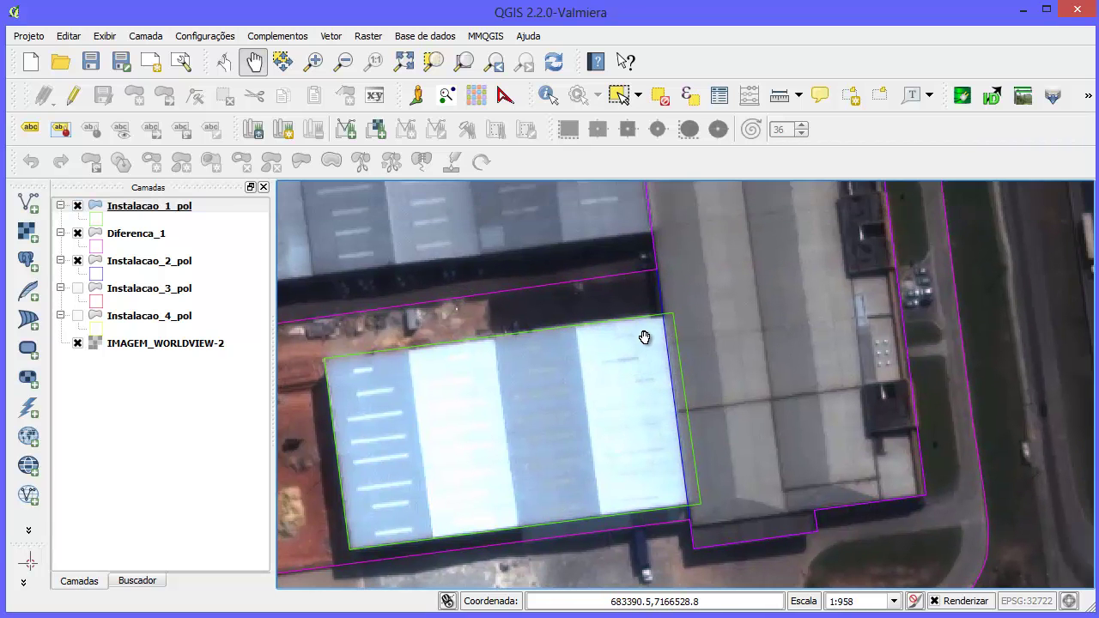
{"action": "scroll", "coordinate": [649, 396], "scroll_direction": "up", "scroll_amount": 1}
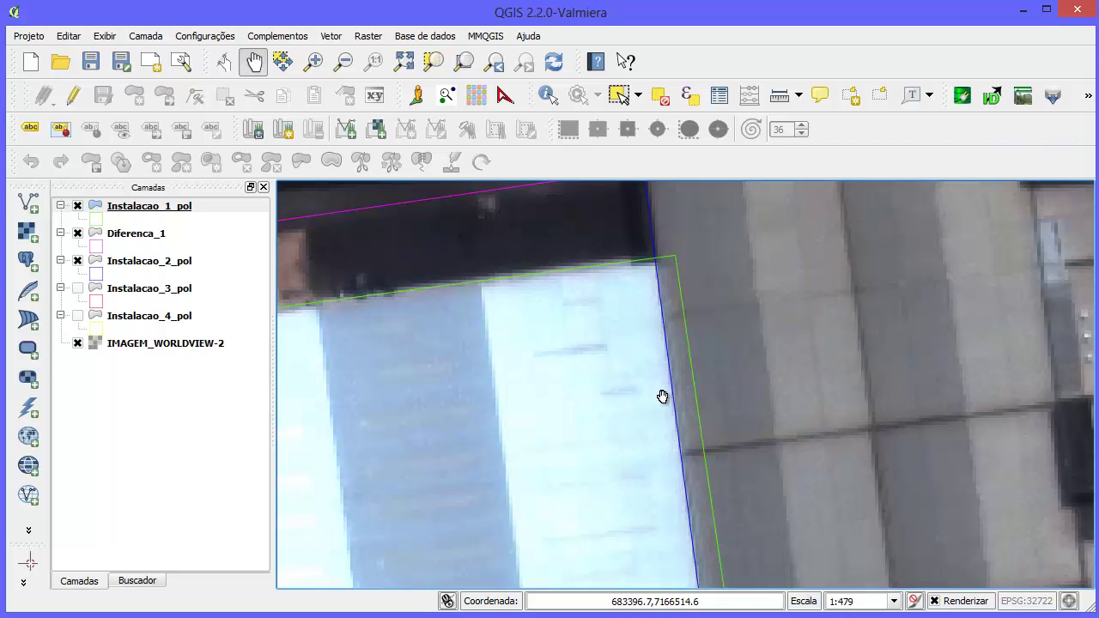
{"action": "left_click_drag", "start_coordinate": [626, 321], "coordinate": [569, 257]}
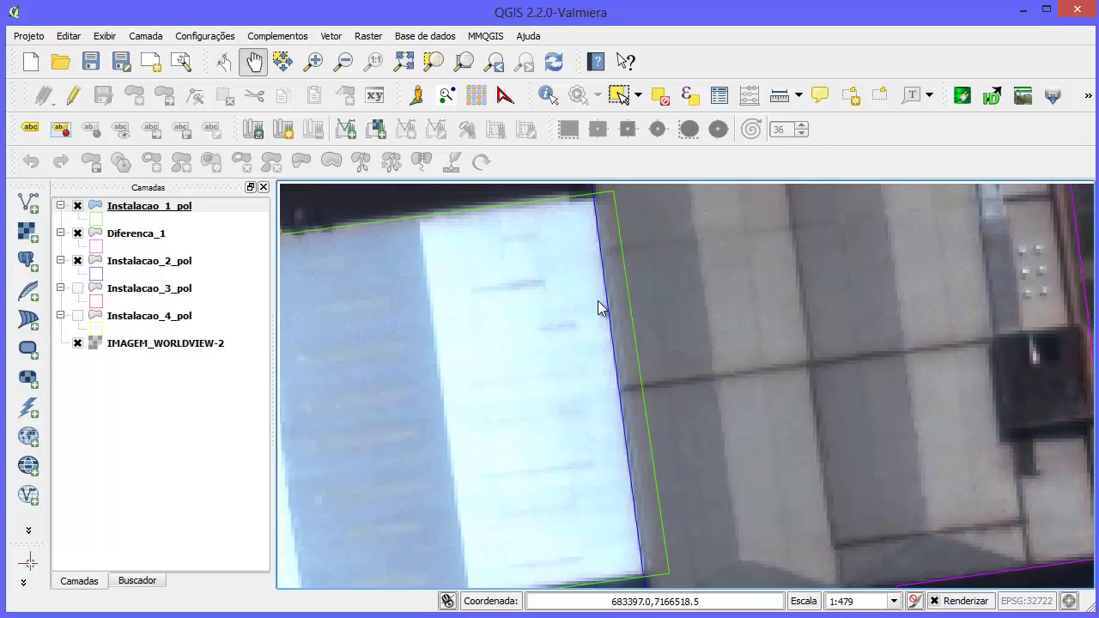
{"action": "scroll", "coordinate": [631, 289], "scroll_direction": "down", "scroll_amount": 2}
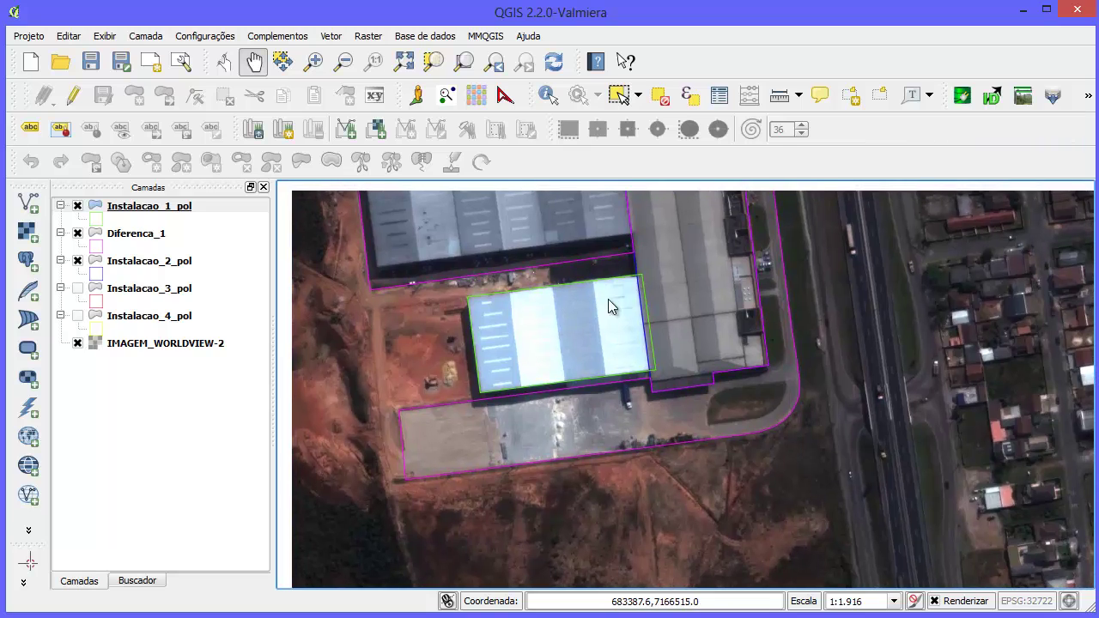
{"action": "scroll", "coordinate": [647, 320], "scroll_direction": "up", "scroll_amount": 1}
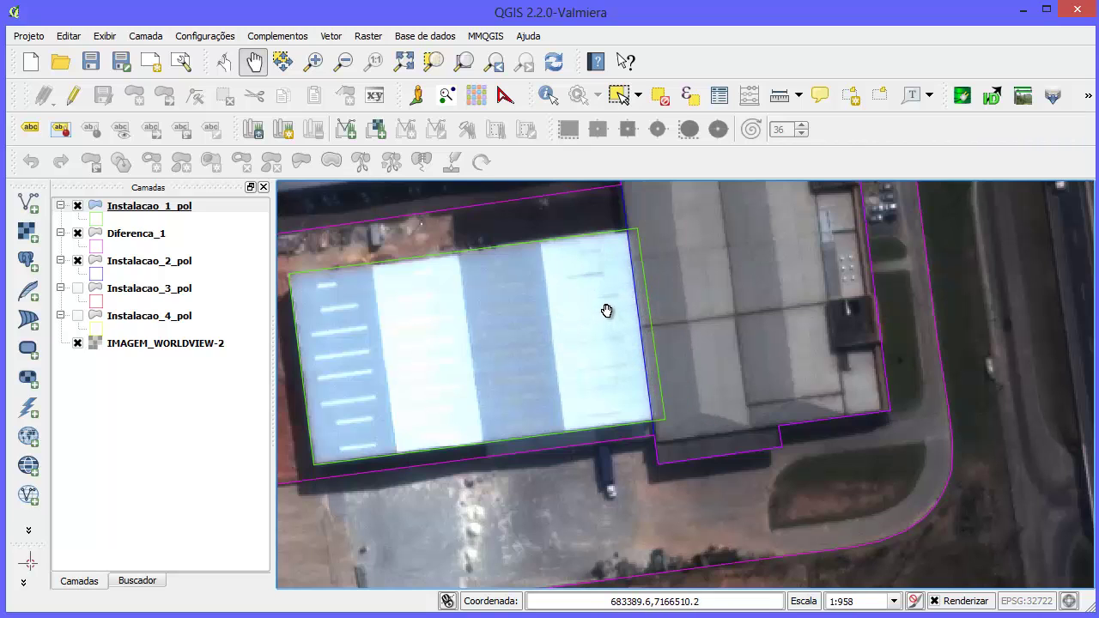
{"action": "left_click_drag", "start_coordinate": [469, 270], "coordinate": [534, 338]}
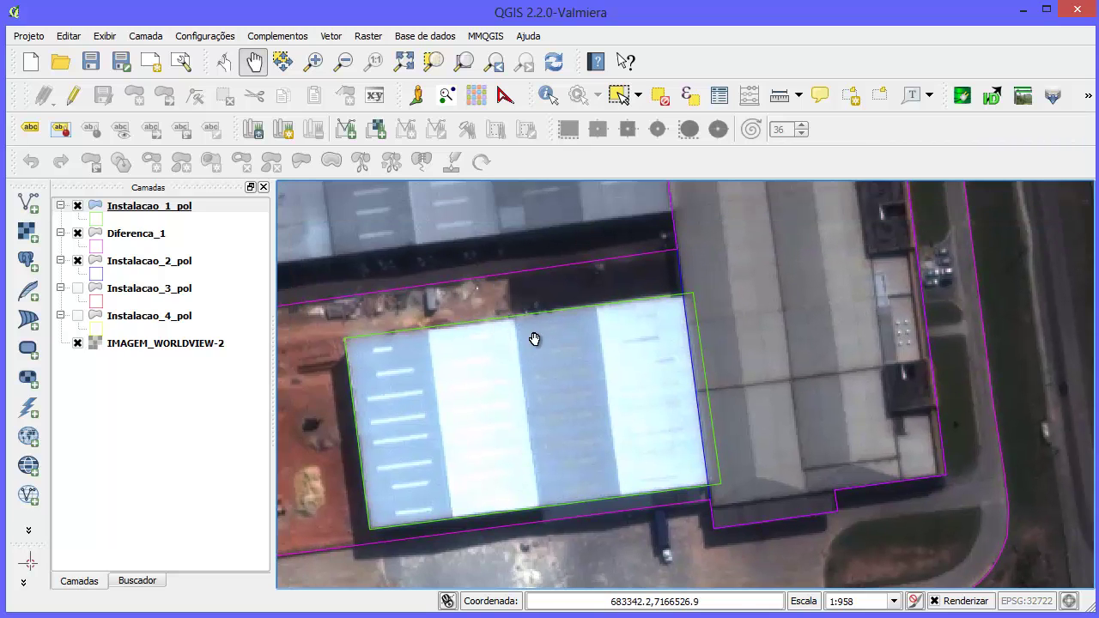
Step: Move the Diferenca_1 layer below Instalacao_4_pol in the layer order, directly above the WorldView-2 image
{"action": "left_click", "coordinate": [187, 211]}
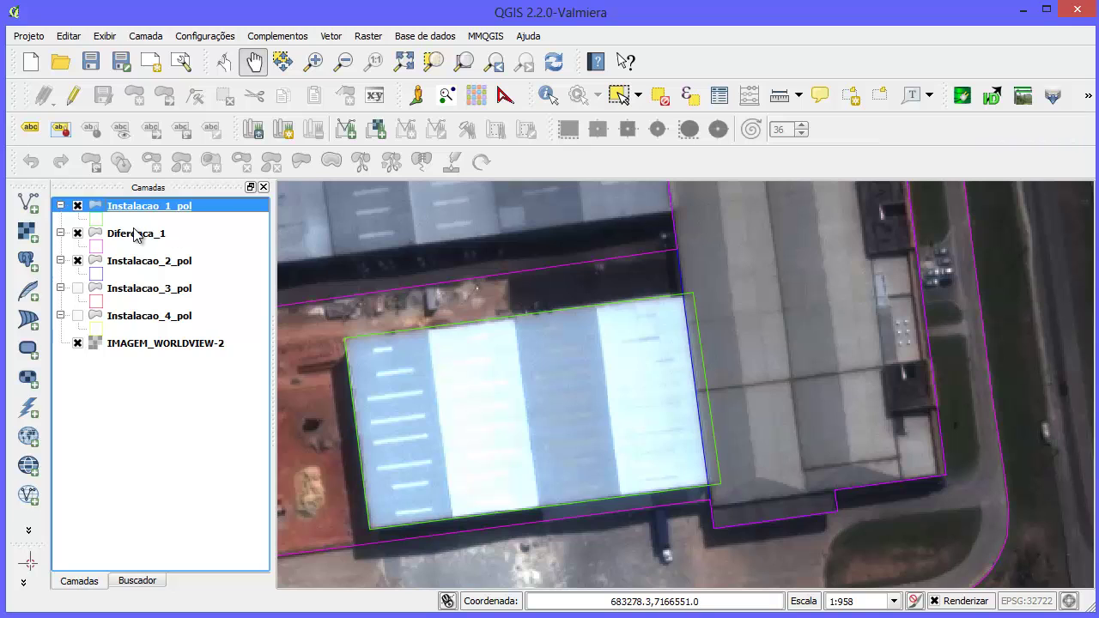
{"action": "left_click_drag", "start_coordinate": [122, 243], "coordinate": [95, 299]}
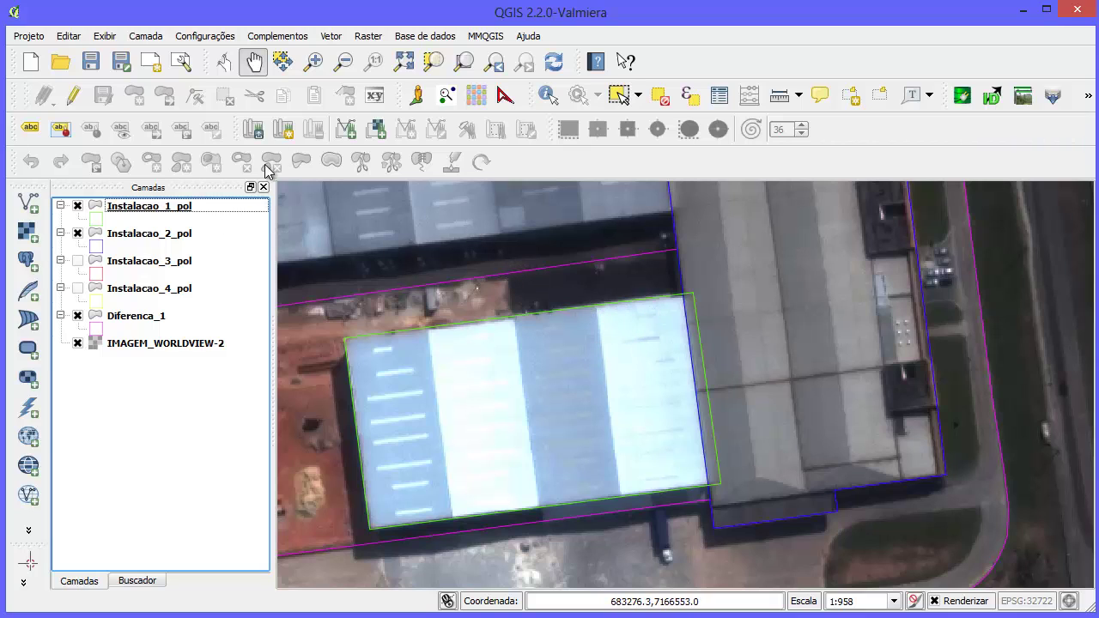
Step: Select the building polygon of the Instalacao_1_pol layer and enable editing on that layer
{"action": "left_click", "coordinate": [160, 213]}
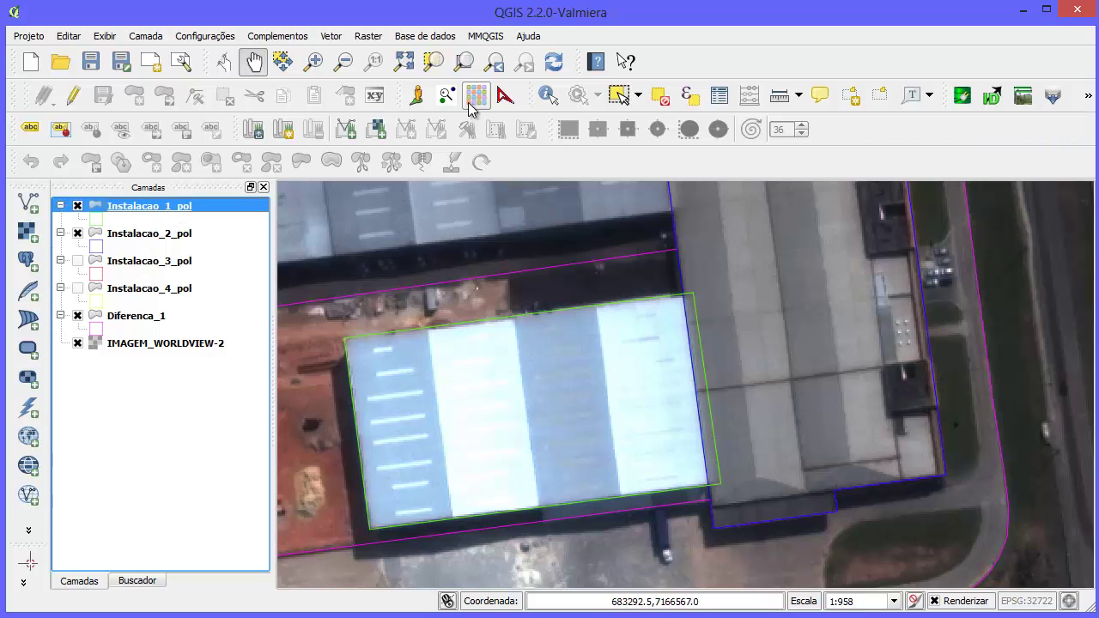
{"action": "left_click", "coordinate": [615, 95]}
{"action": "left_click", "coordinate": [594, 323]}
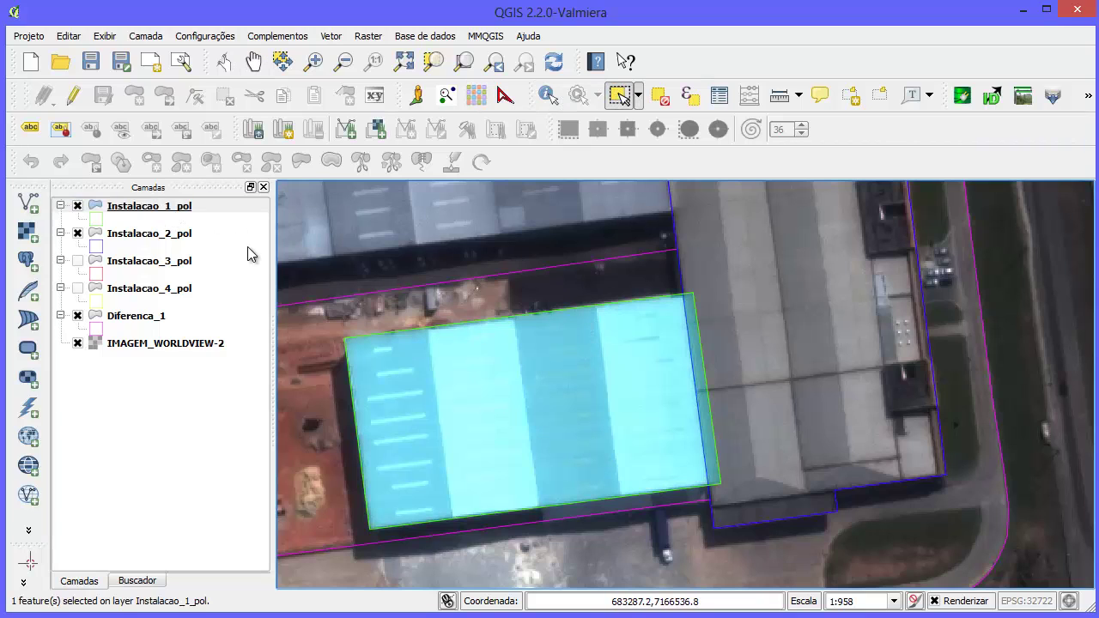
{"action": "left_click", "coordinate": [73, 95]}
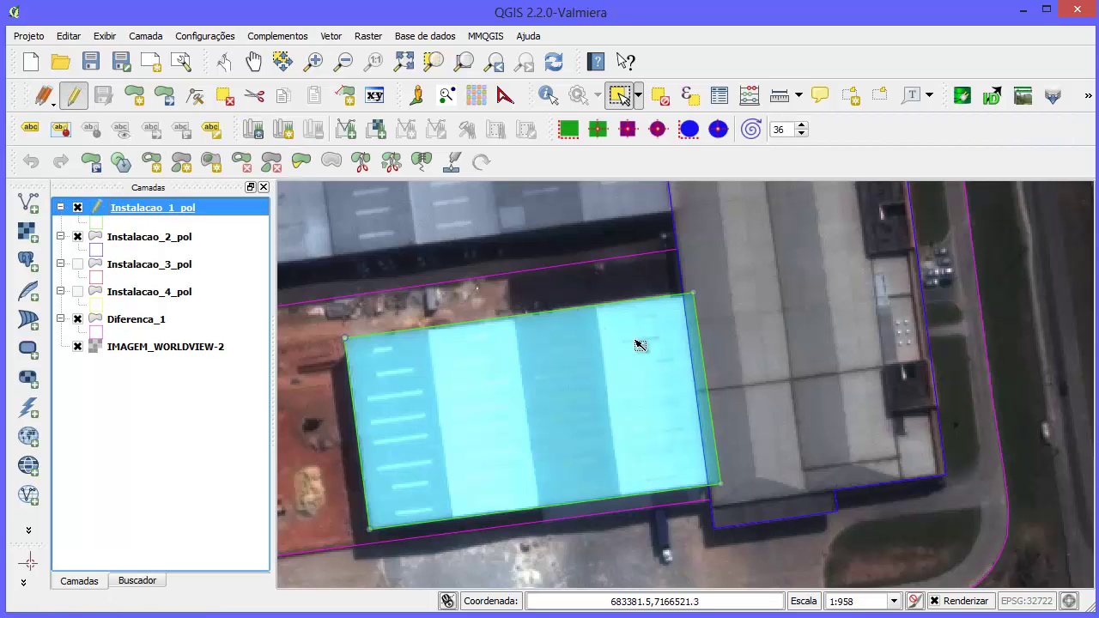
Step: Start the Split Features tool for the Instalacao_1_pol edge that overlaps Instalacao_2_pol
{"action": "scroll", "coordinate": [680, 403], "scroll_direction": "up", "scroll_amount": 1}
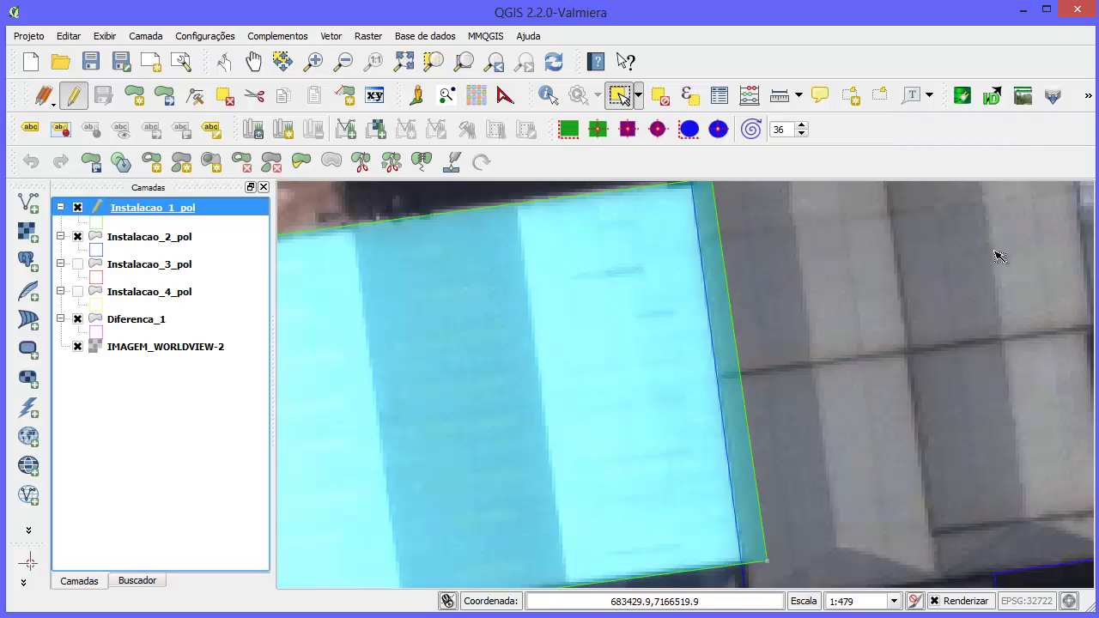
{"action": "left_click", "coordinate": [253, 61]}
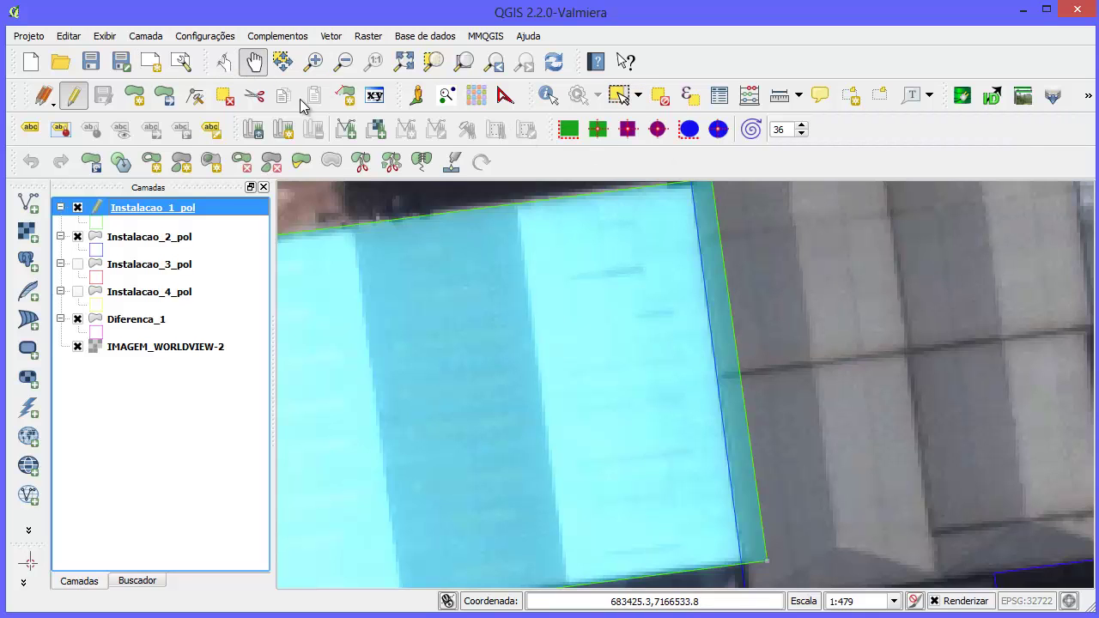
{"action": "left_click_drag", "start_coordinate": [472, 271], "coordinate": [513, 297]}
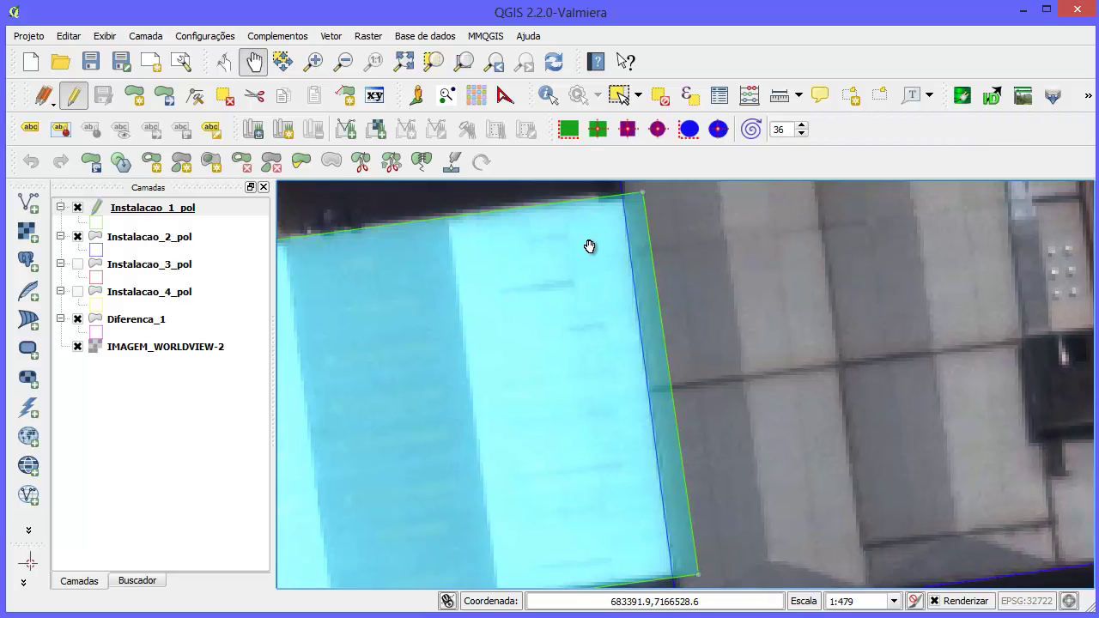
{"action": "left_click", "coordinate": [361, 163]}
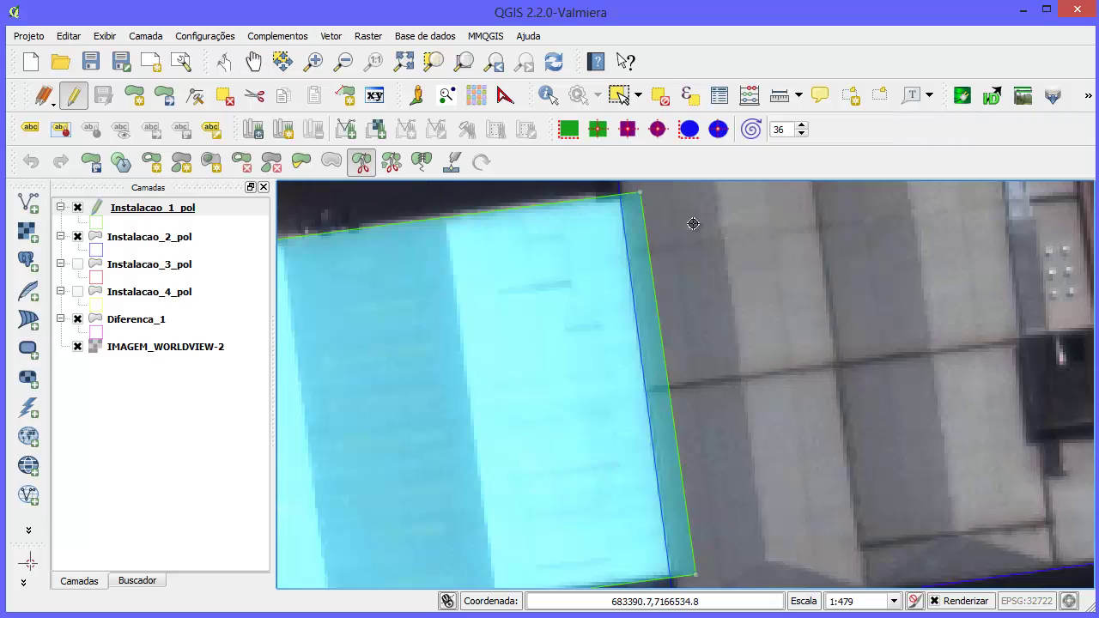
Step: Enable snapping for the Instalacao_1_pol layer with a tolerance of 15 pixels and confirm the snapping options
{"action": "left_click", "coordinate": [203, 37]}
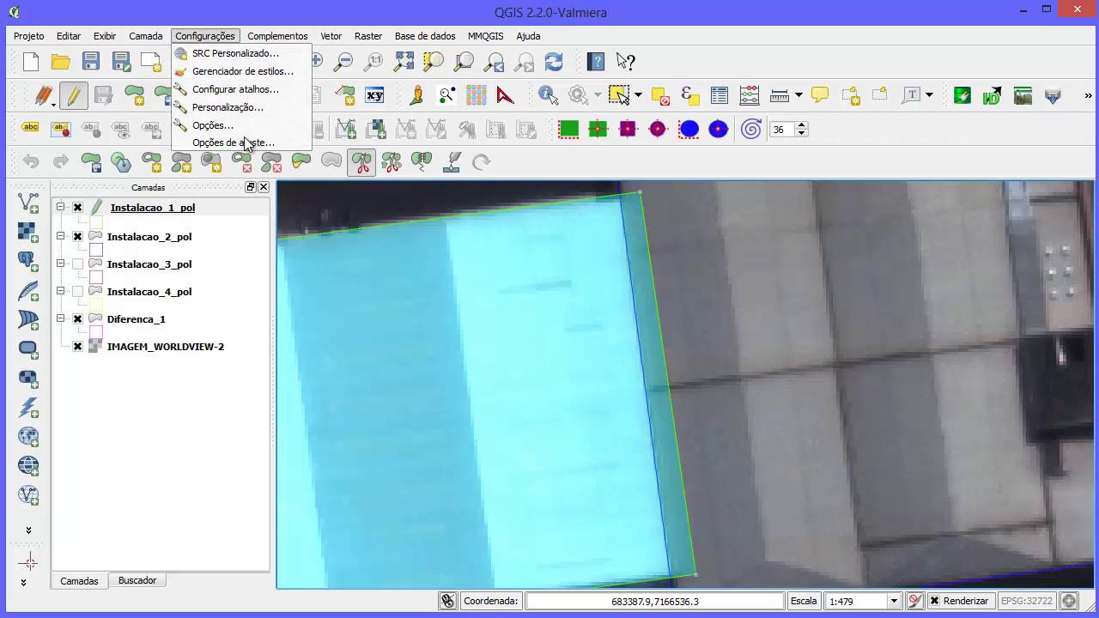
{"action": "left_click", "coordinate": [290, 146]}
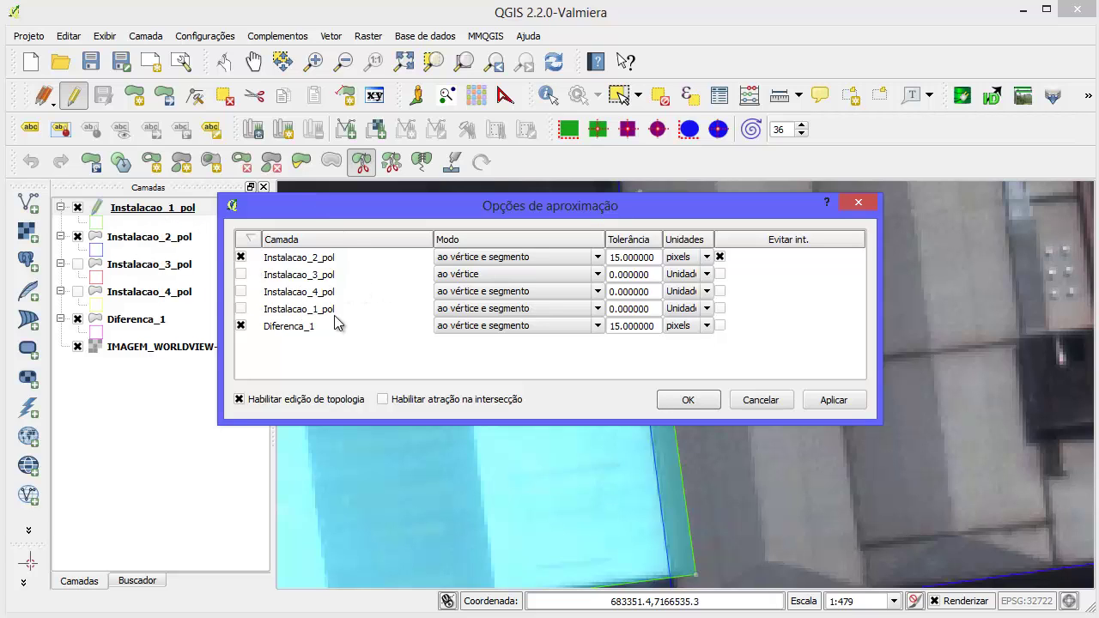
{"action": "left_click", "coordinate": [276, 315]}
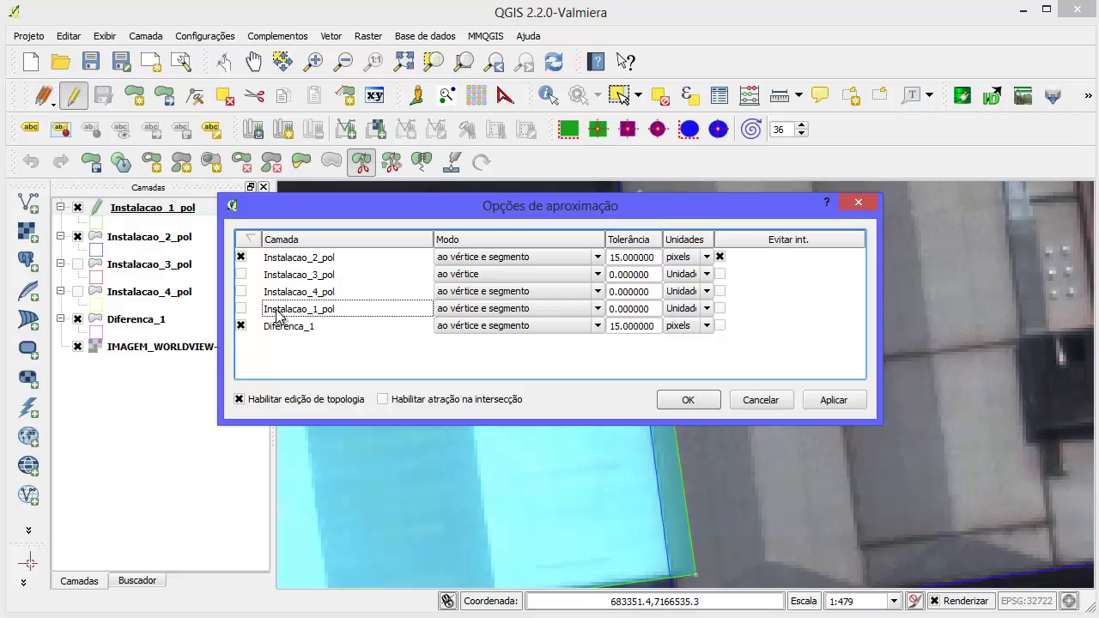
{"action": "left_click", "coordinate": [241, 309]}
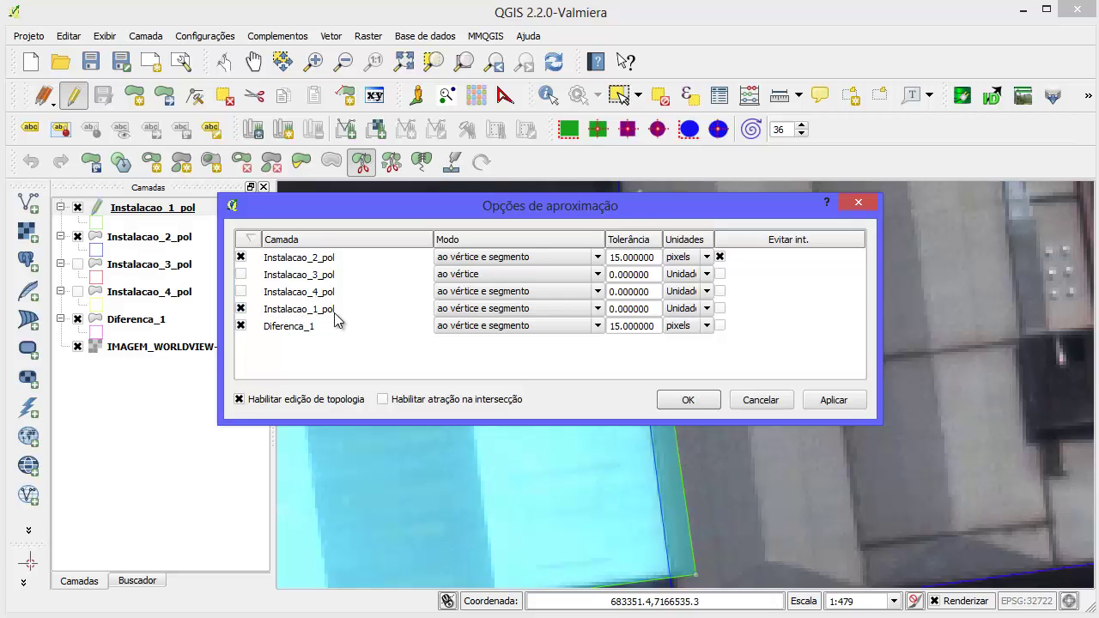
{"action": "left_click", "coordinate": [611, 308]}
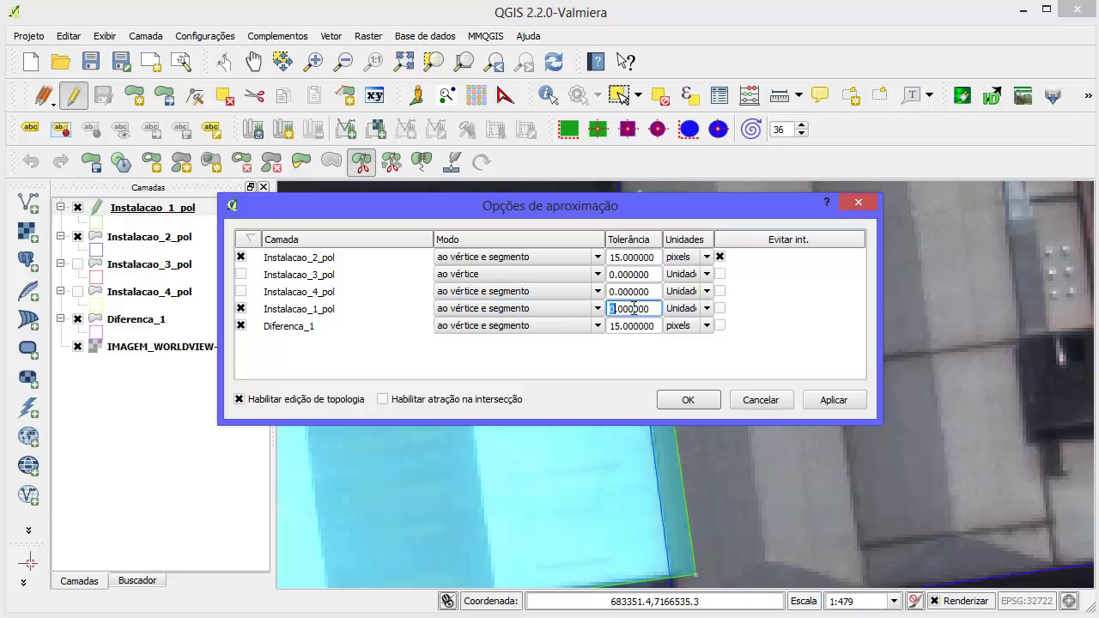
{"action": "left_click", "coordinate": [687, 309]}
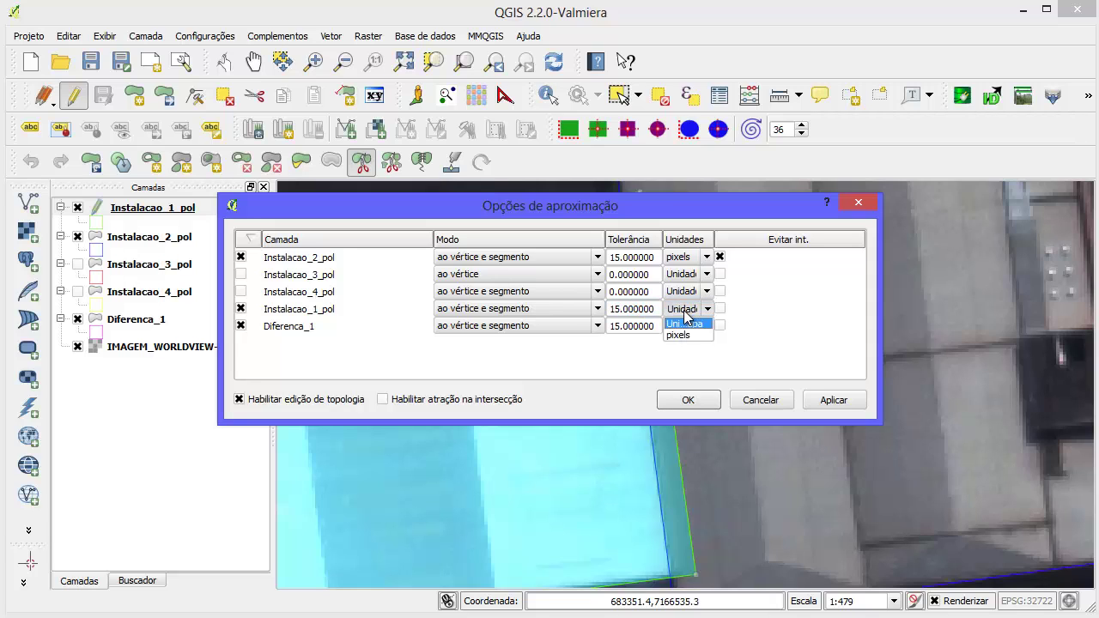
{"action": "left_click", "coordinate": [697, 341]}
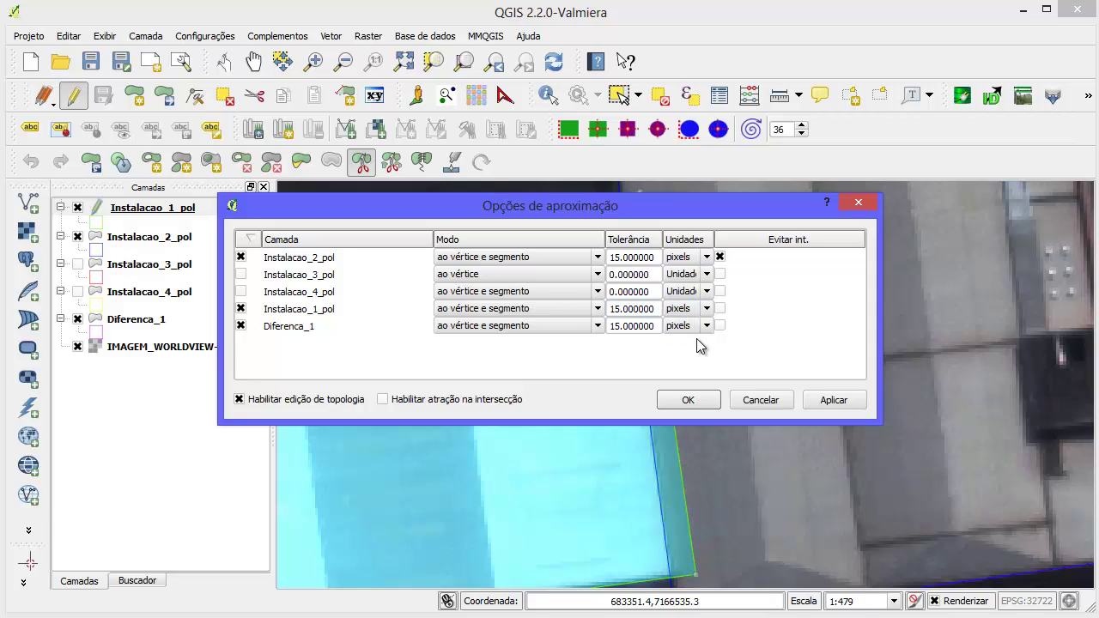
{"action": "left_click", "coordinate": [687, 400]}
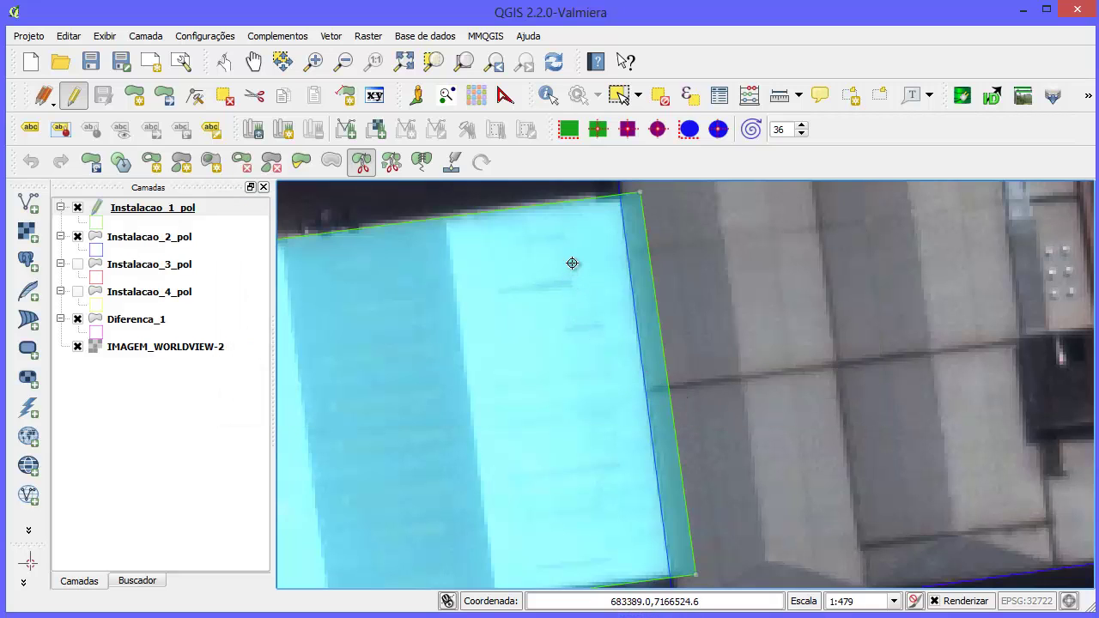
Step: Split the selected Instalacao_1_pol polygon with a line across its easternmost roof section, roughly parallel to and west of the Instalacao_2_pol boundary
{"action": "left_click", "coordinate": [673, 190]}
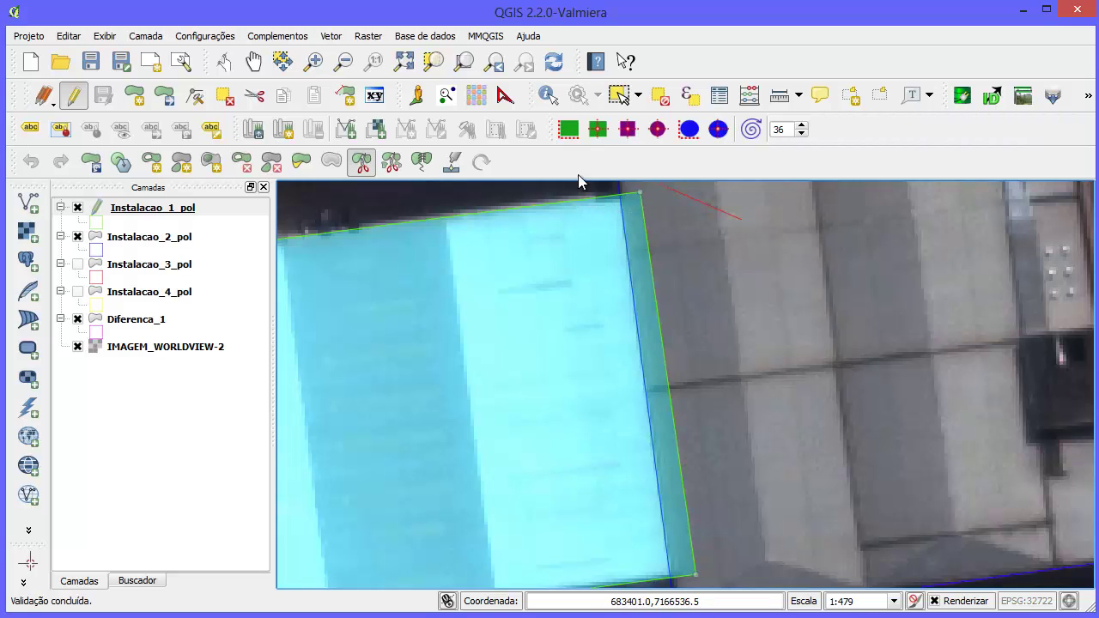
{"action": "left_click", "coordinate": [534, 189]}
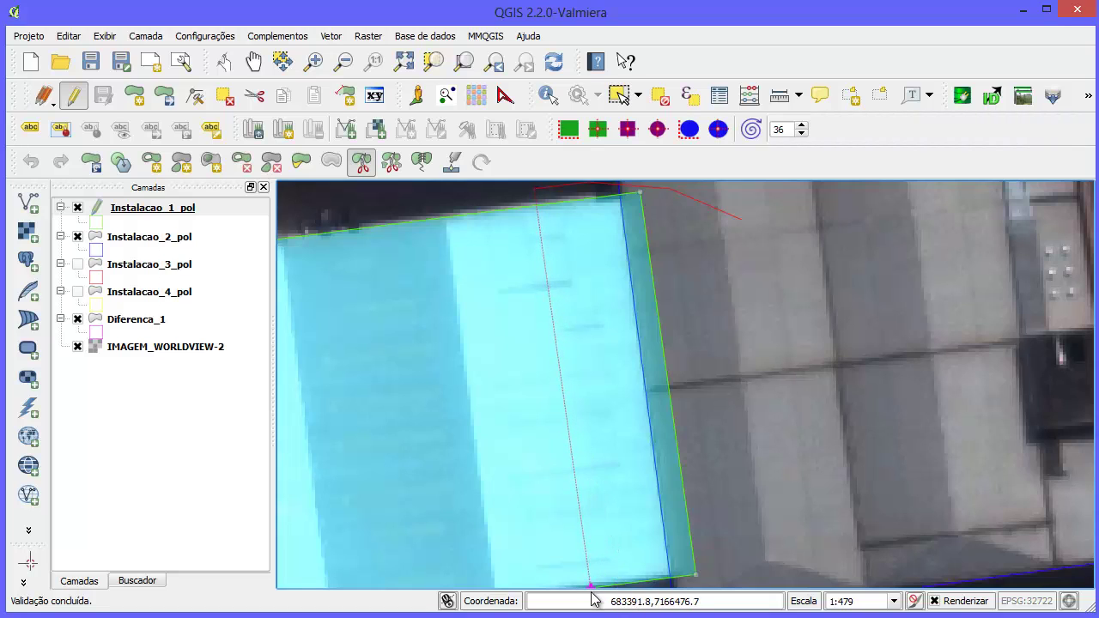
{"action": "scroll", "coordinate": [589, 527], "scroll_direction": "down", "scroll_amount": 2}
{"action": "scroll", "coordinate": [589, 527], "scroll_direction": "up", "scroll_amount": 1}
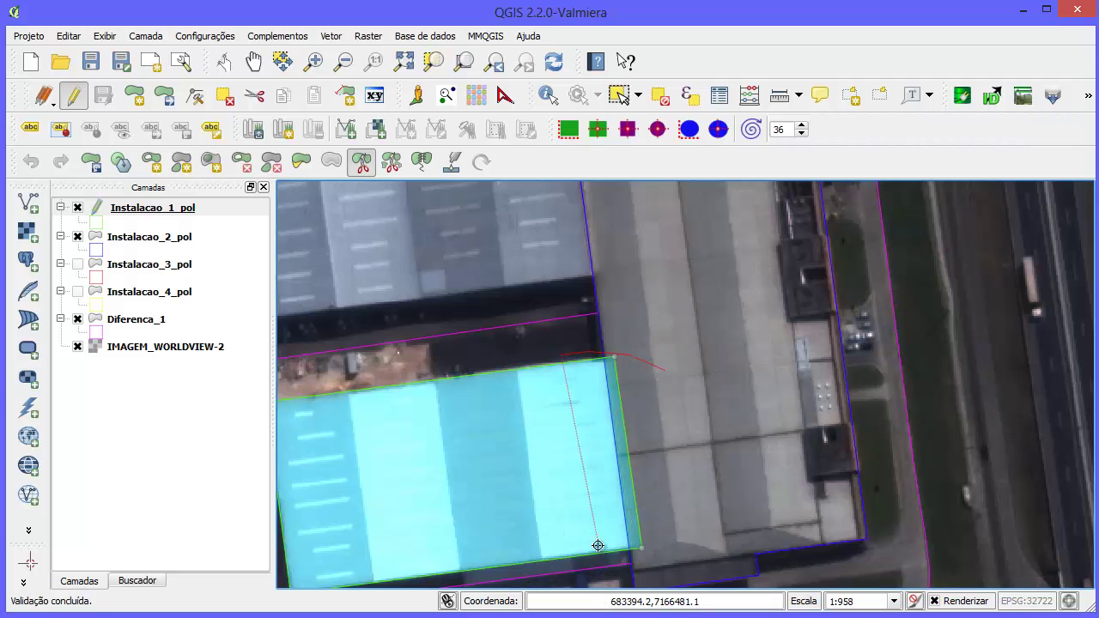
{"action": "left_click", "coordinate": [592, 556]}
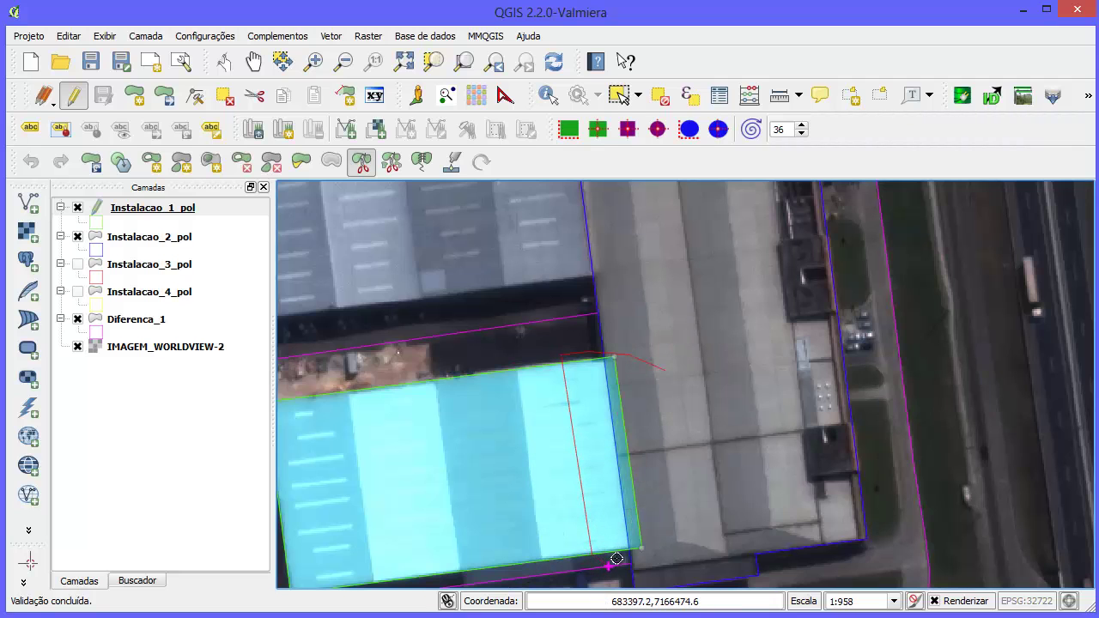
{"action": "left_click", "coordinate": [659, 563]}
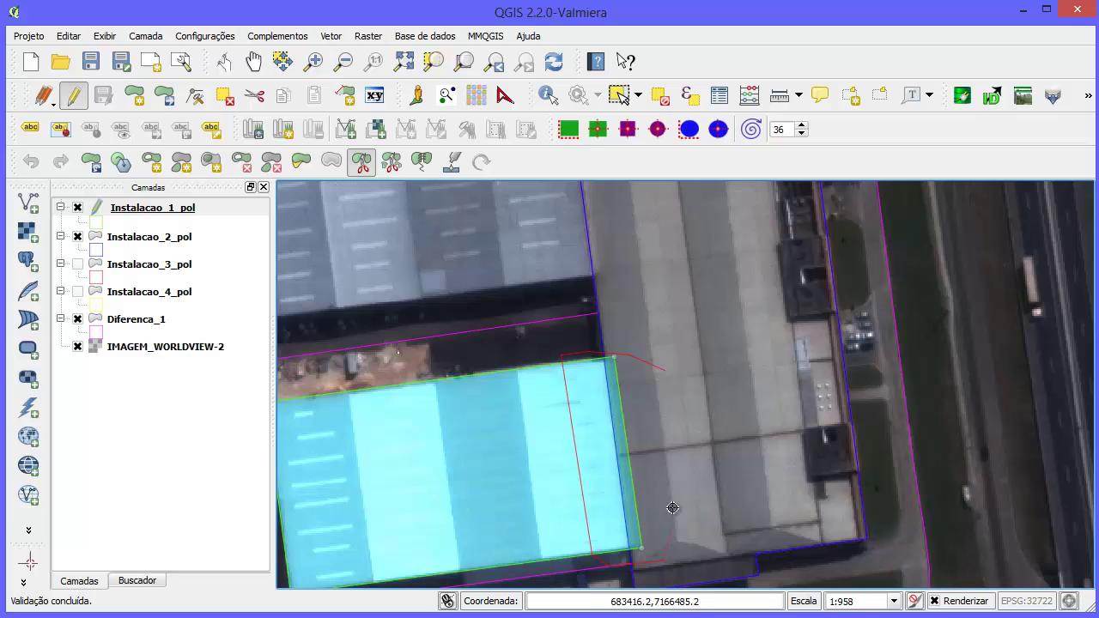
{"action": "right_click", "coordinate": [674, 459]}
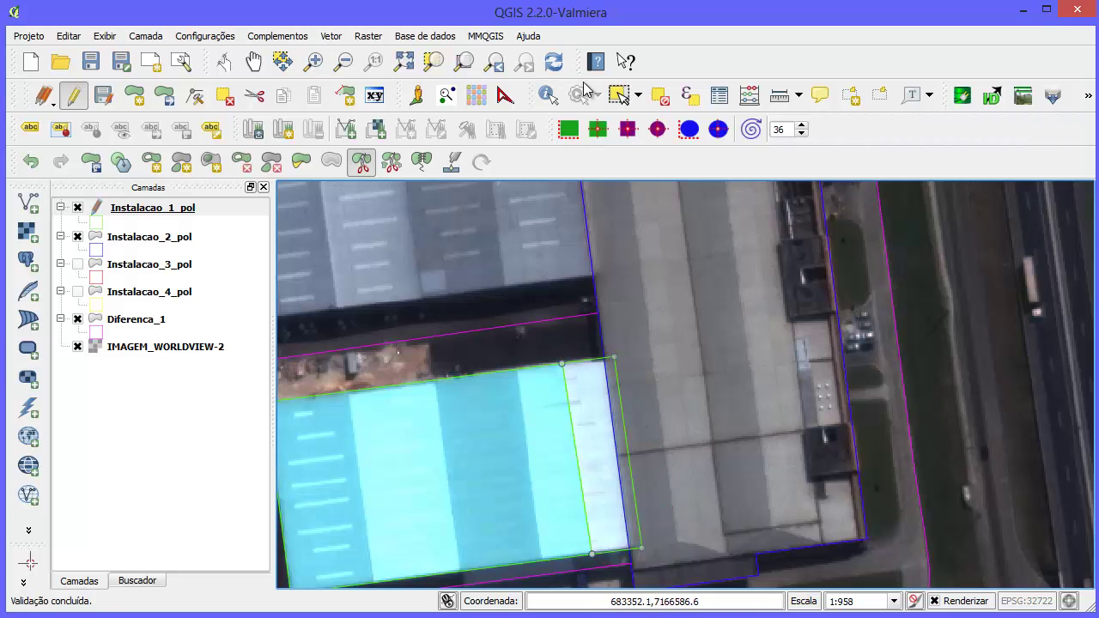
Step: Delete the narrow eastern strip split off from the Instalacao_1_pol building polygon
{"action": "left_click", "coordinate": [620, 95]}
{"action": "left_click", "coordinate": [607, 403]}
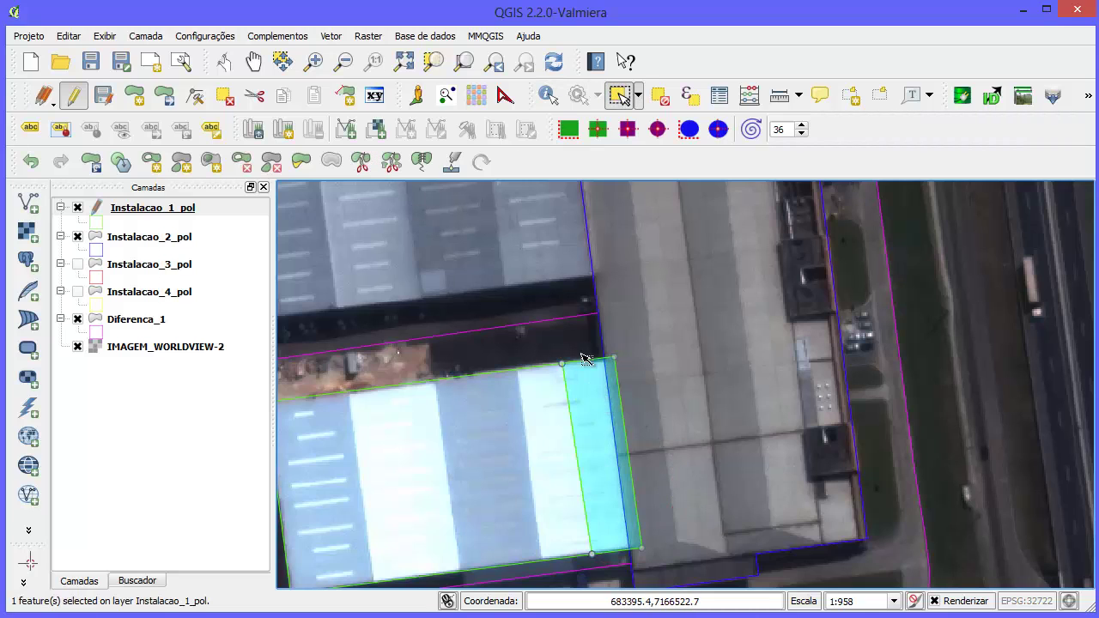
{"action": "left_click", "coordinate": [225, 96]}
{"action": "scroll", "coordinate": [558, 481], "scroll_direction": "up", "scroll_amount": 1}
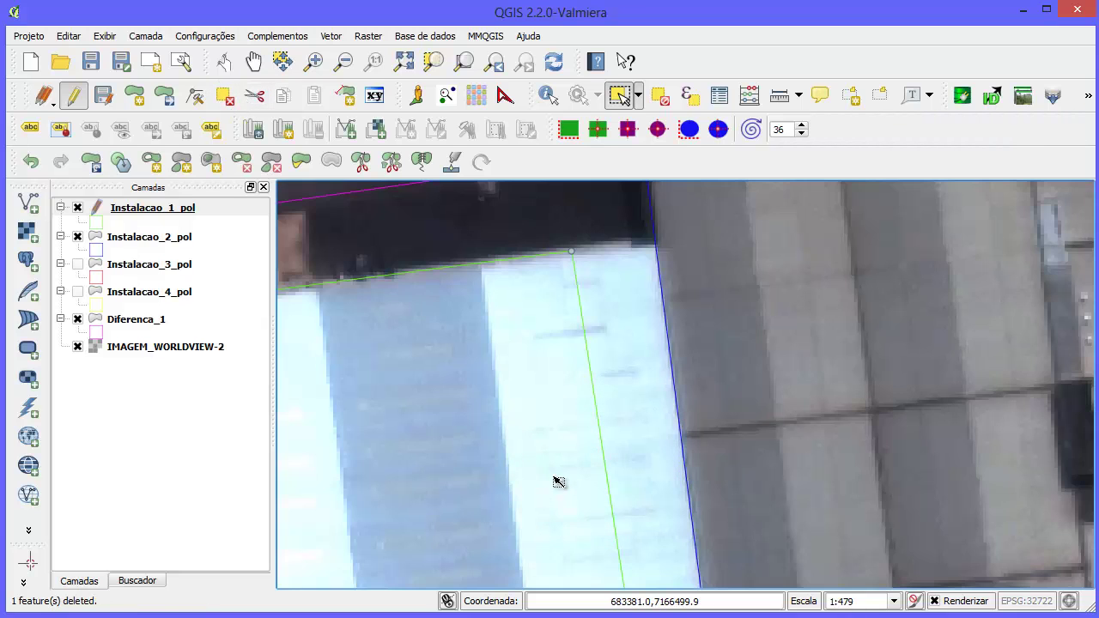
{"action": "scroll", "coordinate": [554, 482], "scroll_direction": "down", "scroll_amount": 1}
{"action": "scroll", "coordinate": [577, 498], "scroll_direction": "up", "scroll_amount": 1}
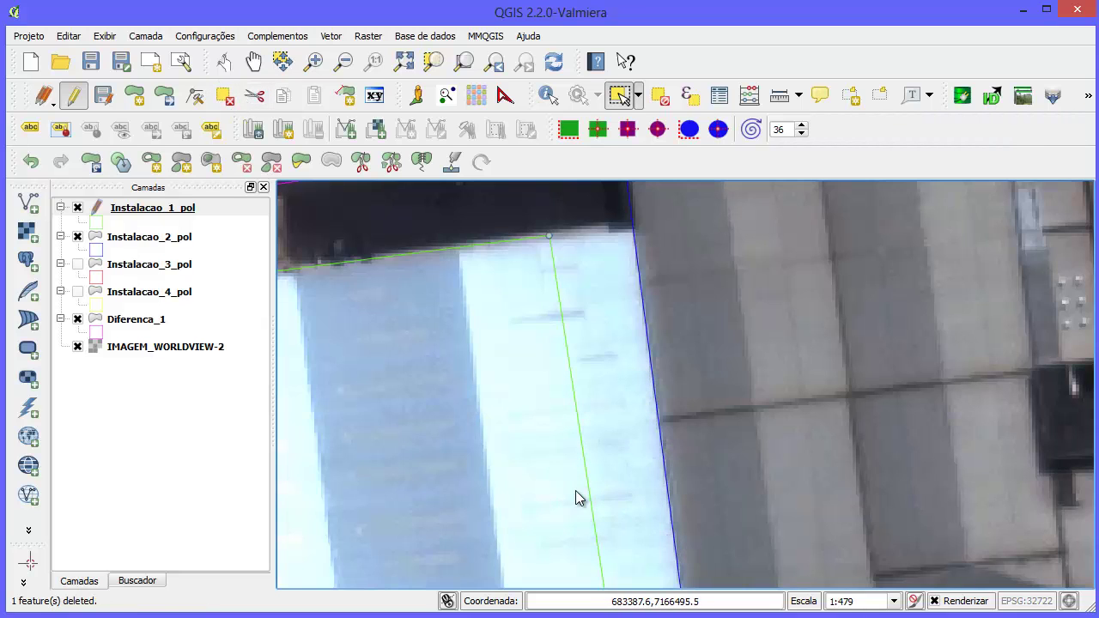
{"action": "scroll", "coordinate": [577, 498], "scroll_direction": "down", "scroll_amount": 1}
{"action": "scroll", "coordinate": [605, 556], "scroll_direction": "up", "scroll_amount": 1}
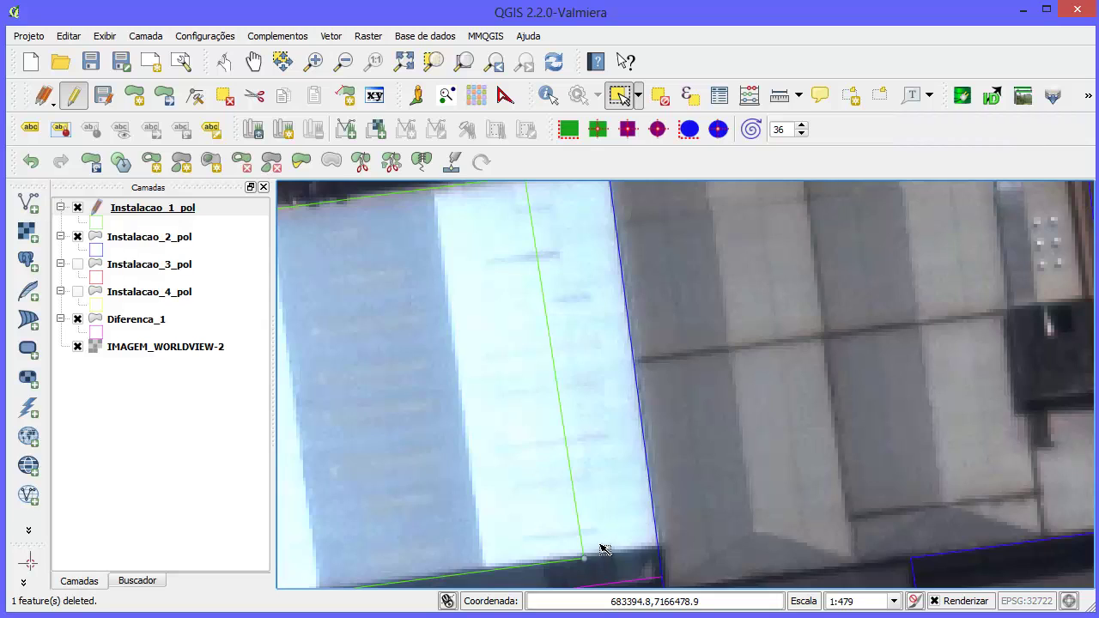
{"action": "scroll", "coordinate": [605, 551], "scroll_direction": "down", "scroll_amount": 1}
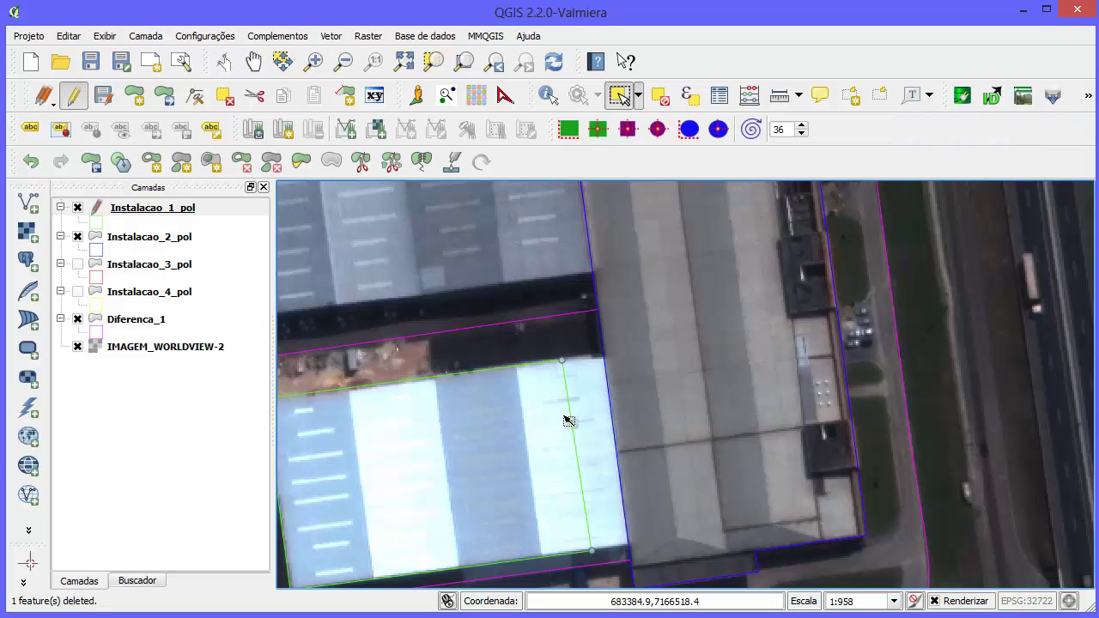
Step: Review the snapping options, checking intersection avoidance for Instalacao_2_pol, and confirm them
{"action": "left_click", "coordinate": [213, 38]}
{"action": "left_click", "coordinate": [203, 143]}
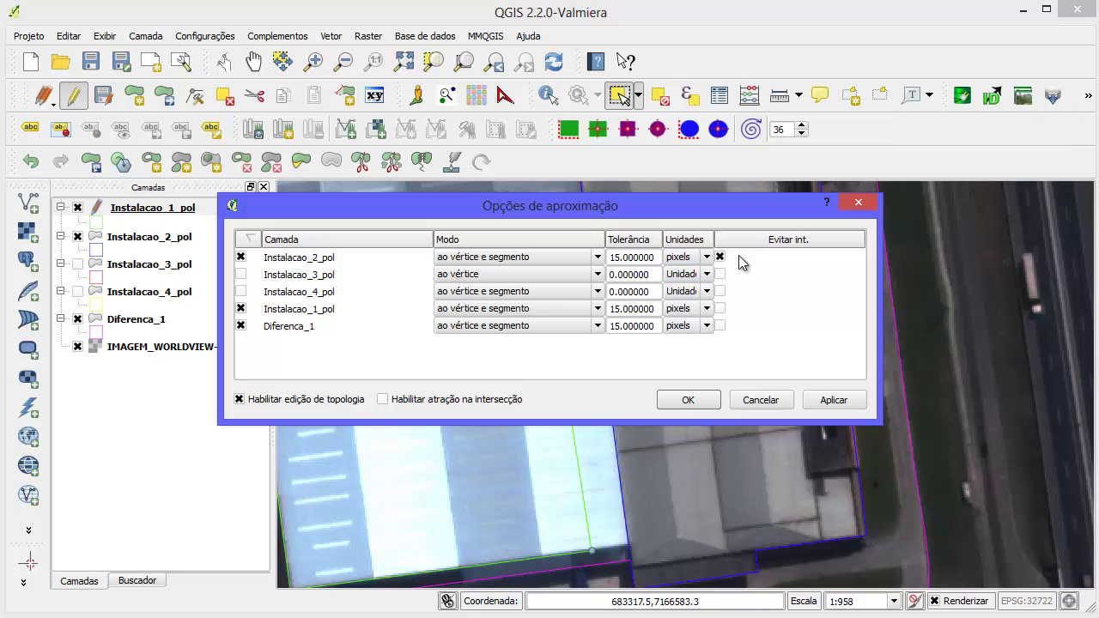
{"action": "left_click", "coordinate": [688, 399]}
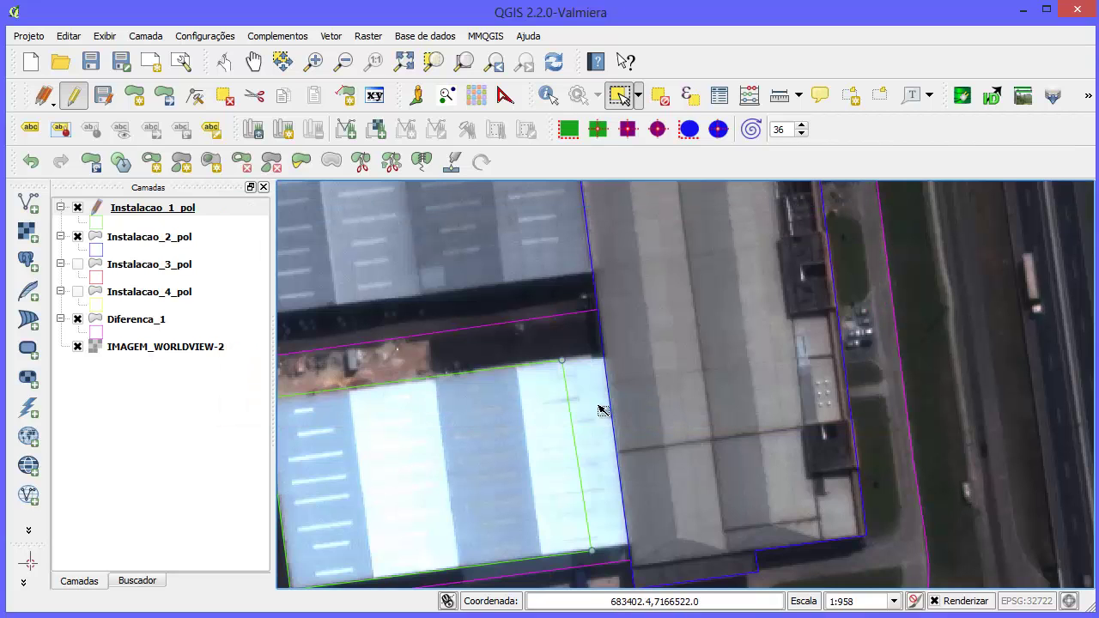
Step: Add an Instalacao_1_pol polygon with id 1 covering the missing eastern strip, overlapping both the remaining building and the Instalacao_2_pol boundary
{"action": "left_click", "coordinate": [134, 96]}
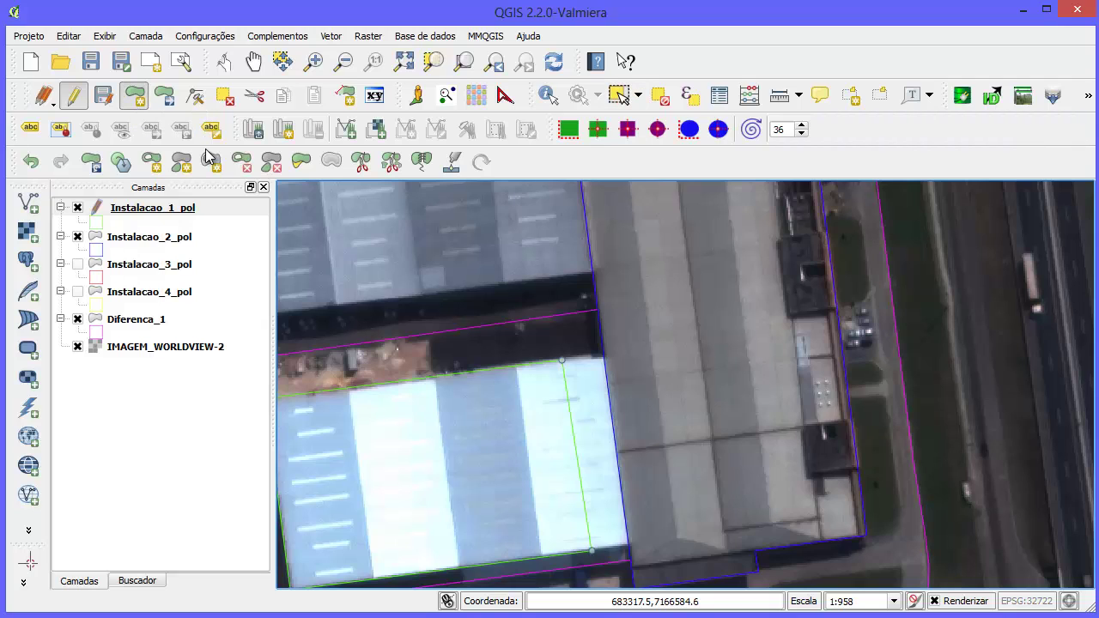
{"action": "left_click", "coordinate": [522, 418]}
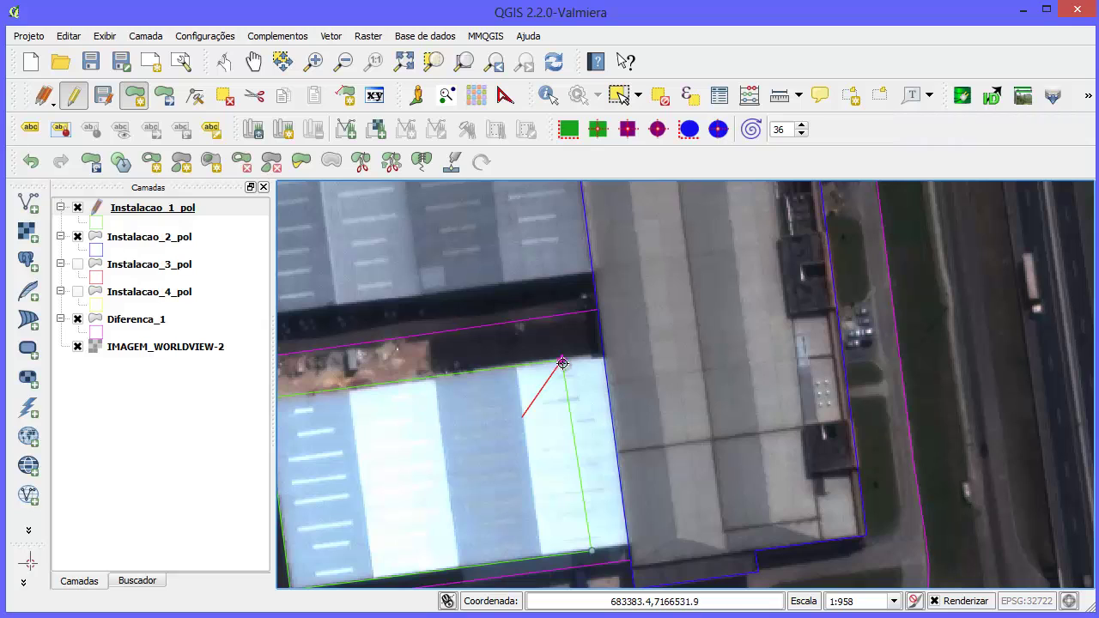
{"action": "left_click", "coordinate": [562, 363]}
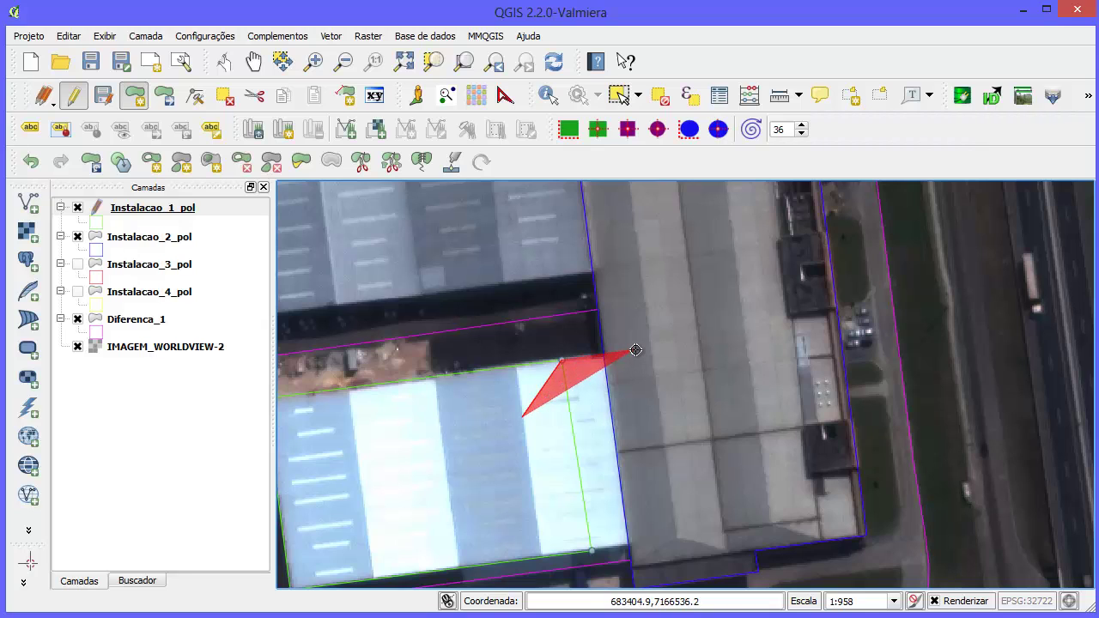
{"action": "left_click", "coordinate": [635, 350]}
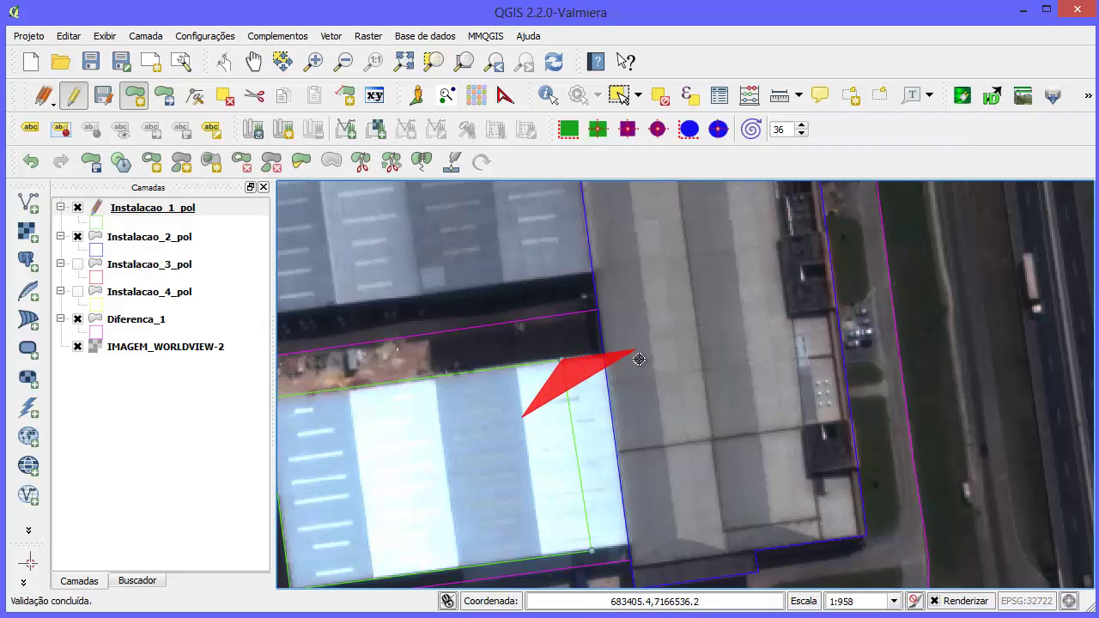
{"action": "left_click", "coordinate": [660, 538]}
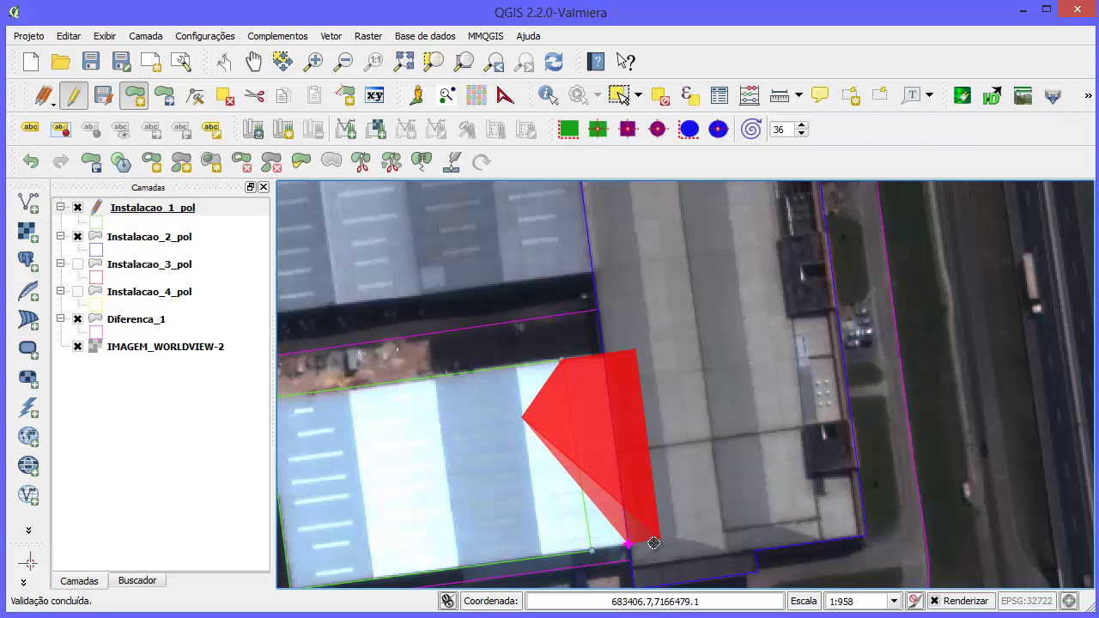
{"action": "left_click", "coordinate": [583, 552]}
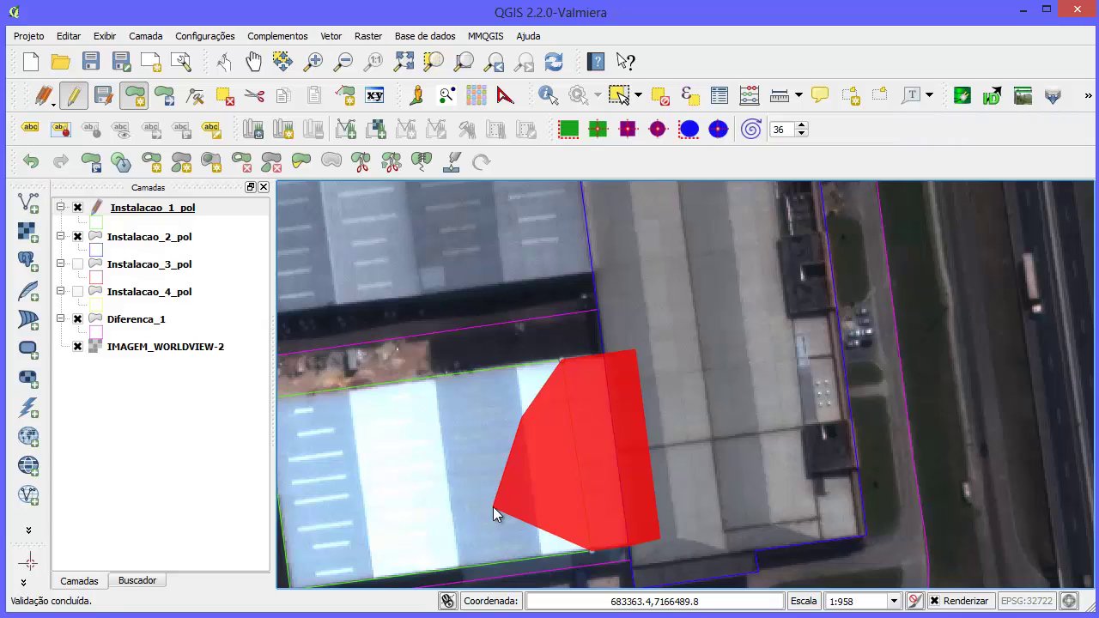
{"action": "right_click", "coordinate": [492, 506]}
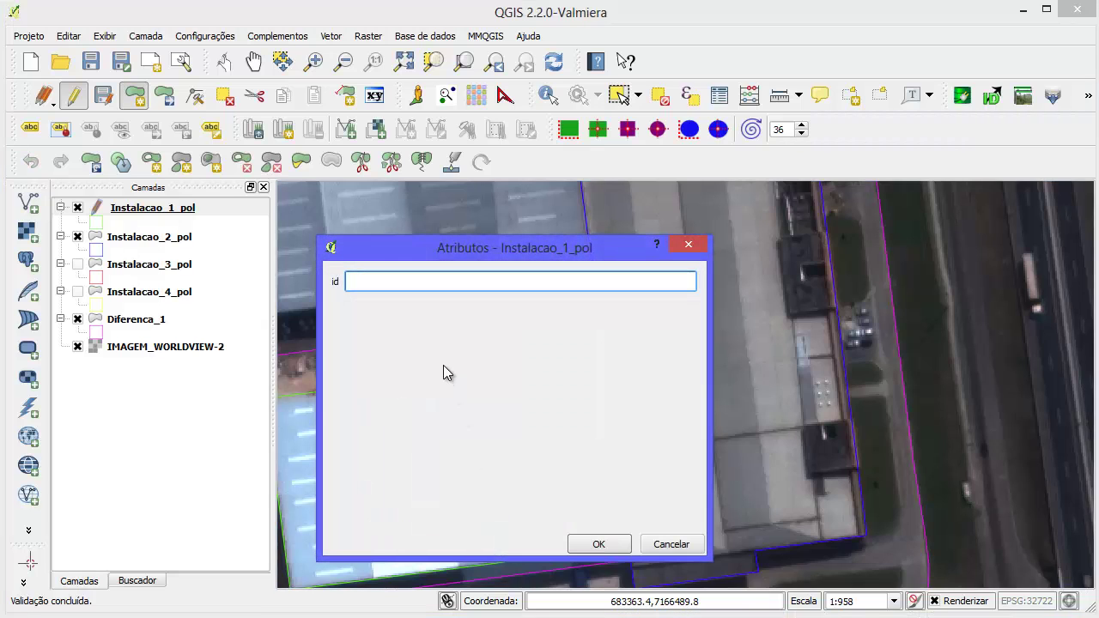
{"action": "type", "text": "1"}
{"action": "left_click", "coordinate": [598, 543]}
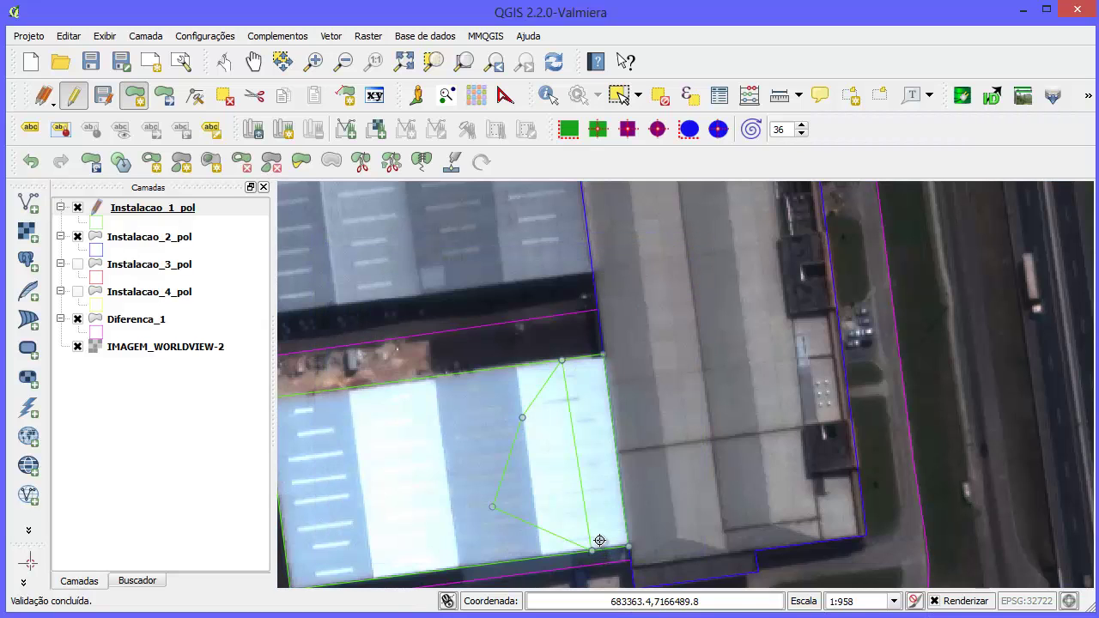
Step: Select both Instalacao_1_pol features in the attribute table and merge them into one, keeping id 0
{"action": "scroll", "coordinate": [581, 501], "scroll_direction": "down", "scroll_amount": 1}
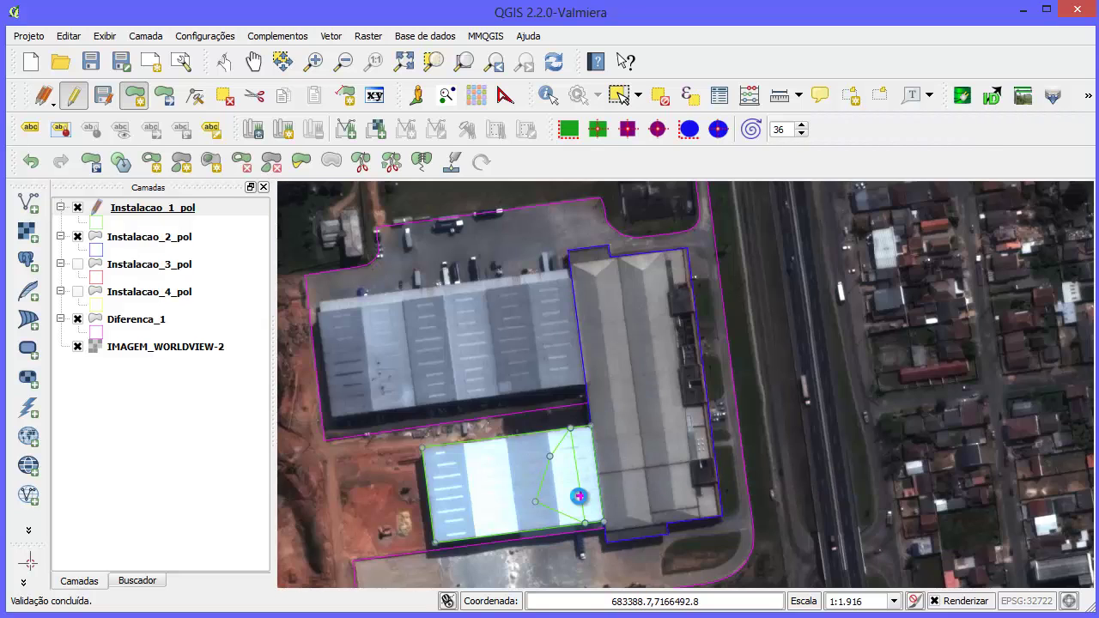
{"action": "scroll", "coordinate": [581, 508], "scroll_direction": "up", "scroll_amount": 2}
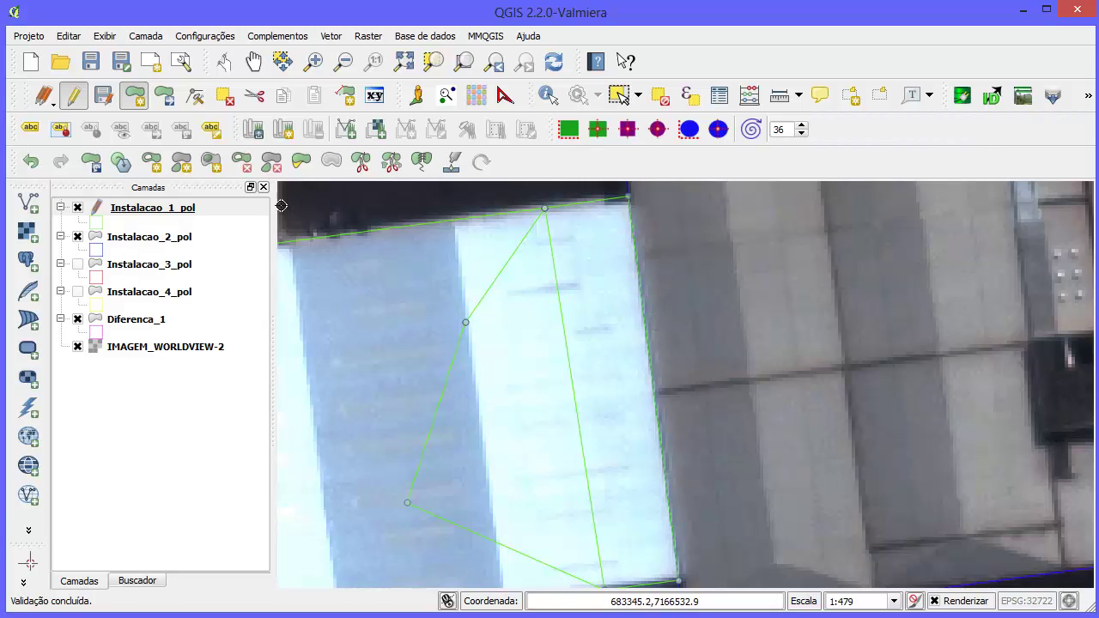
{"action": "scroll", "coordinate": [457, 274], "scroll_direction": "down", "scroll_amount": 1}
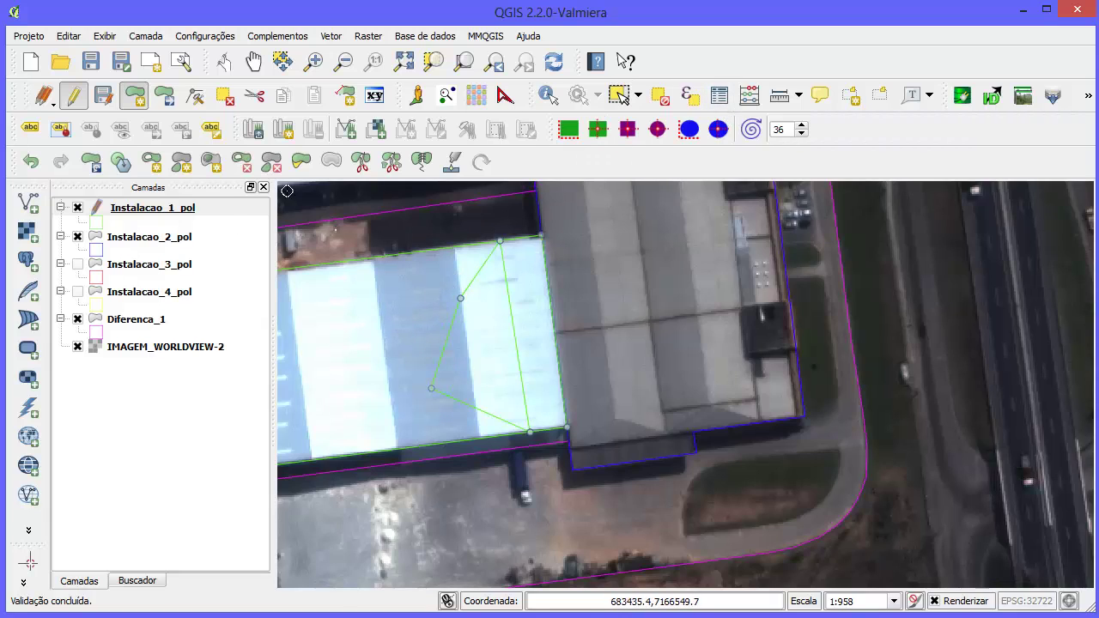
{"action": "left_click", "coordinate": [213, 211]}
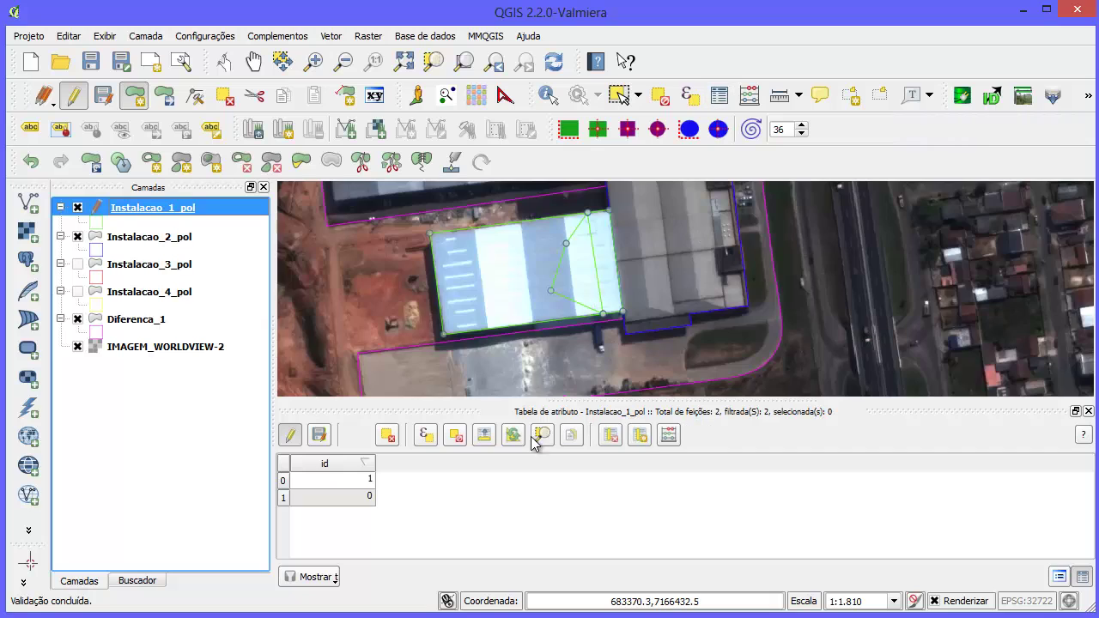
{"action": "left_click_drag", "start_coordinate": [292, 479], "coordinate": [292, 499]}
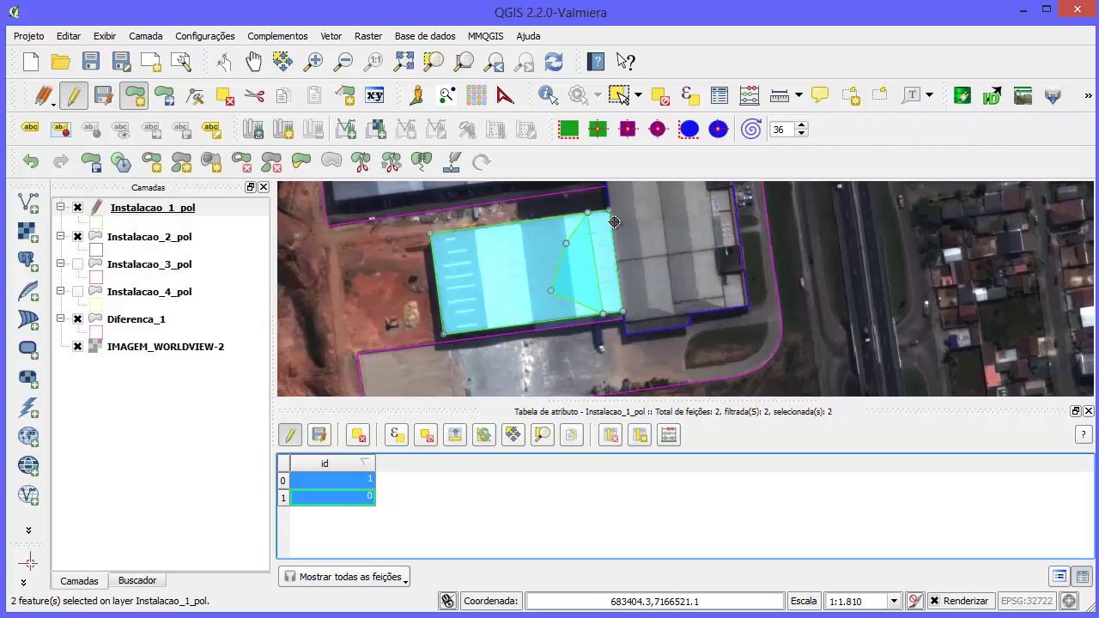
{"action": "left_click", "coordinate": [423, 163]}
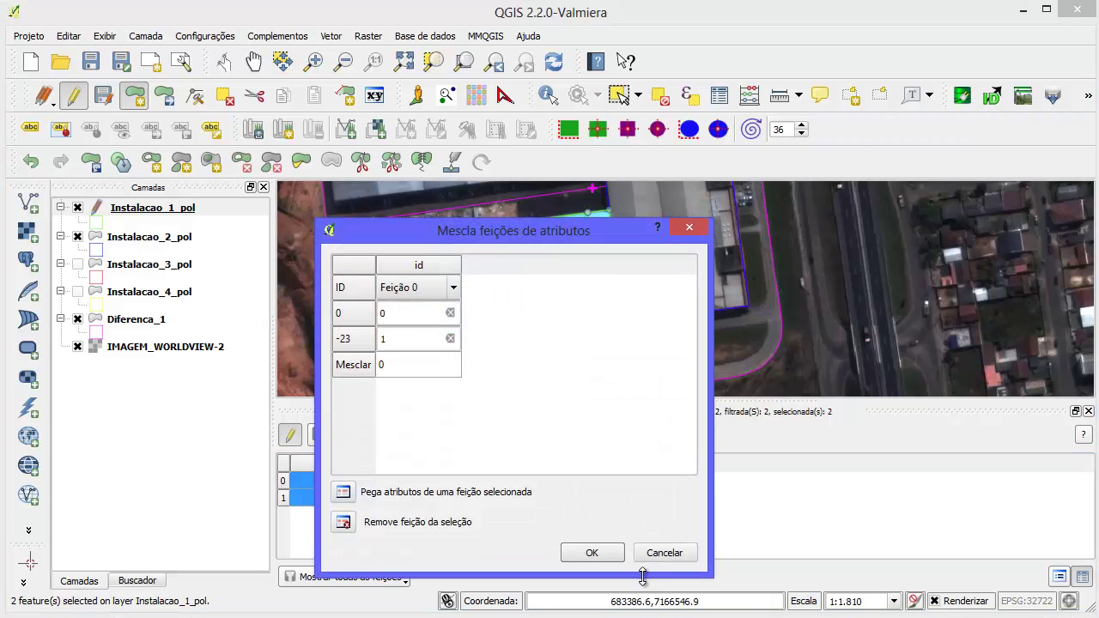
{"action": "left_click", "coordinate": [611, 558]}
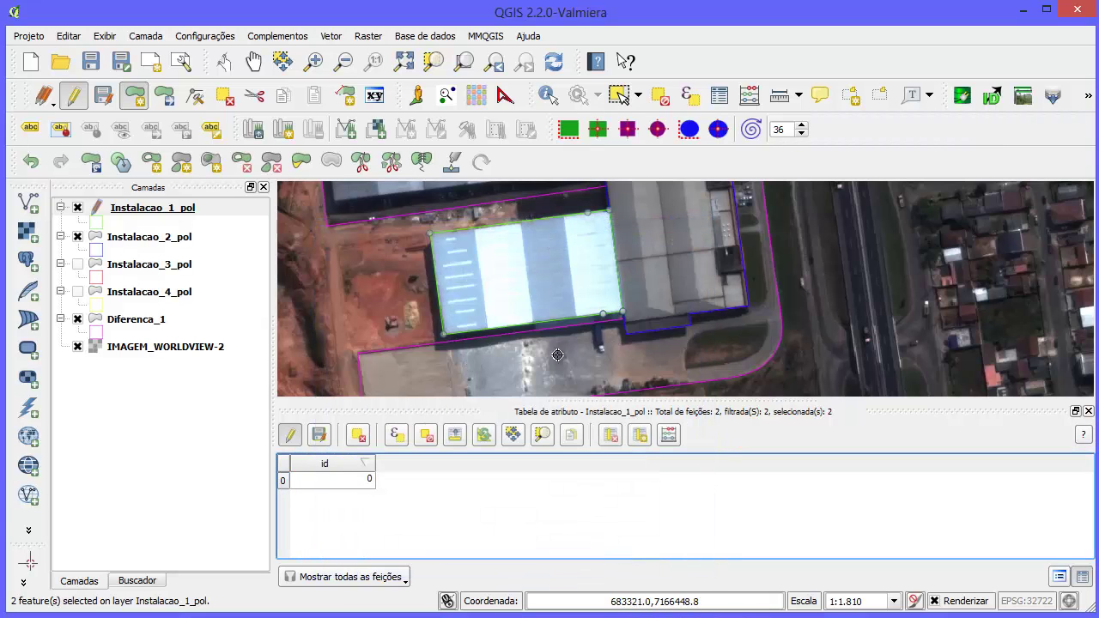
Step: Delete the leftover intermediate vertex on the north edge of the merged Instalacao_1_pol polygon with the node tool
{"action": "scroll", "coordinate": [638, 287], "scroll_direction": "up", "scroll_amount": 1}
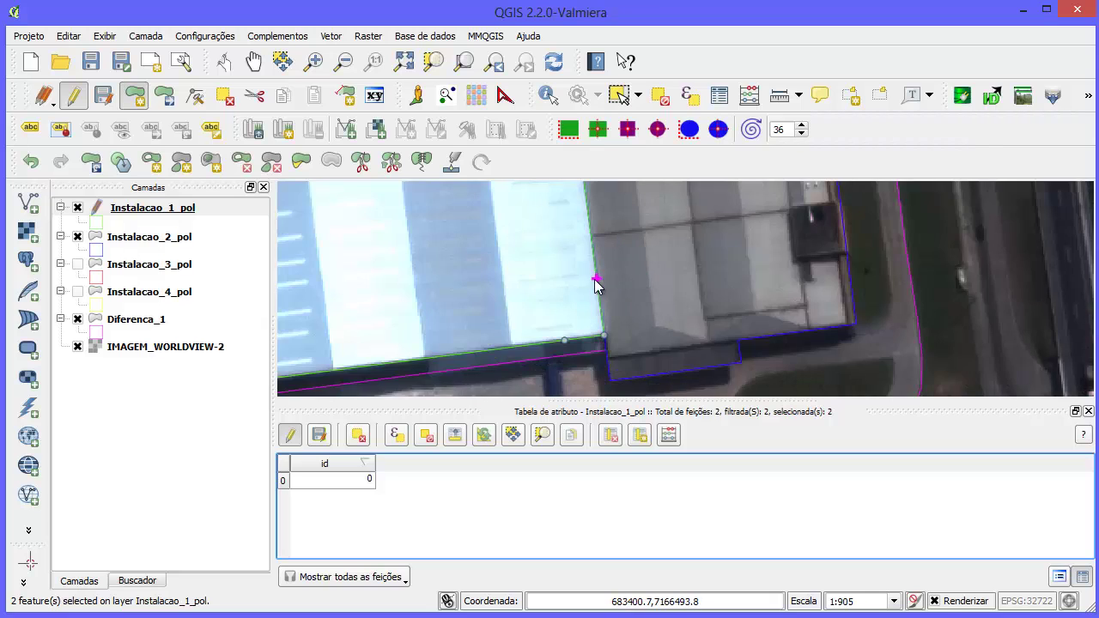
{"action": "scroll", "coordinate": [595, 292], "scroll_direction": "up", "scroll_amount": 1}
{"action": "scroll", "coordinate": [584, 307], "scroll_direction": "down", "scroll_amount": 2}
{"action": "scroll", "coordinate": [556, 235], "scroll_direction": "up", "scroll_amount": 3}
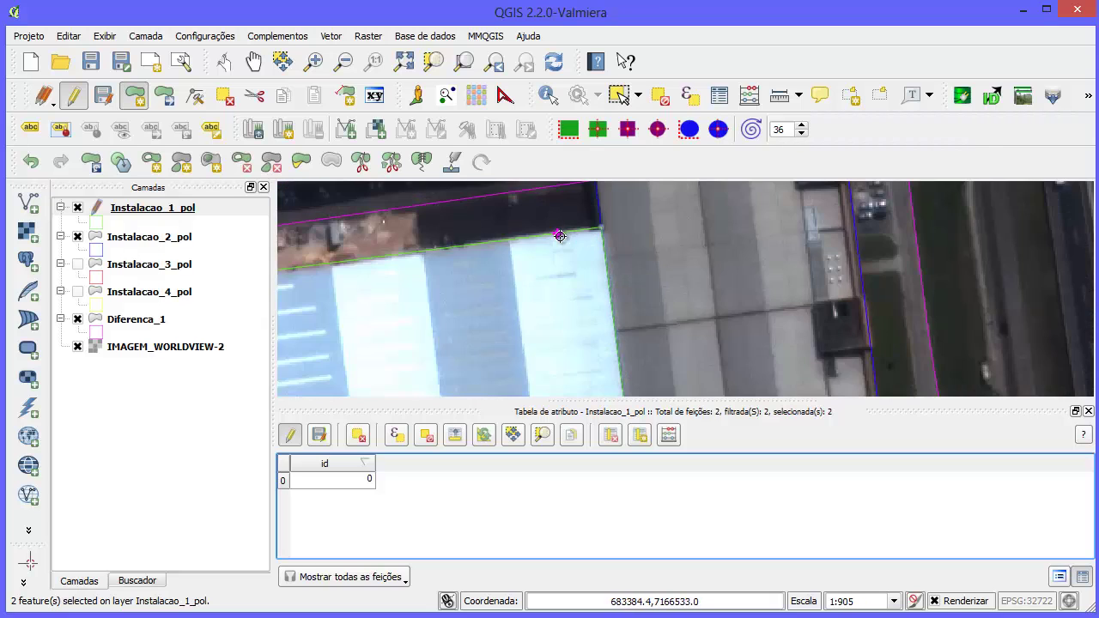
{"action": "left_click", "coordinate": [195, 101]}
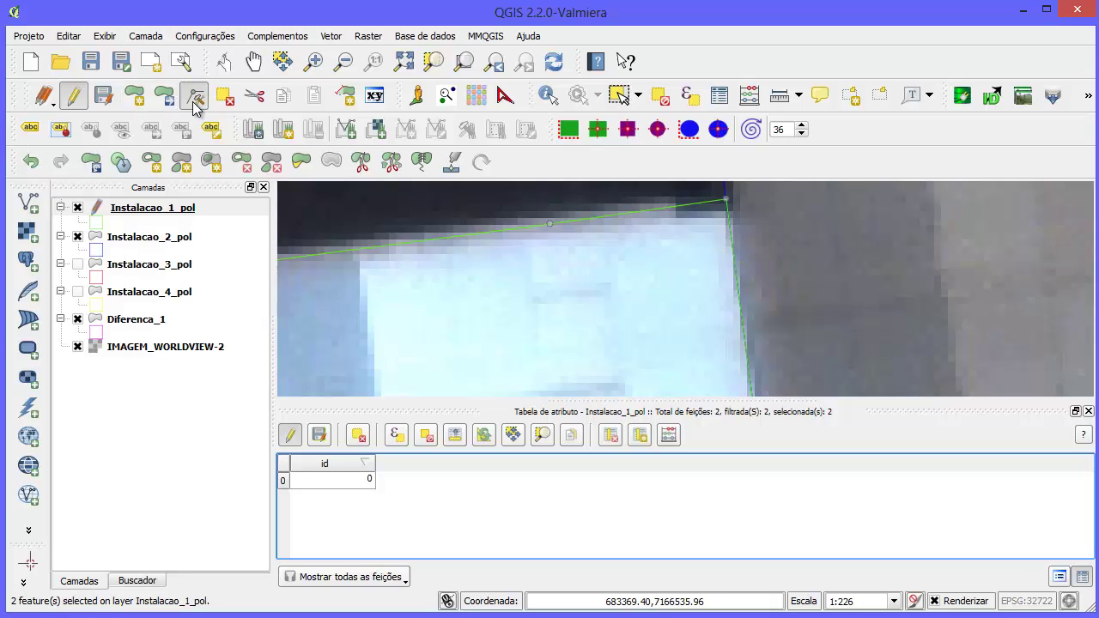
{"action": "left_click", "coordinate": [549, 224]}
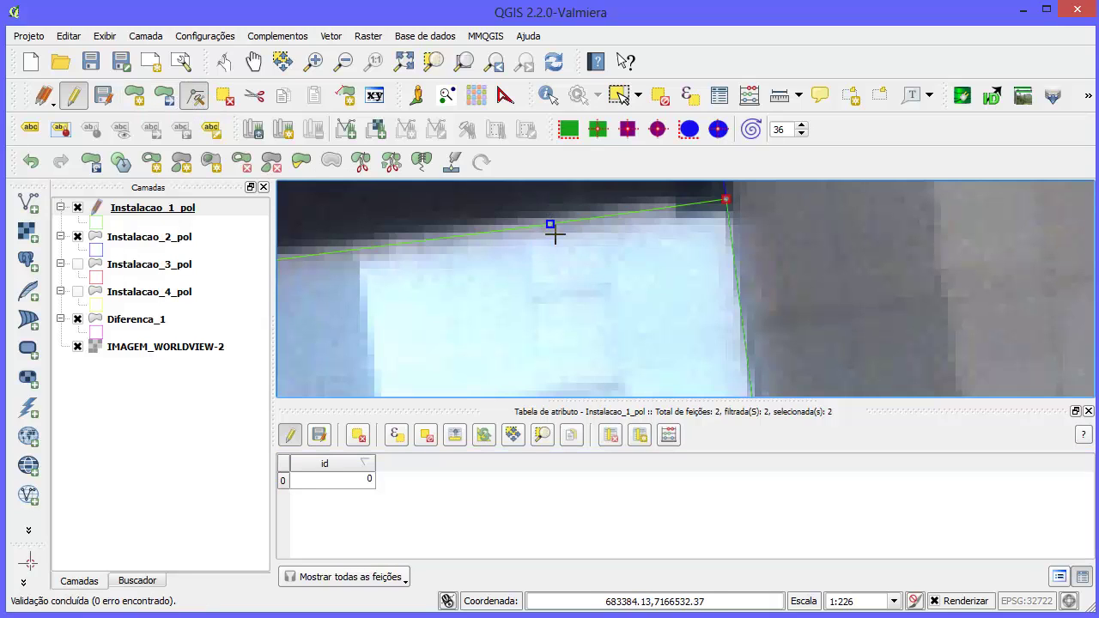
Step: Delete the leftover intermediate vertex on the polygon's south edge and finish editing the Instalacao_1_pol layer
{"action": "scroll", "coordinate": [584, 277], "scroll_direction": "down", "scroll_amount": 3}
{"action": "scroll", "coordinate": [584, 297], "scroll_direction": "down", "scroll_amount": 1}
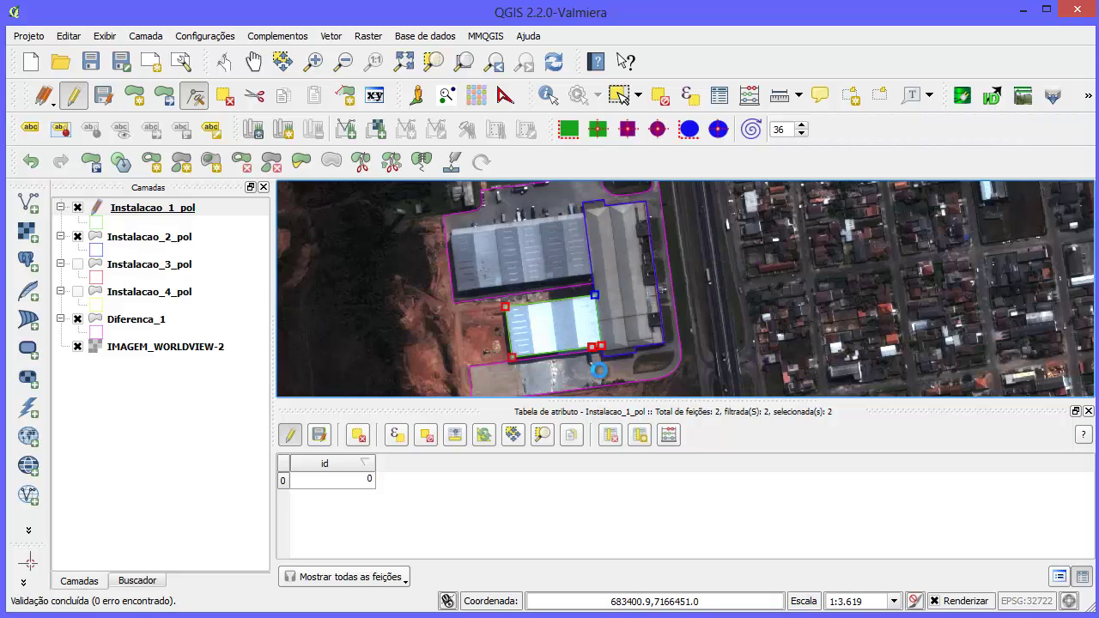
{"action": "scroll", "coordinate": [584, 309], "scroll_direction": "up", "scroll_amount": 4}
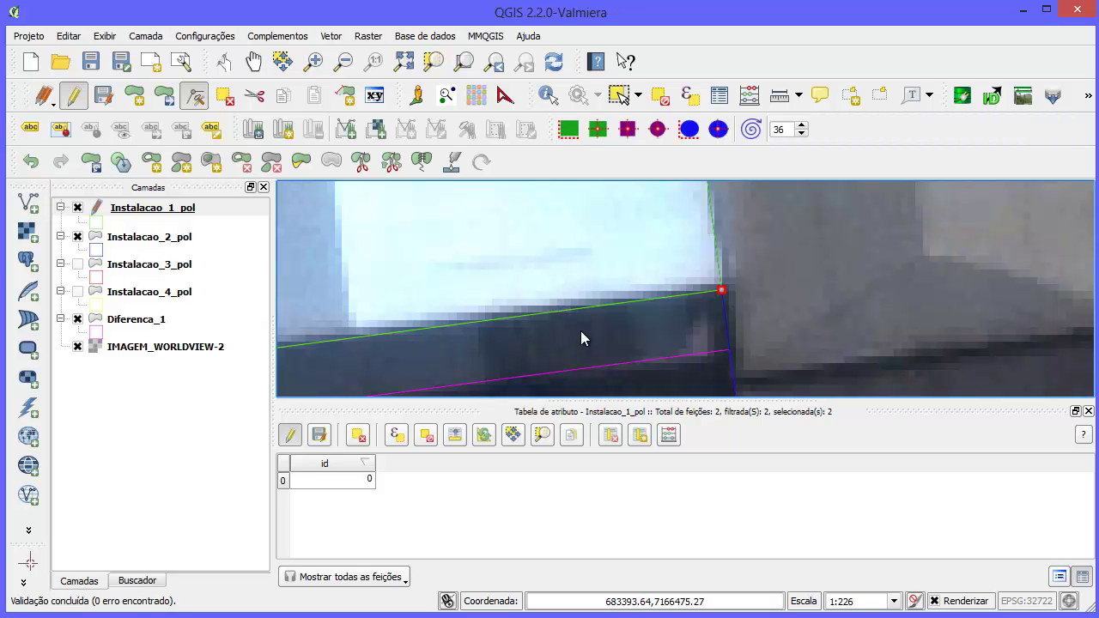
{"action": "scroll", "coordinate": [582, 338], "scroll_direction": "down", "scroll_amount": 3}
{"action": "scroll", "coordinate": [582, 338], "scroll_direction": "up", "scroll_amount": 1}
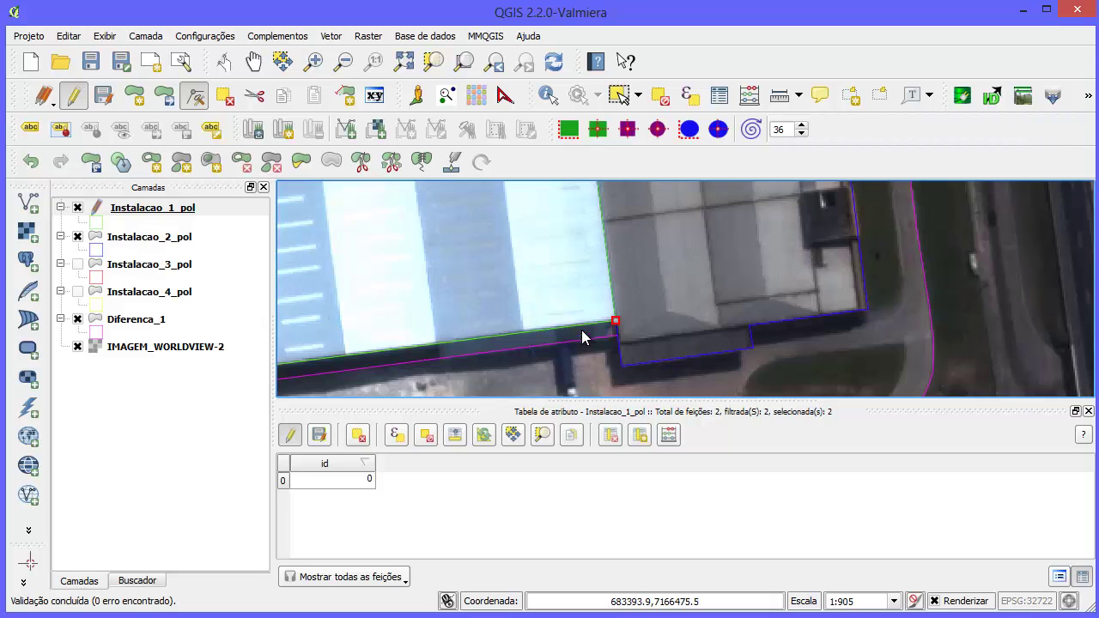
{"action": "scroll", "coordinate": [583, 337], "scroll_direction": "up", "scroll_amount": 1}
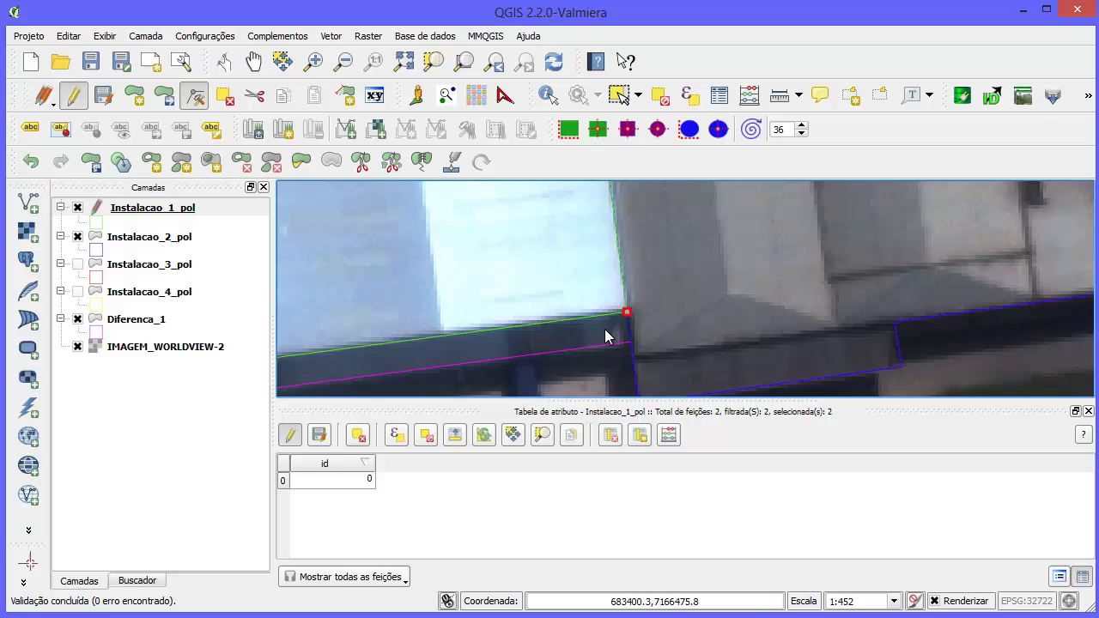
{"action": "left_click", "coordinate": [86, 97]}
Step: Select the Instalacao_1_pol and Instalacao_2_pol buildings in turn and examine their shared boundary up close for gaps or overlaps
{"action": "scroll", "coordinate": [500, 277], "scroll_direction": "down", "scroll_amount": 3}
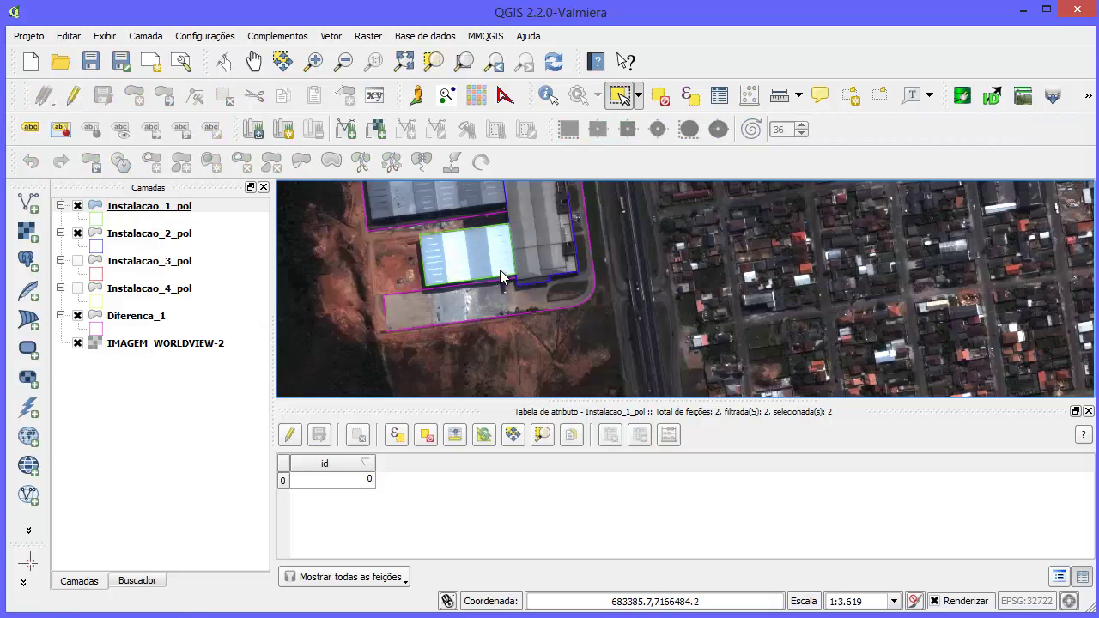
{"action": "scroll", "coordinate": [500, 276], "scroll_direction": "up", "scroll_amount": 1}
{"action": "left_click", "coordinate": [515, 253]}
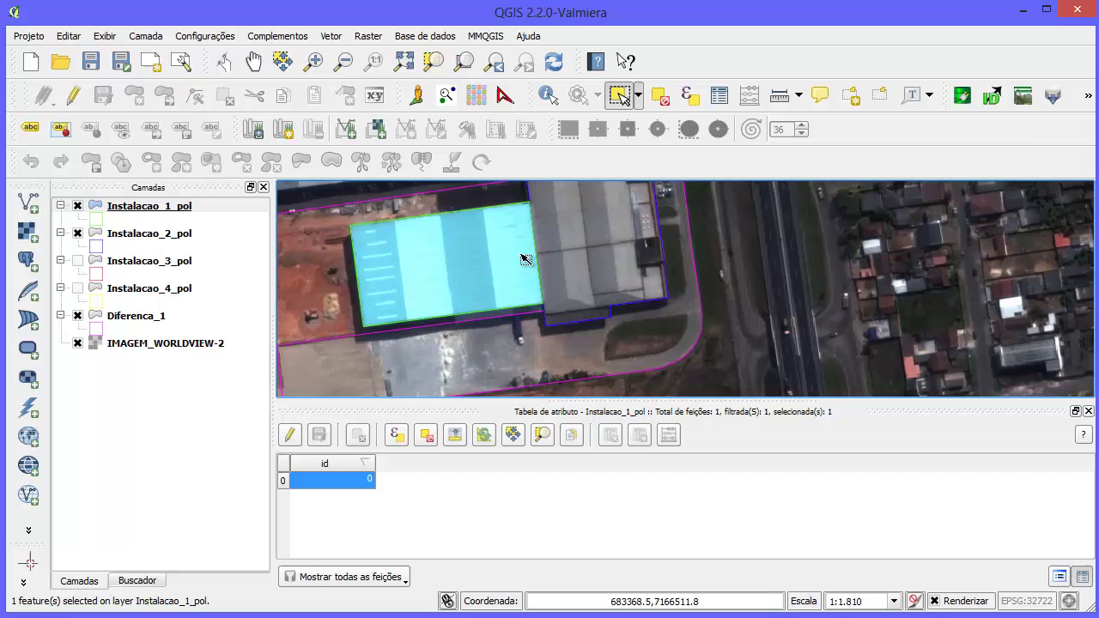
{"action": "left_click", "coordinate": [591, 271]}
{"action": "left_click", "coordinate": [153, 236]}
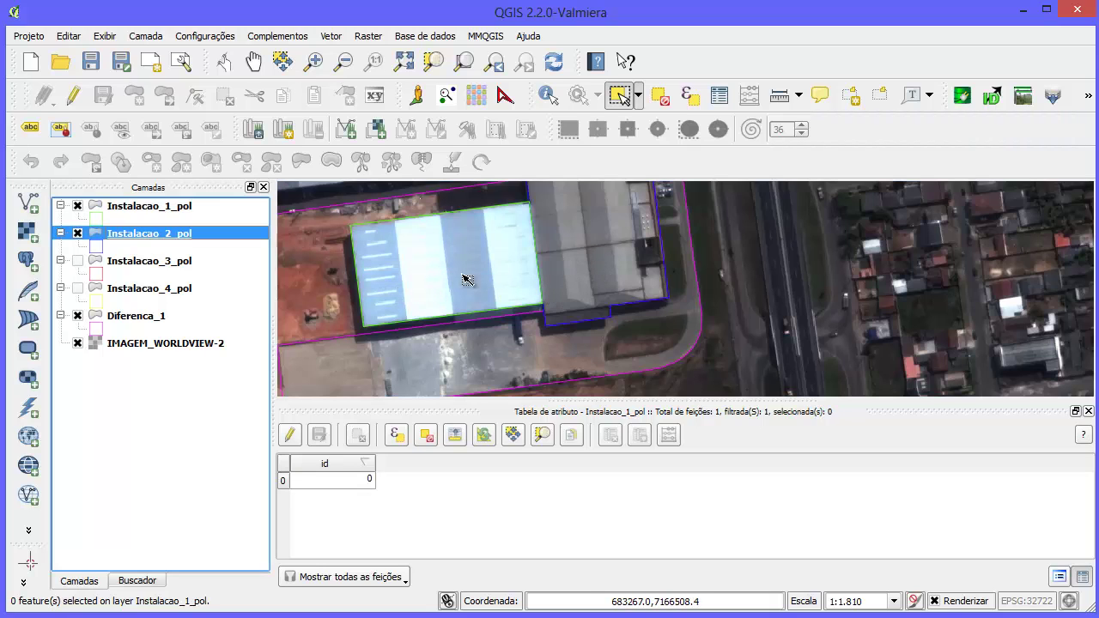
{"action": "left_click", "coordinate": [582, 279]}
{"action": "scroll", "coordinate": [494, 260], "scroll_direction": "up", "scroll_amount": 2}
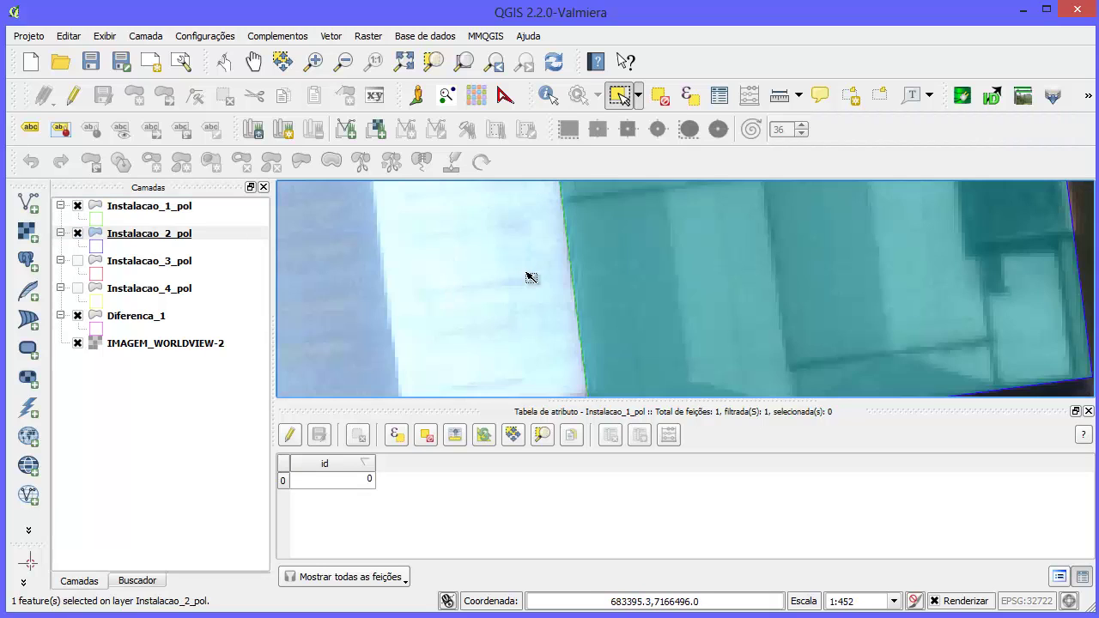
{"action": "scroll", "coordinate": [574, 311], "scroll_direction": "up", "scroll_amount": 2}
{"action": "scroll", "coordinate": [574, 312], "scroll_direction": "up", "scroll_amount": 2}
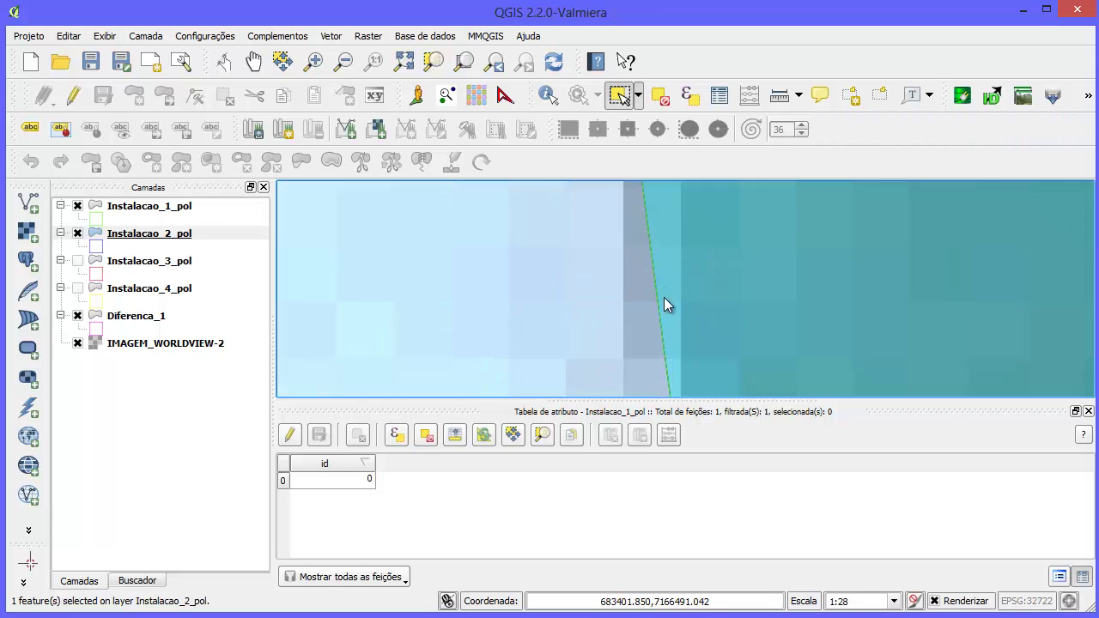
Step: Clear the Instalacao_2_pol selection and make Instalacao_1_pol the active layer
{"action": "scroll", "coordinate": [663, 297], "scroll_direction": "down", "scroll_amount": 2}
{"action": "scroll", "coordinate": [598, 286], "scroll_direction": "down", "scroll_amount": 3}
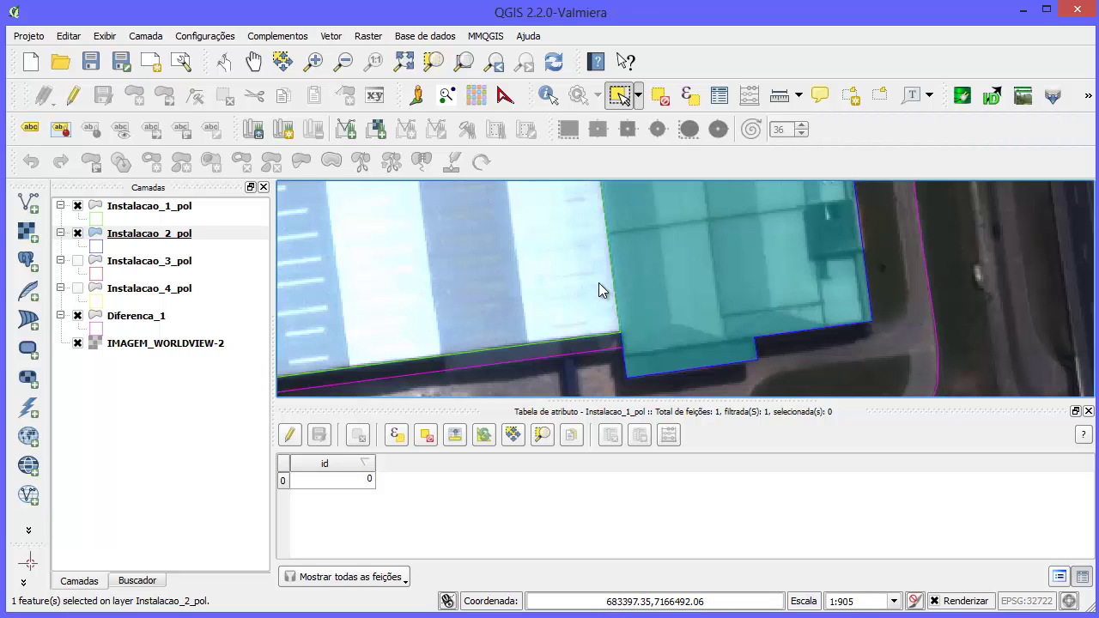
{"action": "left_click", "coordinate": [661, 97]}
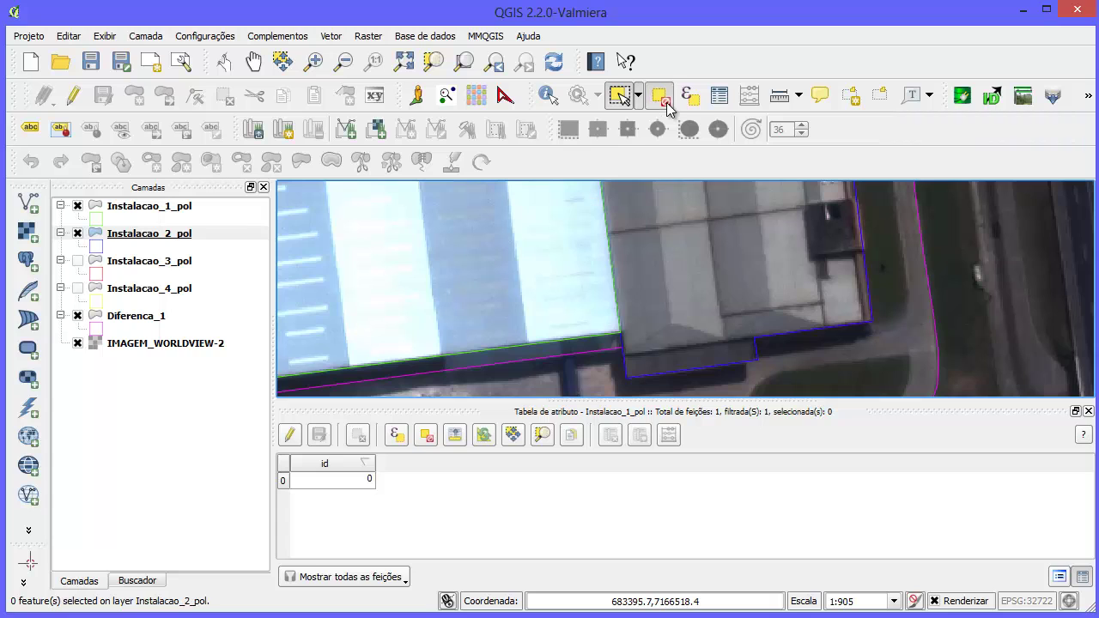
{"action": "left_click", "coordinate": [158, 206]}
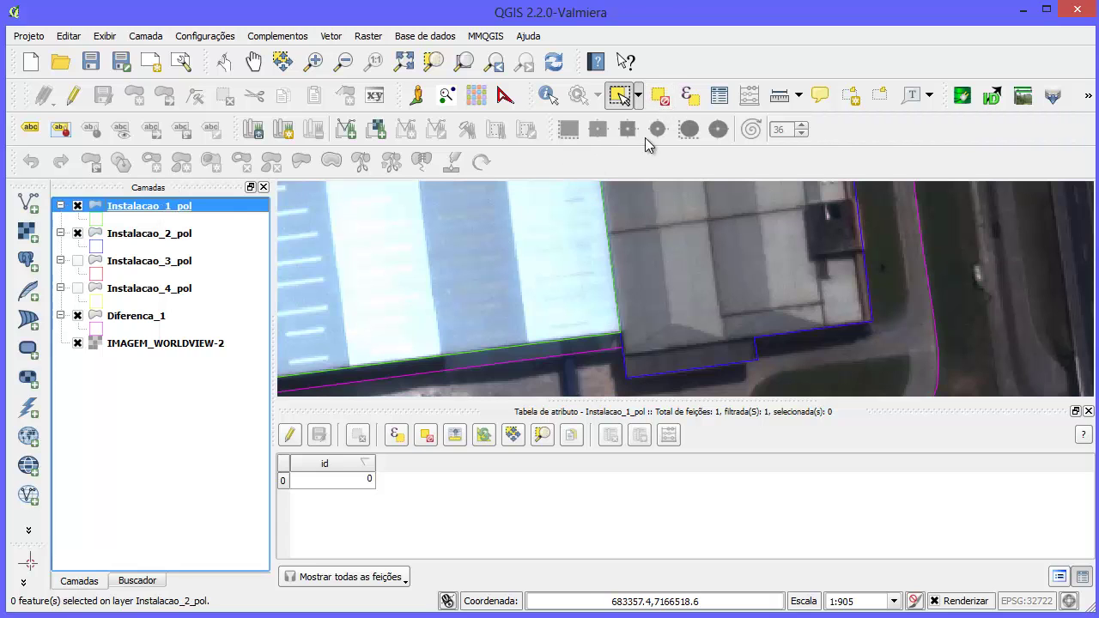
Step: Close the Instalacao_1_pol attribute table
{"action": "scroll", "coordinate": [563, 283], "scroll_direction": "down", "scroll_amount": 1}
{"action": "scroll", "coordinate": [549, 257], "scroll_direction": "up", "scroll_amount": 1}
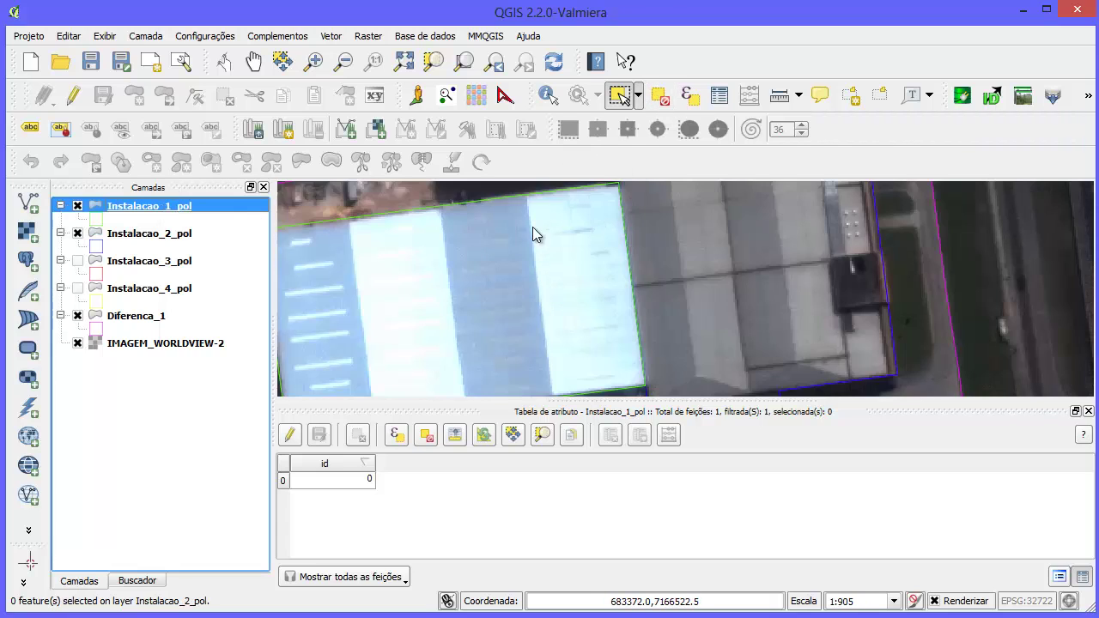
{"action": "scroll", "coordinate": [534, 228], "scroll_direction": "down", "scroll_amount": 1}
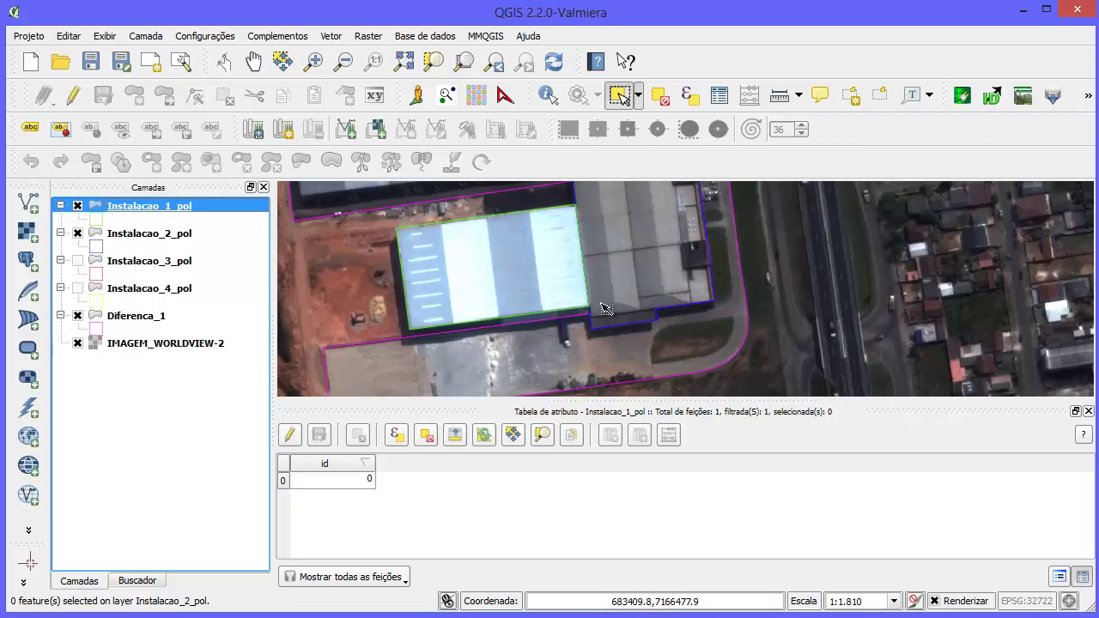
{"action": "scroll", "coordinate": [592, 307], "scroll_direction": "down", "scroll_amount": 2}
{"action": "scroll", "coordinate": [614, 343], "scroll_direction": "up", "scroll_amount": 2}
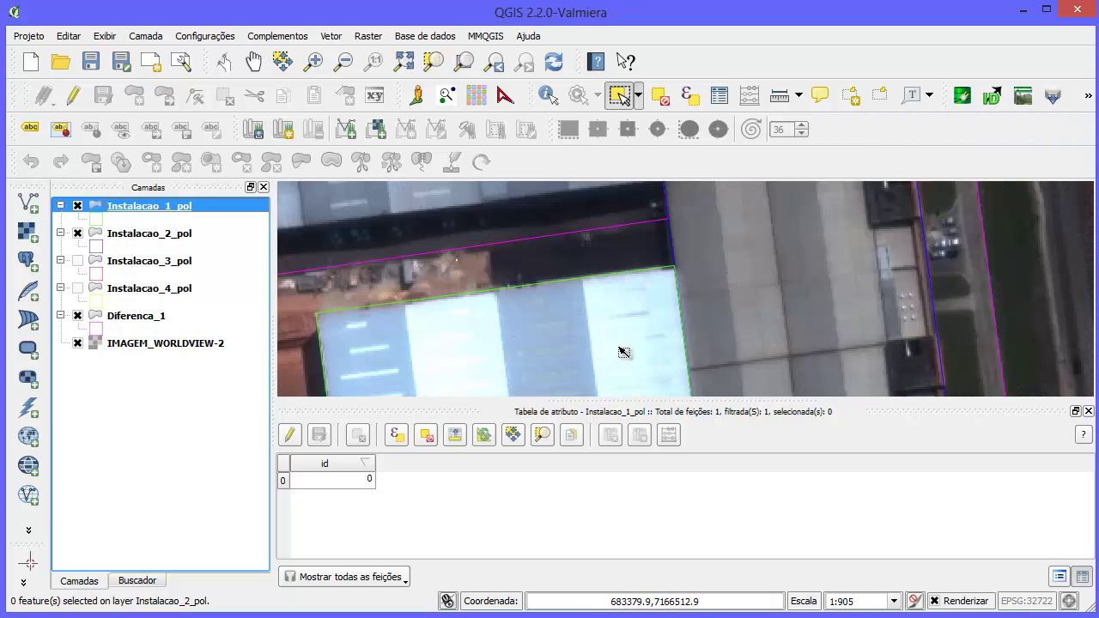
{"action": "scroll", "coordinate": [639, 378], "scroll_direction": "down", "scroll_amount": 1}
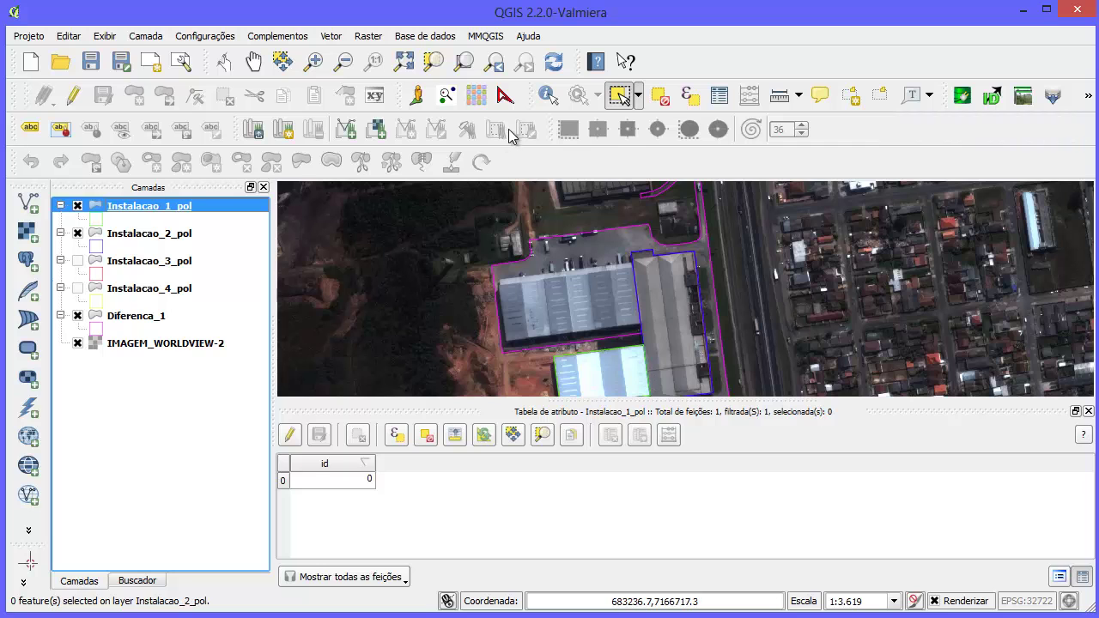
{"action": "left_click", "coordinate": [1087, 411]}
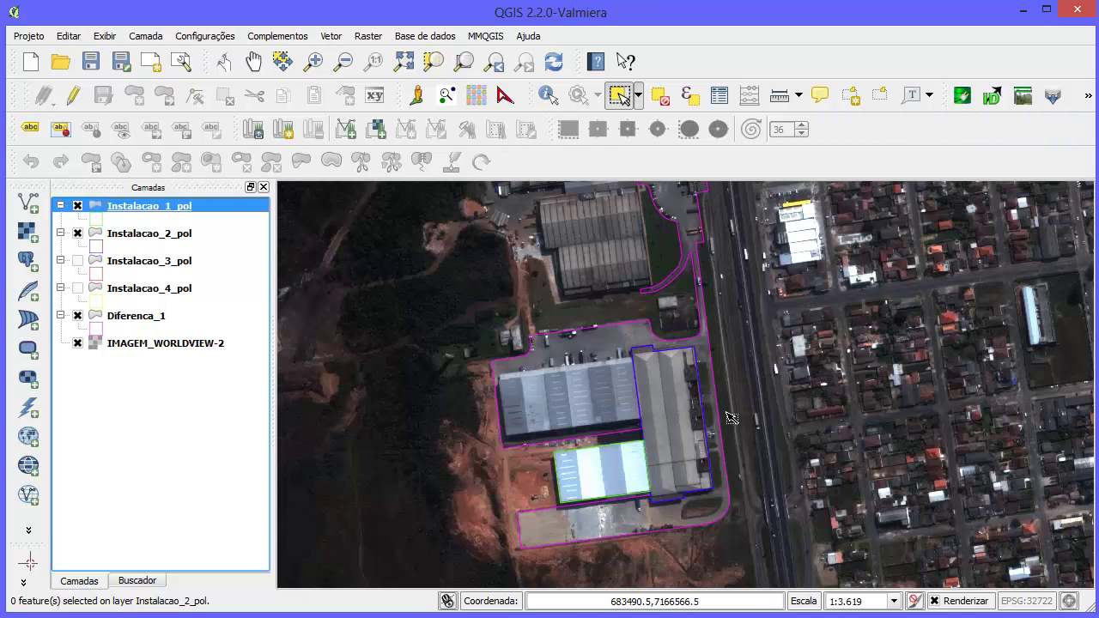
Step: Examine up close the southeast corner of the Instalacao_1_pol building where it meets the Instalacao_2_pol boundary
{"action": "scroll", "coordinate": [619, 481], "scroll_direction": "up", "scroll_amount": 1}
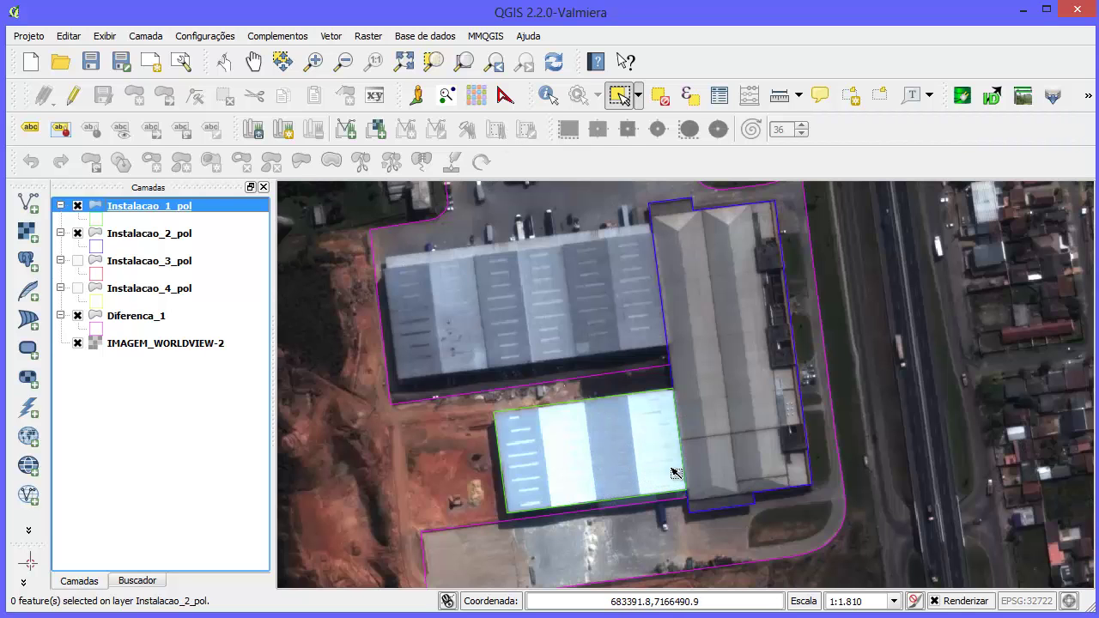
{"action": "scroll", "coordinate": [675, 472], "scroll_direction": "up", "scroll_amount": 1}
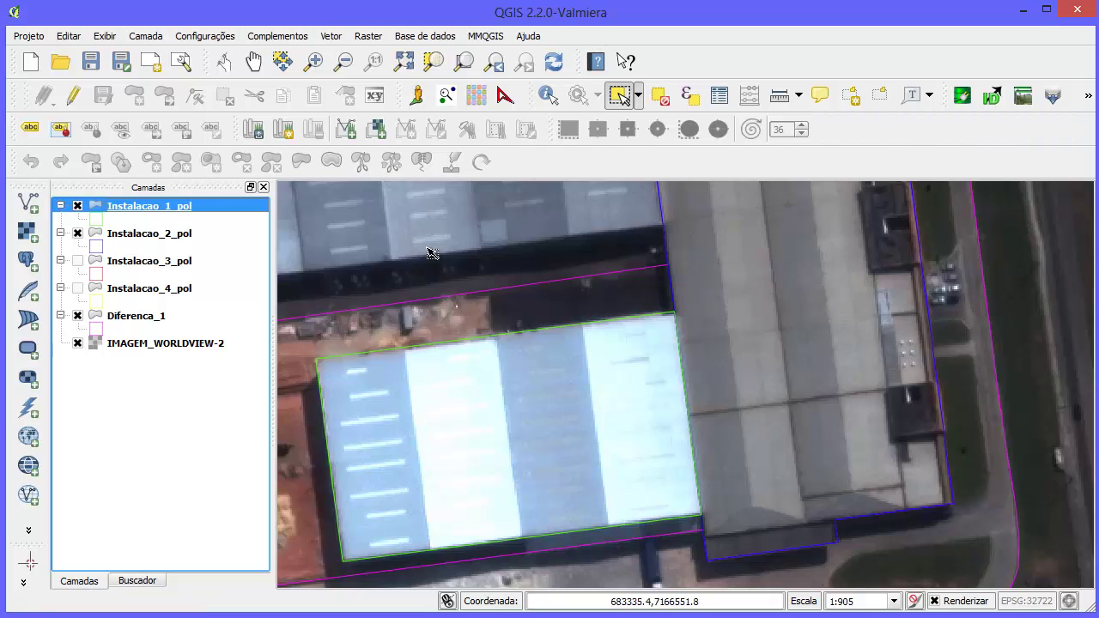
{"action": "scroll", "coordinate": [687, 391], "scroll_direction": "down", "scroll_amount": 1}
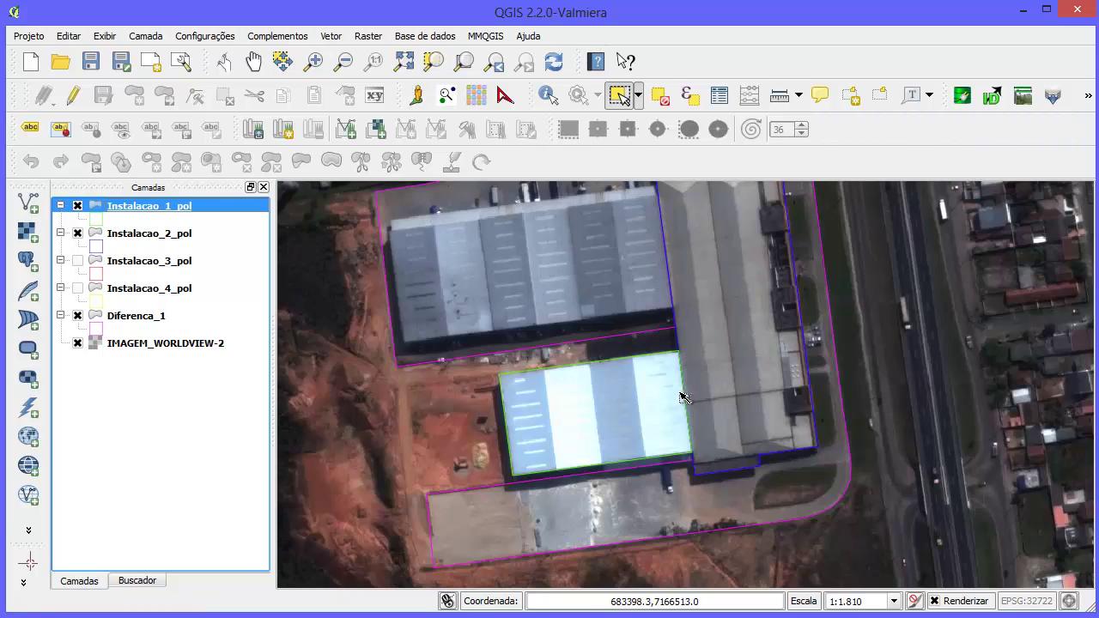
{"action": "scroll", "coordinate": [662, 421], "scroll_direction": "up", "scroll_amount": 1}
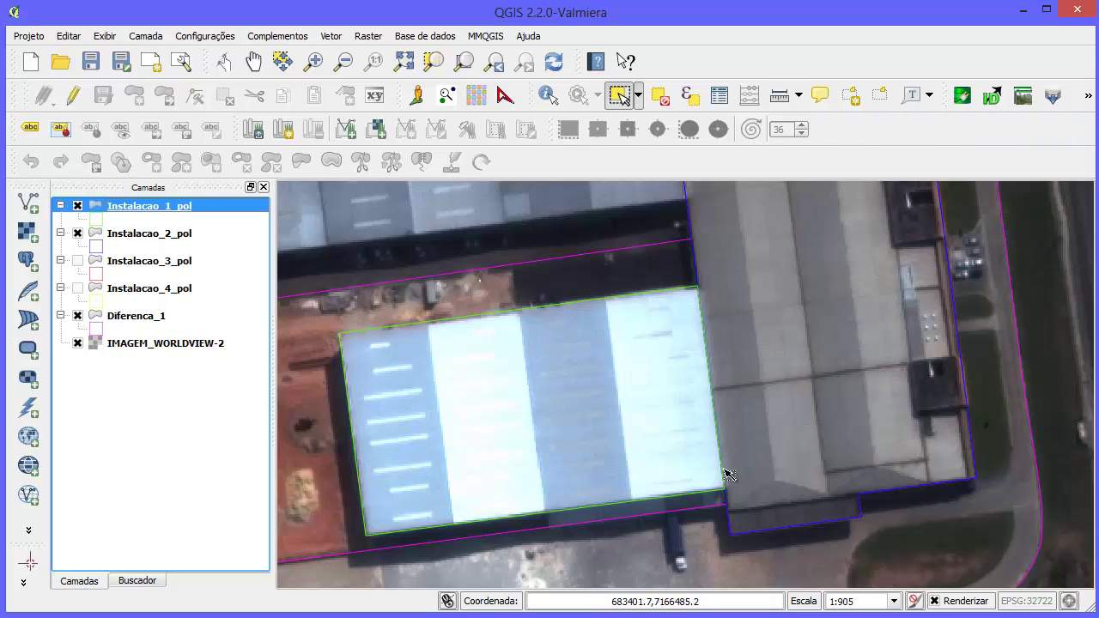
{"action": "scroll", "coordinate": [725, 474], "scroll_direction": "up", "scroll_amount": 2}
{"action": "scroll", "coordinate": [718, 545], "scroll_direction": "up", "scroll_amount": 1}
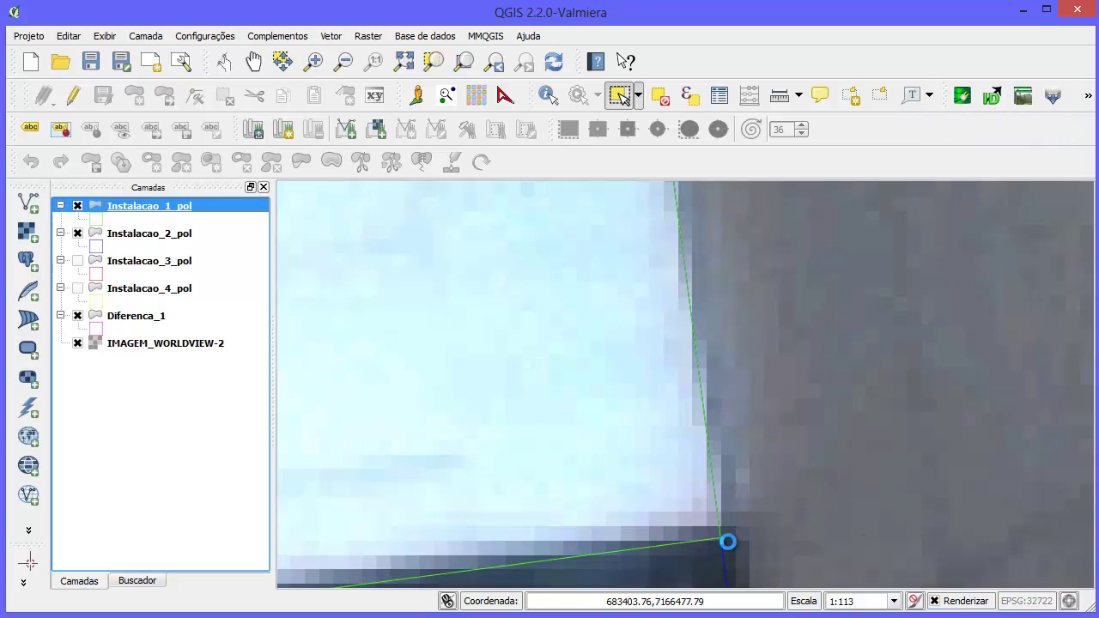
{"action": "scroll", "coordinate": [698, 530], "scroll_direction": "up", "scroll_amount": 2}
{"action": "scroll", "coordinate": [699, 523], "scroll_direction": "up", "scroll_amount": 2}
{"action": "scroll", "coordinate": [707, 507], "scroll_direction": "down", "scroll_amount": 2}
{"action": "scroll", "coordinate": [702, 501], "scroll_direction": "down", "scroll_amount": 2}
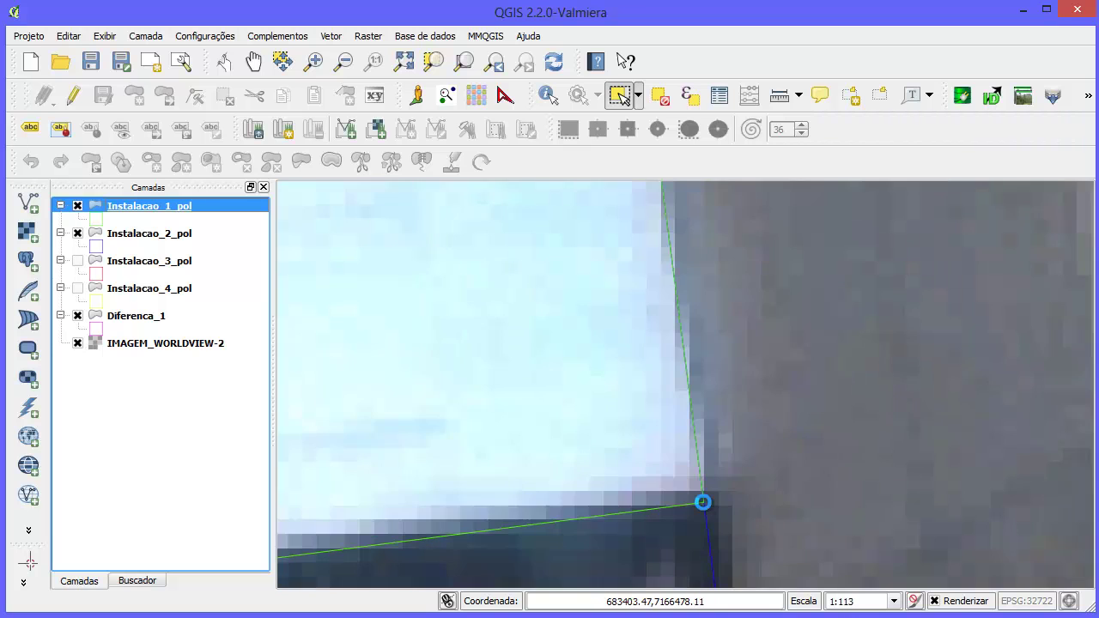
{"action": "scroll", "coordinate": [700, 505], "scroll_direction": "down", "scroll_amount": 4}
Step: Select the Instalacao_1_pol building and the Instalacao_2_pol building in turn to check the extent of each polygon
{"action": "left_click", "coordinate": [662, 420]}
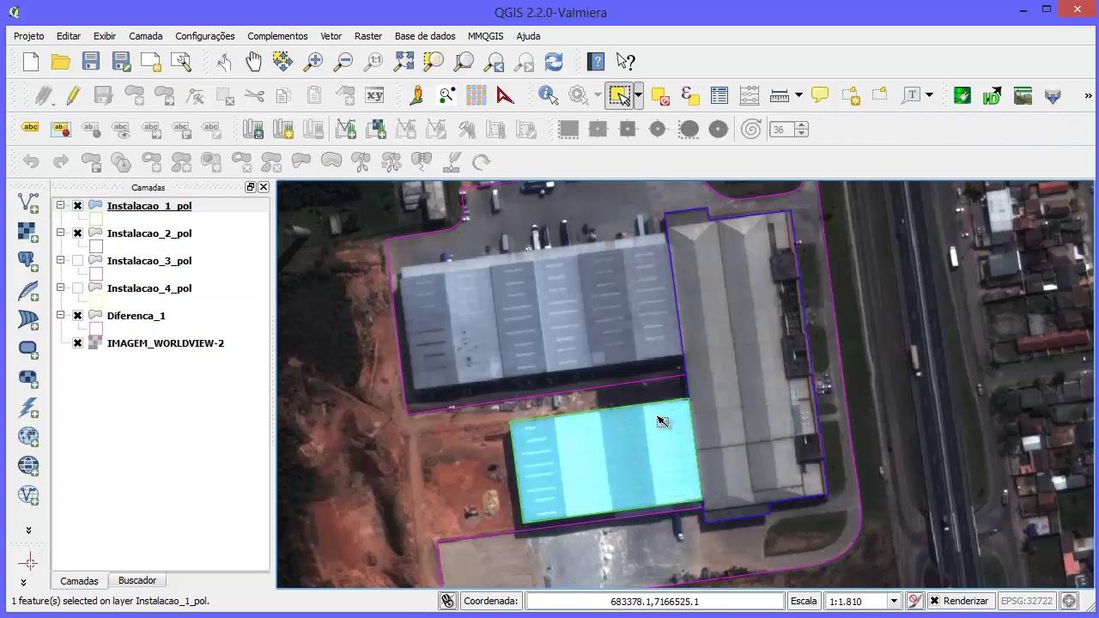
{"action": "left_click", "coordinate": [725, 443]}
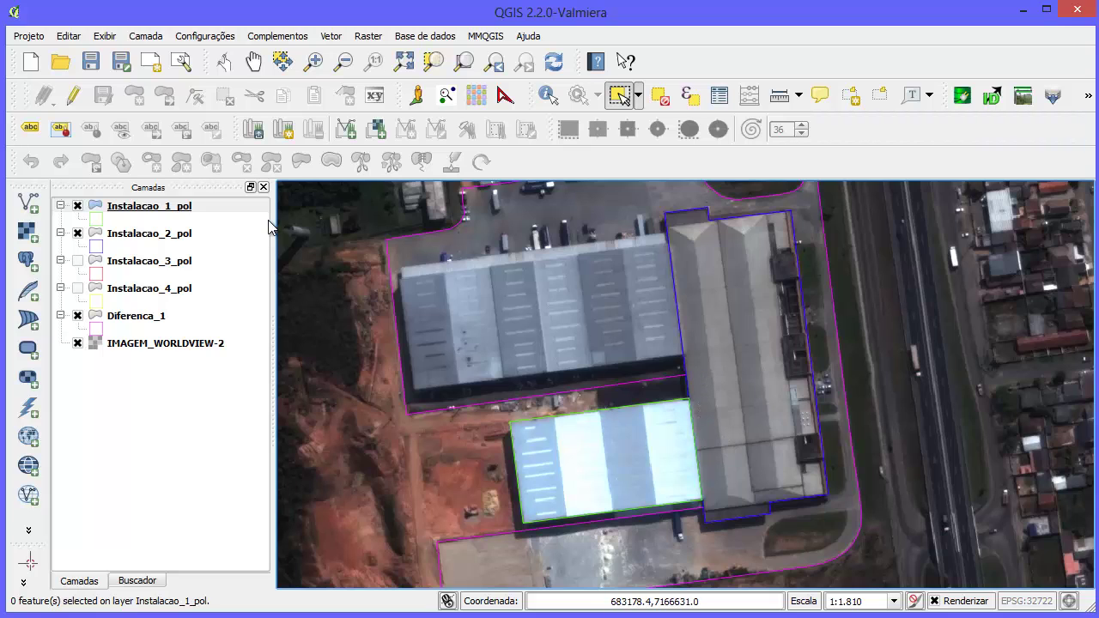
{"action": "left_click", "coordinate": [211, 235]}
{"action": "left_click", "coordinate": [753, 384]}
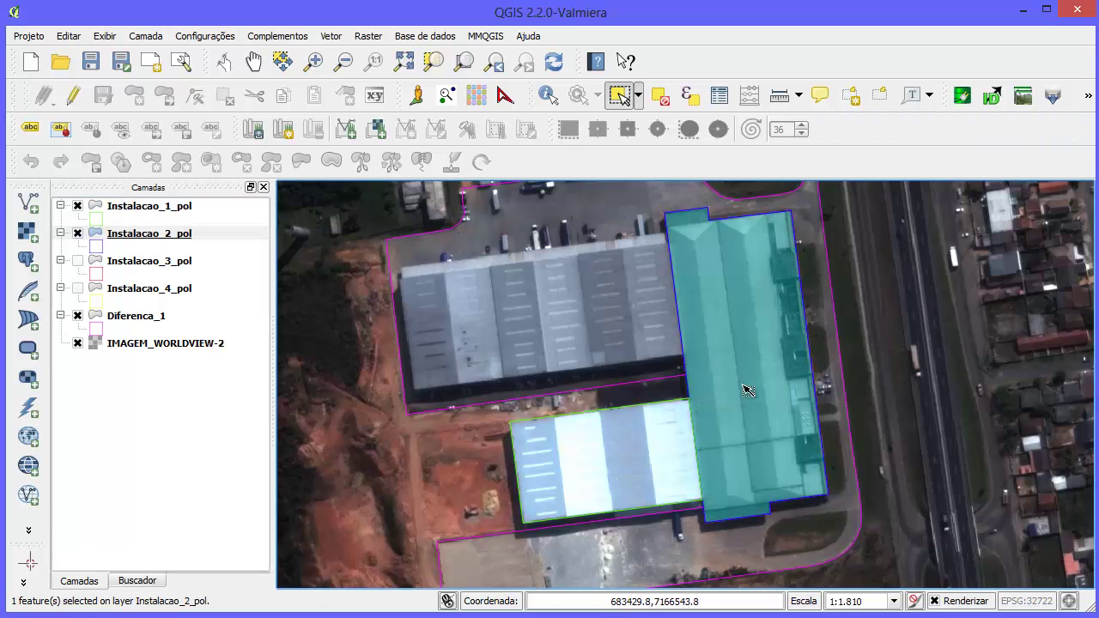
{"action": "left_click", "coordinate": [658, 422]}
{"action": "scroll", "coordinate": [696, 372], "scroll_direction": "down", "scroll_amount": 1}
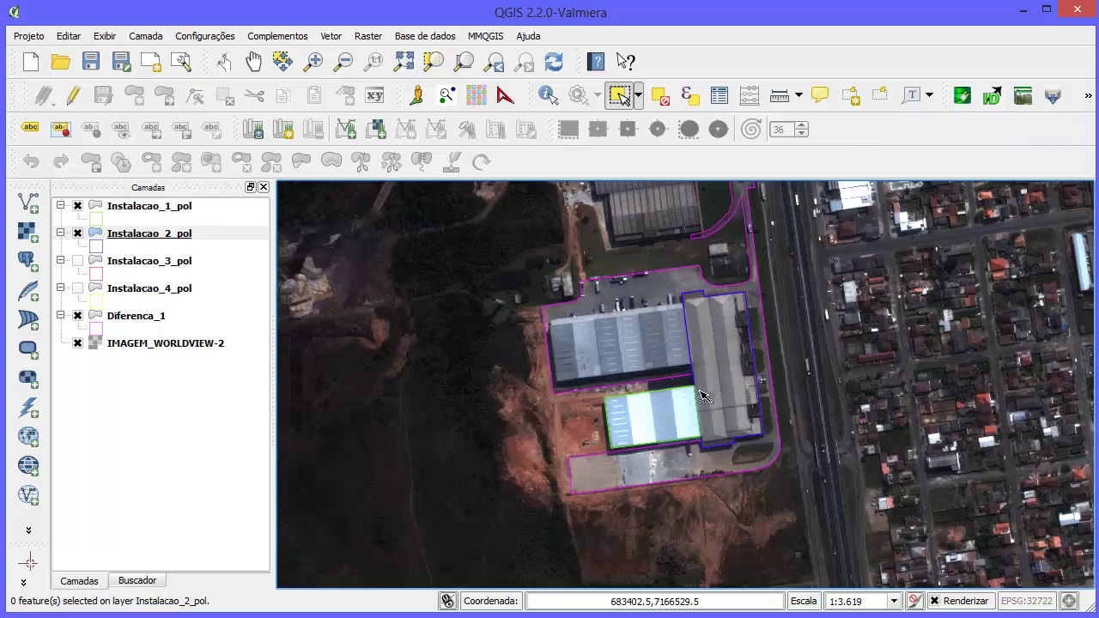
{"action": "scroll", "coordinate": [699, 392], "scroll_direction": "up", "scroll_amount": 1}
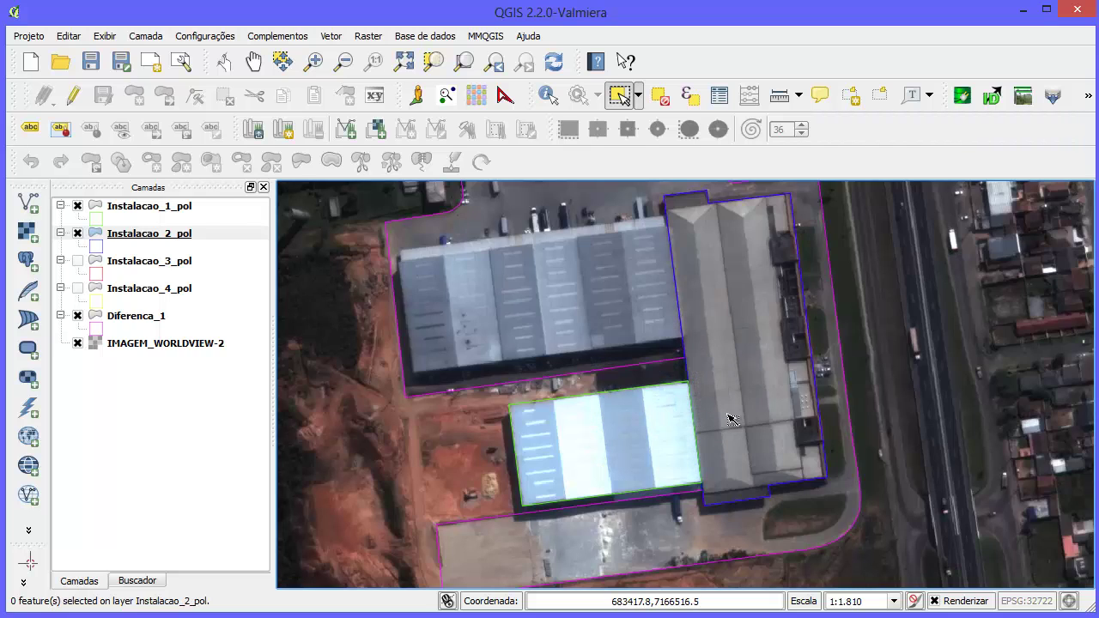
{"action": "left_click", "coordinate": [728, 415]}
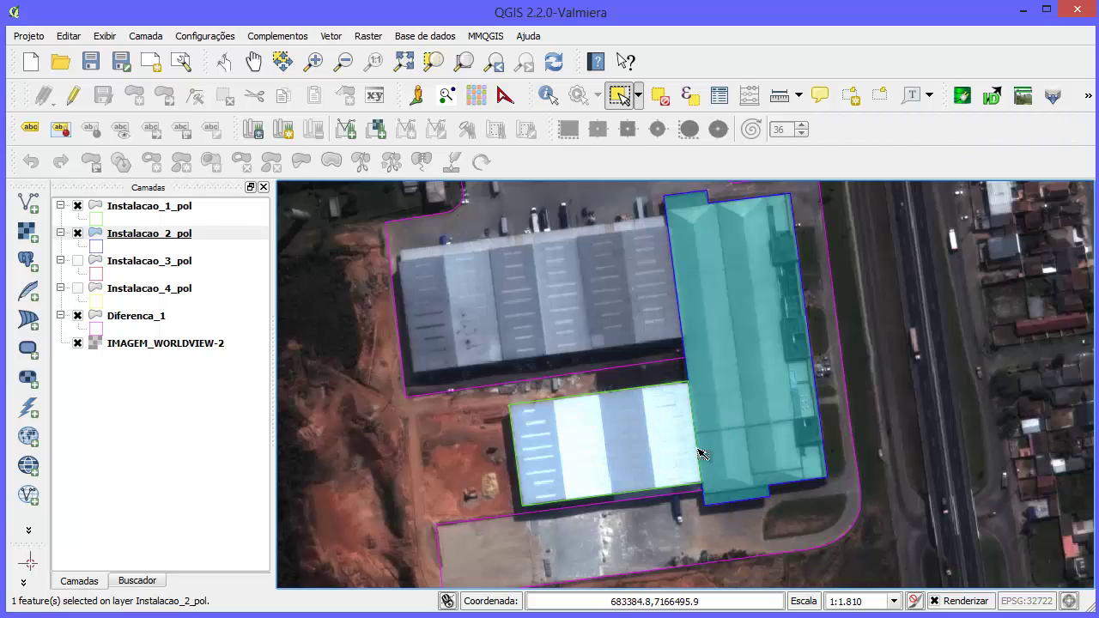
Step: Select the Diferenca_1 polygon to compare it with the two buildings, and clear the selections in all layers
{"action": "left_click", "coordinate": [145, 322]}
{"action": "left_click", "coordinate": [643, 515]}
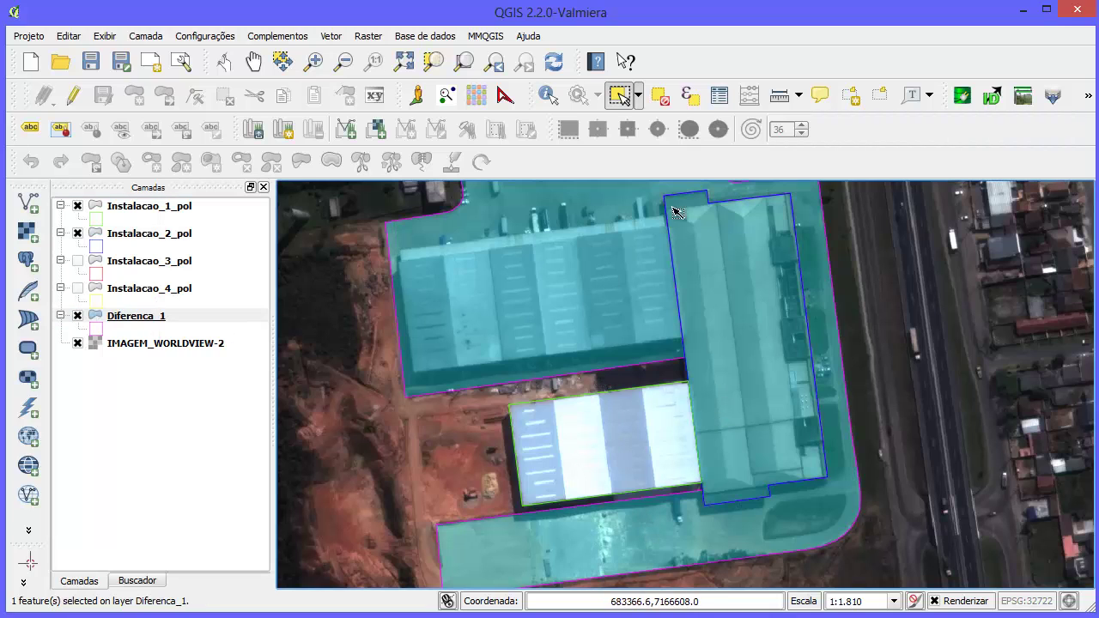
{"action": "left_click", "coordinate": [664, 92]}
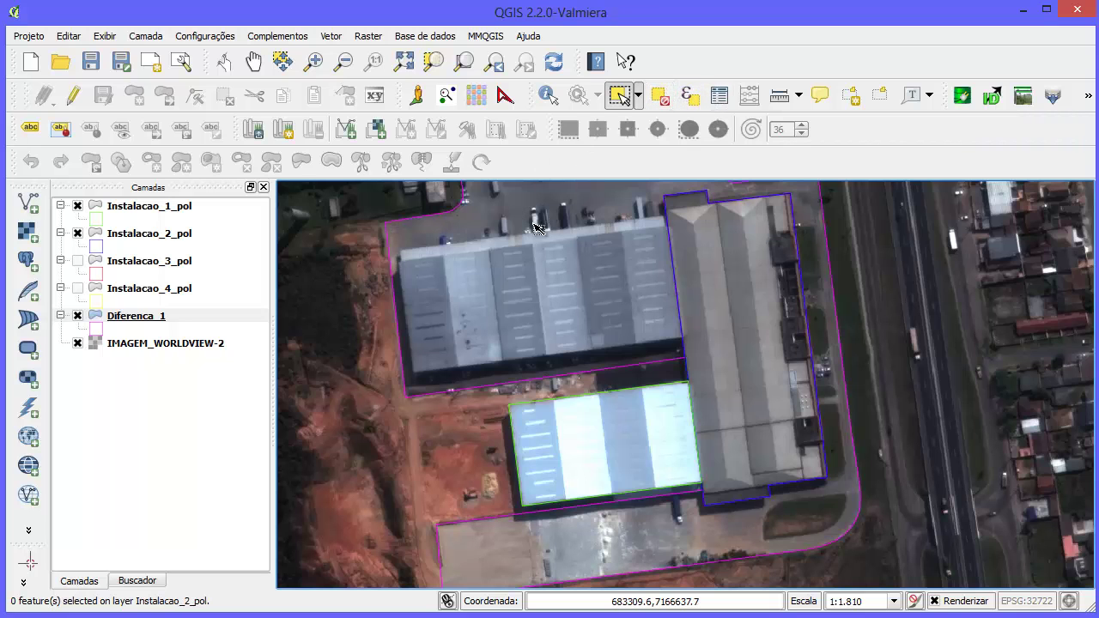
{"action": "scroll", "coordinate": [685, 388], "scroll_direction": "down", "scroll_amount": 2}
{"action": "scroll", "coordinate": [685, 387], "scroll_direction": "up", "scroll_amount": 2}
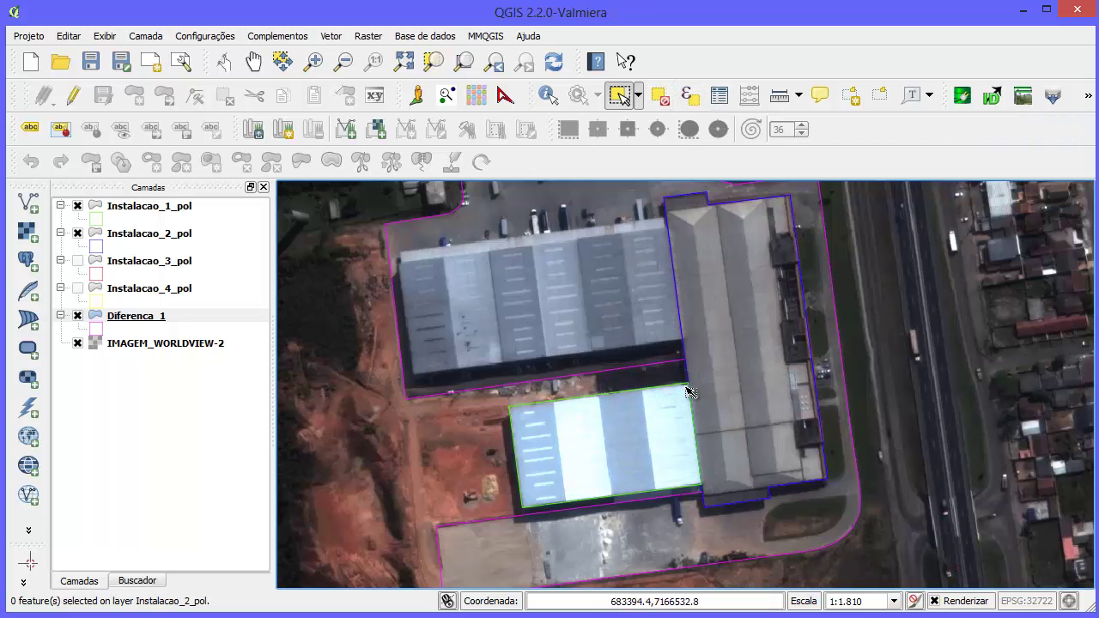
{"action": "scroll", "coordinate": [694, 393], "scroll_direction": "down", "scroll_amount": 1}
{"action": "scroll", "coordinate": [692, 397], "scroll_direction": "up", "scroll_amount": 1}
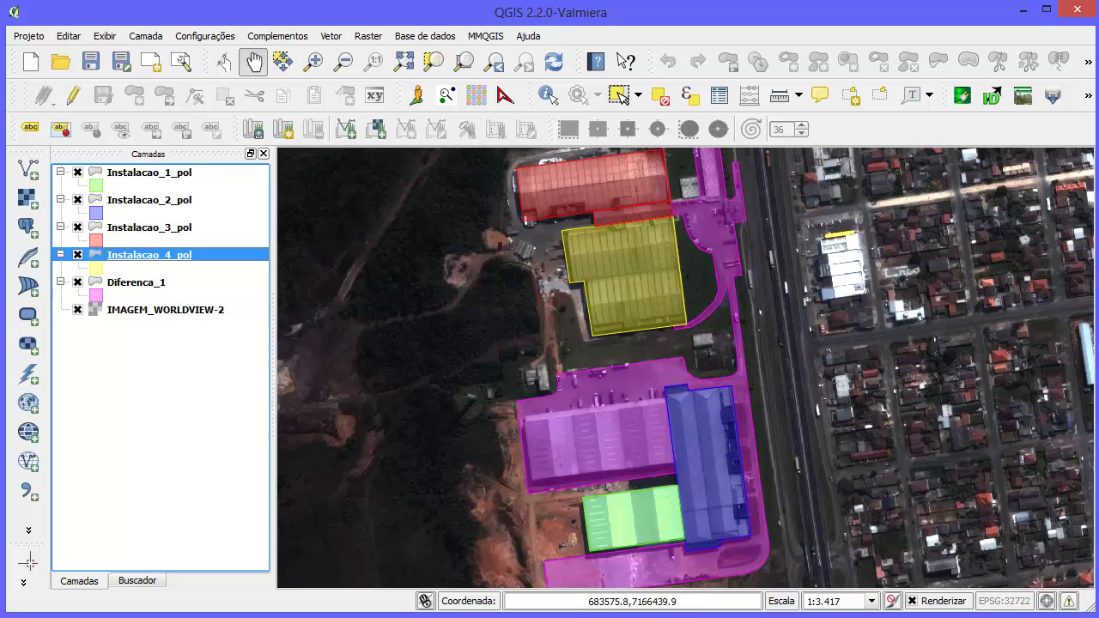
Step: Examine the filled polygons from the Instalacao_1_pol and Instalacao_2_pol buildings north to the Instalacao_3_pol and Instalacao_4_pol buildings
{"action": "left_click_drag", "start_coordinate": [604, 398], "coordinate": [560, 378]}
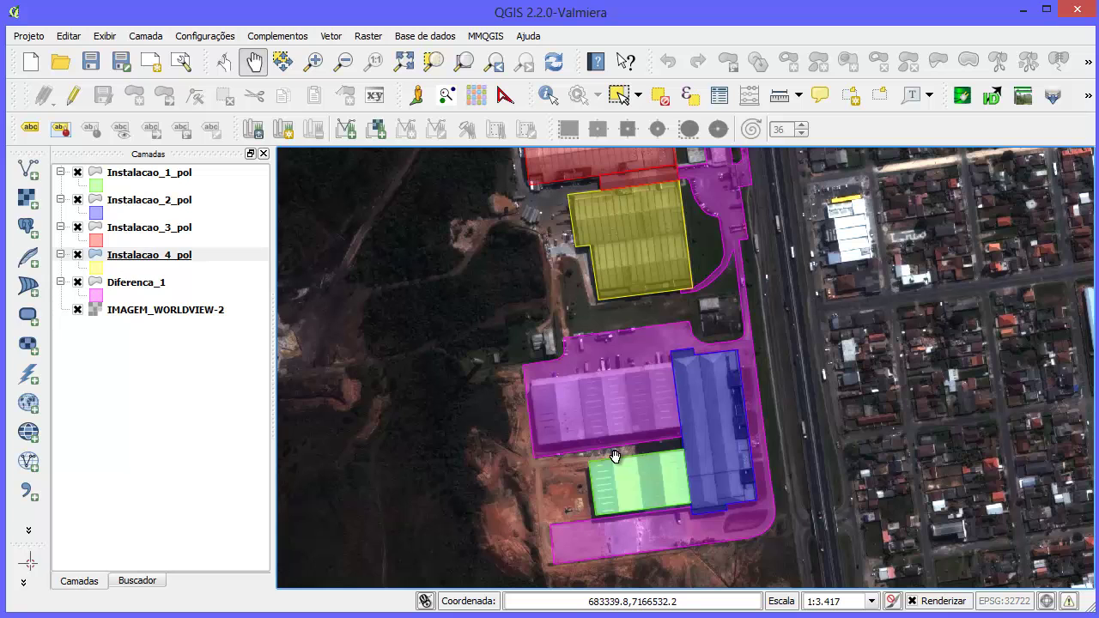
{"action": "left_click_drag", "start_coordinate": [615, 456], "coordinate": [606, 431]}
{"action": "scroll", "coordinate": [607, 430], "scroll_direction": "up", "scroll_amount": 1}
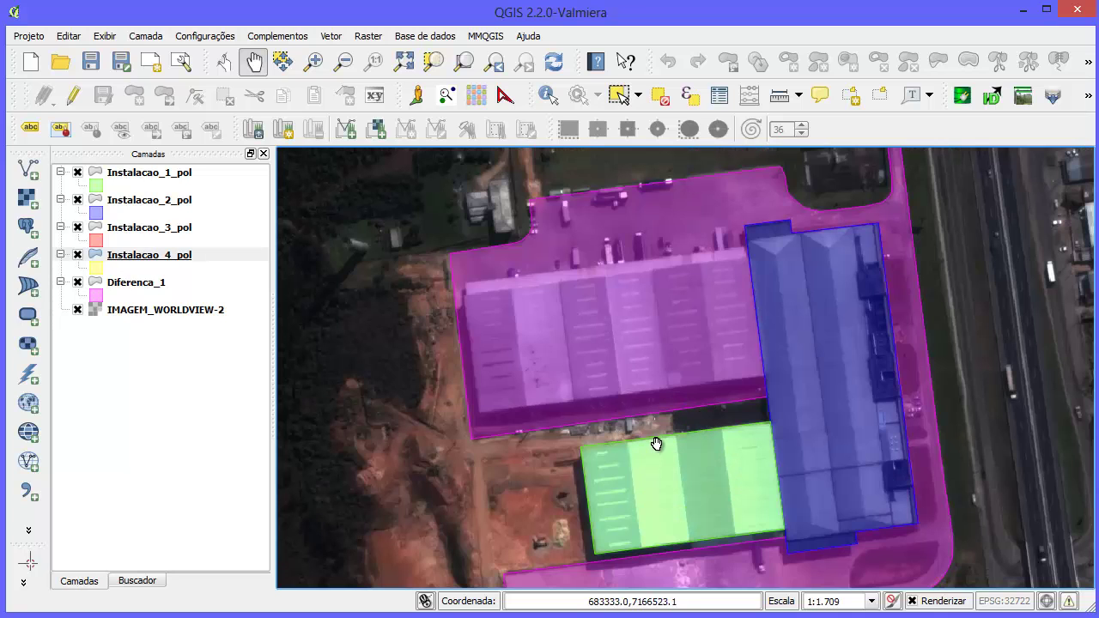
{"action": "scroll", "coordinate": [679, 442], "scroll_direction": "up", "scroll_amount": 1}
{"action": "scroll", "coordinate": [679, 443], "scroll_direction": "down", "scroll_amount": 1}
{"action": "scroll", "coordinate": [679, 443], "scroll_direction": "down", "scroll_amount": 1}
{"action": "left_click_drag", "start_coordinate": [656, 222], "coordinate": [657, 382]}
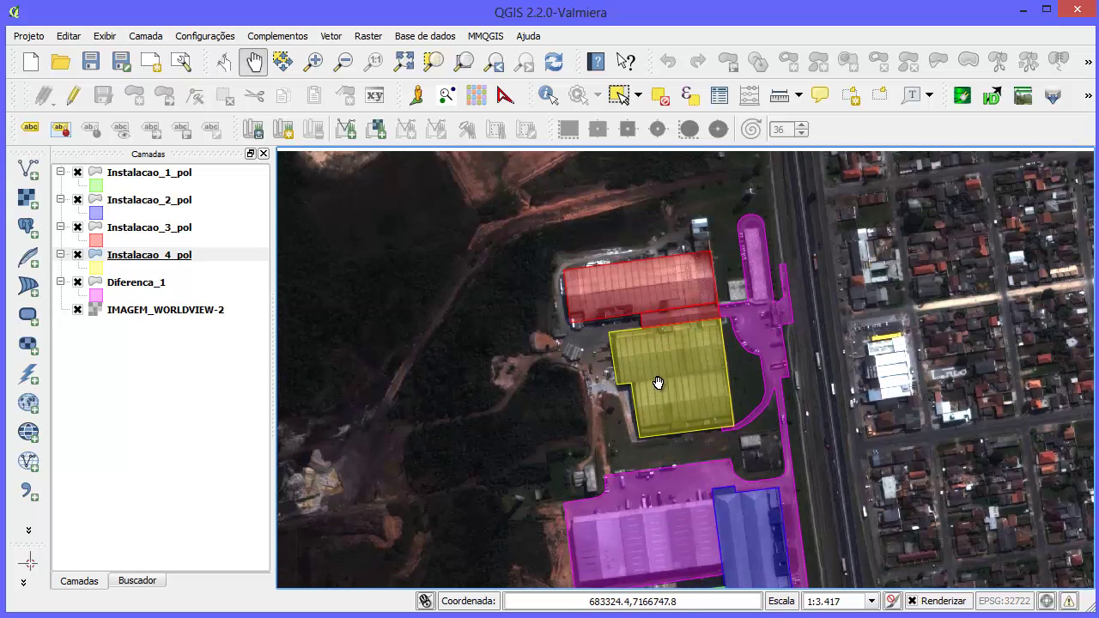
{"action": "scroll", "coordinate": [650, 339], "scroll_direction": "up", "scroll_amount": 1}
{"action": "scroll", "coordinate": [589, 311], "scroll_direction": "up", "scroll_amount": 1}
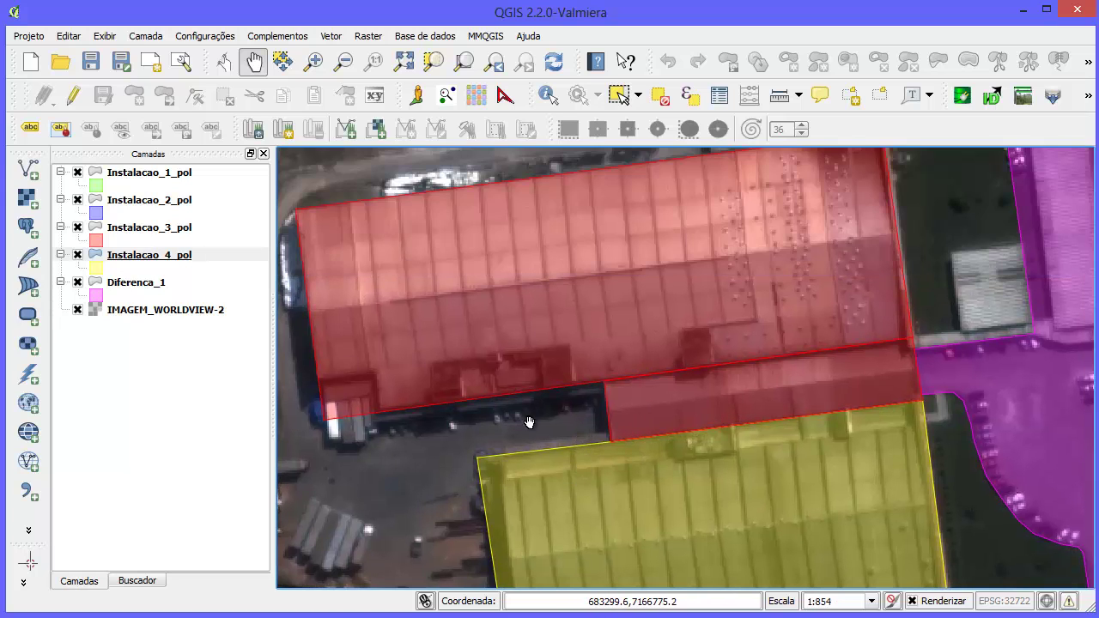
Step: Select the two adjoining Instalacao_3_pol features in turn to examine how they border each other and the Instalacao_4_pol building
{"action": "left_click", "coordinate": [147, 227]}
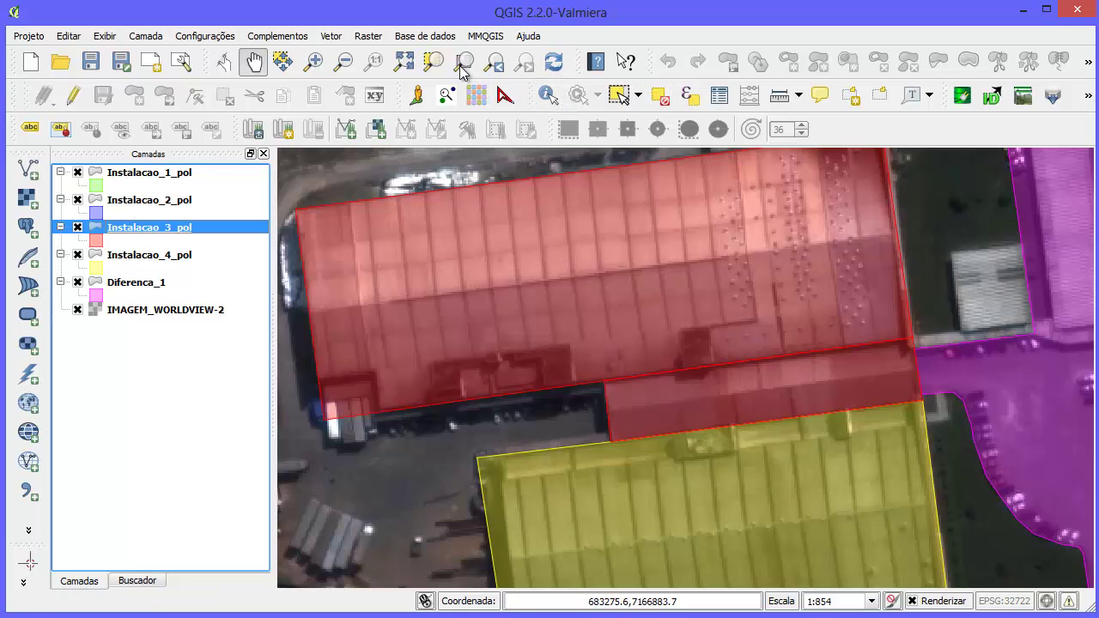
{"action": "left_click", "coordinate": [619, 94]}
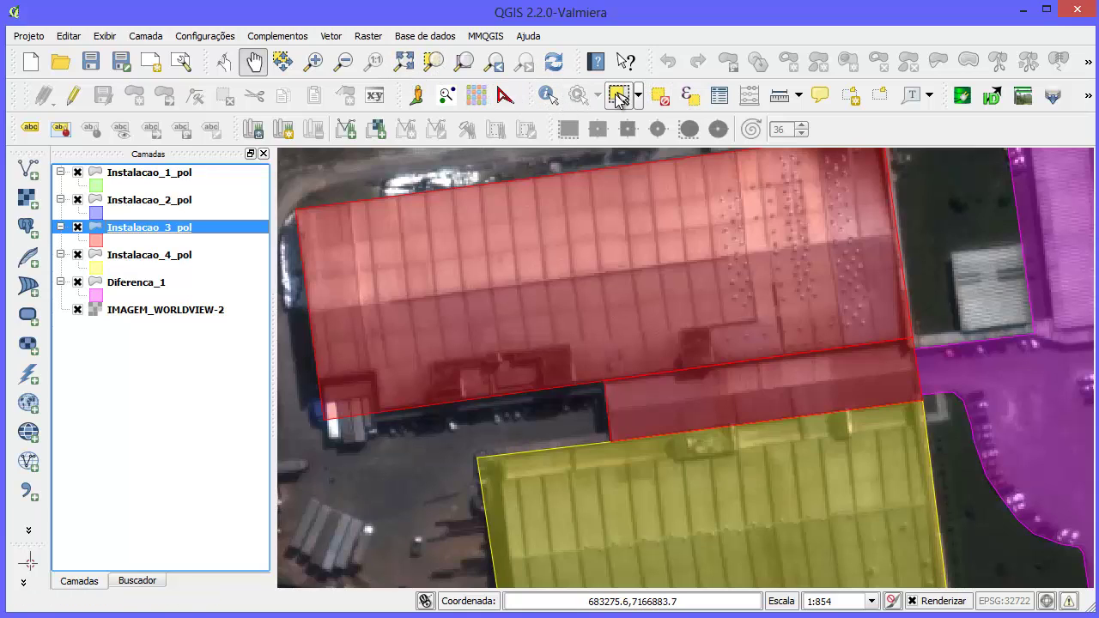
{"action": "left_click", "coordinate": [644, 249]}
{"action": "left_click", "coordinate": [709, 419]}
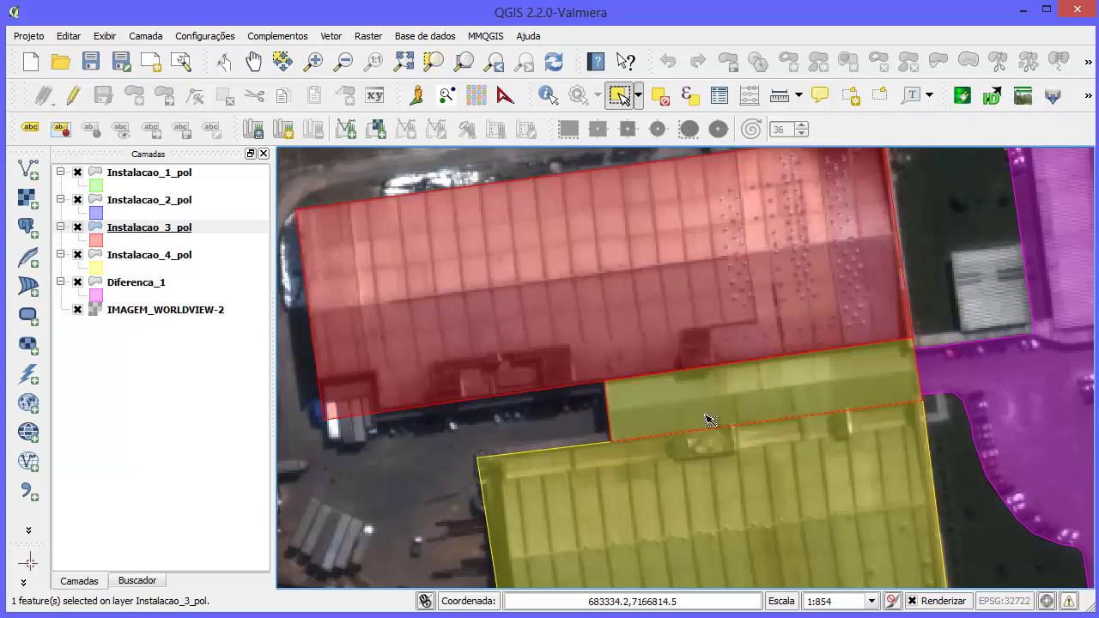
{"action": "left_click", "coordinate": [649, 363]}
{"action": "scroll", "coordinate": [672, 421], "scroll_direction": "down", "scroll_amount": 1}
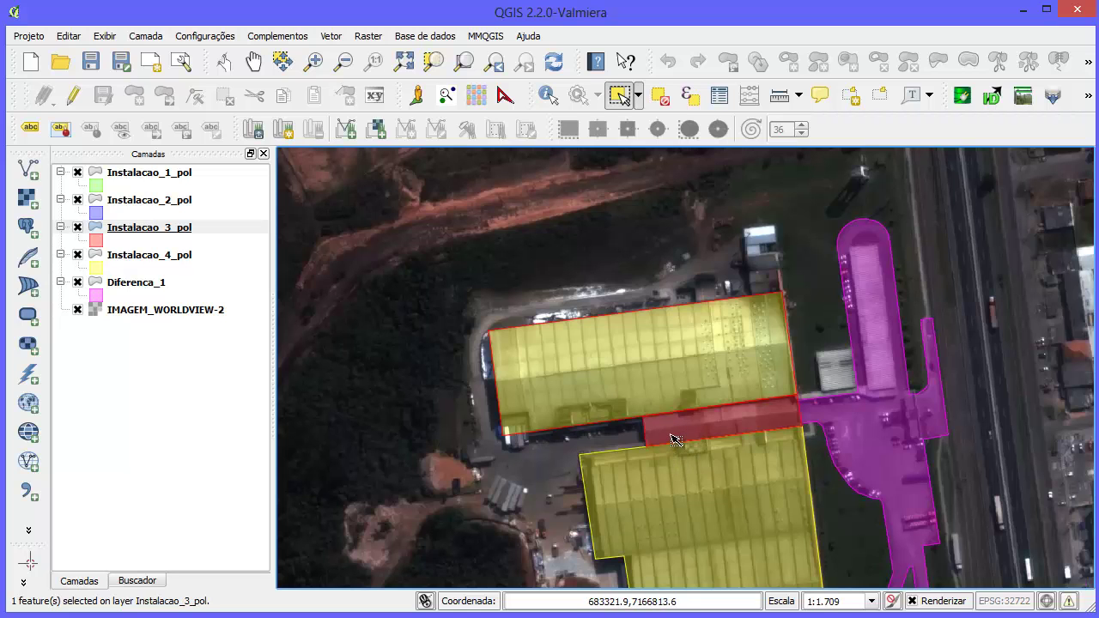
{"action": "scroll", "coordinate": [697, 458], "scroll_direction": "up", "scroll_amount": 1}
{"action": "left_click", "coordinate": [612, 424]}
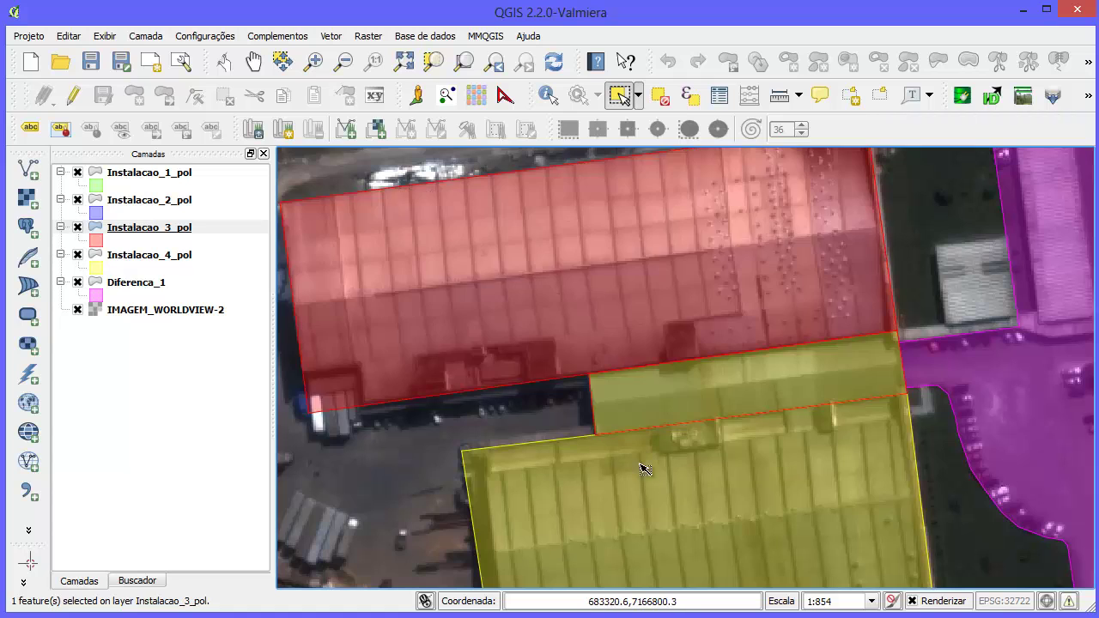
{"action": "scroll", "coordinate": [652, 467], "scroll_direction": "down", "scroll_amount": 2}
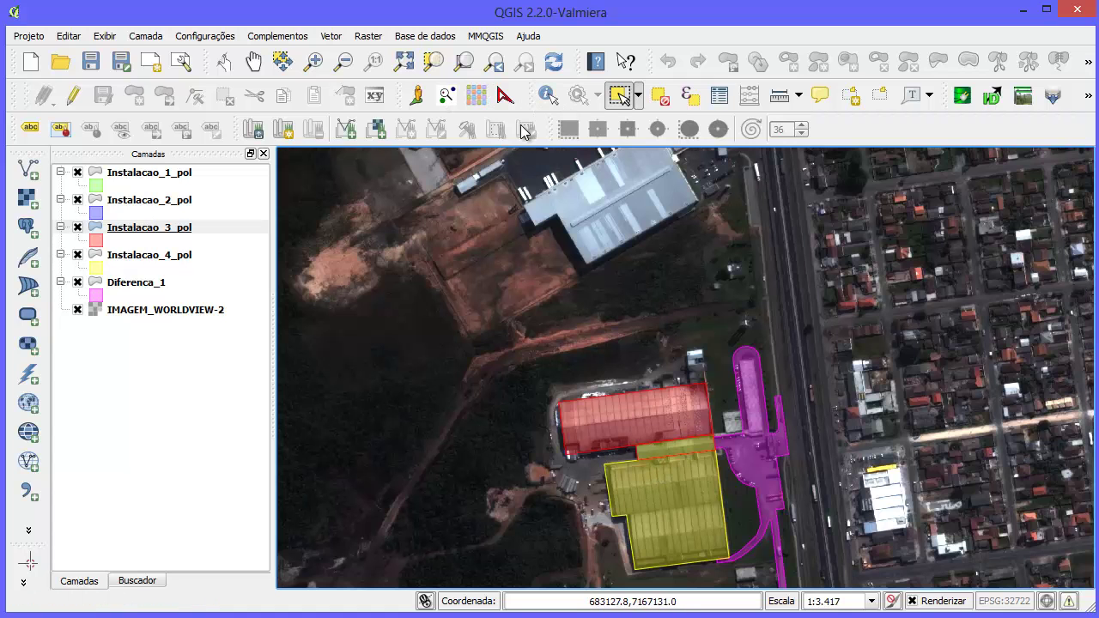
{"action": "scroll", "coordinate": [654, 385], "scroll_direction": "down", "scroll_amount": 1}
{"action": "scroll", "coordinate": [678, 526], "scroll_direction": "up", "scroll_amount": 2}
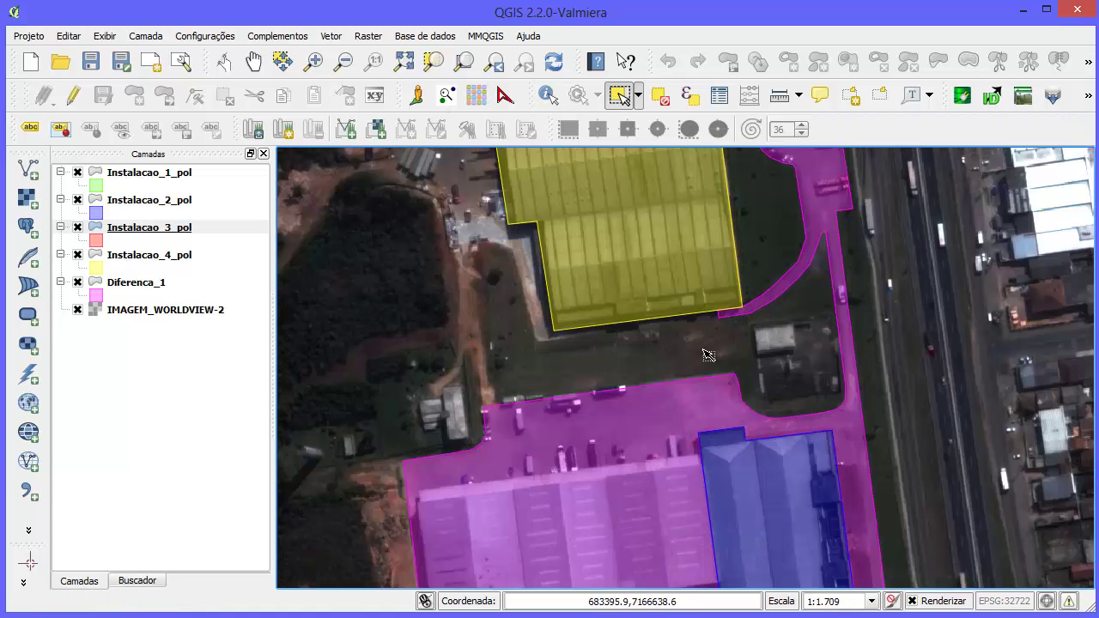
Step: Hide the Instalacao_2_pol layer and show it again to check whether the Diferenca_1 polygon extends beneath the building
{"action": "left_click", "coordinate": [253, 61]}
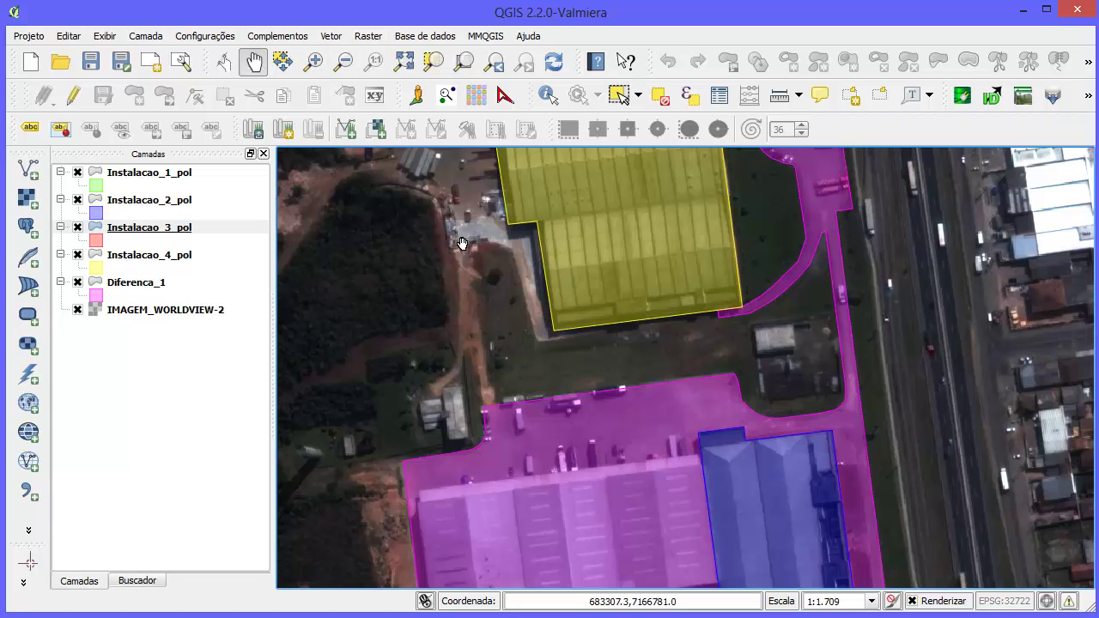
{"action": "left_click_drag", "start_coordinate": [644, 515], "coordinate": [643, 289]}
{"action": "left_click_drag", "start_coordinate": [589, 395], "coordinate": [583, 348]}
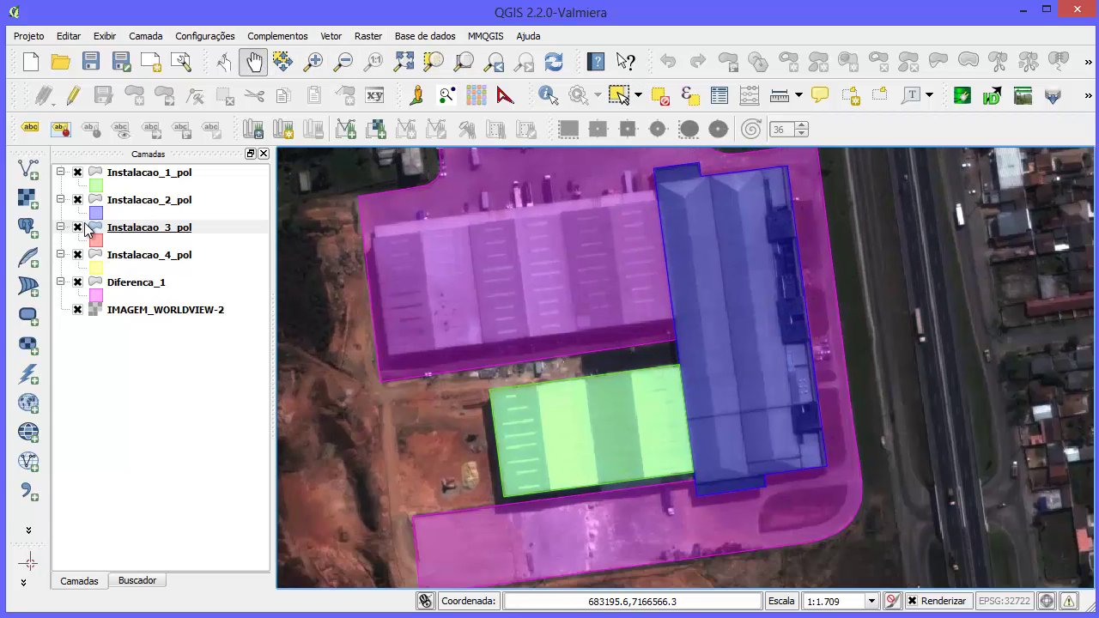
{"action": "left_click", "coordinate": [77, 200]}
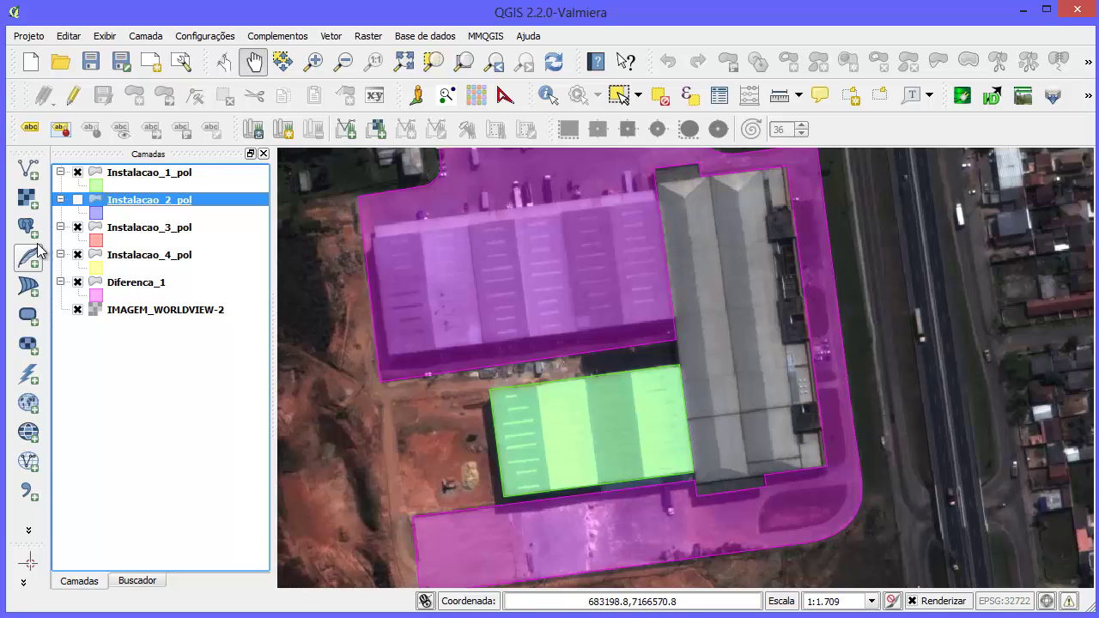
{"action": "left_click", "coordinate": [77, 199]}
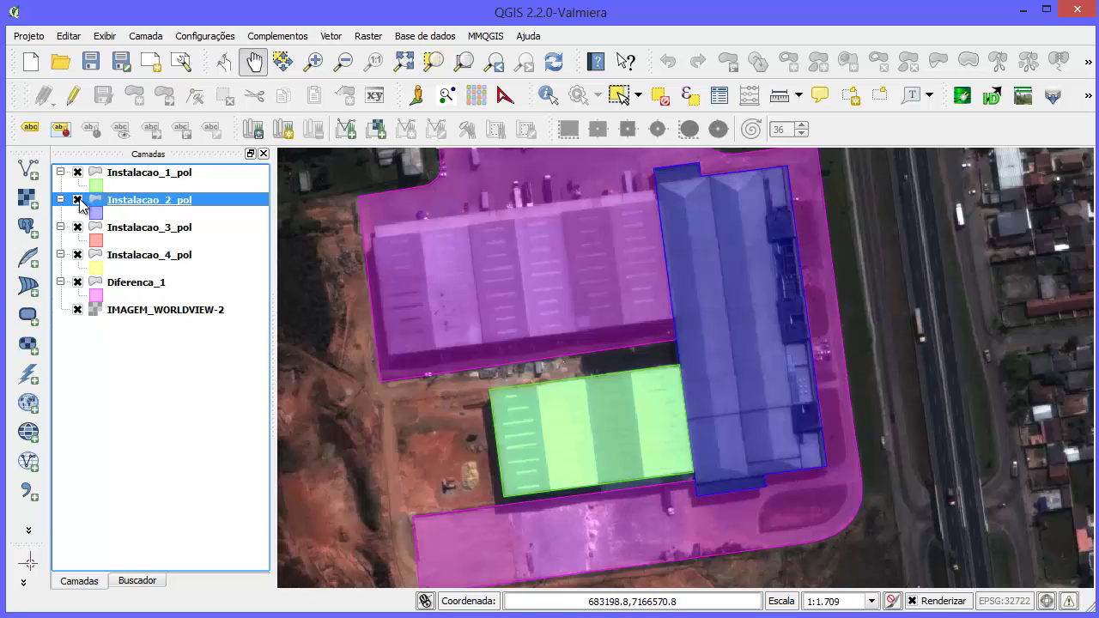
{"action": "left_click", "coordinate": [329, 36]}
{"action": "mouse_move", "coordinate": [449, 240]}
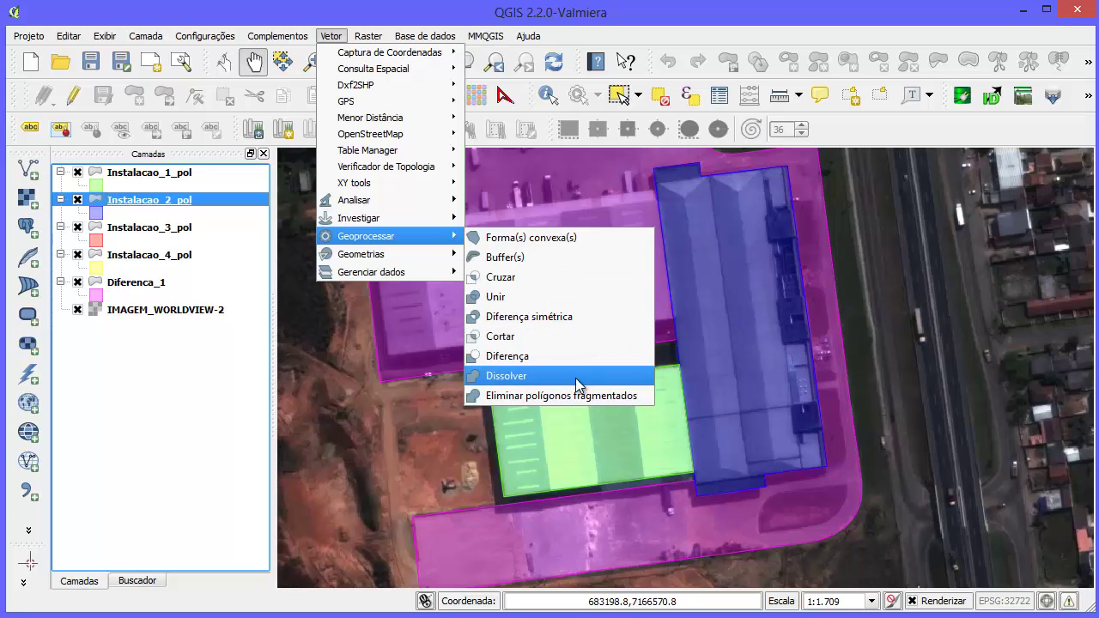
{"action": "left_click", "coordinate": [614, 22]}
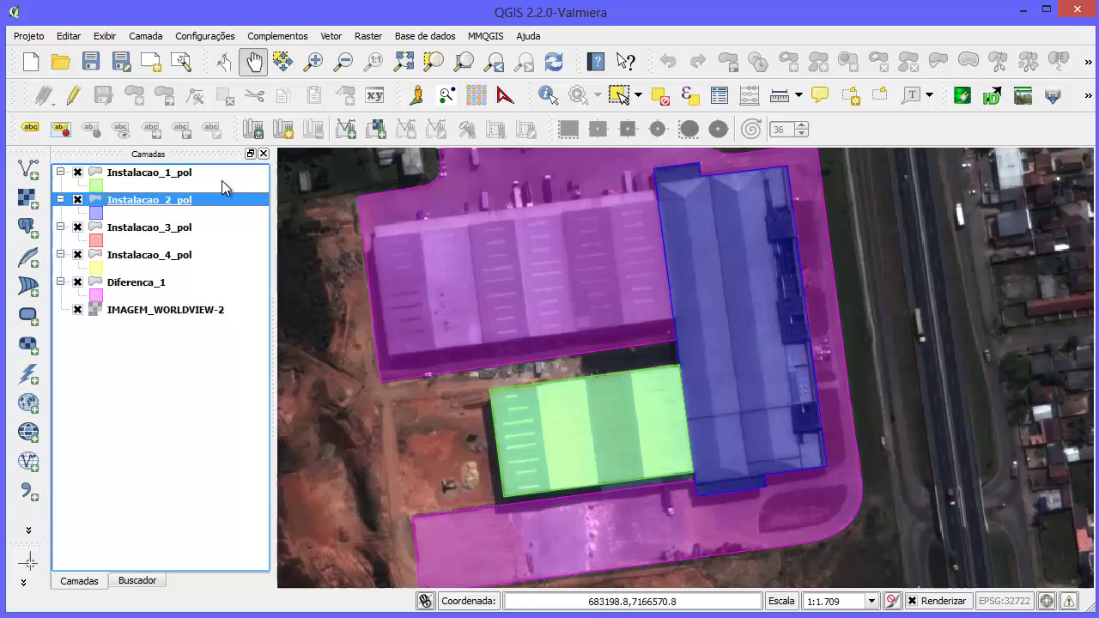
Step: Toggle the visibility of Instalacao_2_pol once more to inspect the cut-out it fills in the Diferenca_1 polygon
{"action": "left_click", "coordinate": [77, 199]}
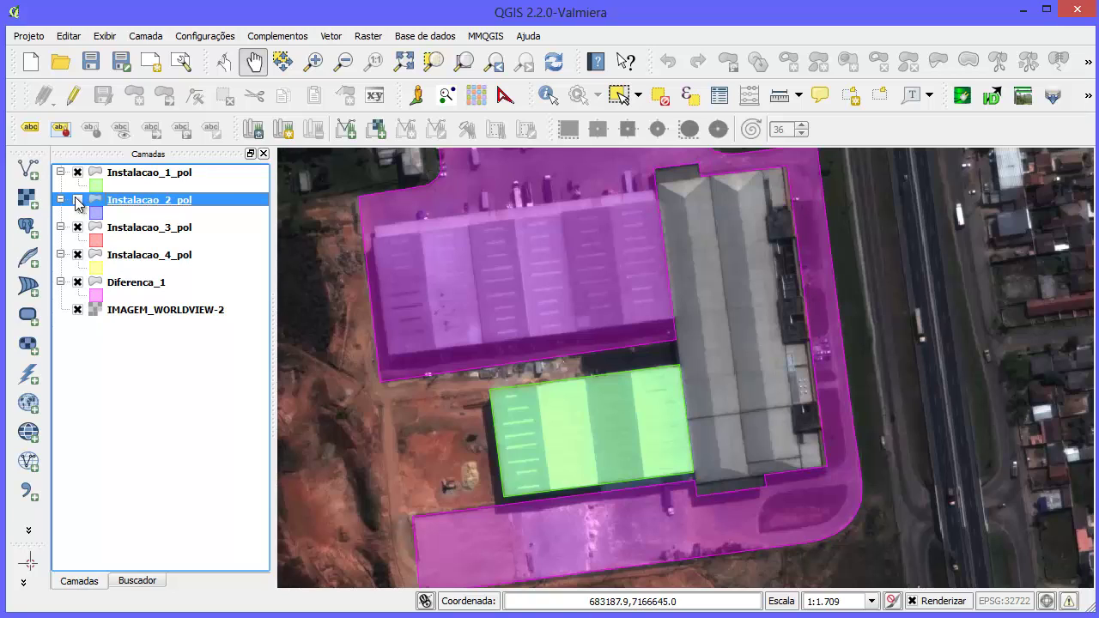
{"action": "left_click", "coordinate": [77, 199]}
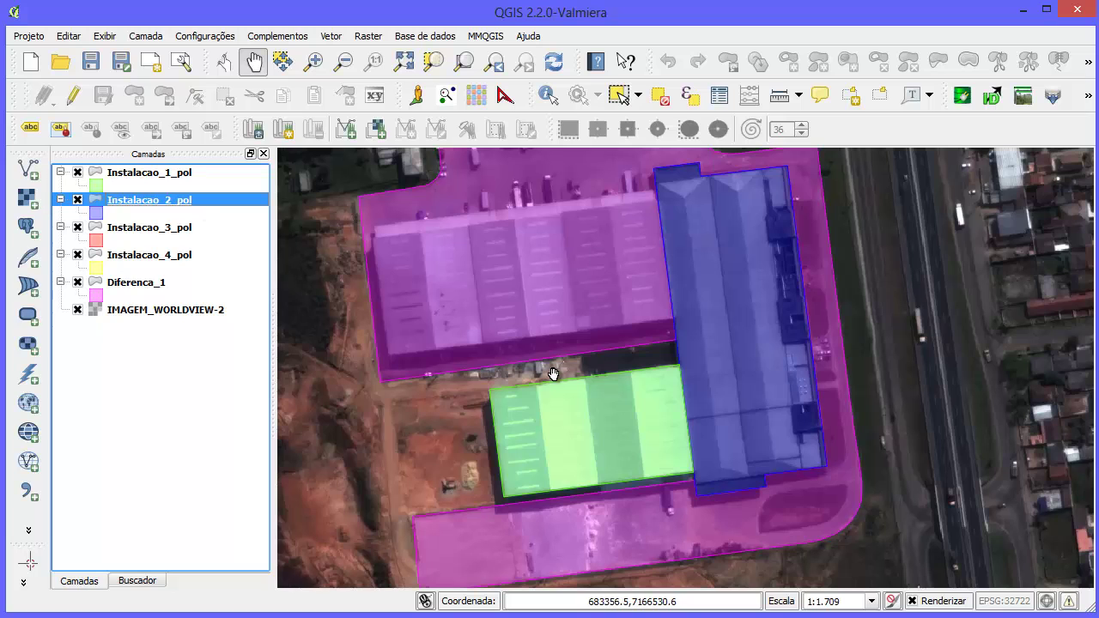
Step: Make the blue simple fill of the Instalacao_2_pol layer fully opaque by setting its alpha channel to 255
{"action": "double_click", "coordinate": [131, 206]}
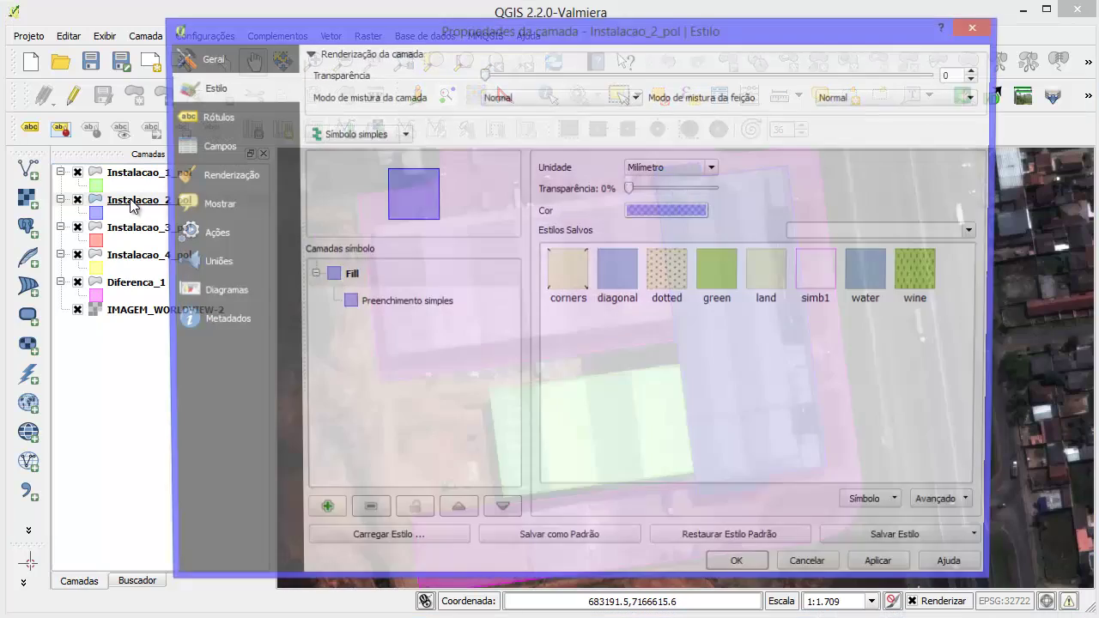
{"action": "left_click", "coordinate": [409, 303]}
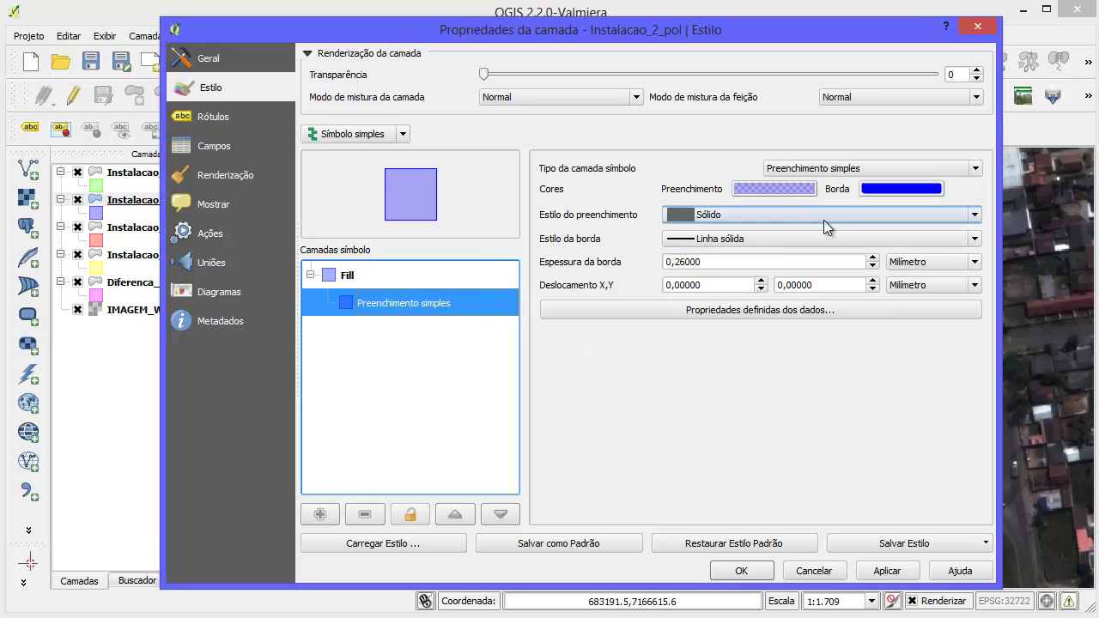
{"action": "left_click", "coordinate": [782, 188]}
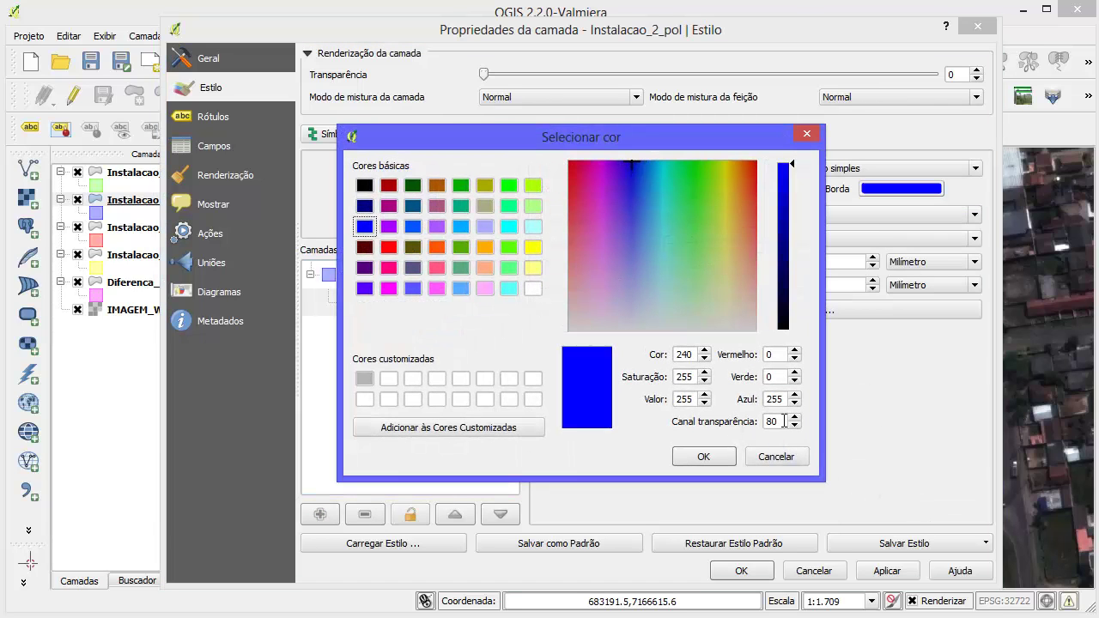
{"action": "left_click", "coordinate": [772, 419]}
{"action": "left_click", "coordinate": [773, 455]}
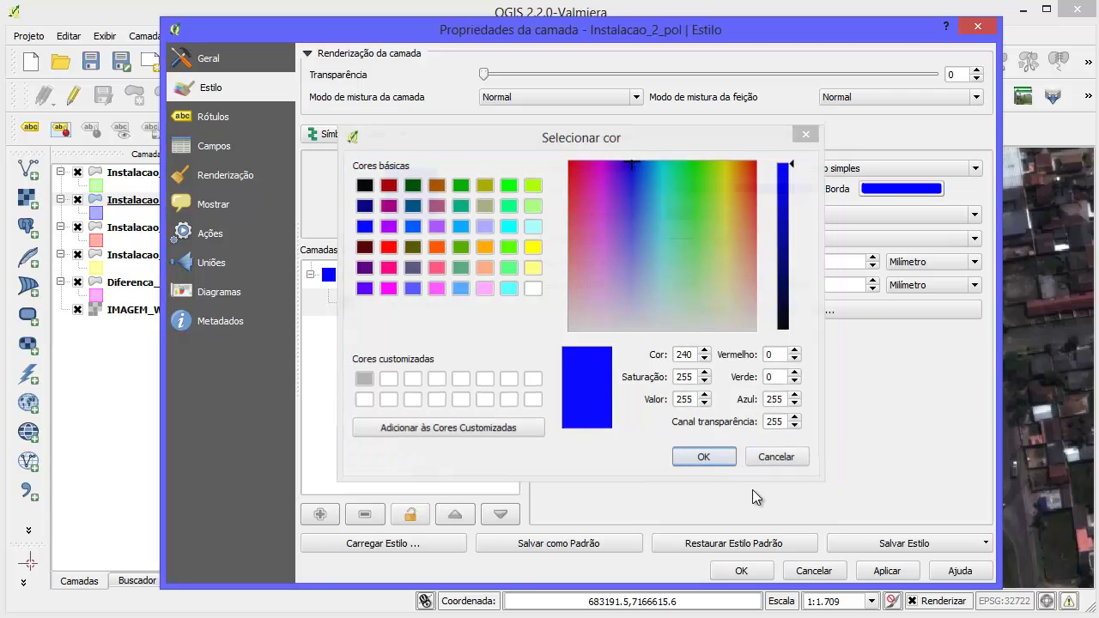
{"action": "left_click", "coordinate": [743, 571]}
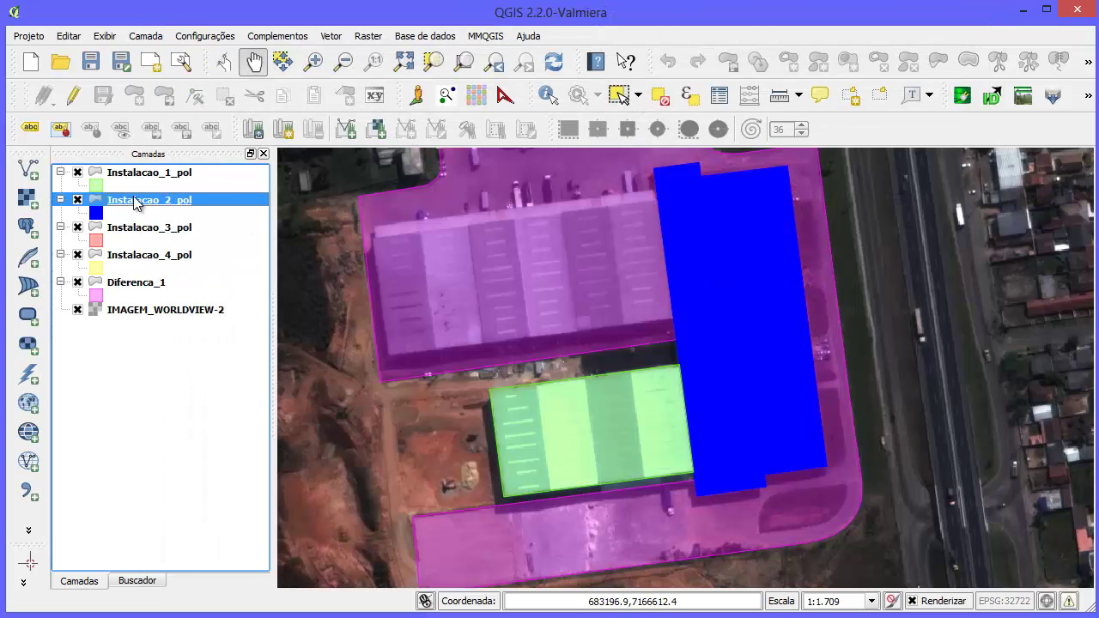
Step: Make the simple fill of the Instalacao_2_pol layer semi-transparent by setting its alpha channel to 100
{"action": "double_click", "coordinate": [132, 199]}
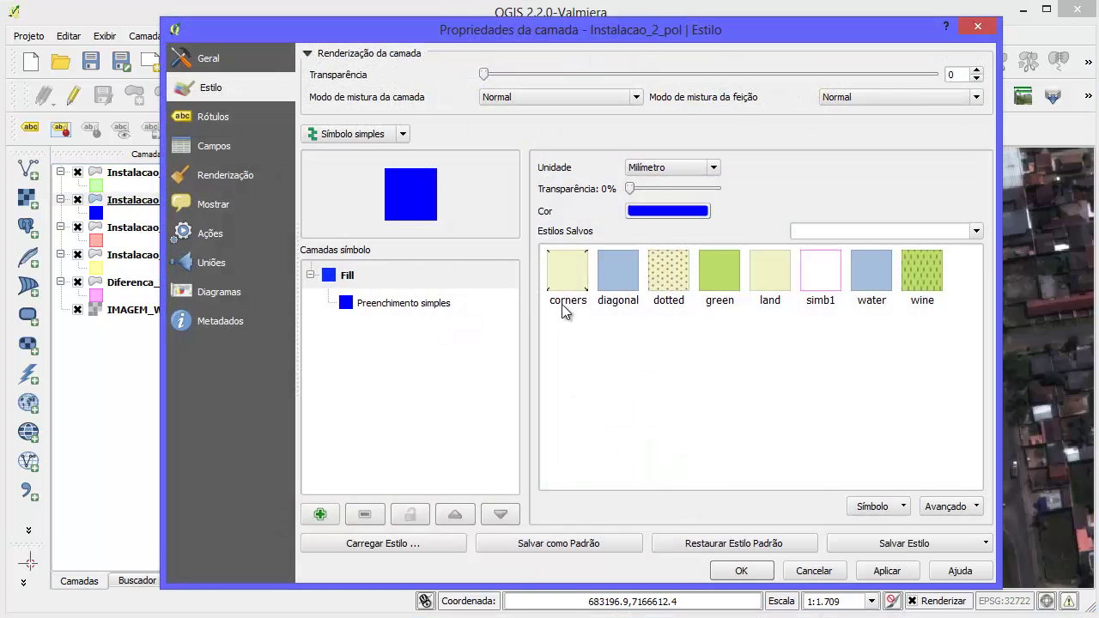
{"action": "left_click", "coordinate": [417, 302]}
{"action": "left_click", "coordinate": [783, 188]}
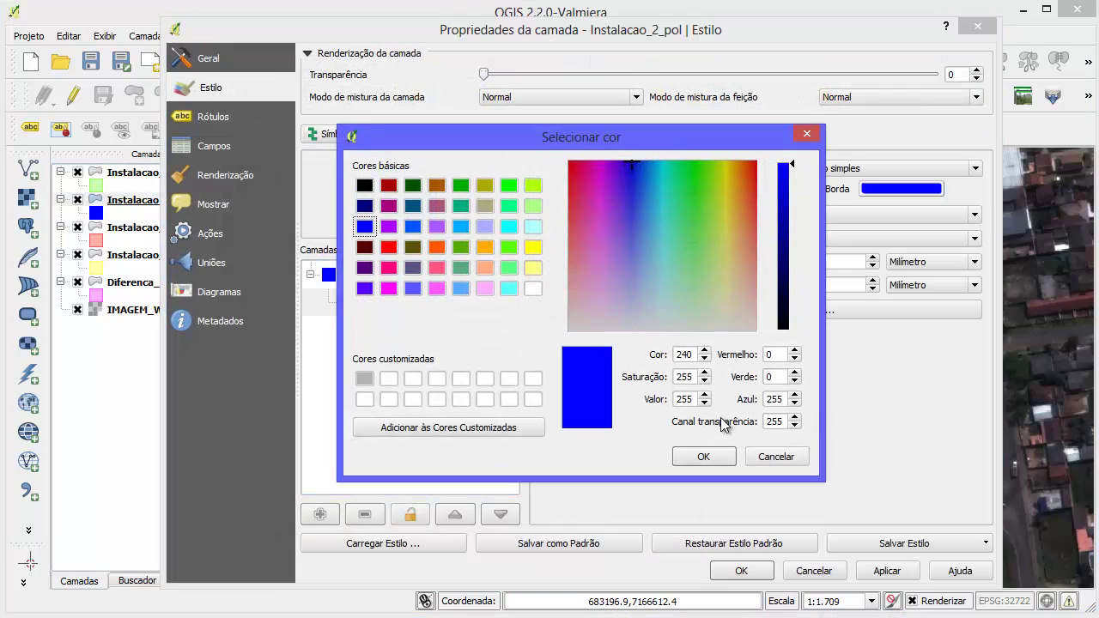
{"action": "double_click", "coordinate": [778, 421]}
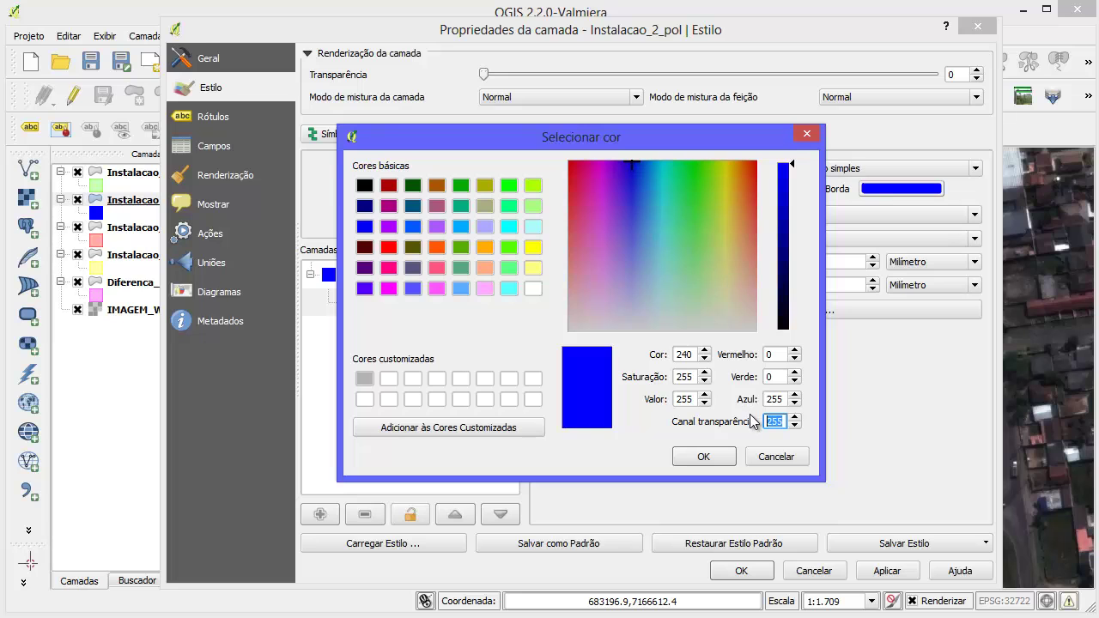
{"action": "type", "text": "100"}
{"action": "left_click", "coordinate": [703, 456]}
{"action": "left_click", "coordinate": [726, 573]}
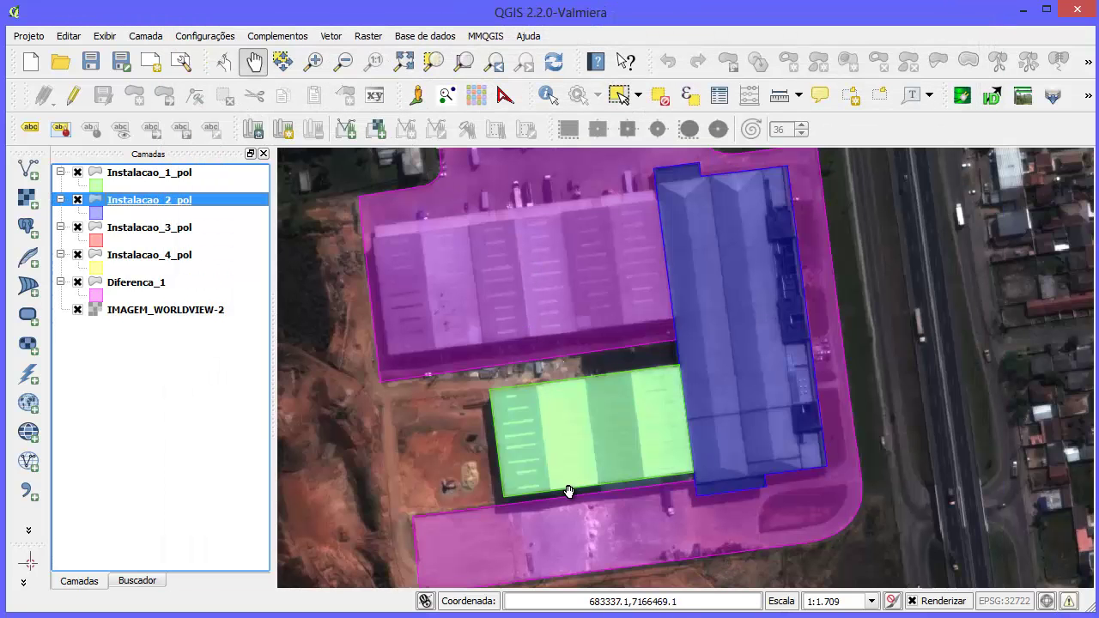
Step: Review all finished polygons over the satellite image, from the Instalacao_1_pol and Instalacao_2_pol buildings north to Instalacao_3_pol and Instalacao_4_pol
{"action": "left_click_drag", "start_coordinate": [596, 440], "coordinate": [645, 448]}
{"action": "scroll", "coordinate": [646, 399], "scroll_direction": "down", "scroll_amount": 1}
{"action": "scroll", "coordinate": [656, 355], "scroll_direction": "up", "scroll_amount": 1}
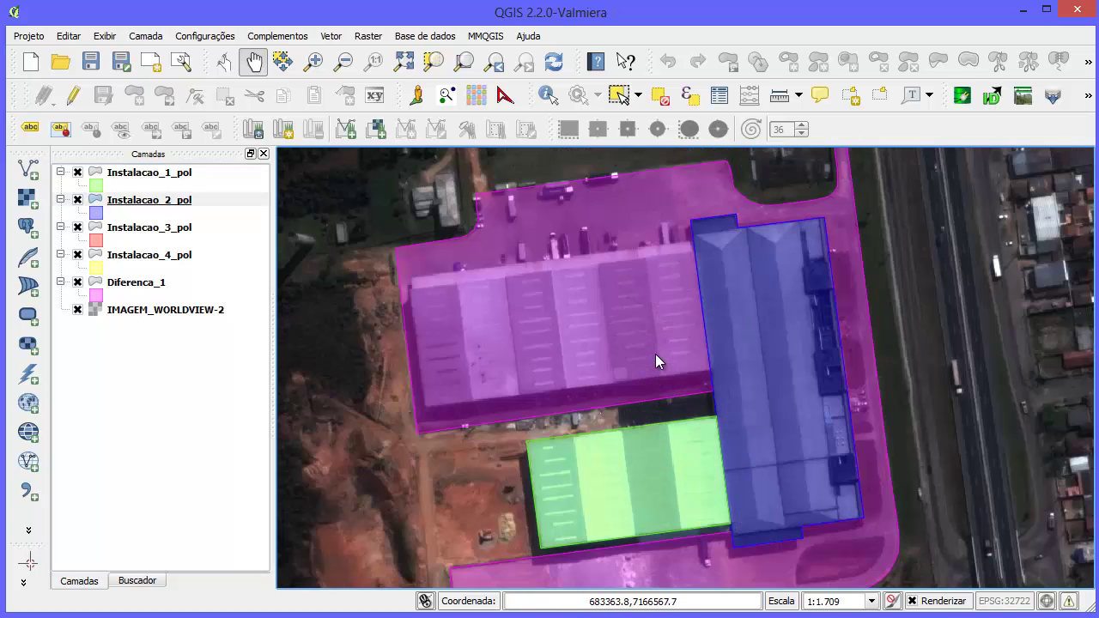
{"action": "scroll", "coordinate": [605, 338], "scroll_direction": "down", "scroll_amount": 1}
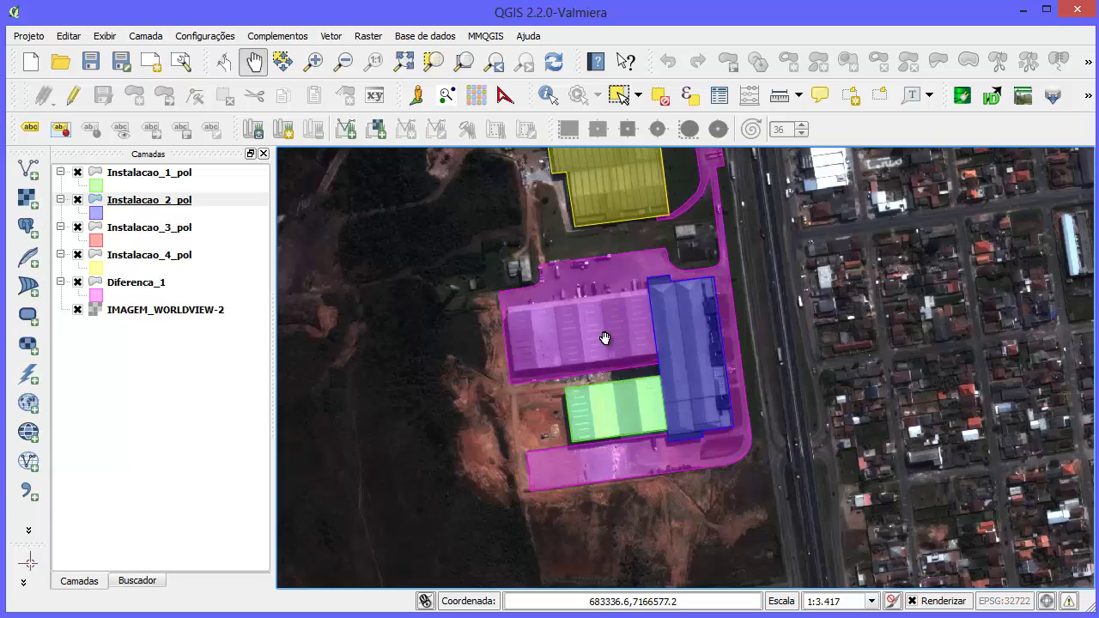
{"action": "left_click_drag", "start_coordinate": [588, 218], "coordinate": [584, 311]}
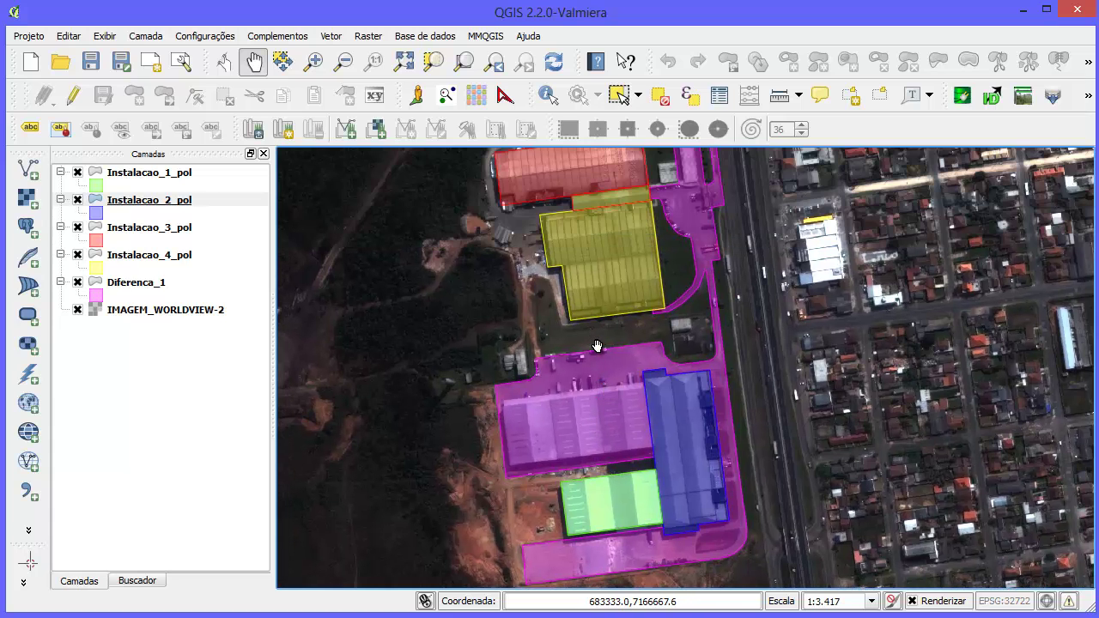
{"action": "scroll", "coordinate": [598, 345], "scroll_direction": "down", "scroll_amount": 1}
{"action": "scroll", "coordinate": [598, 345], "scroll_direction": "up", "scroll_amount": 1}
{"action": "scroll", "coordinate": [651, 397], "scroll_direction": "down", "scroll_amount": 1}
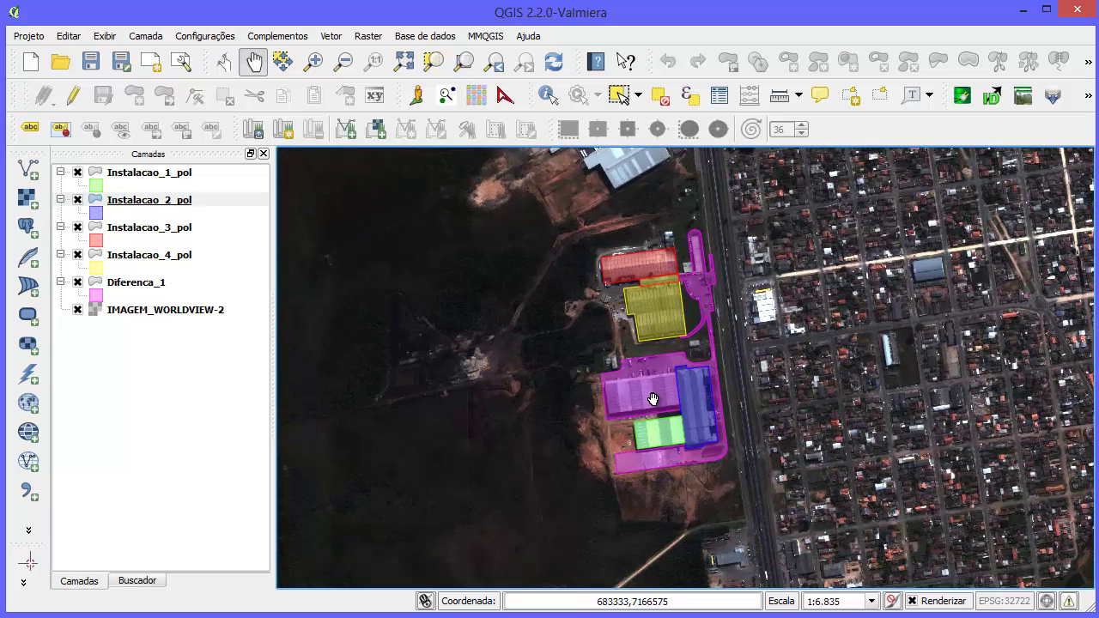
{"action": "scroll", "coordinate": [664, 377], "scroll_direction": "up", "scroll_amount": 1}
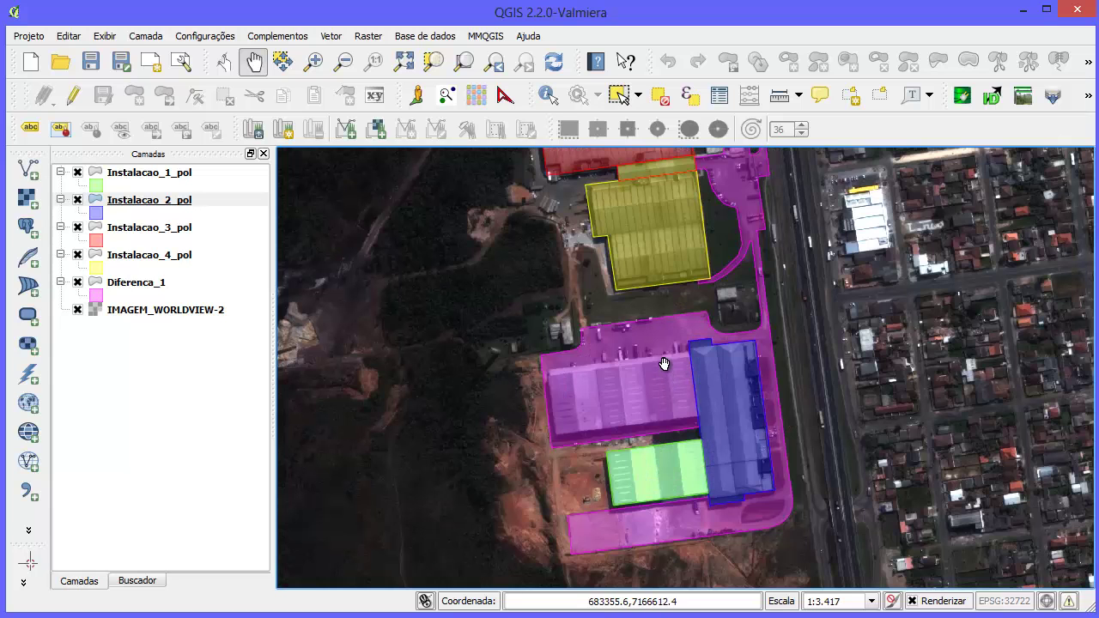
{"action": "left_click_drag", "start_coordinate": [659, 366], "coordinate": [560, 402]}
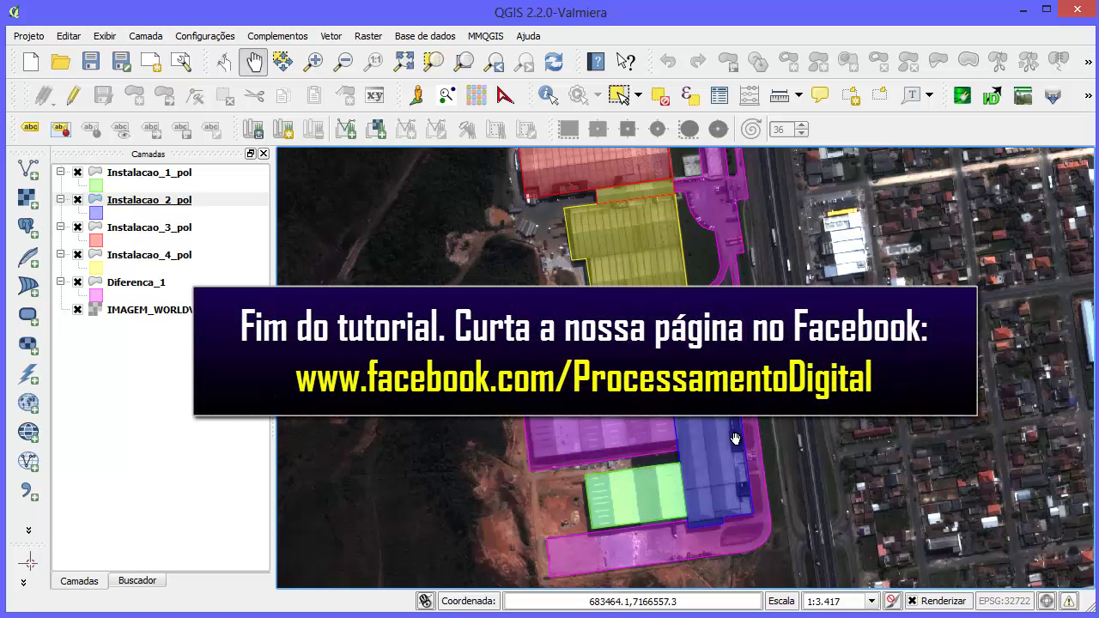
{"action": "scroll", "coordinate": [705, 475], "scroll_direction": "up", "scroll_amount": 1}
{"action": "left_click_drag", "start_coordinate": [678, 451], "coordinate": [766, 445]}
{"action": "scroll", "coordinate": [734, 418], "scroll_direction": "down", "scroll_amount": 1}
{"action": "scroll", "coordinate": [735, 418], "scroll_direction": "up", "scroll_amount": 1}
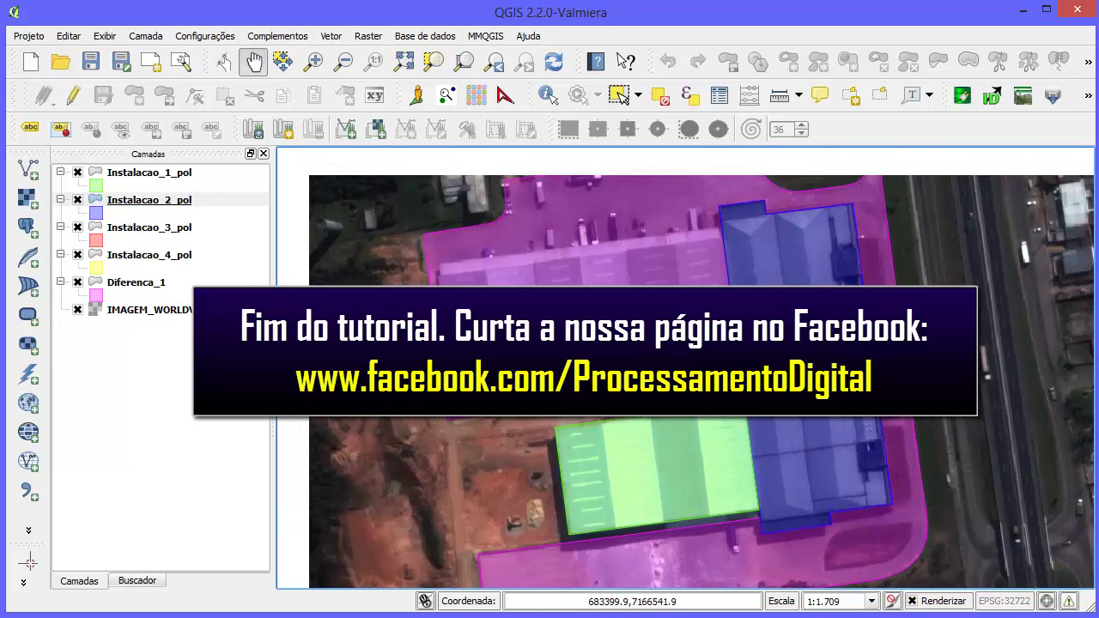